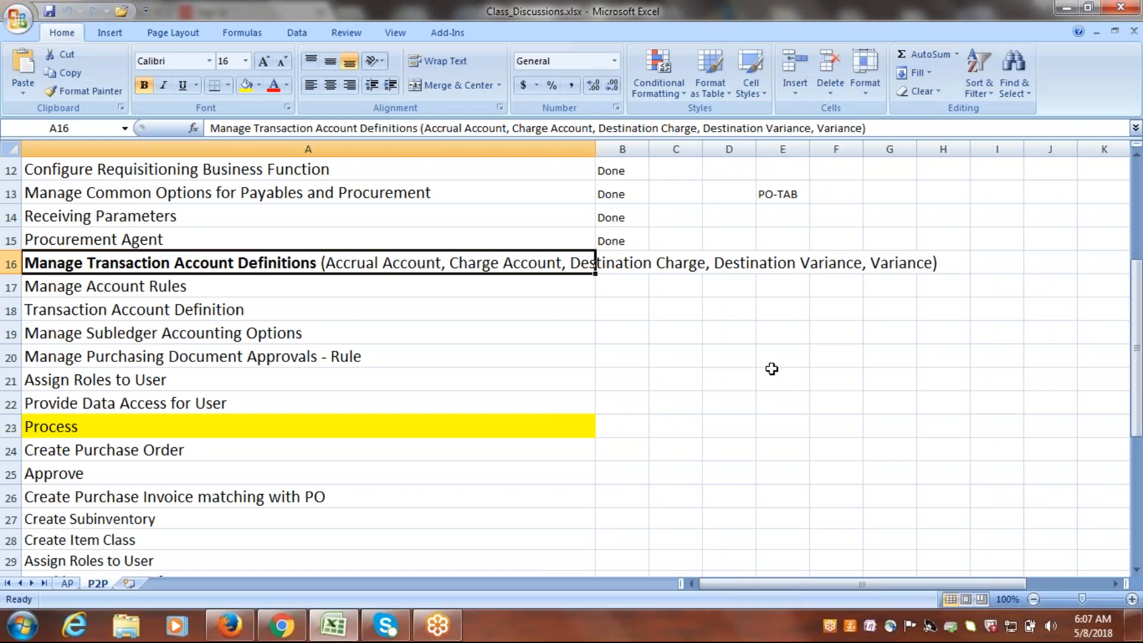
Enter "Req, PO" in cell D19 of the P2P sheet.
{"action": "left_click", "coordinate": [709, 324]}
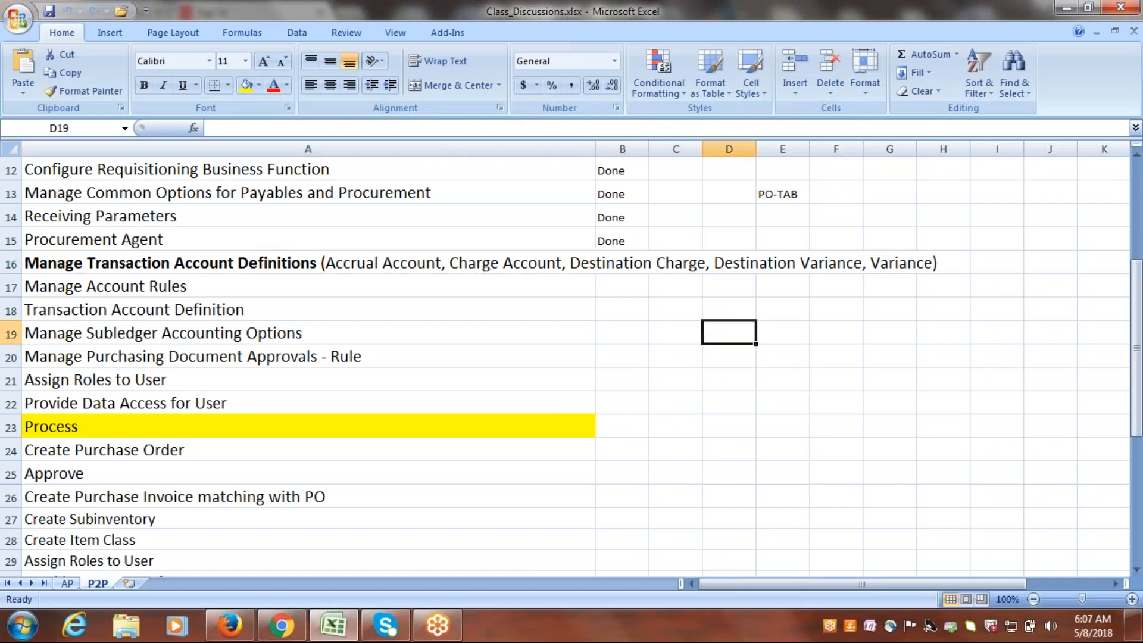
{"action": "type", "text": "R"}
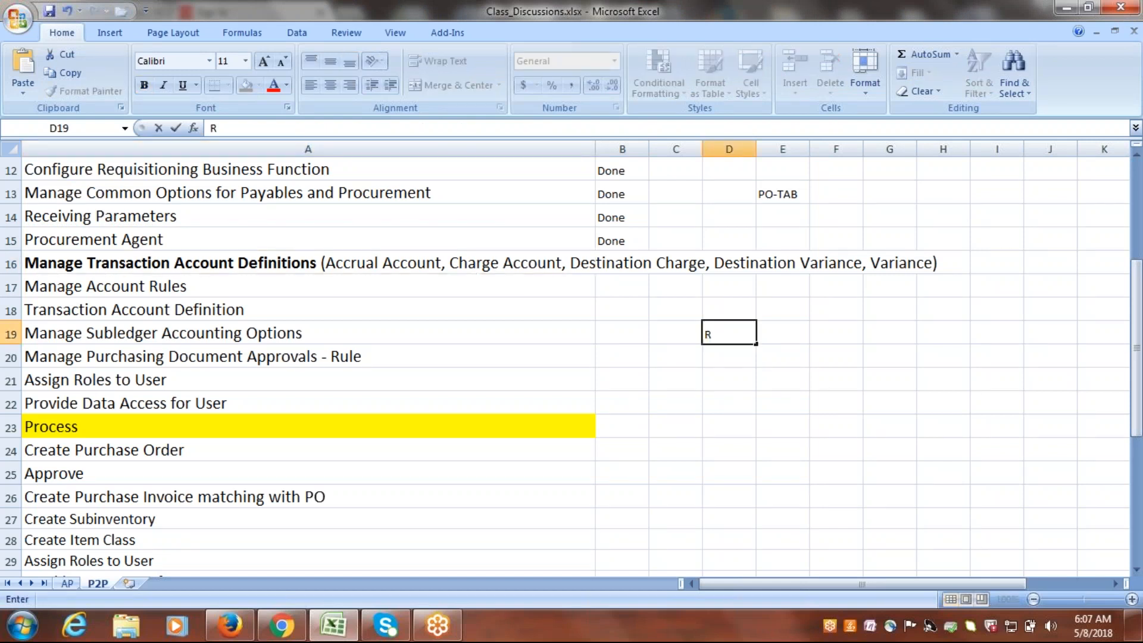
{"action": "type", "text": "eq,"}
{"action": "type", "text": " Pu"}
{"action": "key", "text": "BackSpace"}
{"action": "type", "text": "O"}
{"action": "left_click", "coordinate": [733, 354]}
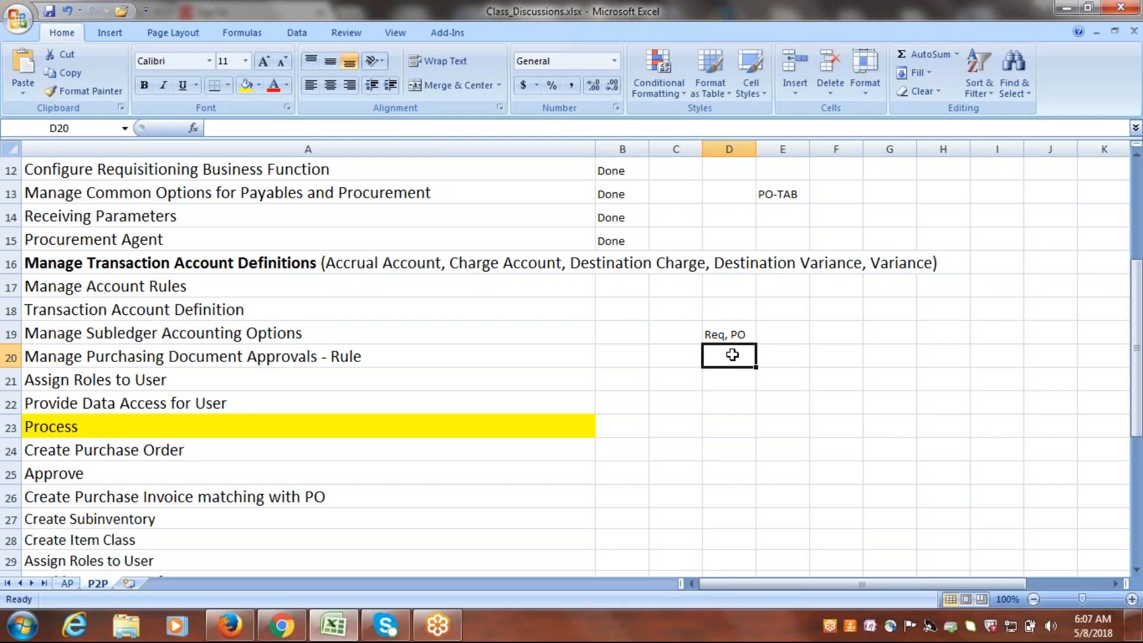
Review the account types listed in row 16, the PO-TAB and Req, PO notes, and the setup tasks in rows 16 to 20.
{"action": "left_click", "coordinate": [379, 267]}
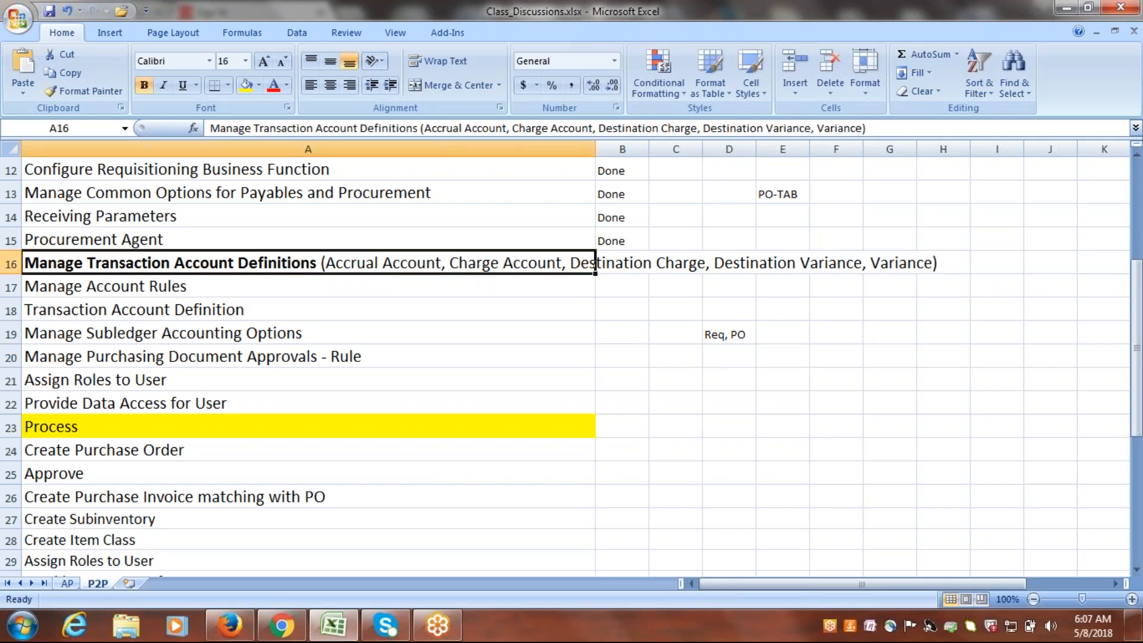
{"action": "left_click", "coordinate": [893, 262]}
{"action": "left_click", "coordinate": [724, 337]}
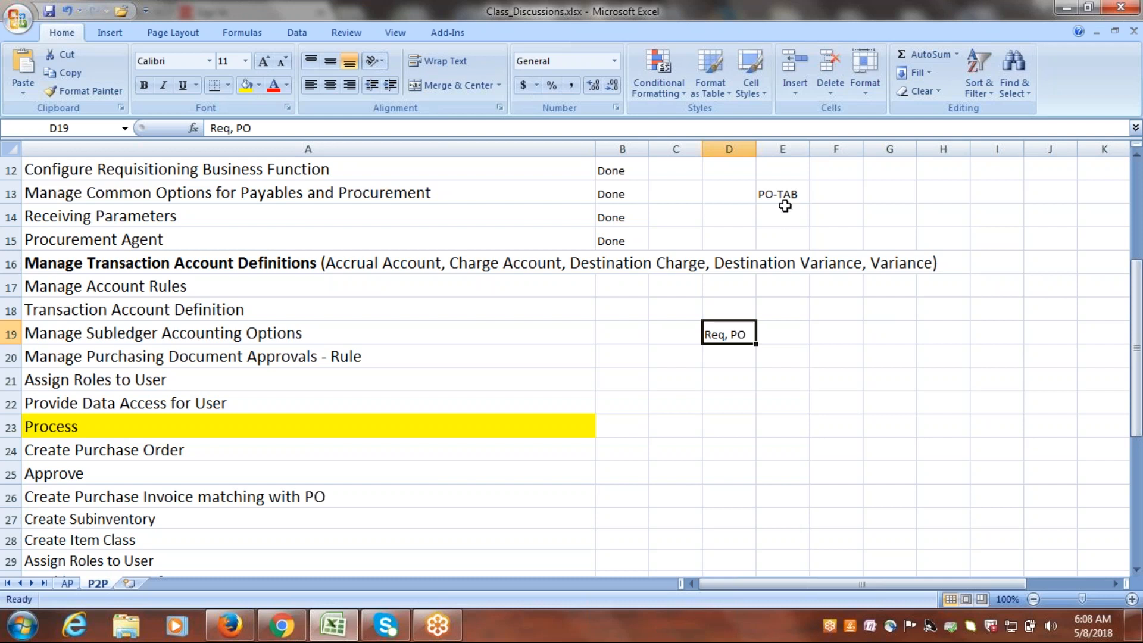
{"action": "left_click", "coordinate": [782, 197]}
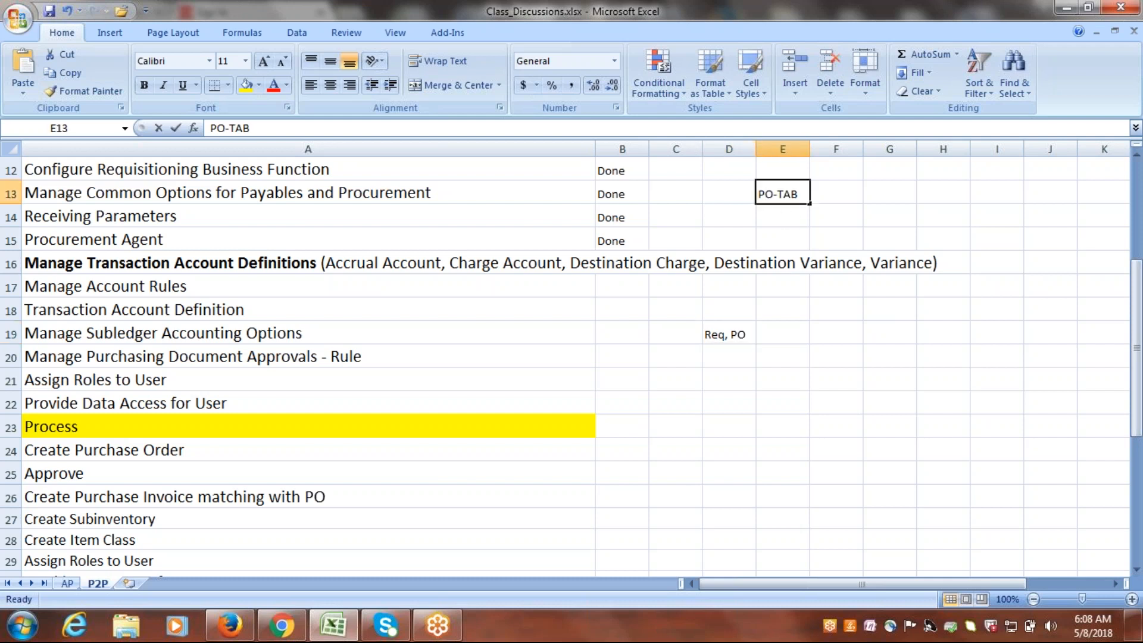
{"action": "double_click", "coordinate": [763, 194]}
{"action": "left_click_drag", "start_coordinate": [777, 194], "coordinate": [799, 193]}
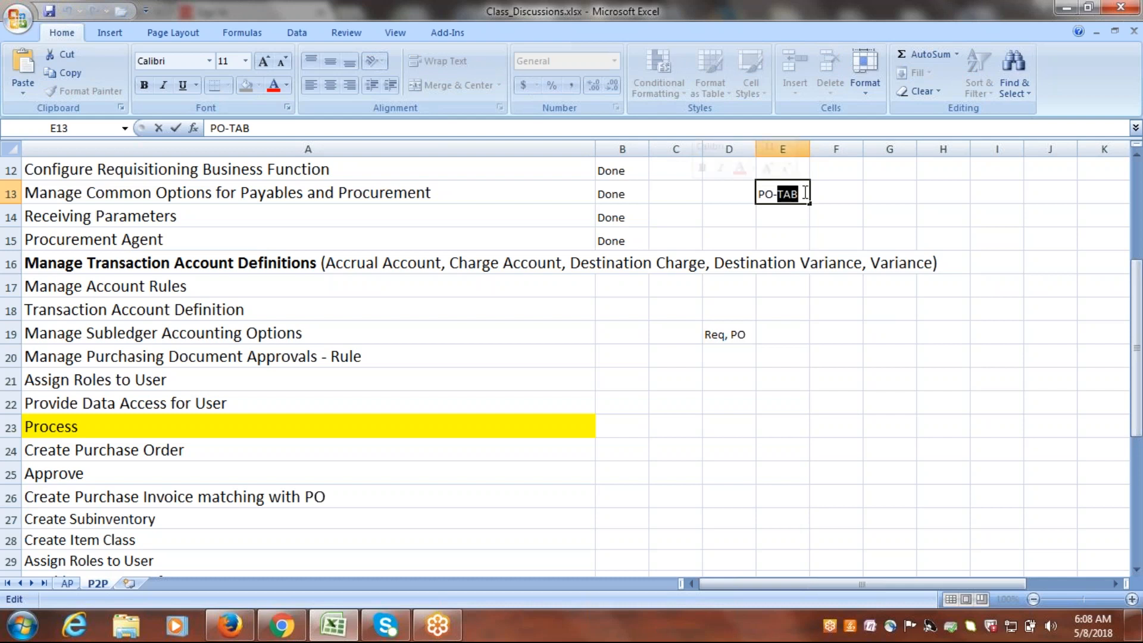
{"action": "left_click", "coordinate": [364, 264]}
{"action": "left_click_drag", "start_coordinate": [560, 265], "coordinate": [931, 260]}
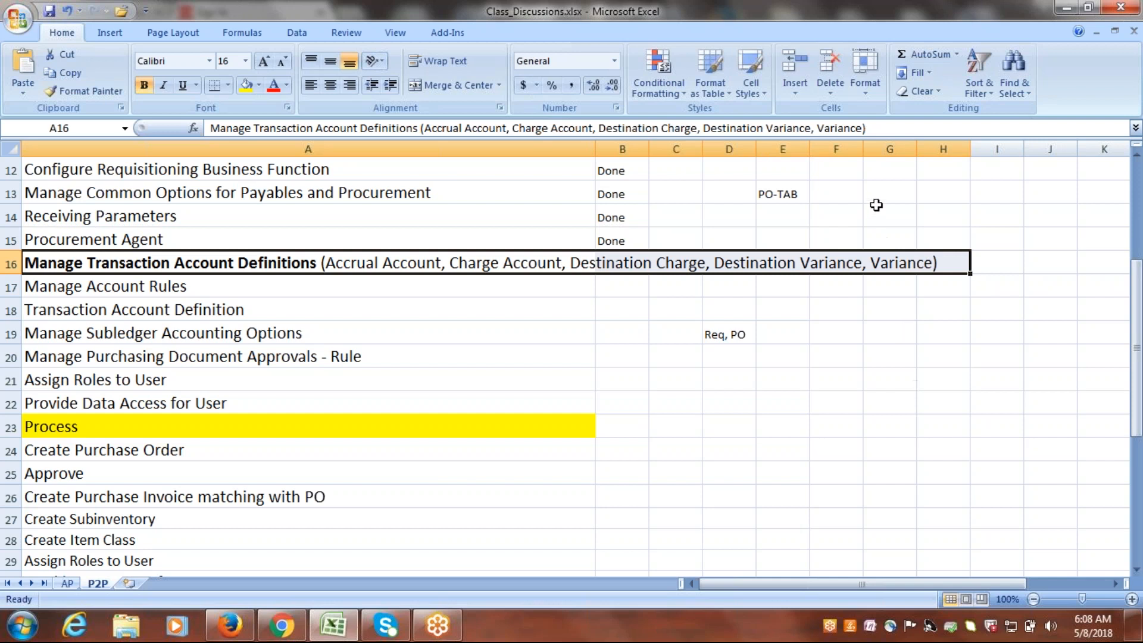
{"action": "left_click", "coordinate": [876, 209]}
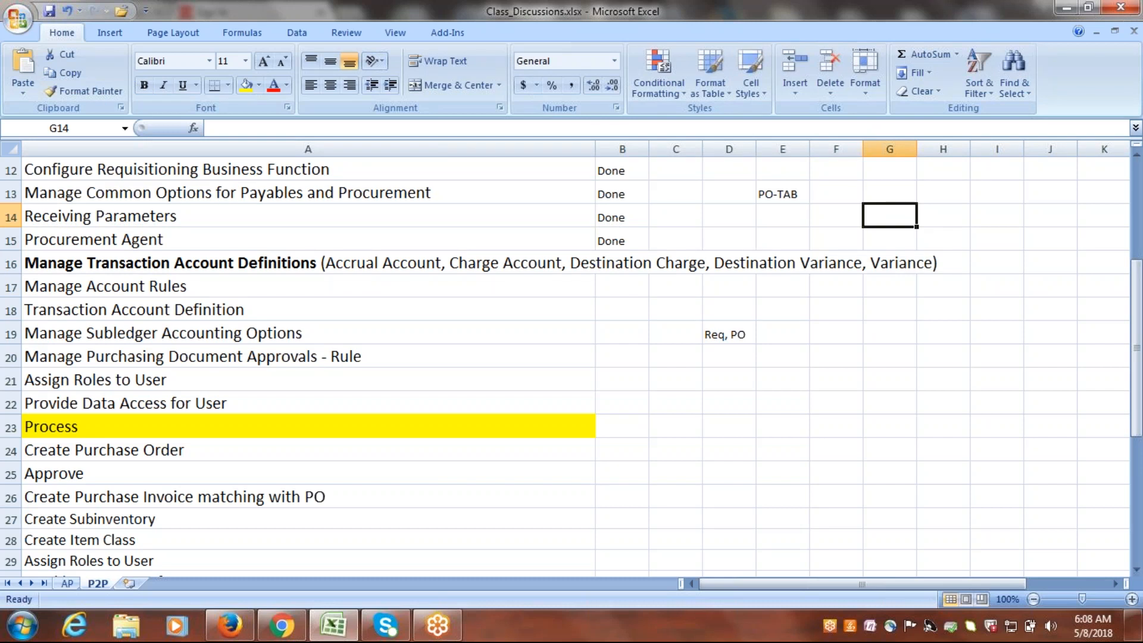
{"action": "left_click", "coordinate": [774, 191]}
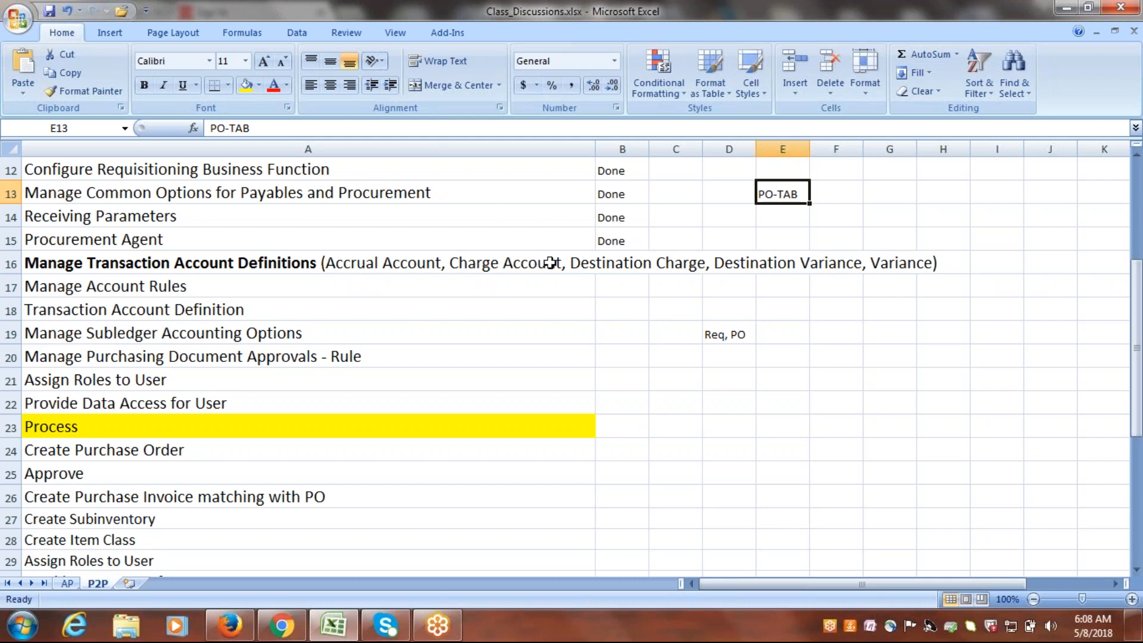
{"action": "left_click", "coordinate": [125, 291]}
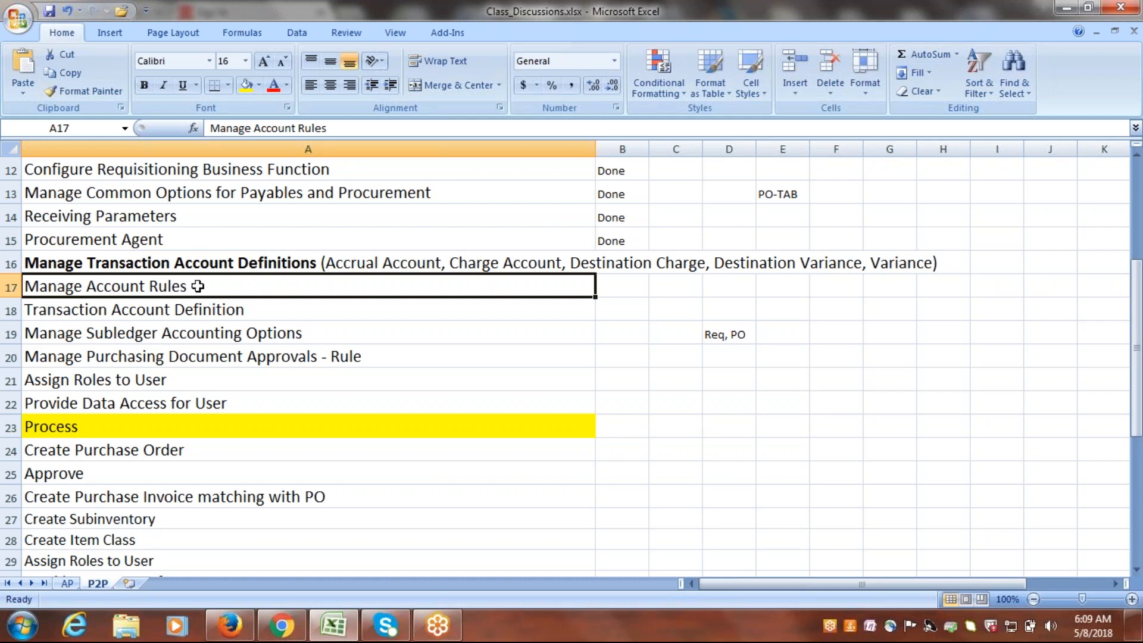
{"action": "left_click_drag", "start_coordinate": [200, 263], "coordinate": [211, 355]}
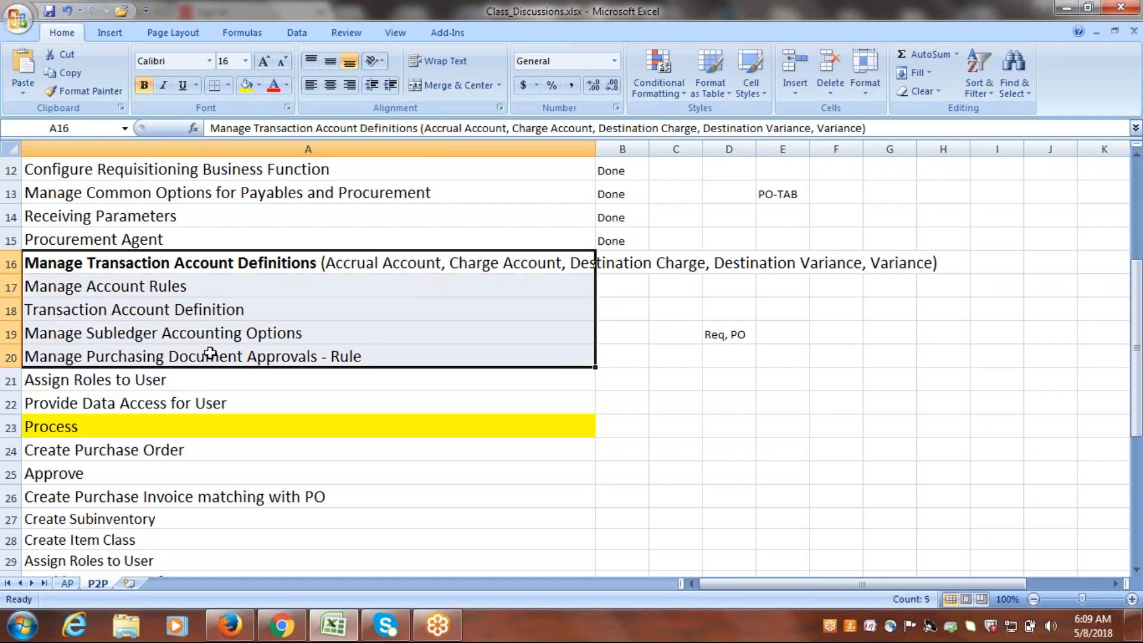
{"action": "left_click", "coordinate": [784, 194]}
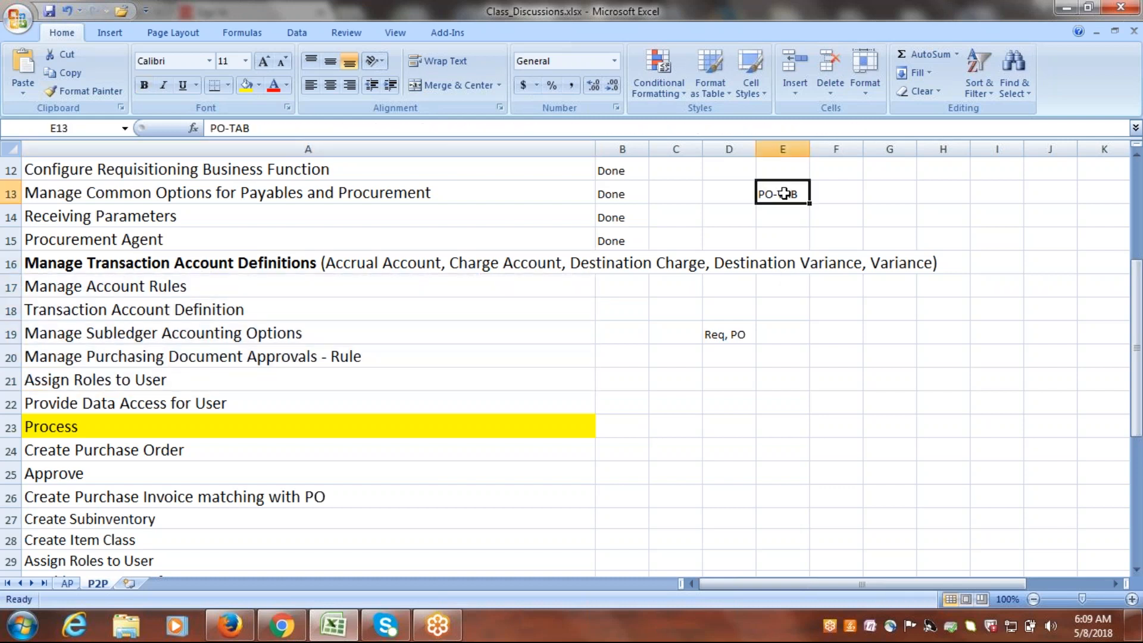
{"action": "left_click", "coordinate": [785, 356]}
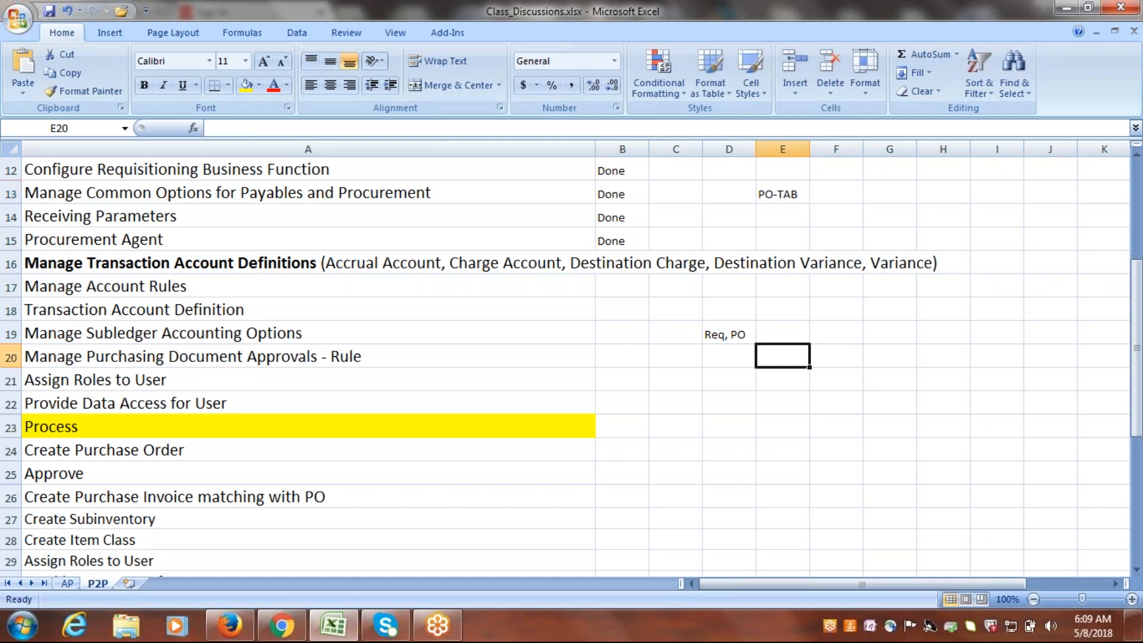
Copy the task name "Manage Account Rules" from cell A17.
{"action": "left_click", "coordinate": [186, 289]}
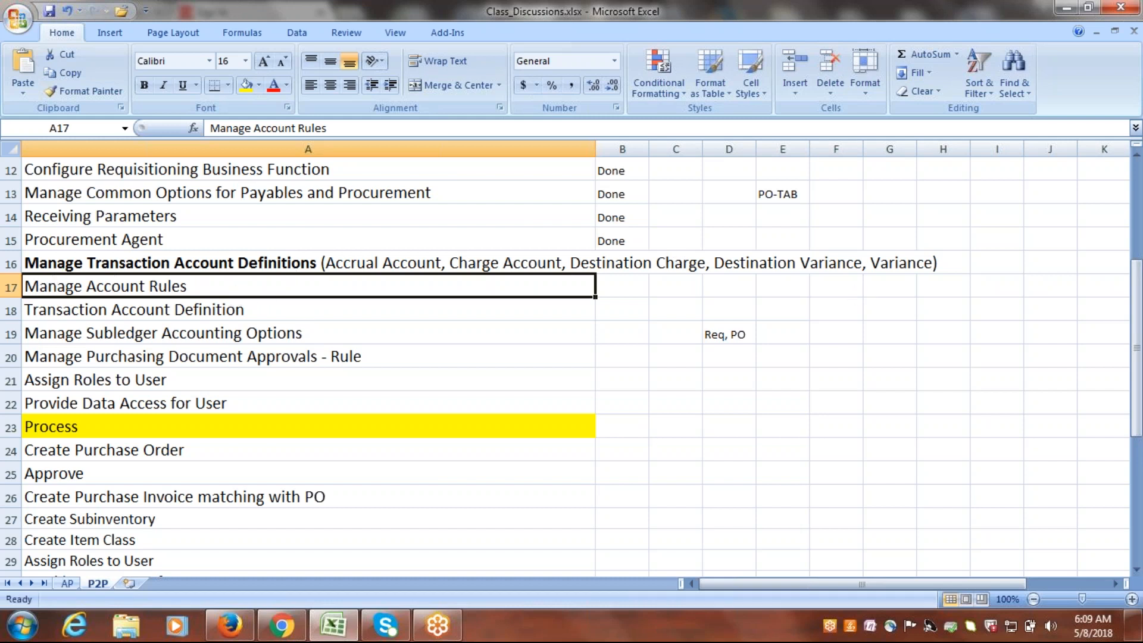
{"action": "double_click", "coordinate": [202, 280]}
{"action": "left_click_drag", "start_coordinate": [187, 286], "coordinate": [24, 286]}
{"action": "key", "text": "ctrl+c"}
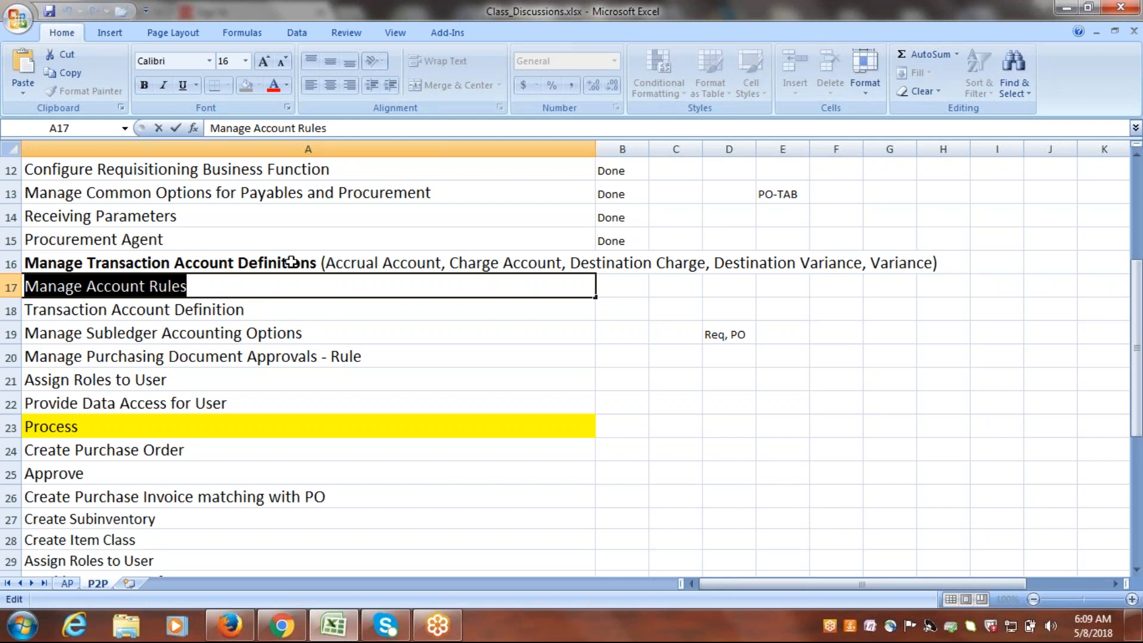
Switch to Firefox and open the Google Implementation Project from the implementation projects overview.
{"action": "left_click", "coordinate": [234, 631]}
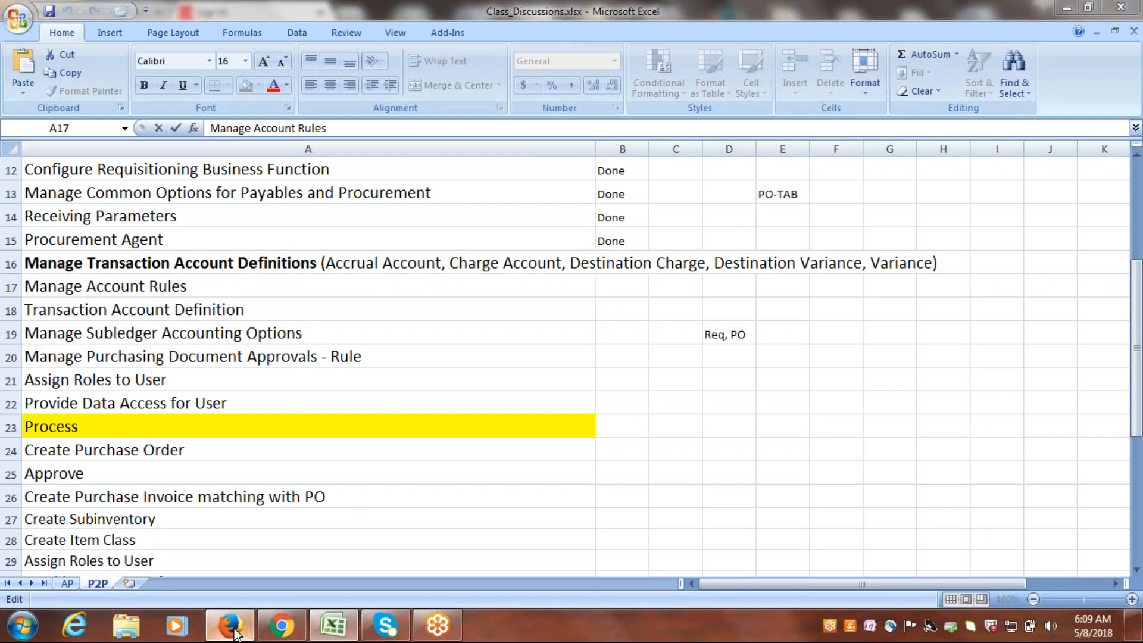
{"action": "left_click", "coordinate": [1029, 122]}
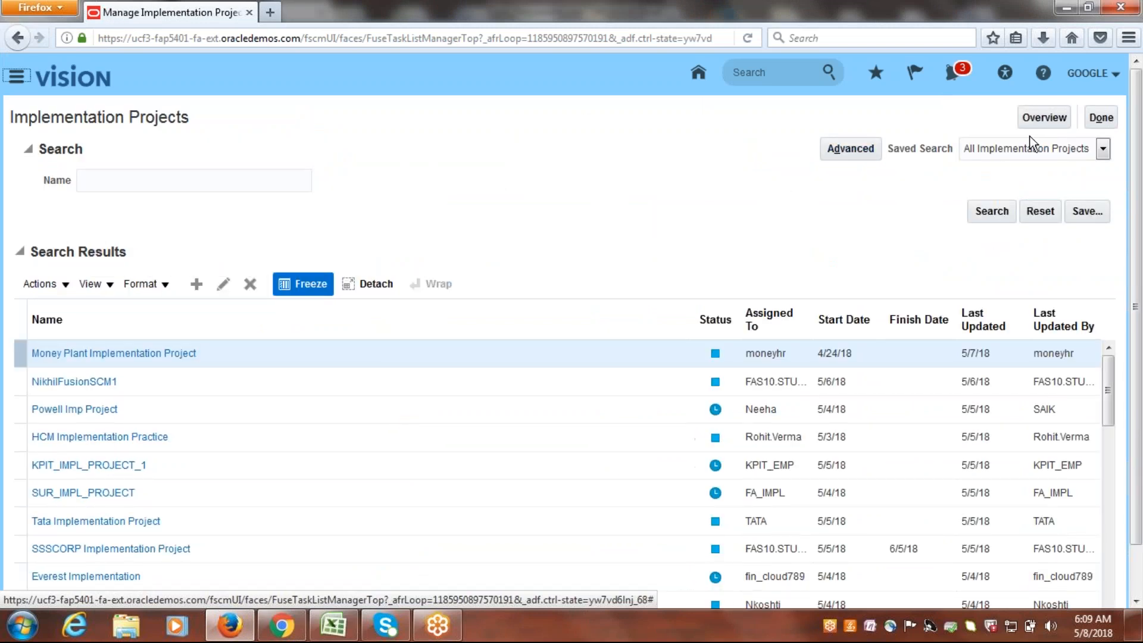
{"action": "left_click", "coordinate": [1044, 122]}
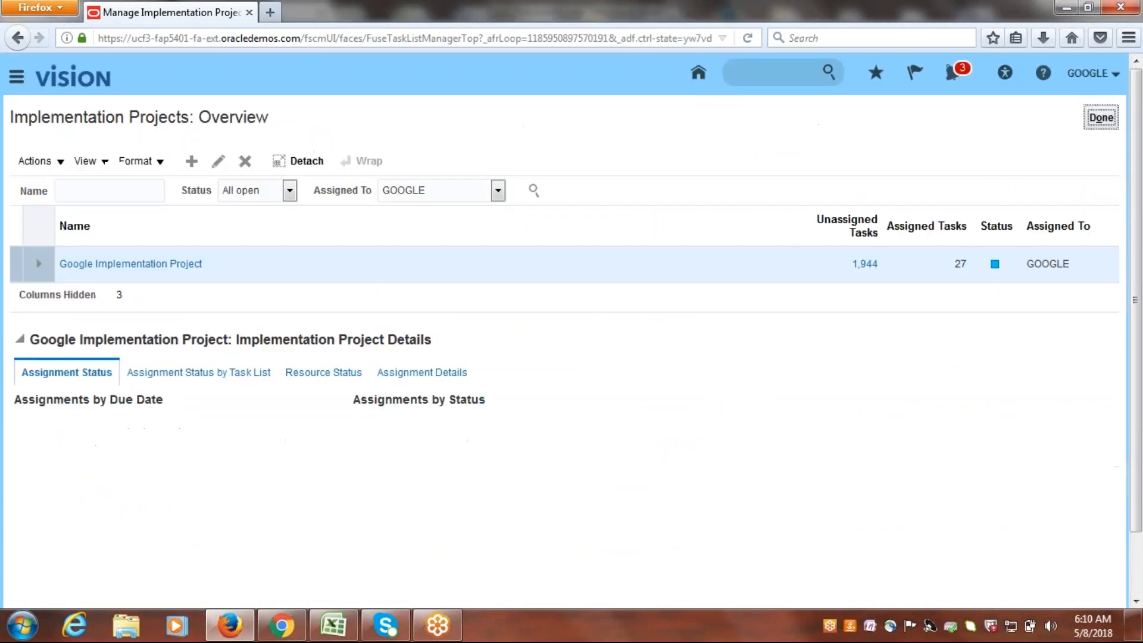
{"action": "left_click", "coordinate": [138, 264]}
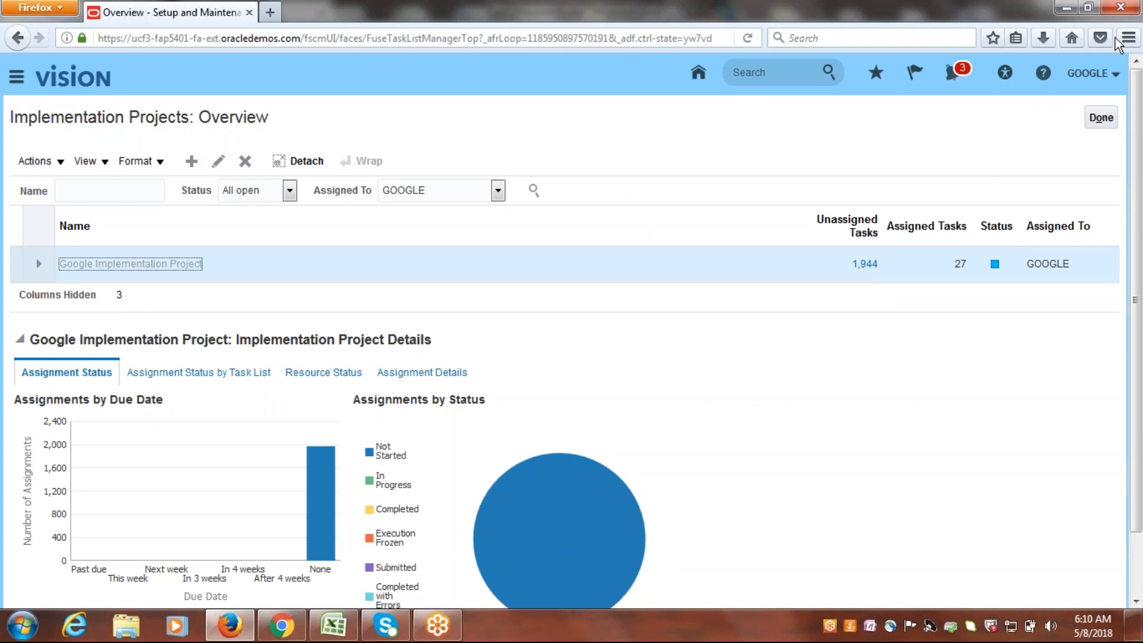
Search the project's tasks for "Manage Account Rules" and open the one under Procurement's common configuration, Define Transaction Accounts.
{"action": "left_click", "coordinate": [113, 321]}
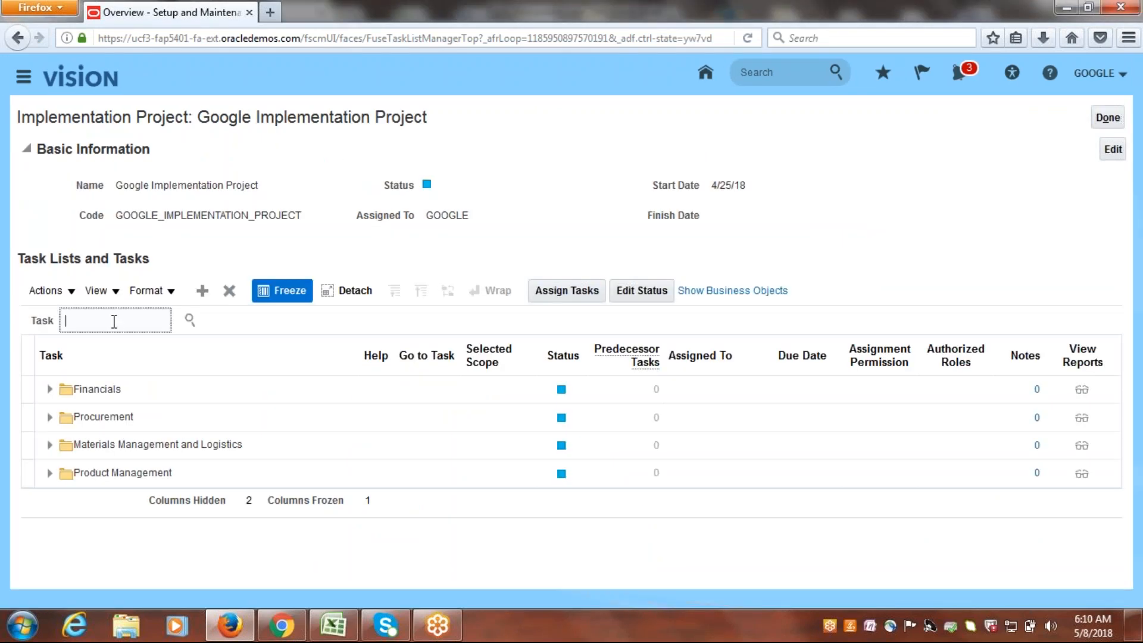
{"action": "key", "text": "ctrl+v"}
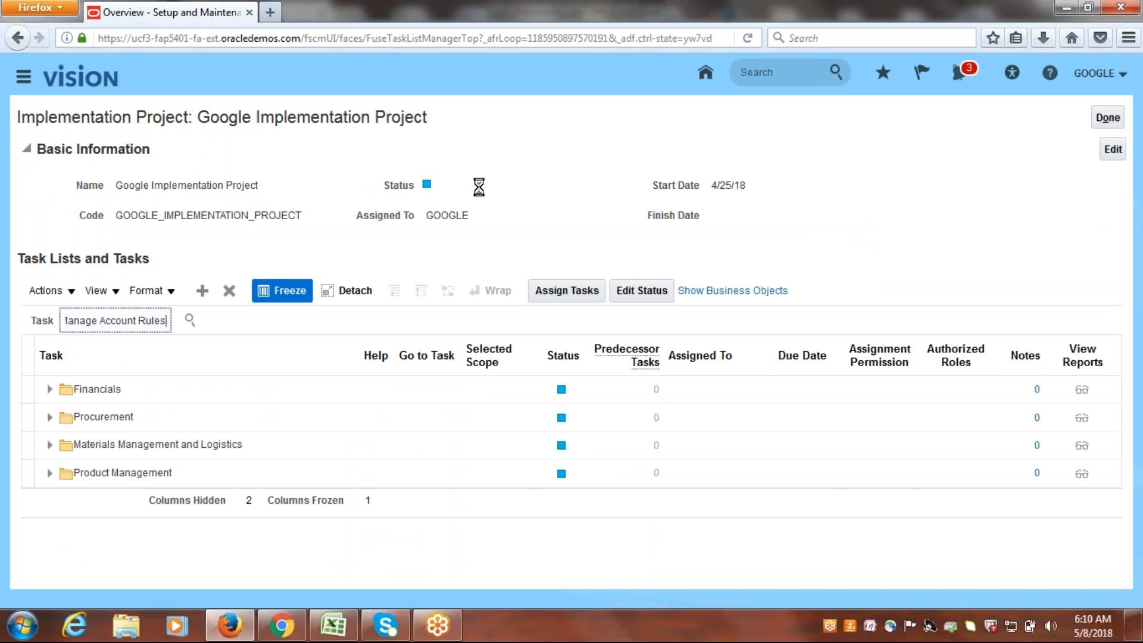
{"action": "left_click_drag", "start_coordinate": [1138, 285], "coordinate": [1111, 369]}
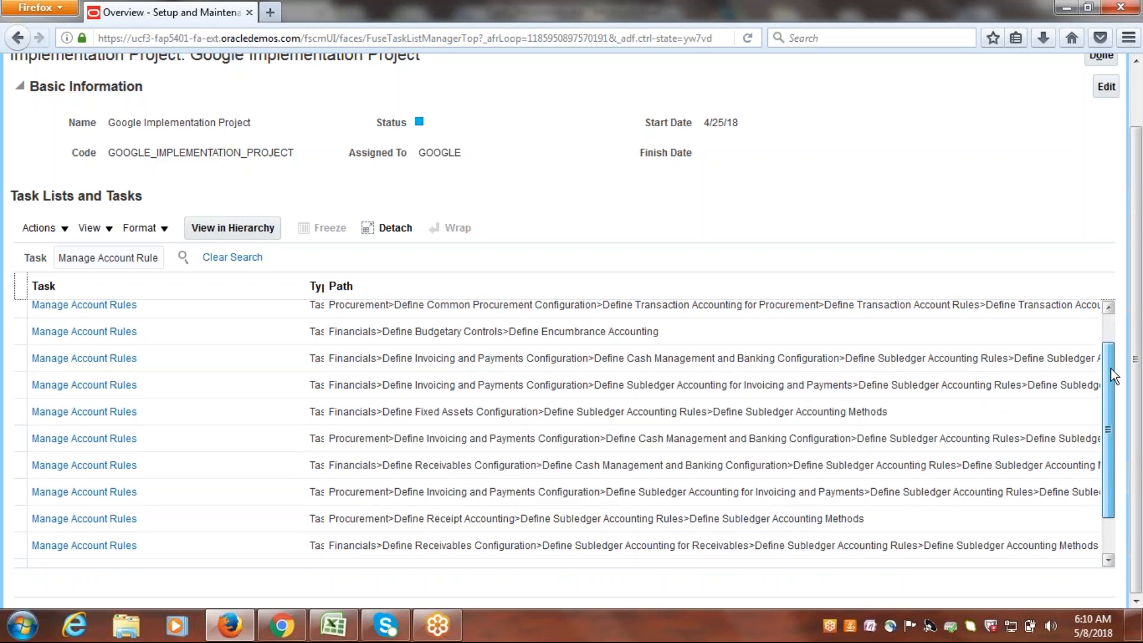
{"action": "left_click_drag", "start_coordinate": [1111, 369], "coordinate": [1102, 333]}
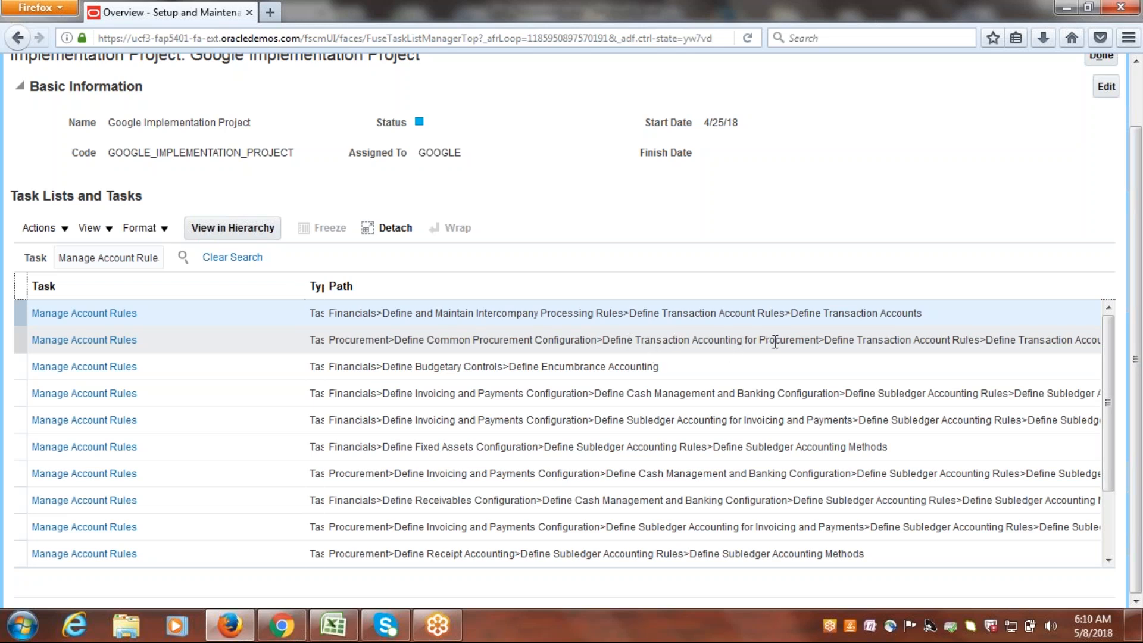
{"action": "left_click", "coordinate": [100, 340]}
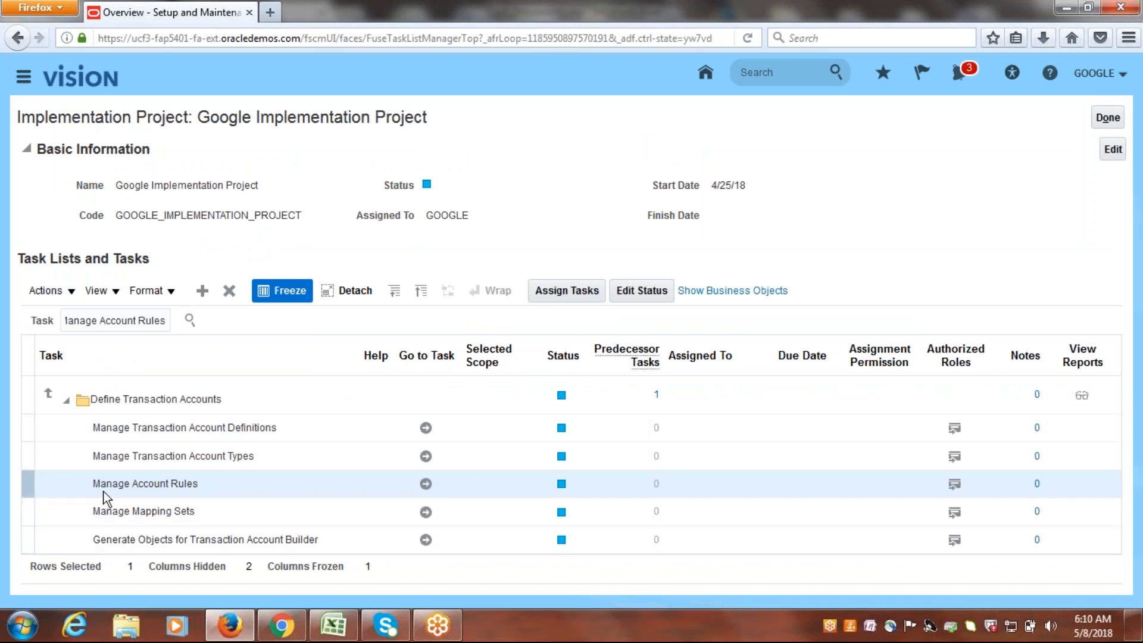
{"action": "left_click", "coordinate": [425, 484]}
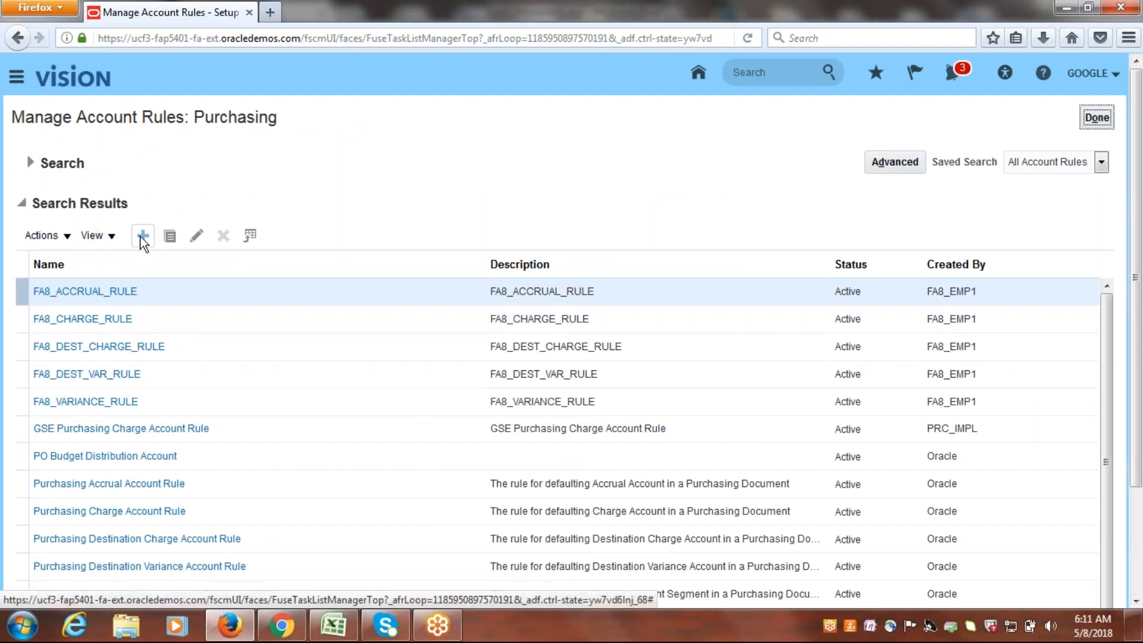
Return to the project, reopen the Manage Account Rules task and start a new account rule for Purchasing.
{"action": "left_click", "coordinate": [1096, 117]}
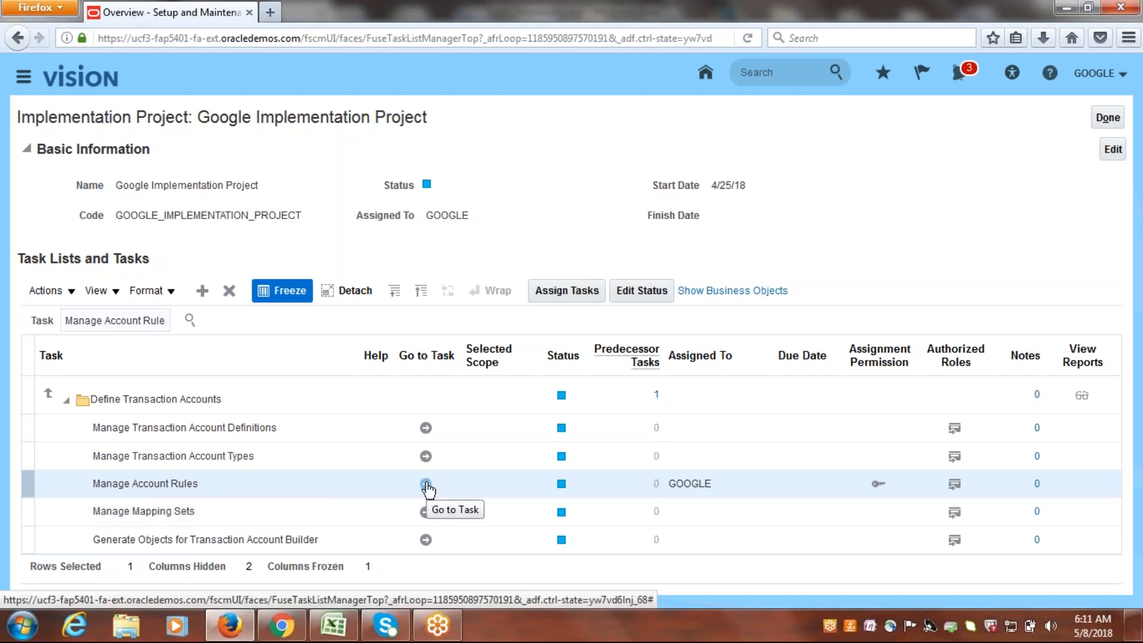
{"action": "left_click", "coordinate": [426, 484]}
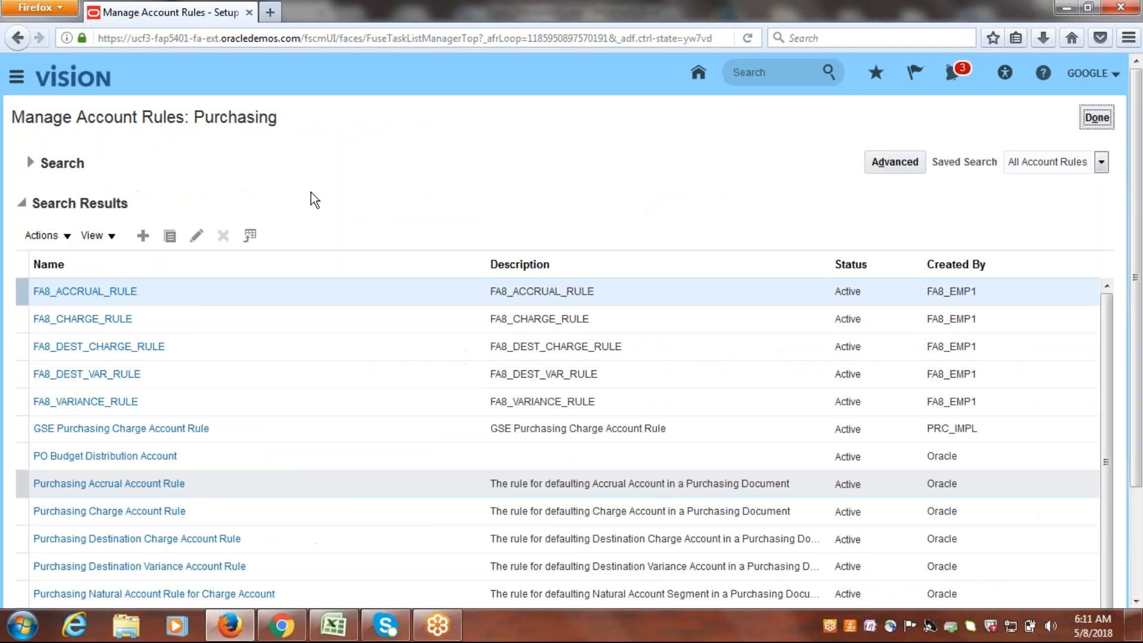
{"action": "left_click", "coordinate": [143, 235]}
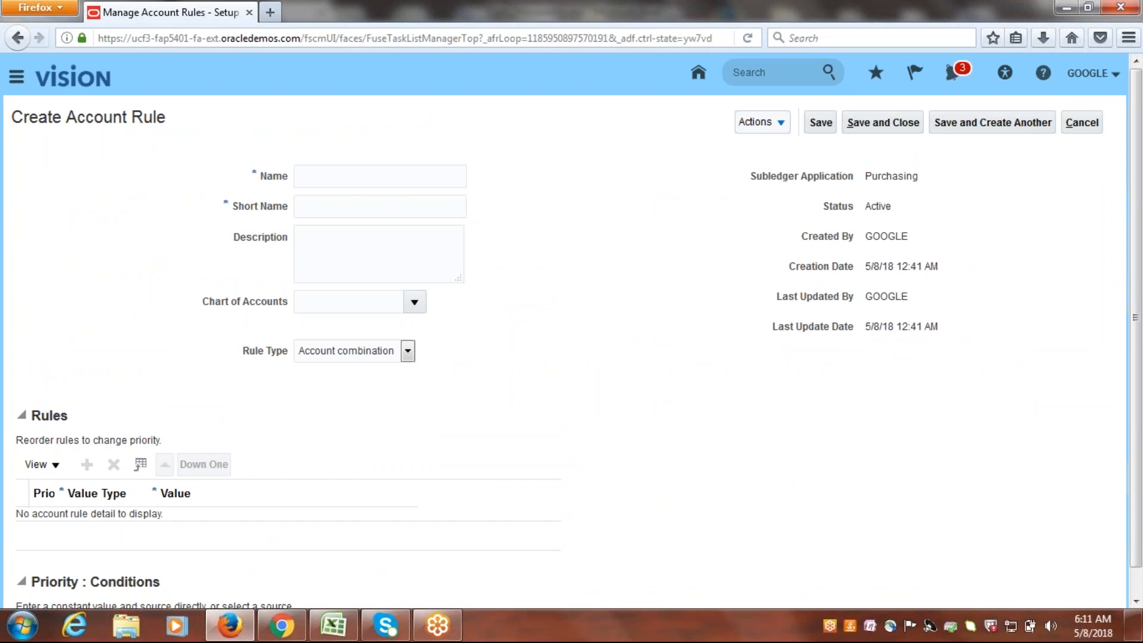
Switch to Excel and copy the account types inside the parentheses in cell A16, from Accrual Account through Variance.
{"action": "left_click", "coordinate": [340, 634]}
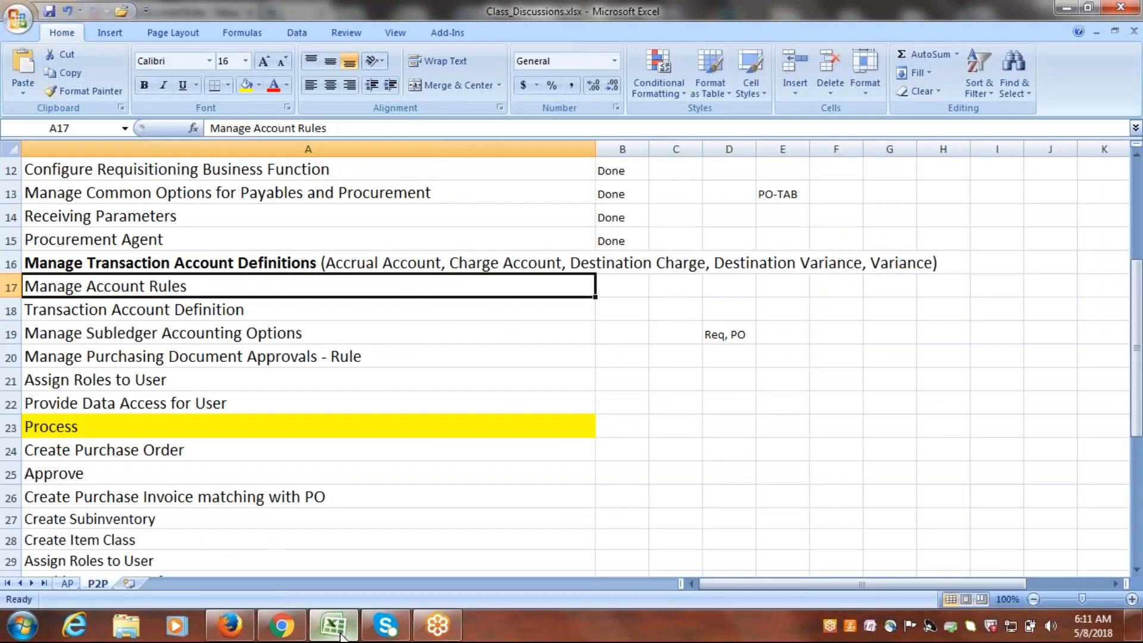
{"action": "left_click", "coordinate": [381, 257]}
{"action": "double_click", "coordinate": [327, 263]}
{"action": "left_click_drag", "start_coordinate": [326, 263], "coordinate": [932, 262]}
{"action": "key", "text": "ctrl+c"}
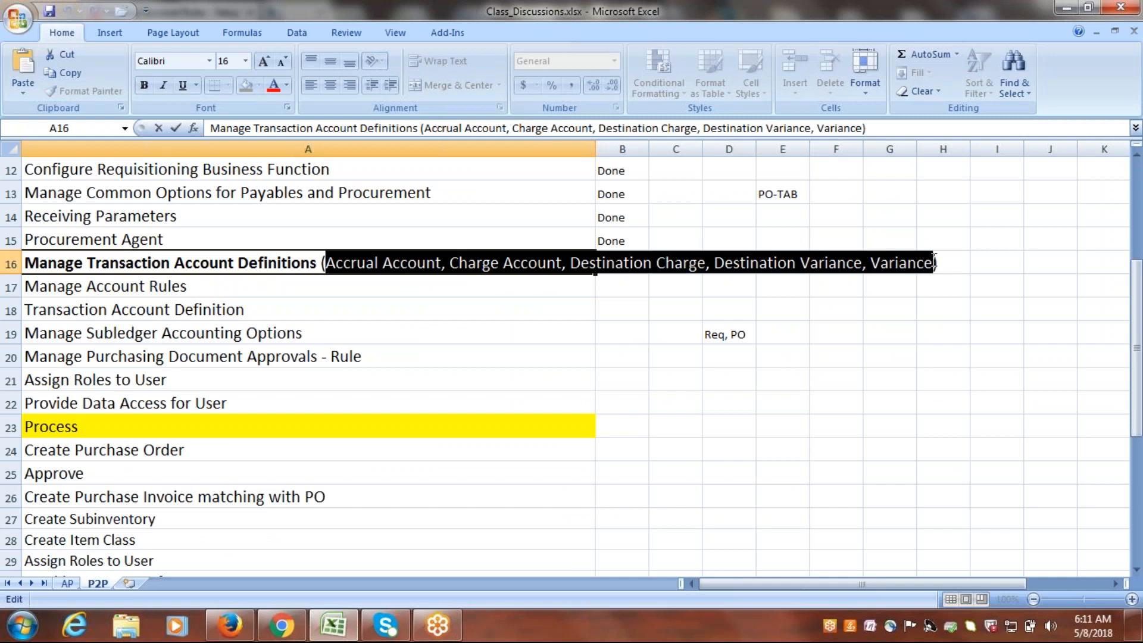
Open a blank Notepad document and paste the copied list of account types into it.
{"action": "key", "text": "alt+Tab"}
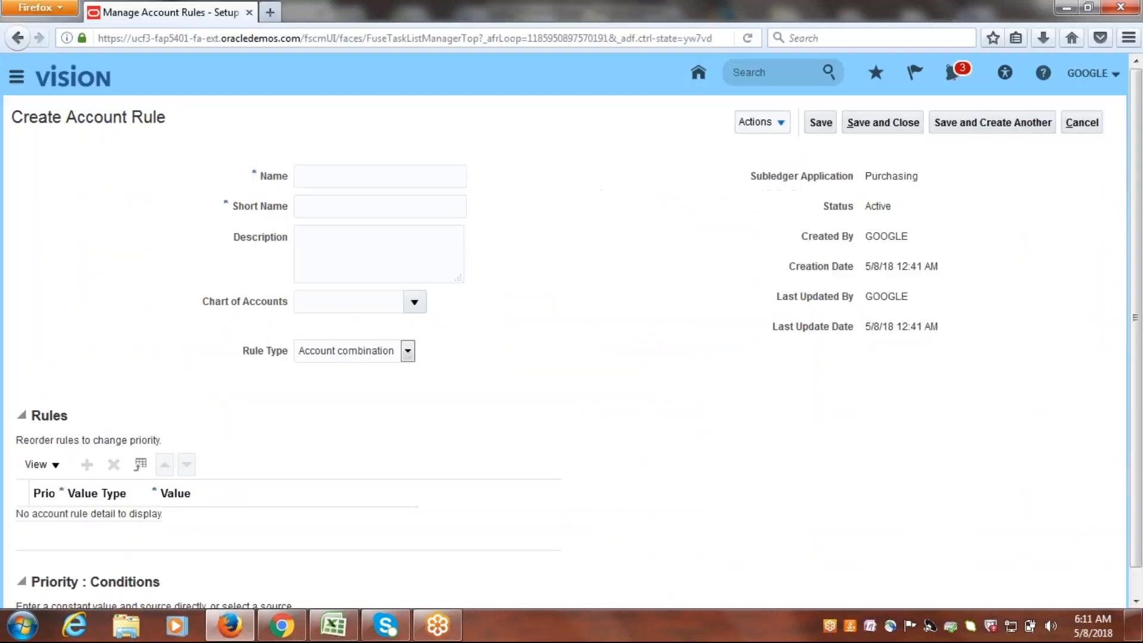
{"action": "left_click", "coordinate": [23, 625]}
{"action": "left_click", "coordinate": [71, 199]}
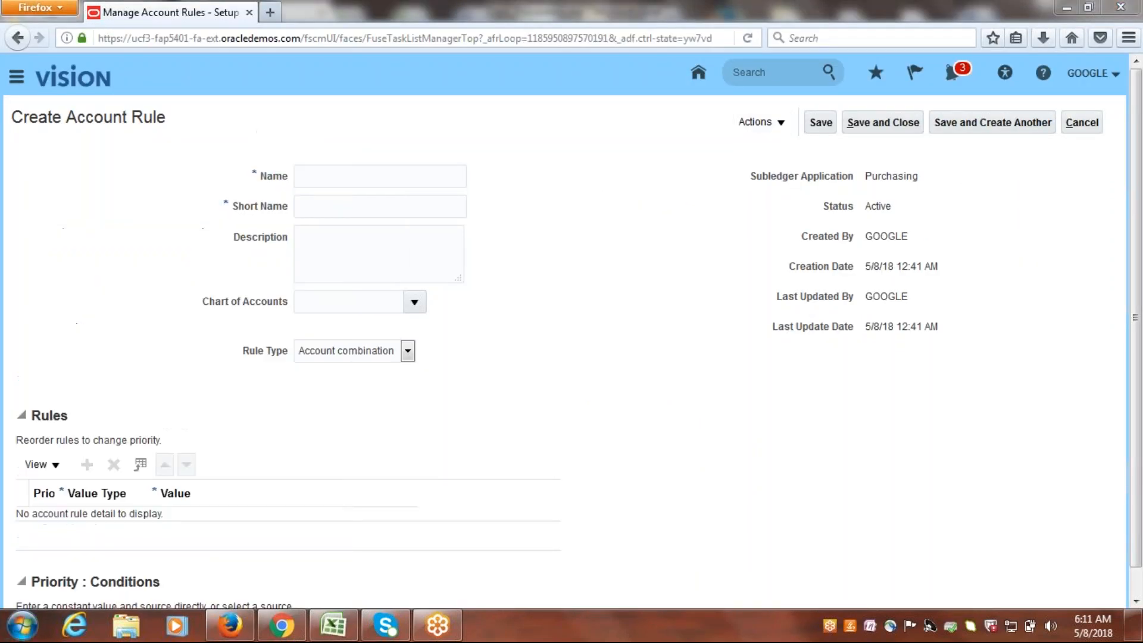
{"action": "key", "text": "ctrl+v"}
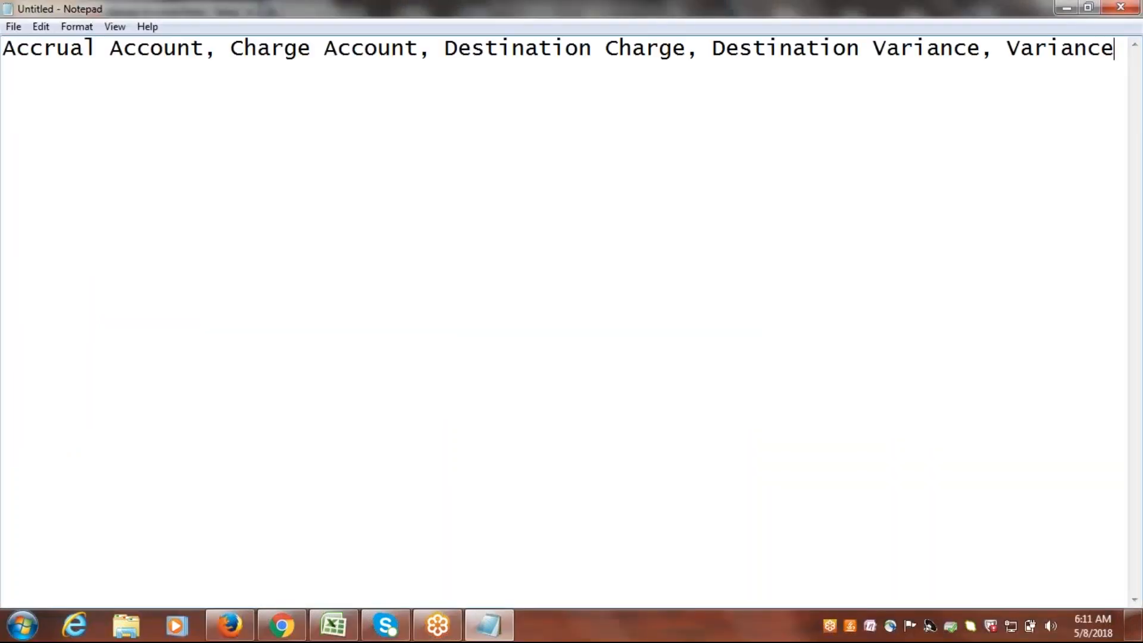
Split the comma-separated account types onto separate lines, removing the commas and spaces between them.
{"action": "left_click", "coordinate": [234, 49]}
{"action": "key", "text": "BackSpace"}
{"action": "key", "text": "BackSpace"}
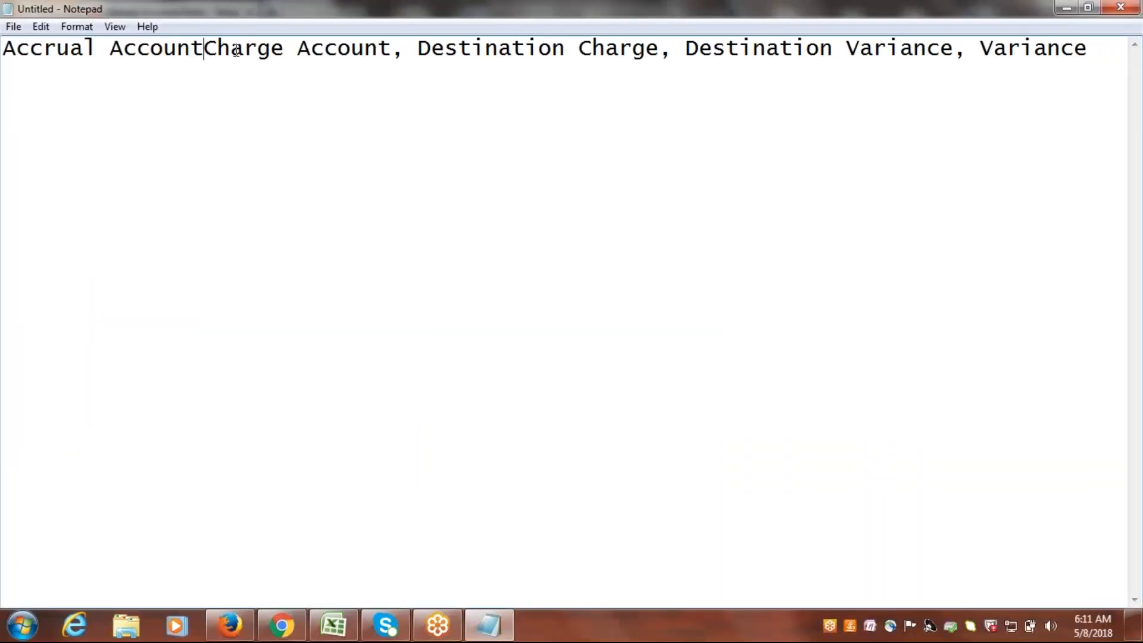
{"action": "key", "text": "Return"}
{"action": "left_click", "coordinate": [220, 70]}
{"action": "key", "text": "BackSpace"}
{"action": "key", "text": "BackSpace"}
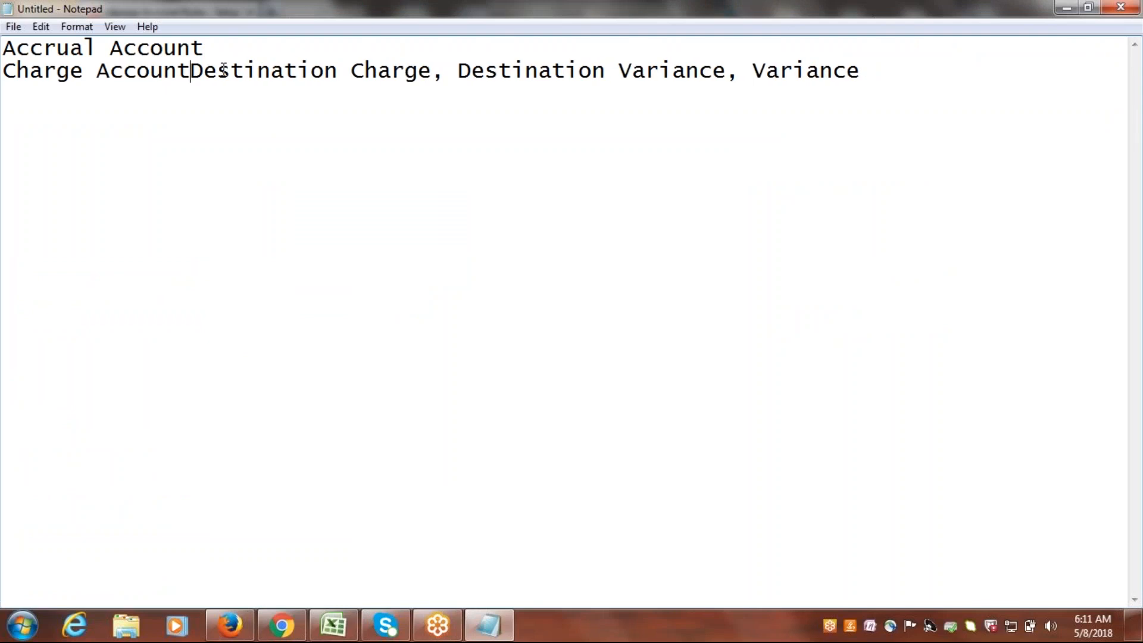
{"action": "key", "text": "Return"}
{"action": "left_click", "coordinate": [268, 98]}
{"action": "key", "text": "BackSpace"}
{"action": "key", "text": "BackSpace"}
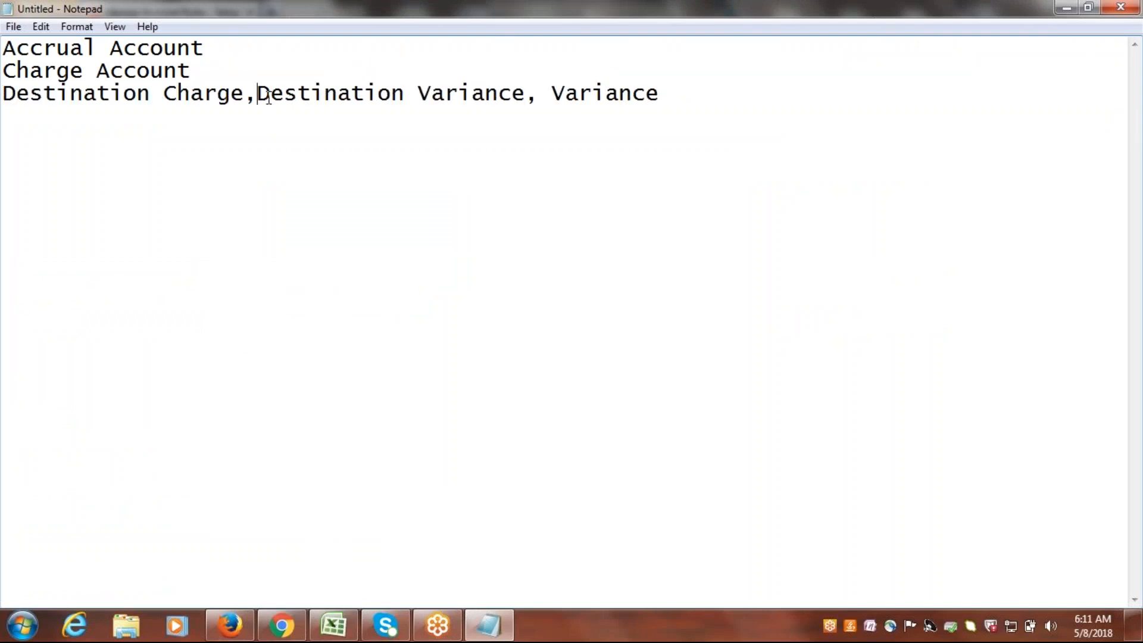
{"action": "key", "text": "Return"}
{"action": "right_click", "coordinate": [299, 115]}
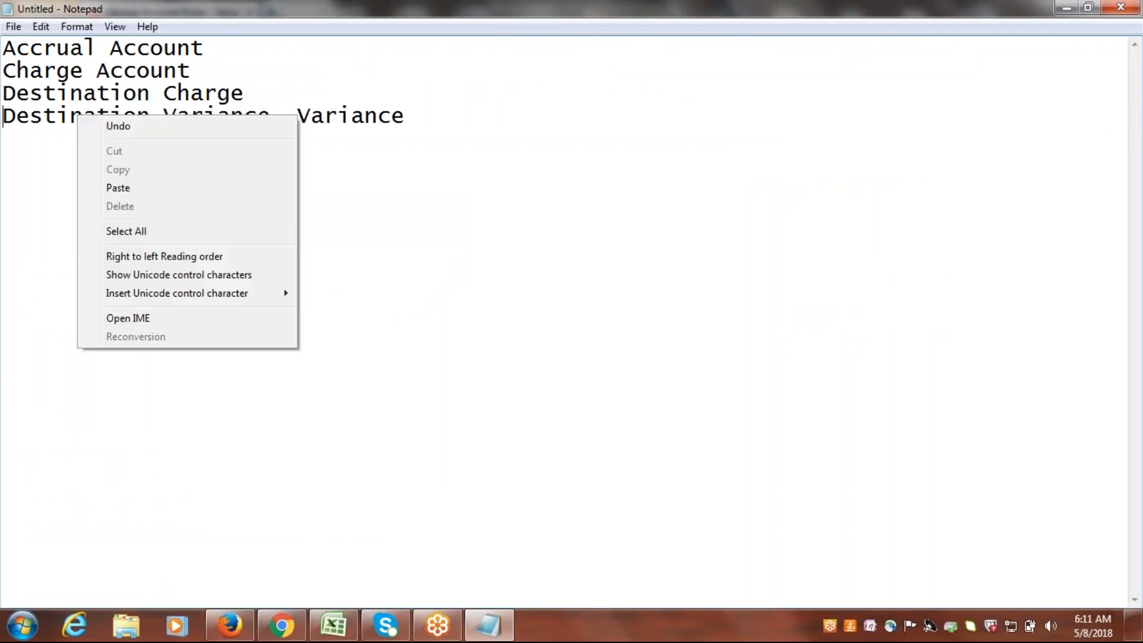
{"action": "left_click", "coordinate": [298, 115]}
{"action": "key", "text": "BackSpace"}
{"action": "key", "text": "BackSpace"}
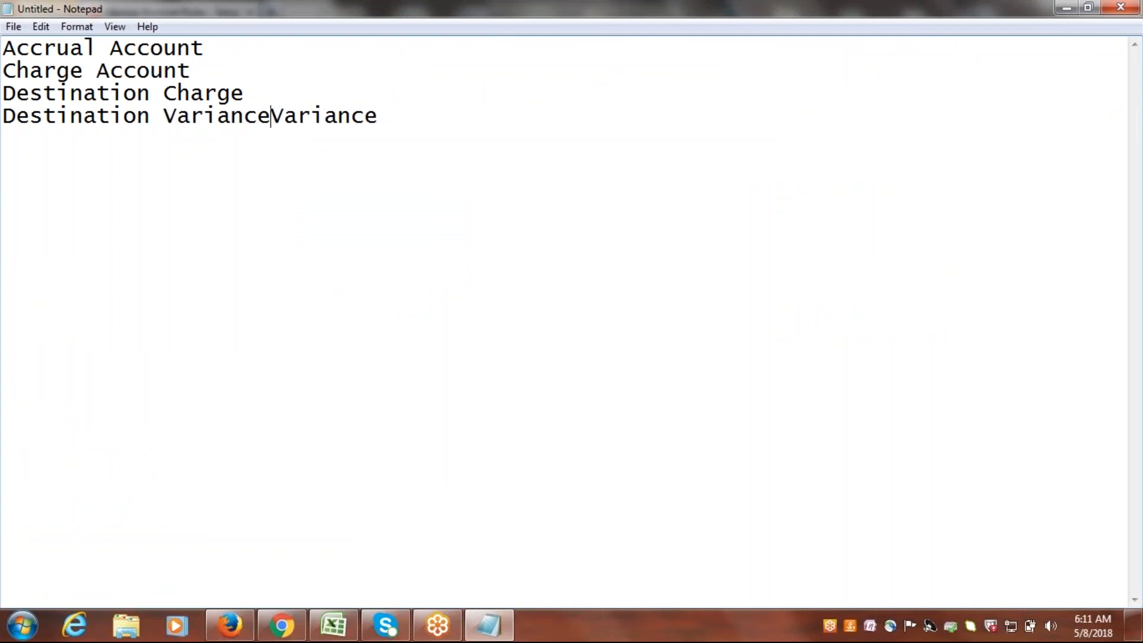
{"action": "key", "text": "Return"}
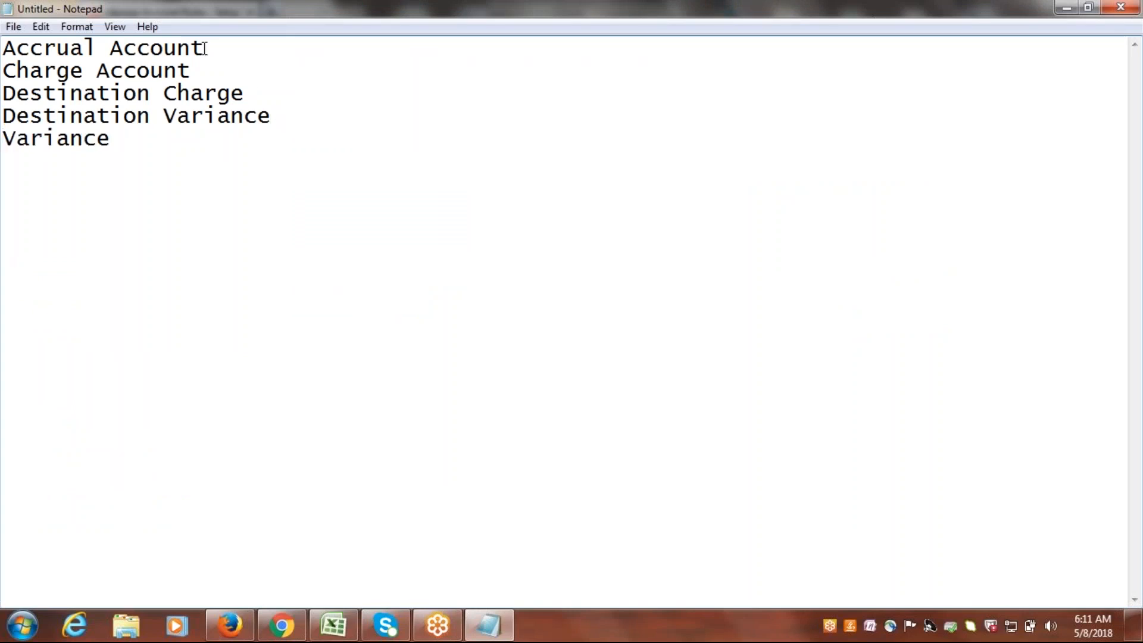
{"action": "right_click", "coordinate": [223, 48]}
{"action": "left_click", "coordinate": [230, 49]}
{"action": "left_click_drag", "start_coordinate": [223, 50], "coordinate": [3, 50]}
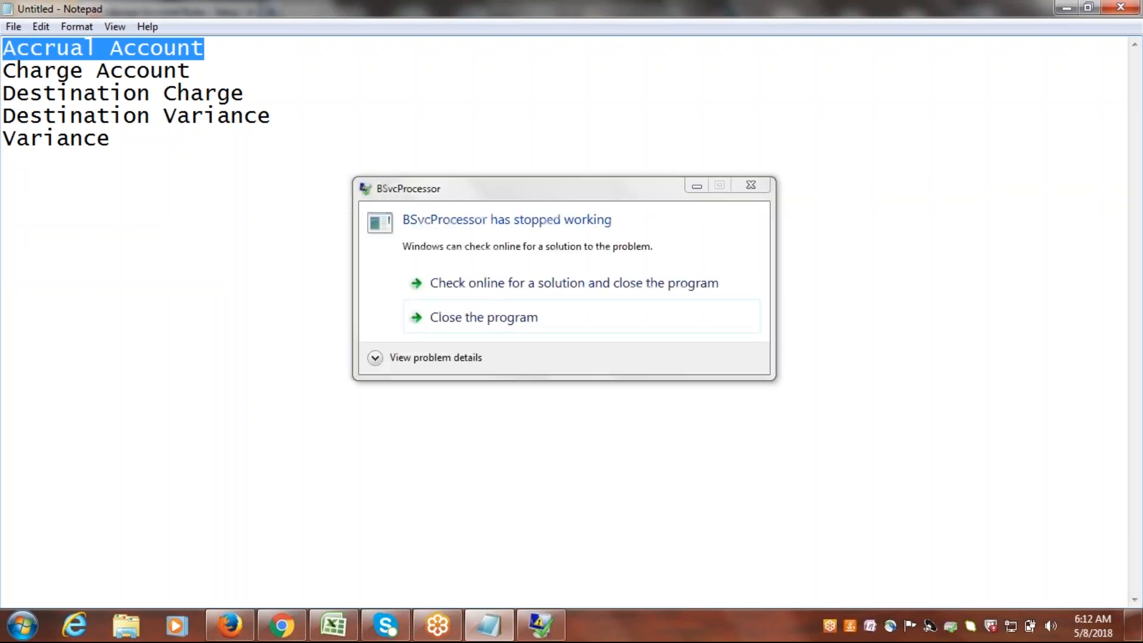
{"action": "key", "text": "alt+Tab"}
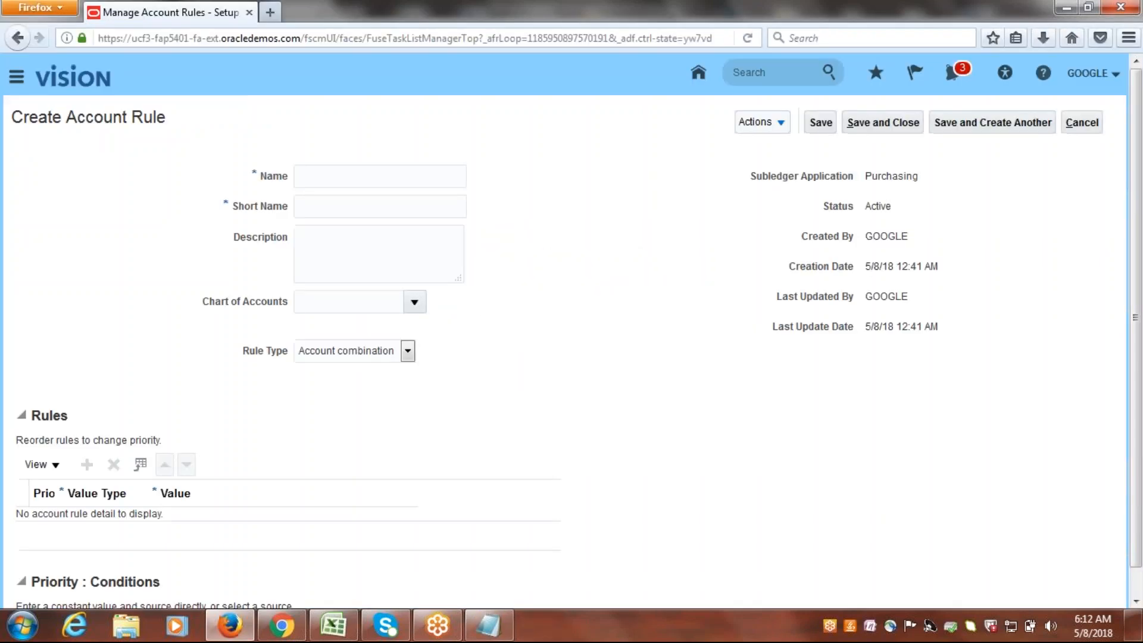
Name the account rule "Google Accrual Account" and give it the short name GOOGLE_ACCRUAL.
{"action": "left_click", "coordinate": [380, 179]}
{"action": "type", "text": "g"}
{"action": "key", "text": "BackSpace"}
{"action": "type", "text": "Google "}
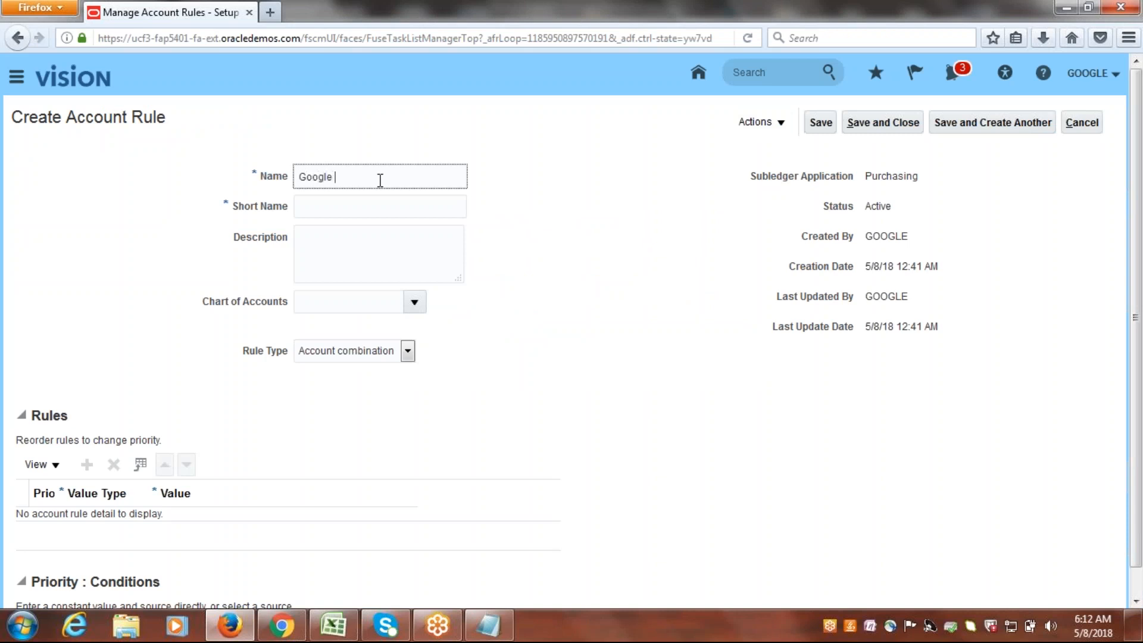
{"action": "type", "text": "Accrual Account"}
{"action": "left_click", "coordinate": [380, 201]}
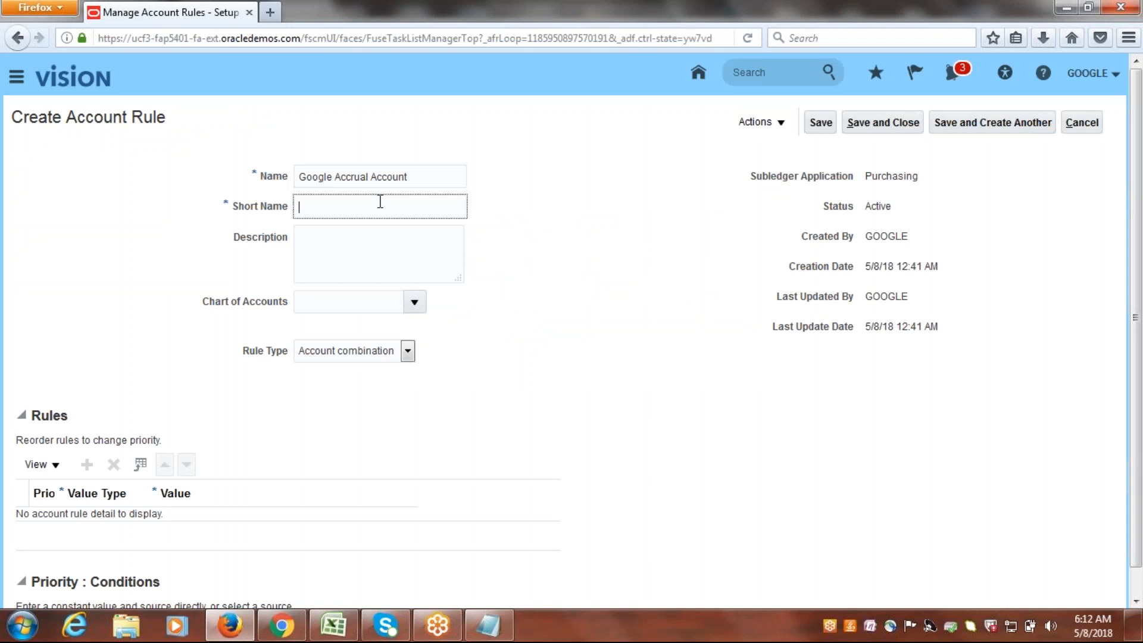
{"action": "type", "text": "GOOGLE"}
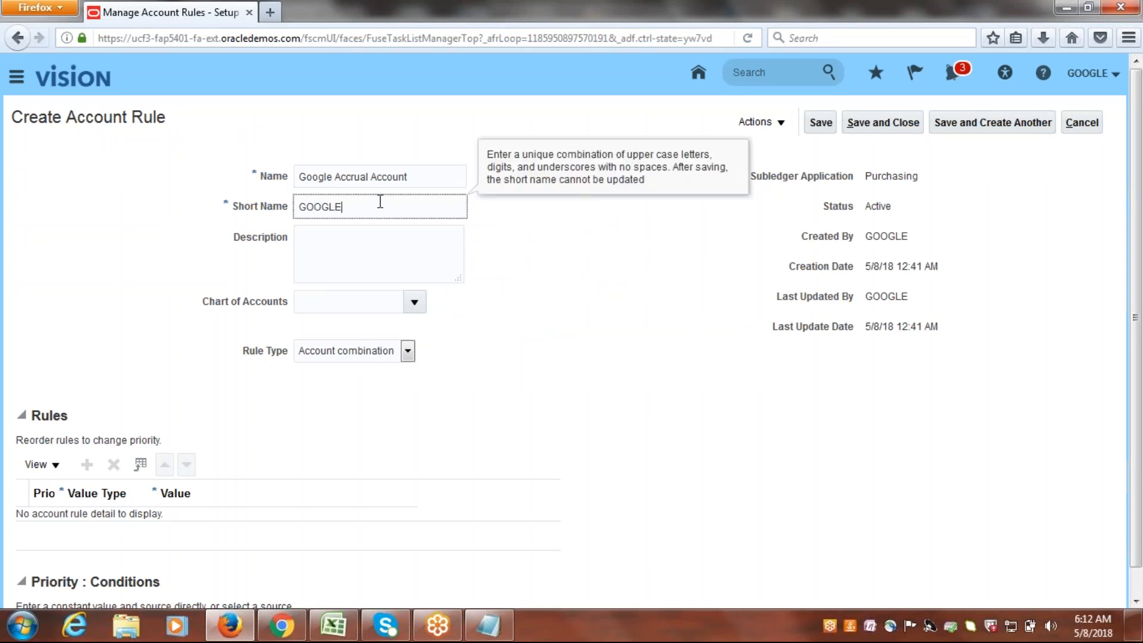
{"action": "type", "text": "_ACCRUAL"}
{"action": "left_click", "coordinate": [408, 248]}
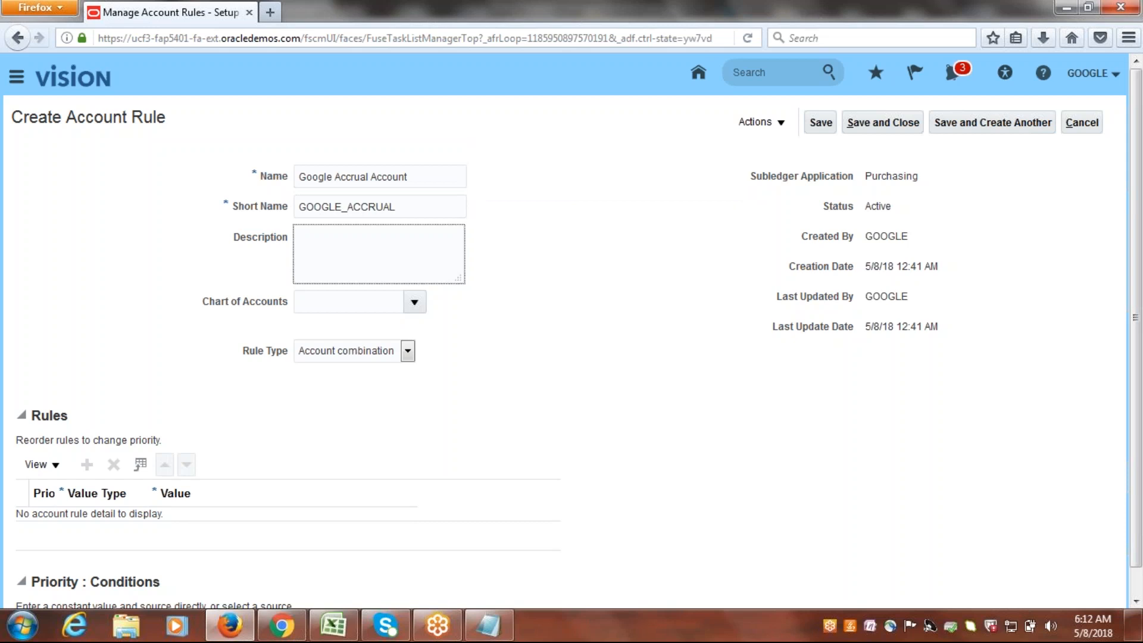
Set the rule's chart of accounts to Google Accounting Flexfield.
{"action": "left_click", "coordinate": [416, 304]}
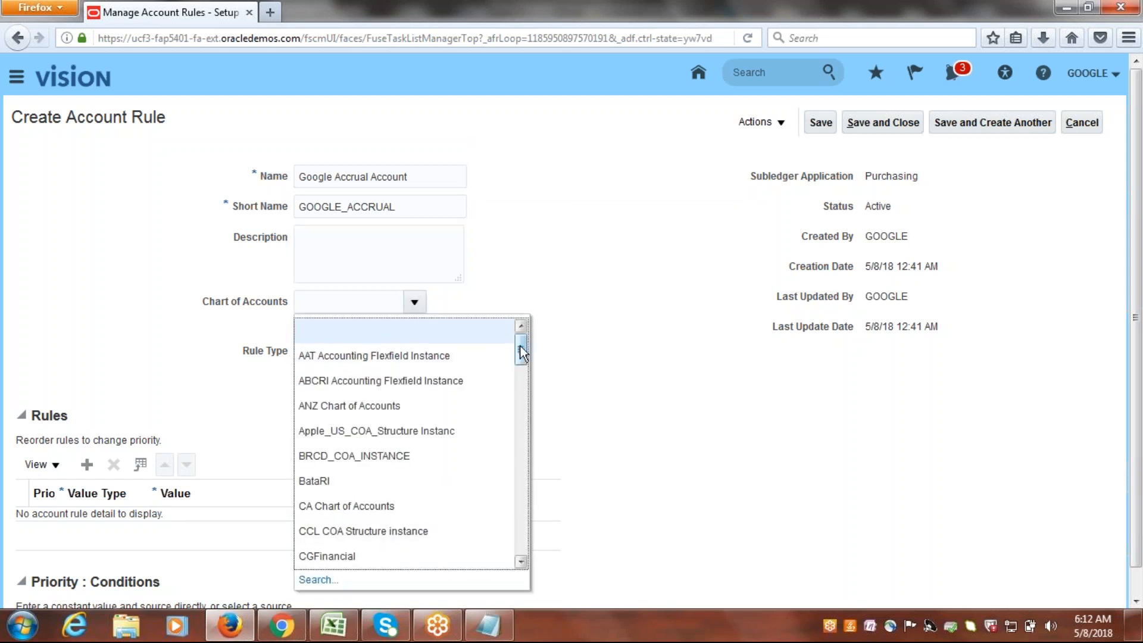
{"action": "left_click_drag", "start_coordinate": [519, 347], "coordinate": [530, 409]}
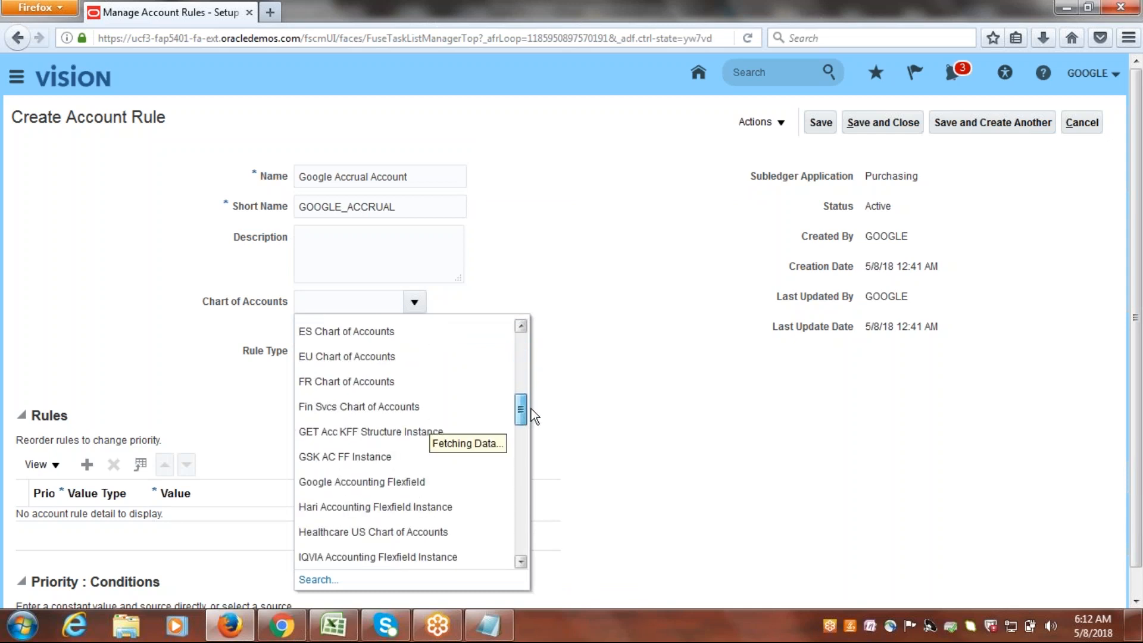
{"action": "left_click", "coordinate": [415, 465]}
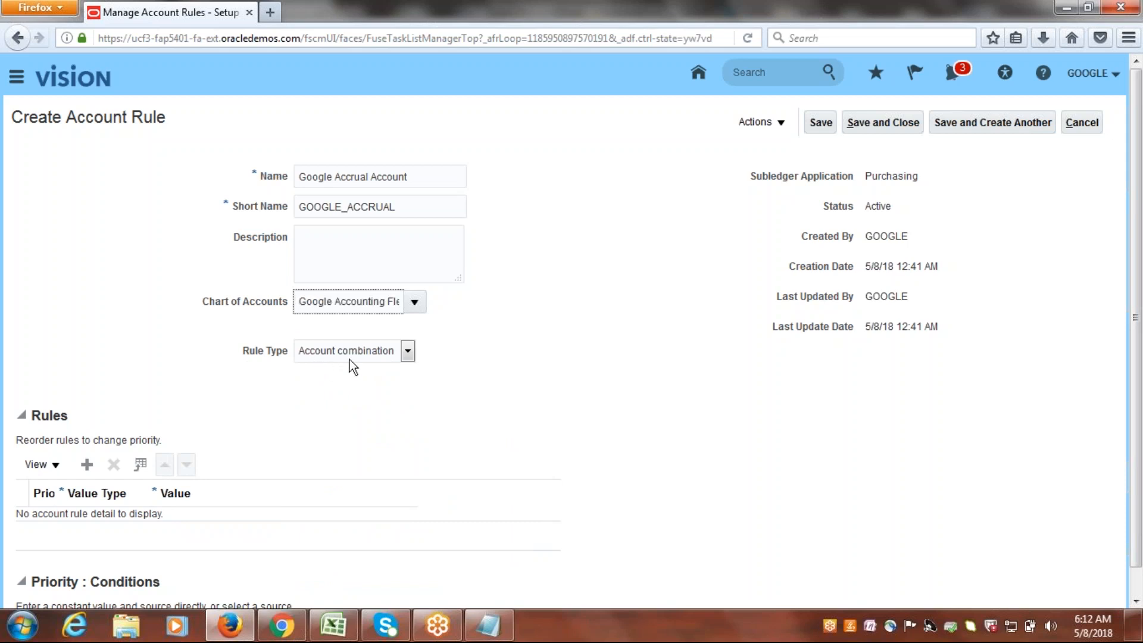
{"action": "left_click", "coordinate": [764, 445]}
{"action": "left_click_drag", "start_coordinate": [1137, 208], "coordinate": [905, 209]}
{"action": "left_click_drag", "start_coordinate": [866, 179], "coordinate": [922, 178]}
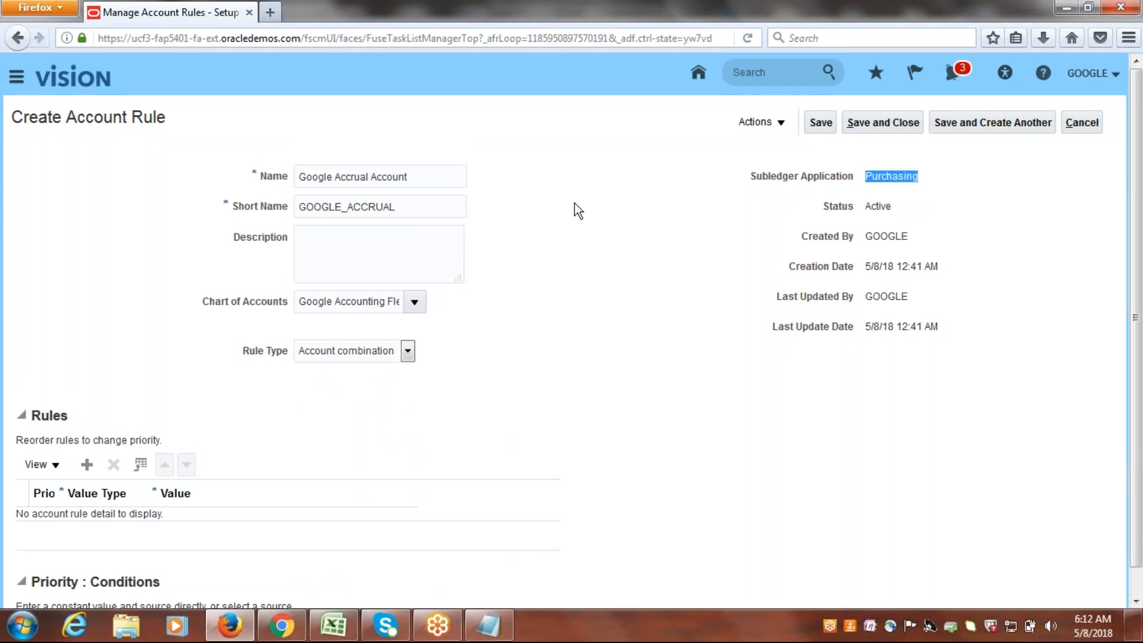
{"action": "left_click", "coordinate": [949, 171]}
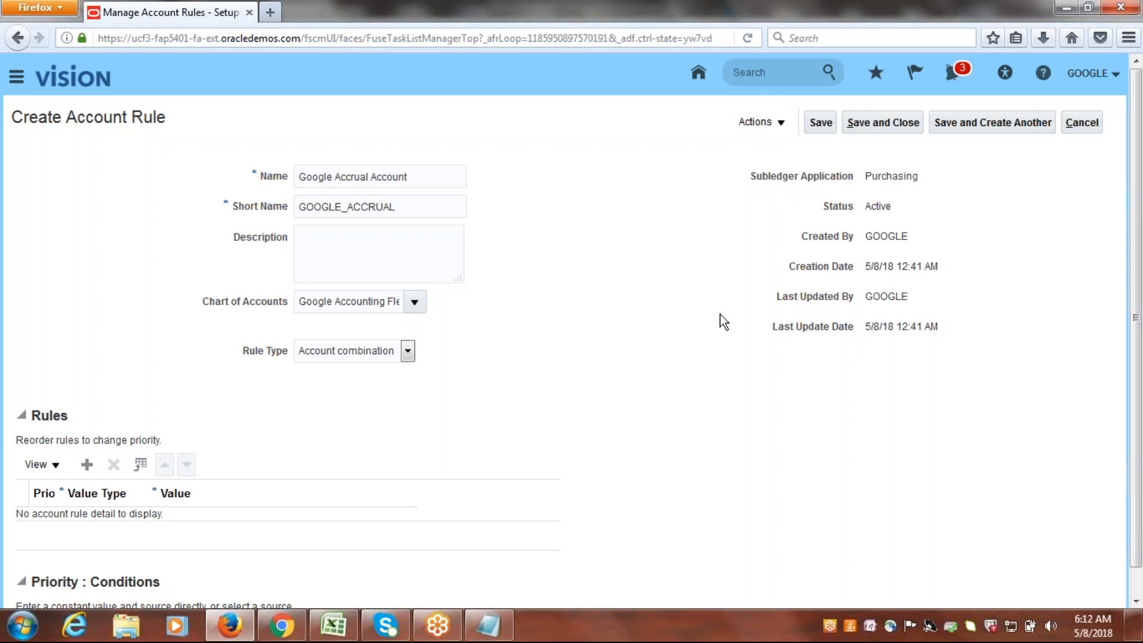
Add a line to the account rule's Rules table and set its value type to Constant.
{"action": "scroll", "coordinate": [846, 379], "scroll_direction": "down", "scroll_amount": 1}
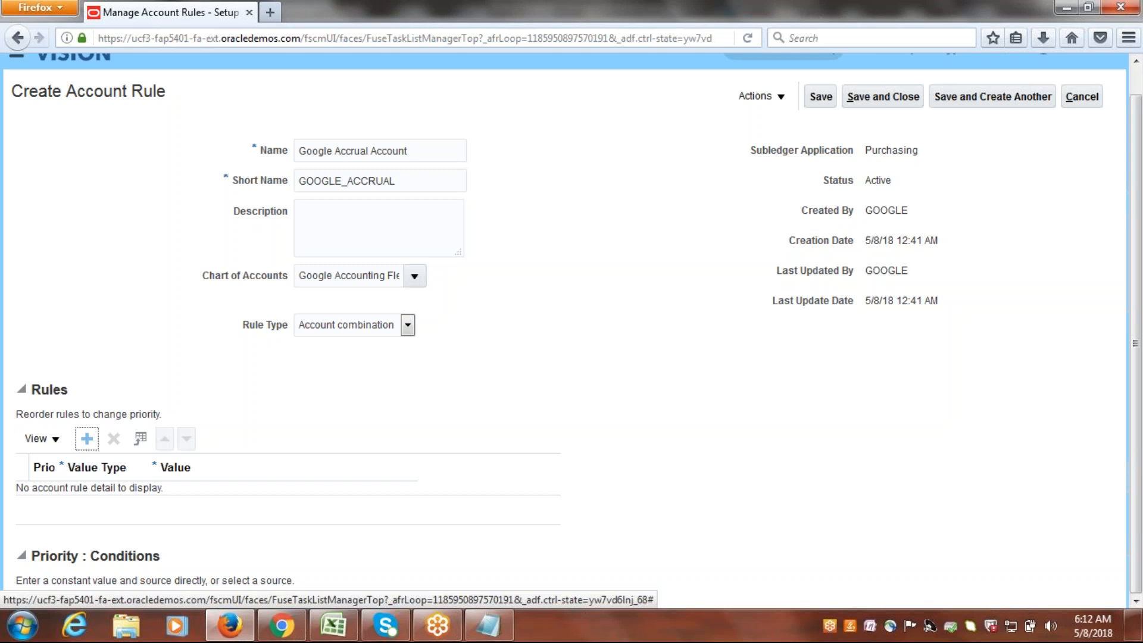
{"action": "left_click", "coordinate": [86, 438]}
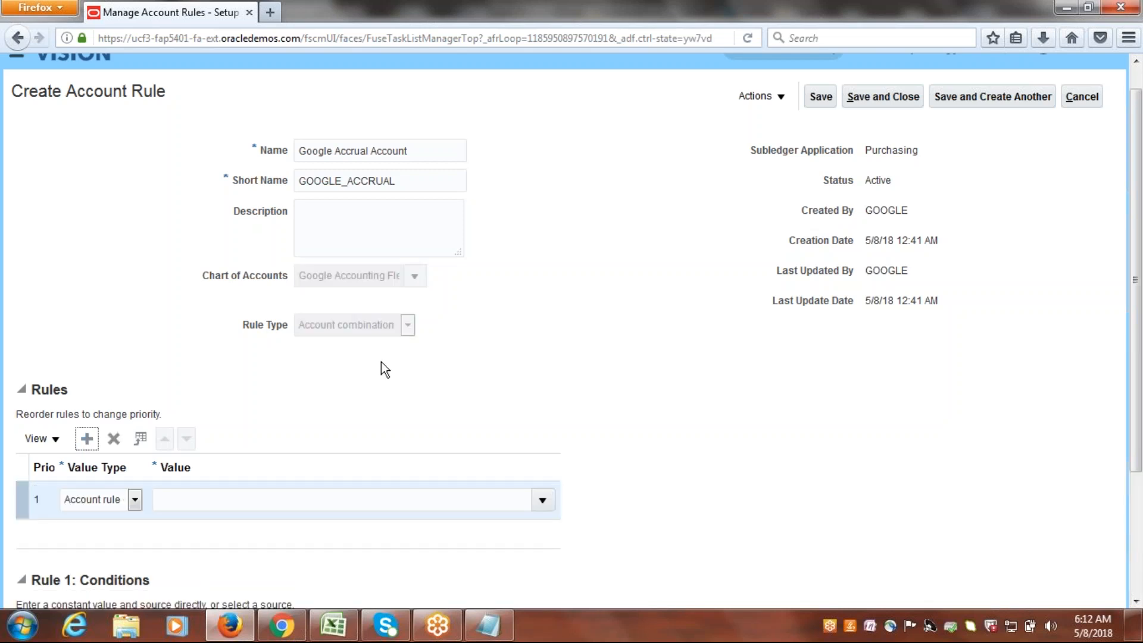
{"action": "scroll", "coordinate": [1139, 235], "scroll_direction": "down", "scroll_amount": 4}
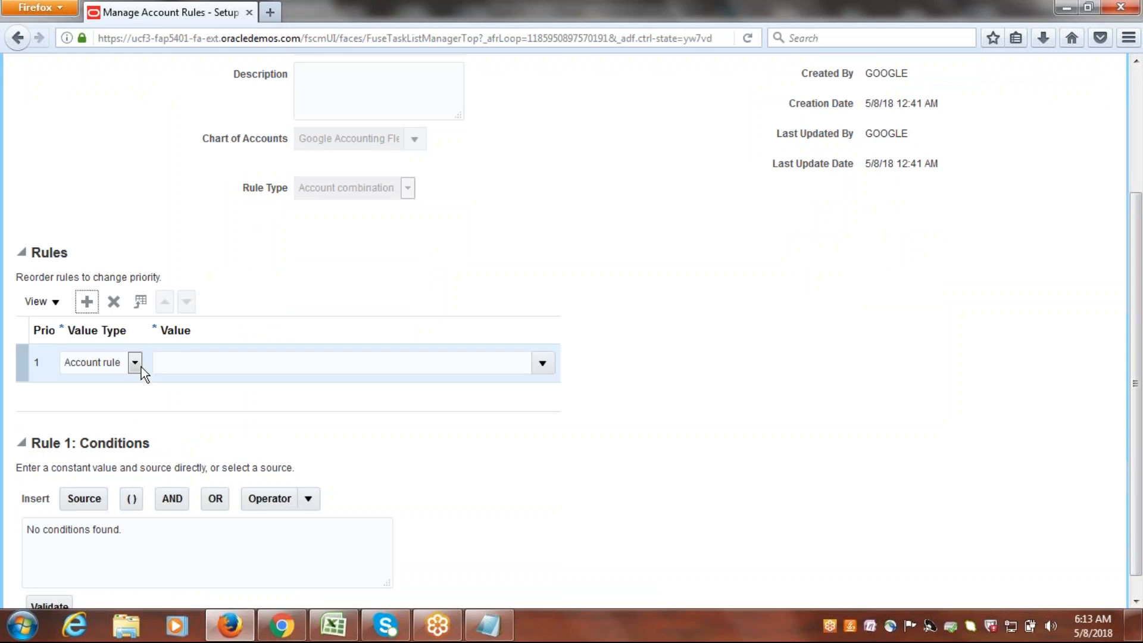
{"action": "left_click", "coordinate": [135, 362]}
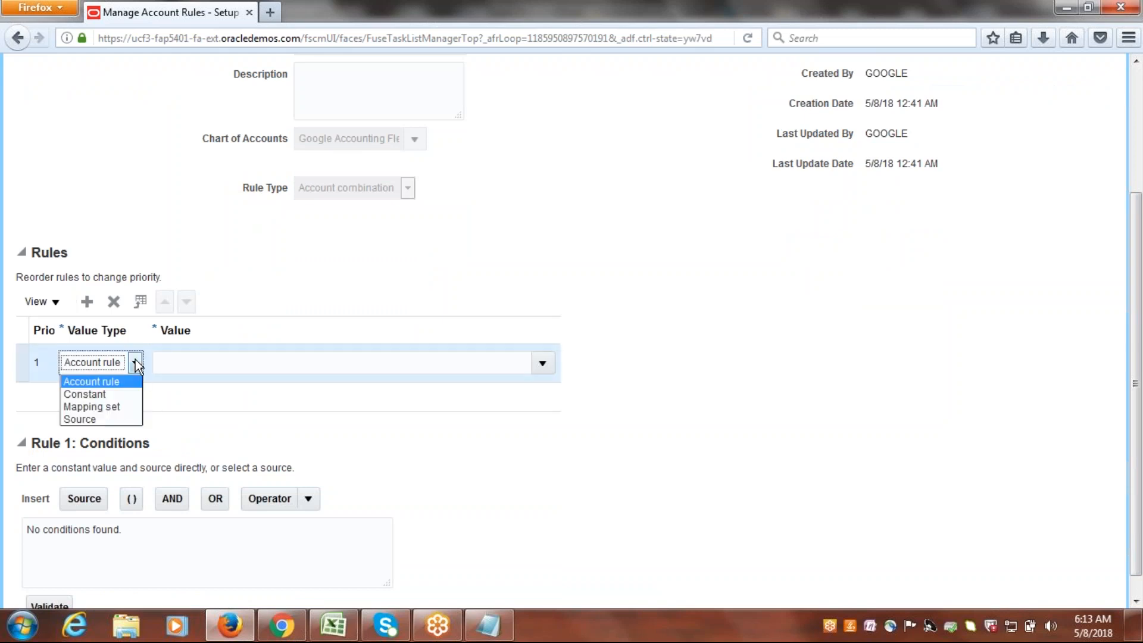
{"action": "left_click", "coordinate": [111, 394]}
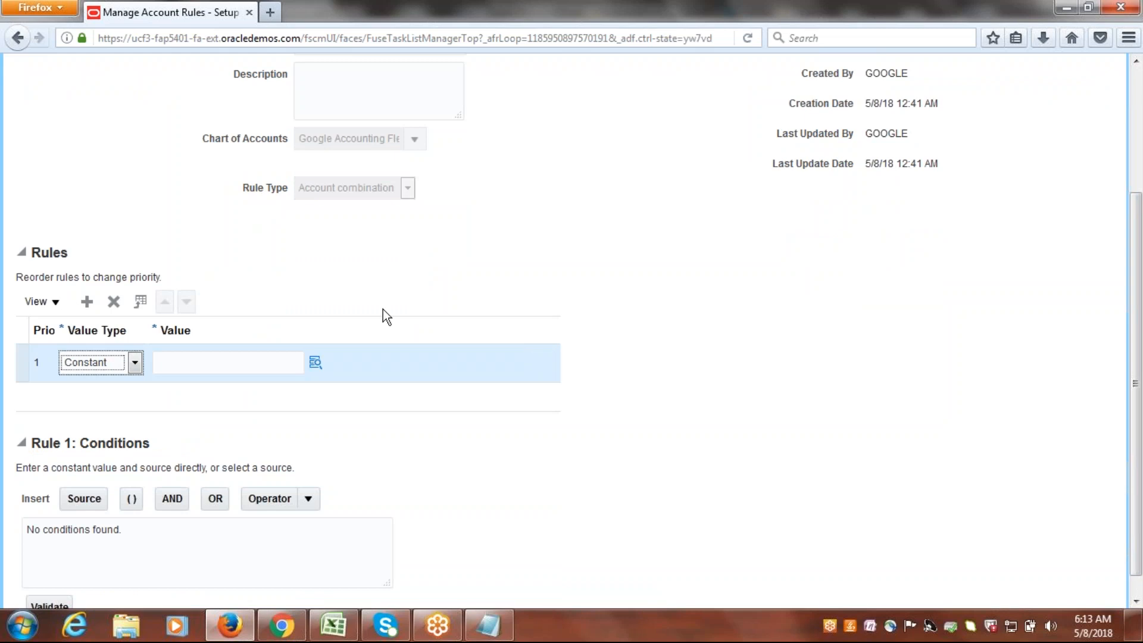
Start the rule line's account combination with company 1000 Google Financial Services and department 1000 Finance.
{"action": "left_click", "coordinate": [315, 365]}
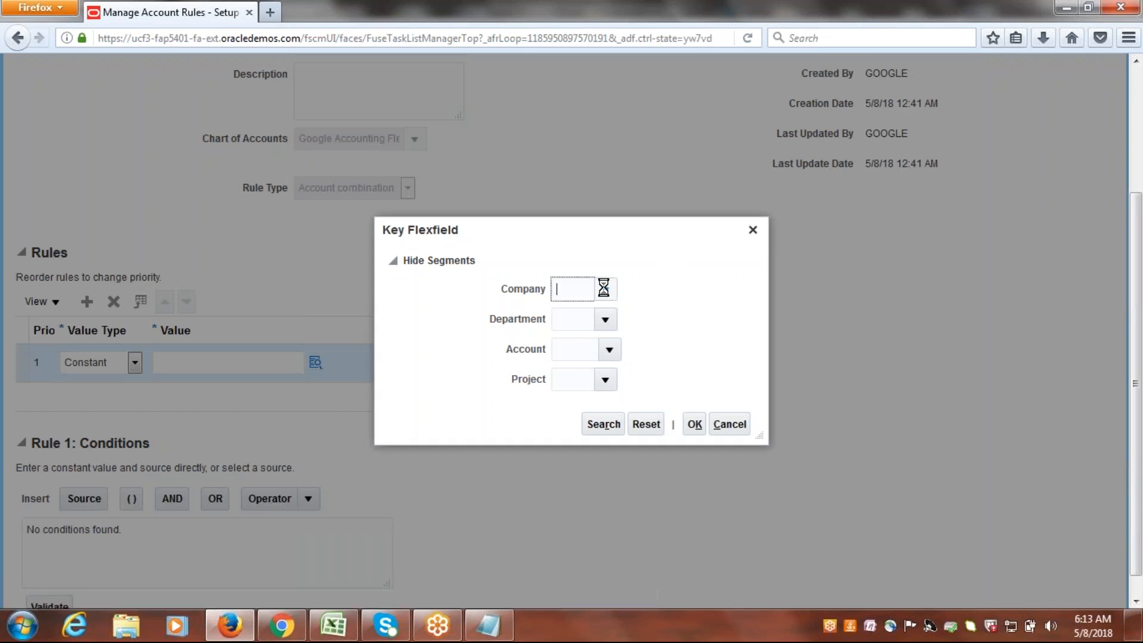
{"action": "left_click", "coordinate": [605, 289]}
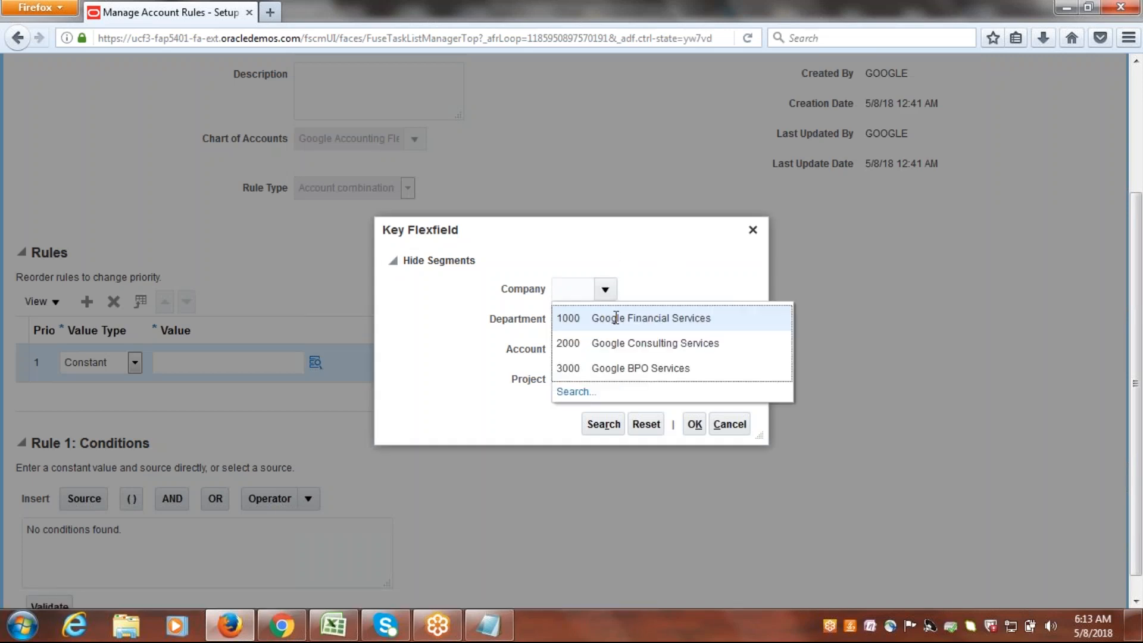
{"action": "left_click", "coordinate": [612, 316]}
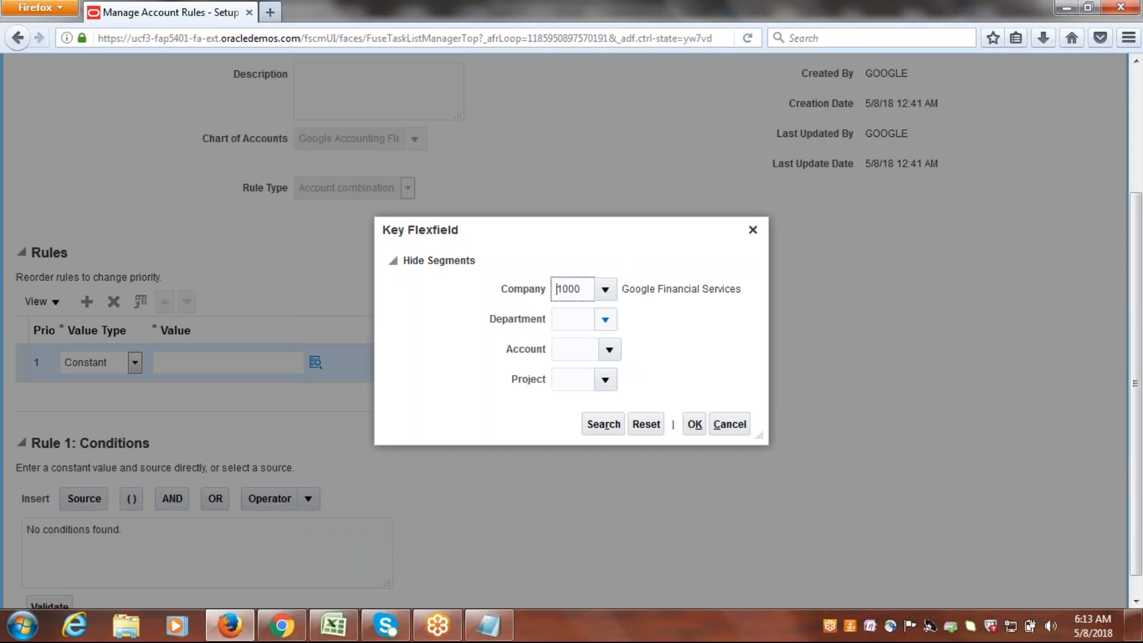
{"action": "left_click", "coordinate": [605, 321]}
{"action": "left_click", "coordinate": [589, 350]}
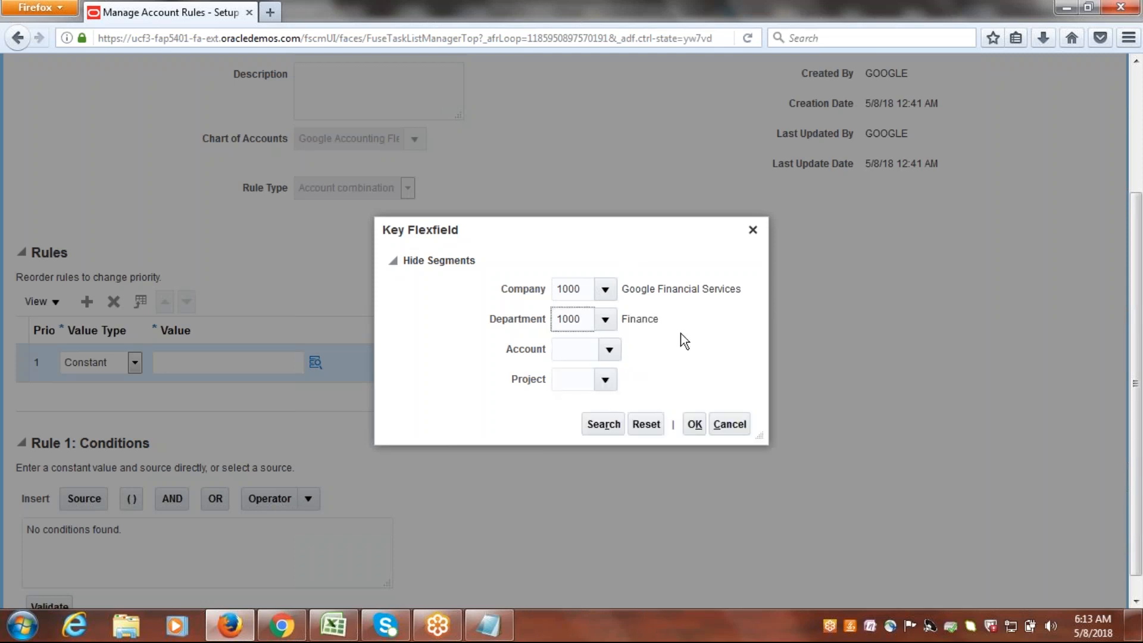
Search the account segment's values by the description "Accrual" and select 45551 Accrual Account.
{"action": "left_click", "coordinate": [609, 351]}
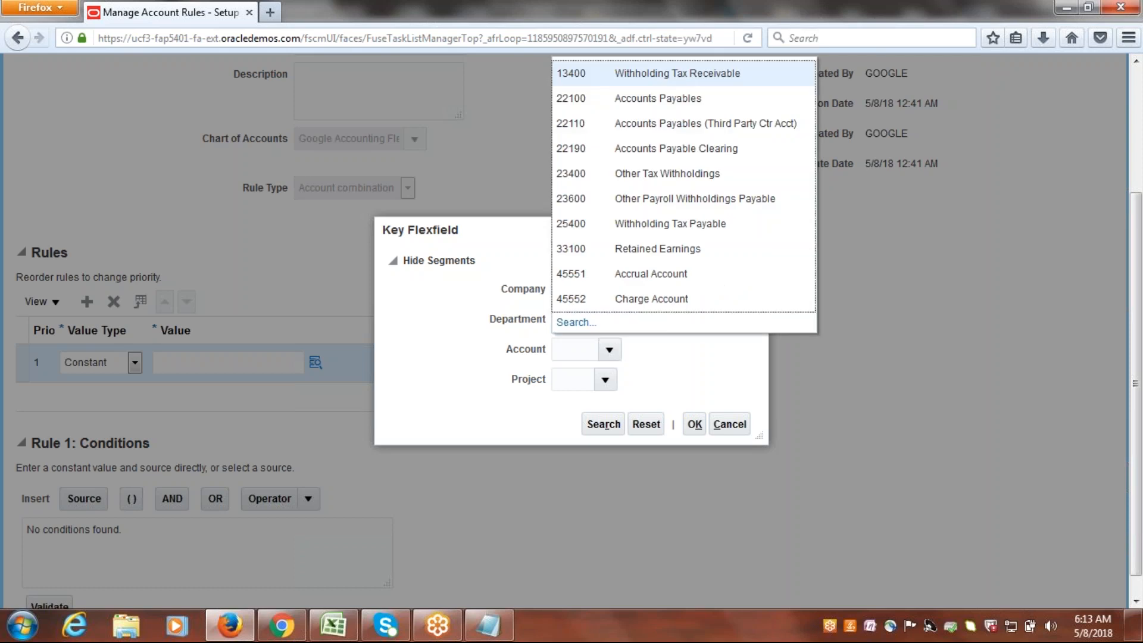
{"action": "left_click", "coordinate": [574, 322]}
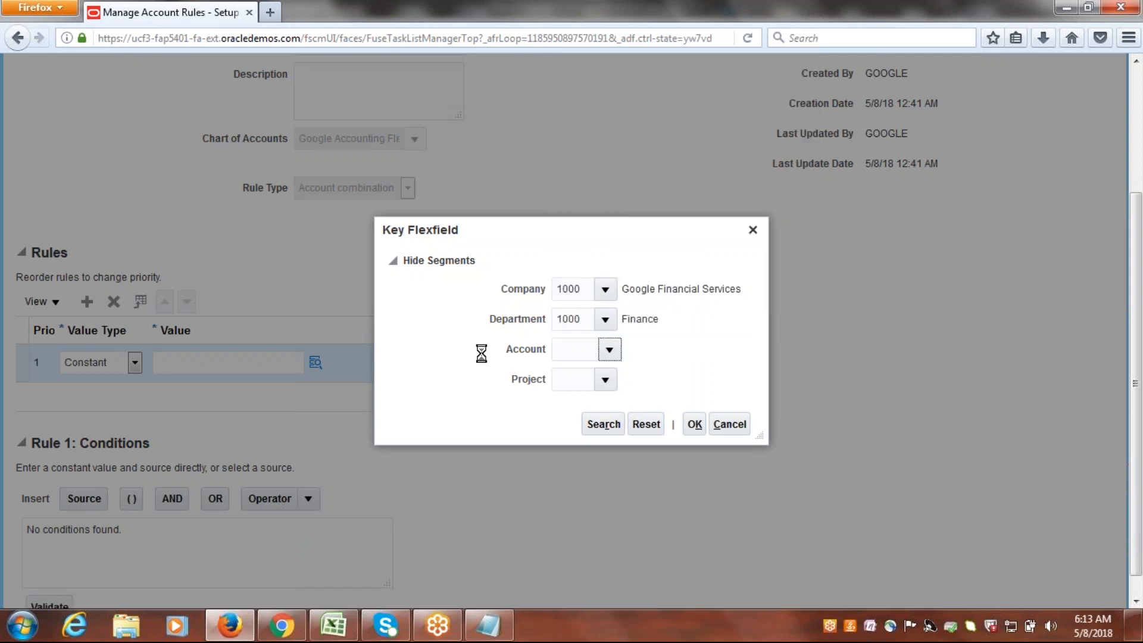
{"action": "left_click", "coordinate": [549, 325]}
{"action": "type", "text": "a"}
{"action": "key", "text": "BackSpace"}
{"action": "type", "text": "Accrual"}
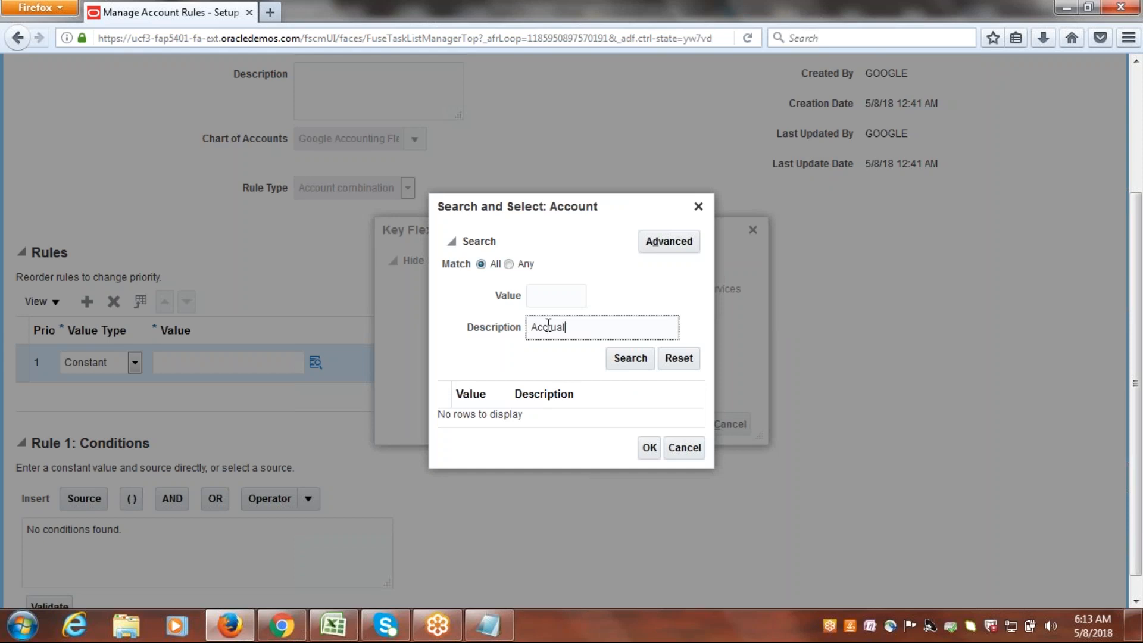
{"action": "left_click", "coordinate": [628, 358]}
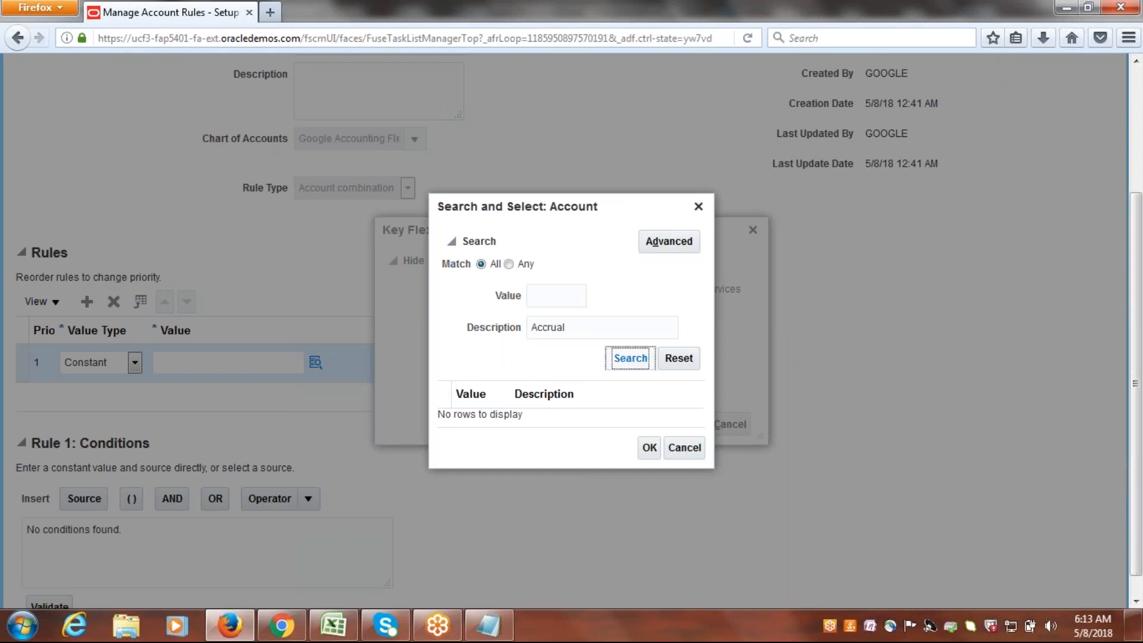
{"action": "left_click", "coordinate": [556, 415]}
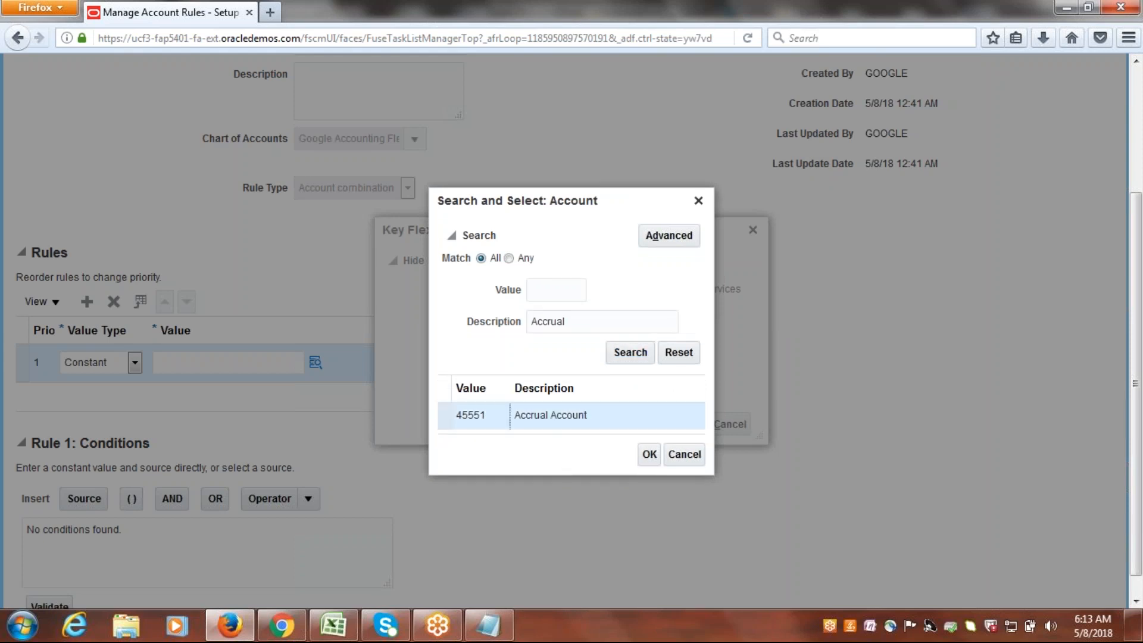
{"action": "left_click", "coordinate": [648, 455]}
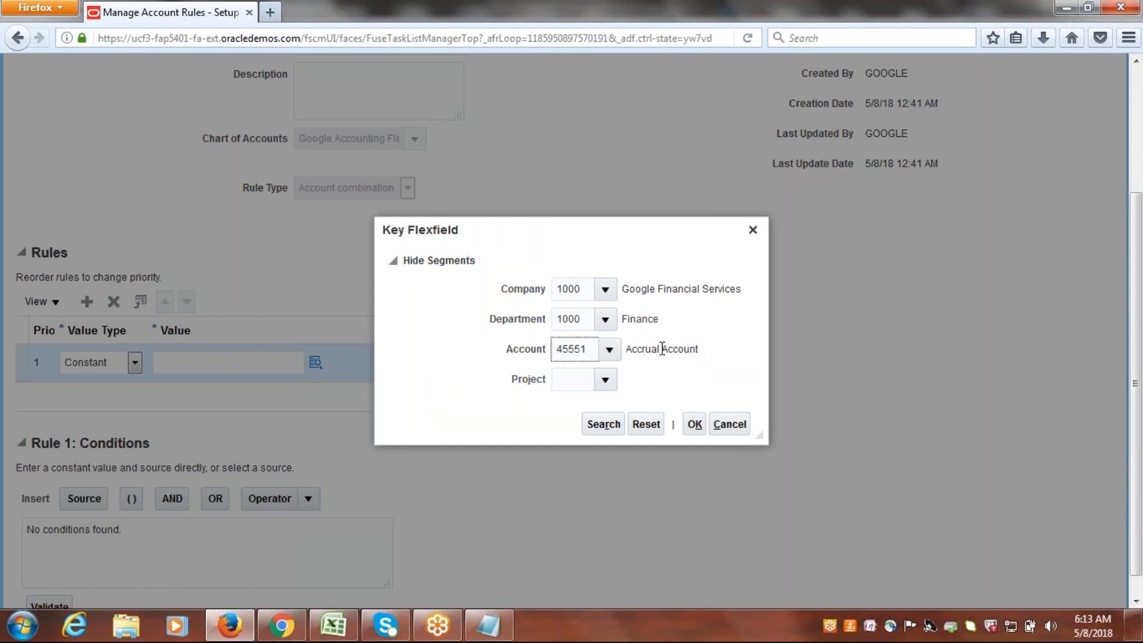
Set the project segment to 1000 EBS Projects and accept the account combination for the rule line.
{"action": "left_click", "coordinate": [604, 380]}
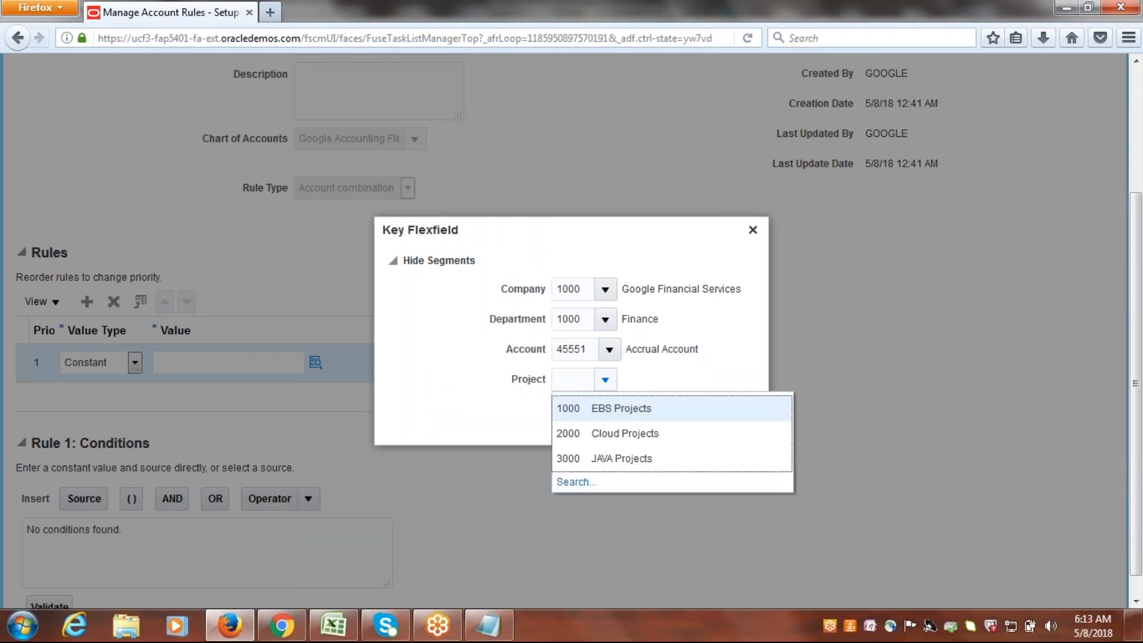
{"action": "left_click", "coordinate": [618, 410]}
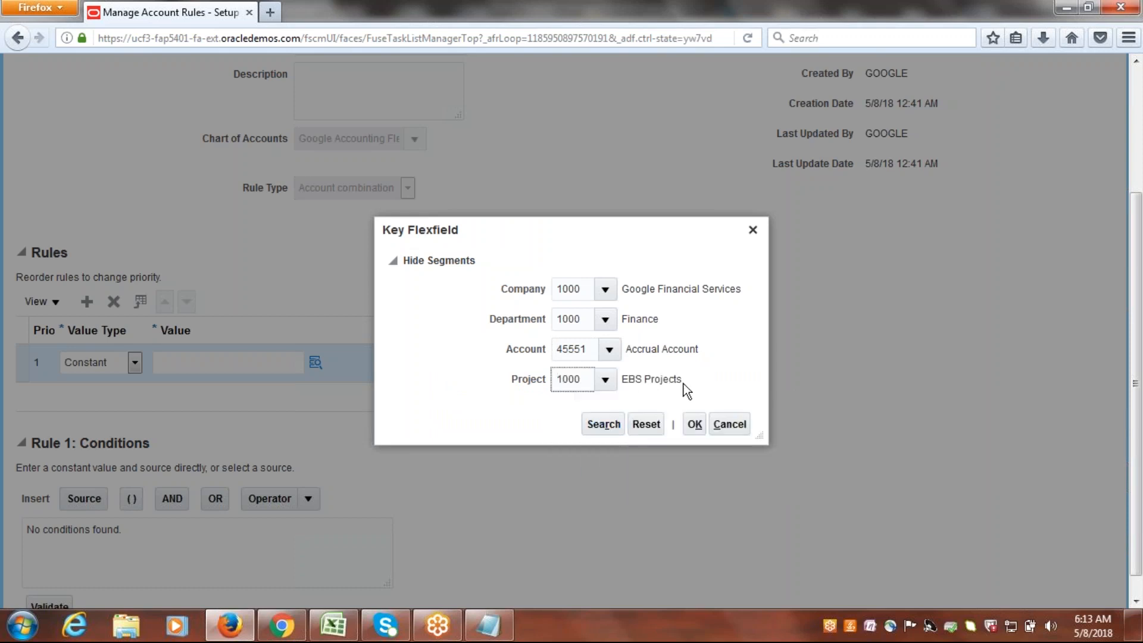
{"action": "left_click", "coordinate": [695, 424]}
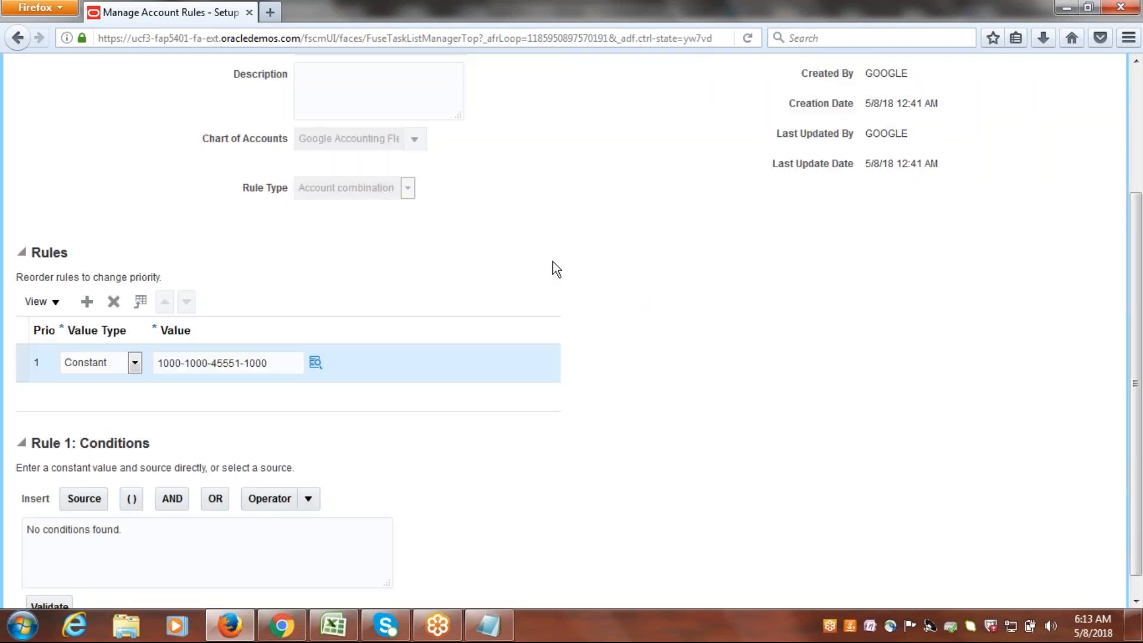
Save the Google Accrual Account rule and start creating another account rule.
{"action": "left_click", "coordinate": [1137, 161]}
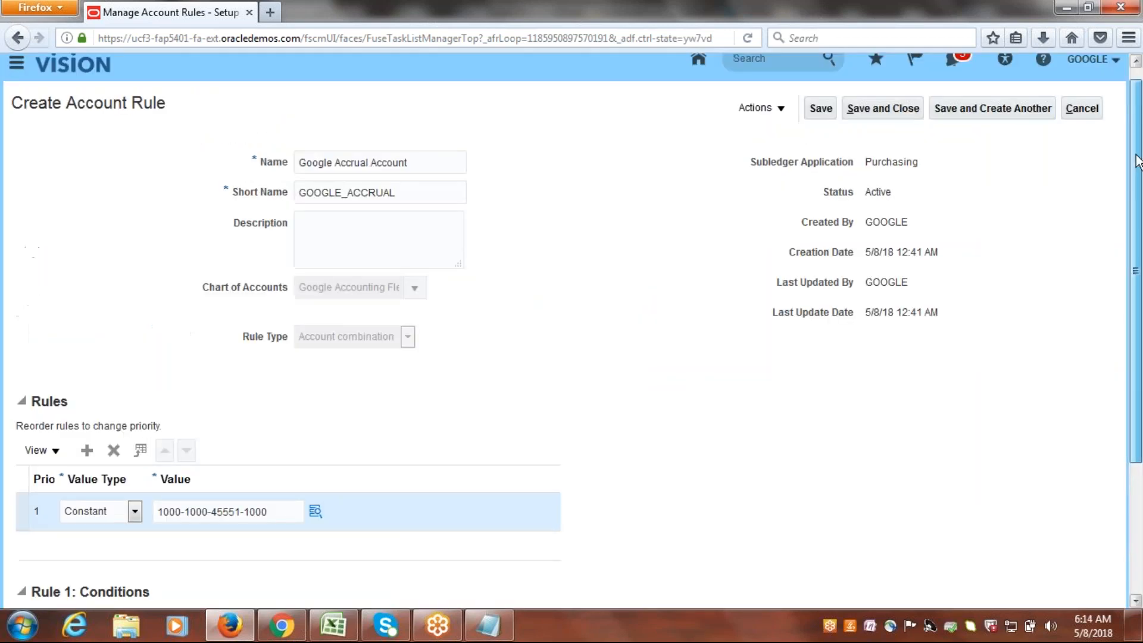
{"action": "left_click_drag", "start_coordinate": [1136, 156], "coordinate": [1136, 146]}
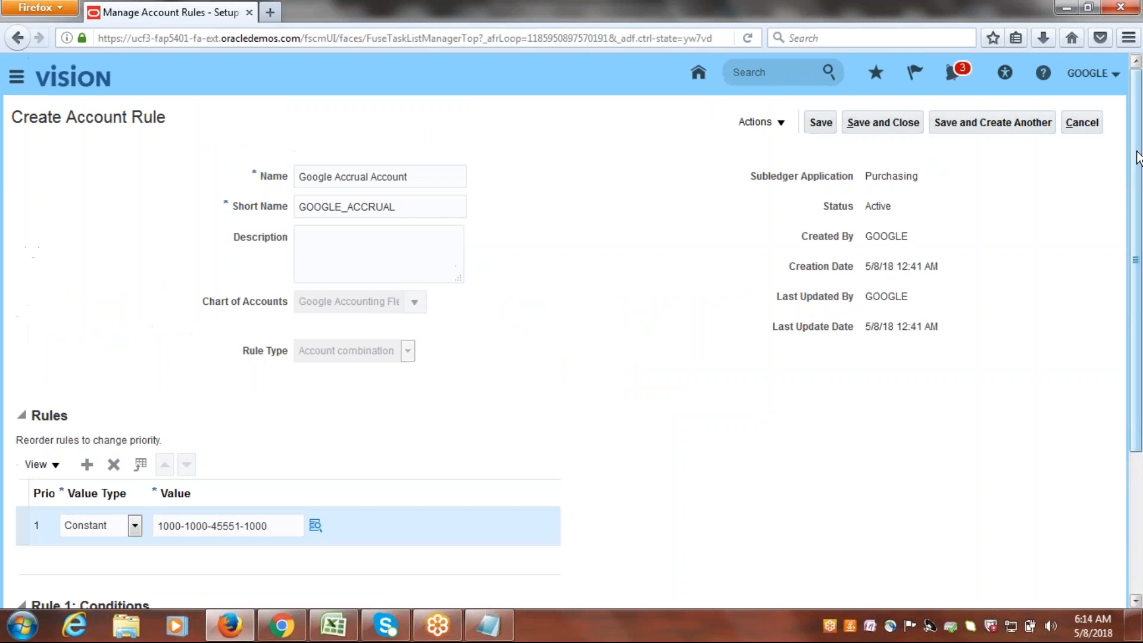
{"action": "left_click", "coordinate": [964, 123]}
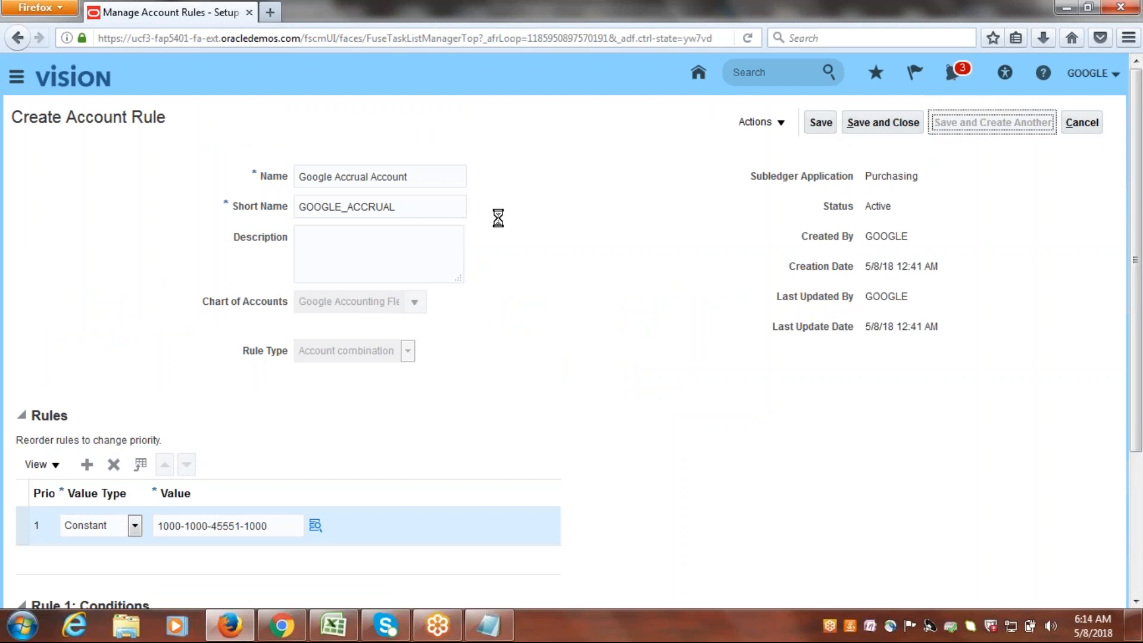
Copy "Charge Account" from the Notepad list and name the new account rule "Google Charge Account" in Firefox.
{"action": "key", "text": "alt+Tab"}
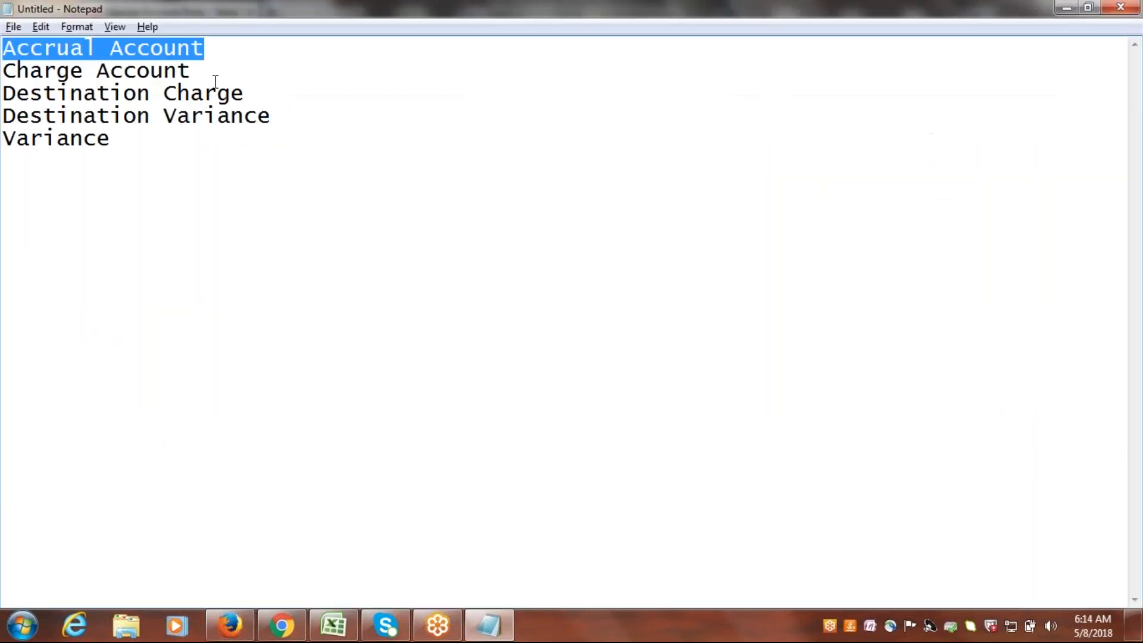
{"action": "left_click_drag", "start_coordinate": [201, 70], "coordinate": [6, 70]}
{"action": "key", "text": "ctrl+c"}
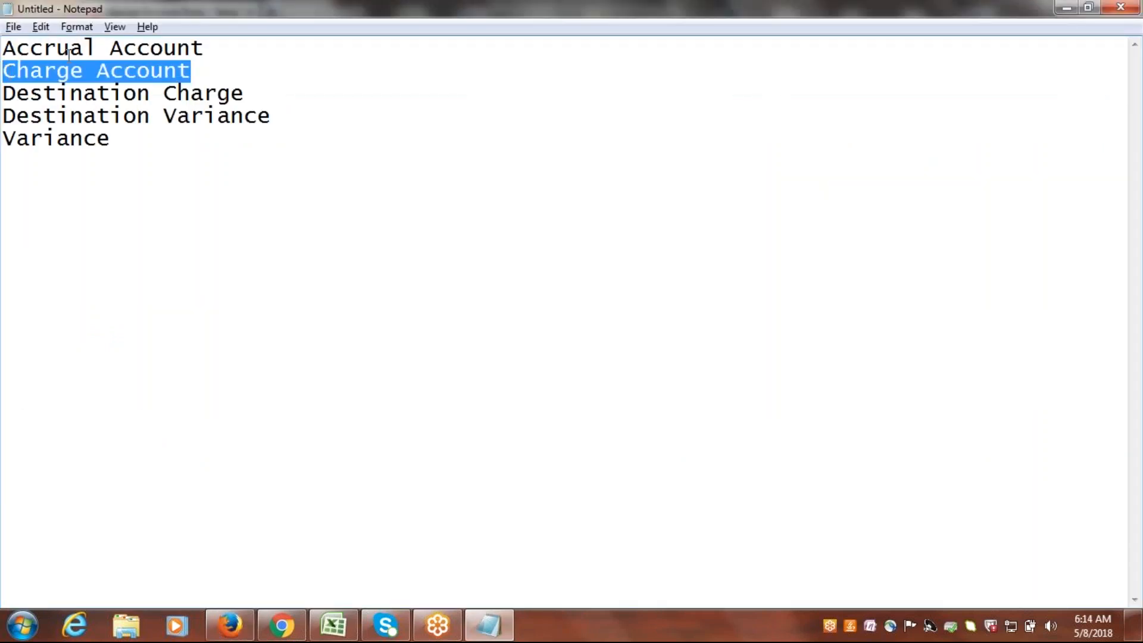
{"action": "key", "text": "alt+Tab"}
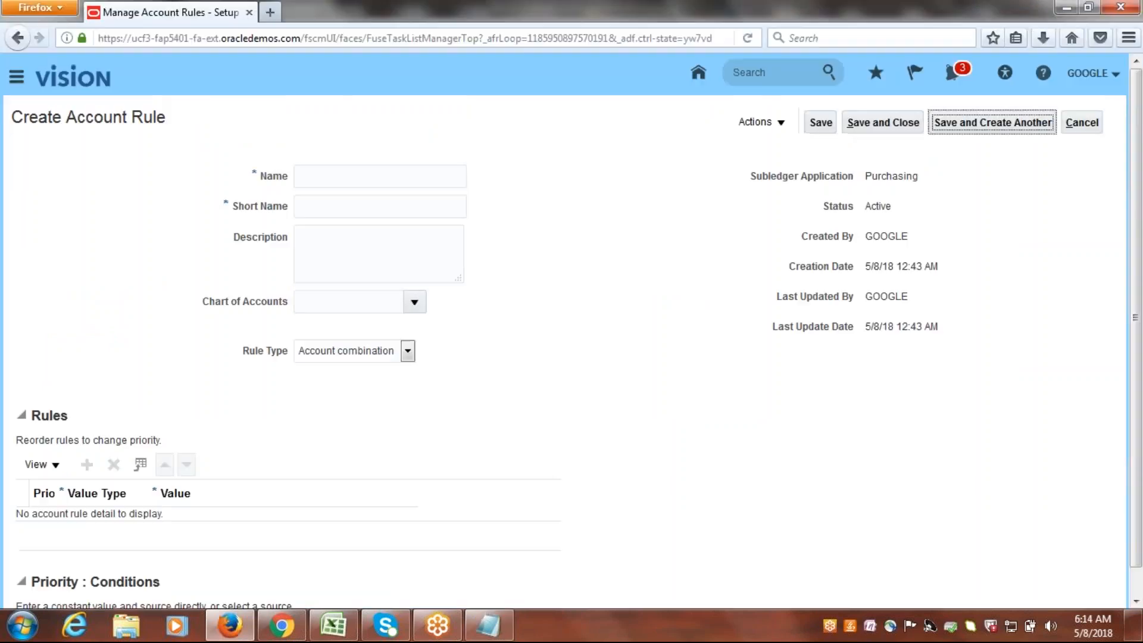
{"action": "left_click", "coordinate": [377, 179]}
{"action": "type", "text": "Google"}
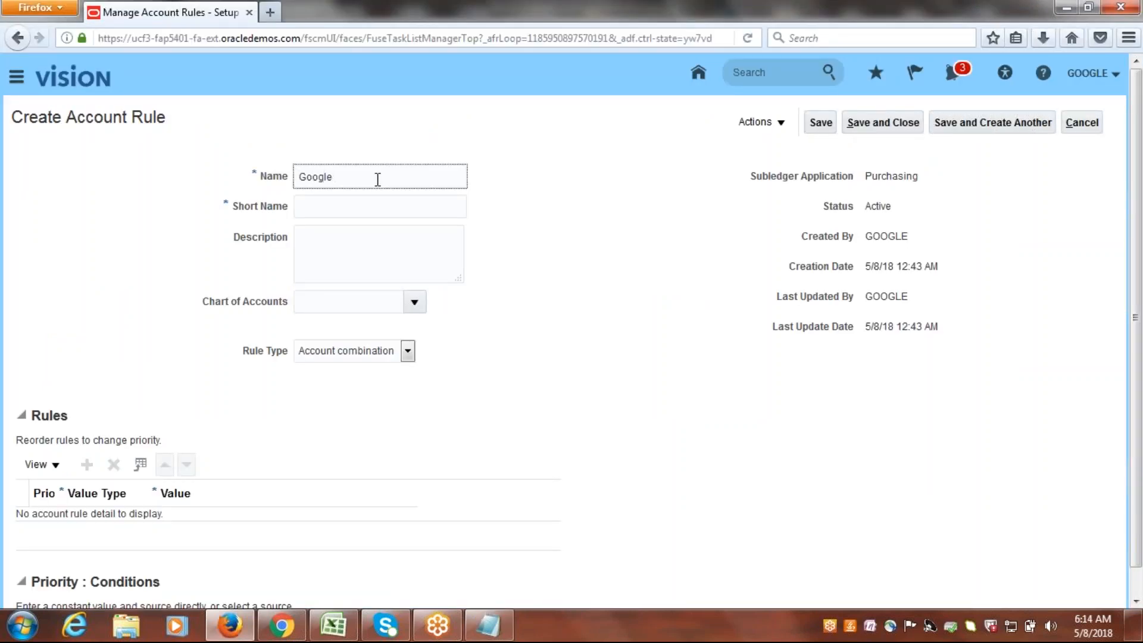
{"action": "key", "text": "ctrl+v"}
Set the charge rule's short name to GOOGLE_CHARGE and its chart of accounts to Google Accounting Flexfield.
{"action": "left_click", "coordinate": [414, 202]}
{"action": "type", "text": "GOOGL"}
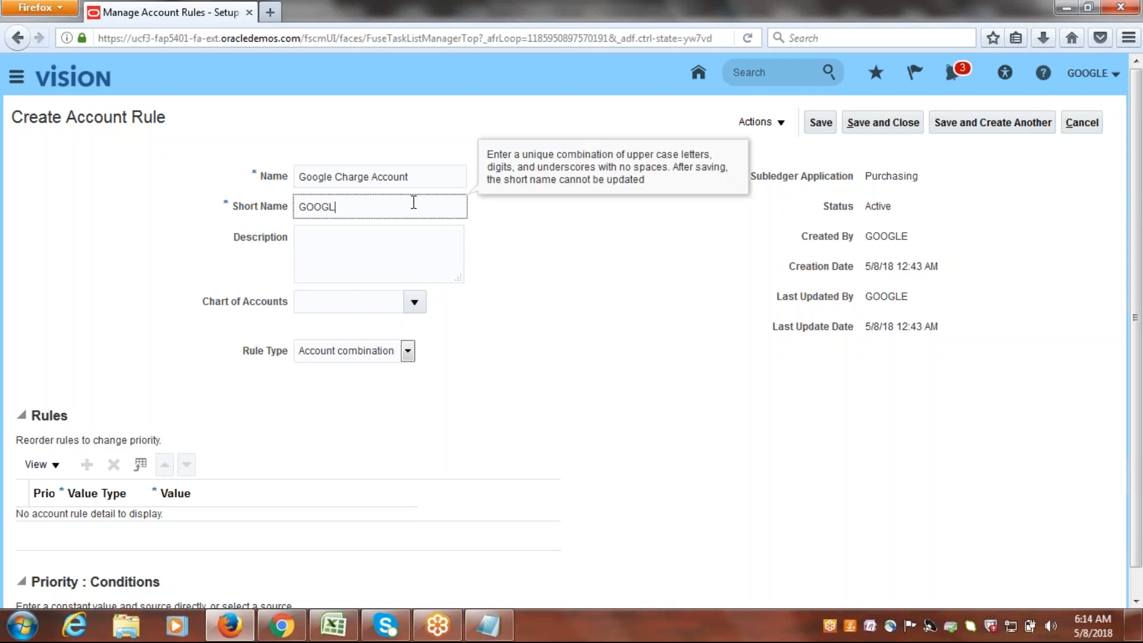
{"action": "type", "text": "E_CHARGE"}
{"action": "left_click", "coordinate": [386, 269]}
{"action": "left_click", "coordinate": [413, 302]}
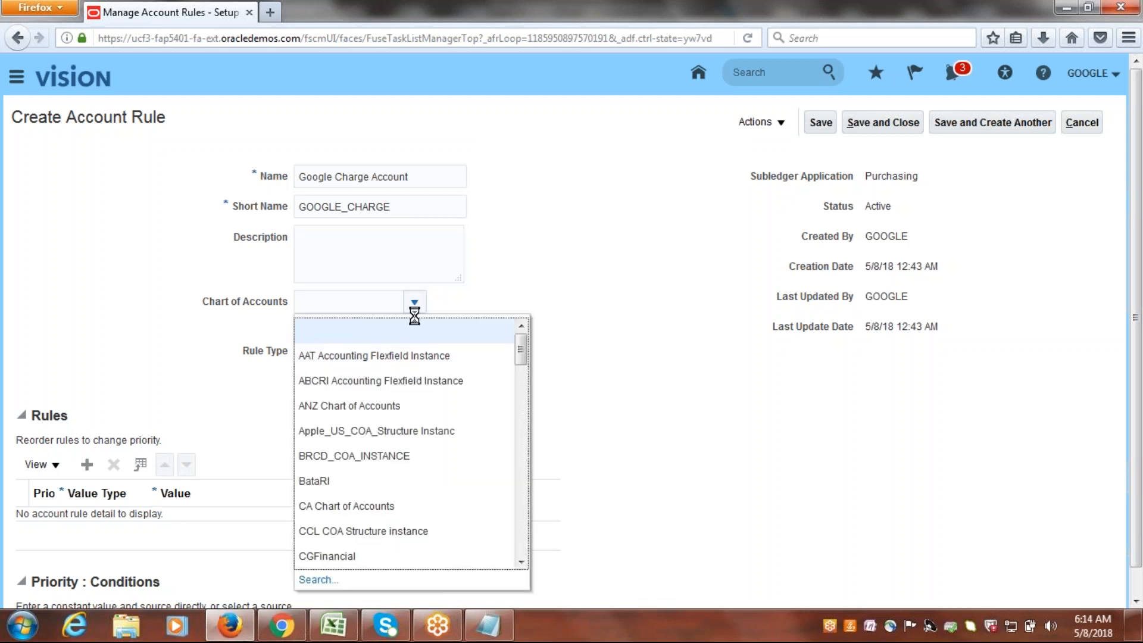
{"action": "left_click_drag", "start_coordinate": [521, 357], "coordinate": [523, 429]}
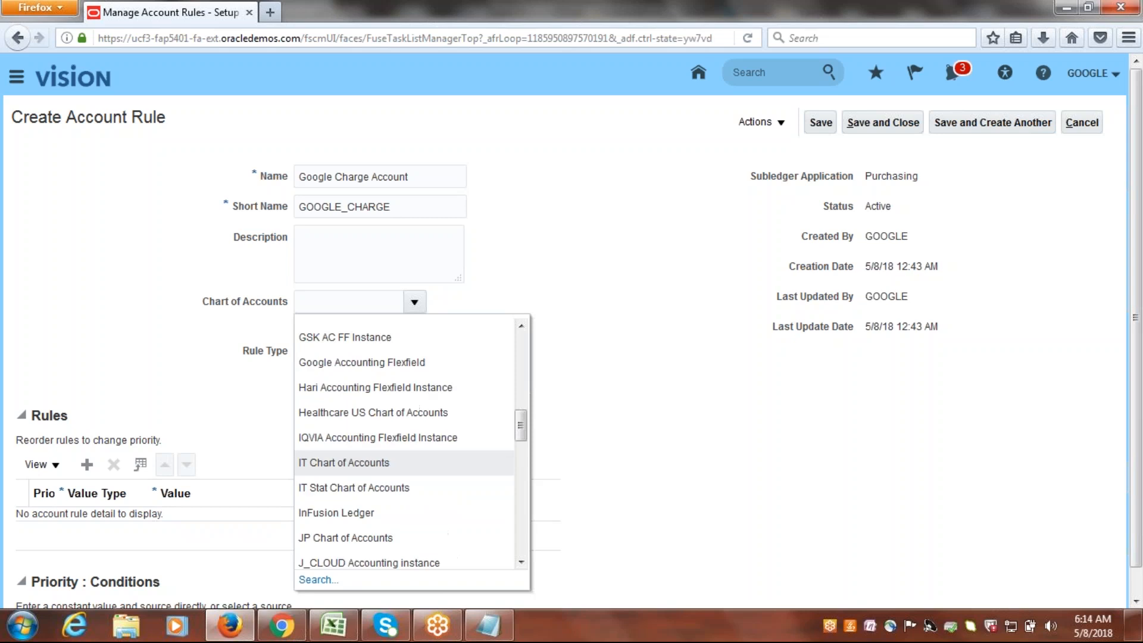
{"action": "left_click", "coordinate": [358, 361]}
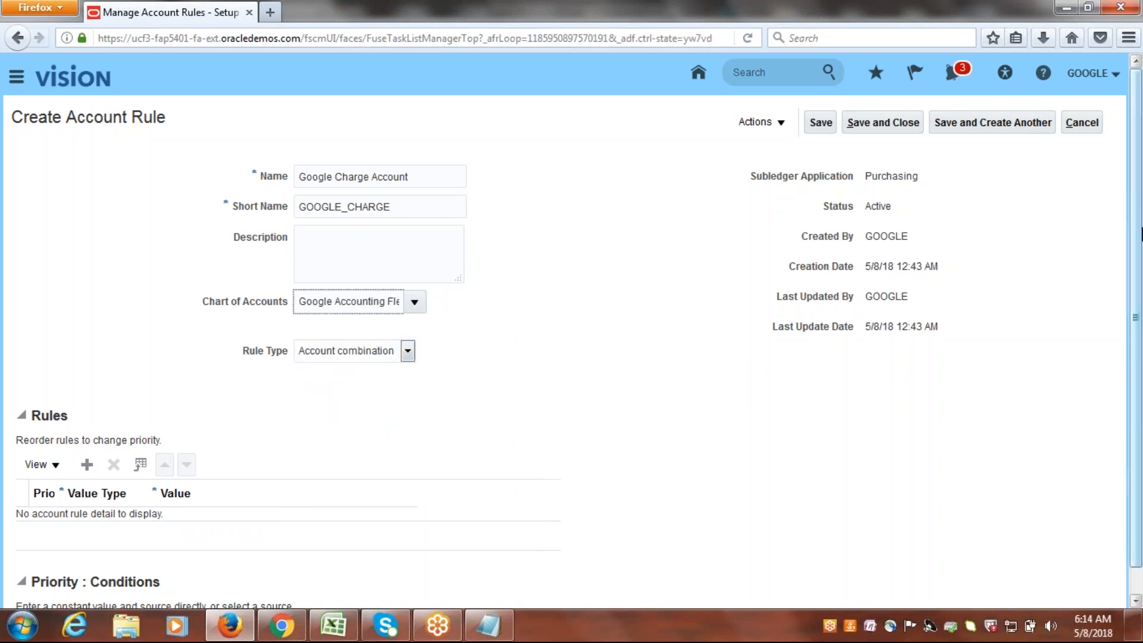
Add a line to the Google Charge Account rule and set its value type to Constant.
{"action": "scroll", "coordinate": [416, 448], "scroll_direction": "down", "scroll_amount": 1}
{"action": "left_click", "coordinate": [87, 439]}
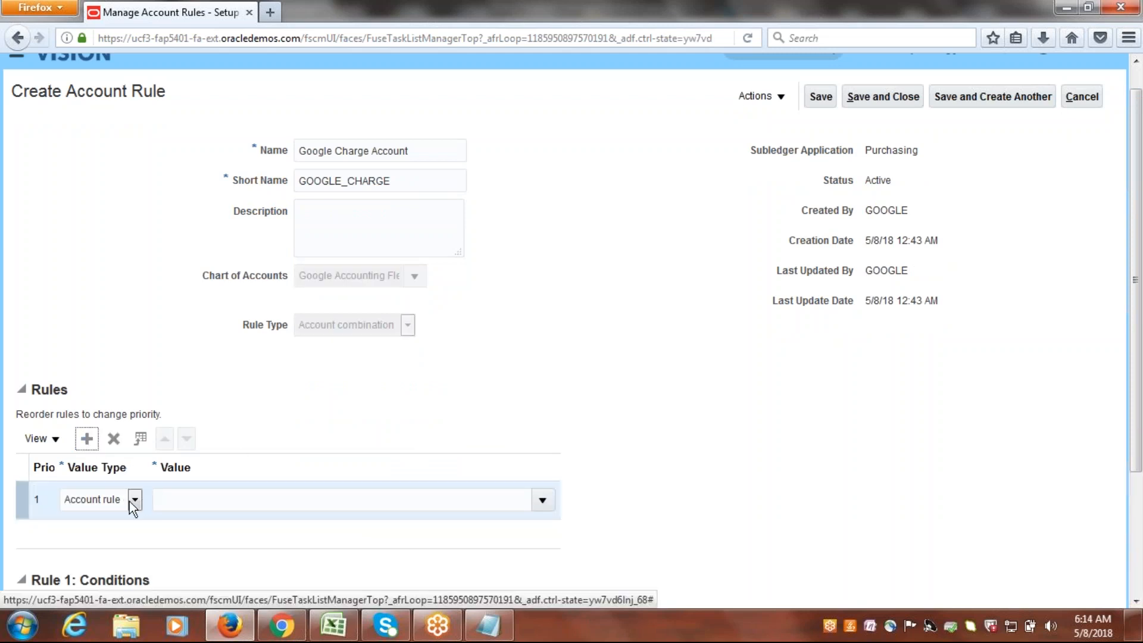
{"action": "left_click", "coordinate": [134, 500]}
{"action": "left_click", "coordinate": [85, 531]}
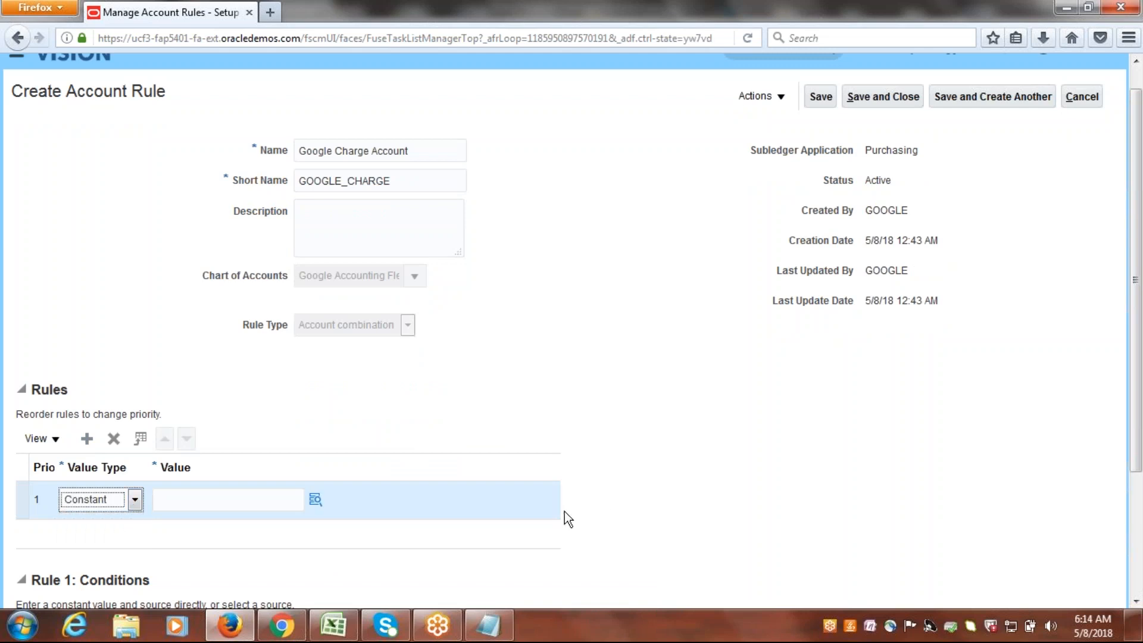
Start the charge rule line's account combination with company 1000 Google Financial Services and department 1000 Finance.
{"action": "left_click", "coordinate": [318, 504]}
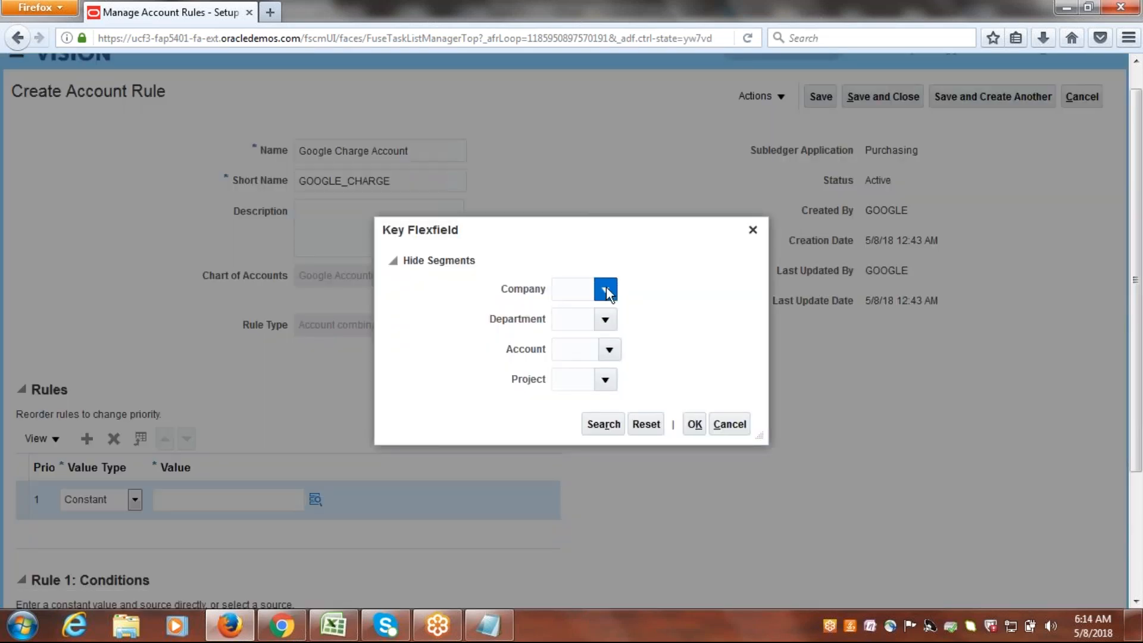
{"action": "left_click", "coordinate": [605, 290]}
{"action": "left_click", "coordinate": [605, 319]}
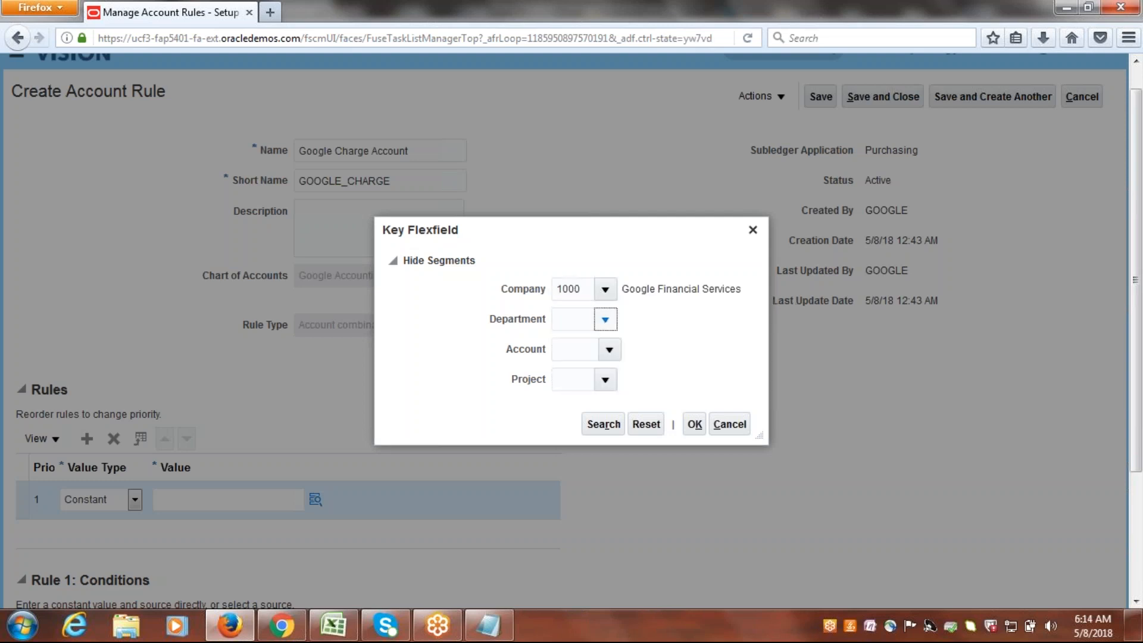
{"action": "left_click", "coordinate": [580, 349]}
Set the account segment to 45552 Charge Account and the project segment to 1000, and accept the combination.
{"action": "left_click", "coordinate": [609, 350]}
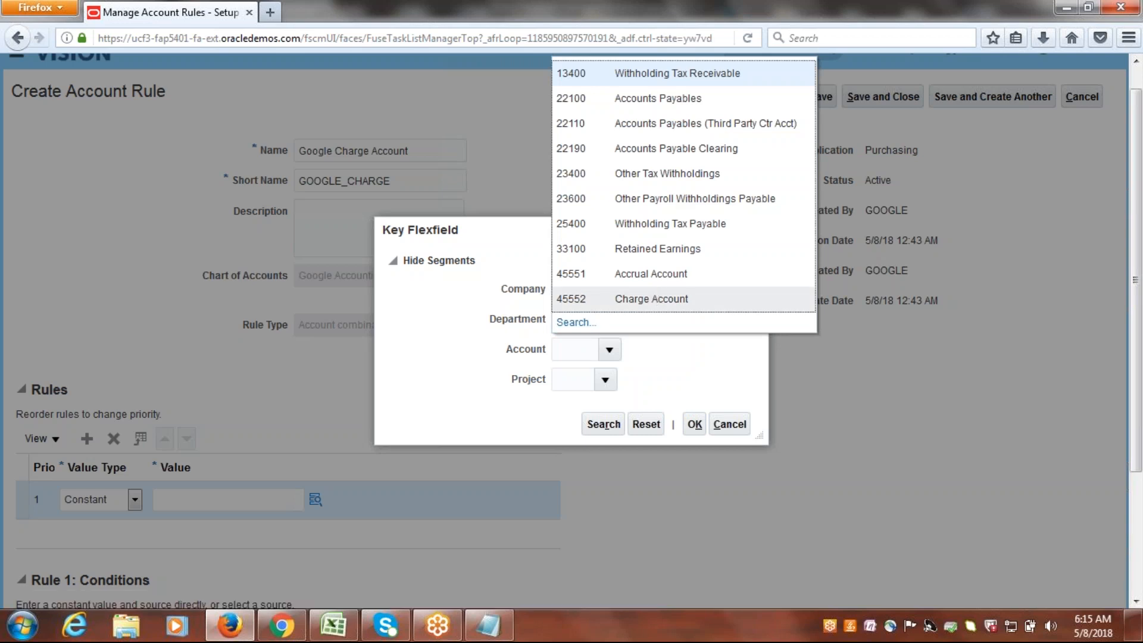
{"action": "left_click", "coordinate": [669, 299]}
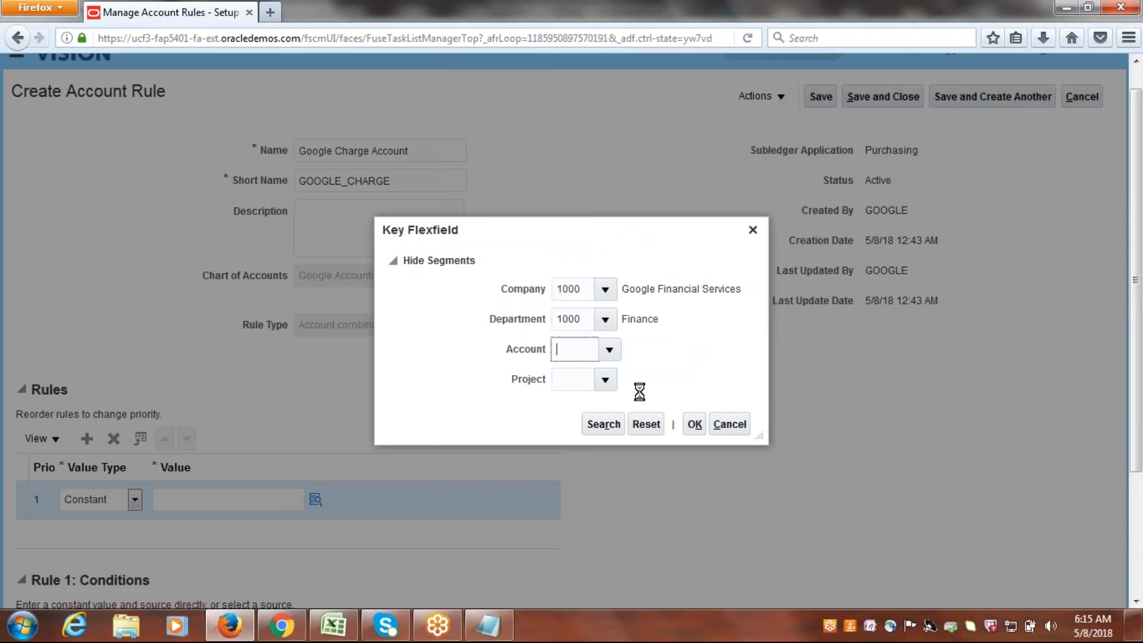
{"action": "left_click", "coordinate": [605, 381]}
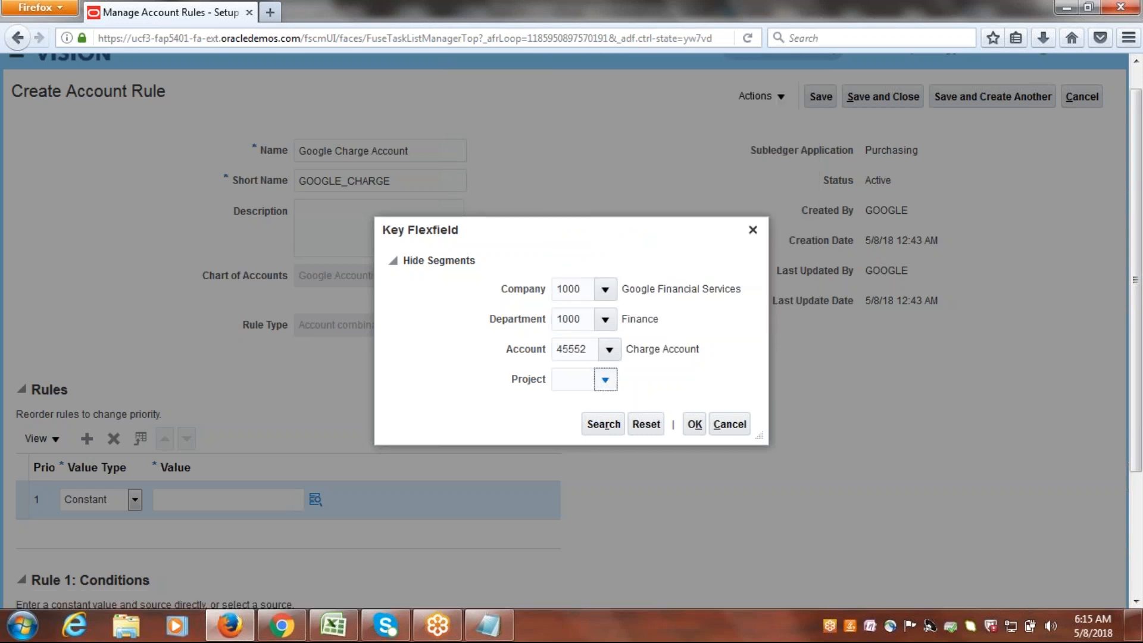
{"action": "left_click", "coordinate": [643, 457]}
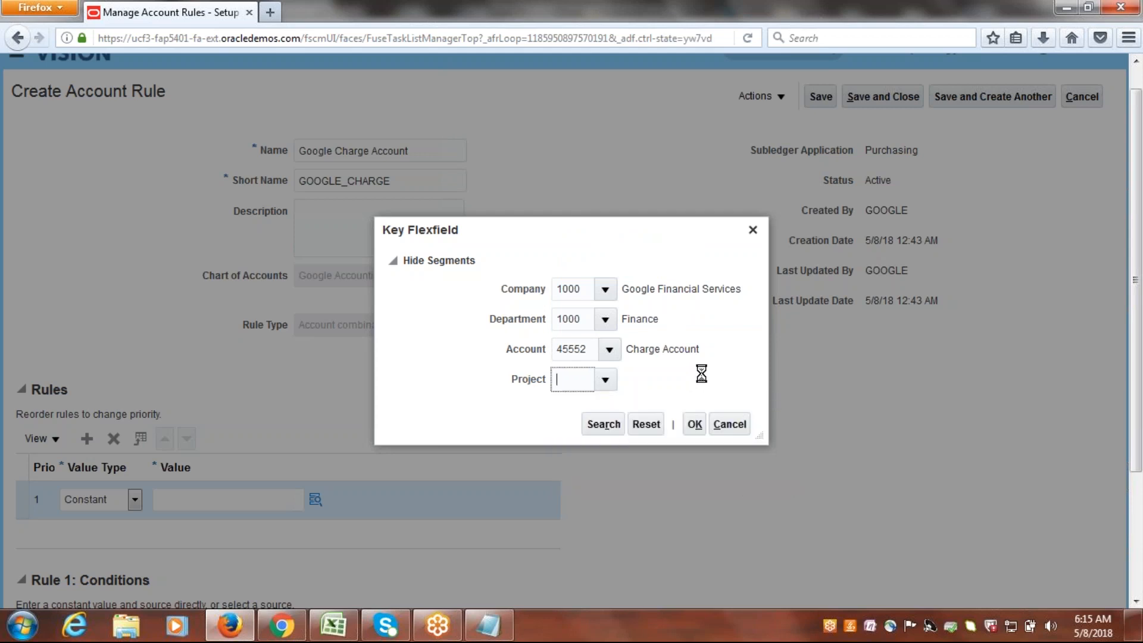
{"action": "left_click", "coordinate": [695, 423]}
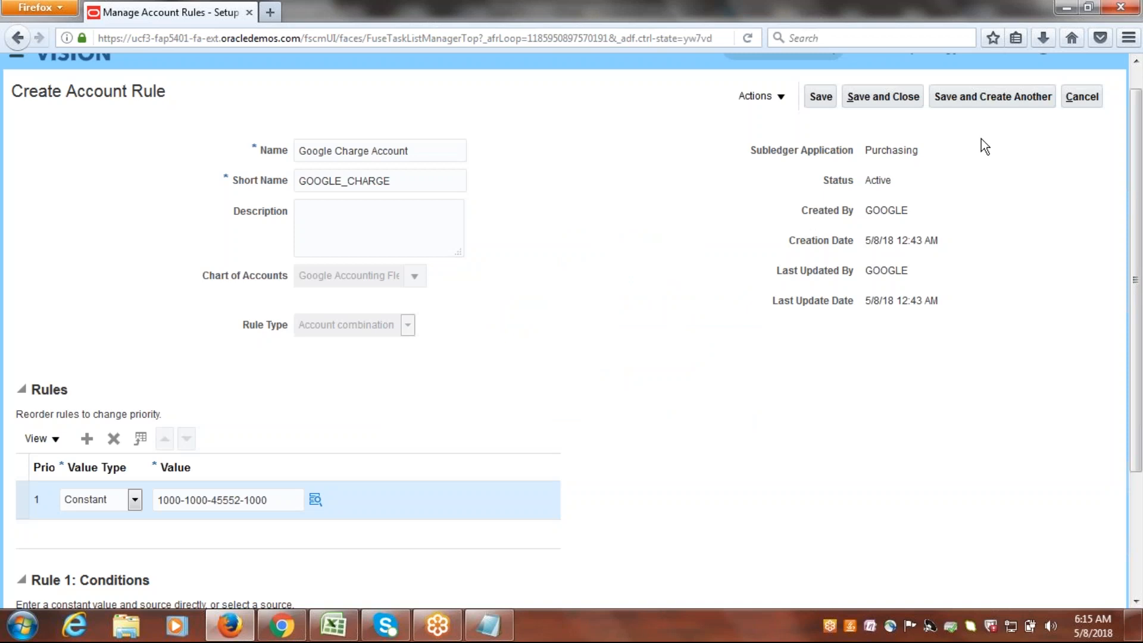
Save the Google Charge Account rule, start another one, and copy "Destination Charge" from the Notepad list.
{"action": "left_click", "coordinate": [999, 101]}
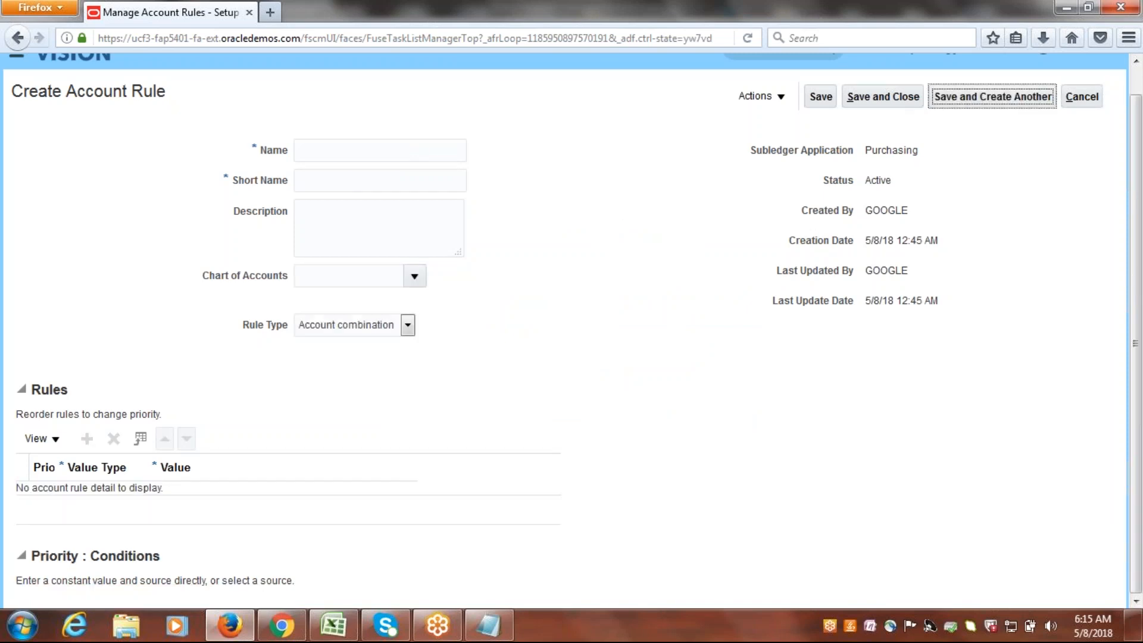
{"action": "key", "text": "alt+Tab"}
{"action": "left_click_drag", "start_coordinate": [262, 96], "coordinate": [6, 92]}
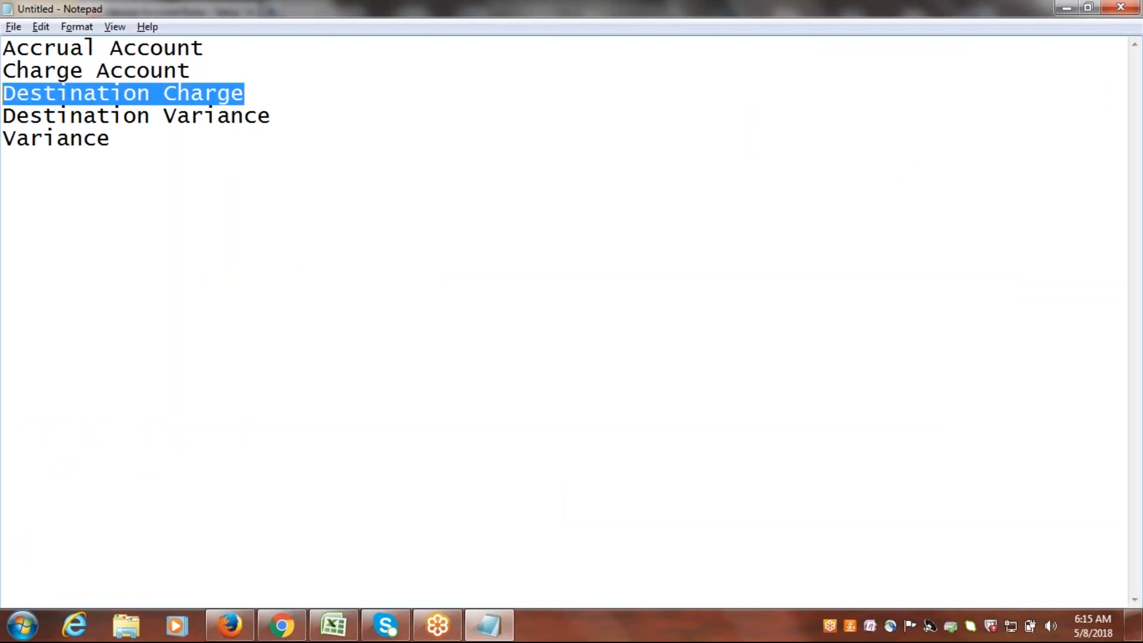
{"action": "key", "text": "alt+Tab"}
Name the new account rule "Google Destination Charge" and set its short name to GOOGLE_DEST_CHAR.
{"action": "left_click", "coordinate": [344, 149]}
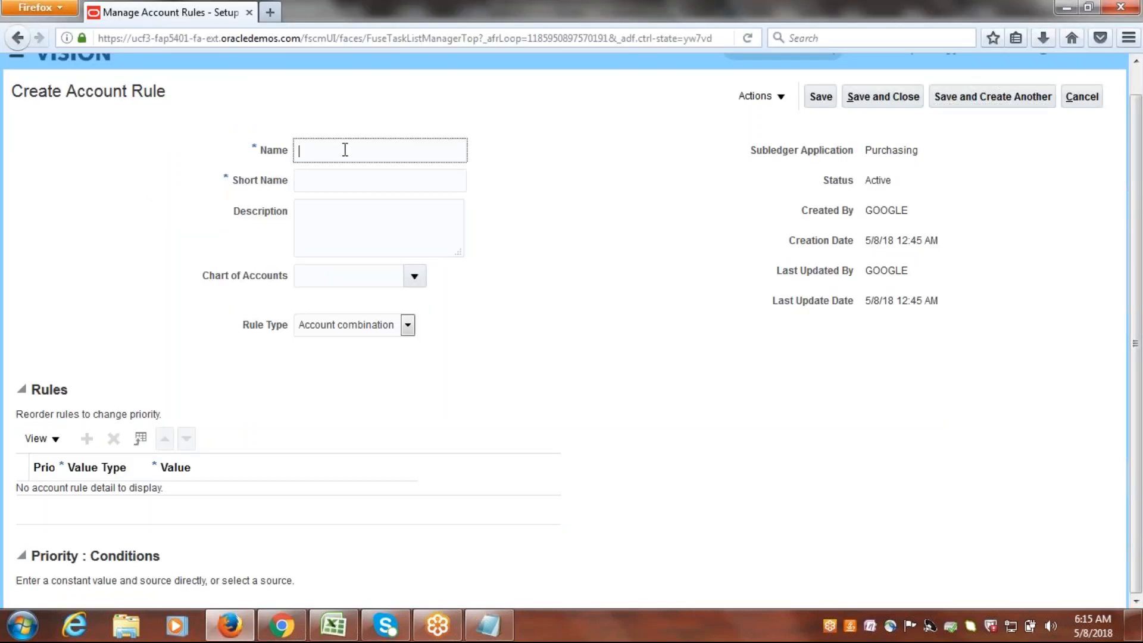
{"action": "type", "text": "g"}
{"action": "key", "text": "BackSpace"}
{"action": "type", "text": "Google Destination Charge"}
{"action": "left_click", "coordinate": [382, 180]}
{"action": "type", "text": "GOOG"}
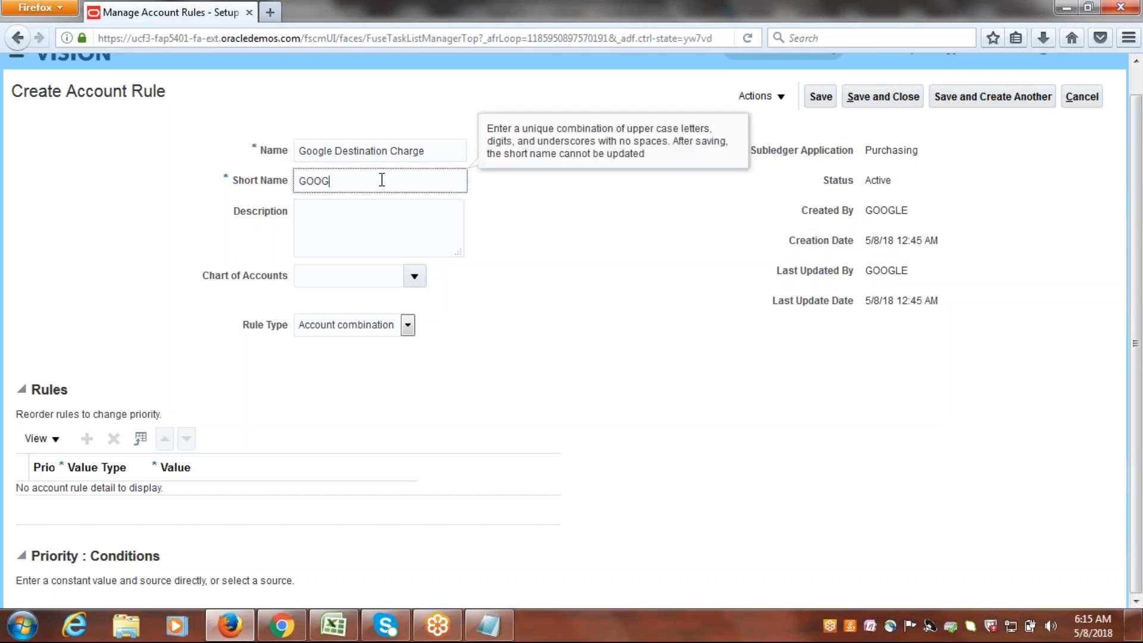
{"action": "type", "text": "LE_DEST_CHAR"}
{"action": "key", "text": "Tab"}
{"action": "left_click", "coordinate": [416, 279]}
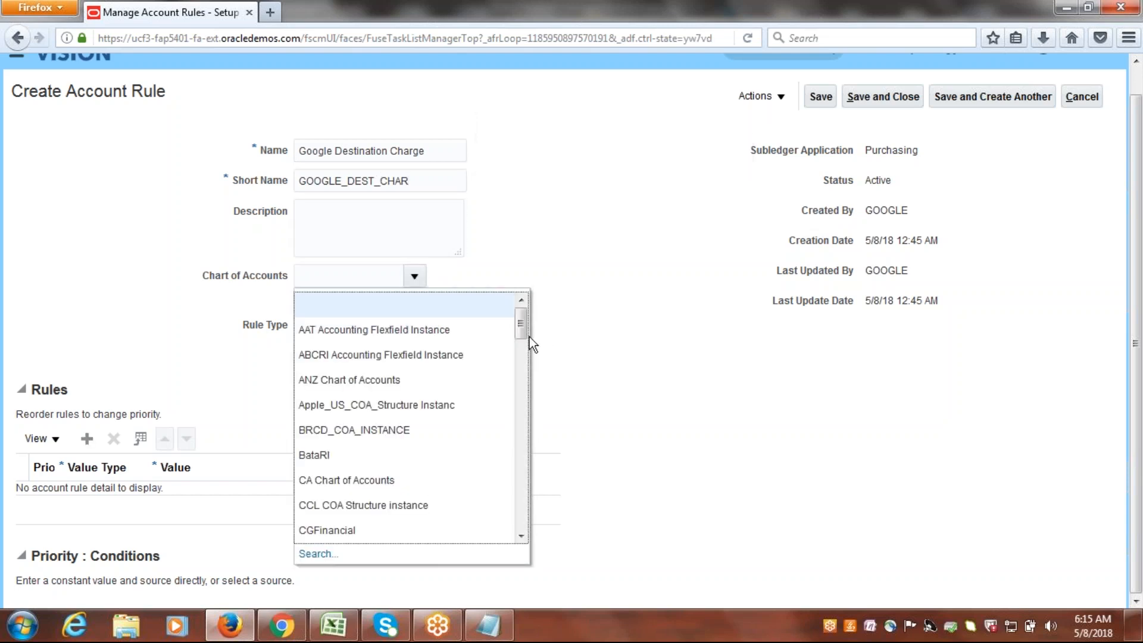
{"action": "scroll", "coordinate": [530, 337], "scroll_direction": "down", "scroll_amount": 5}
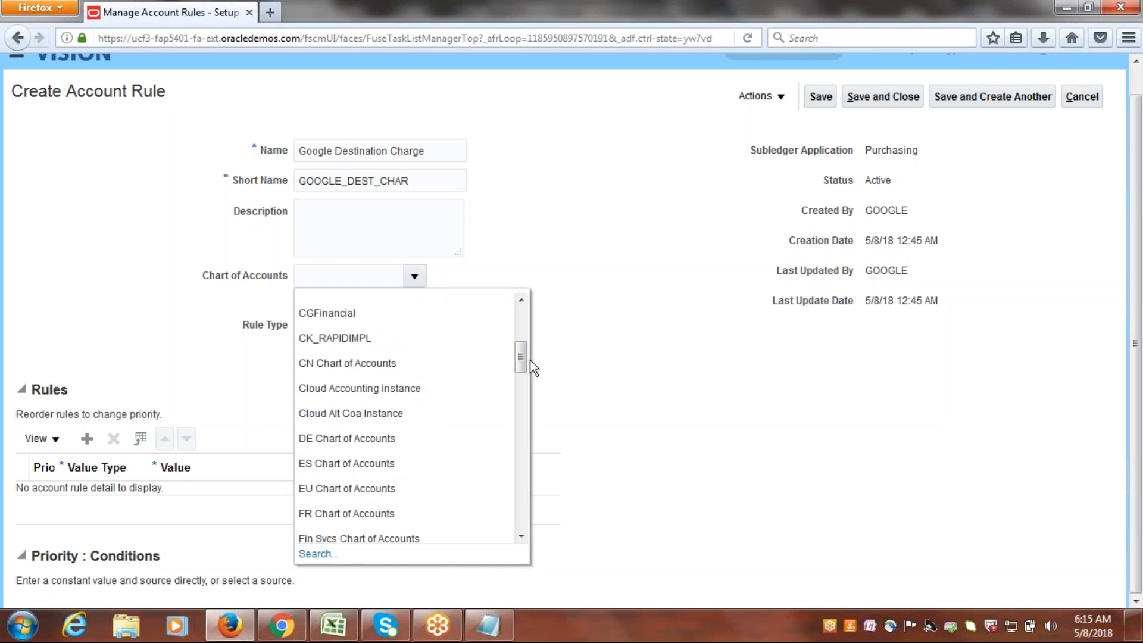
{"action": "mouse_move", "coordinate": [530, 366]}
{"action": "left_mouse_down"}
{"action": "mouse_move", "coordinate": [534, 393]}
{"action": "mouse_move", "coordinate": [523, 366]}
{"action": "left_mouse_up"}
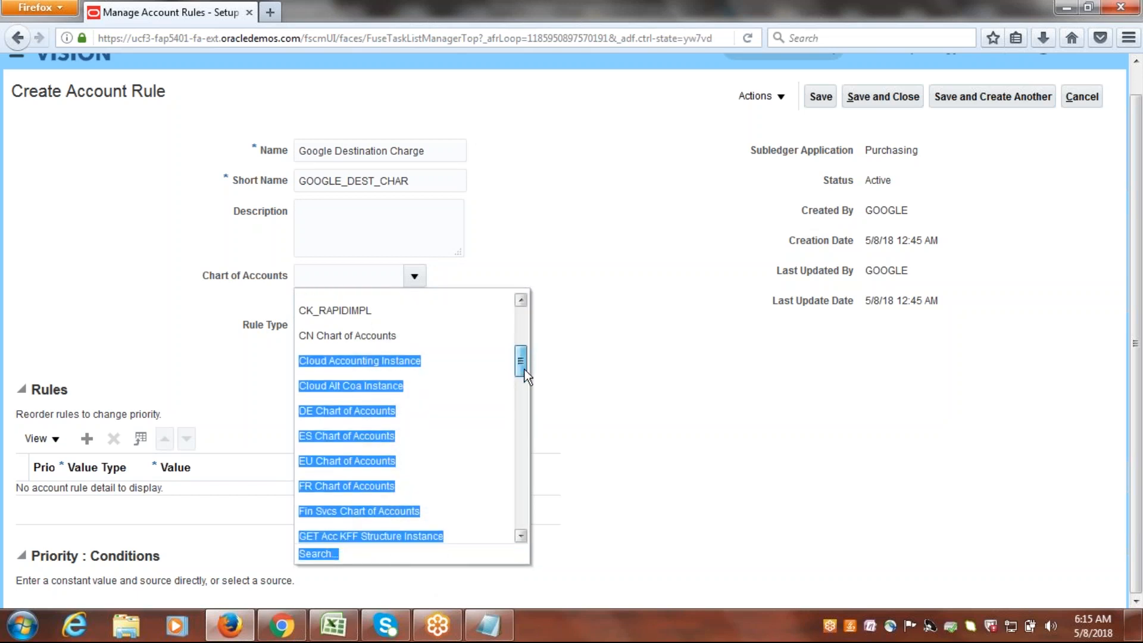
{"action": "left_click", "coordinate": [699, 363]}
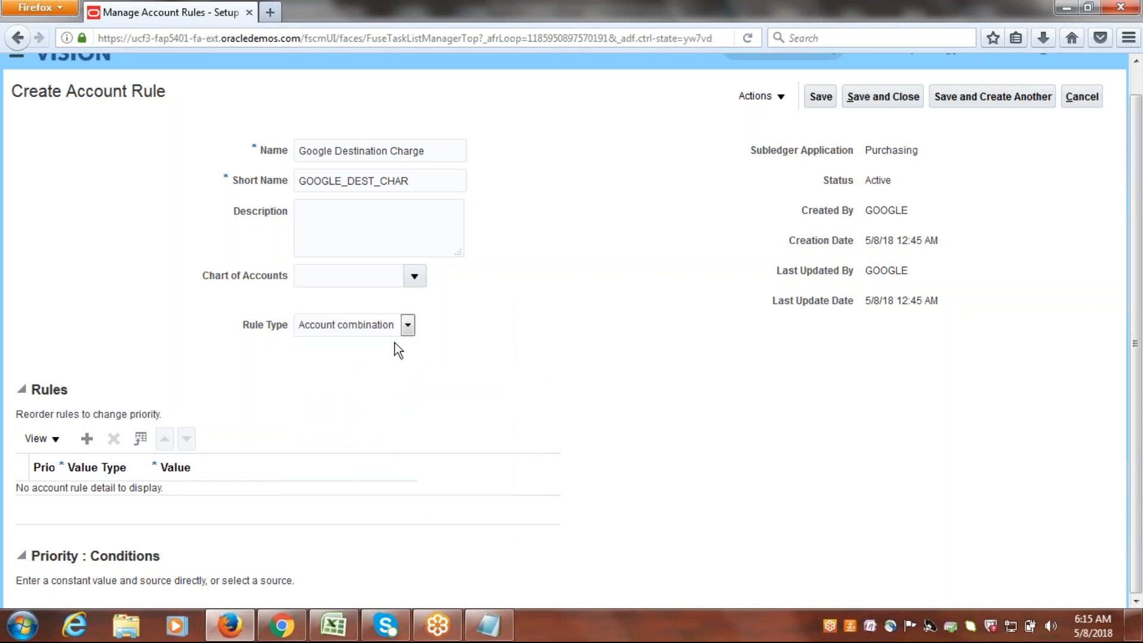
Set the destination charge rule's chart of accounts to Google Accounting Flexfield.
{"action": "left_click", "coordinate": [414, 277]}
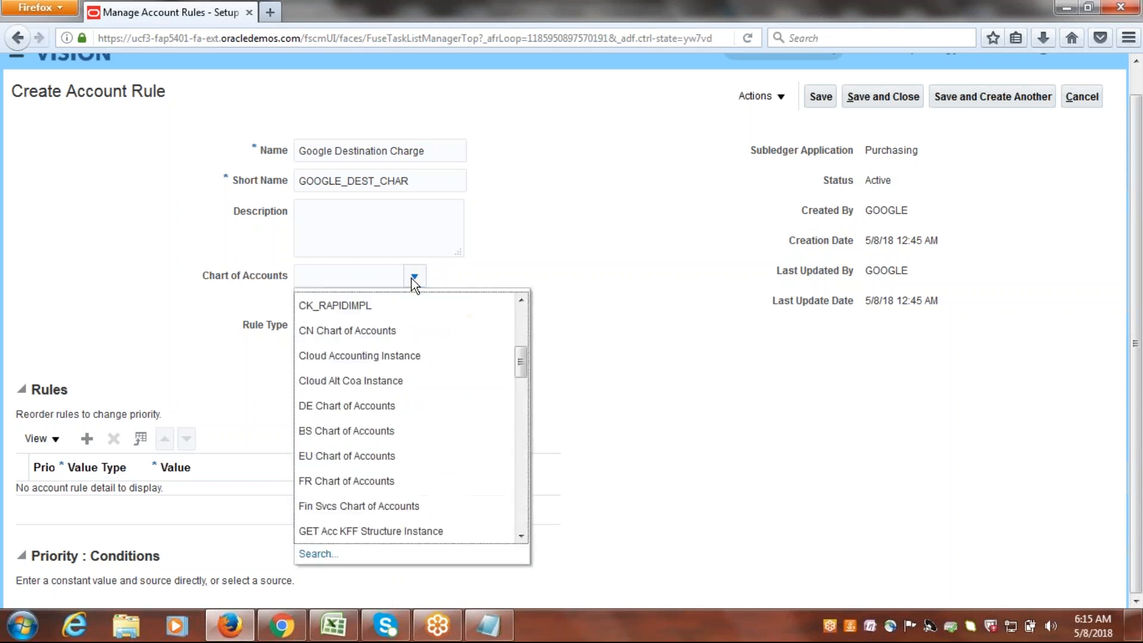
{"action": "left_click_drag", "start_coordinate": [521, 359], "coordinate": [523, 390]}
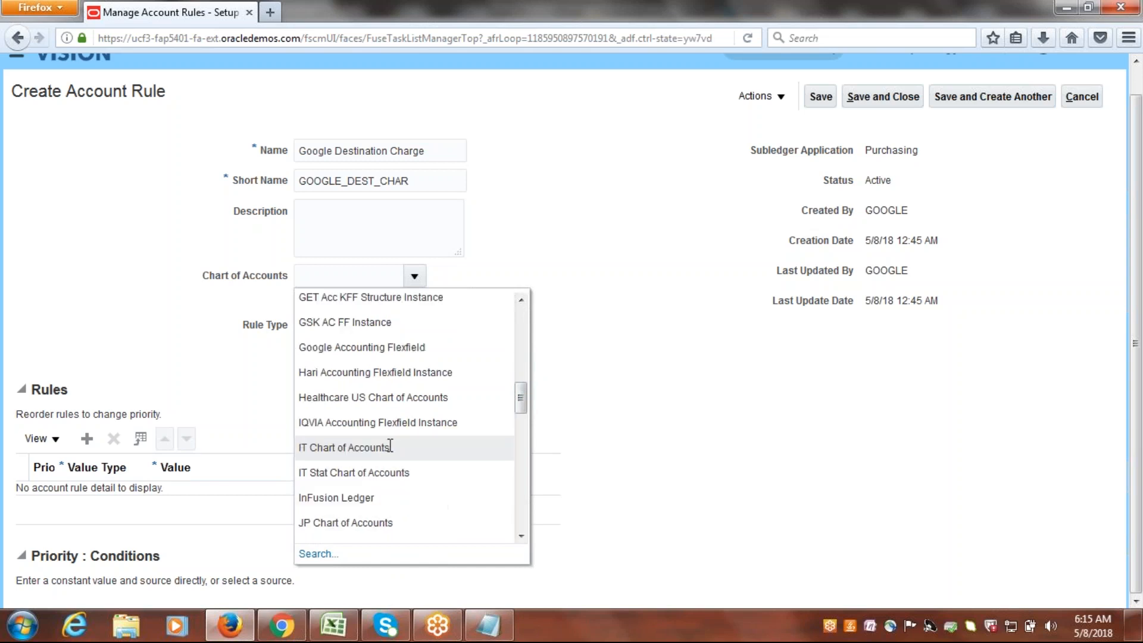
{"action": "left_click", "coordinate": [395, 341]}
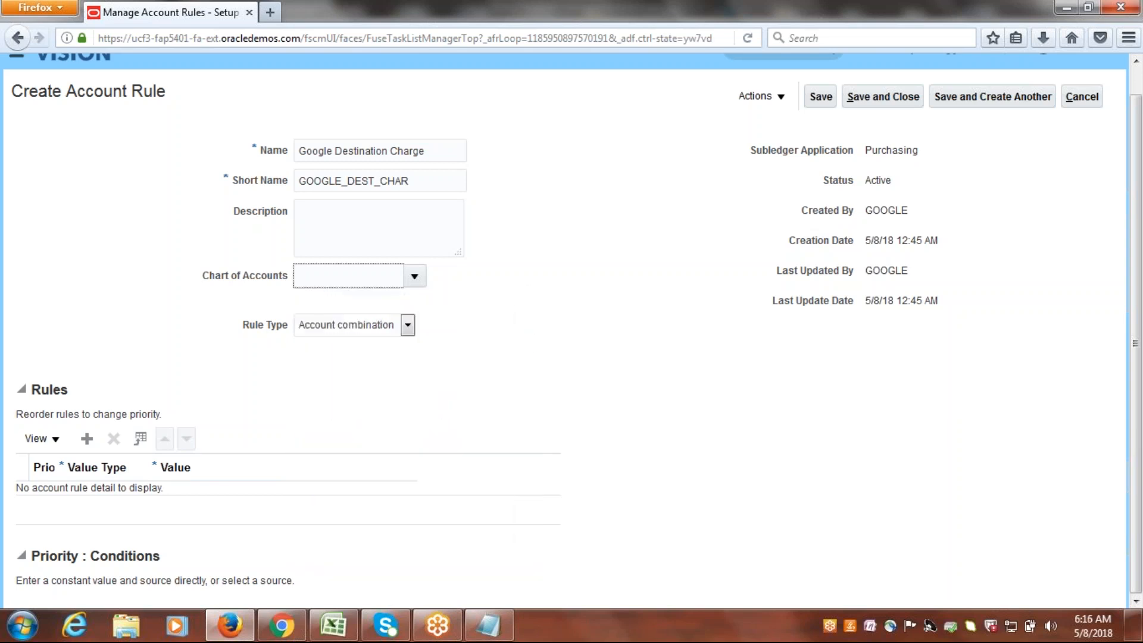
Add a line to the Google Destination Charge rule and set its value type to Constant.
{"action": "left_click", "coordinate": [87, 439]}
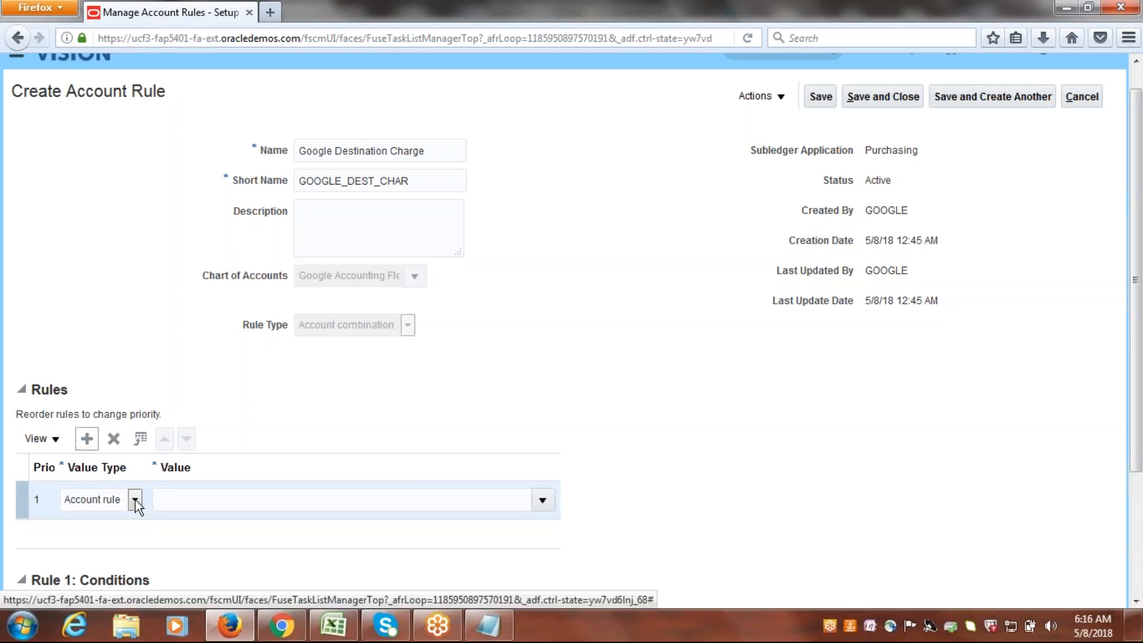
{"action": "left_click", "coordinate": [135, 499]}
{"action": "left_click", "coordinate": [109, 531]}
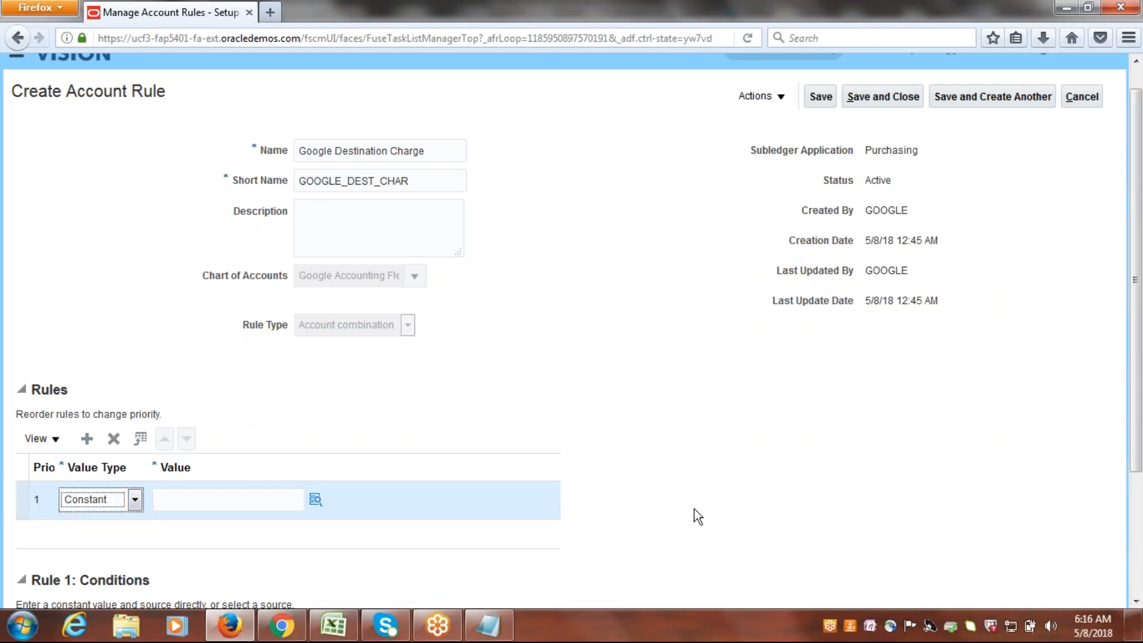
For the Google Destination Charge rule's constant value, select company 1000 (Google Financial Services) and department 1000 (Finance).
{"action": "scroll", "coordinate": [1139, 265], "scroll_direction": "down", "scroll_amount": 3}
{"action": "left_click", "coordinate": [316, 384]}
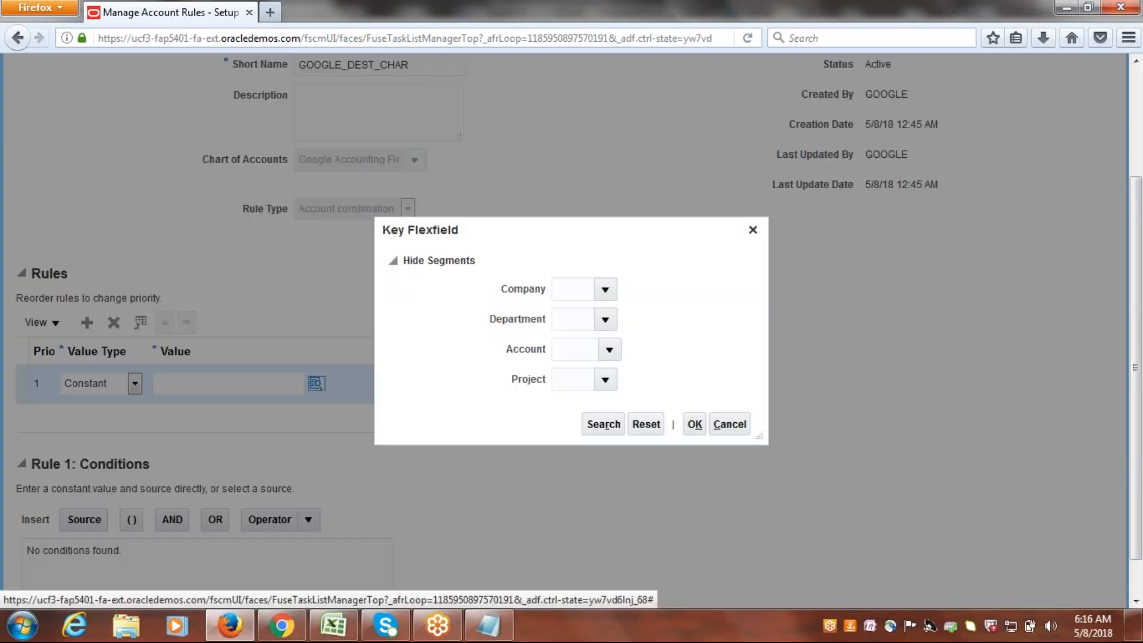
{"action": "left_click", "coordinate": [605, 290]}
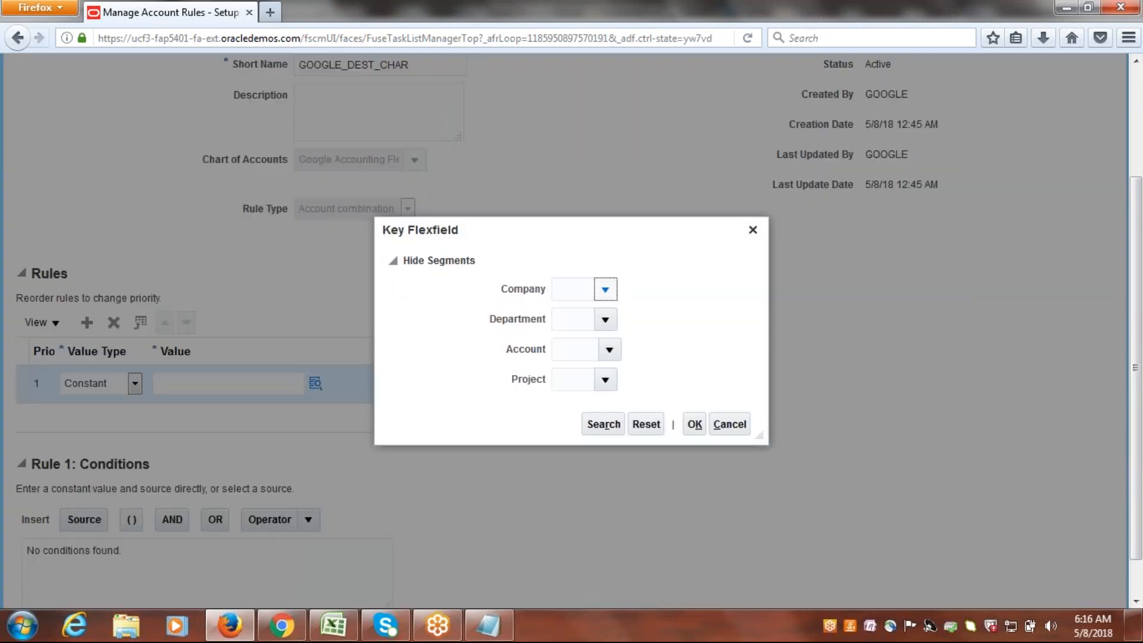
{"action": "left_click", "coordinate": [596, 316]}
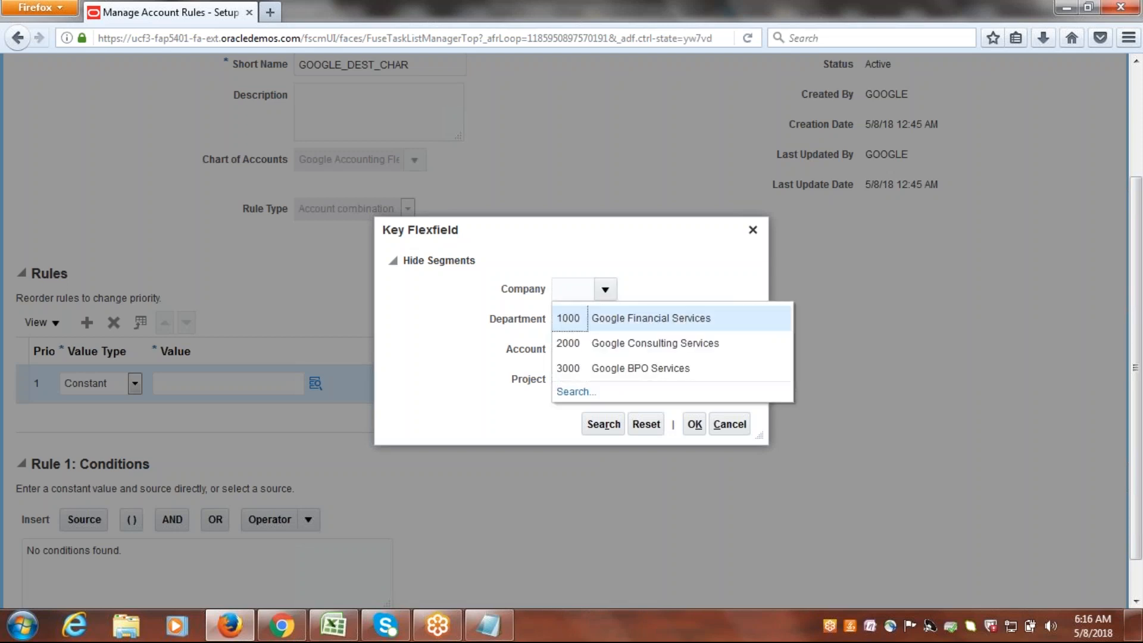
{"action": "left_click", "coordinate": [606, 322]}
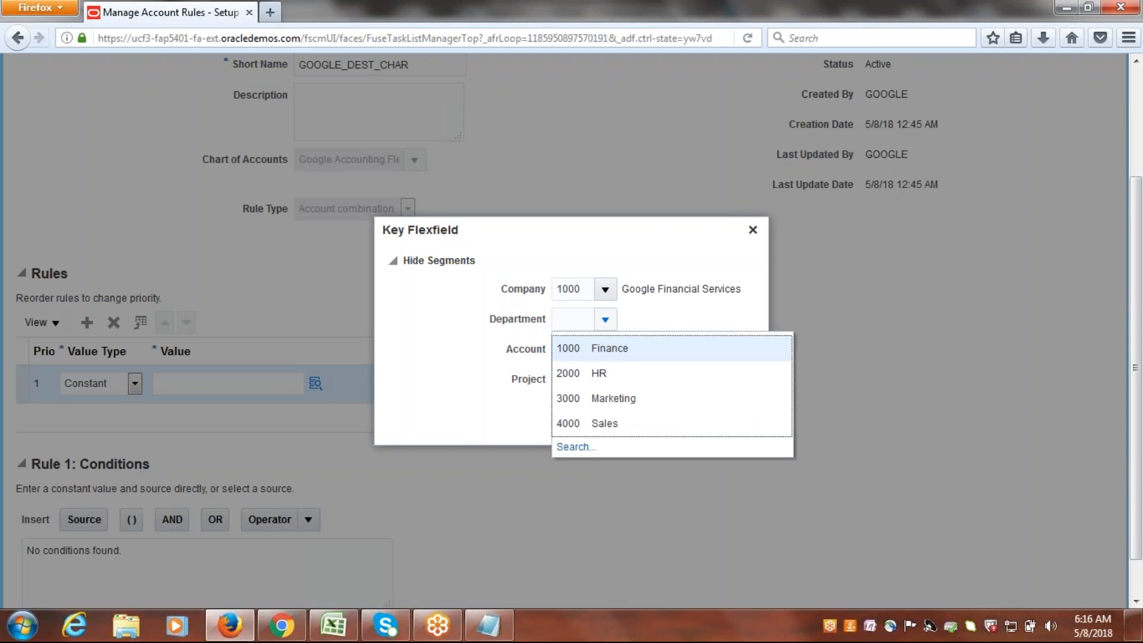
{"action": "left_click", "coordinate": [581, 345]}
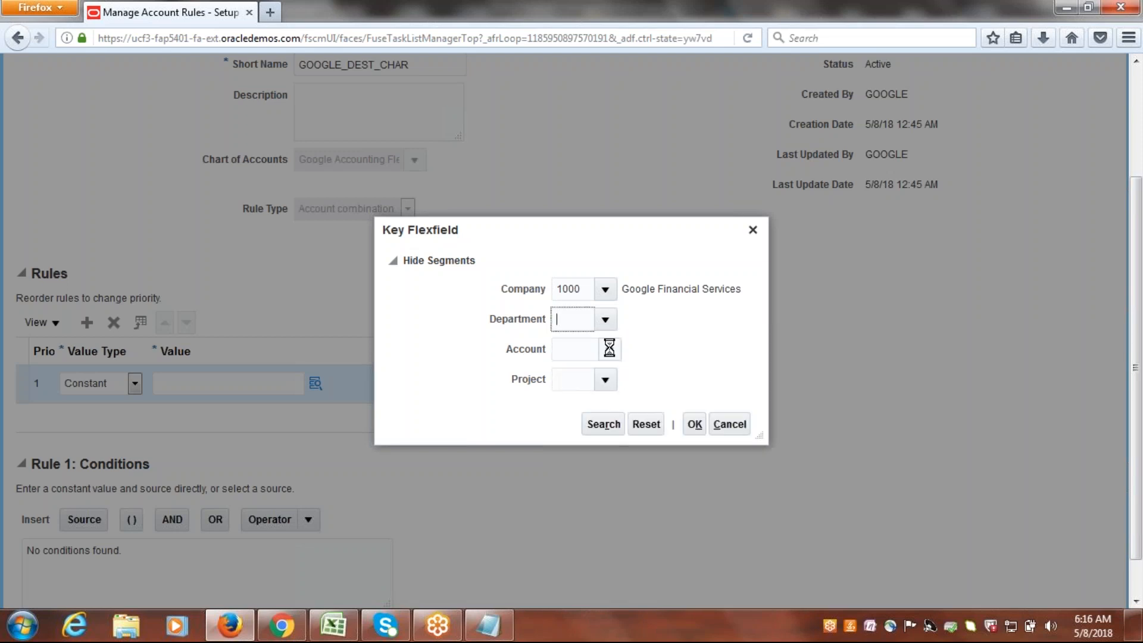
Search the account segment values by the description "Destination" and select 45554 (Destination Charge).
{"action": "left_click", "coordinate": [609, 349]}
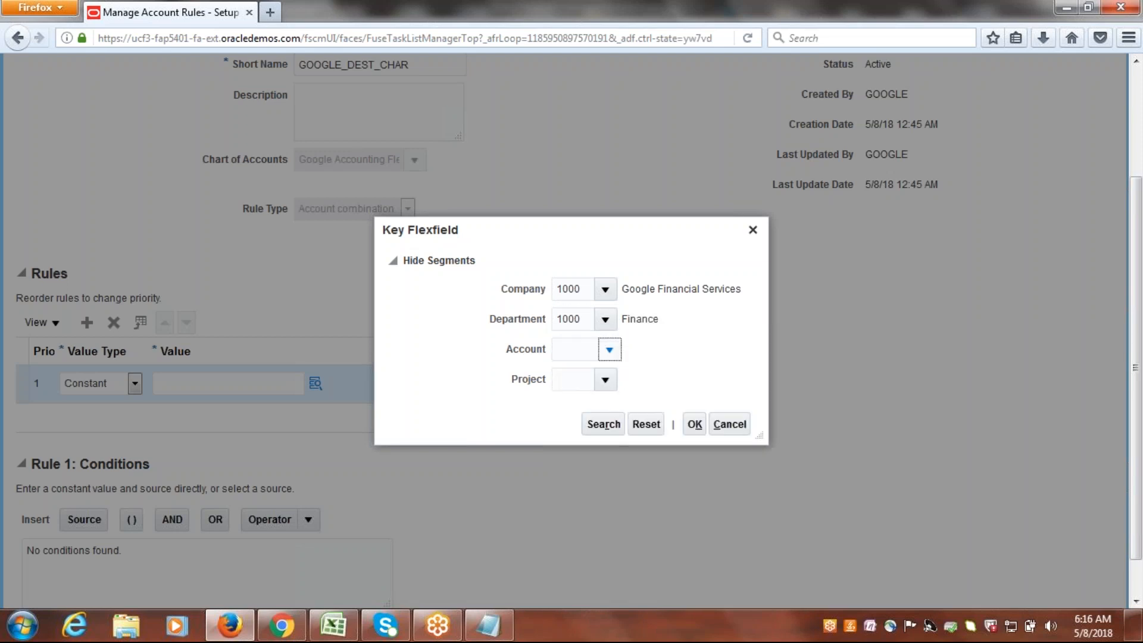
{"action": "left_click", "coordinate": [573, 323]}
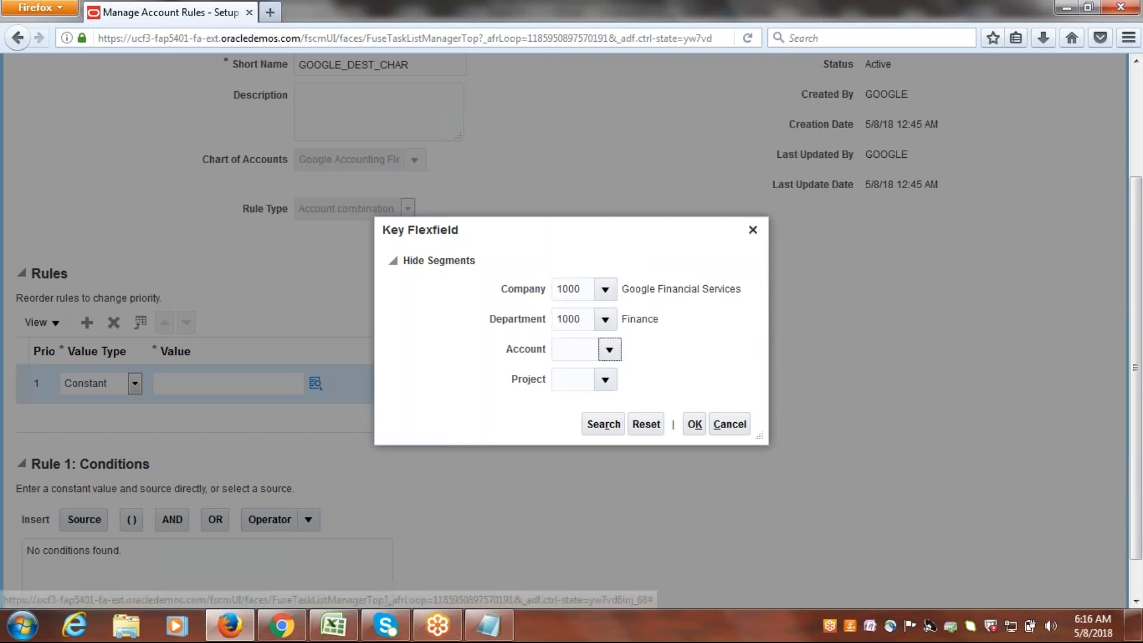
{"action": "left_click", "coordinate": [592, 320]}
{"action": "type", "text": "Destination"}
{"action": "left_click", "coordinate": [631, 361]}
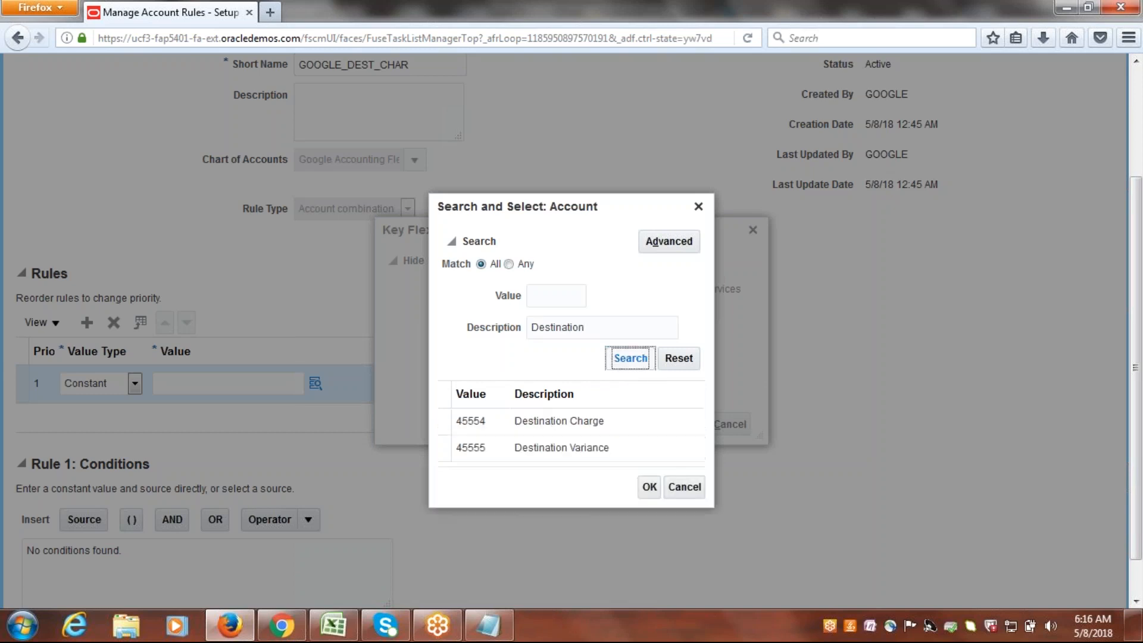
{"action": "left_click", "coordinate": [572, 403]}
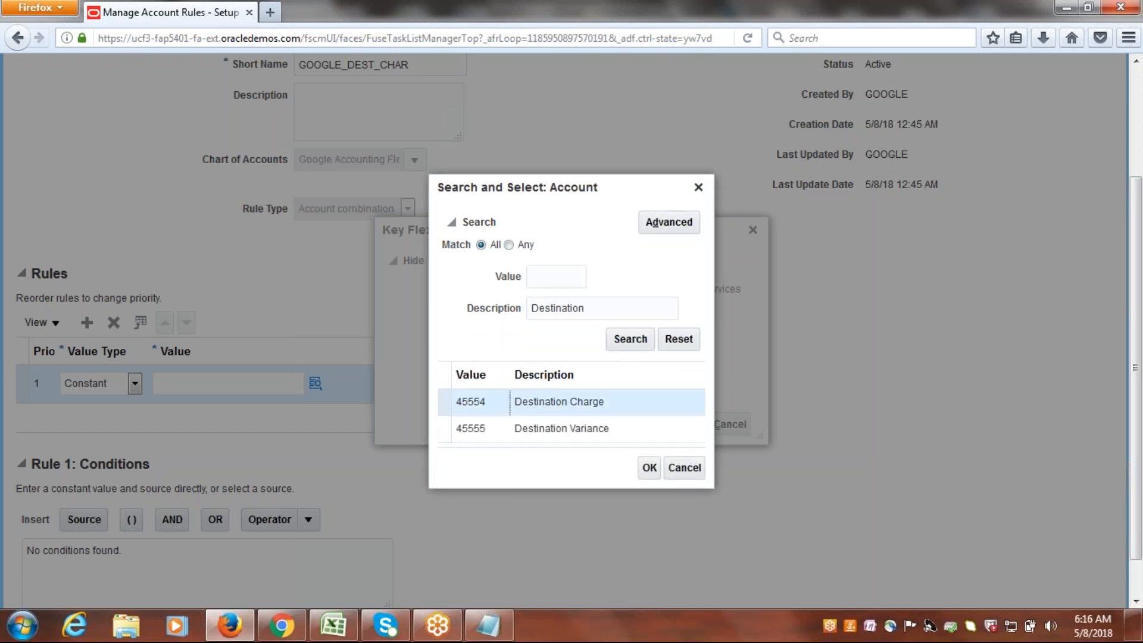
{"action": "left_click", "coordinate": [647, 467]}
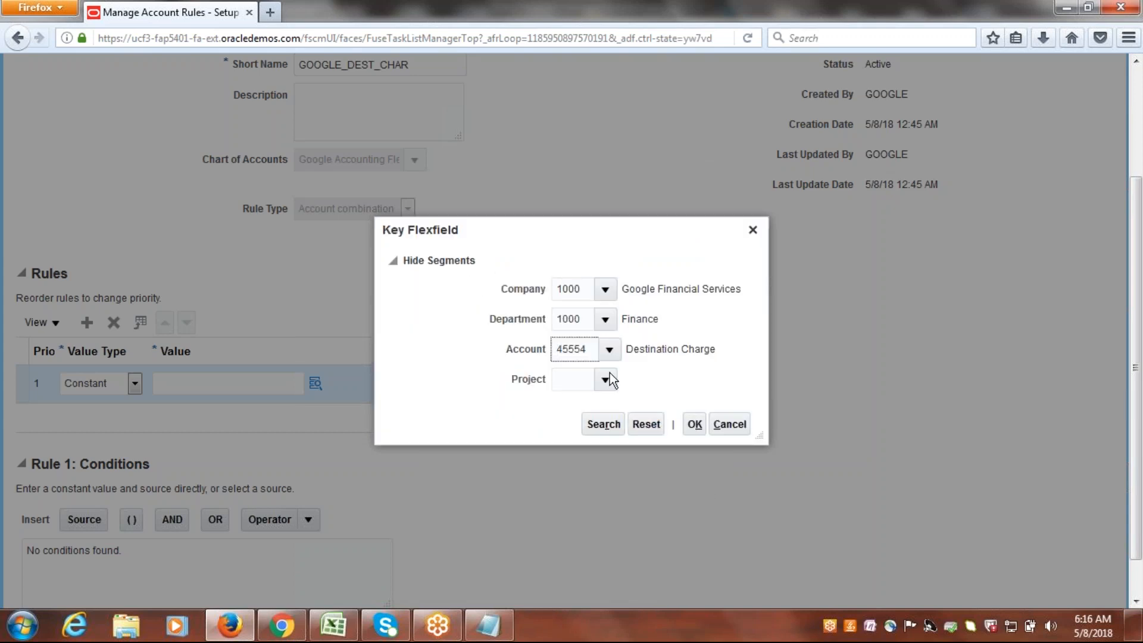
{"action": "left_click", "coordinate": [606, 381]}
{"action": "left_click", "coordinate": [587, 409]}
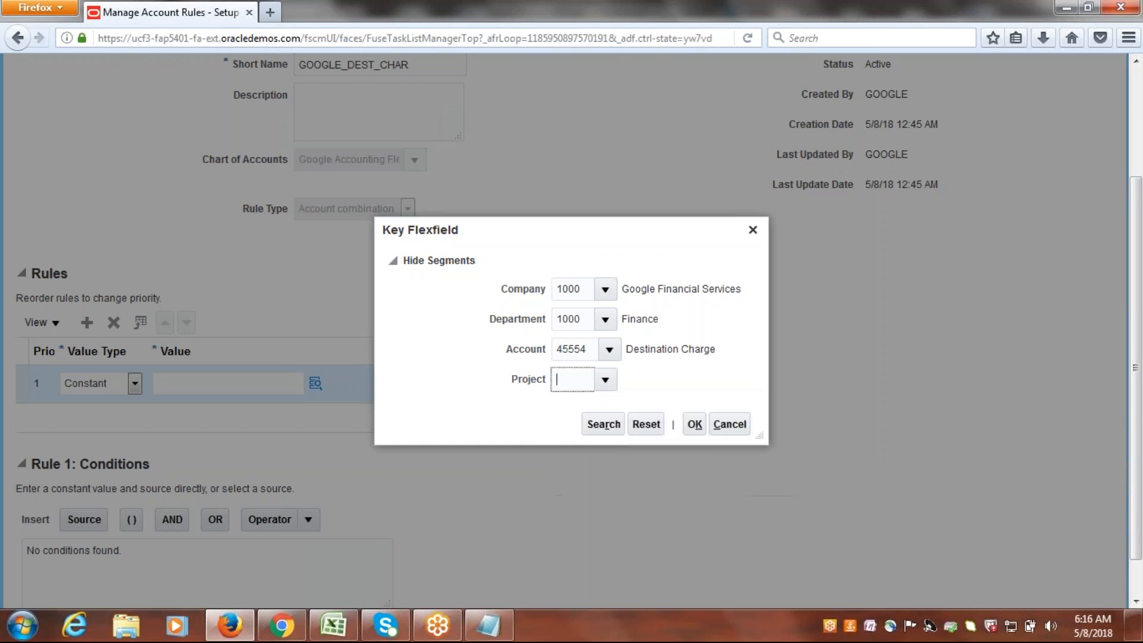
{"action": "left_click", "coordinate": [693, 424]}
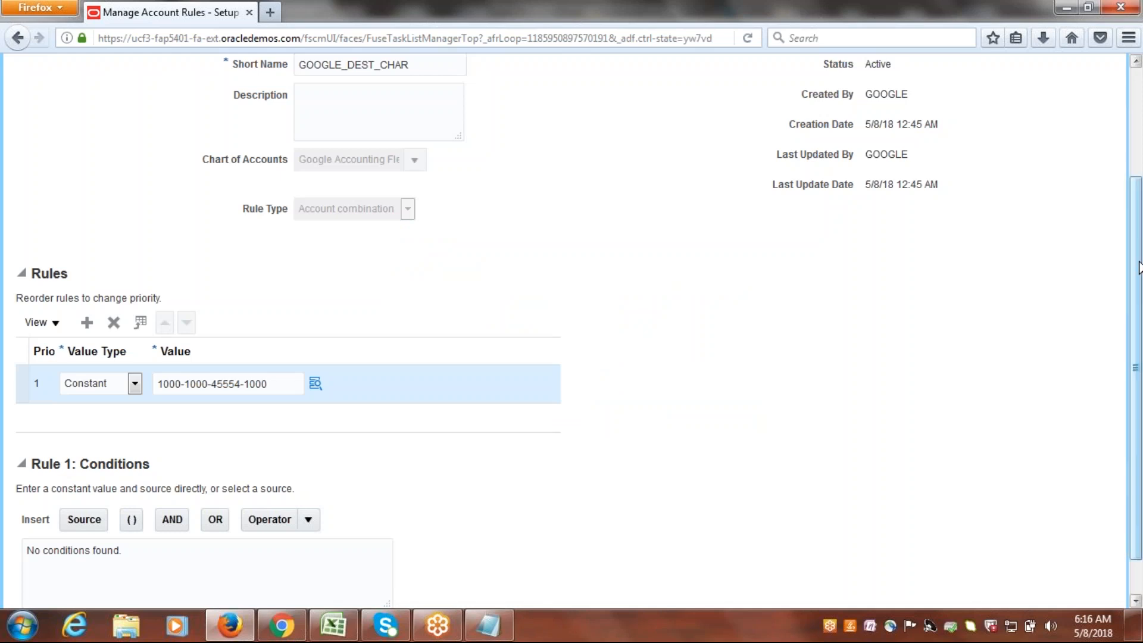
Save the Google Destination Charge rule, start another one, and copy "Destination Variance" from the Notepad list.
{"action": "left_click_drag", "start_coordinate": [1140, 262], "coordinate": [1125, 106]}
{"action": "left_click", "coordinate": [973, 125]}
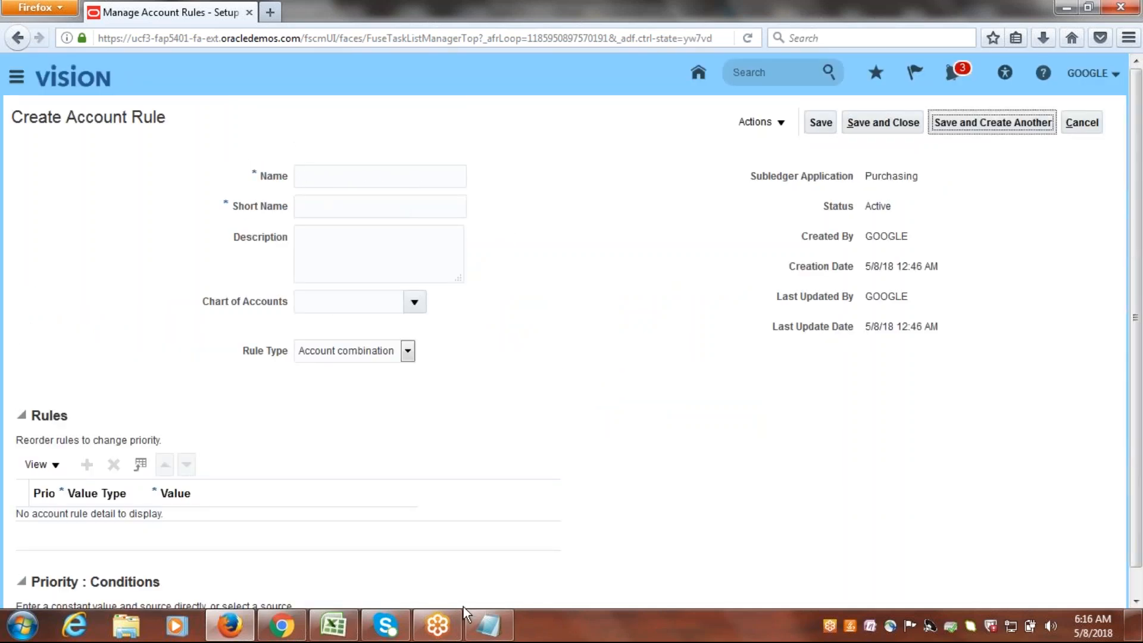
{"action": "left_click", "coordinate": [482, 630]}
{"action": "left_click_drag", "start_coordinate": [272, 119], "coordinate": [3, 119]}
{"action": "key", "text": "ctrl+c"}
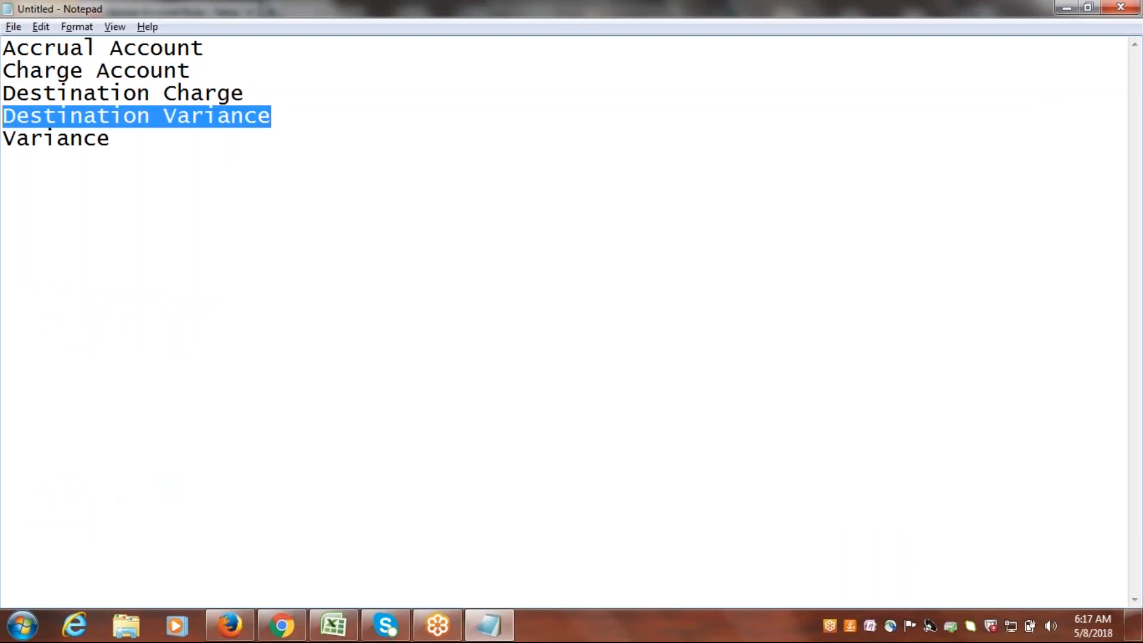
{"action": "key", "text": "alt+Tab"}
Name the new account rule "Google Destination Variance" and set its short name to GOOGLE_DEST_VAR.
{"action": "left_click", "coordinate": [317, 178]}
{"action": "type", "text": "G"}
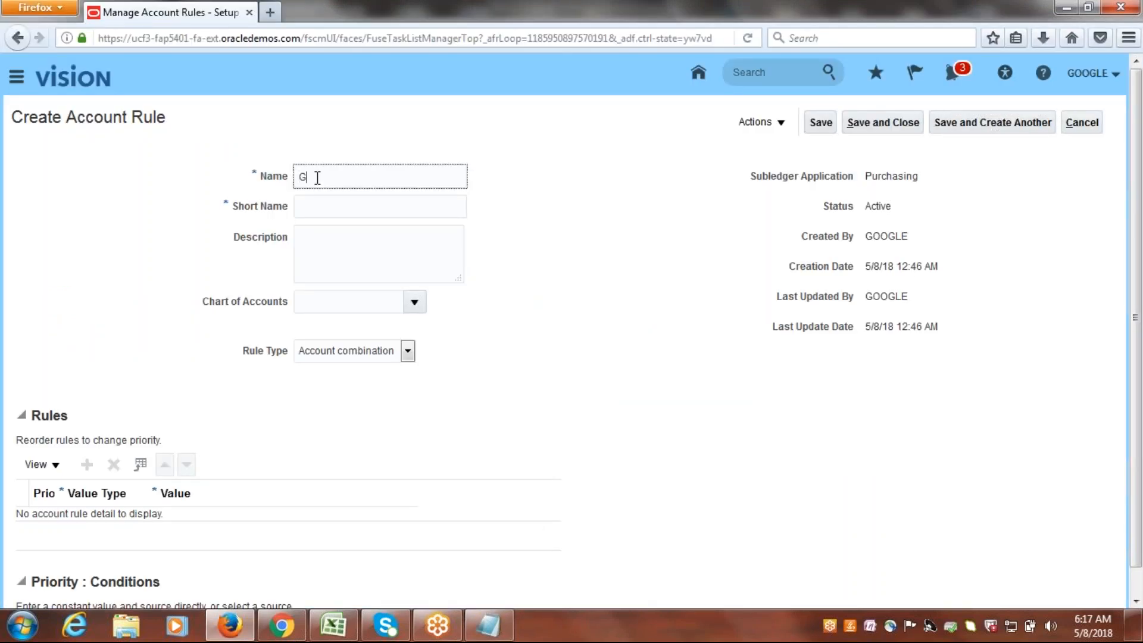
{"action": "type", "text": "oogle"}
{"action": "key", "text": "ctrl+v"}
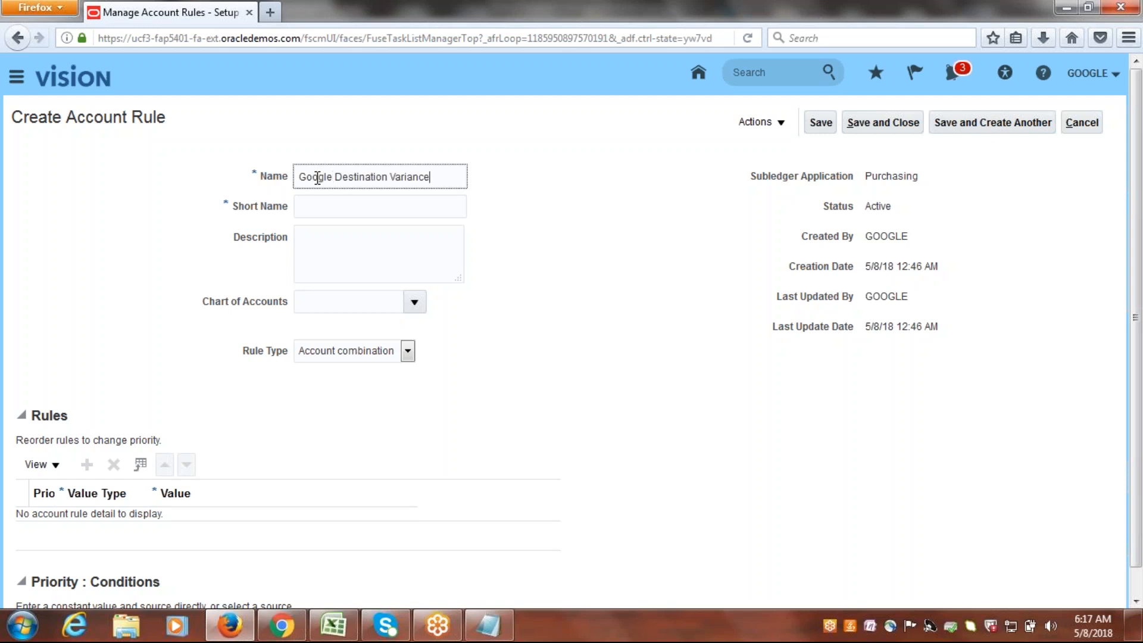
{"action": "left_click", "coordinate": [378, 204]}
{"action": "type", "text": "GOO"}
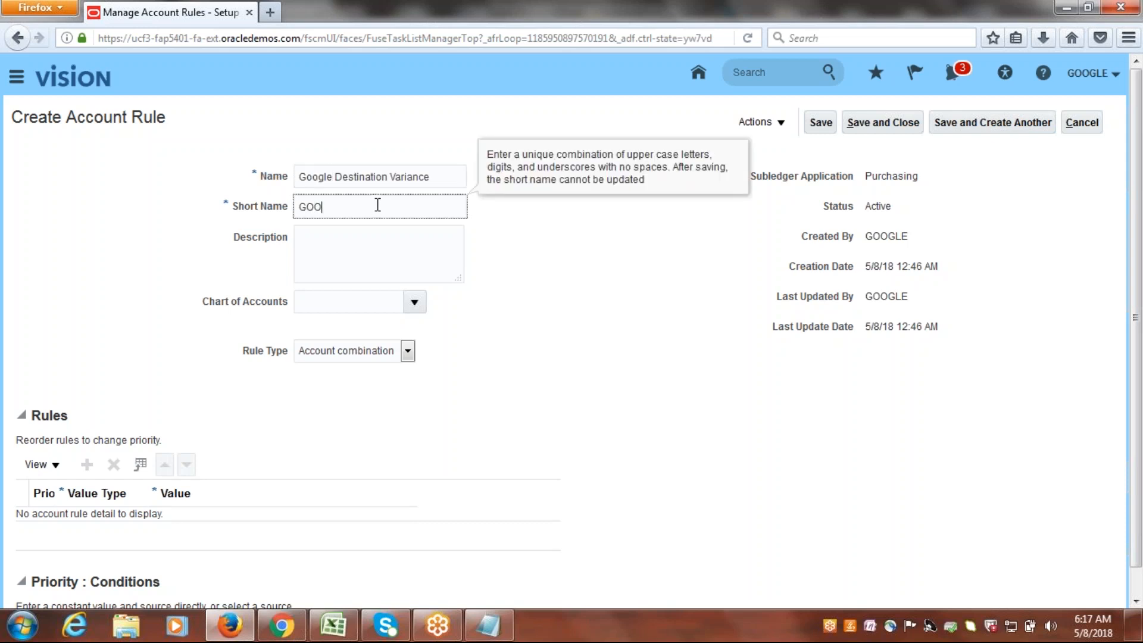
{"action": "type", "text": "GLE_DEST_VAR"}
{"action": "key", "text": "Tab"}
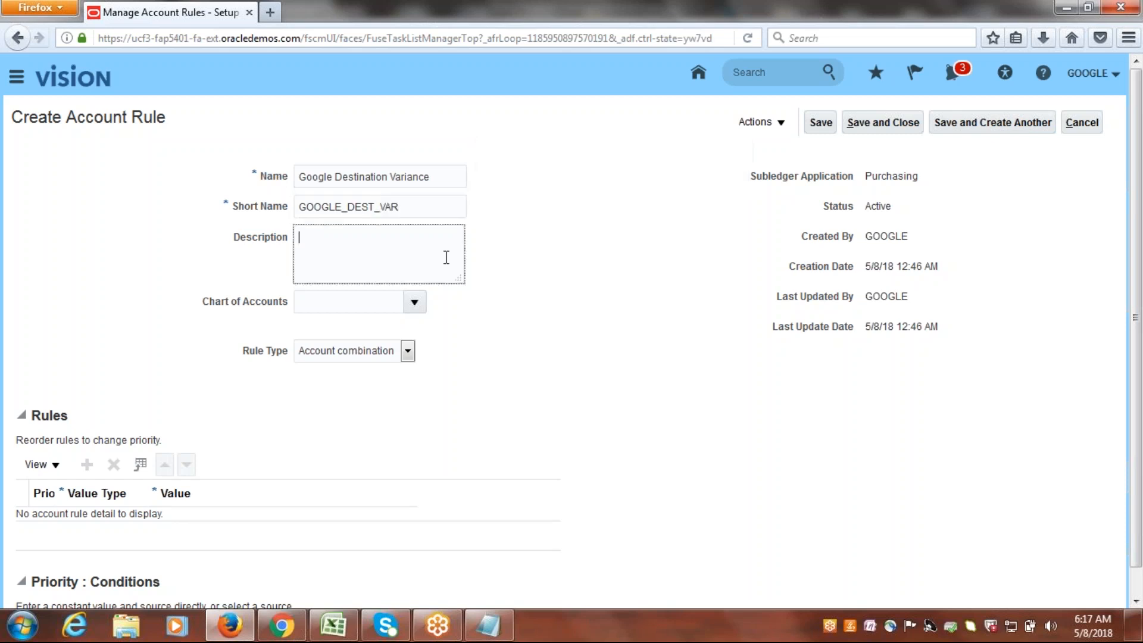
Set the destination variance rule's chart of accounts to Google Accounting Flexfield and add a rule line with value type Constant.
{"action": "left_click", "coordinate": [415, 302]}
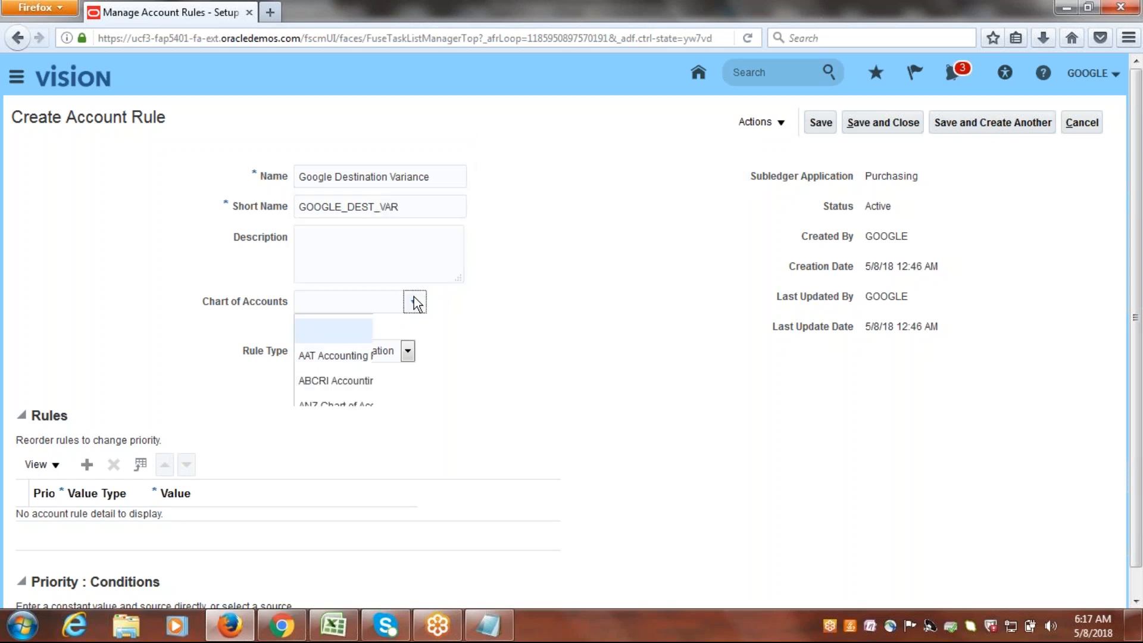
{"action": "left_click_drag", "start_coordinate": [521, 353], "coordinate": [525, 414]}
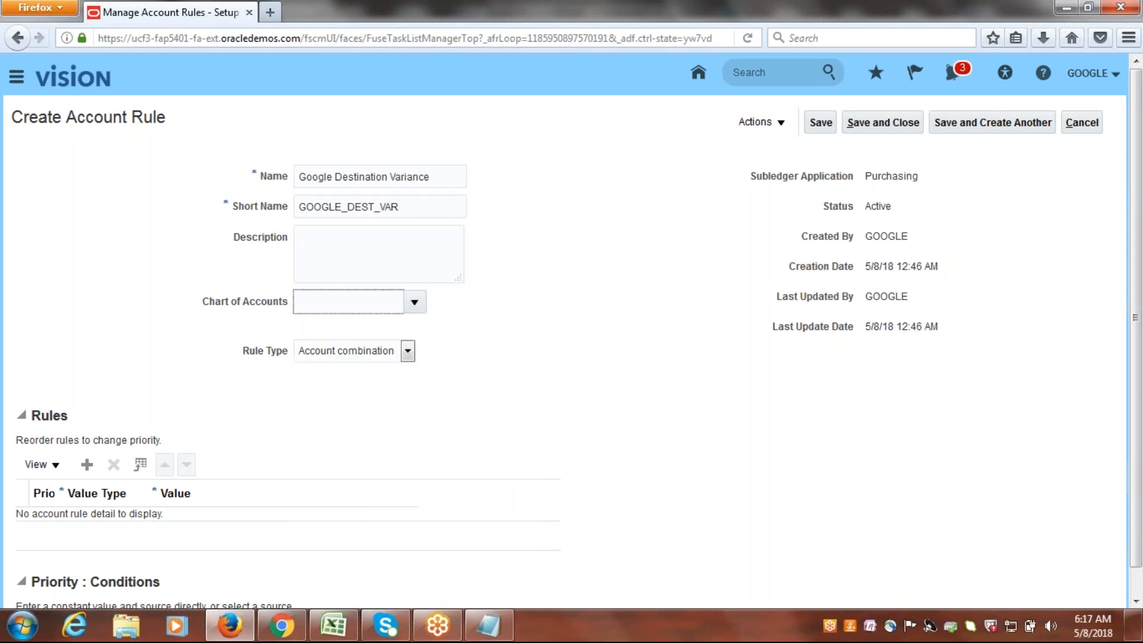
{"action": "left_click", "coordinate": [87, 465]}
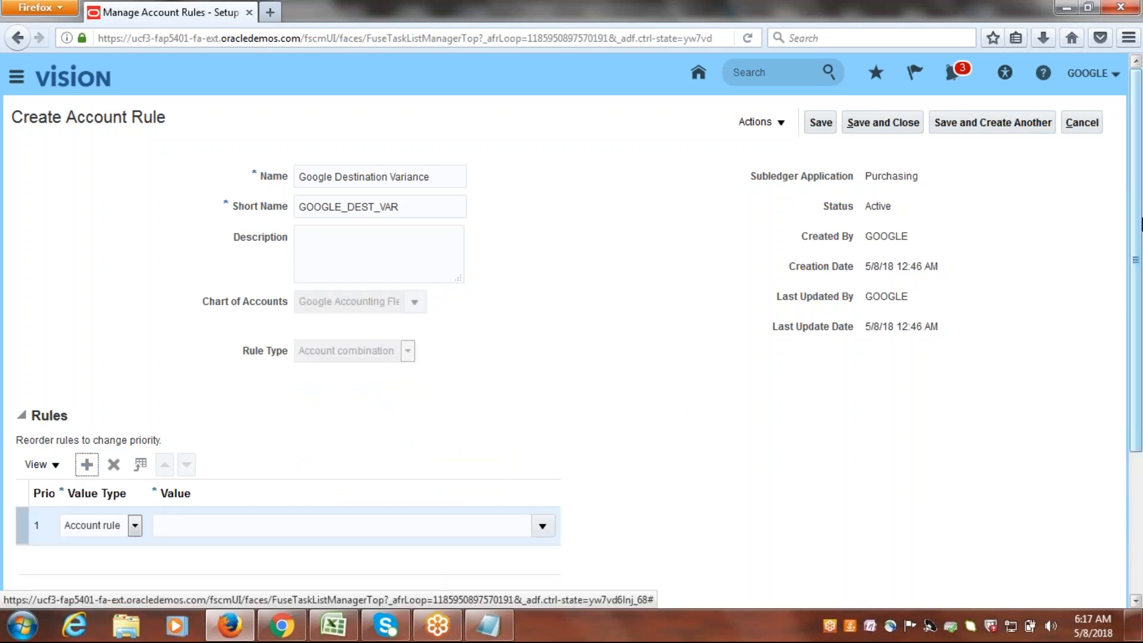
{"action": "scroll", "coordinate": [355, 410], "scroll_direction": "down", "scroll_amount": 5}
{"action": "left_click", "coordinate": [135, 374]}
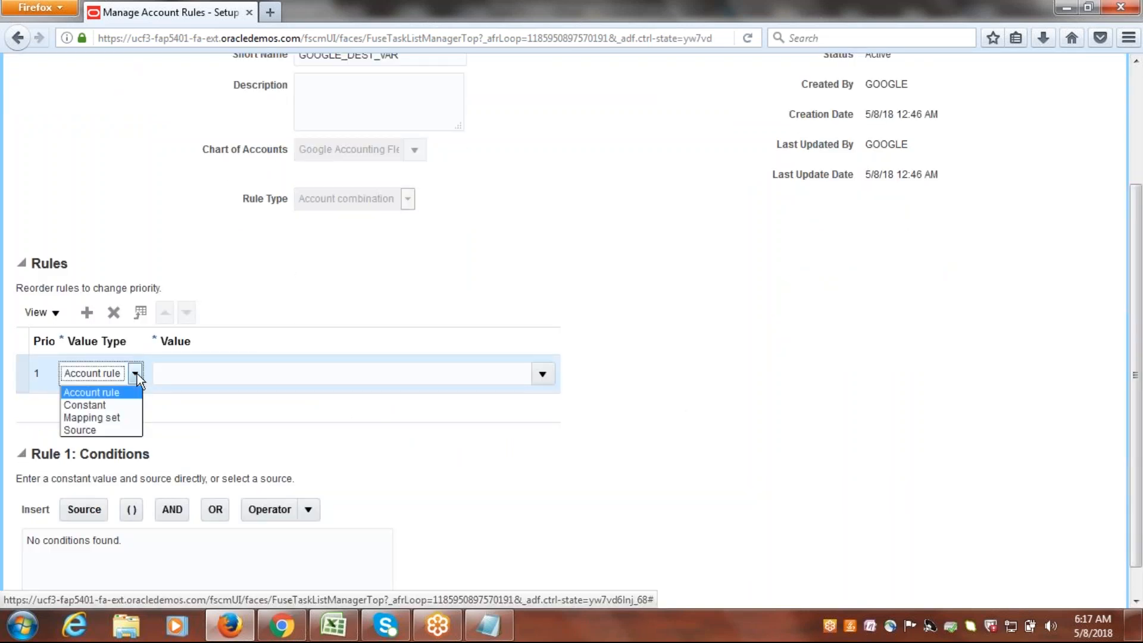
{"action": "left_click", "coordinate": [80, 400]}
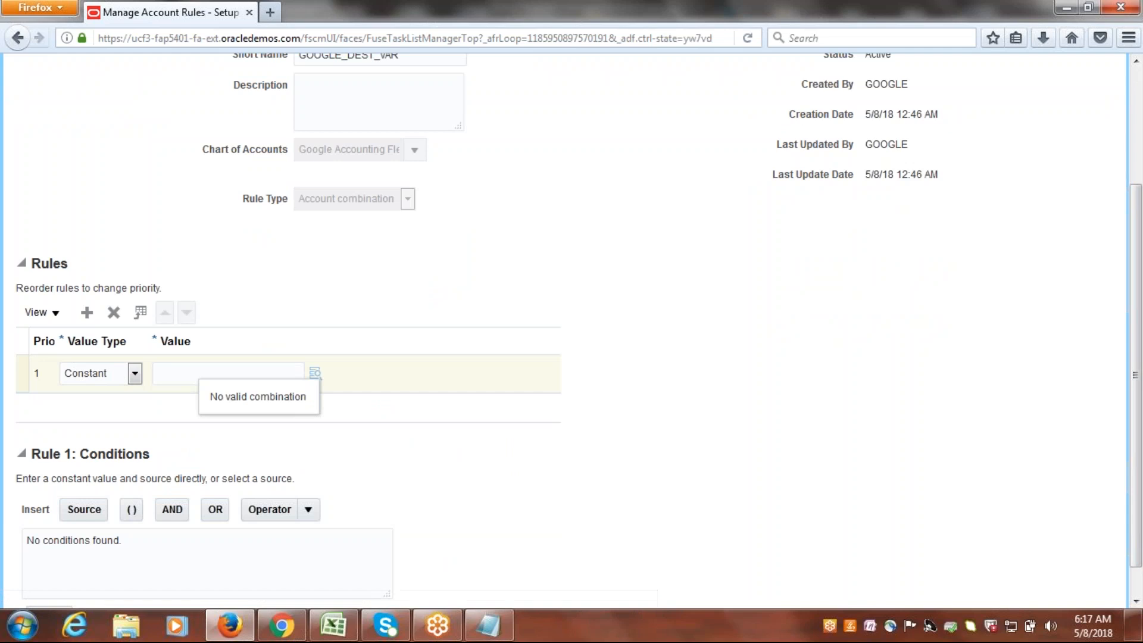
For the Google Destination Variance rule's constant value, select company 1000 (Google Financial Services) and department 1000 (Finance).
{"action": "left_click", "coordinate": [316, 373]}
{"action": "left_click", "coordinate": [608, 290]}
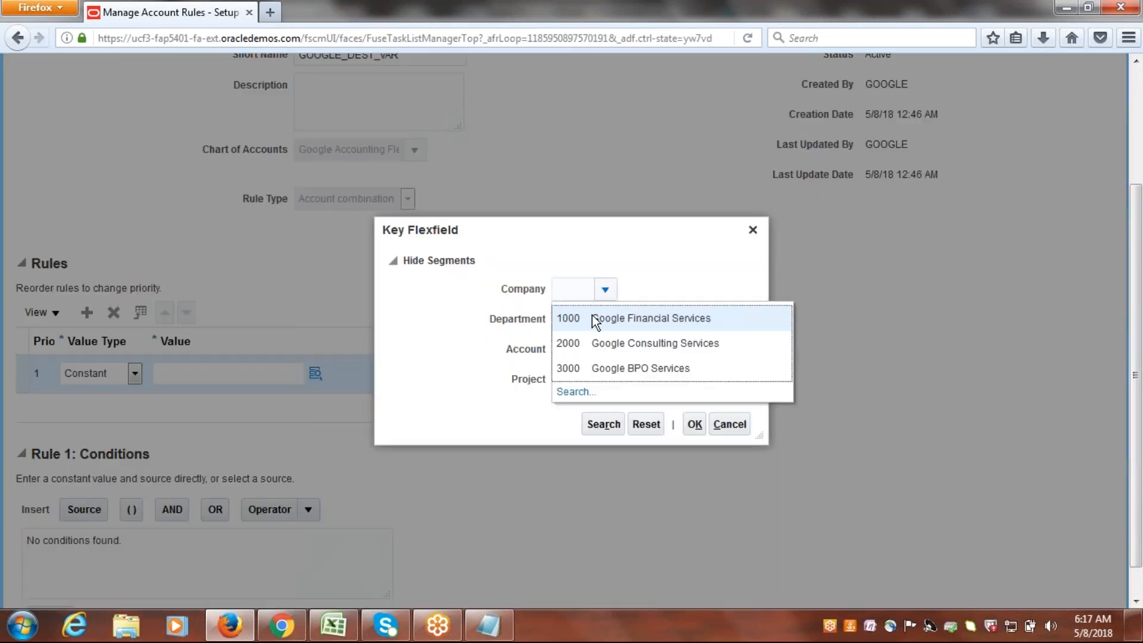
{"action": "left_click", "coordinate": [595, 319]}
{"action": "left_click", "coordinate": [605, 320]}
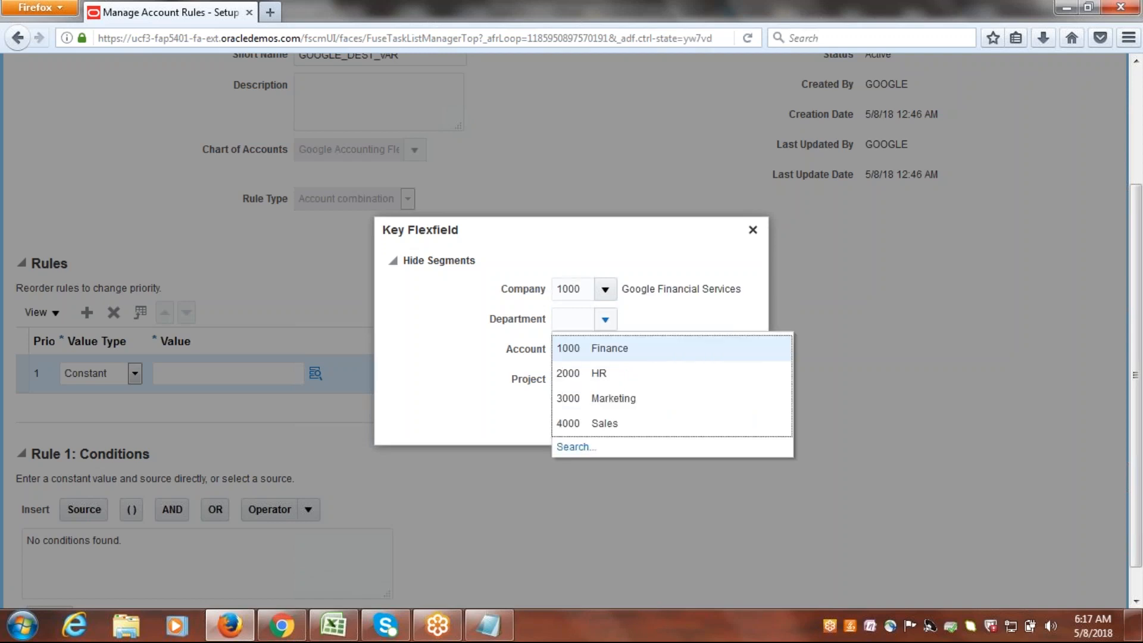
{"action": "left_click", "coordinate": [597, 348]}
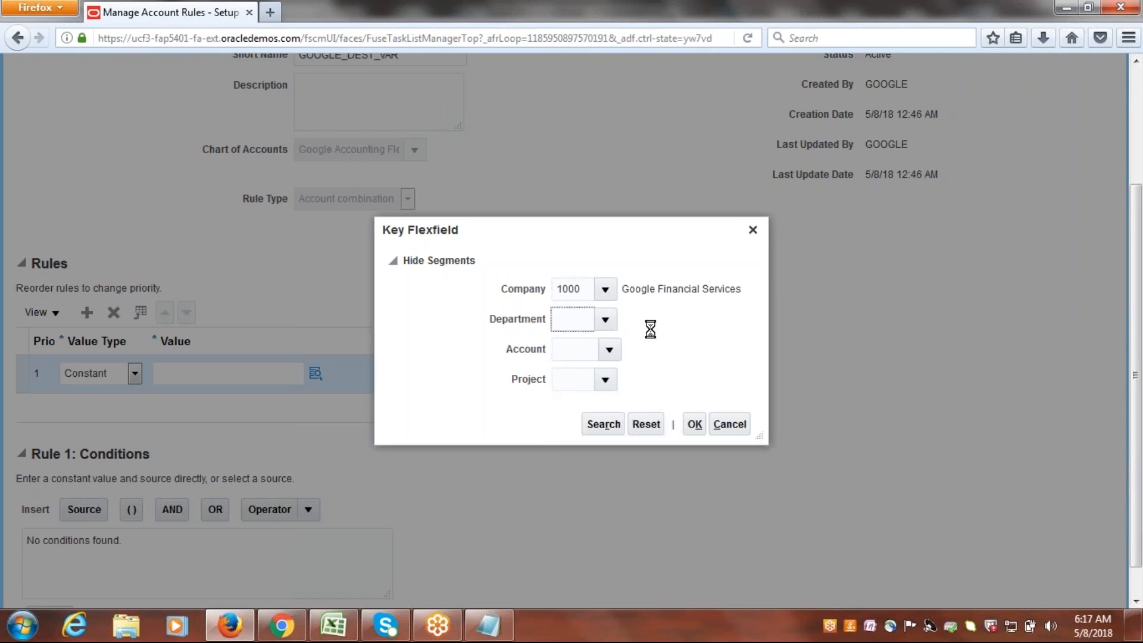
Search the account segment values by the description "Dest" and select 45555 (Destination Variance).
{"action": "left_click", "coordinate": [609, 350]}
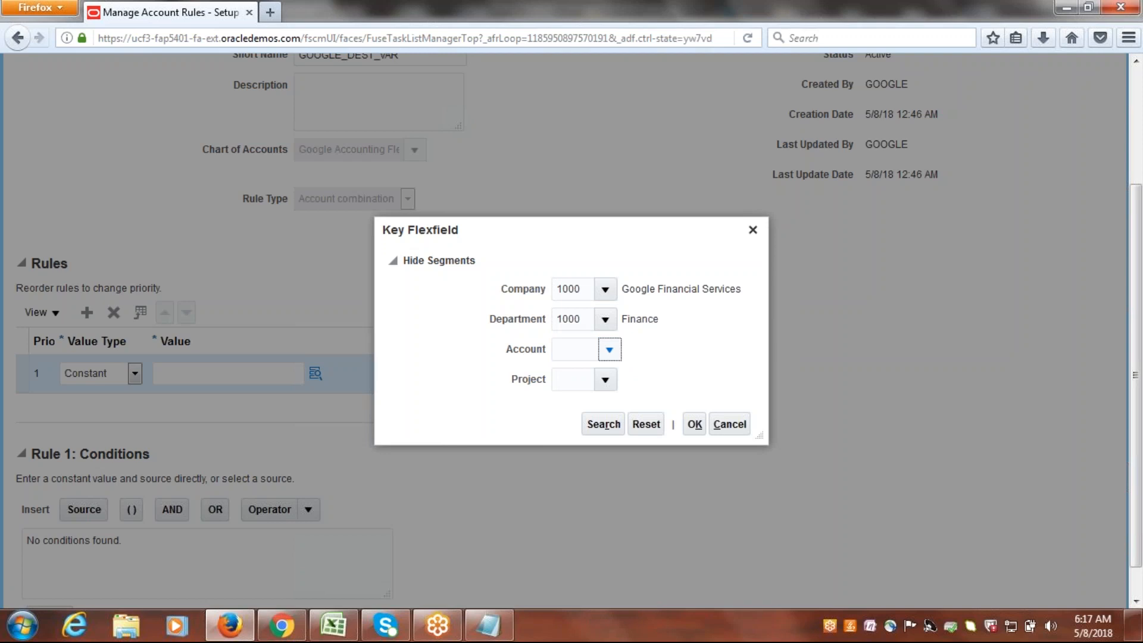
{"action": "left_click", "coordinate": [576, 322]}
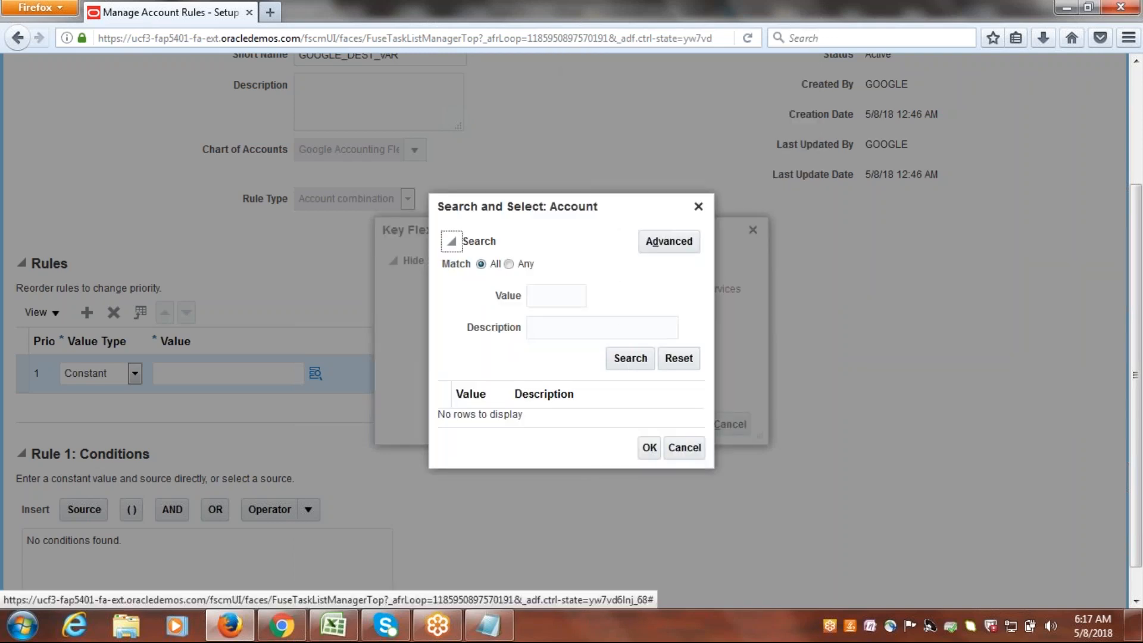
{"action": "left_click", "coordinate": [578, 327]}
{"action": "type", "text": "d"}
{"action": "key", "text": "BackSpace"}
{"action": "type", "text": "Dest"}
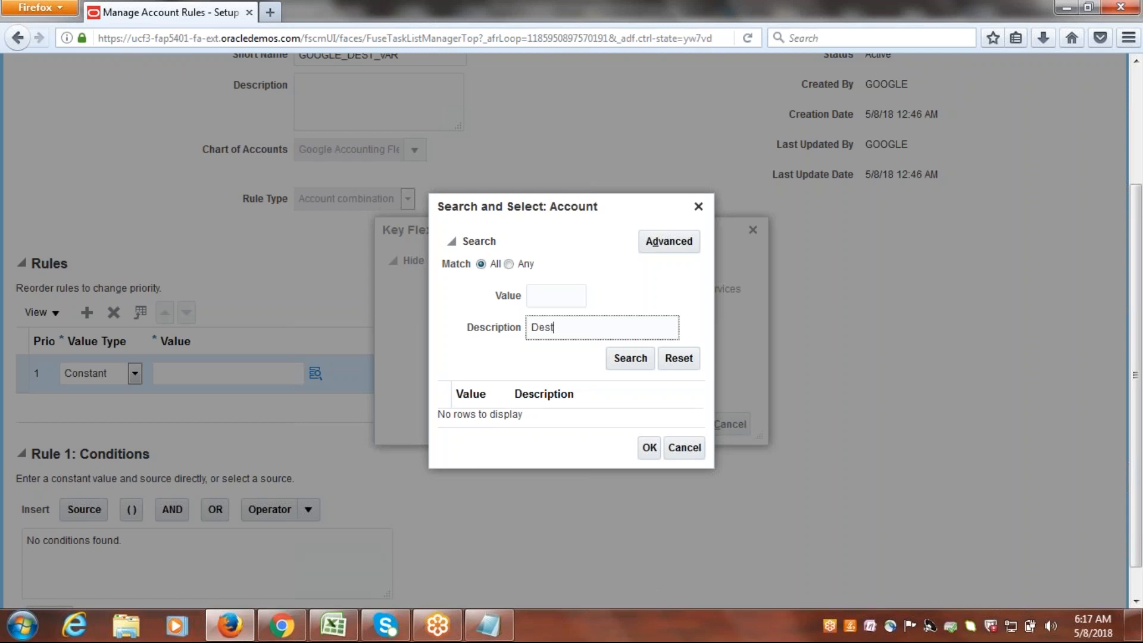
{"action": "left_click", "coordinate": [626, 358]}
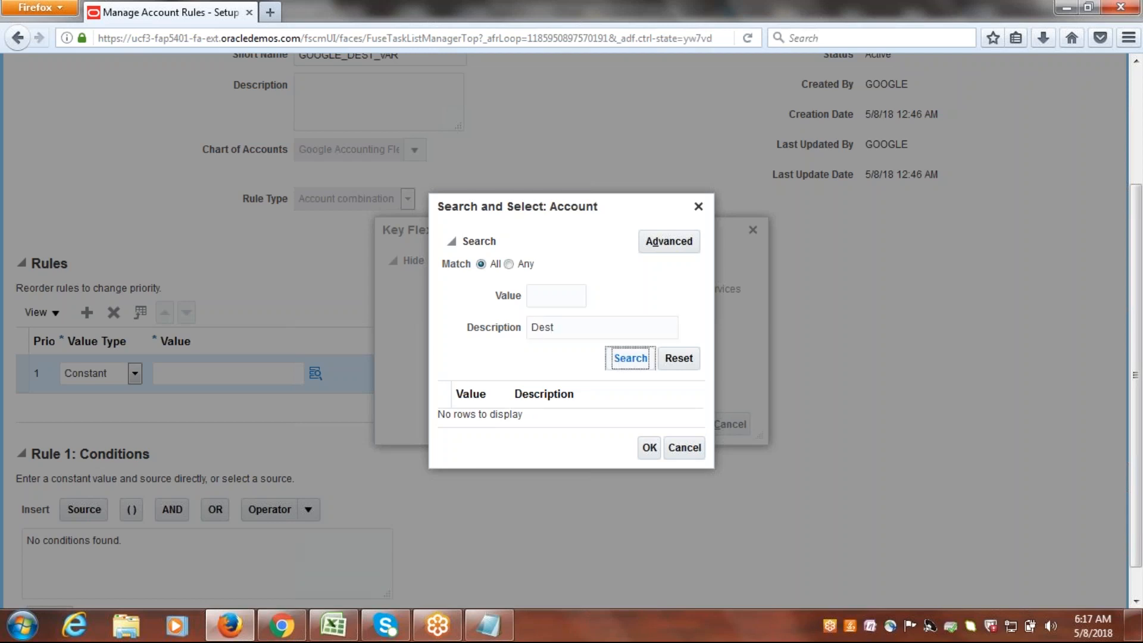
{"action": "left_click", "coordinate": [584, 429]}
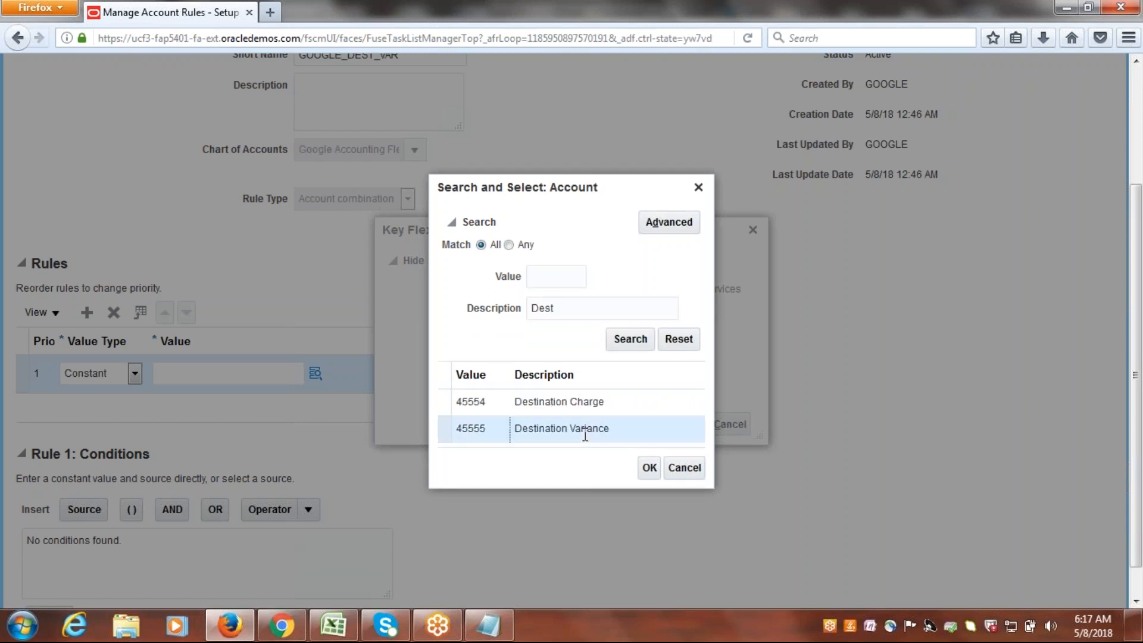
{"action": "left_click", "coordinate": [646, 467]}
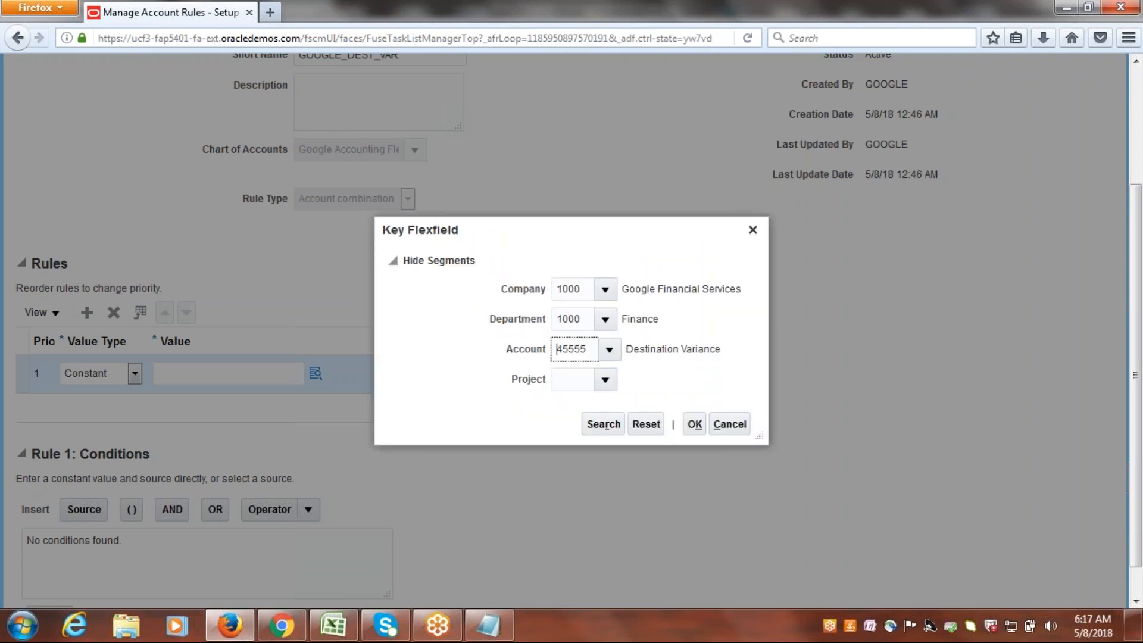
{"action": "left_click", "coordinate": [606, 384]}
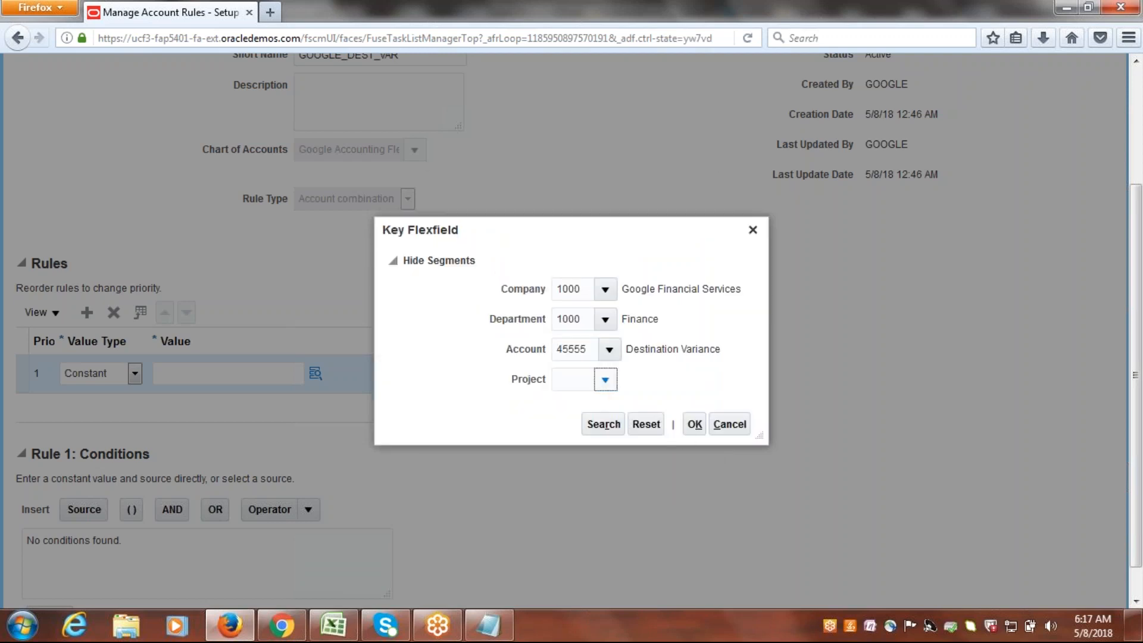
{"action": "left_click", "coordinate": [593, 416]}
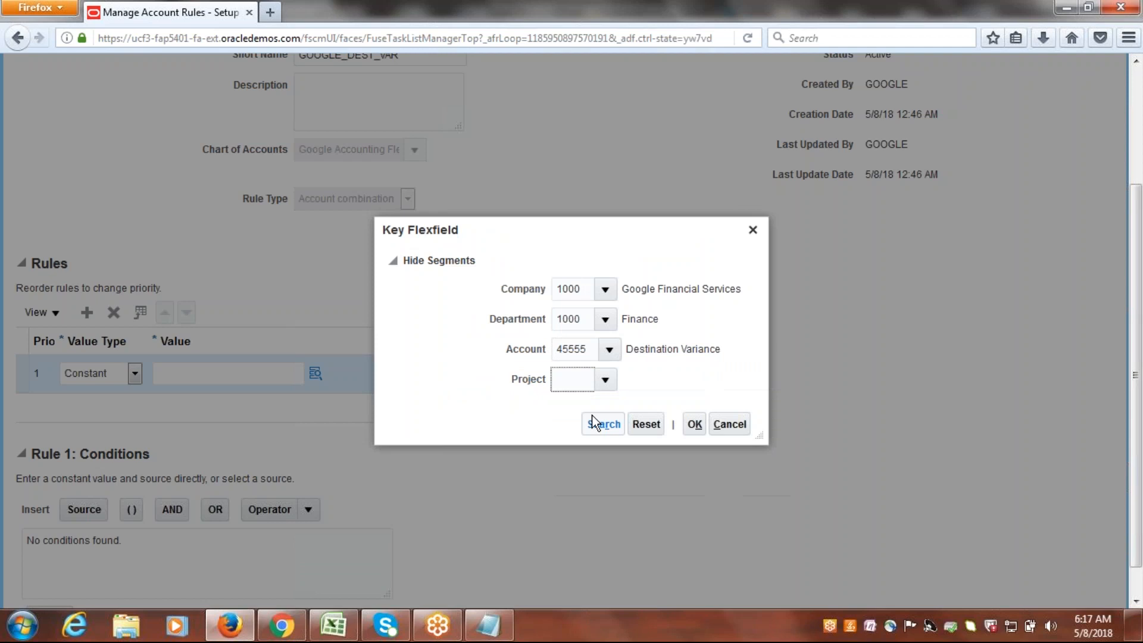
{"action": "left_click", "coordinate": [694, 424]}
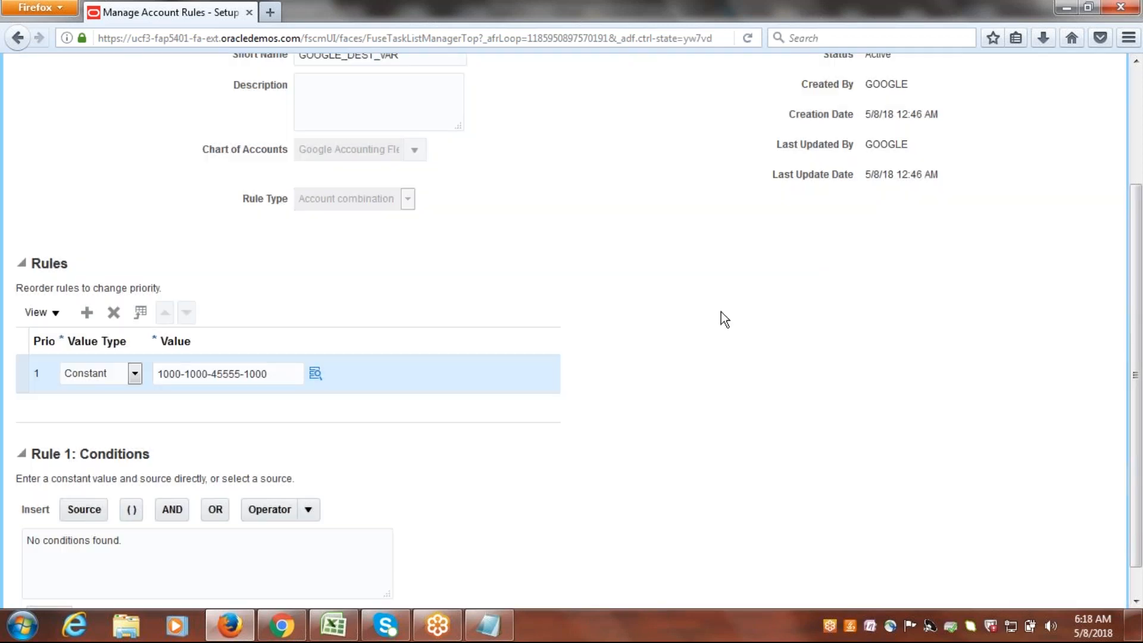
{"action": "left_click_drag", "start_coordinate": [1140, 404], "coordinate": [1141, 230]}
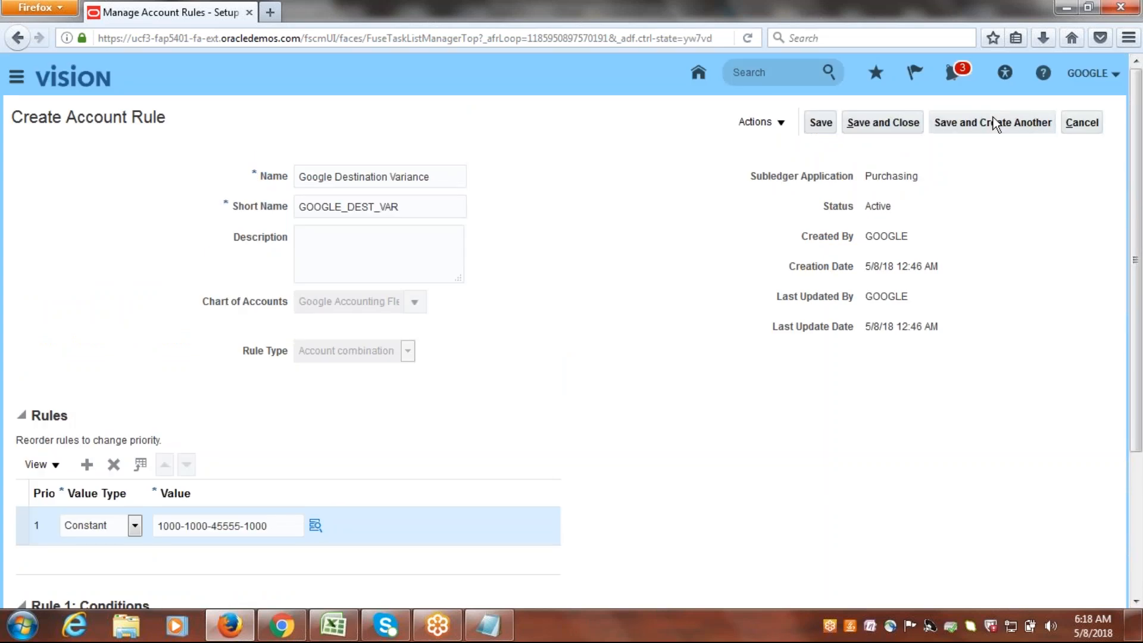
Save the destination variance rule, start another account rule, and copy "Variance" from the account list in Notepad.
{"action": "left_click", "coordinate": [994, 121]}
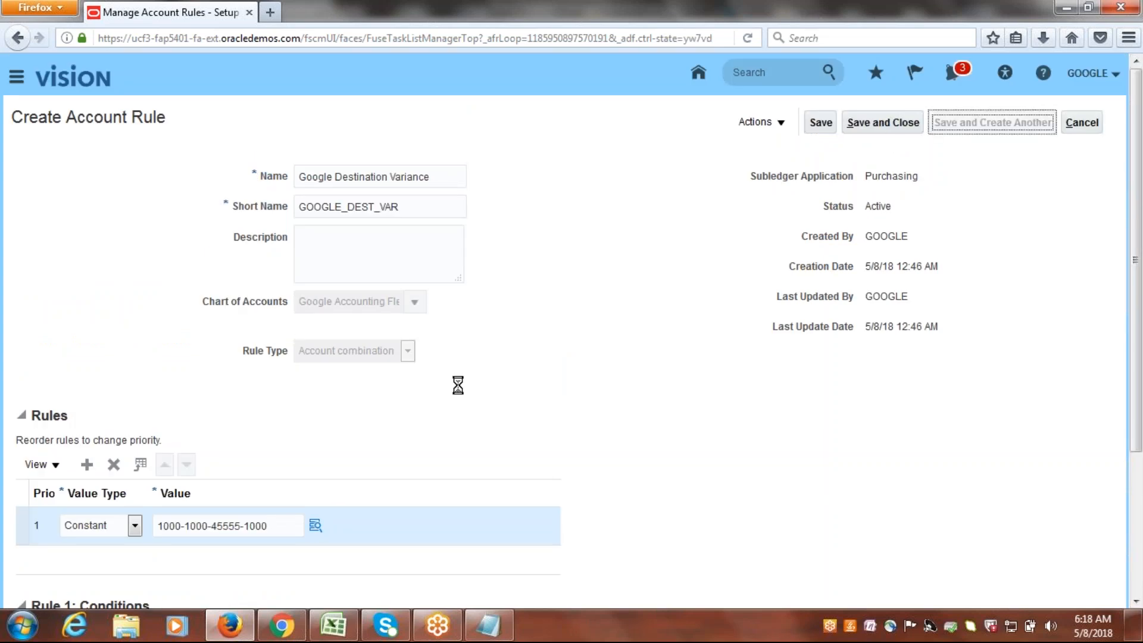
{"action": "left_click", "coordinate": [488, 626]}
{"action": "left_click_drag", "start_coordinate": [120, 138], "coordinate": [8, 143]}
{"action": "key", "text": "ctrl+c"}
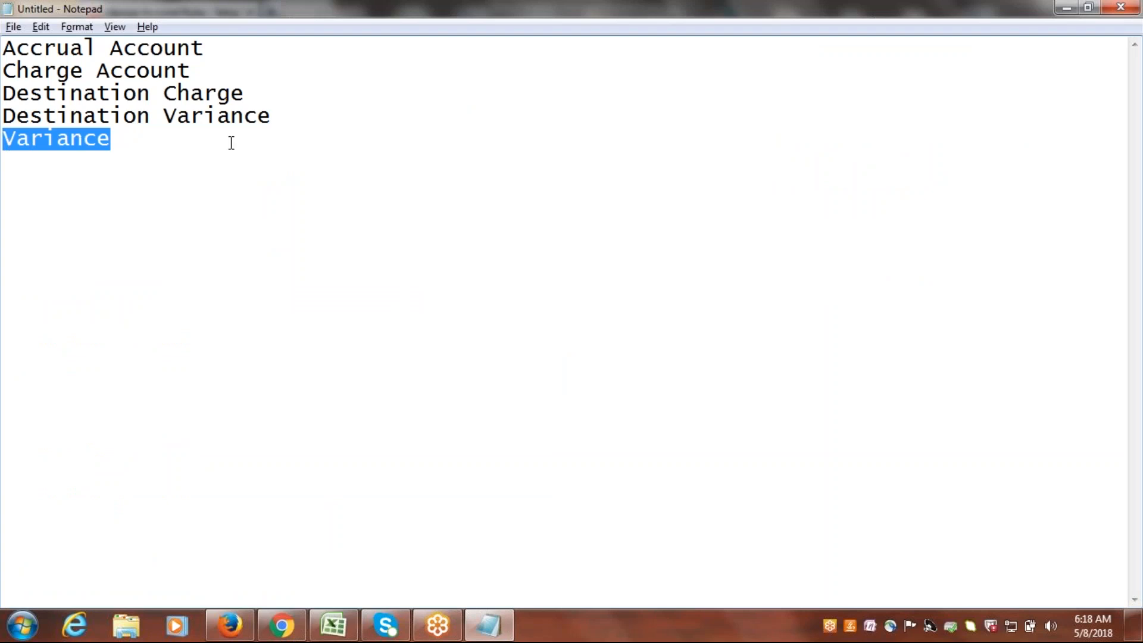
{"action": "left_click", "coordinate": [229, 625]}
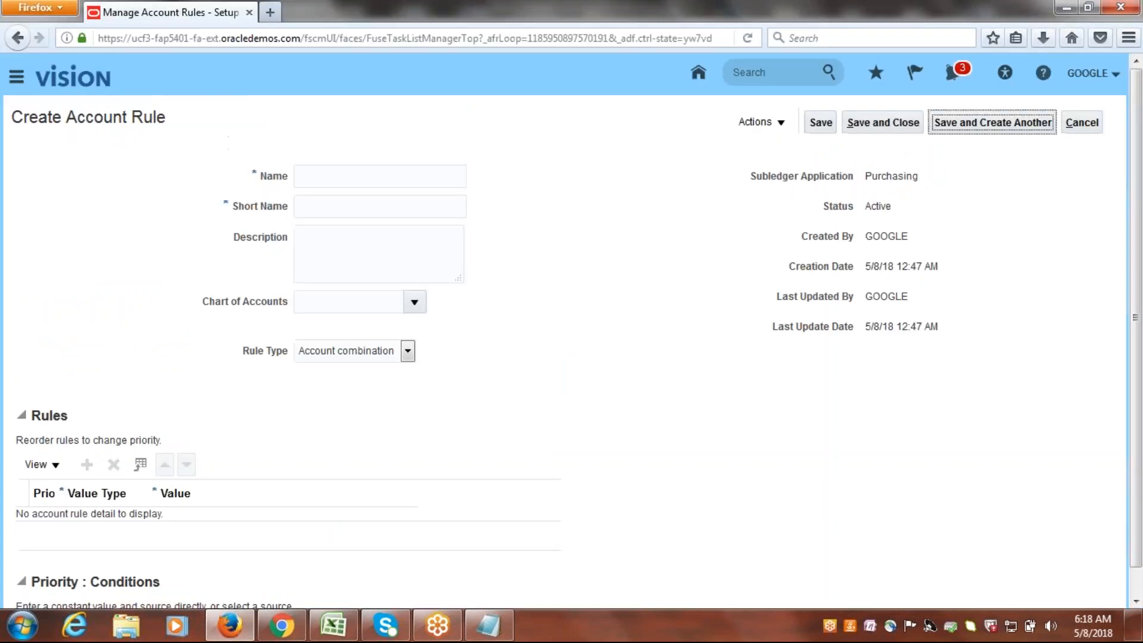
Name the new account rule "Google Variance" and give it the short name GOOGLE_VAR.
{"action": "left_click", "coordinate": [385, 177]}
{"action": "type", "text": "Google"}
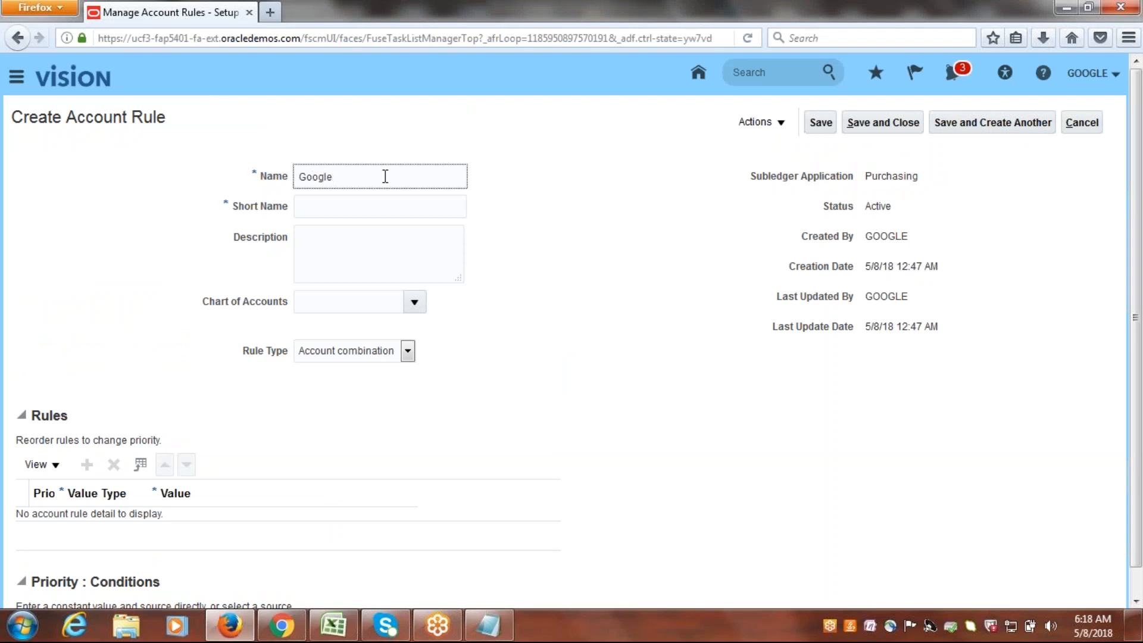
{"action": "key", "text": "ctrl+v"}
{"action": "left_click", "coordinate": [404, 206]}
{"action": "type", "text": "G"}
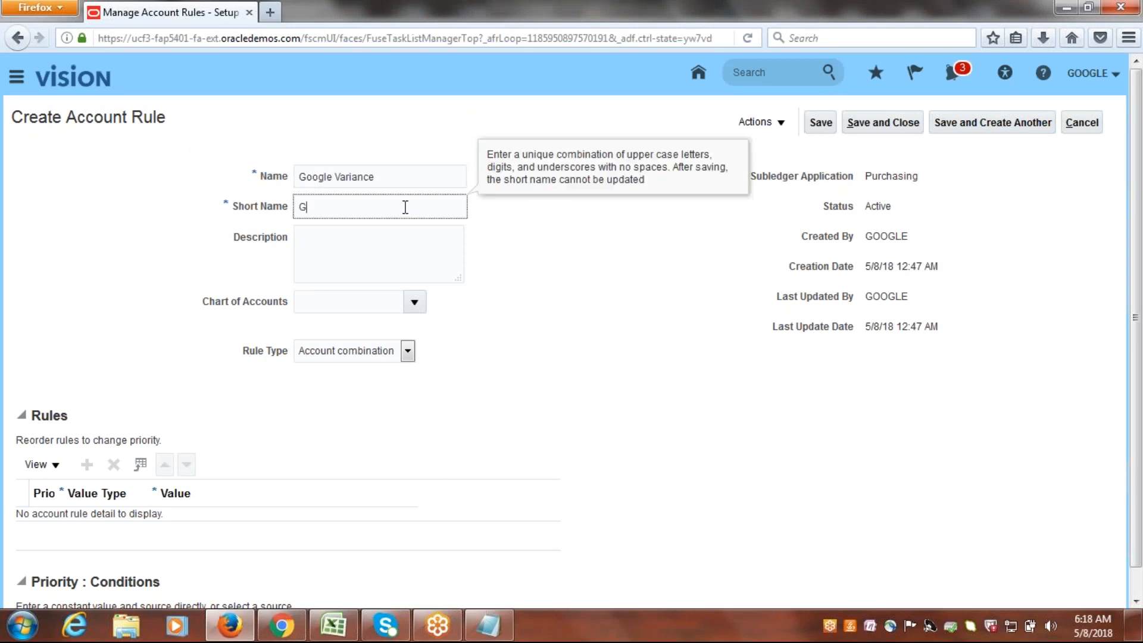
{"action": "type", "text": "OOGLE_VAR"}
Set the Google Variance rule's chart of accounts to Google Accounting Flexfield and add a rule line with value type Constant.
{"action": "left_click", "coordinate": [415, 302]}
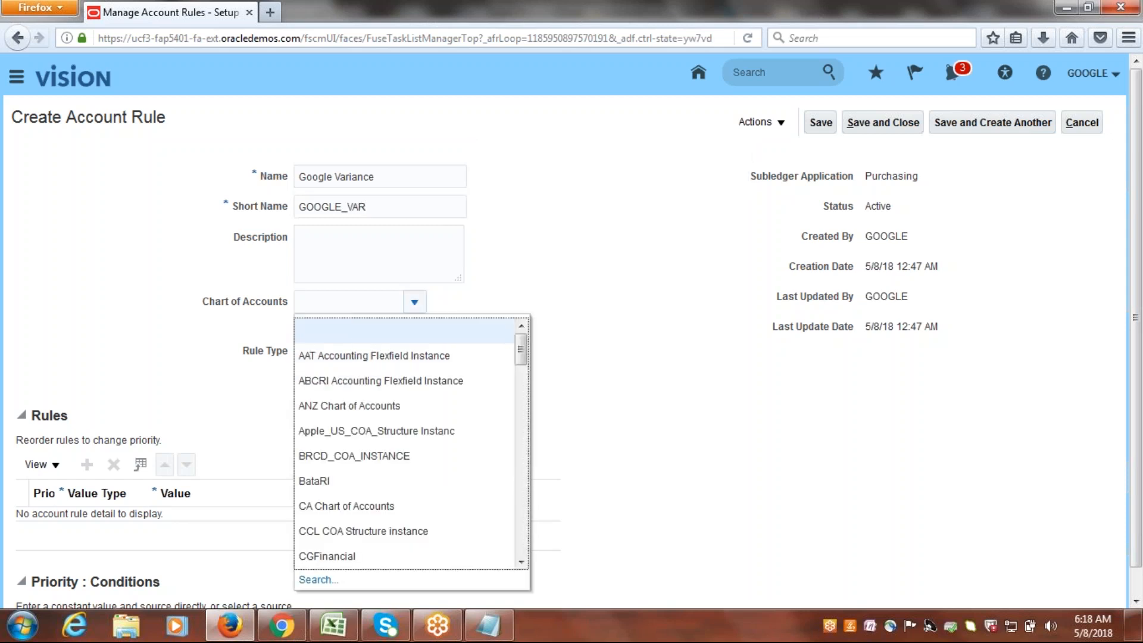
{"action": "left_click_drag", "start_coordinate": [523, 355], "coordinate": [525, 415]}
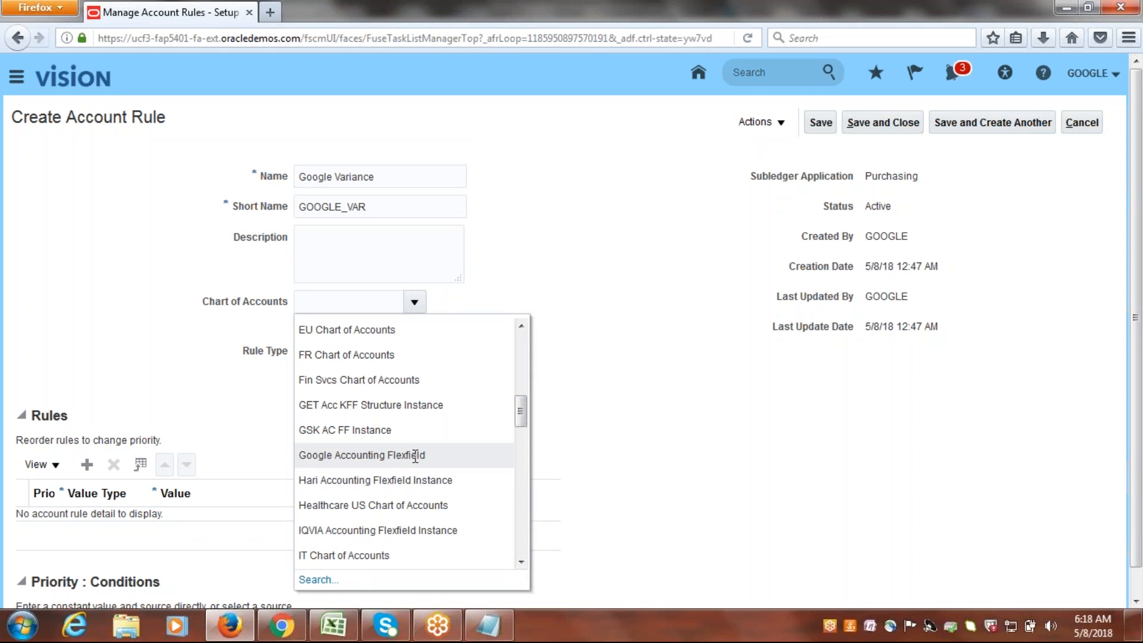
{"action": "left_click", "coordinate": [415, 455]}
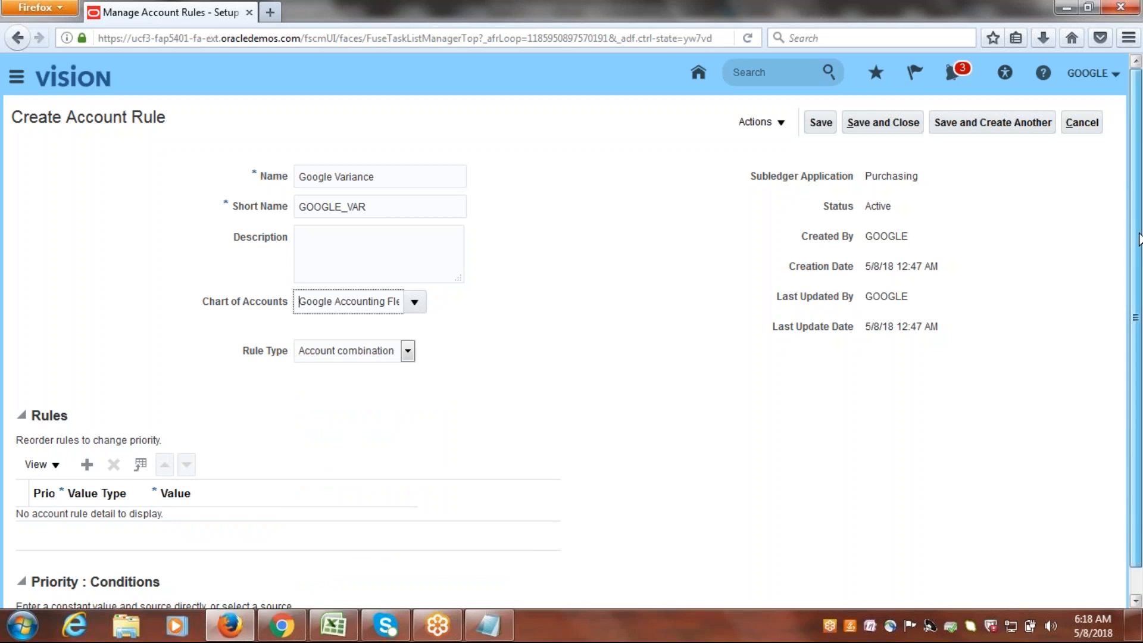
{"action": "scroll", "coordinate": [1138, 238], "scroll_direction": "down", "scroll_amount": 1}
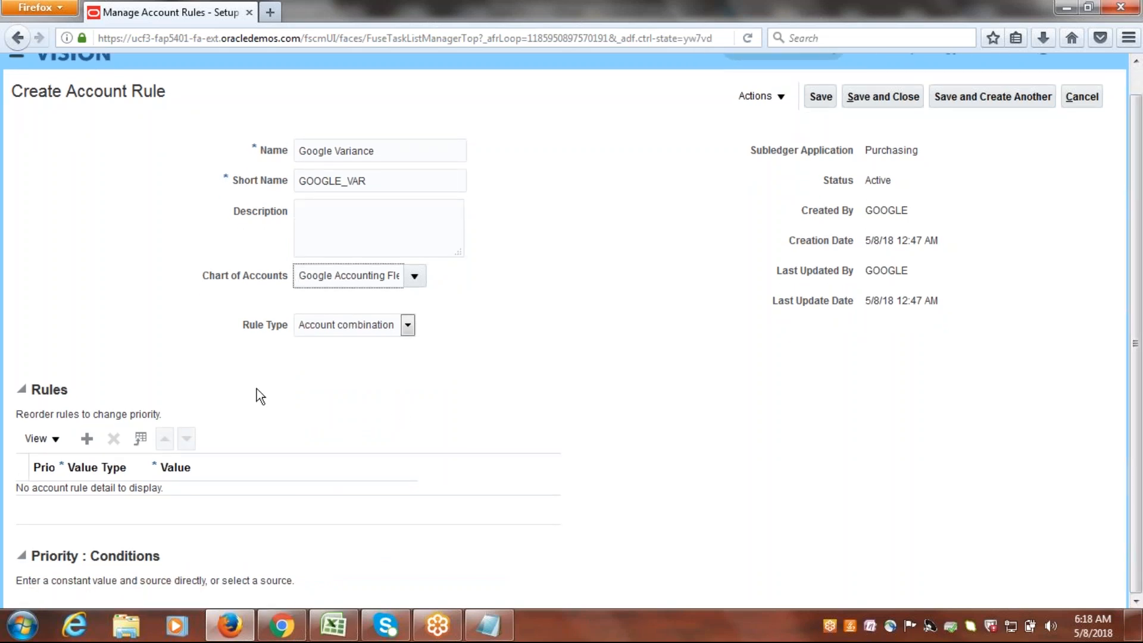
{"action": "left_click", "coordinate": [86, 438]}
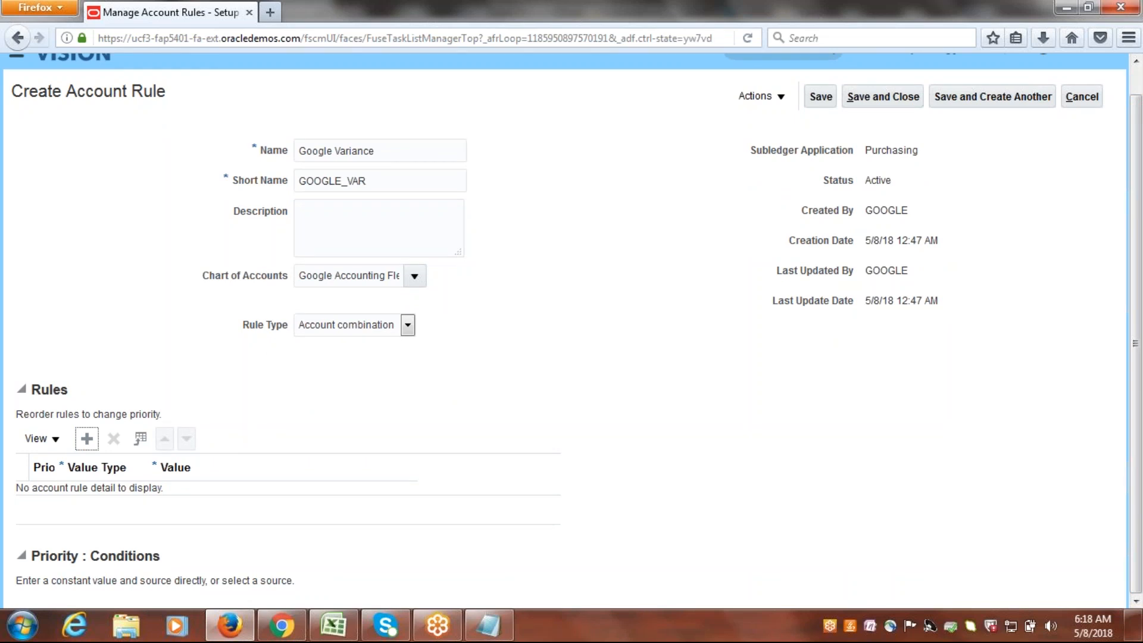
{"action": "left_click", "coordinate": [135, 499]}
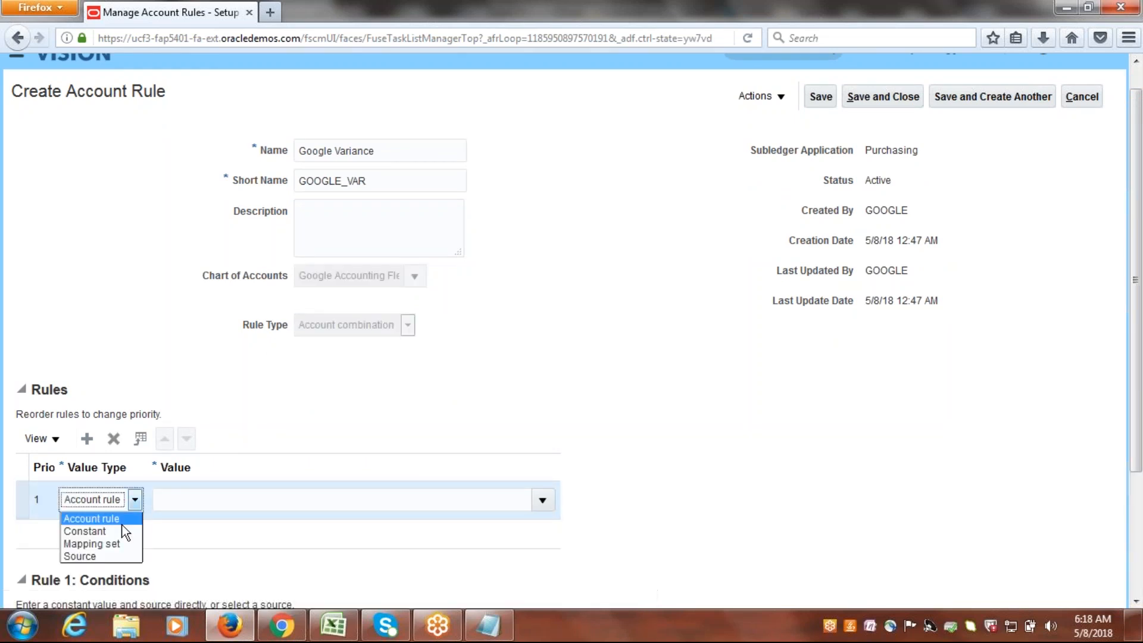
{"action": "left_click", "coordinate": [118, 531]}
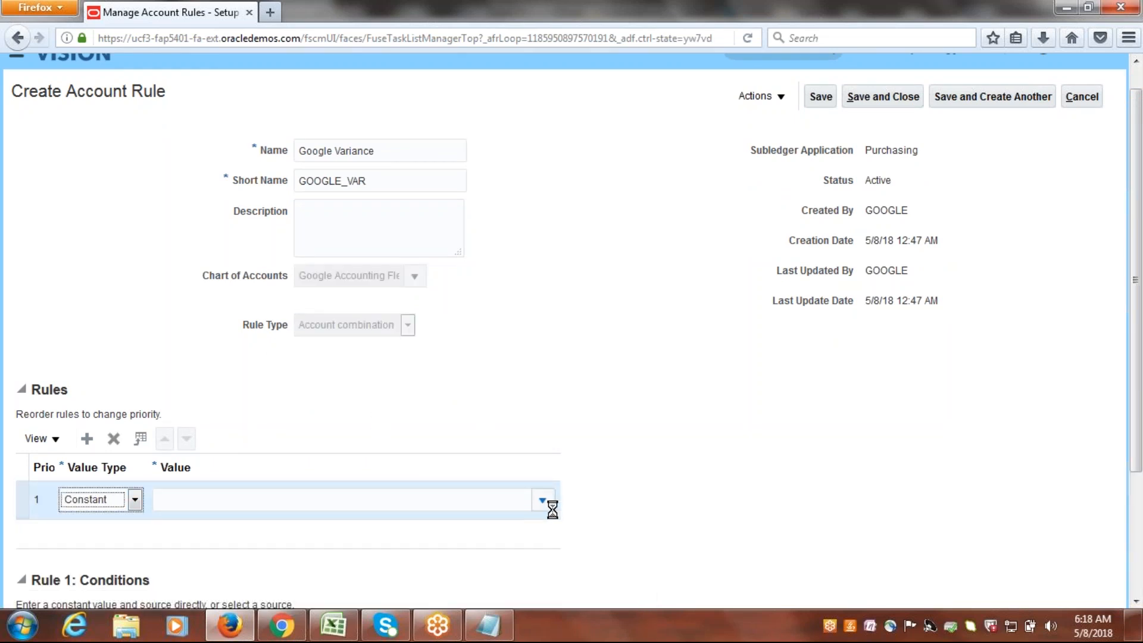
For the Google Variance rule's constant value, select company 1000 (Google Financial Services) and department 1000 (Finance).
{"action": "left_click", "coordinate": [316, 500]}
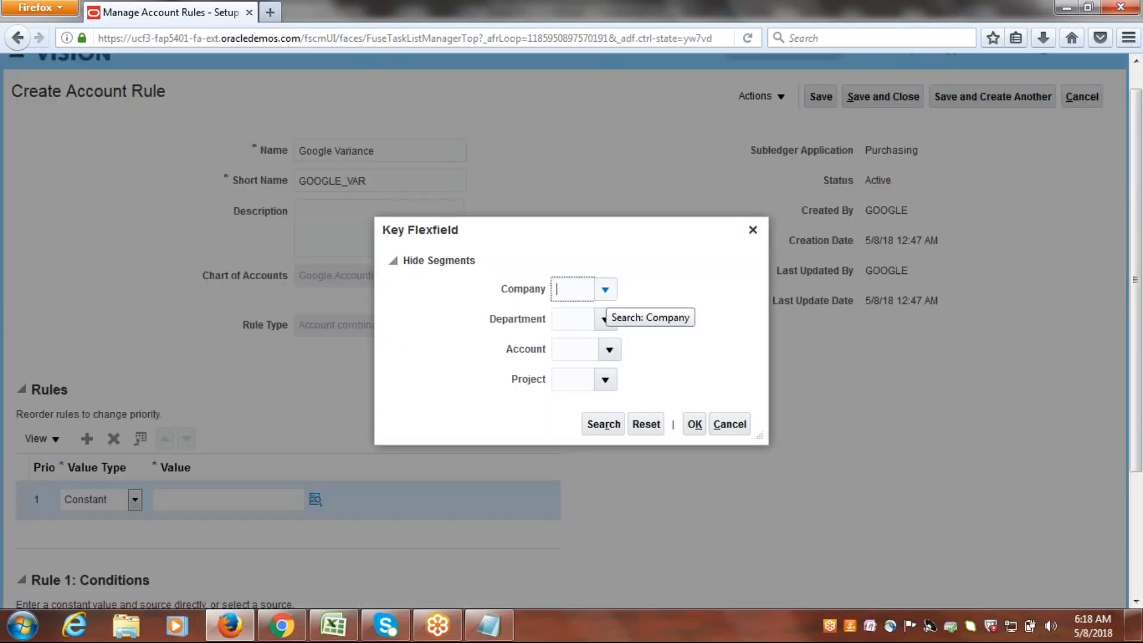
{"action": "left_click", "coordinate": [605, 290]}
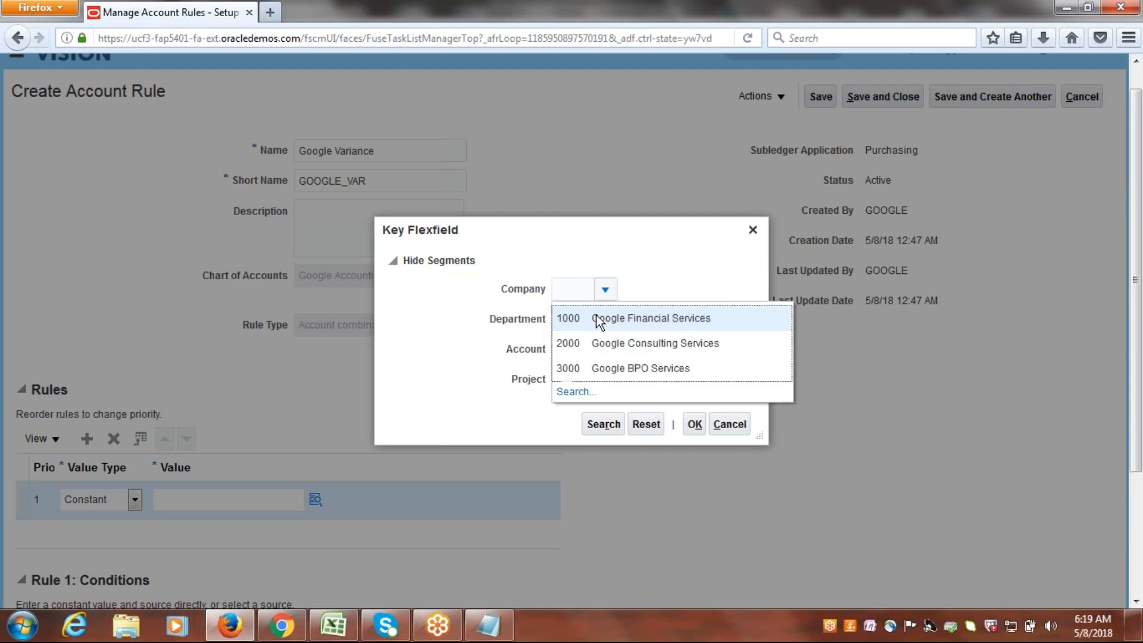
{"action": "left_click", "coordinate": [597, 316]}
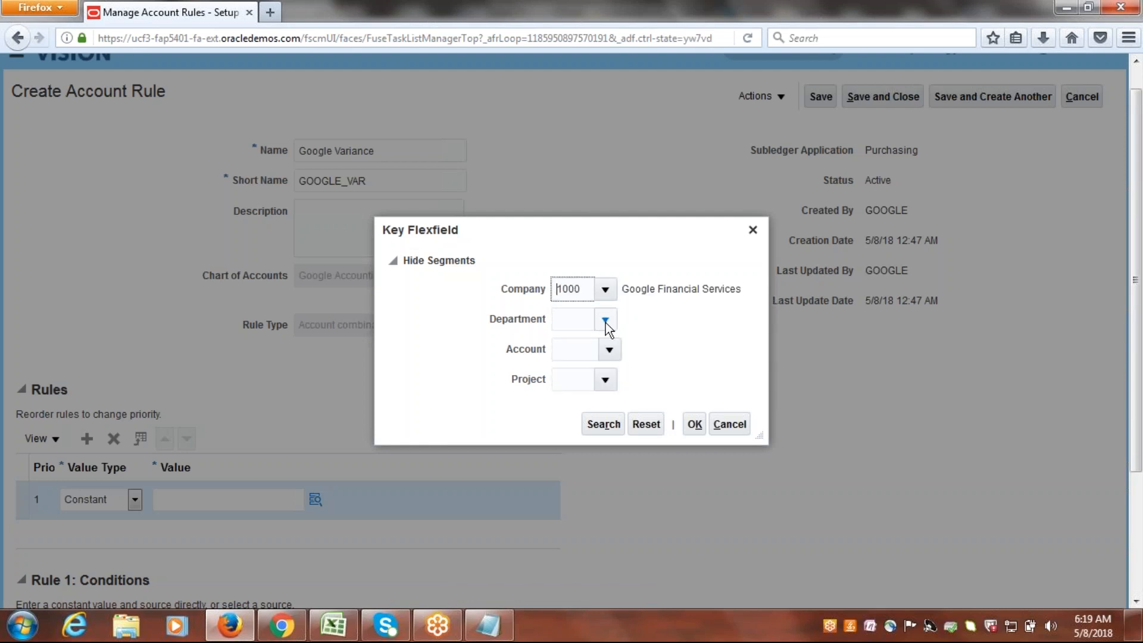
{"action": "left_click", "coordinate": [605, 320]}
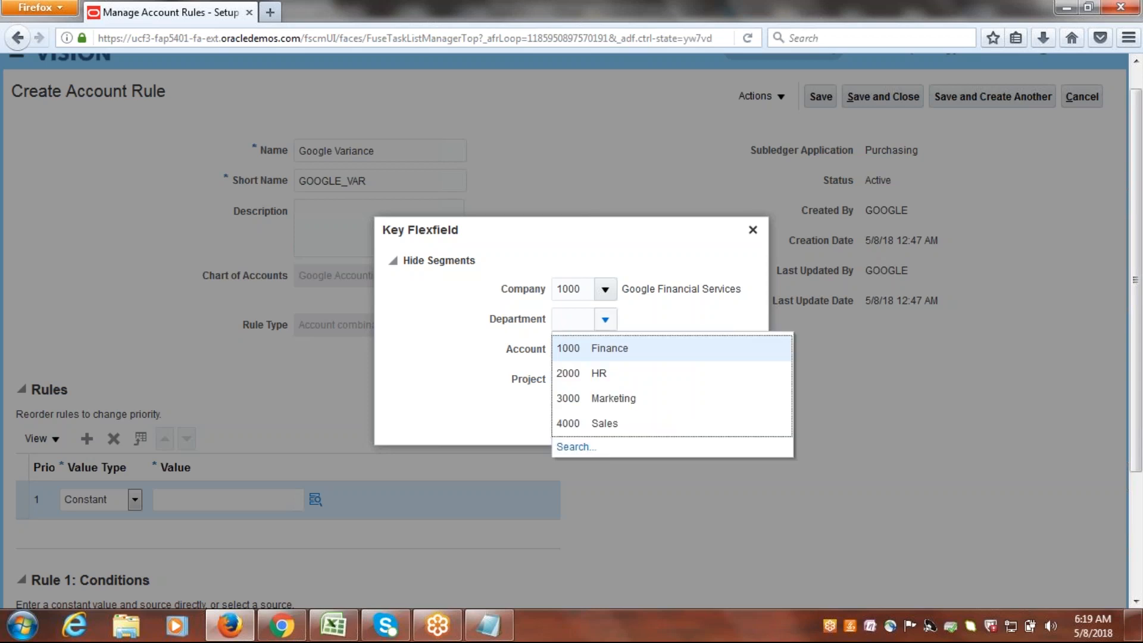
{"action": "left_click", "coordinate": [602, 341]}
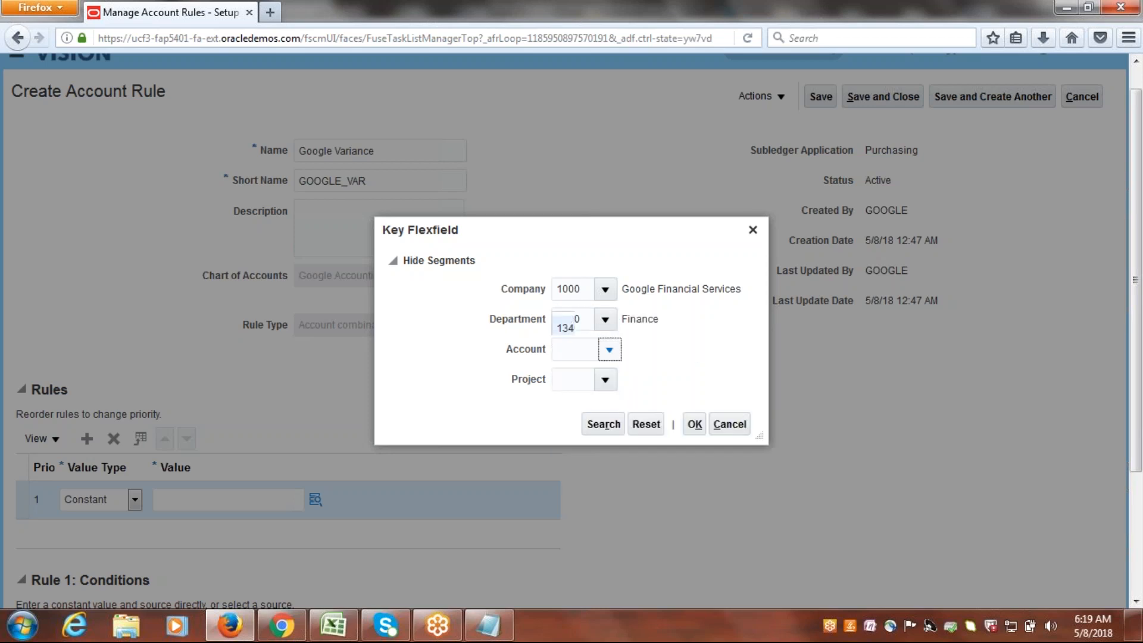
Search the account segment values by the description "Variance" and select 45553 (Variance).
{"action": "left_click", "coordinate": [572, 320]}
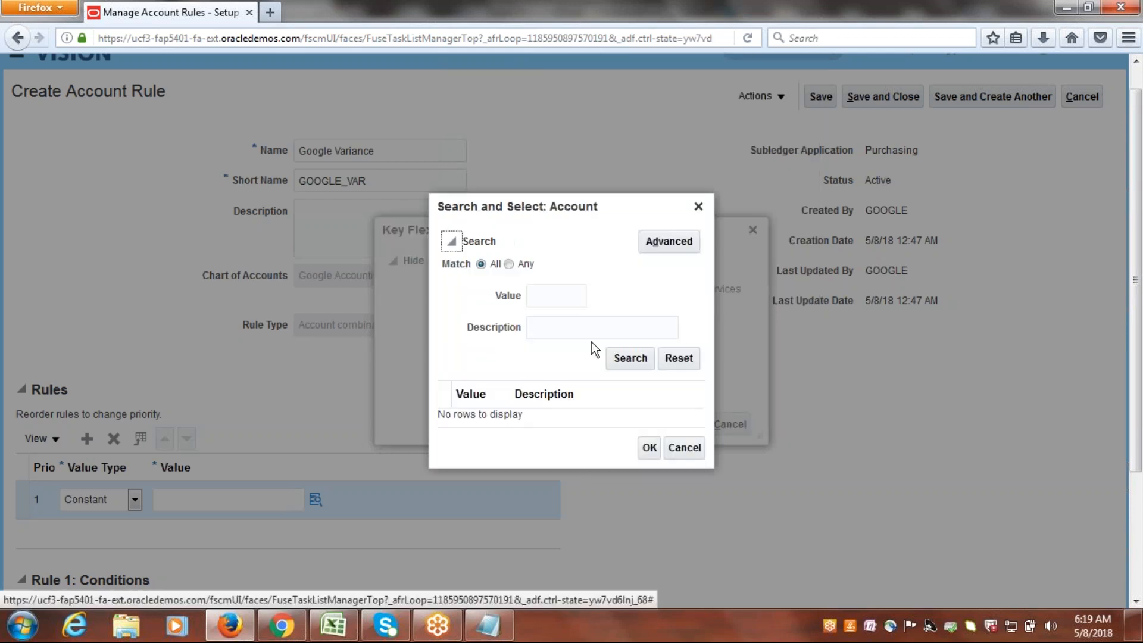
{"action": "left_click", "coordinate": [586, 327]}
{"action": "type", "text": "Variance"}
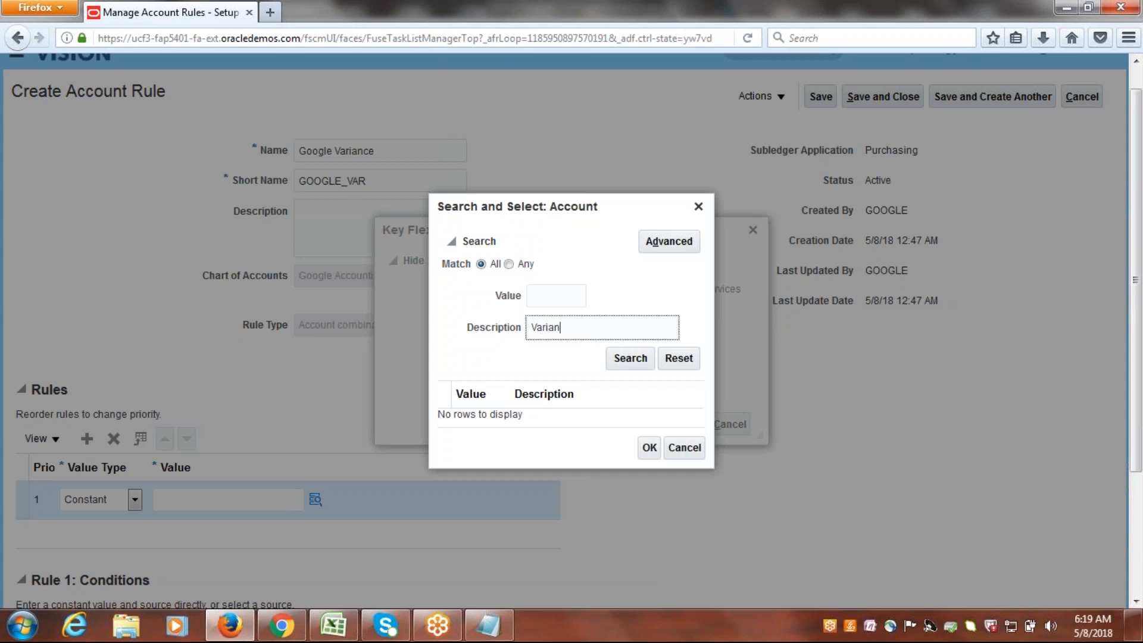
{"action": "key", "text": "Tab"}
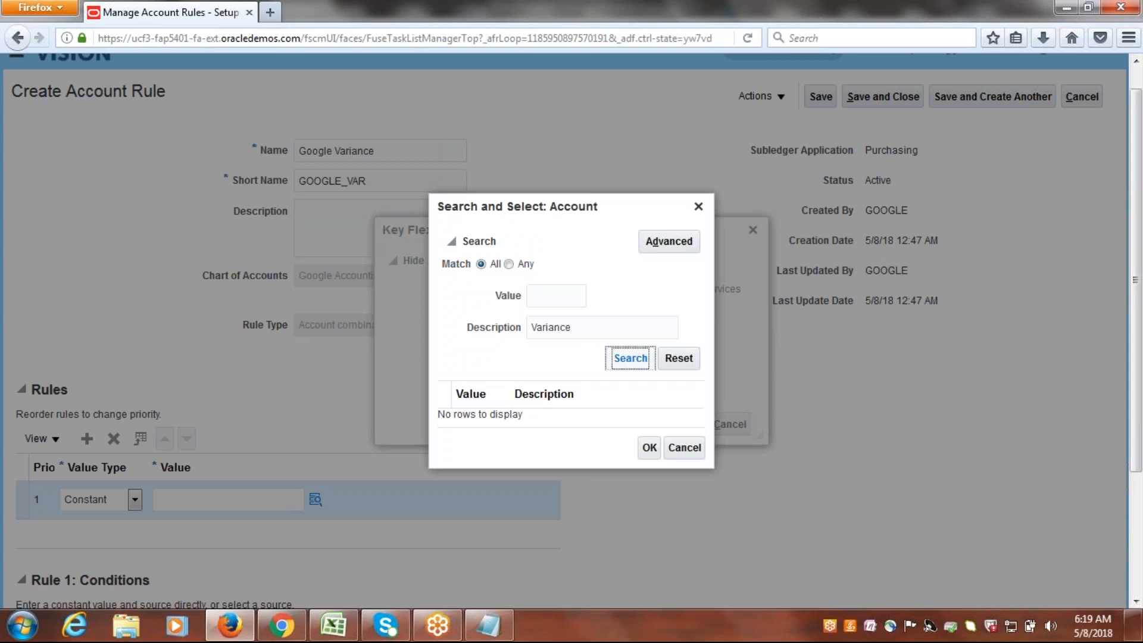
{"action": "key", "text": "Return"}
{"action": "left_click", "coordinate": [531, 415]}
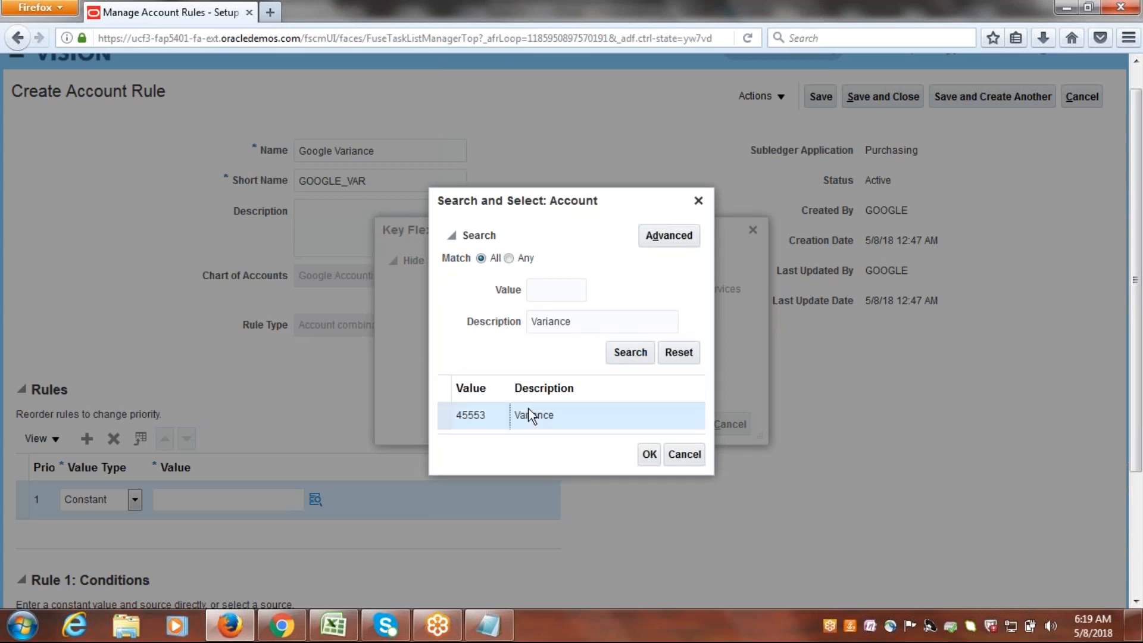
{"action": "double_click", "coordinate": [531, 415]}
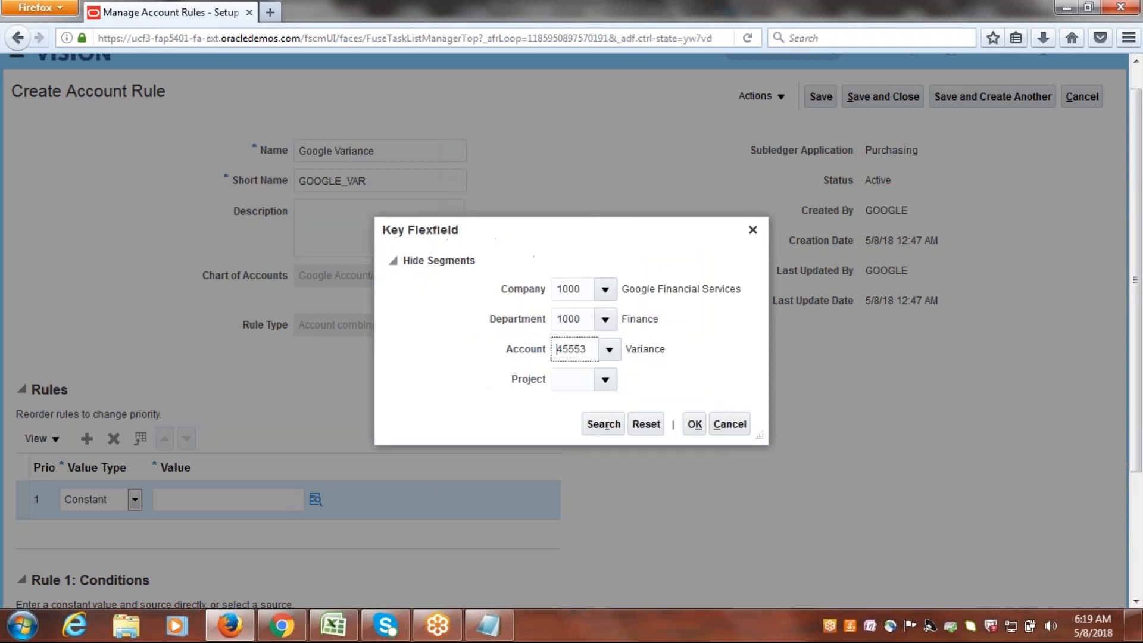
{"action": "left_click", "coordinate": [606, 380]}
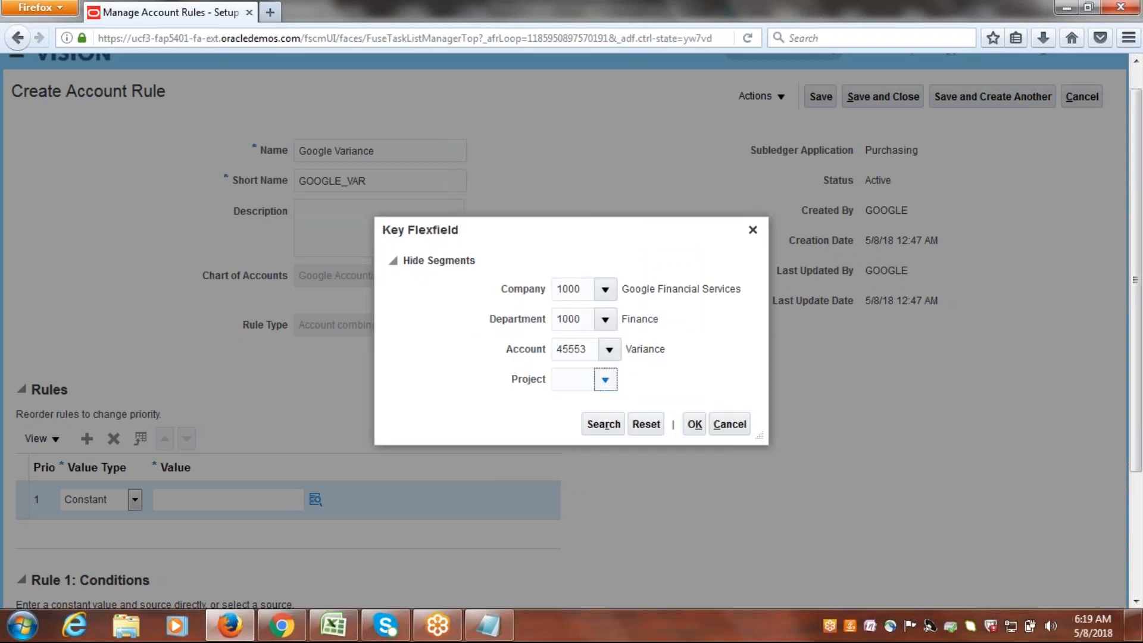
{"action": "left_click", "coordinate": [588, 411]}
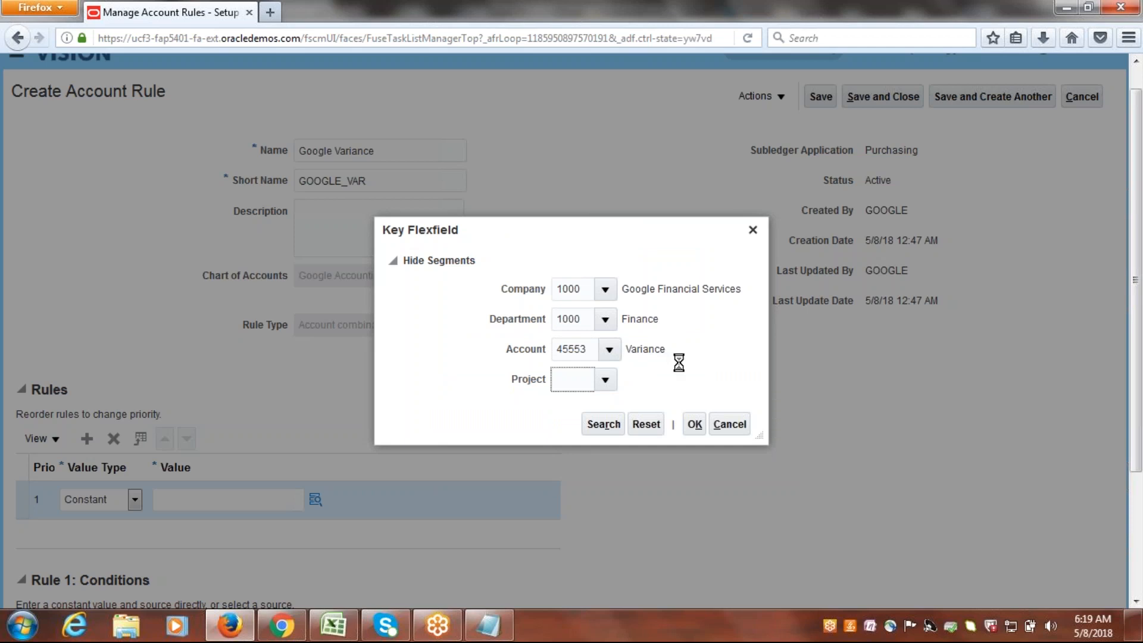
{"action": "left_click", "coordinate": [696, 423]}
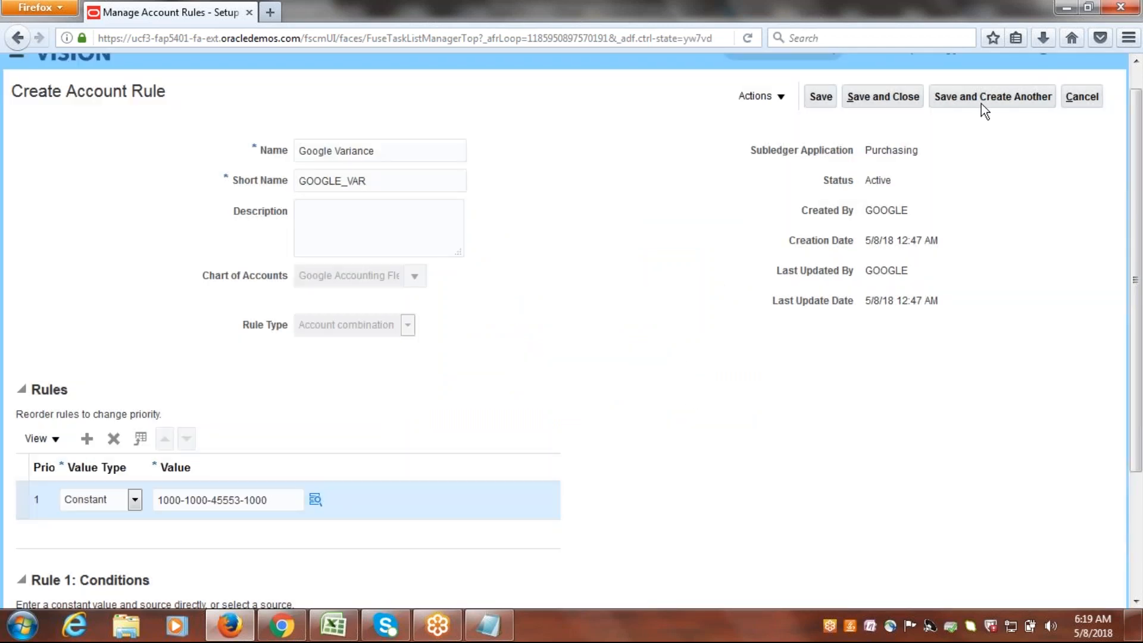
{"action": "left_click", "coordinate": [888, 97]}
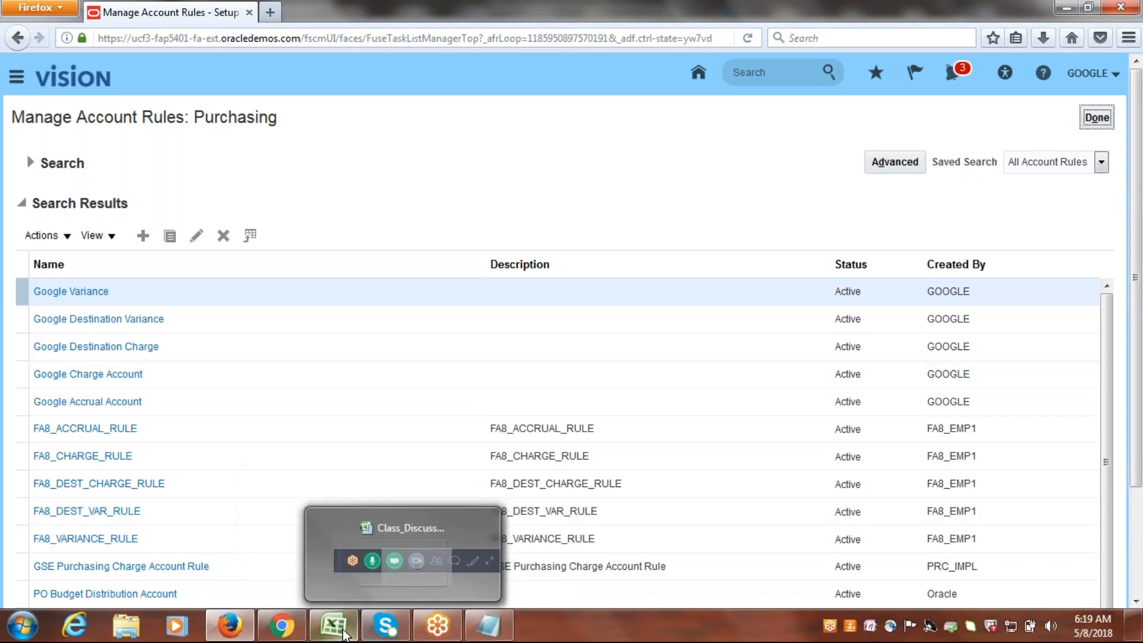
Switch to the Class_Discussions.xlsx workbook in Excel and check the Transaction Account Definition entry after Manage Account Rules in the P2P checklist.
{"action": "left_click", "coordinate": [333, 625]}
{"action": "left_click", "coordinate": [187, 291]}
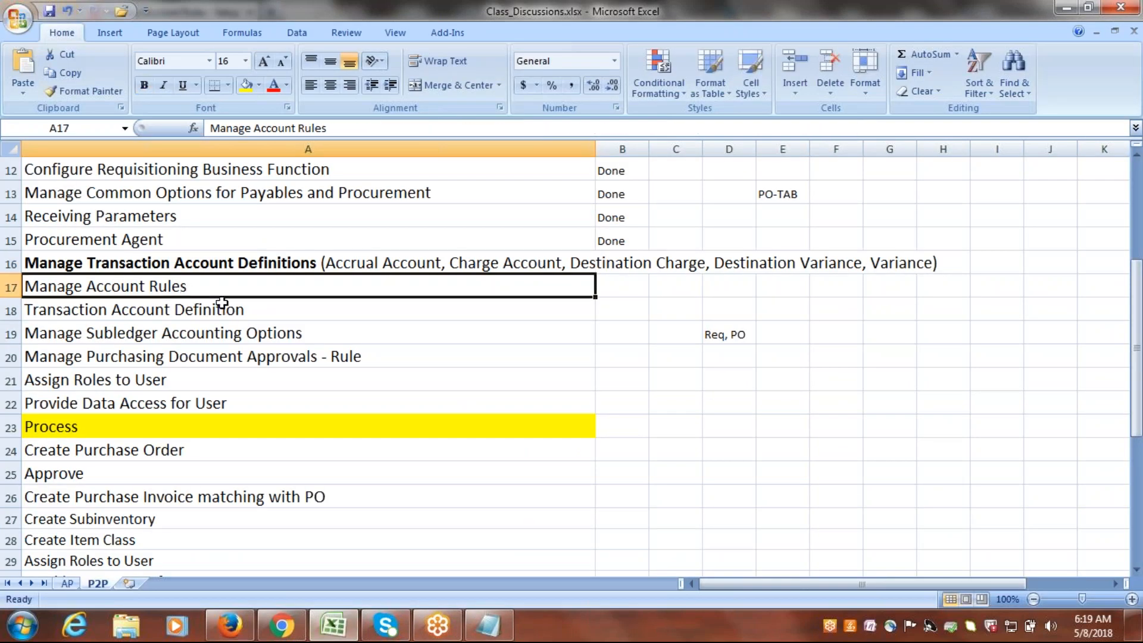
{"action": "double_click", "coordinate": [233, 305]}
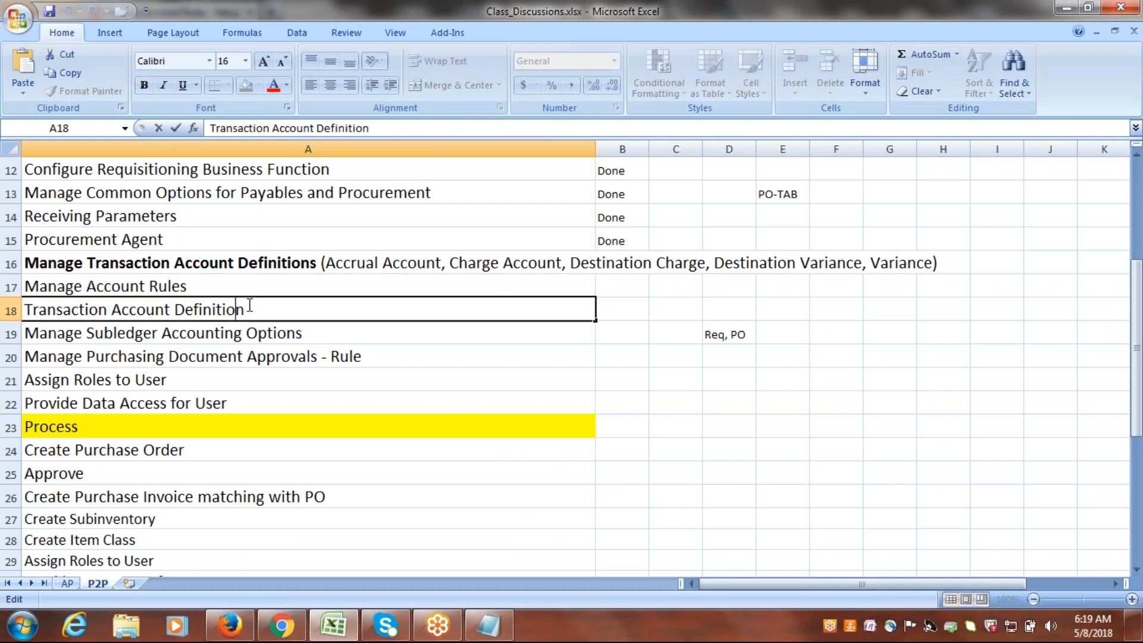
{"action": "key", "text": "shift+Right"}
{"action": "key", "text": "shift+Left"}
{"action": "key", "text": "shift+Left"}
{"action": "key", "text": "shift+Left"}
{"action": "key", "text": "shift+Left"}
{"action": "key", "text": "shift+Left"}
{"action": "key", "text": "shift+Left"}
{"action": "key", "text": "shift+Left"}
{"action": "key", "text": "shift+Left"}
{"action": "key", "text": "shift+Left"}
{"action": "key", "text": "shift+Left"}
{"action": "key", "text": "shift+Left"}
{"action": "key", "text": "shift+Left"}
{"action": "key", "text": "shift+Left"}
{"action": "key", "text": "shift+Left"}
{"action": "key", "text": "shift+Left"}
{"action": "key", "text": "shift+Left"}
{"action": "key", "text": "shift+Left"}
{"action": "key", "text": "shift+Left"}
{"action": "key", "text": "shift+Left"}
{"action": "key", "text": "shift+Left"}
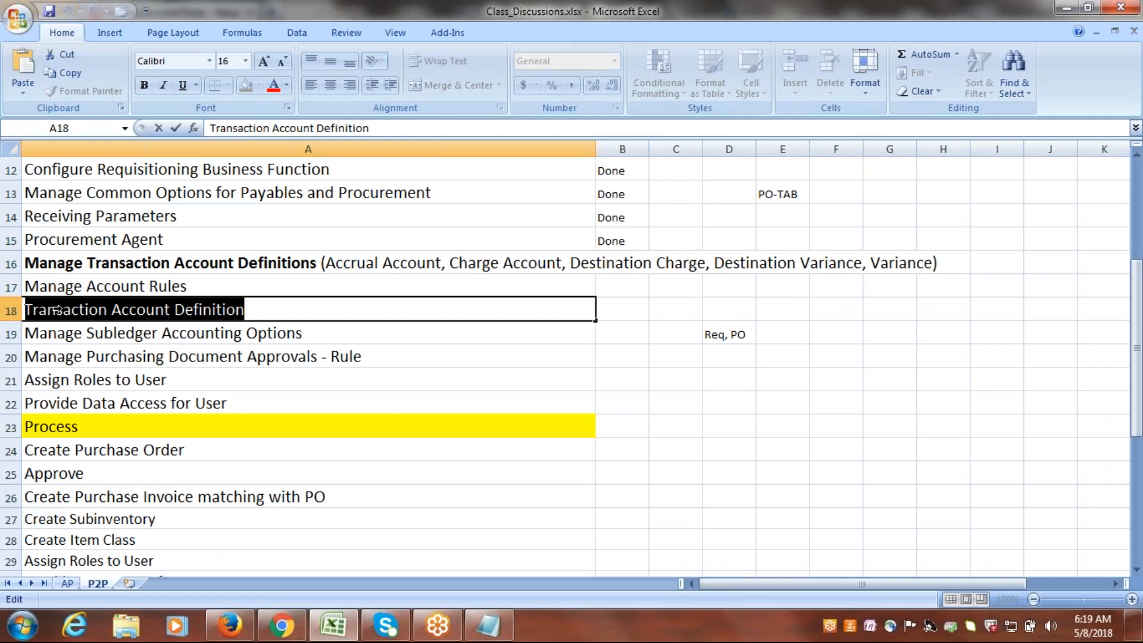
{"action": "key", "text": "alt+Tab"}
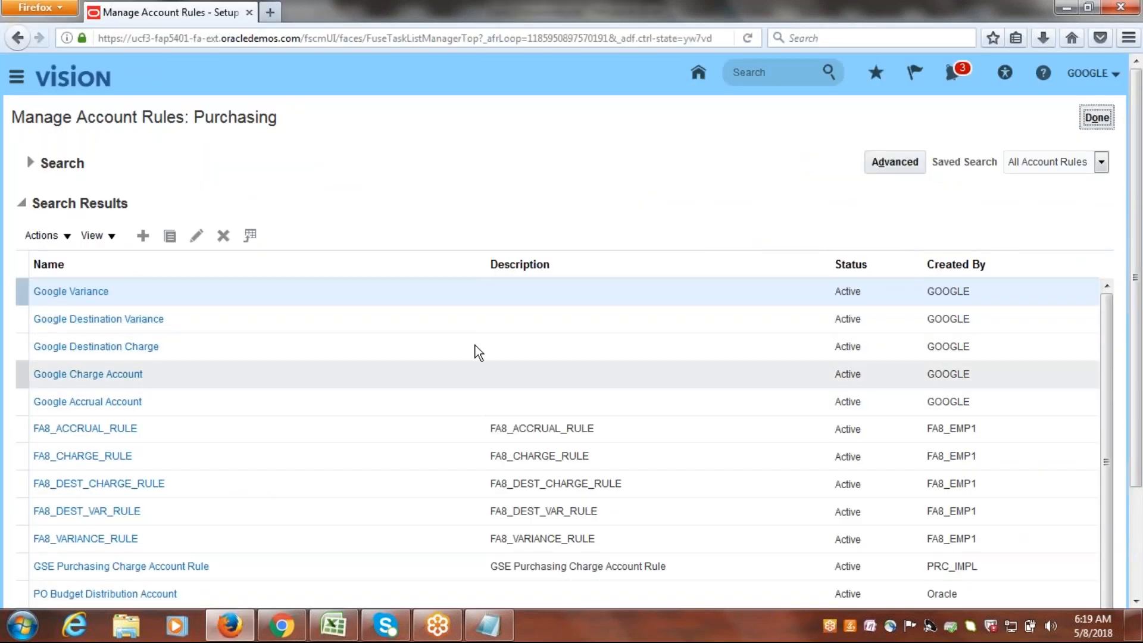
Leave the account rules page, examine the Purchasing transaction account types, and return to the Google Implementation Project task list.
{"action": "left_click", "coordinate": [1097, 117]}
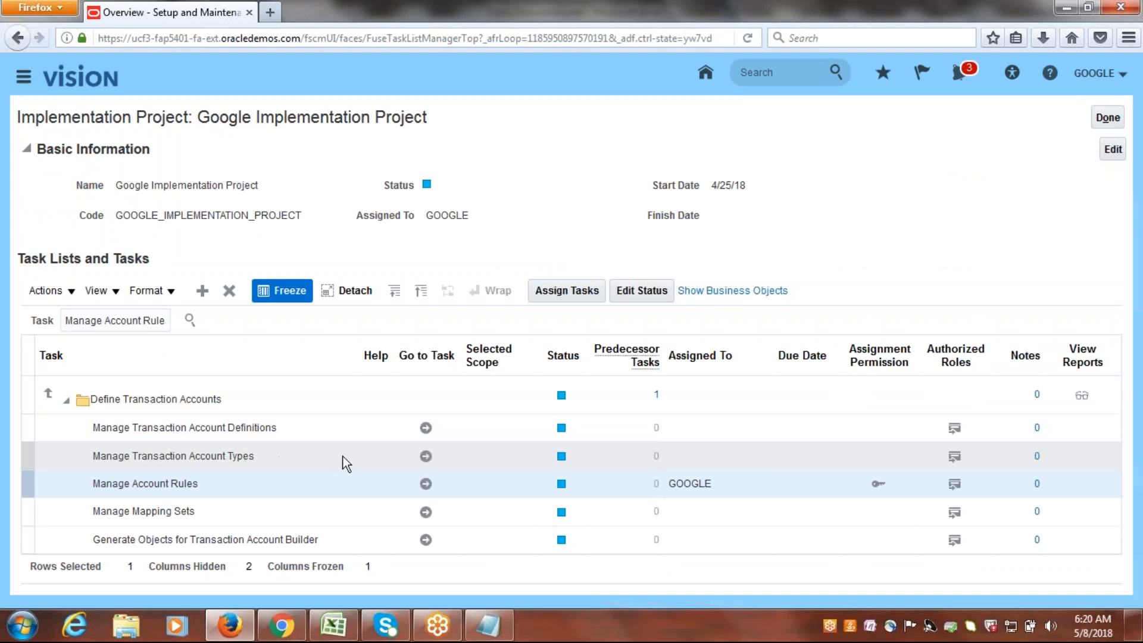
{"action": "left_click", "coordinate": [426, 457]}
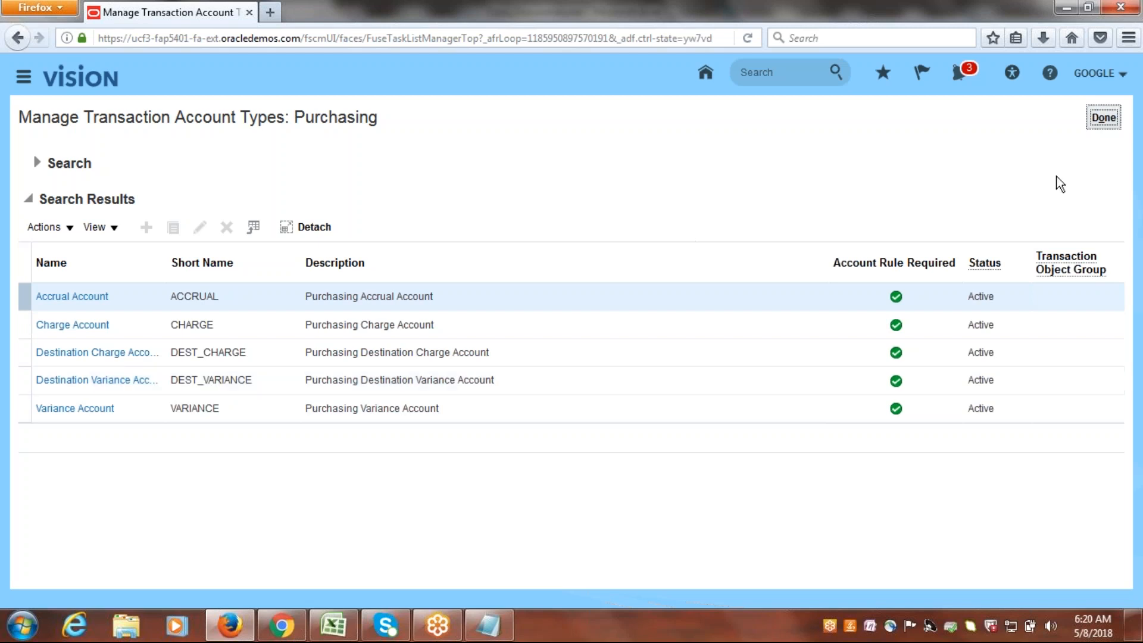
{"action": "left_click", "coordinate": [1104, 117]}
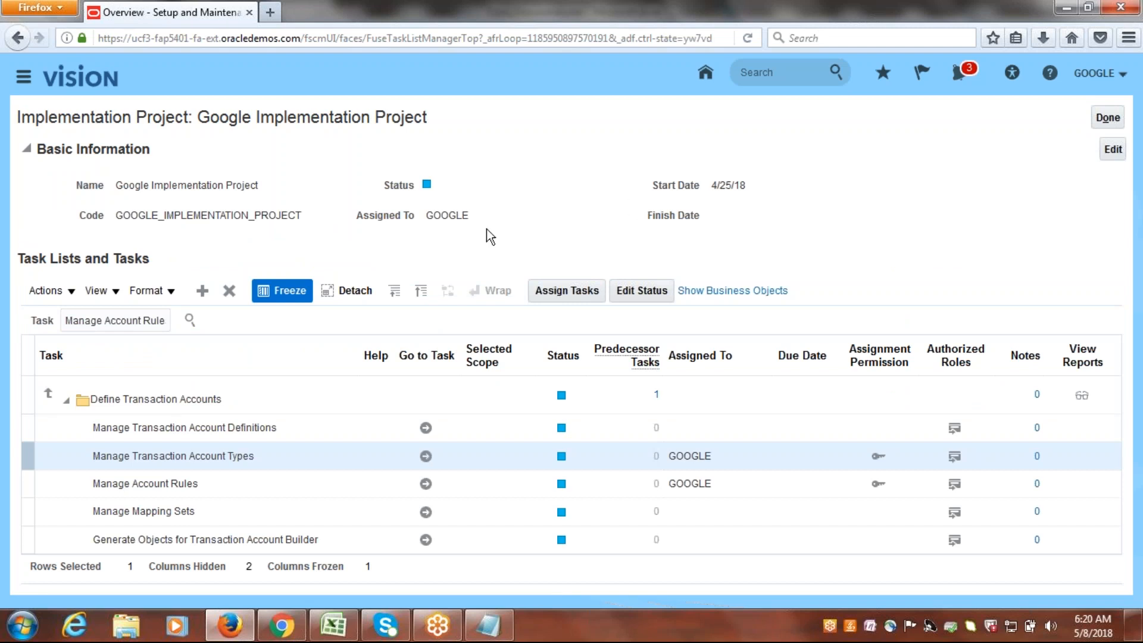
Switch back to the Excel checklist and review the Manage Account Rules and Transaction Account Definition rows.
{"action": "key", "text": "alt+Tab"}
{"action": "left_click", "coordinate": [191, 288]}
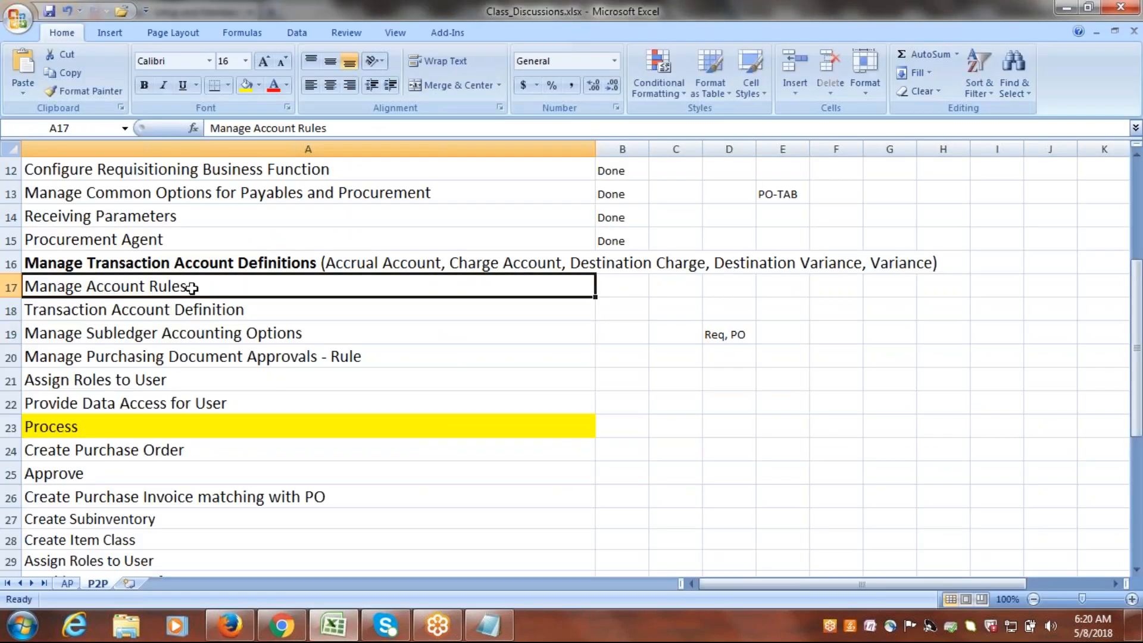
{"action": "left_click", "coordinate": [114, 312]}
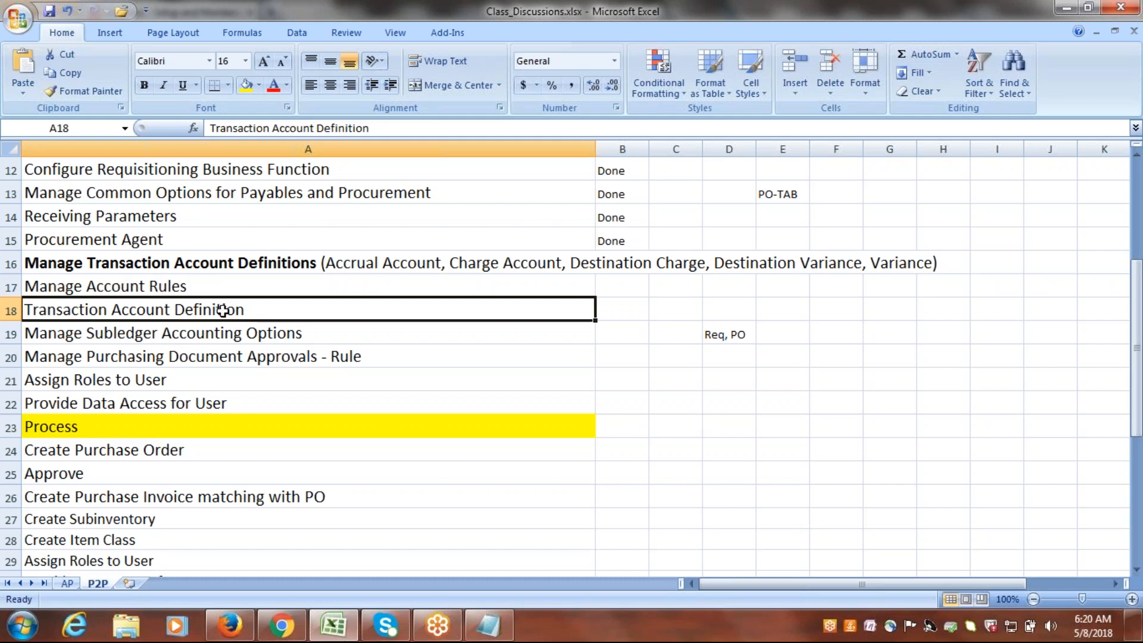
Switch to Oracle Fusion in Firefox, open the Manage Transaction Account Definitions task for Purchasing, and start a new definition.
{"action": "left_click", "coordinate": [230, 625]}
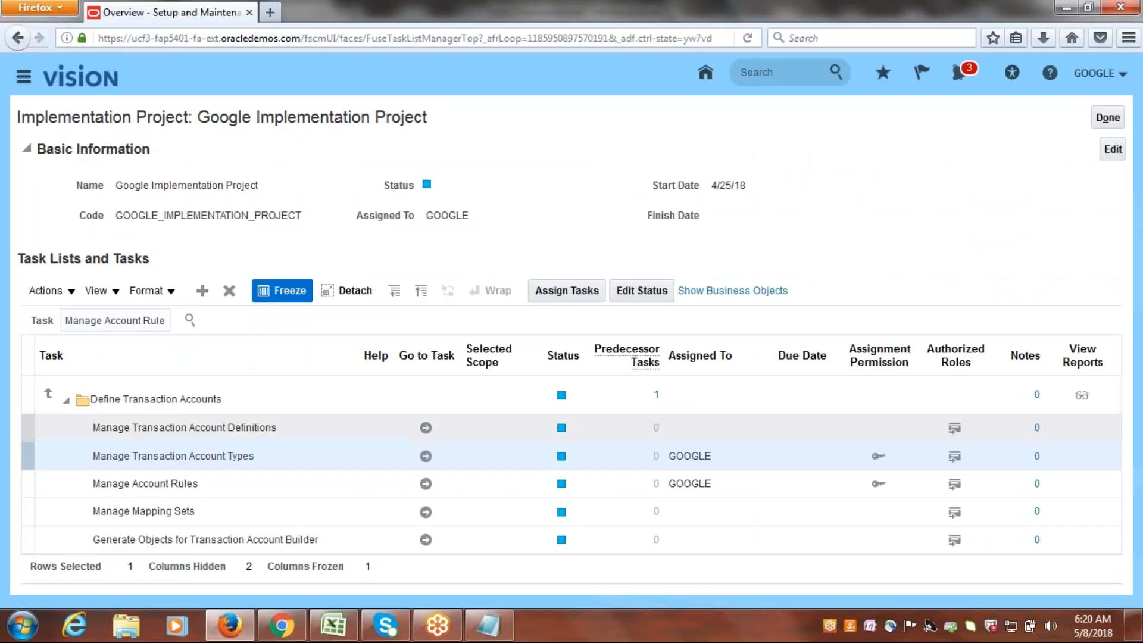
{"action": "left_click", "coordinate": [213, 428]}
{"action": "left_click", "coordinate": [425, 428]}
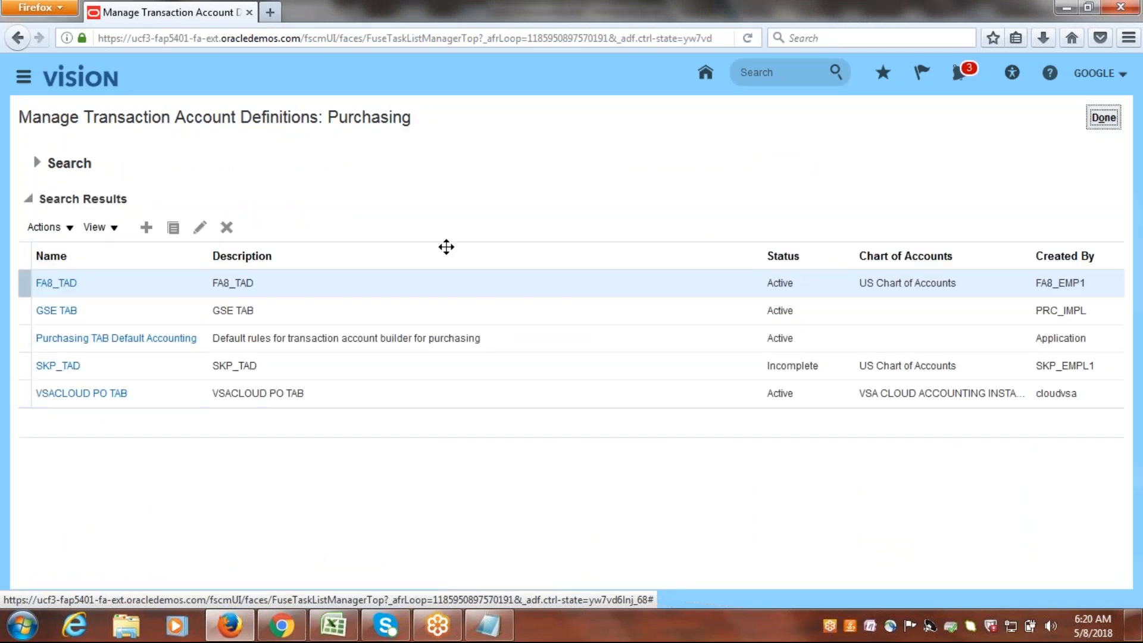
{"action": "left_click", "coordinate": [146, 228]}
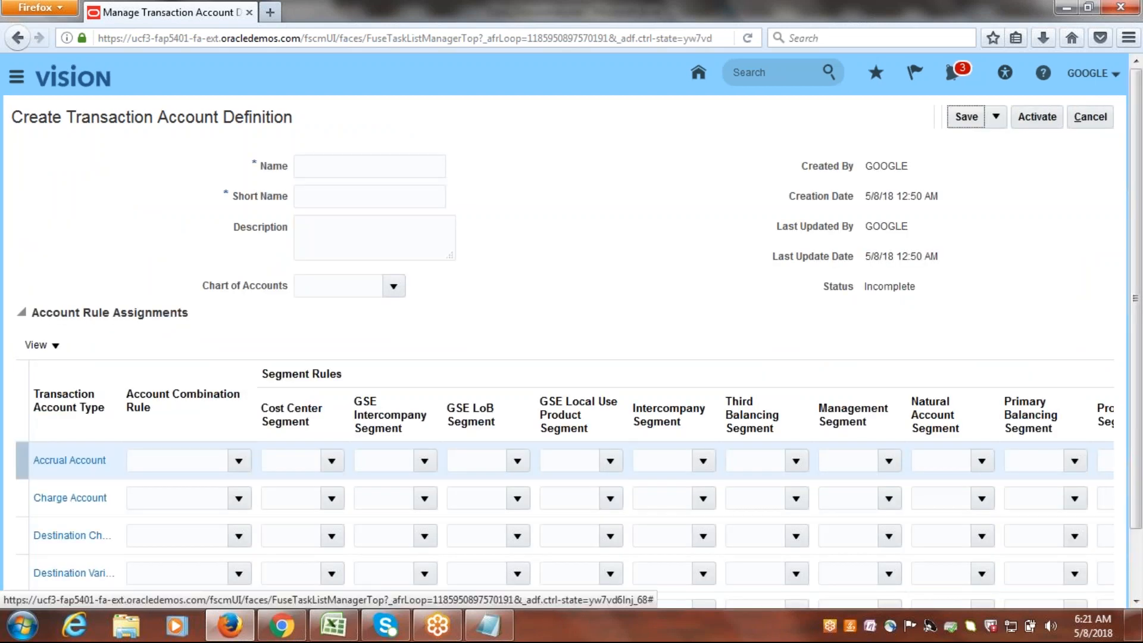
Name the transaction account definition Google PO TAB and give it the short name GOOGLE_PO_TAB.
{"action": "left_click", "coordinate": [373, 169]}
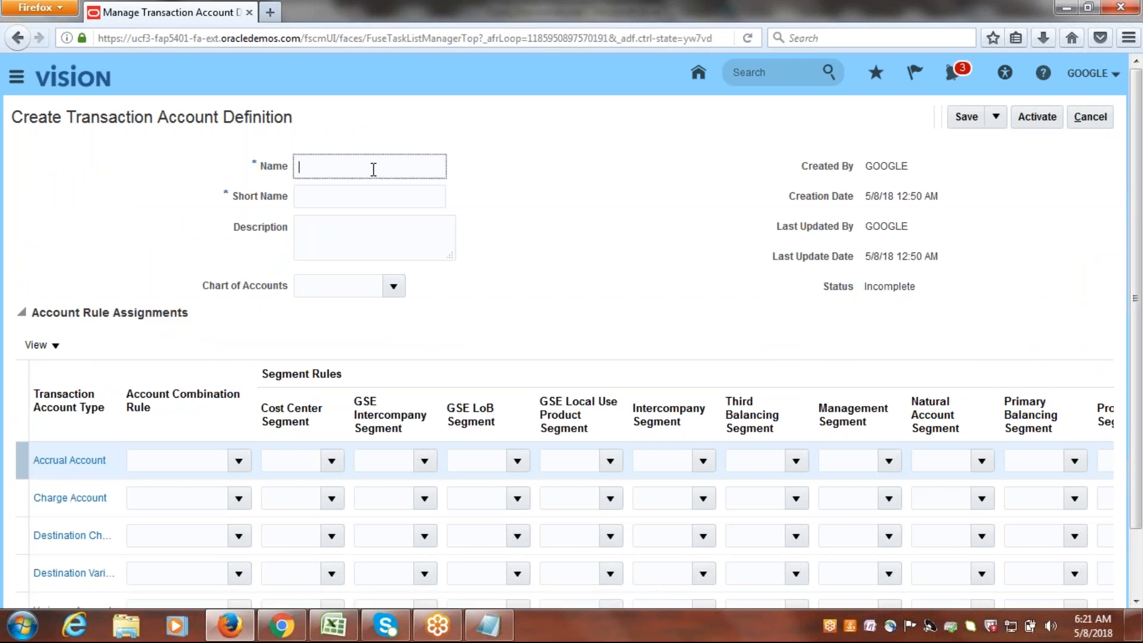
{"action": "type", "text": "Google"}
{"action": "left_click_drag", "start_coordinate": [66, 118], "coordinate": [293, 118]}
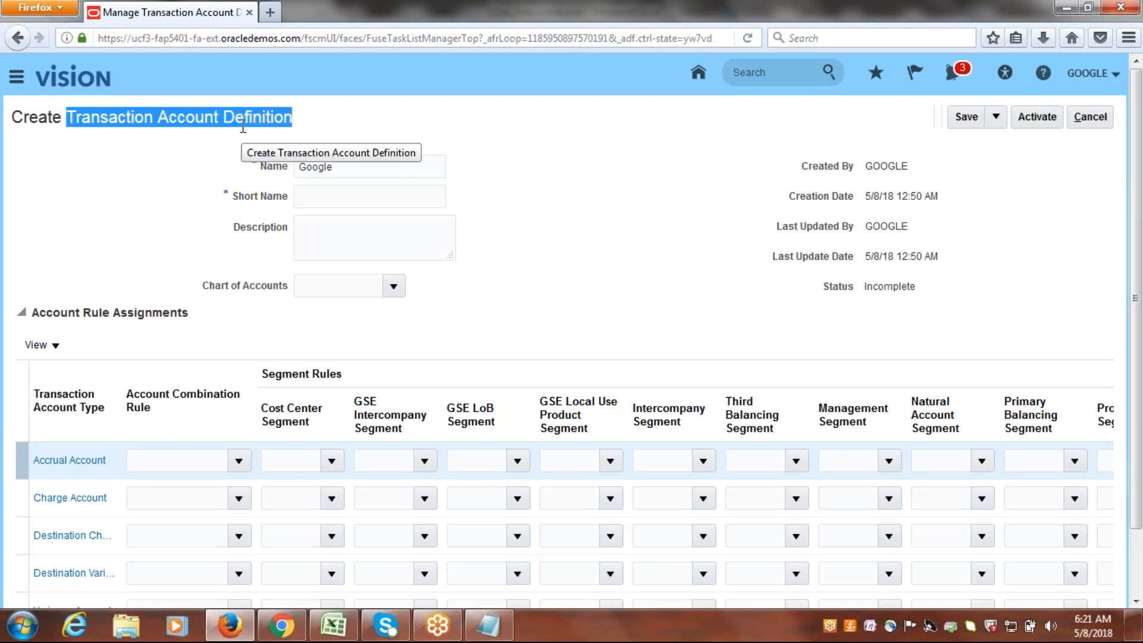
{"action": "left_click", "coordinate": [243, 126]}
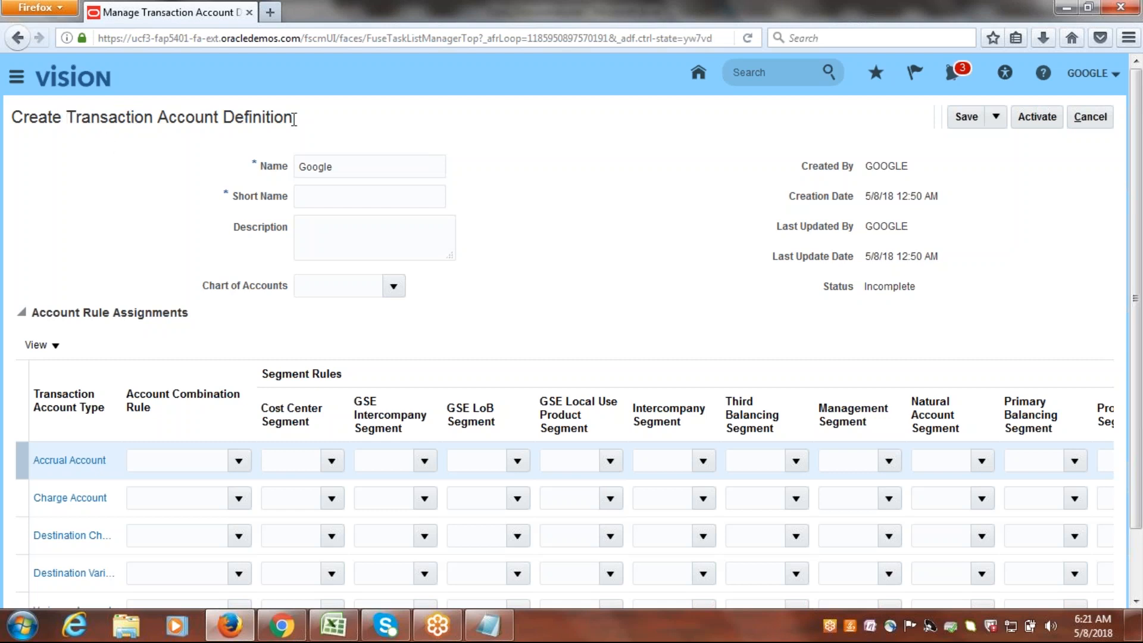
{"action": "left_click", "coordinate": [376, 169]}
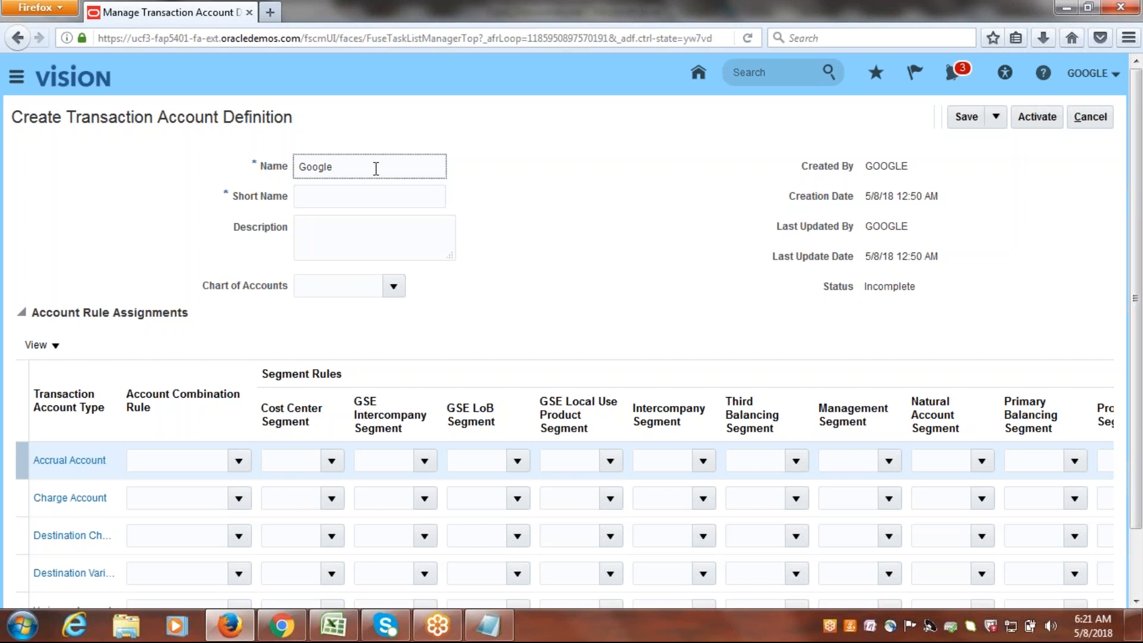
{"action": "type", "text": "PO TAB"}
{"action": "left_click", "coordinate": [361, 196]}
{"action": "type", "text": "GOOGLE_"}
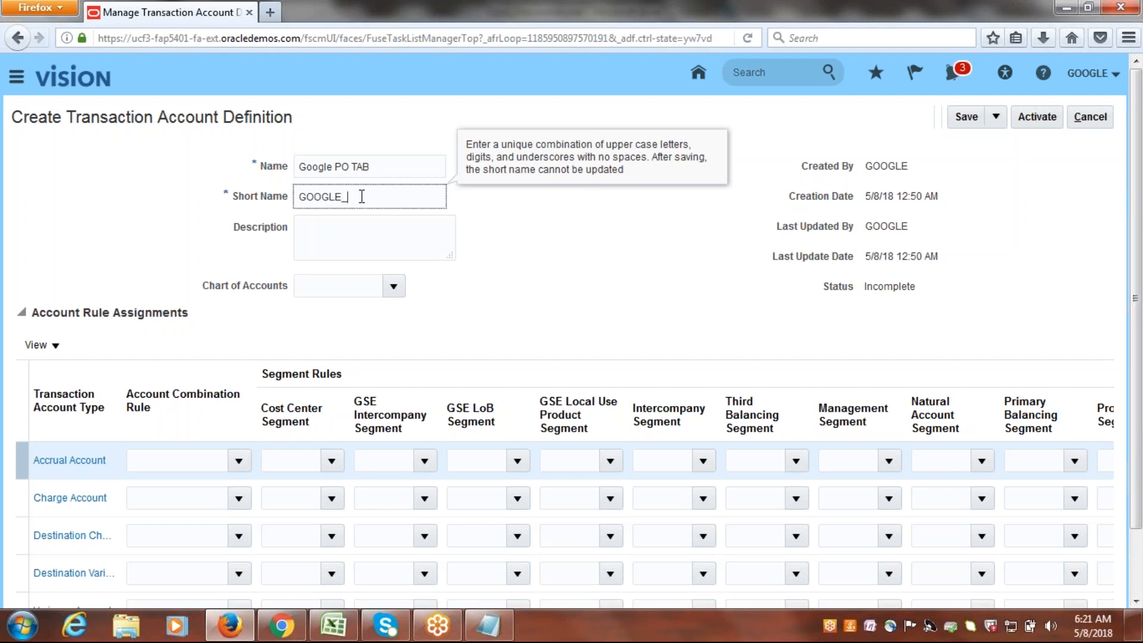
{"action": "type", "text": "PO_TAB"}
{"action": "key", "text": "Tab"}
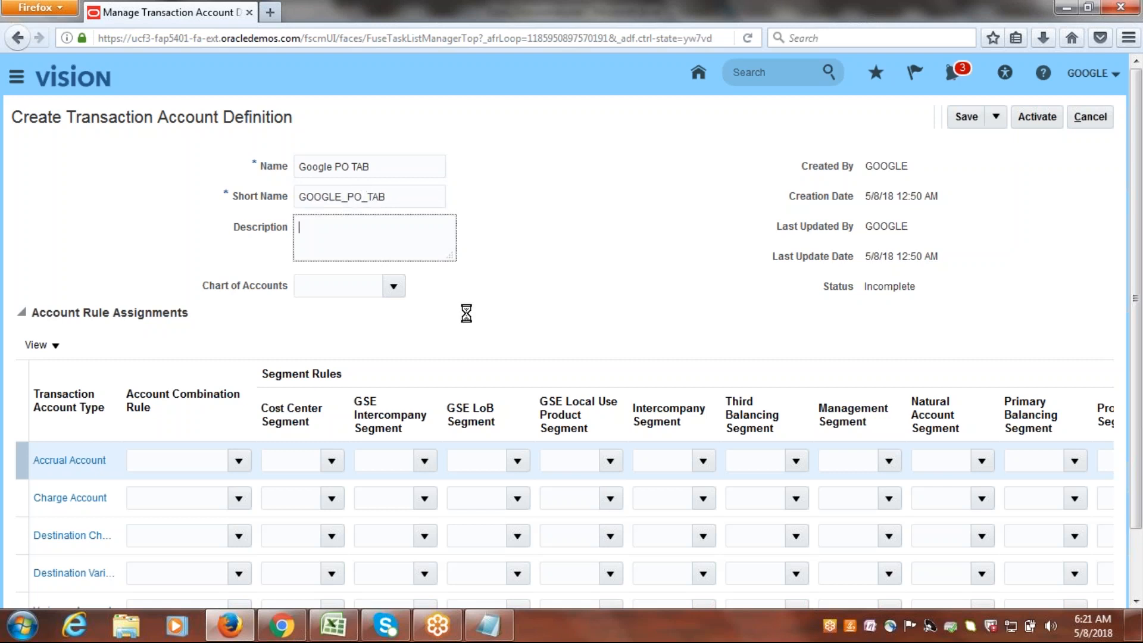
Set the definition's chart of accounts to Google Accounting Flexfield.
{"action": "left_click", "coordinate": [395, 288]}
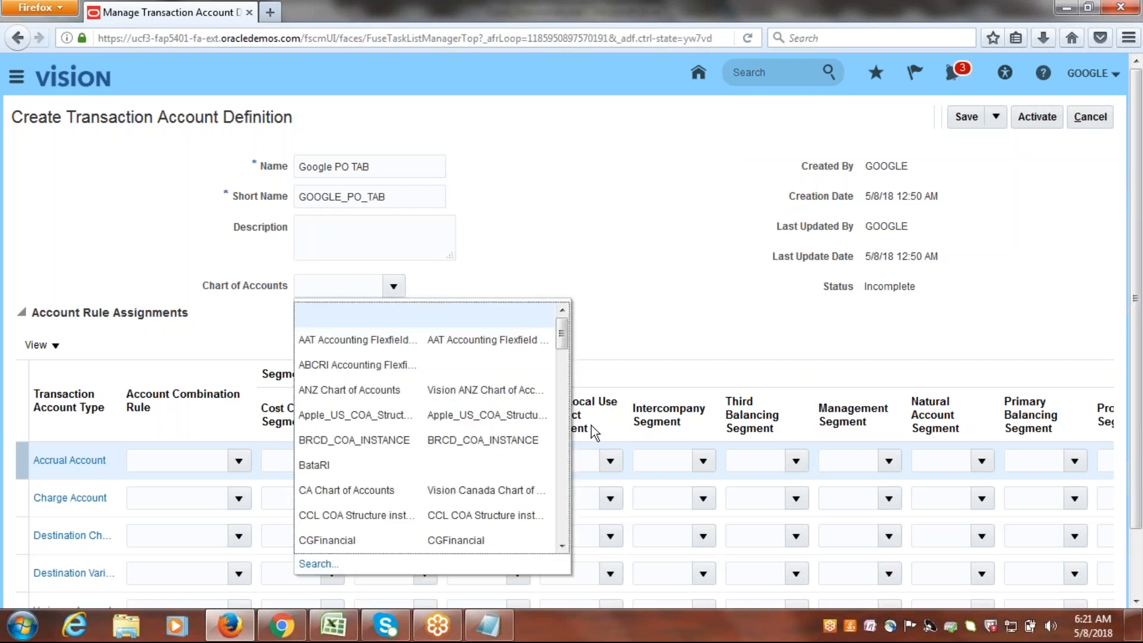
{"action": "left_click_drag", "start_coordinate": [561, 332], "coordinate": [573, 402]}
{"action": "left_click", "coordinate": [407, 459]}
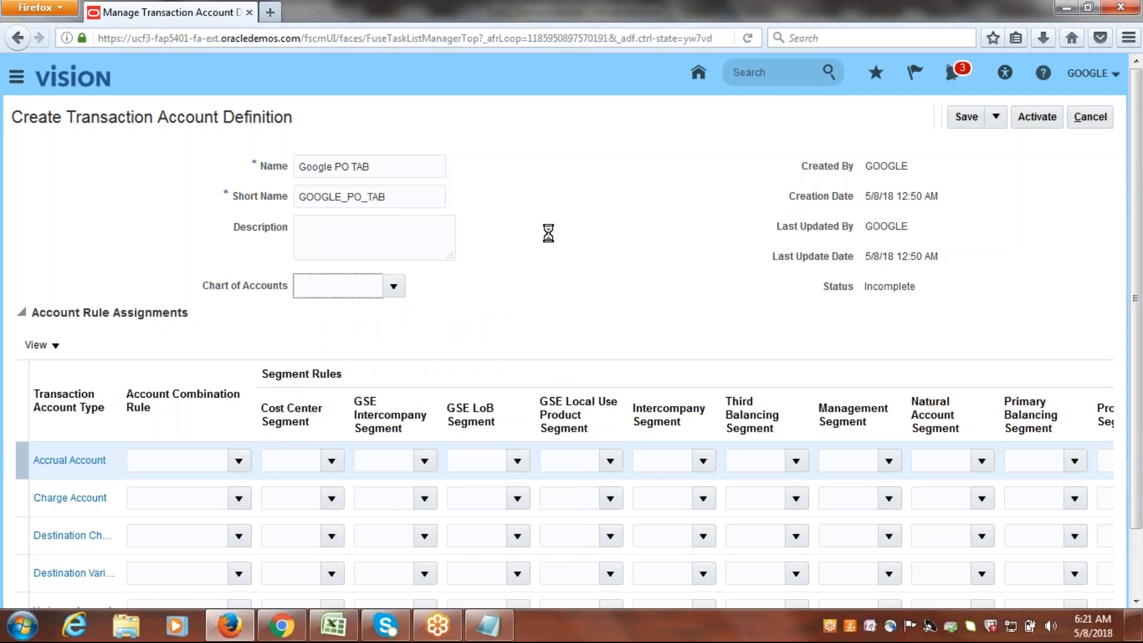
Assign the Google Accrual Account combination rule to Accrual Account and the Google Charge Account rule to Charge Account.
{"action": "scroll", "coordinate": [184, 549], "scroll_direction": "down", "scroll_amount": 1}
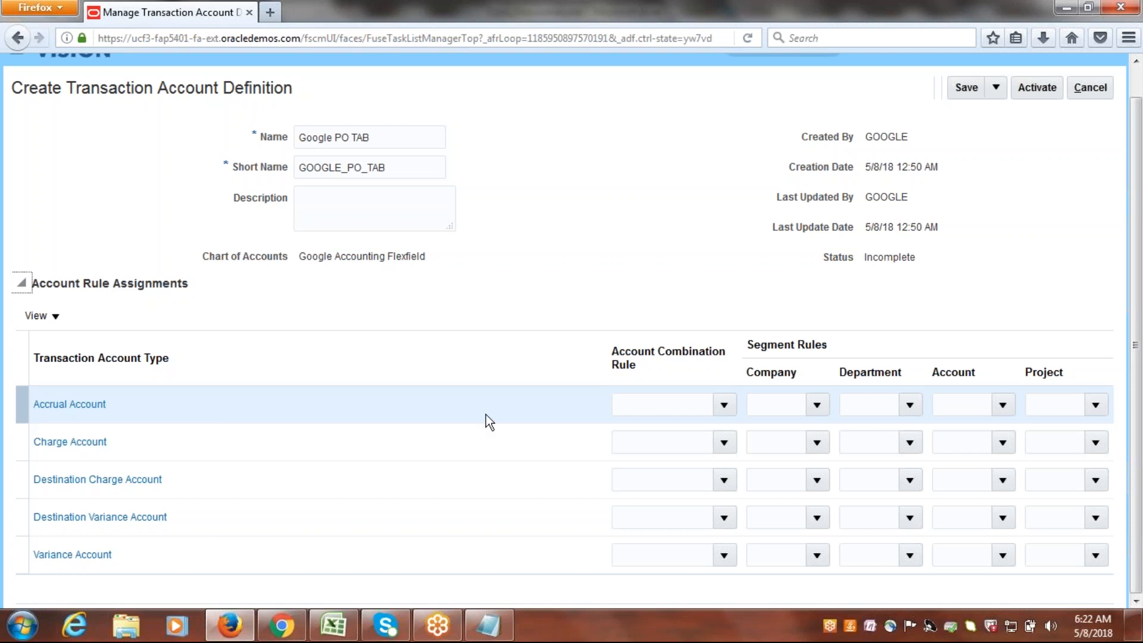
{"action": "left_click", "coordinate": [722, 406]}
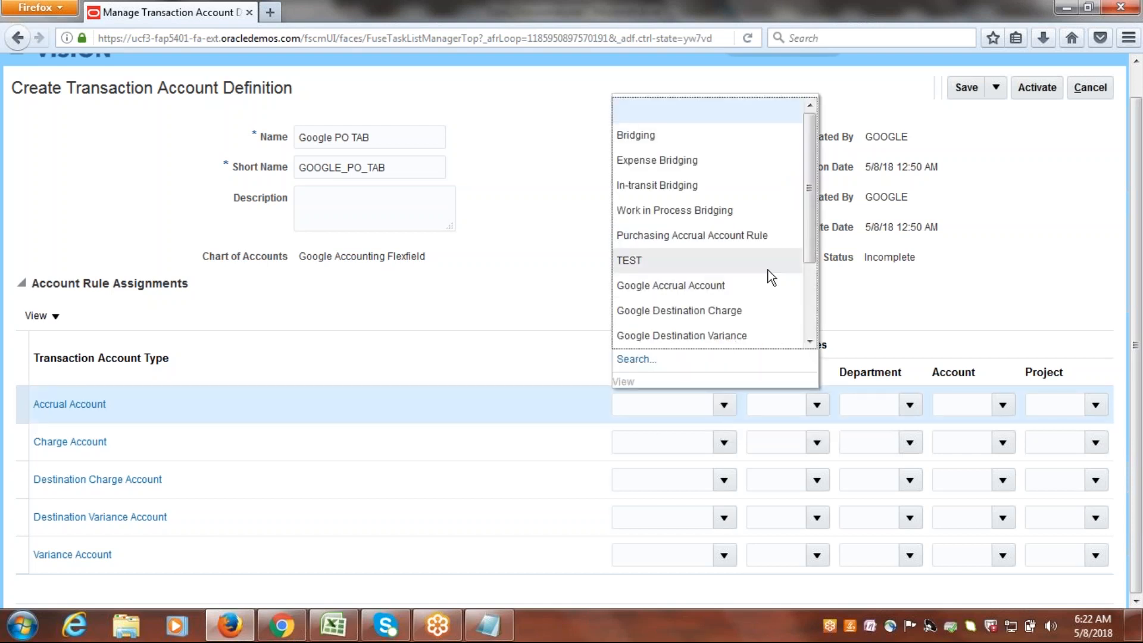
{"action": "left_click", "coordinate": [680, 286]}
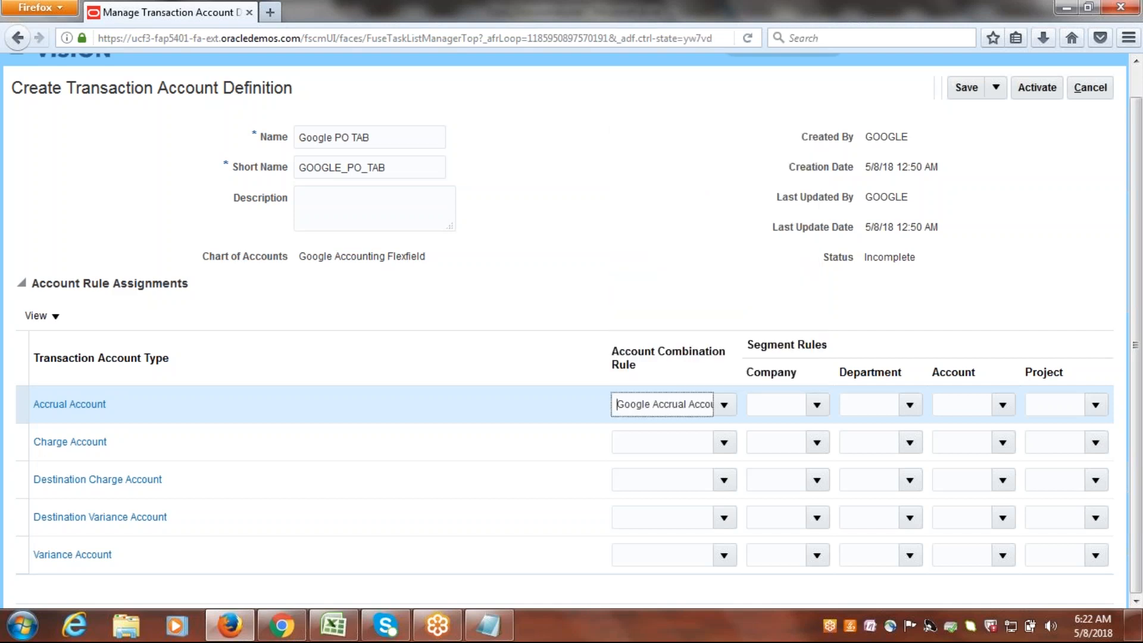
{"action": "left_click", "coordinate": [724, 442]}
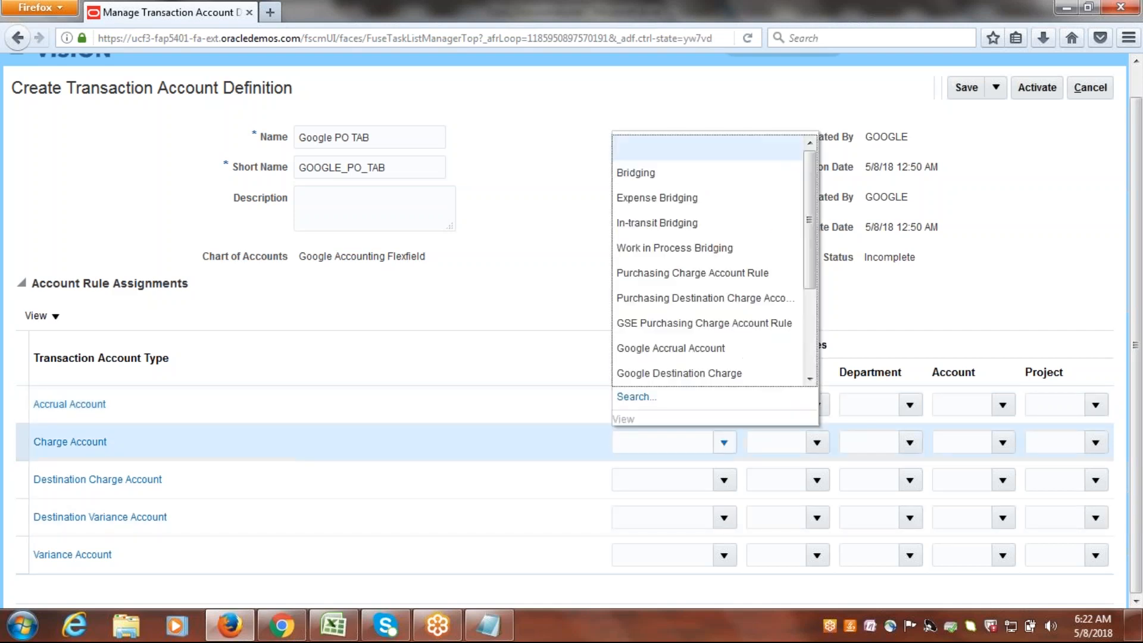
{"action": "left_click_drag", "start_coordinate": [812, 233], "coordinate": [807, 305]}
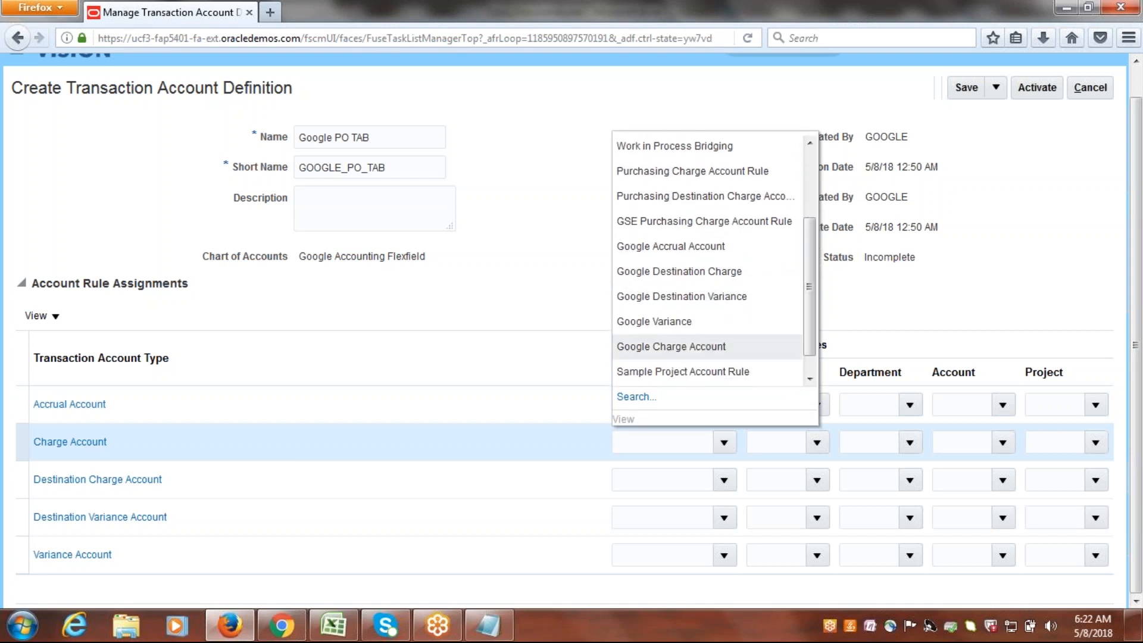
{"action": "left_click", "coordinate": [678, 346]}
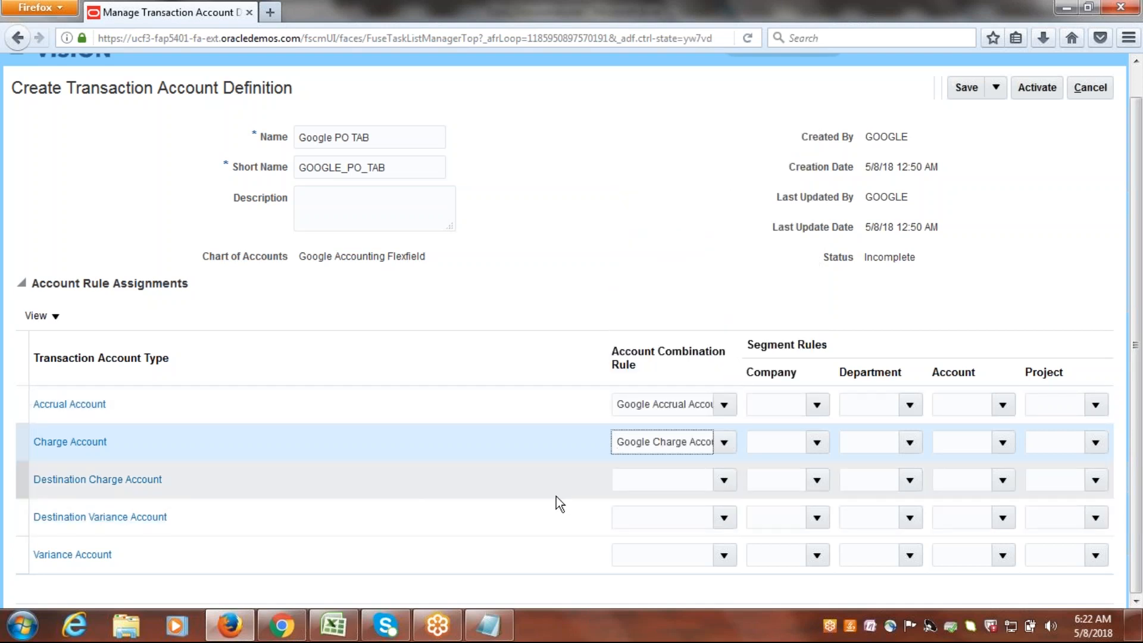
Assign the Google Destination Charge, Google Destination Variance and Google Variance combination rules to the matching Destination Charge, Destination Variance and Variance account types.
{"action": "left_click", "coordinate": [723, 482]}
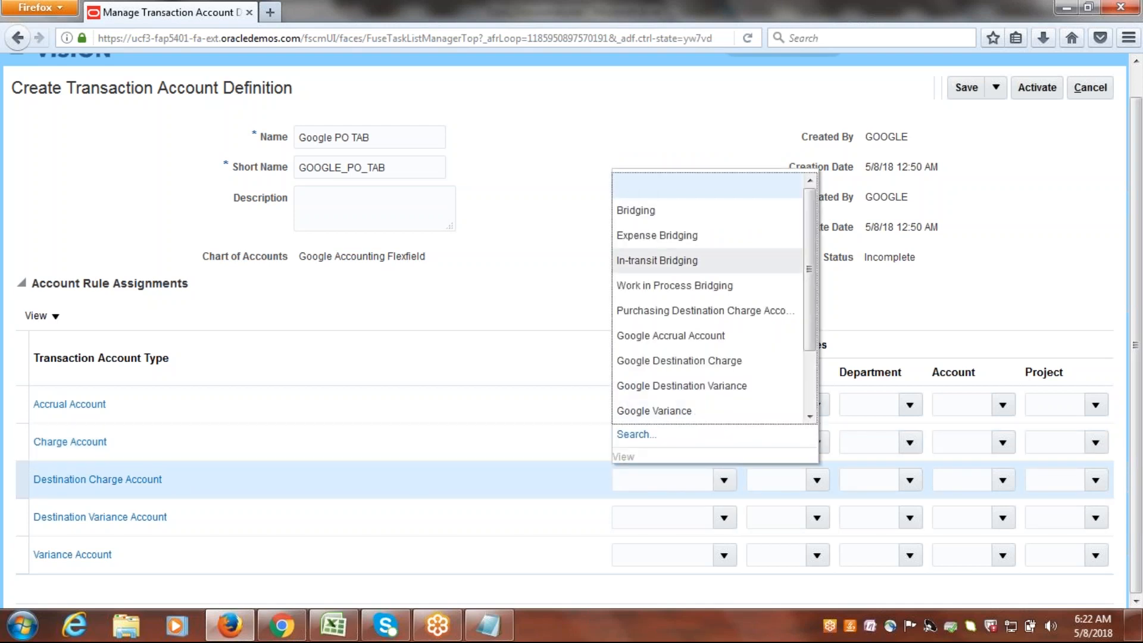
{"action": "left_click_drag", "start_coordinate": [813, 251], "coordinate": [823, 322]}
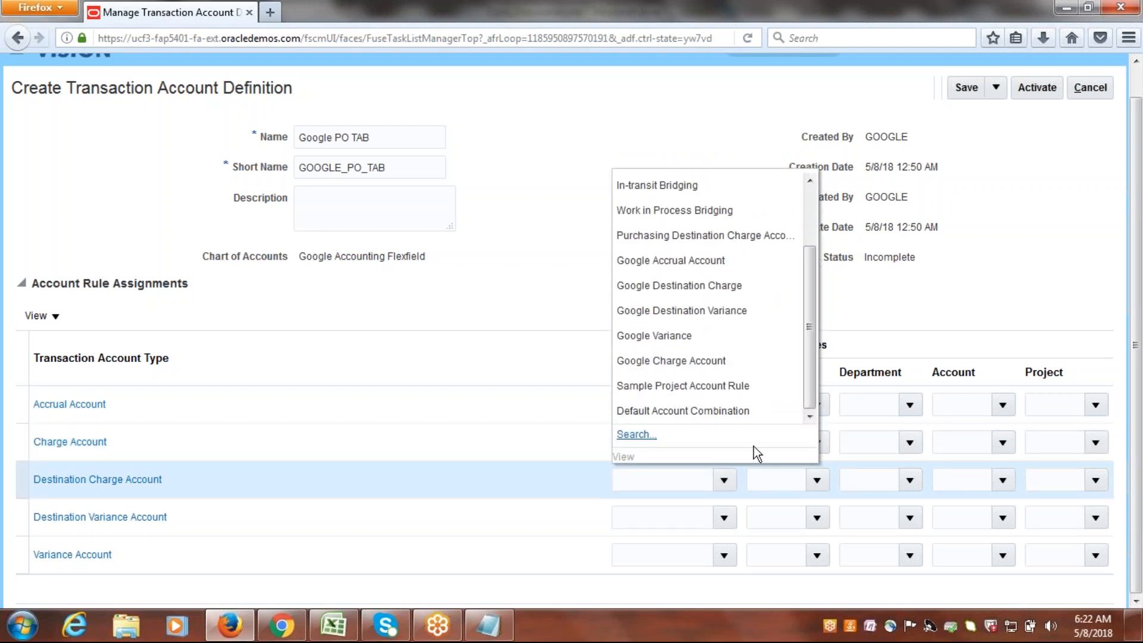
{"action": "left_click", "coordinate": [685, 287]}
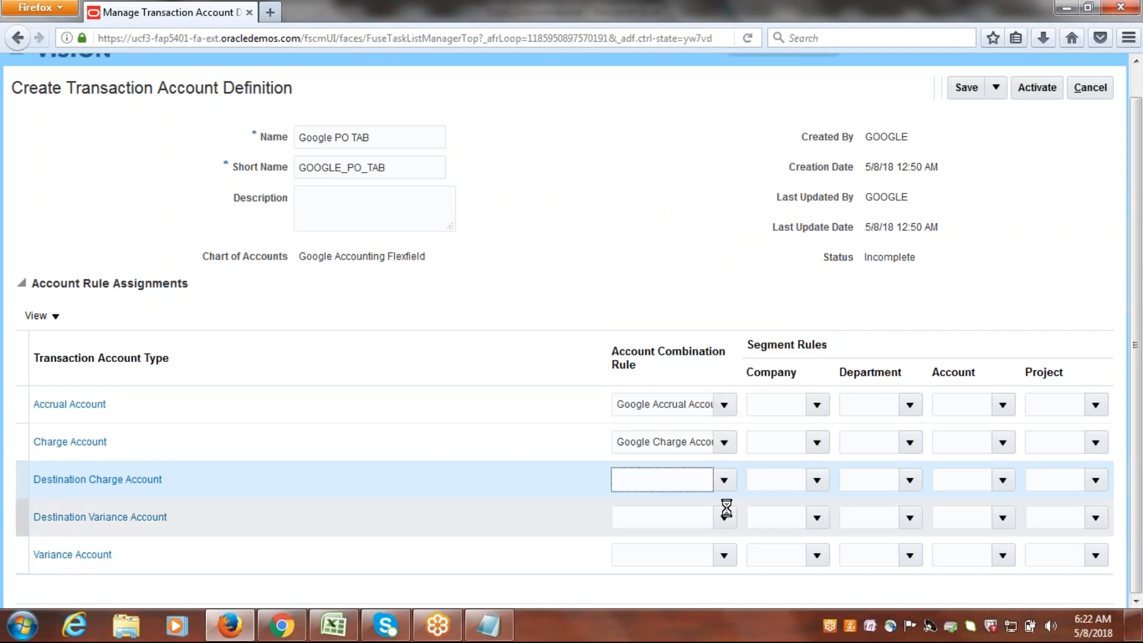
{"action": "left_click", "coordinate": [708, 520]}
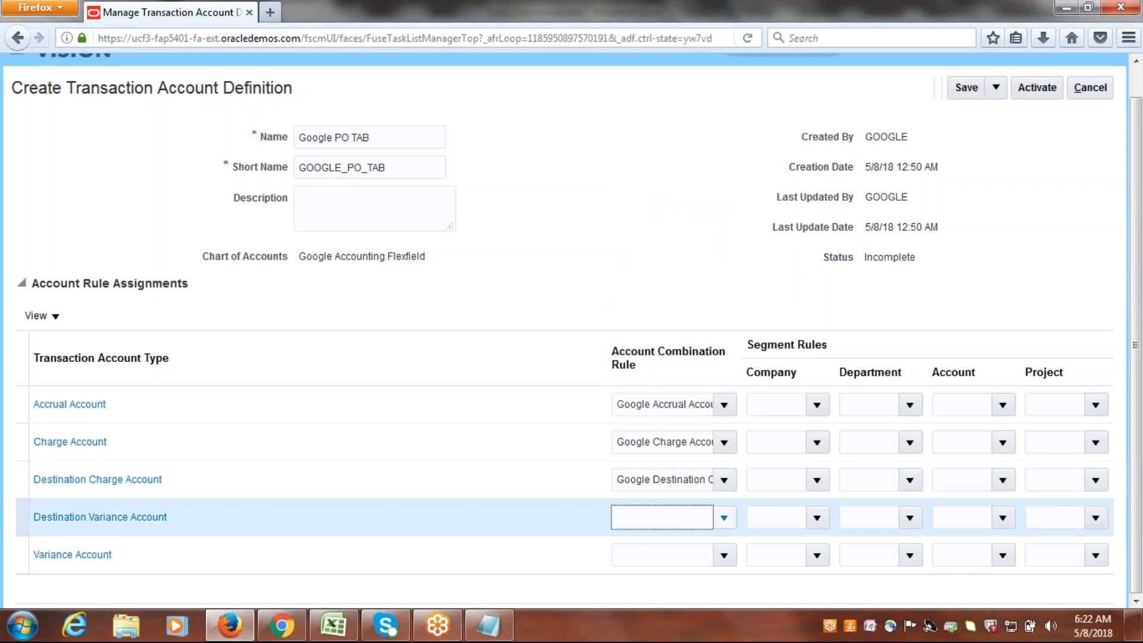
{"action": "left_click", "coordinate": [723, 520]}
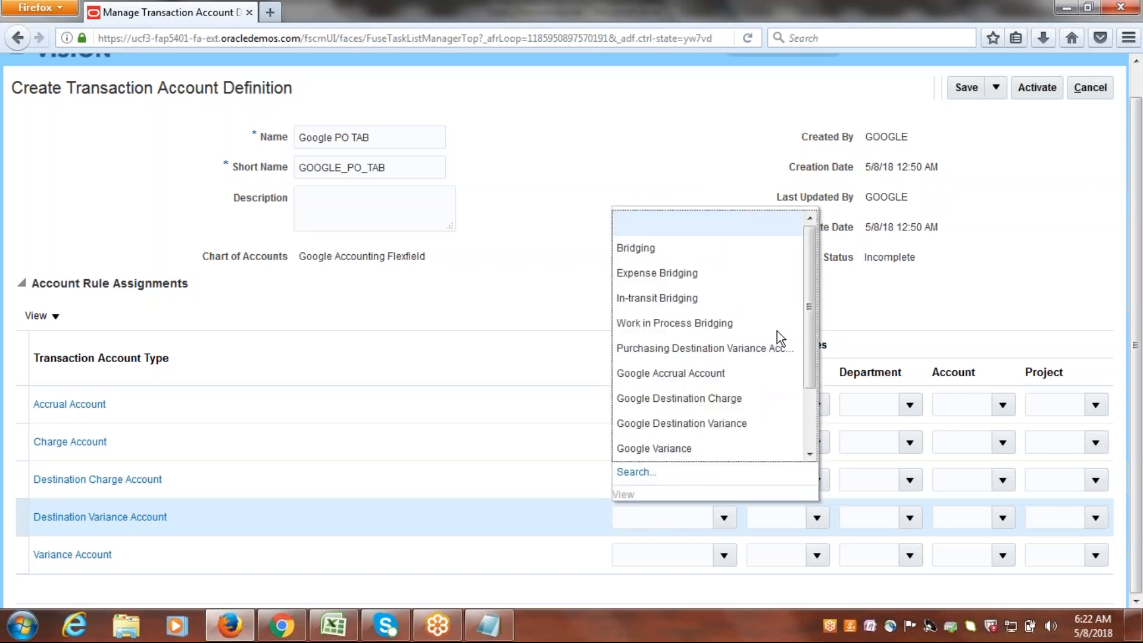
{"action": "left_click", "coordinate": [682, 423]}
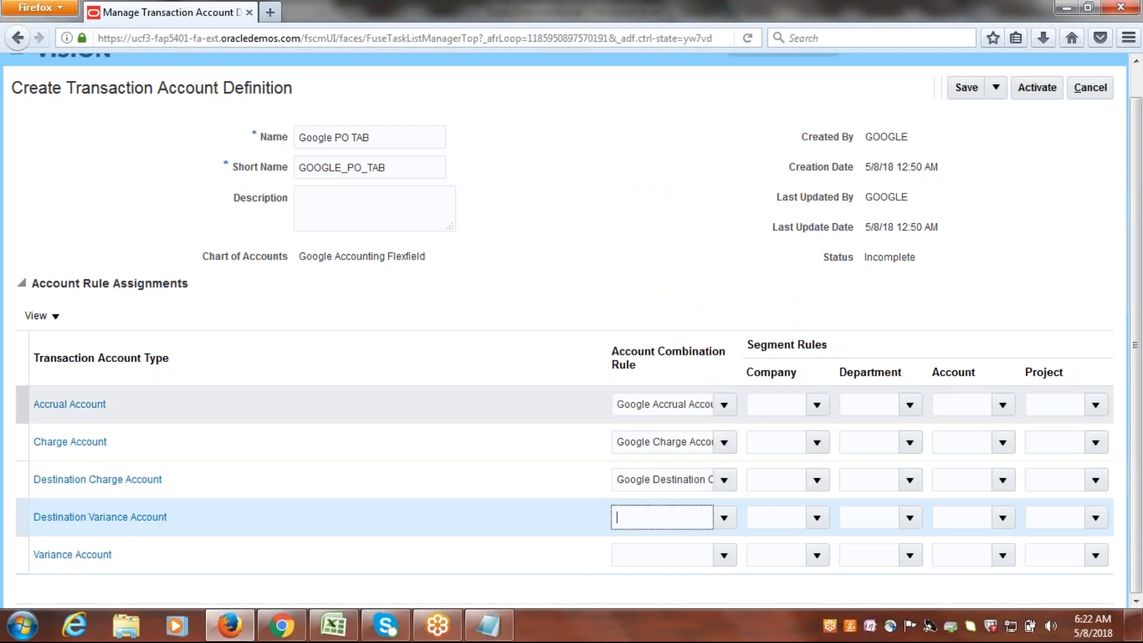
{"action": "left_click", "coordinate": [724, 553]}
{"action": "left_click", "coordinate": [683, 486]}
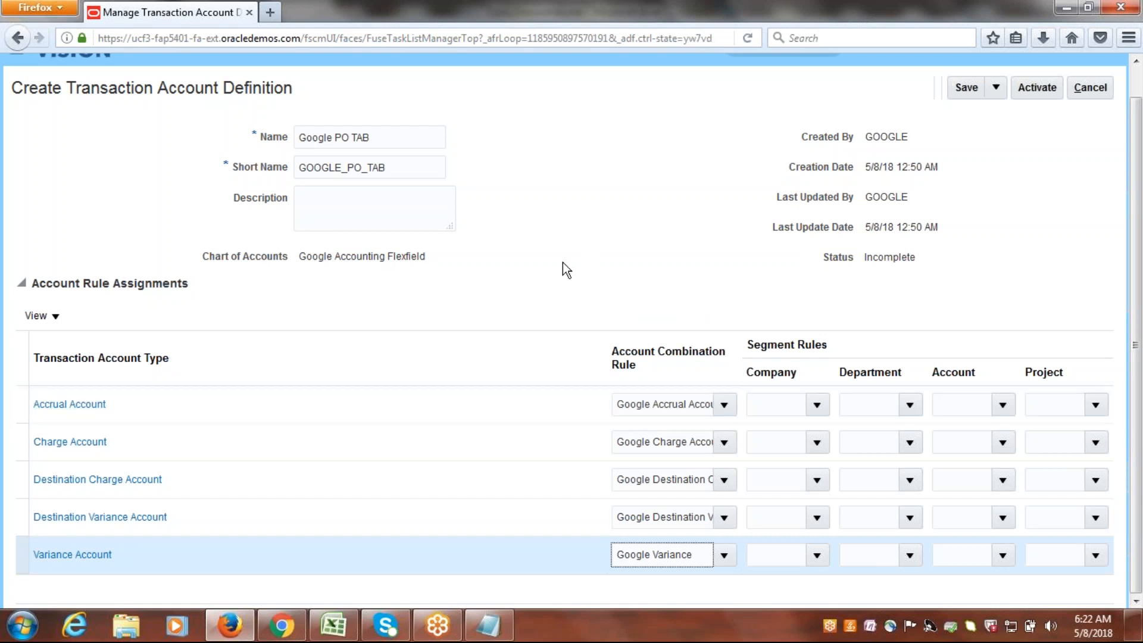
Activate the Google PO TAB definition and return to the Google Implementation Project task list.
{"action": "left_click", "coordinate": [692, 219]}
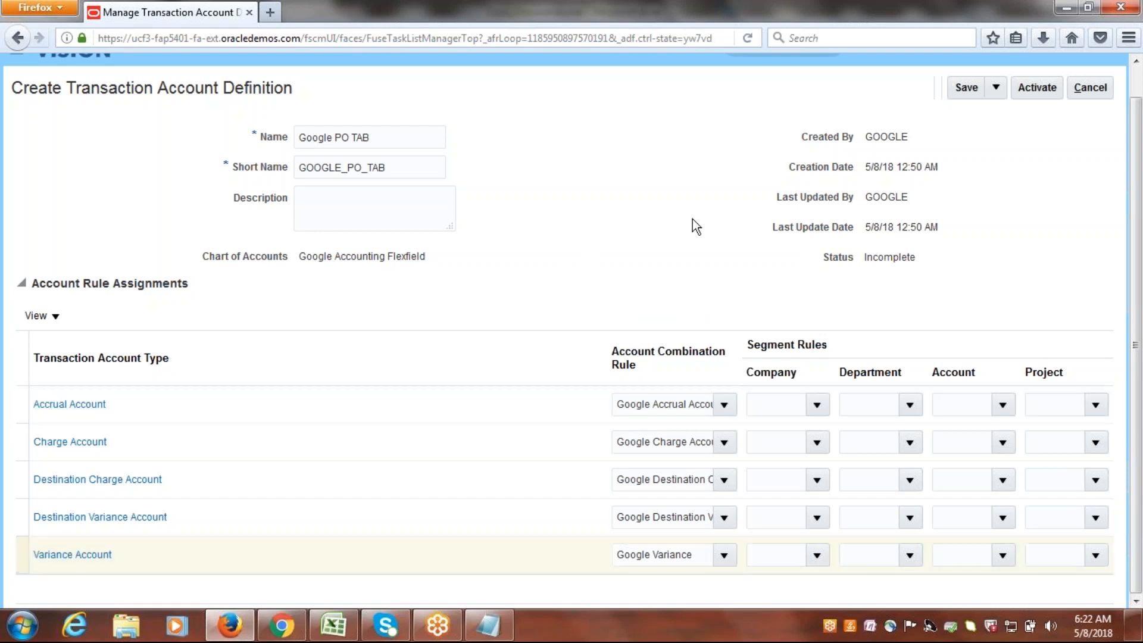
{"action": "left_click", "coordinate": [1046, 94]}
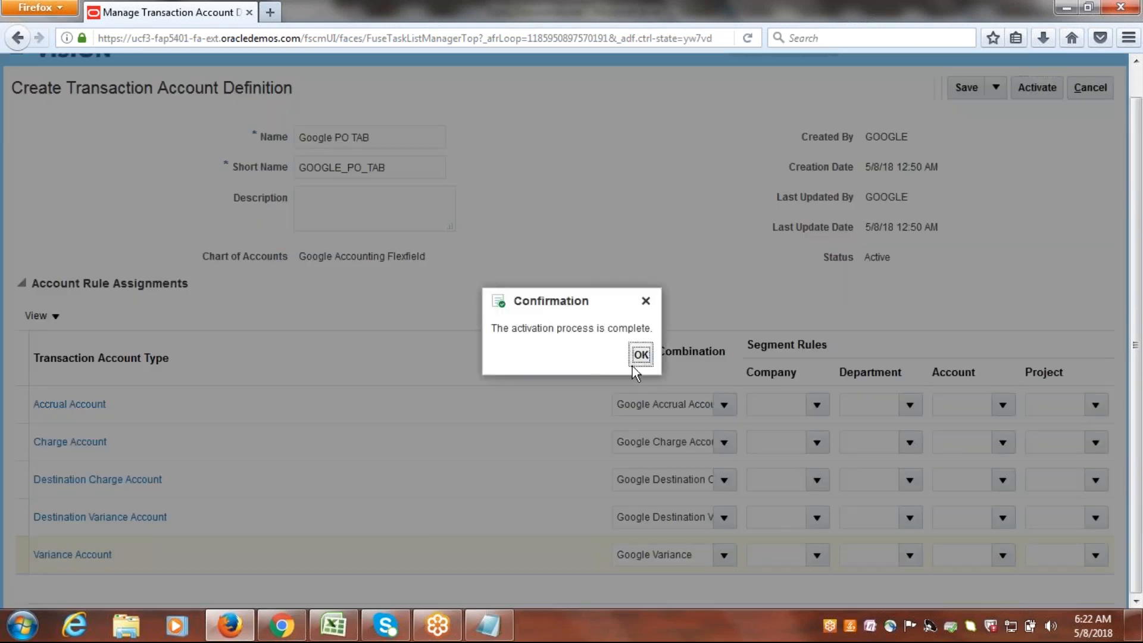
{"action": "left_click", "coordinate": [640, 356]}
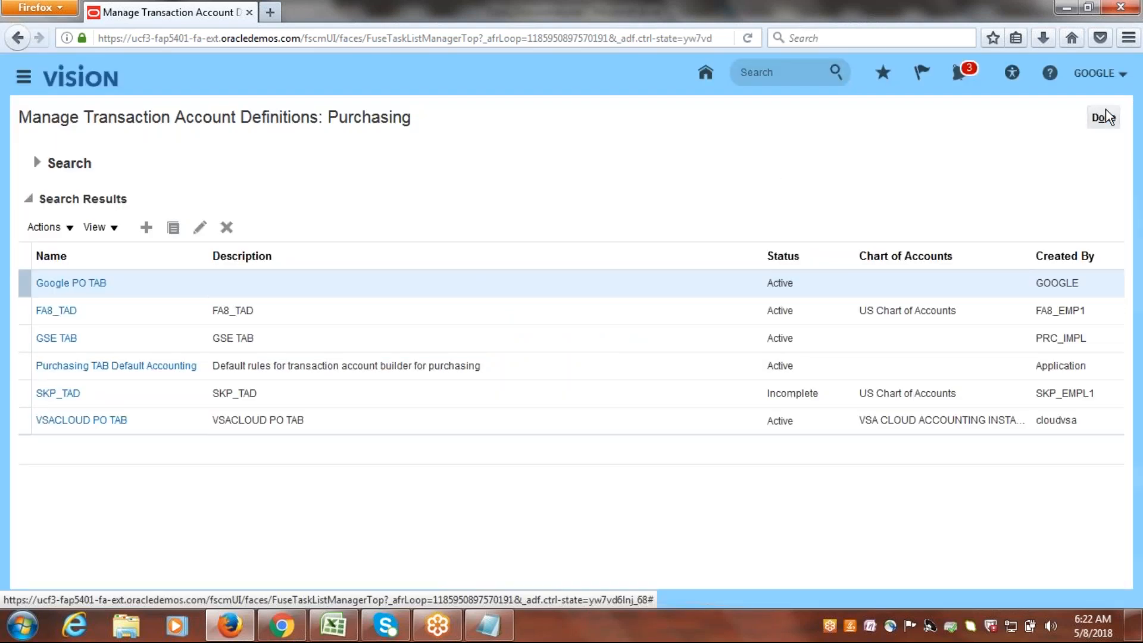
{"action": "left_click", "coordinate": [1103, 117]}
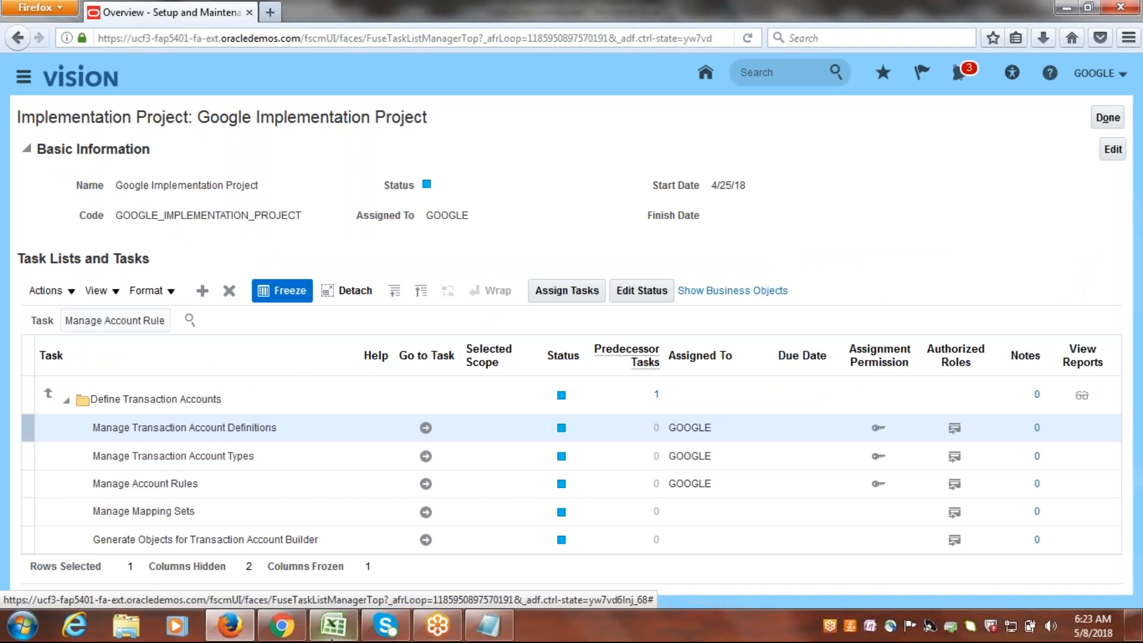
Switch to the Class_Discussions.xlsx checklist in Excel and copy the text Manage Subledger Accounting Options from cell A19.
{"action": "left_click", "coordinate": [335, 626]}
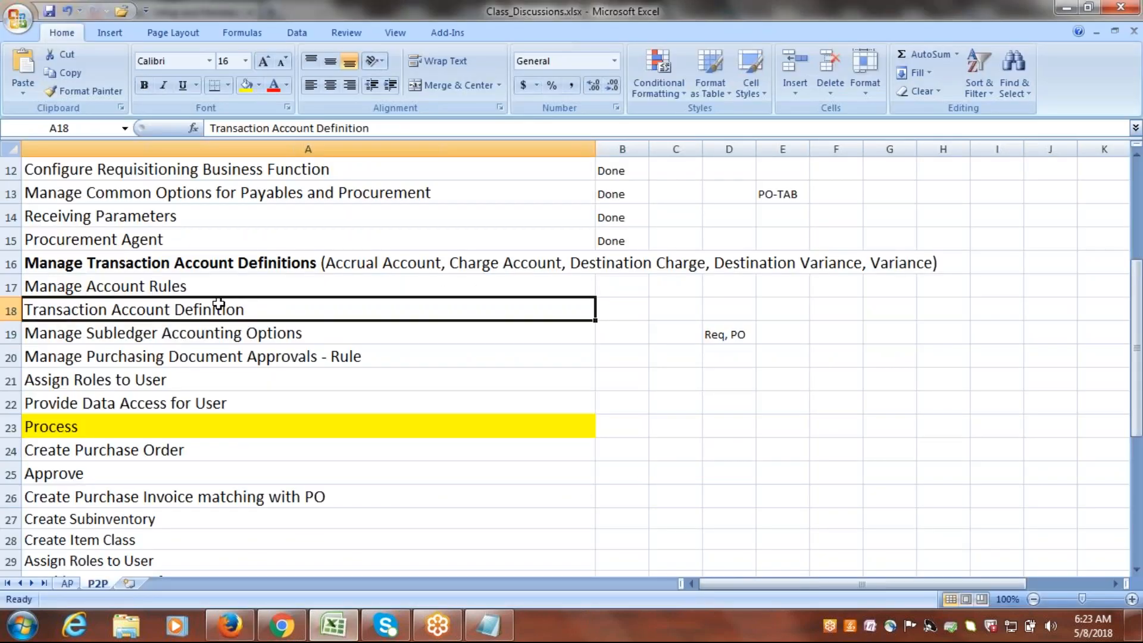
{"action": "left_click", "coordinate": [210, 337]}
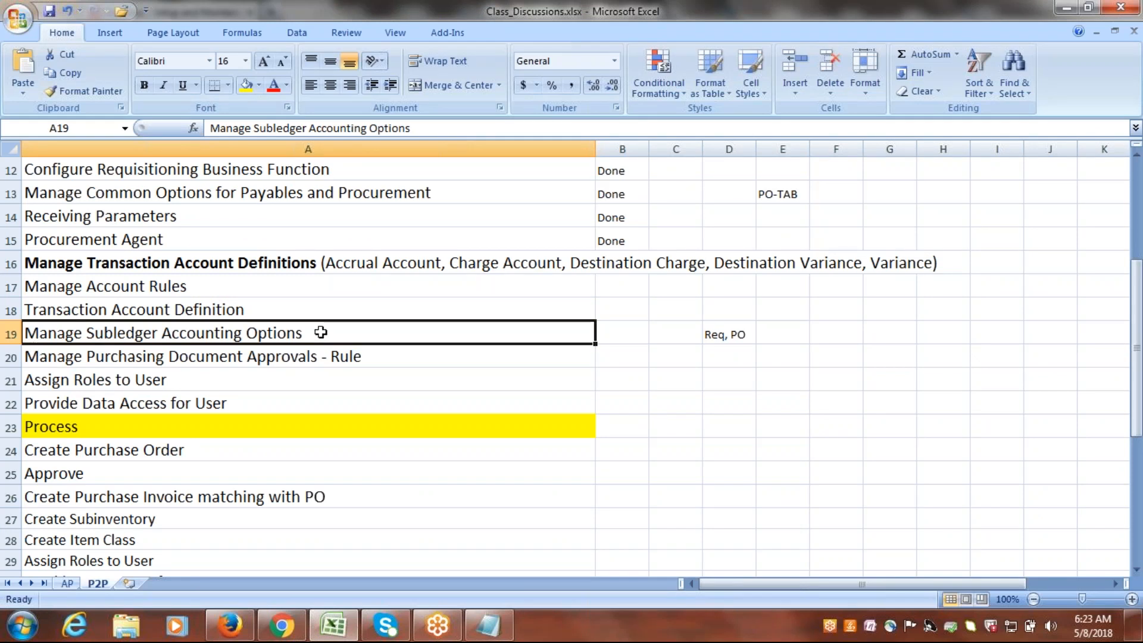
{"action": "double_click", "coordinate": [303, 333]}
{"action": "left_click_drag", "start_coordinate": [302, 335], "coordinate": [24, 332]}
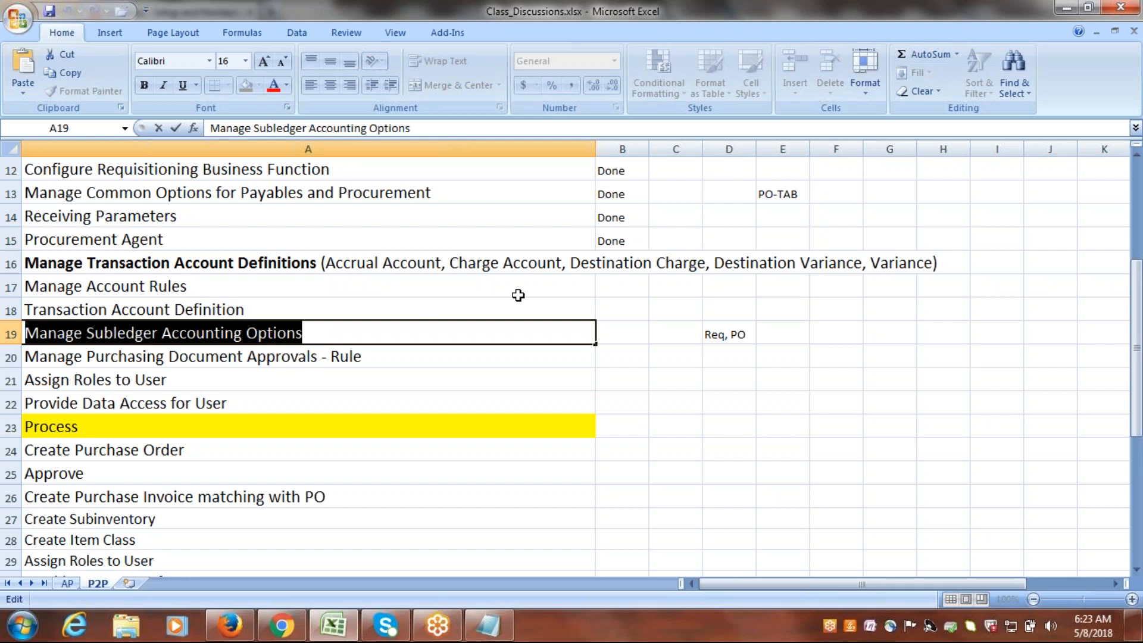
Switch back to Oracle Fusion in Firefox and search the implementation project's tasks for Manage Subledger Accounting Options.
{"action": "key", "text": "alt+Tab"}
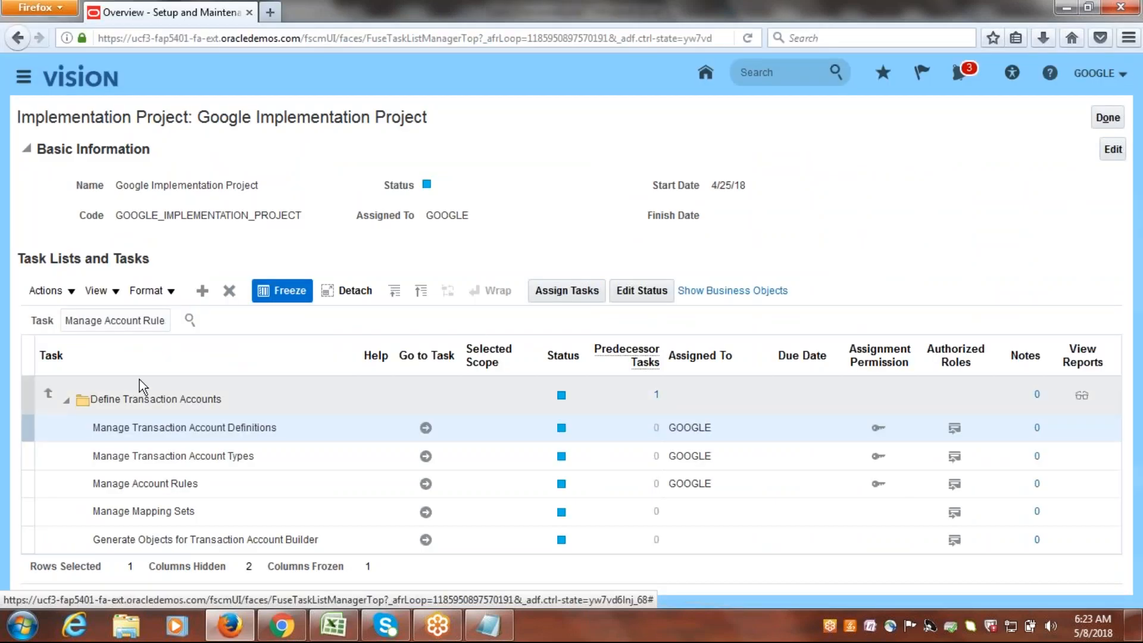
{"action": "left_click", "coordinate": [133, 319]}
{"action": "key", "text": "ctrl+a"}
{"action": "key", "text": "ctrl+v"}
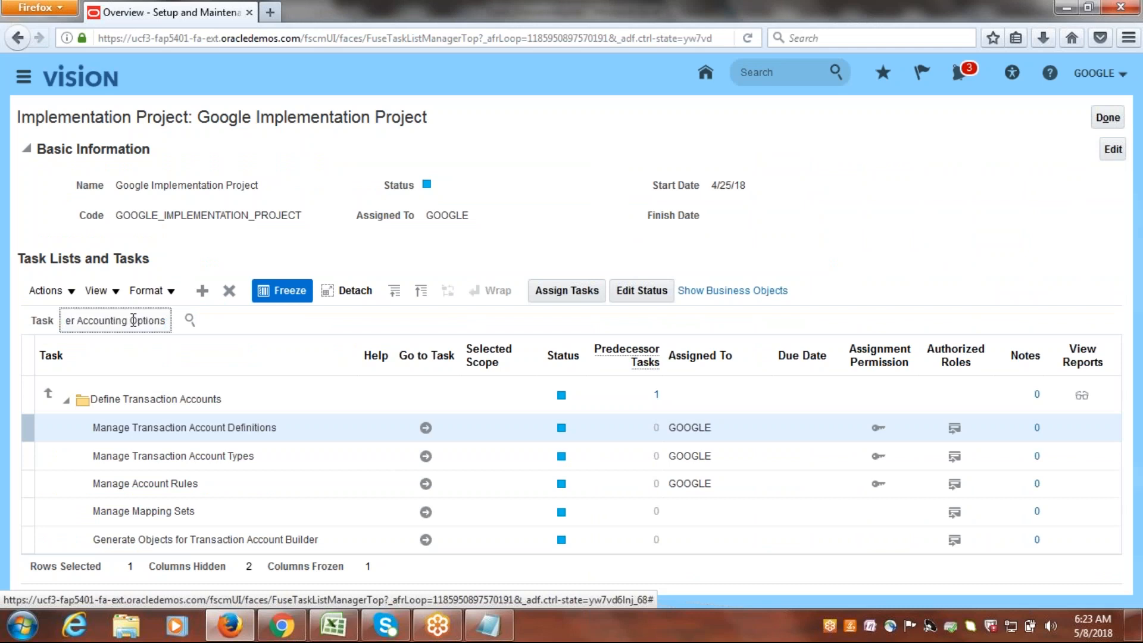
{"action": "left_click", "coordinate": [190, 320]}
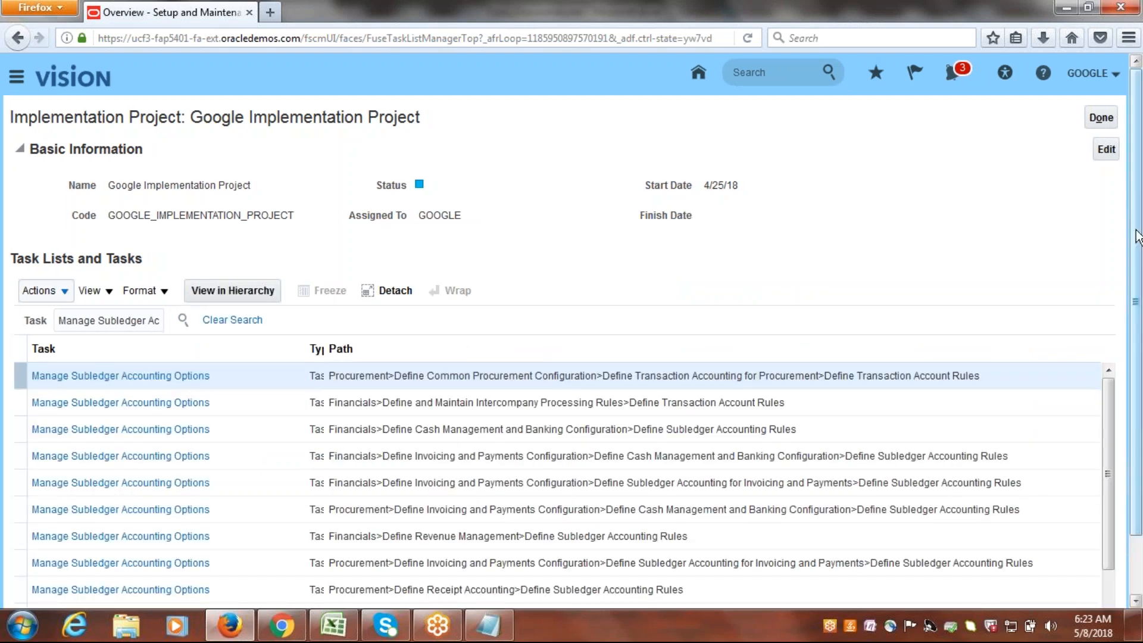
Open the Manage Subledger Accounting Options task under Procurement's Define Transaction Account Rules.
{"action": "scroll", "coordinate": [1140, 281], "scroll_direction": "down", "scroll_amount": 1}
{"action": "scroll", "coordinate": [1140, 281], "scroll_direction": "down", "scroll_amount": 3}
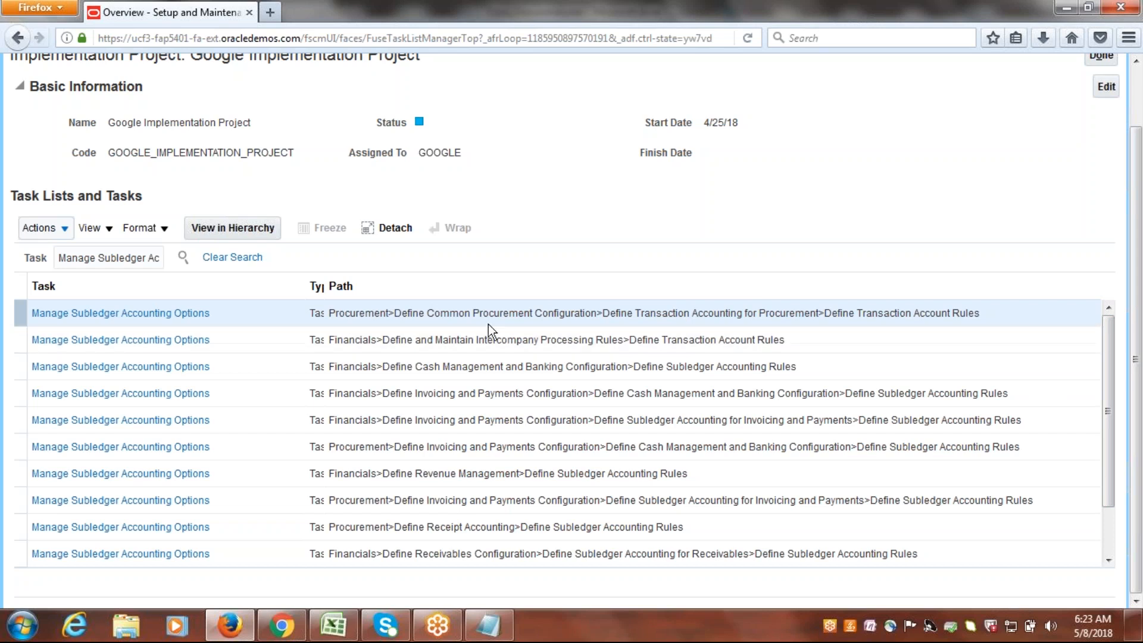
{"action": "left_click", "coordinate": [136, 314]}
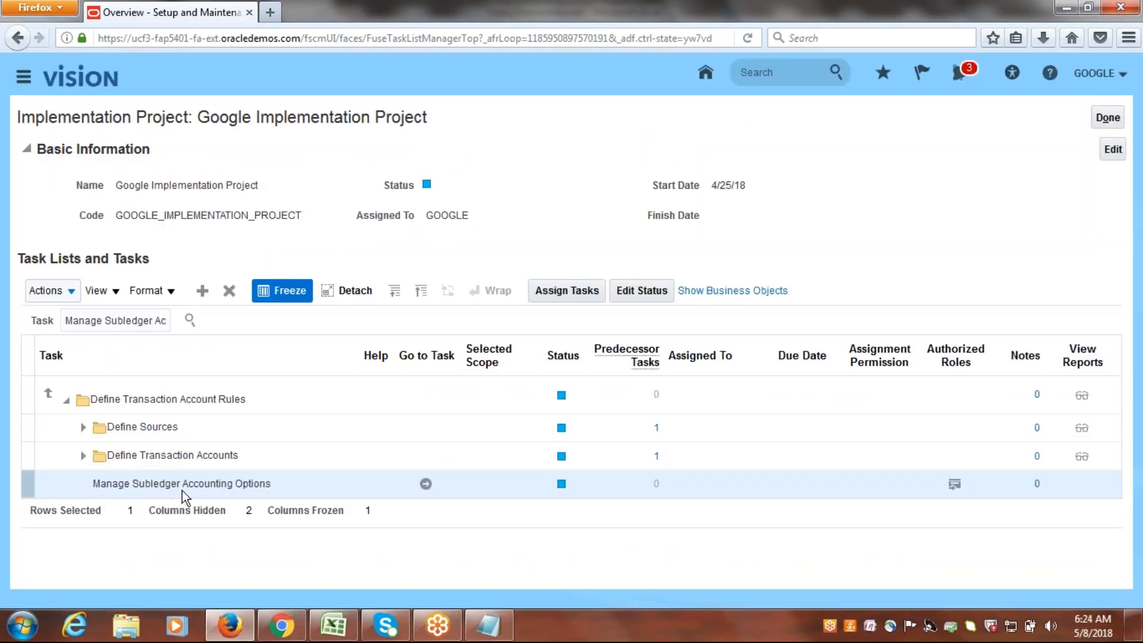
{"action": "left_click", "coordinate": [426, 483]}
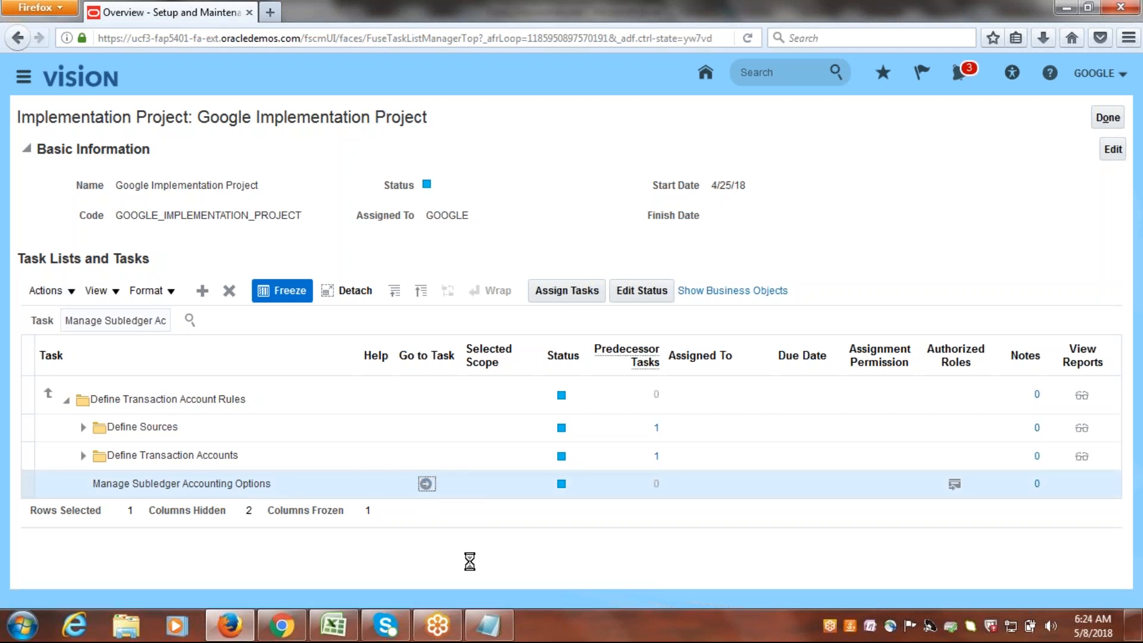
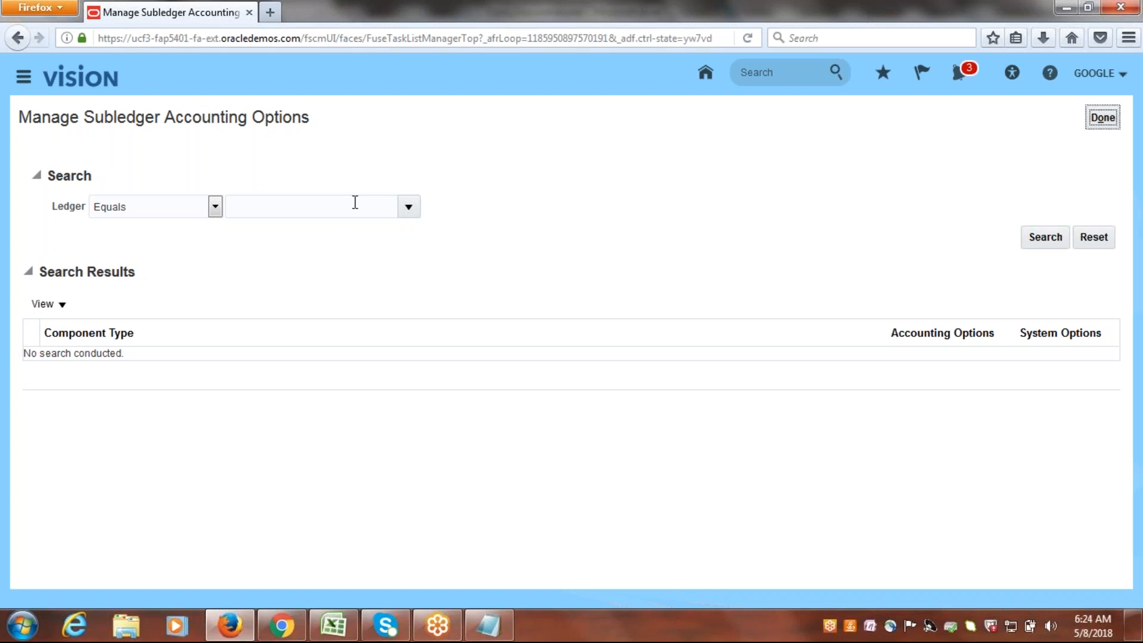
Search the subledger accounting options for the ledger Google USA Primary Ledger.
{"action": "left_click", "coordinate": [355, 202]}
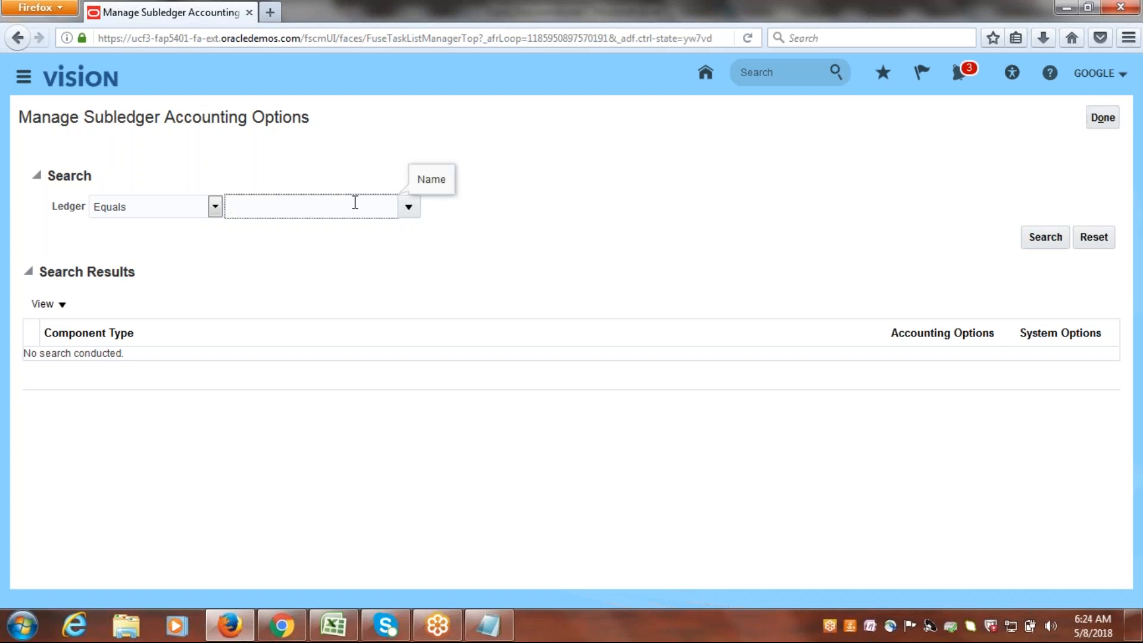
{"action": "type", "text": "u"}
{"action": "key", "text": "BackSpace"}
{"action": "left_click", "coordinate": [408, 207]}
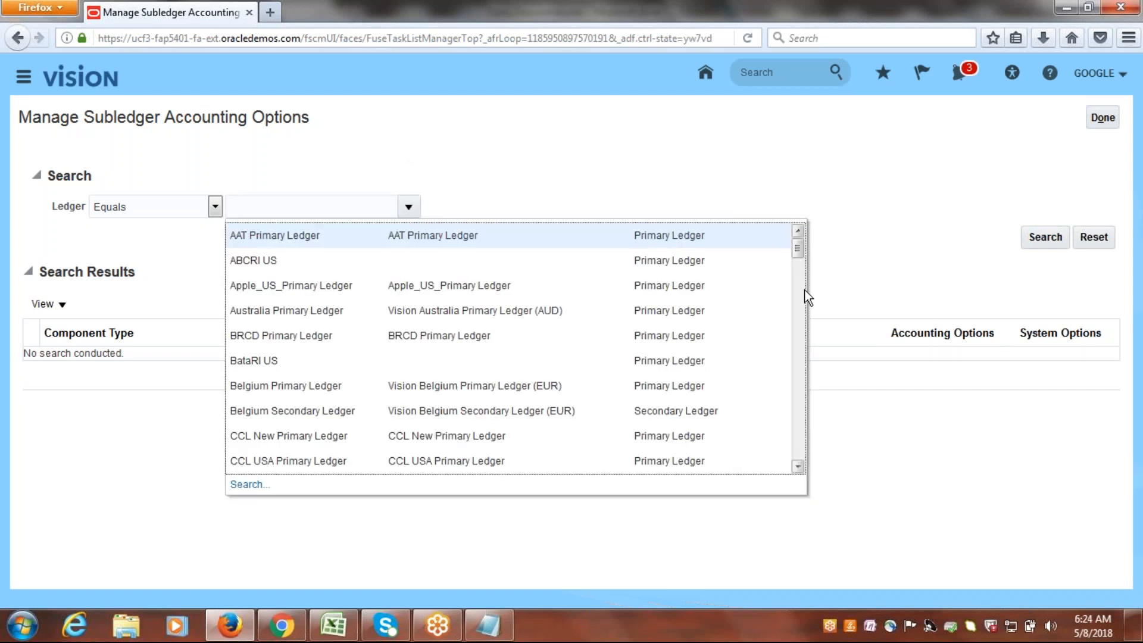
{"action": "left_click_drag", "start_coordinate": [798, 245], "coordinate": [809, 309]}
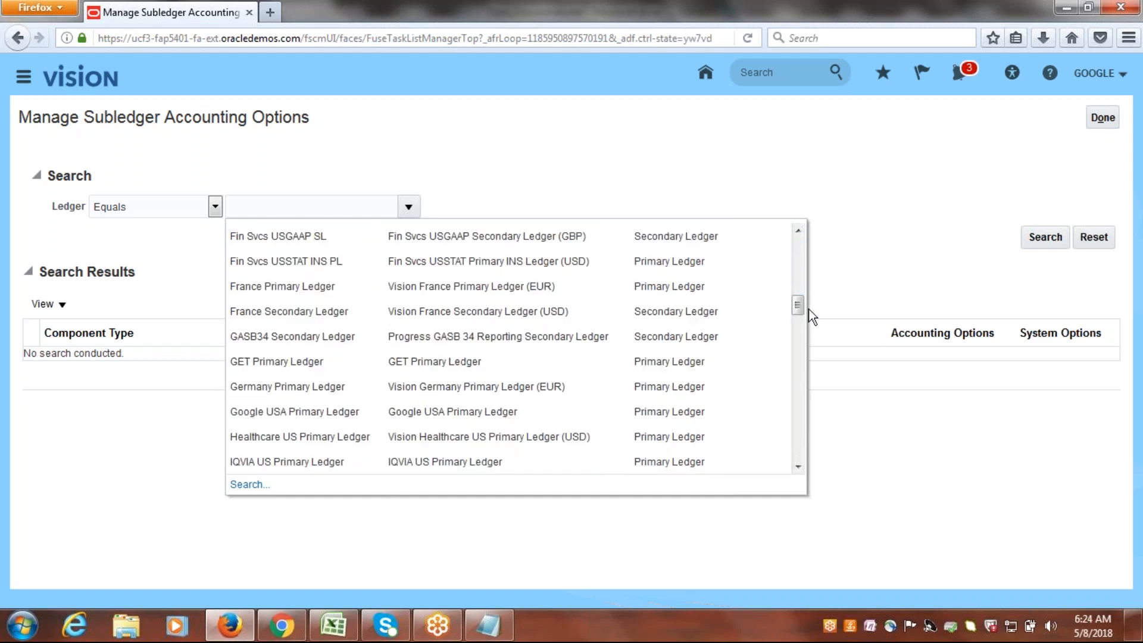
{"action": "left_click", "coordinate": [296, 410]}
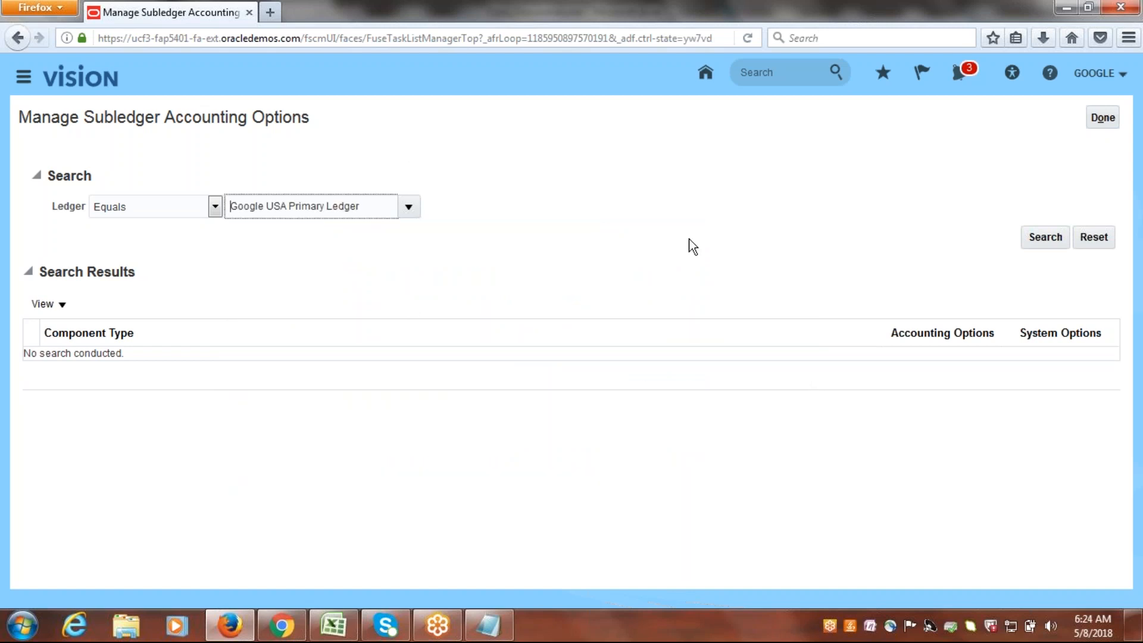
{"action": "left_click", "coordinate": [1047, 247]}
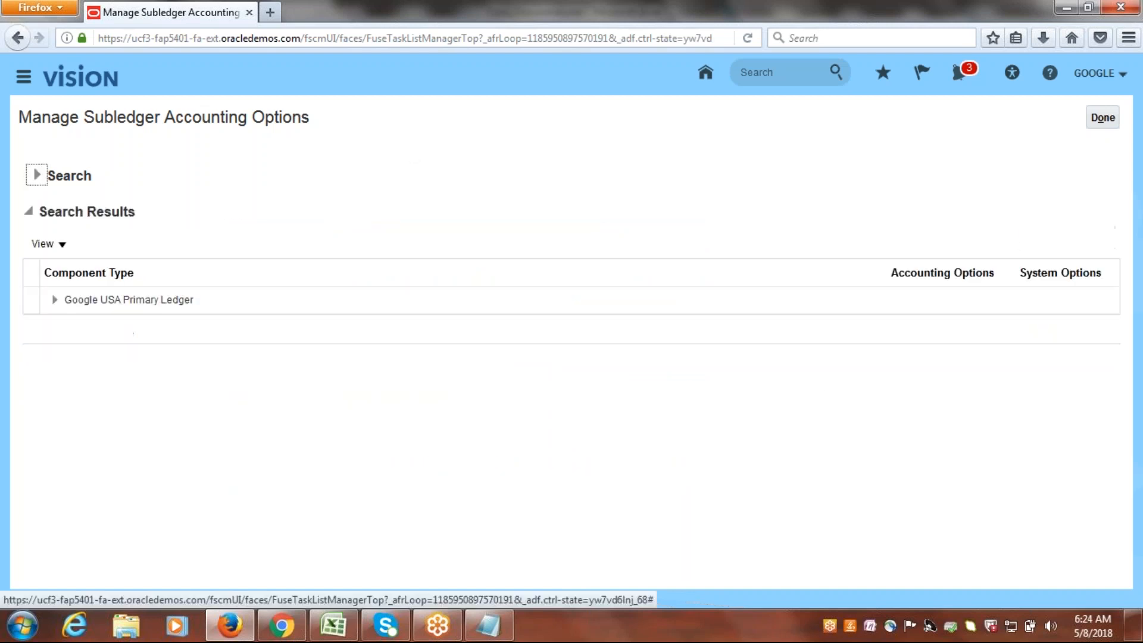
Expand Google USA Primary Ledger in the search results and open the accounting options of its Purchasing subledger for editing.
{"action": "left_click", "coordinate": [53, 301]}
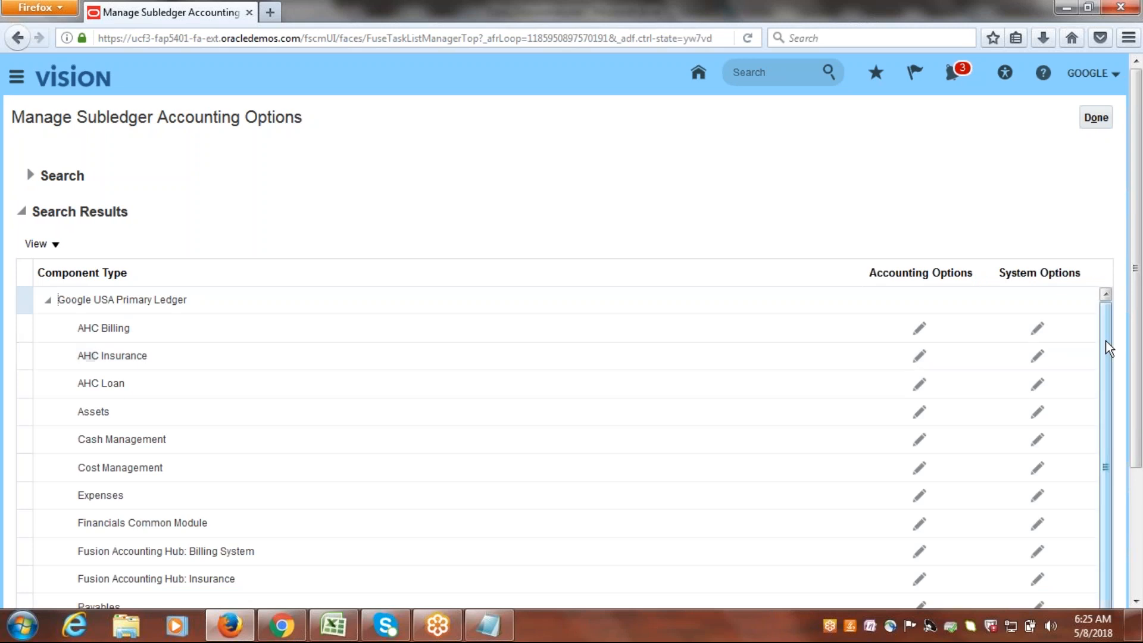
{"action": "left_click_drag", "start_coordinate": [1109, 346], "coordinate": [1121, 477]}
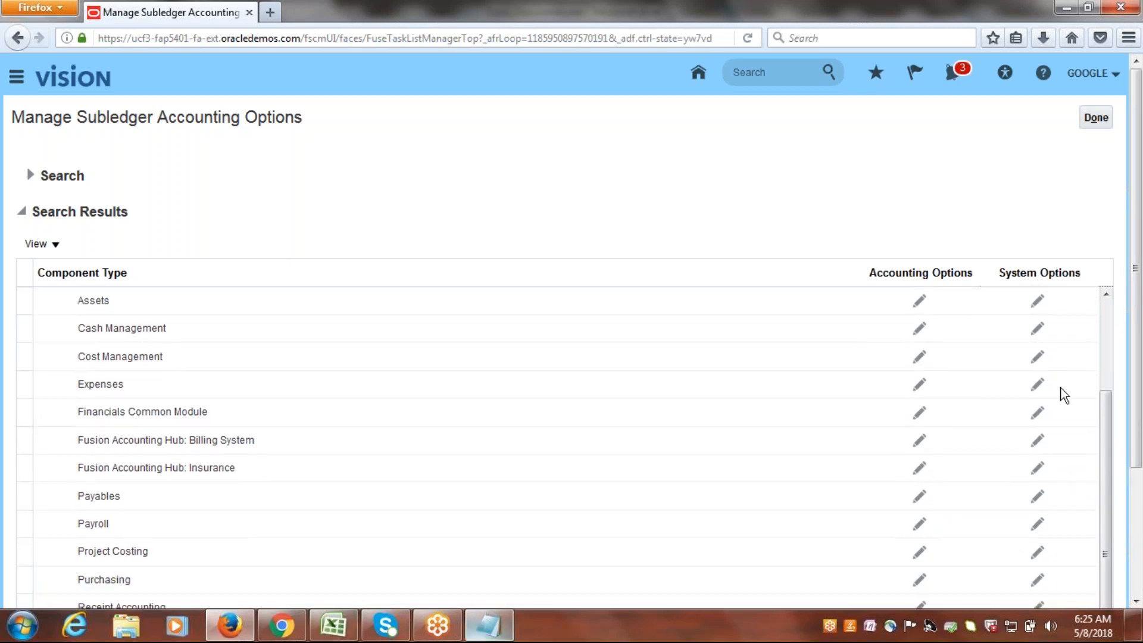
{"action": "scroll", "coordinate": [1136, 337], "scroll_direction": "down", "scroll_amount": 4}
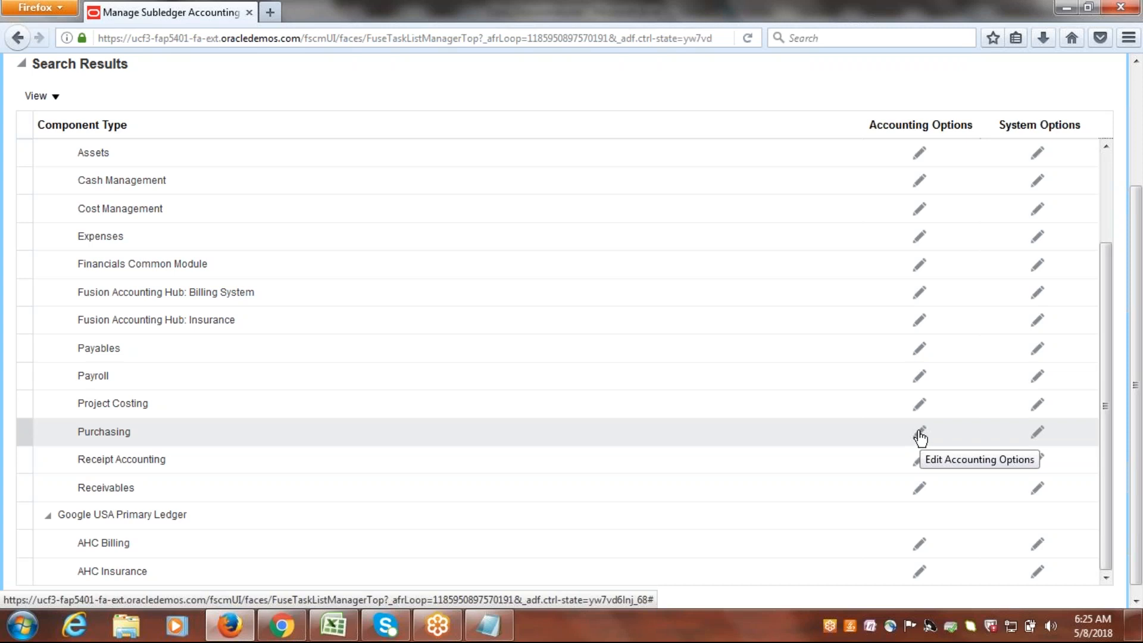
{"action": "left_click", "coordinate": [920, 436]}
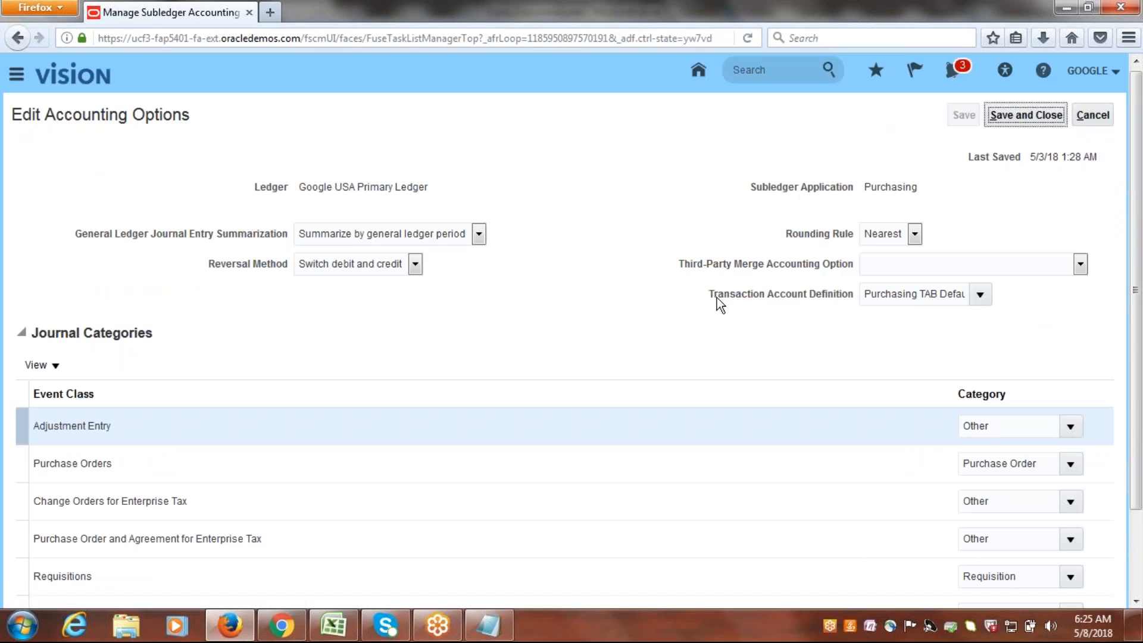
Set the Purchasing transaction account definition to Google PO TAB, save it, and return to the implementation projects overview.
{"action": "left_click_drag", "start_coordinate": [712, 297], "coordinate": [839, 295]}
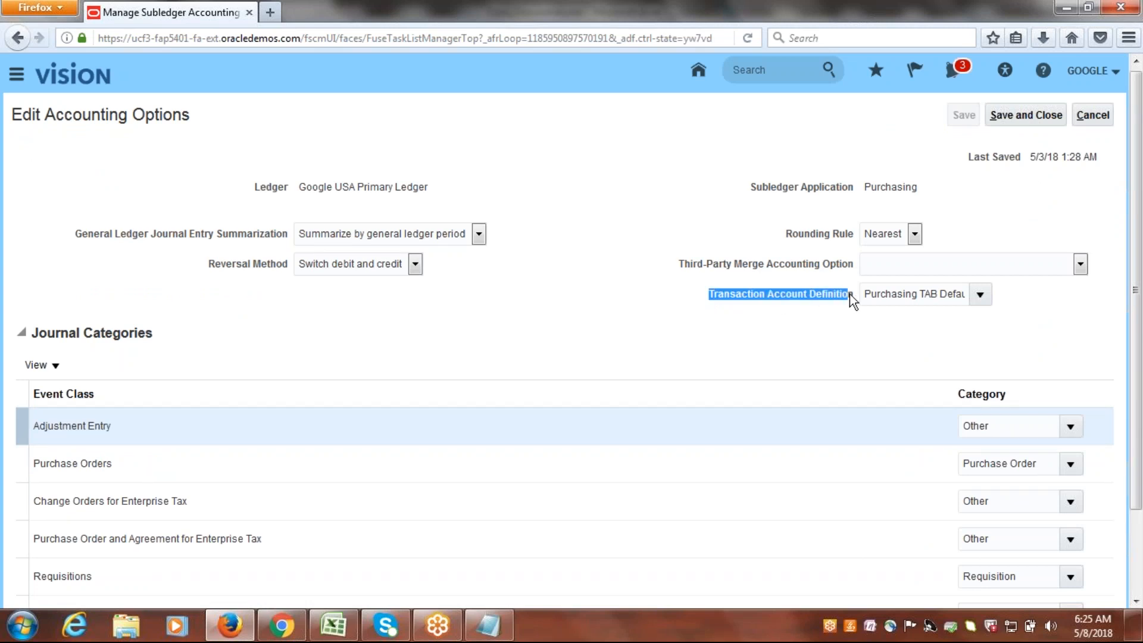
{"action": "left_click", "coordinate": [980, 296]}
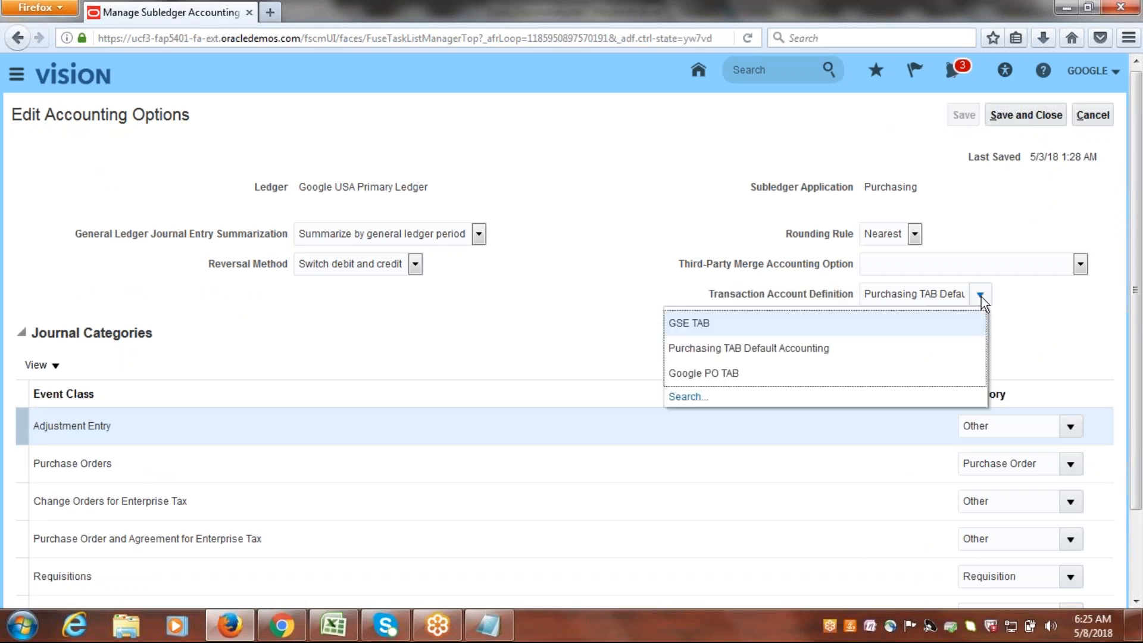
{"action": "left_click", "coordinate": [735, 374]}
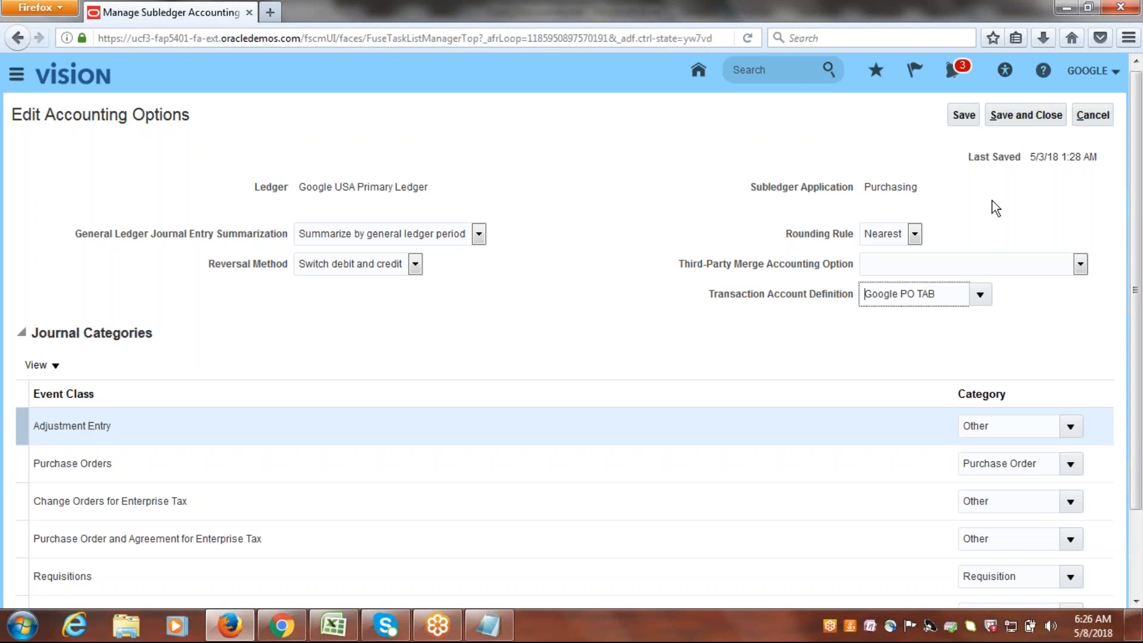
{"action": "left_click", "coordinate": [961, 203]}
{"action": "left_click", "coordinate": [1023, 117]}
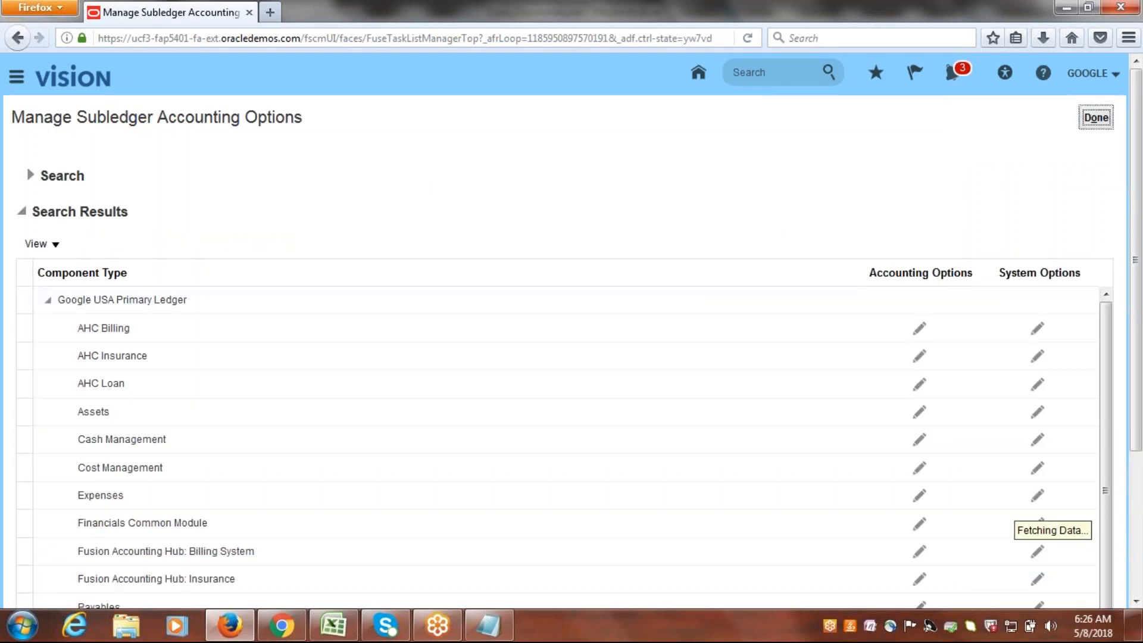
{"action": "left_click", "coordinate": [1087, 117]}
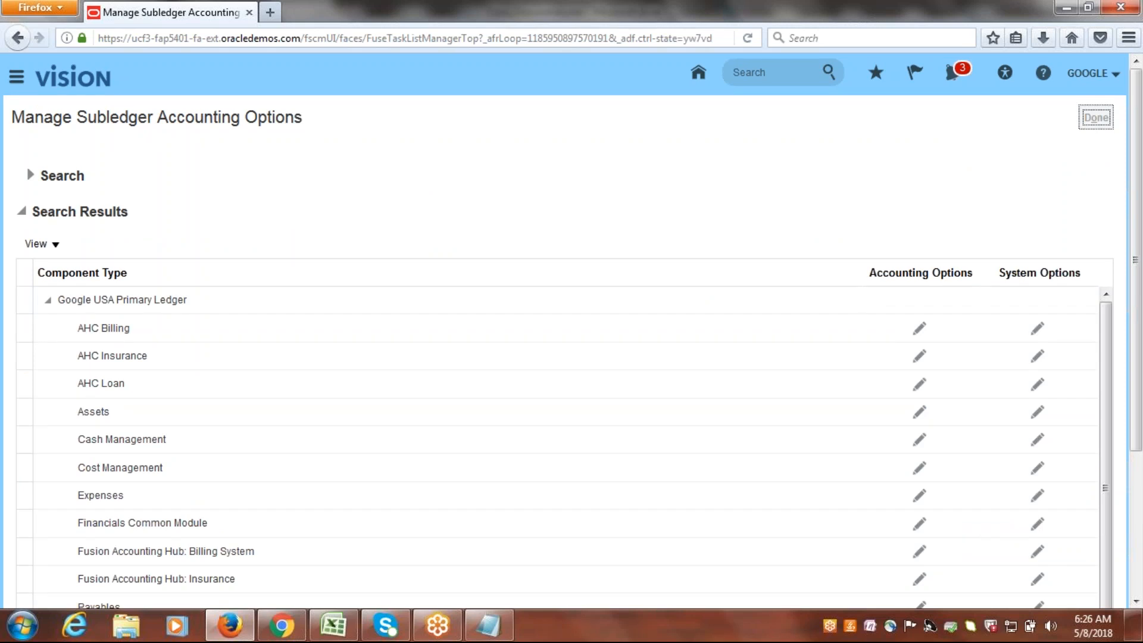
{"action": "left_click", "coordinate": [1108, 117]}
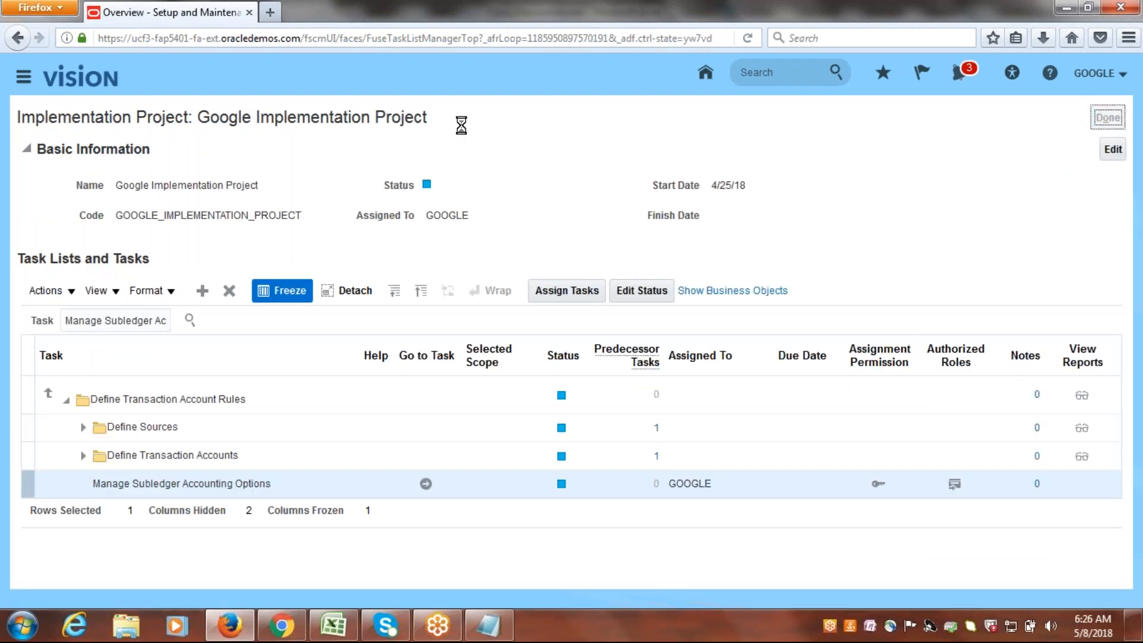
Switch to Class_Discussions.xlsx in Excel, enter Done in cells B17, B18 and B19, and save the workbook.
{"action": "left_click", "coordinate": [333, 625]}
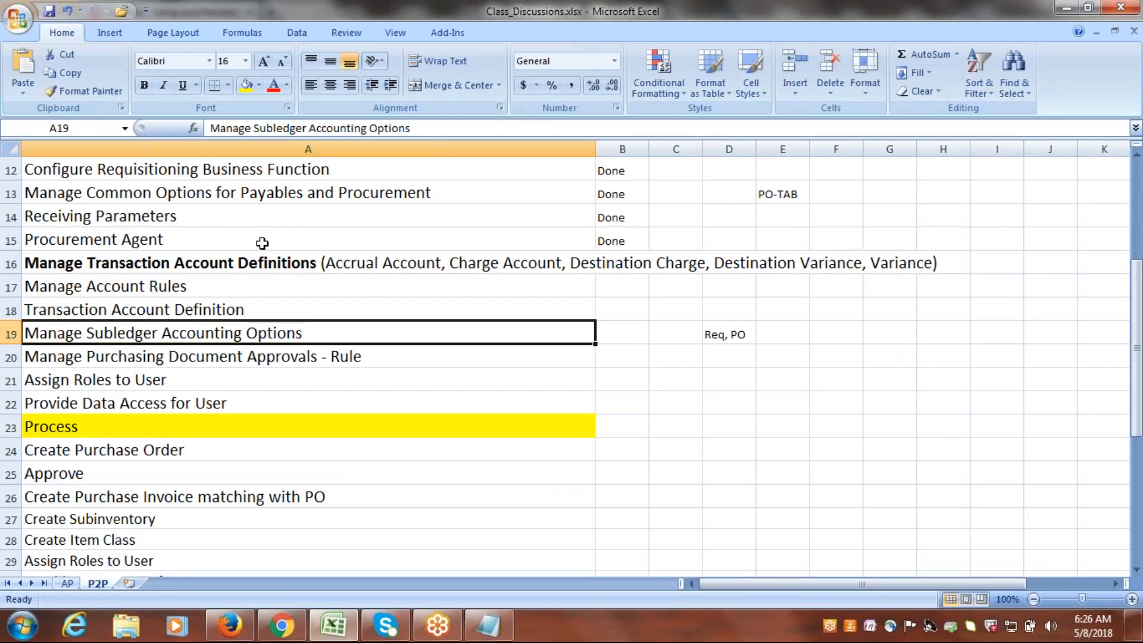
{"action": "left_click", "coordinate": [205, 267]}
{"action": "key", "text": "Right"}
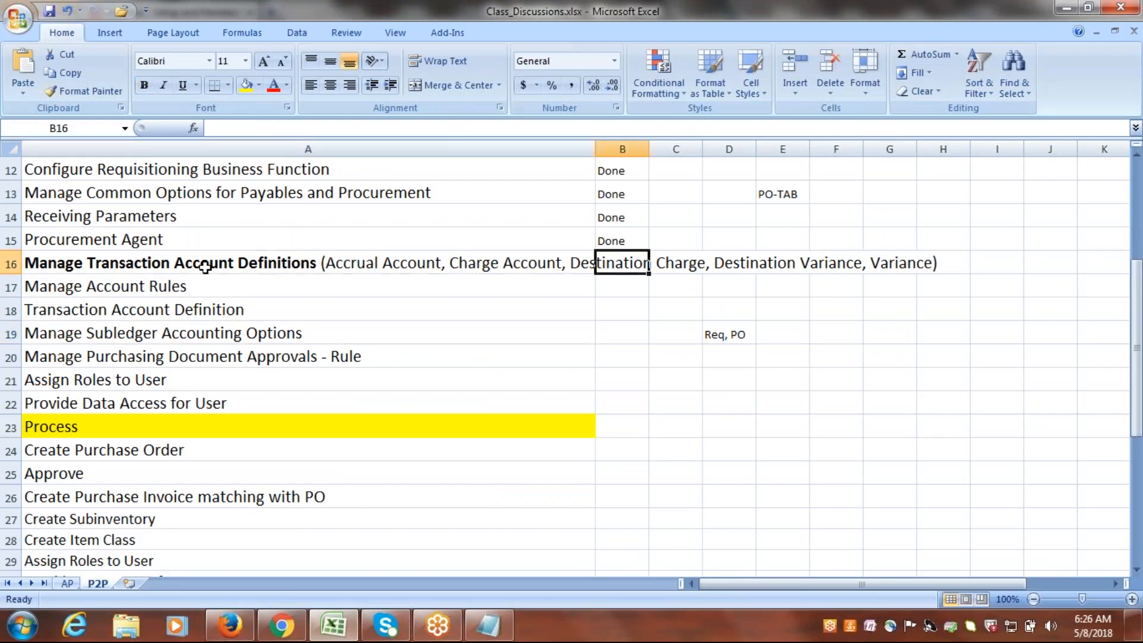
{"action": "key", "text": "Down"}
{"action": "type", "text": "Done"}
{"action": "key", "text": "Return"}
{"action": "type", "text": "Done"}
{"action": "key", "text": "Return"}
{"action": "type", "text": "D"}
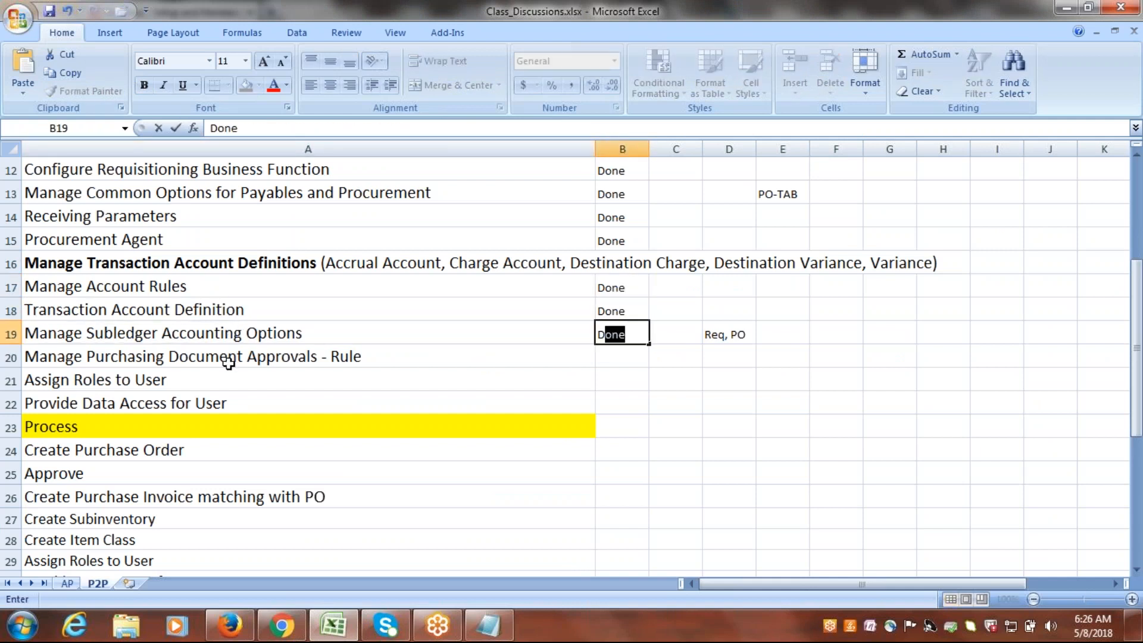
{"action": "left_click", "coordinate": [229, 363]}
{"action": "key", "text": "Right"}
{"action": "key", "text": "ctrl+s"}
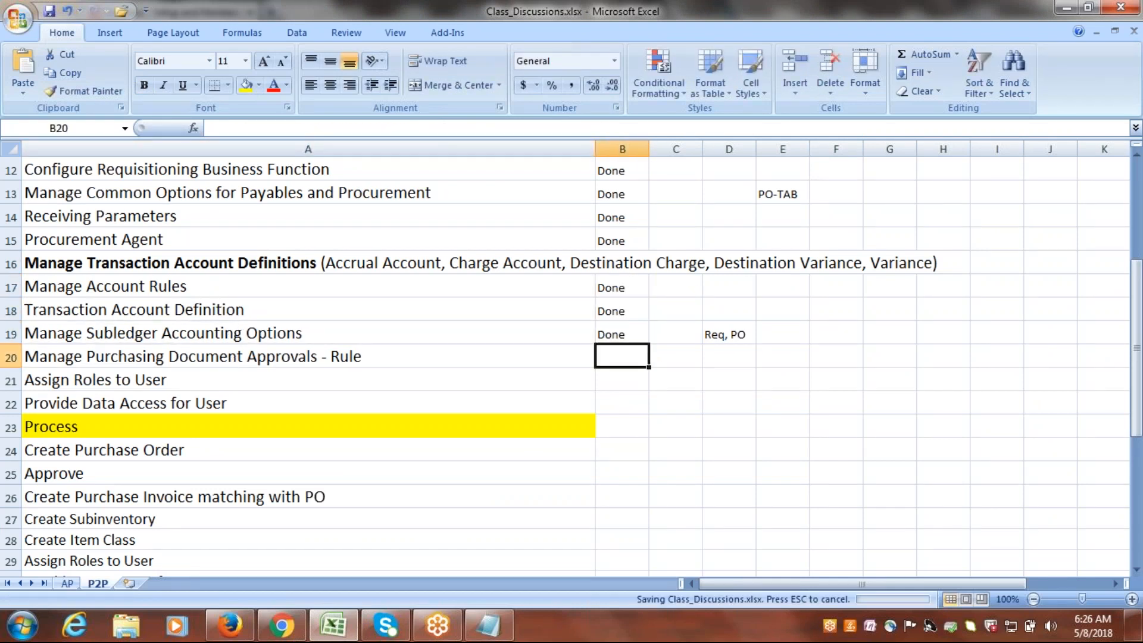
Review the remaining tasks in the P2P checklist from row 20, Manage Purchasing Document Approvals - Rule, onward.
{"action": "left_click", "coordinate": [192, 354]}
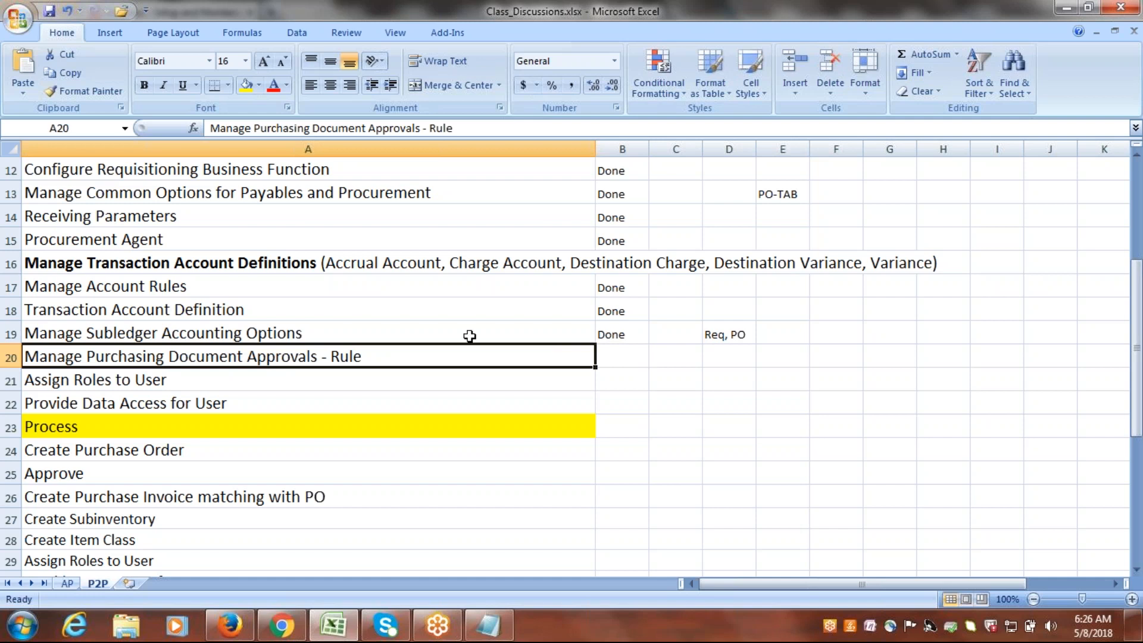
{"action": "left_click", "coordinate": [731, 335]}
{"action": "left_click", "coordinate": [237, 357]}
{"action": "left_click", "coordinate": [109, 380]}
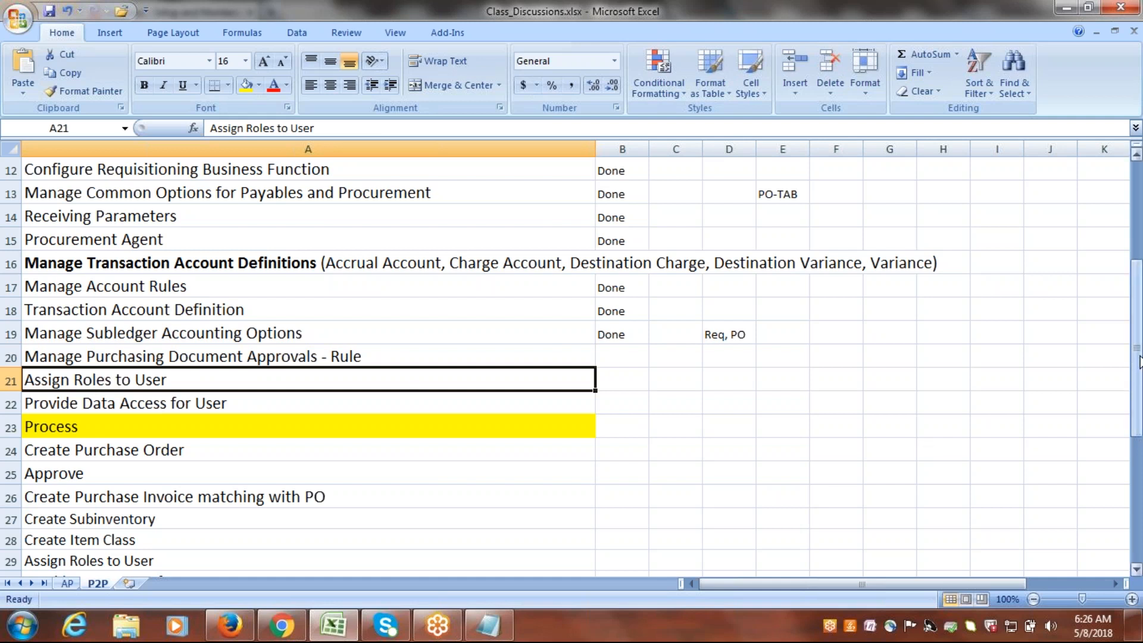
{"action": "left_click_drag", "start_coordinate": [1139, 365], "coordinate": [1138, 435]}
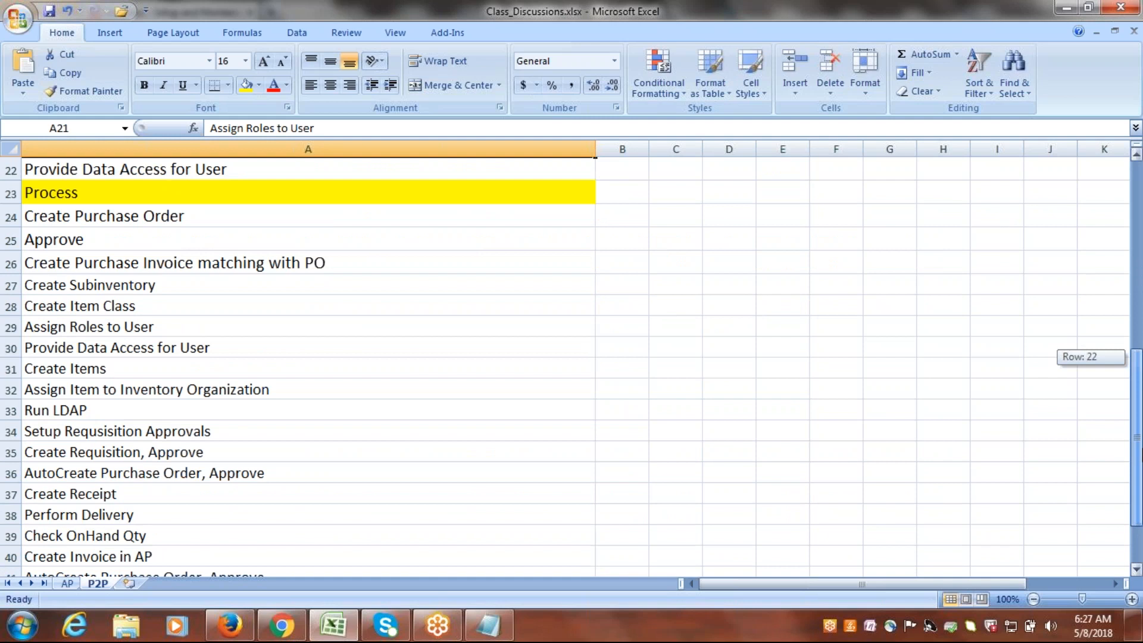
{"action": "left_click_drag", "start_coordinate": [1139, 435], "coordinate": [1140, 375]}
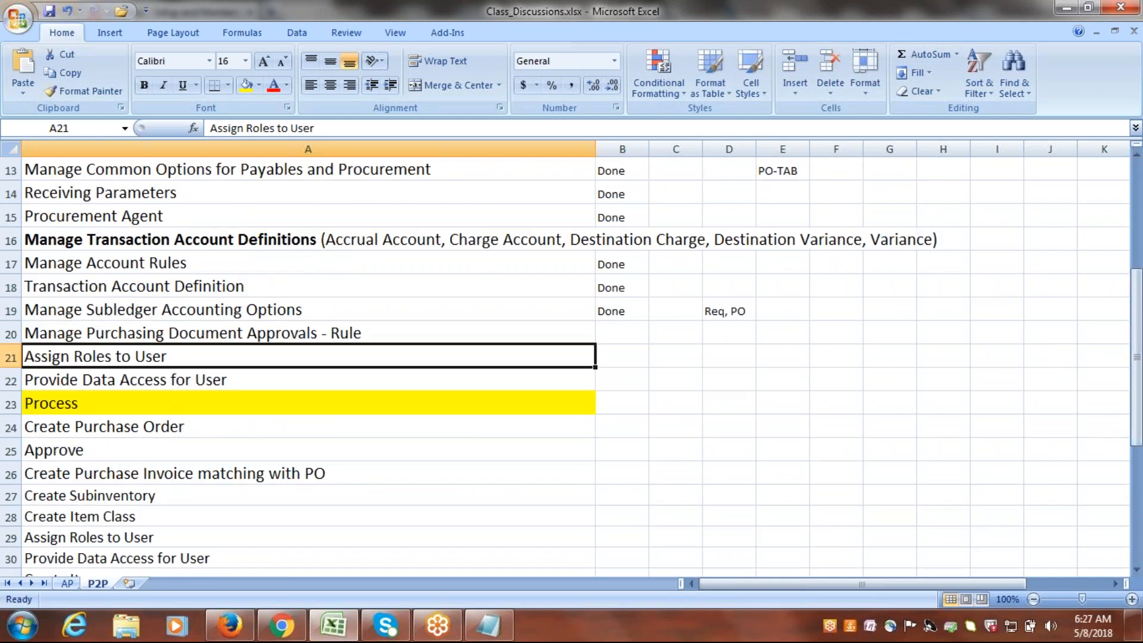
{"action": "left_click", "coordinate": [149, 334]}
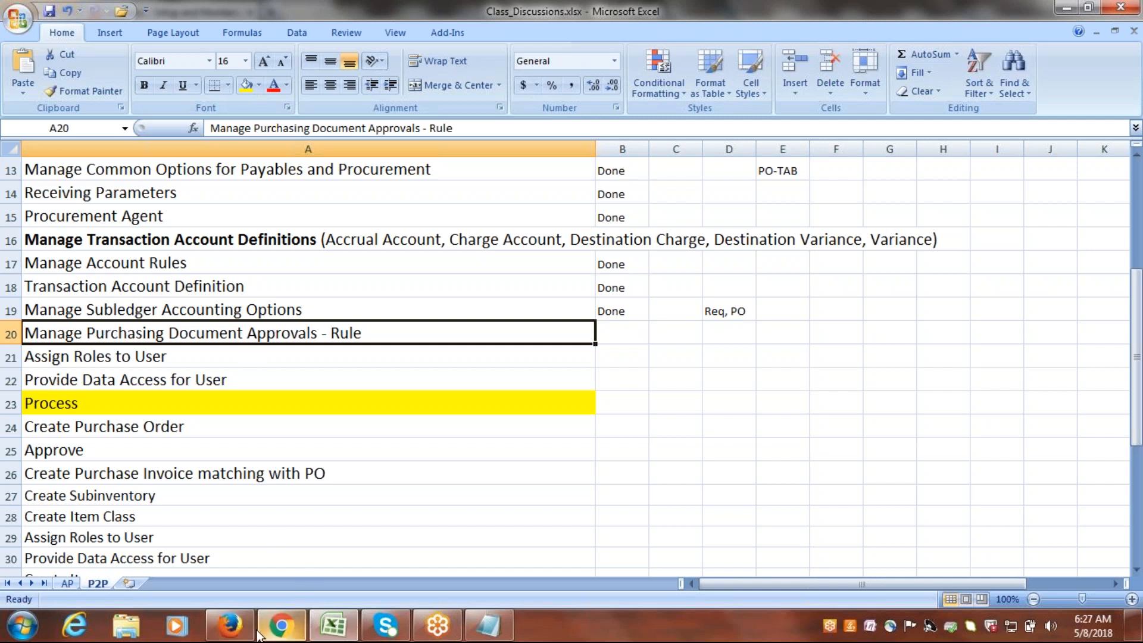
Select the text Manage Purchasing Document Approvals within cell A20 of the Excel checklist.
{"action": "left_click", "coordinate": [232, 634]}
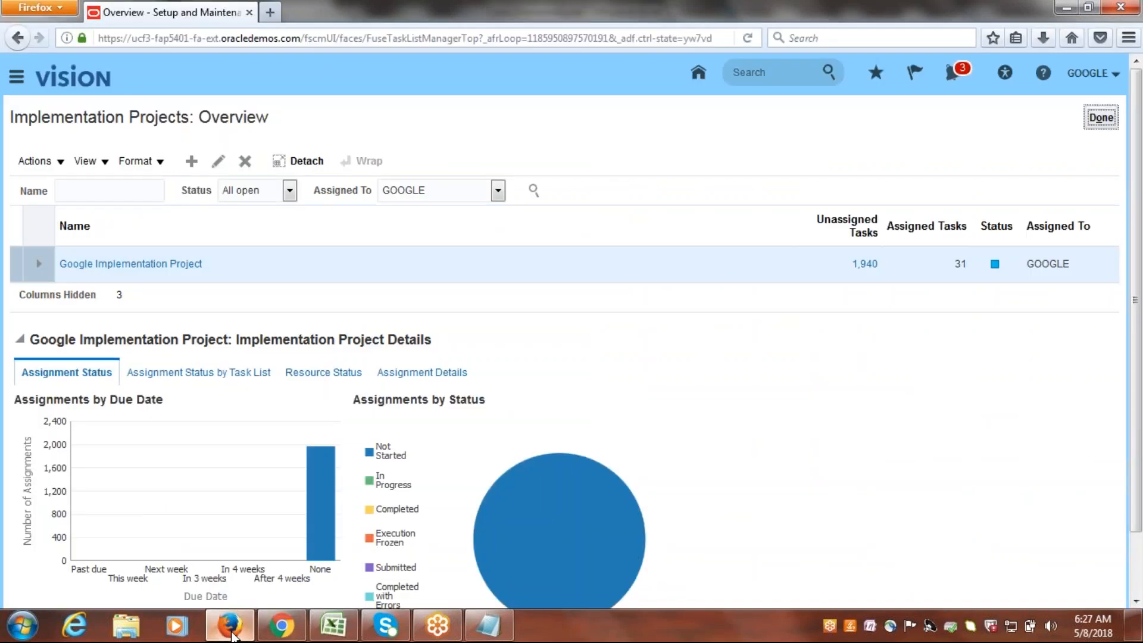
{"action": "left_click", "coordinate": [333, 625]}
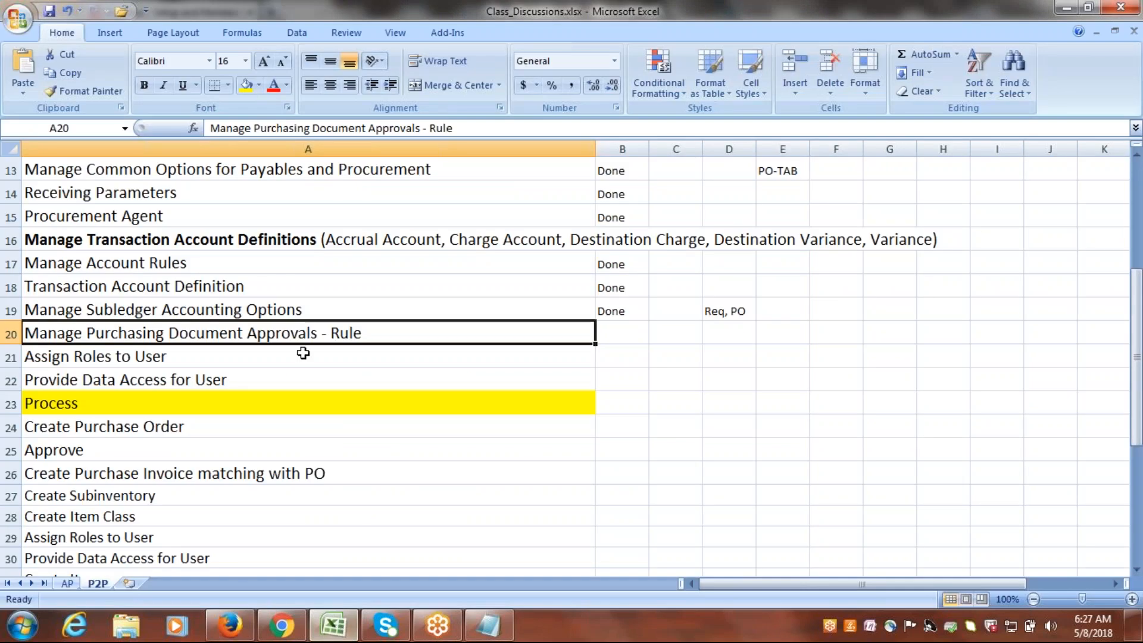
{"action": "double_click", "coordinate": [318, 333]}
{"action": "left_click_drag", "start_coordinate": [318, 333], "coordinate": [10, 337]}
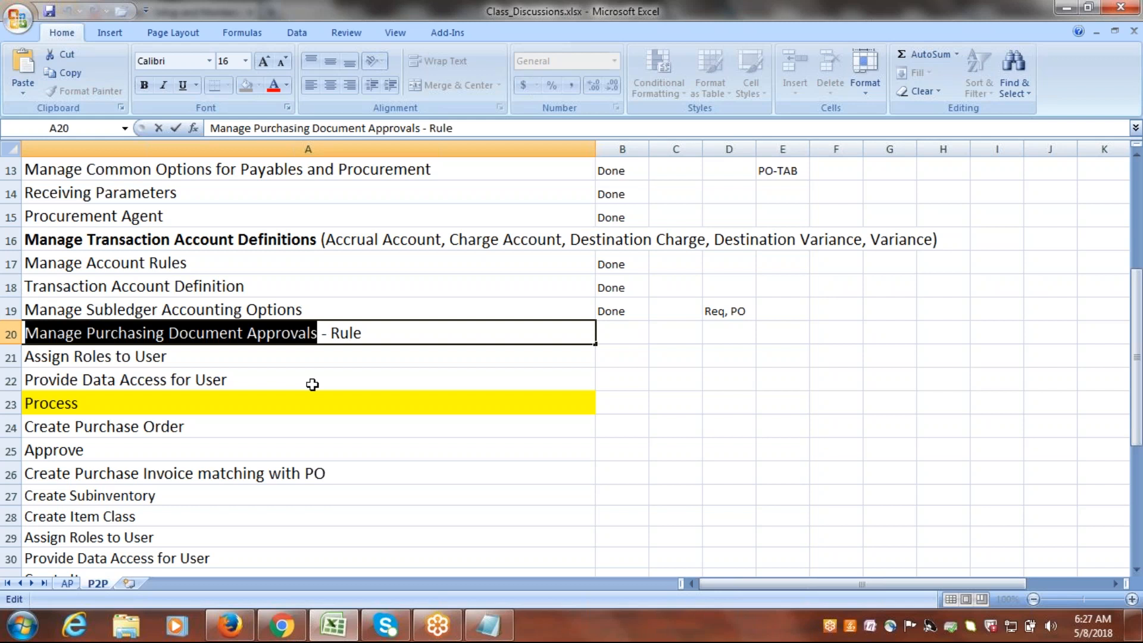
Switch back to Oracle Fusion in Firefox, open the Google Implementation Project, and search its tasks for %Req%Appro%.
{"action": "key", "text": "alt+Tab"}
{"action": "left_click", "coordinate": [166, 266]}
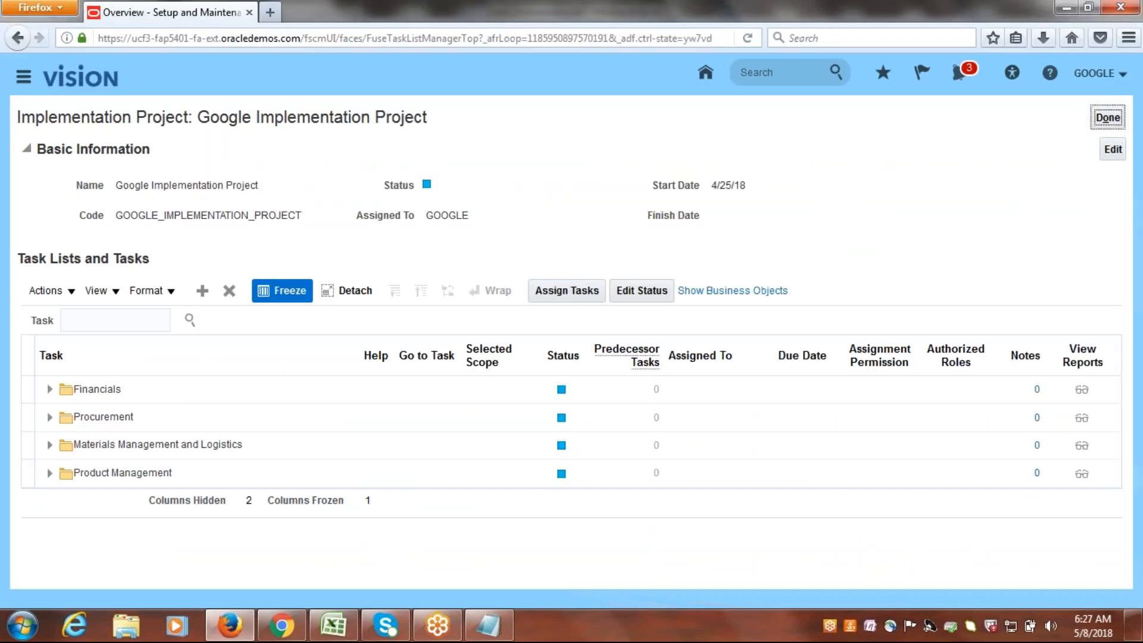
{"action": "left_click", "coordinate": [124, 320]}
{"action": "type", "text": "%"}
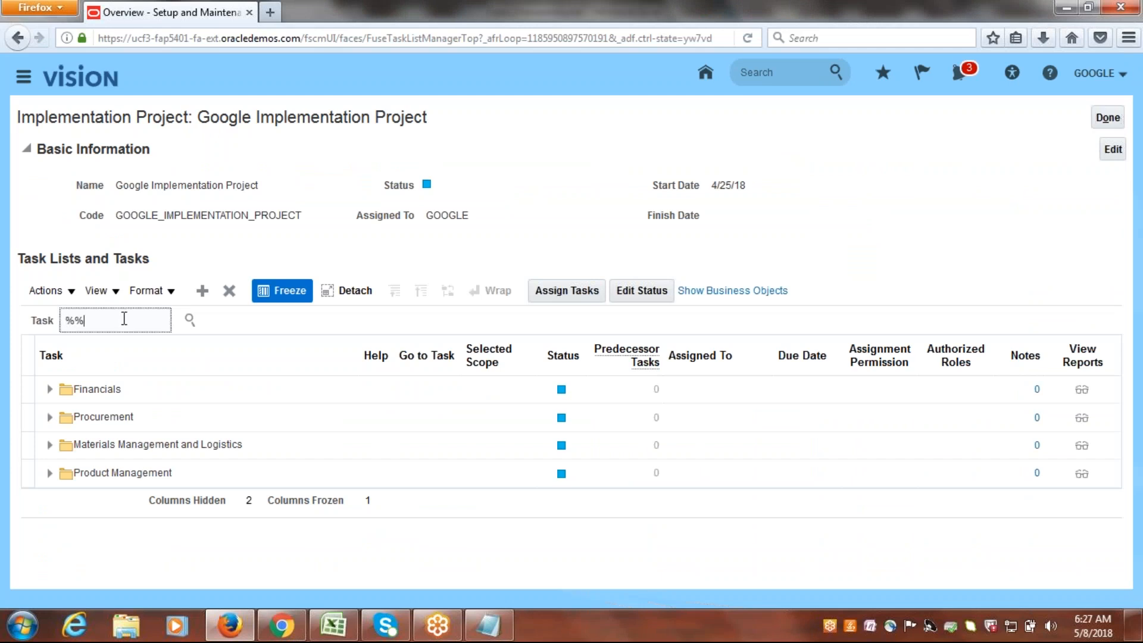
{"action": "type", "text": "r%%e"}
{"action": "key", "text": "BackSpace"}
{"action": "key", "text": "BackSpace"}
{"action": "type", "text": "Req%Appro%"}
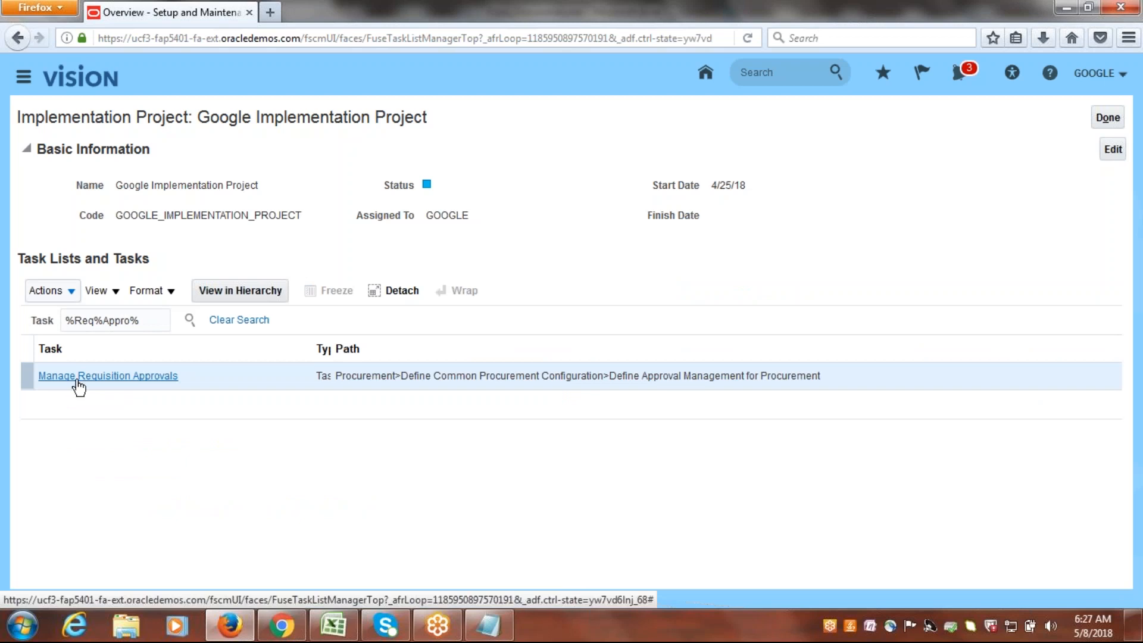
Open the Manage Requisition Approvals task under Procurement's Define Approval Management for Procurement.
{"action": "left_click", "coordinate": [115, 381]}
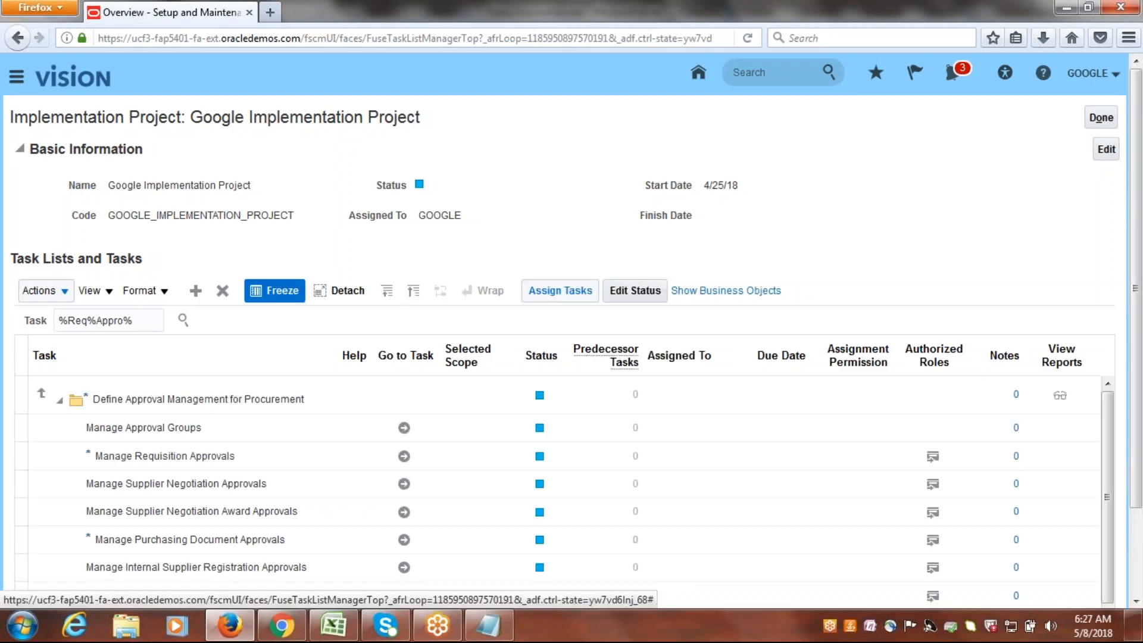
{"action": "scroll", "coordinate": [535, 571], "scroll_direction": "down", "scroll_amount": 3}
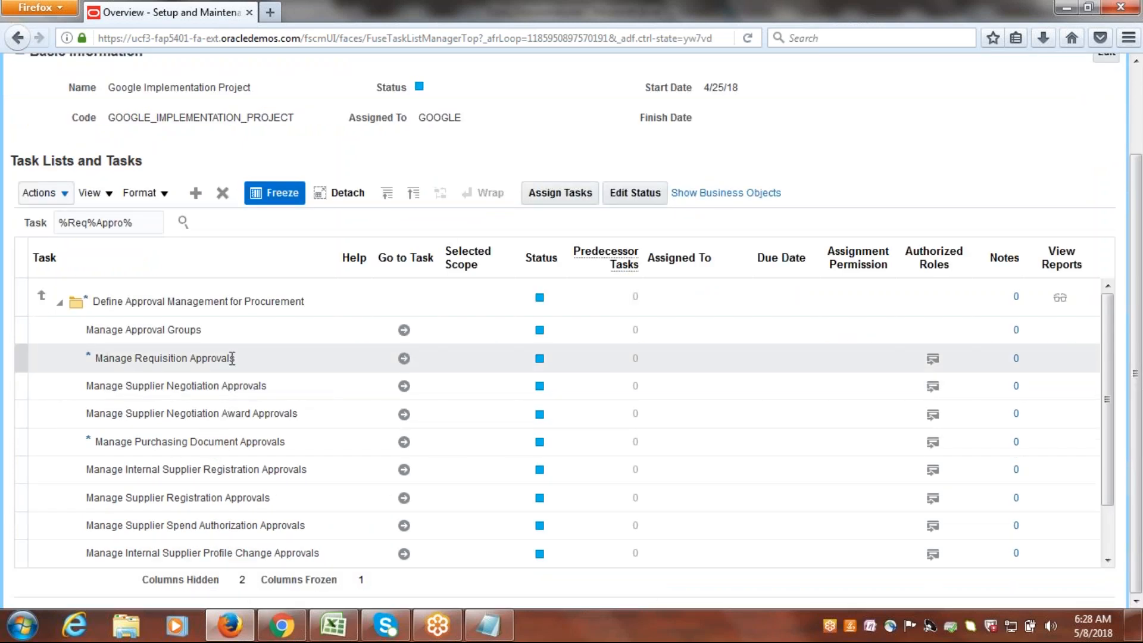
{"action": "left_click", "coordinate": [404, 359]}
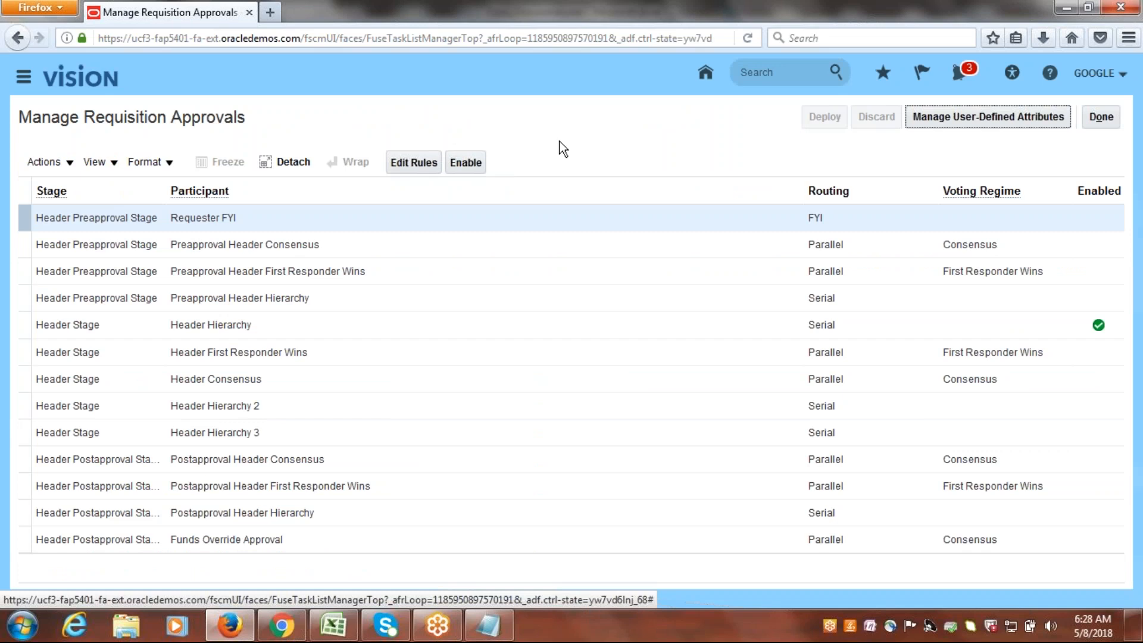
{"action": "left_click_drag", "start_coordinate": [85, 117], "coordinate": [244, 138]}
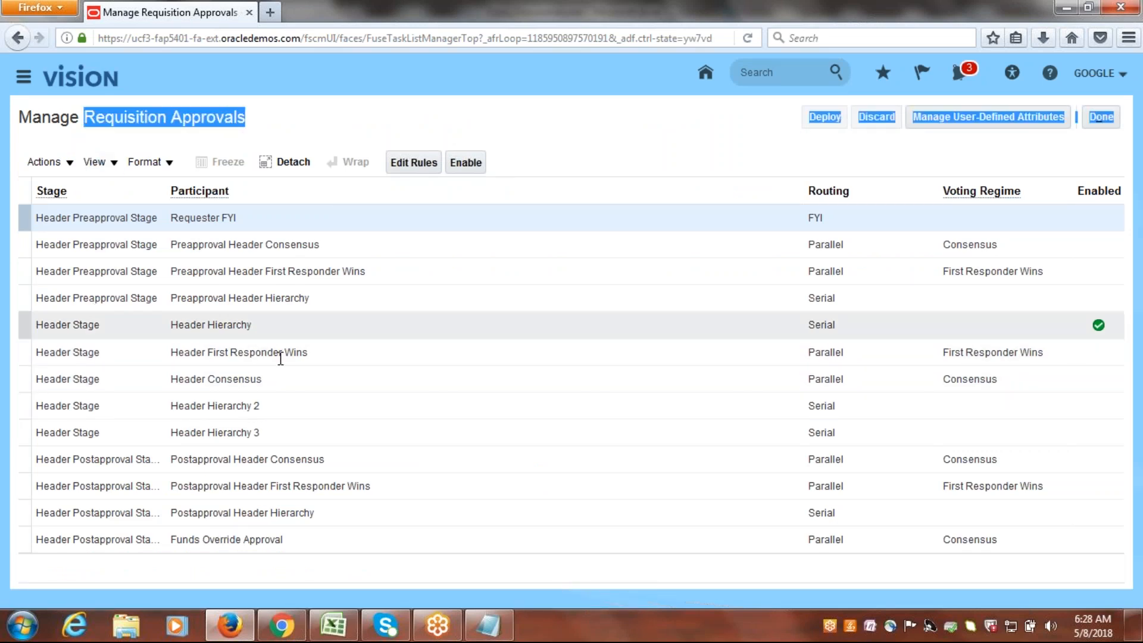
{"action": "left_click", "coordinate": [589, 138]}
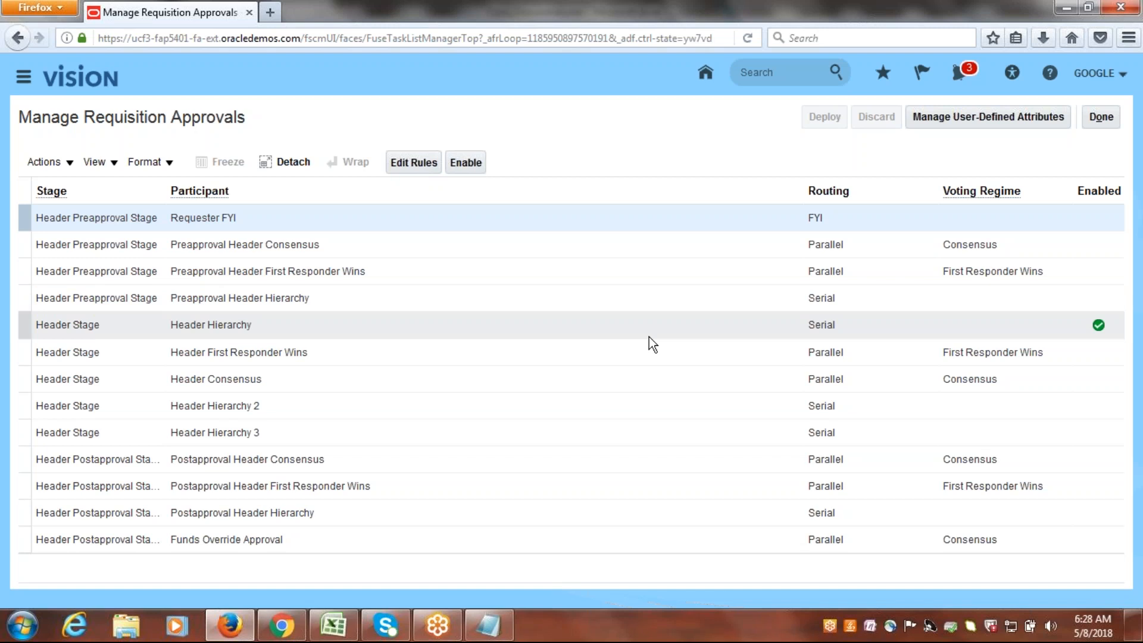
Disable the Header Hierarchy participant in Header Stage and enable Postapproval Header Consensus in the Header Postapproval Stage.
{"action": "left_click", "coordinate": [43, 327]}
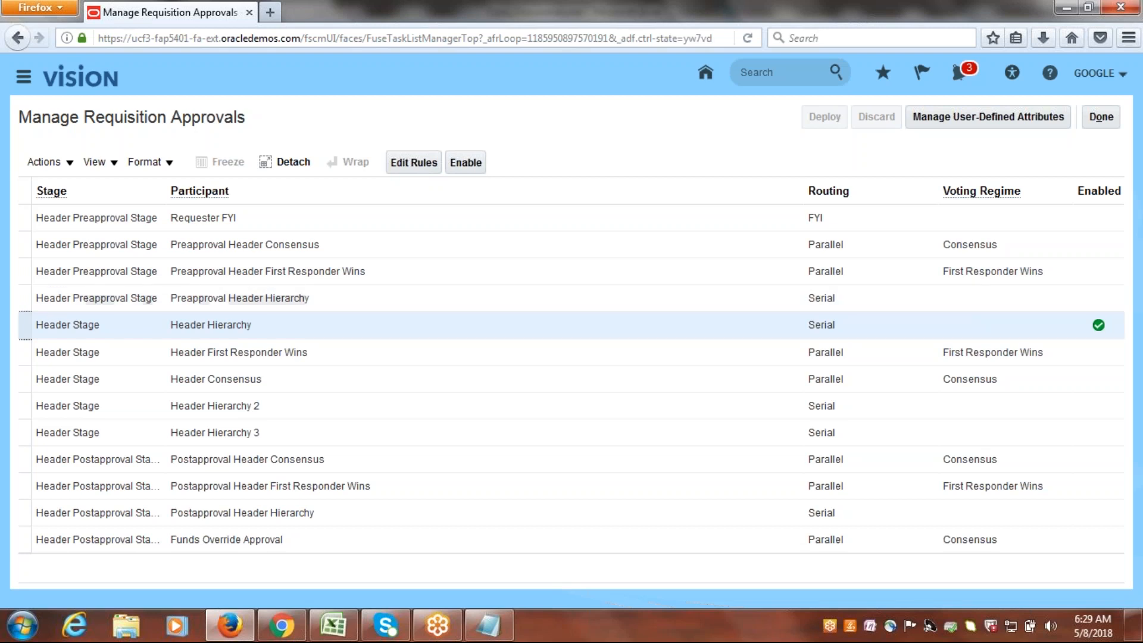
{"action": "left_click", "coordinate": [468, 162]}
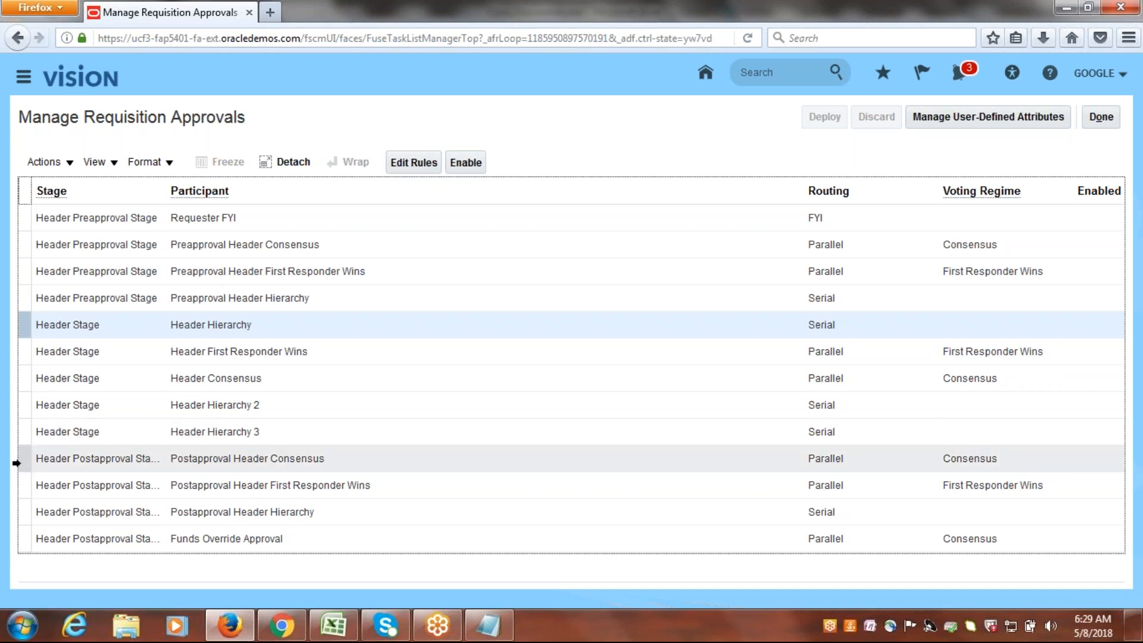
{"action": "left_click", "coordinate": [23, 459]}
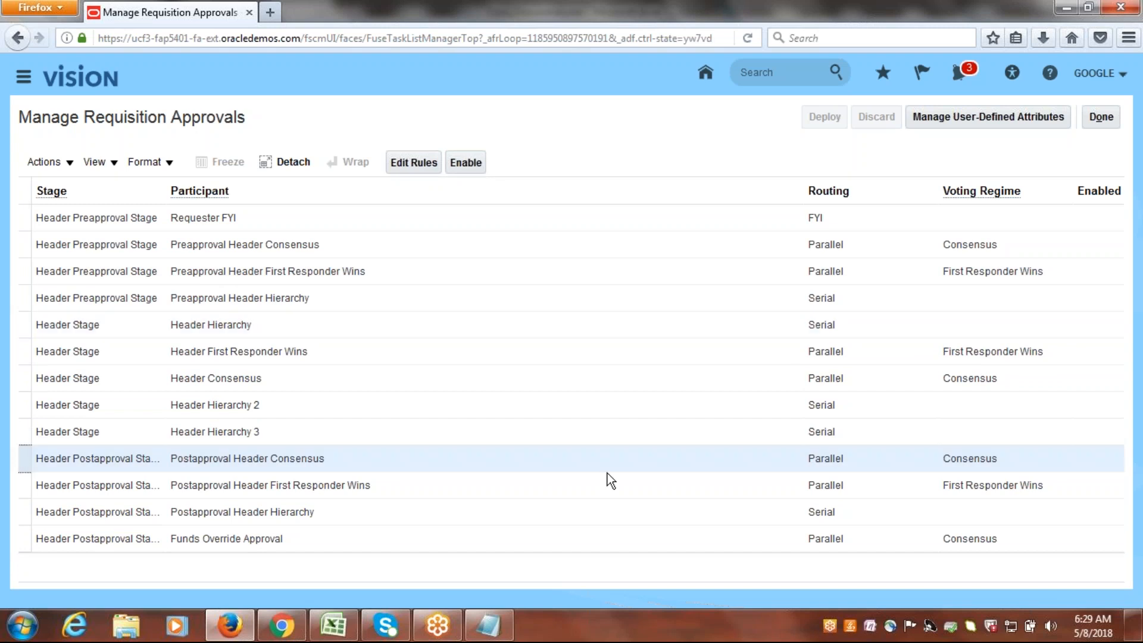
{"action": "left_click", "coordinate": [484, 170]}
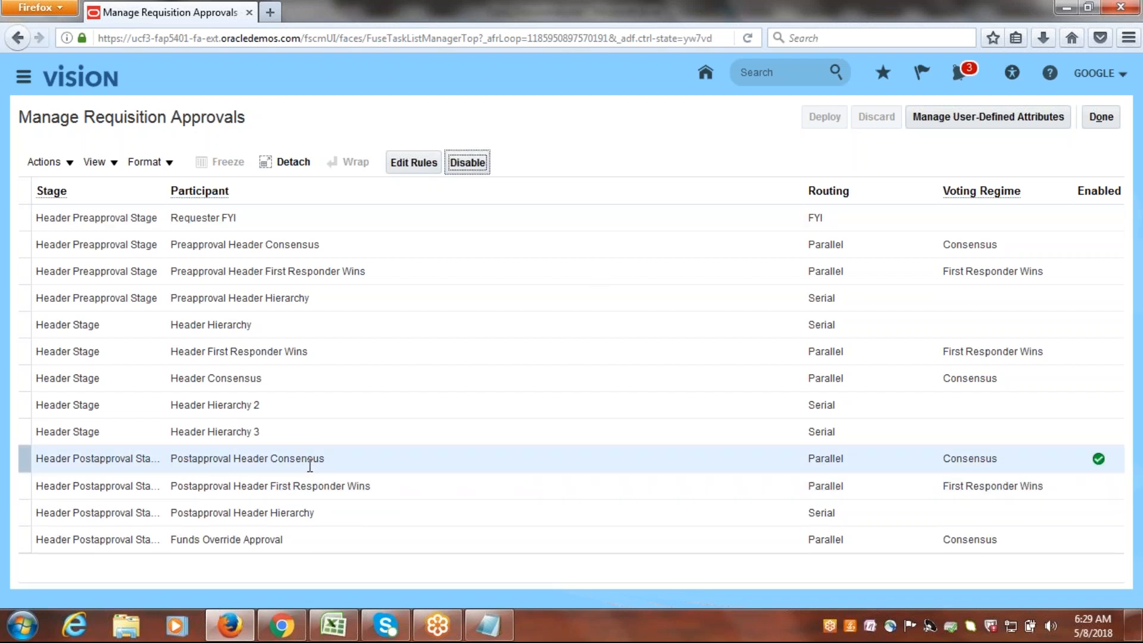
Open the approval rules of Postapproval Header Consensus and create a Medium priority rule named Google AutoApprovals.
{"action": "left_click", "coordinate": [19, 459]}
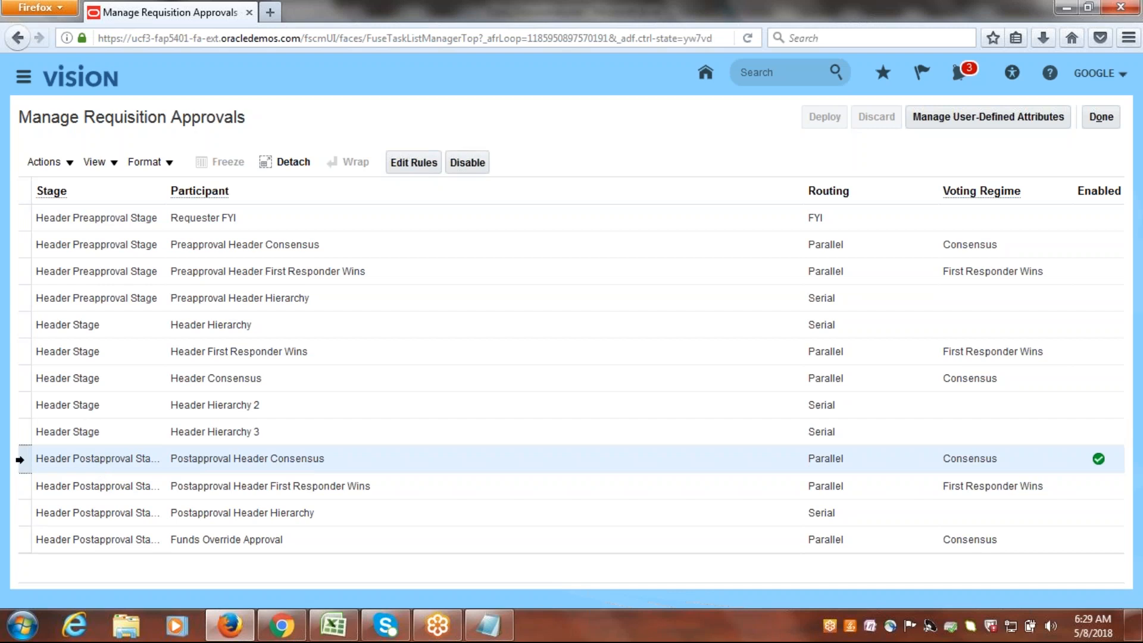
{"action": "left_click", "coordinate": [425, 167]}
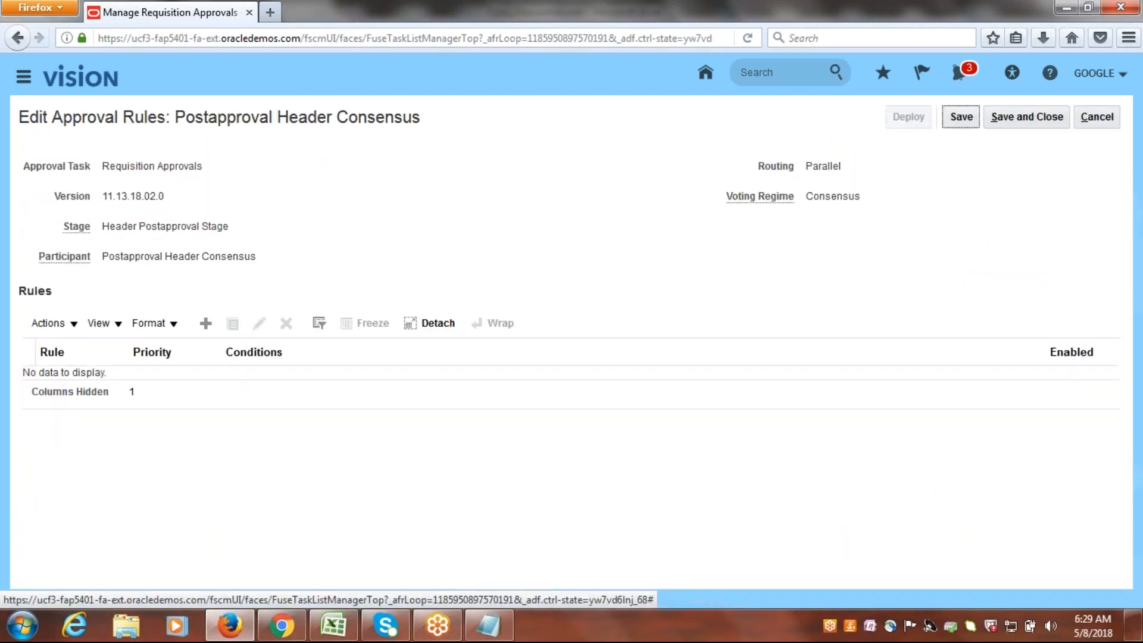
{"action": "left_click", "coordinate": [206, 326]}
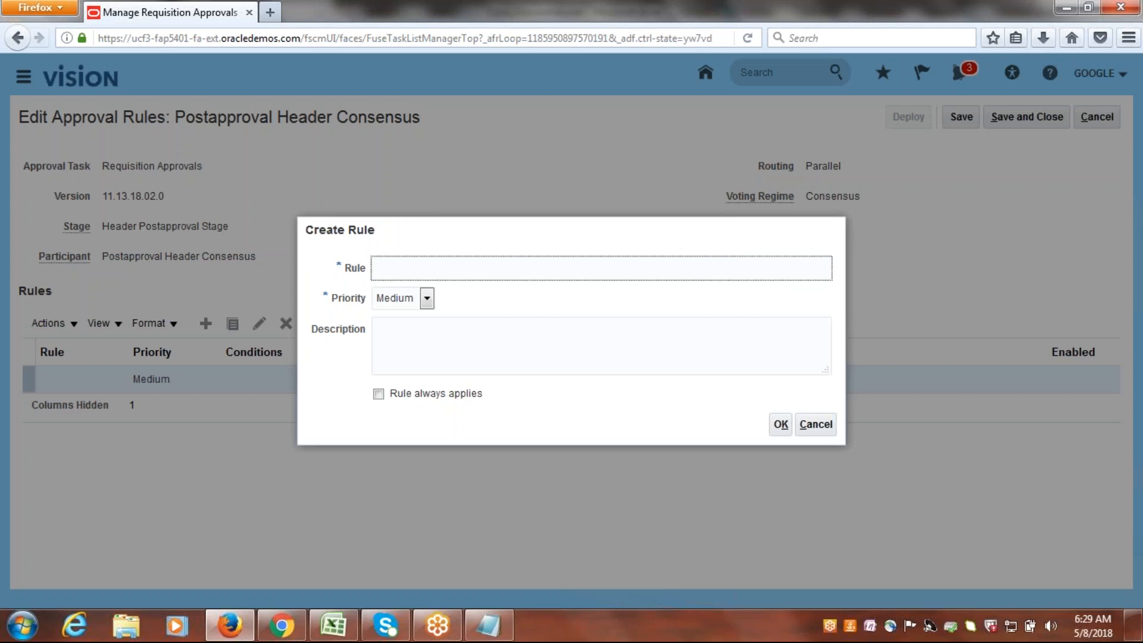
{"action": "type", "text": "Google AutoApprovals"}
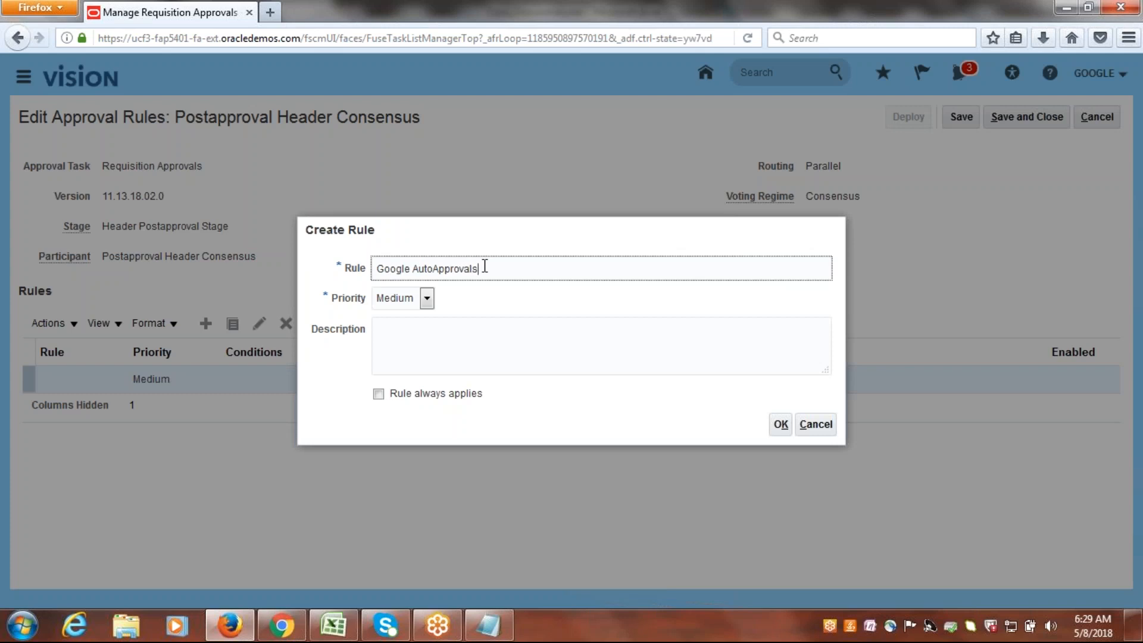
{"action": "left_click", "coordinate": [781, 424]}
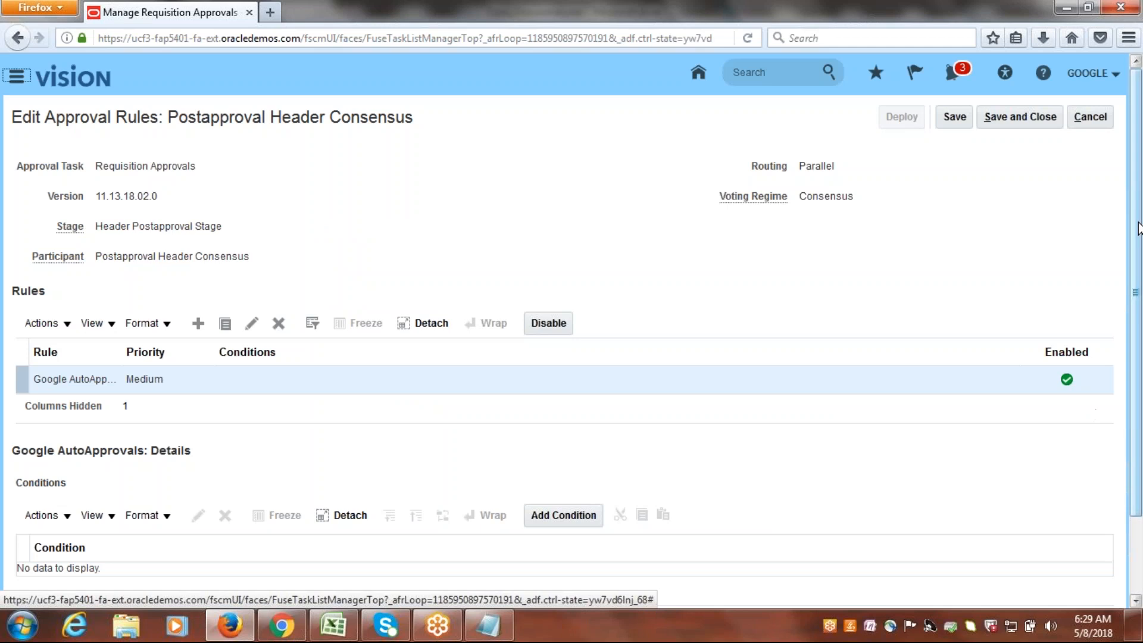
Start a condition of type Approval task attribute for Google AutoApprovals and look through the attribute suggestions for Reque.
{"action": "left_click_drag", "start_coordinate": [1138, 243], "coordinate": [1141, 354]}
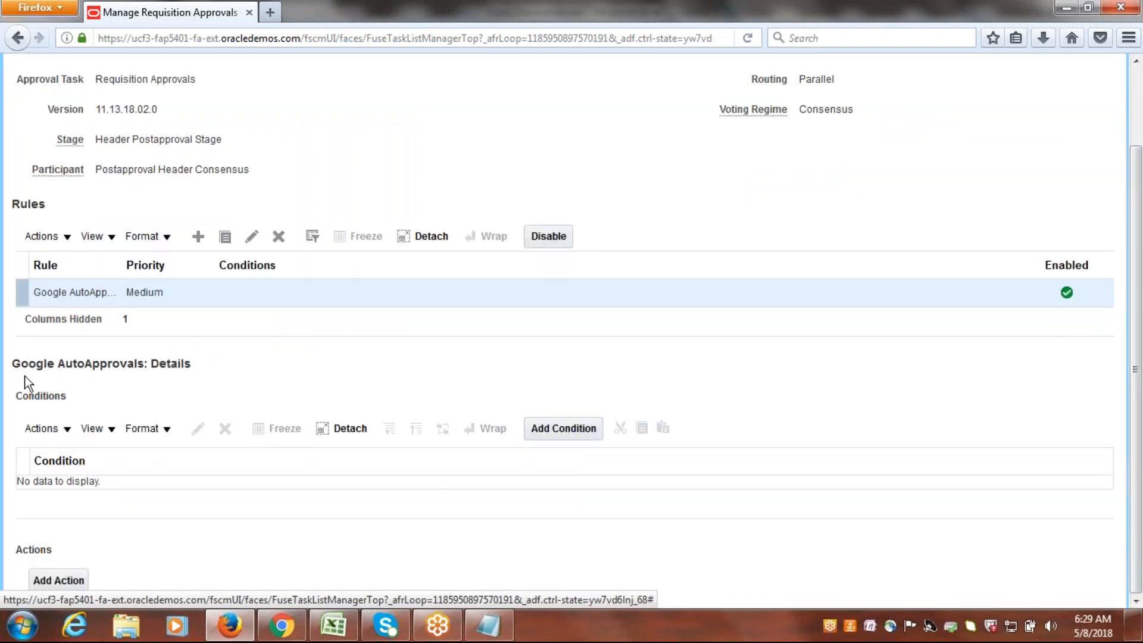
{"action": "left_click", "coordinate": [558, 429]}
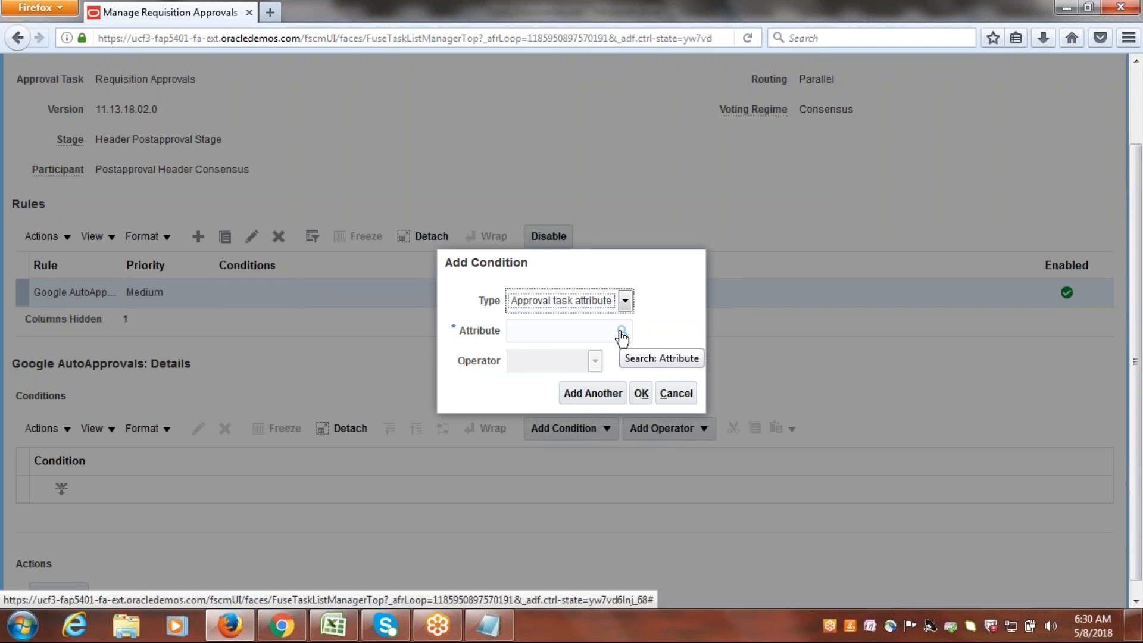
{"action": "left_click", "coordinate": [573, 332]}
{"action": "type", "text": "Req"}
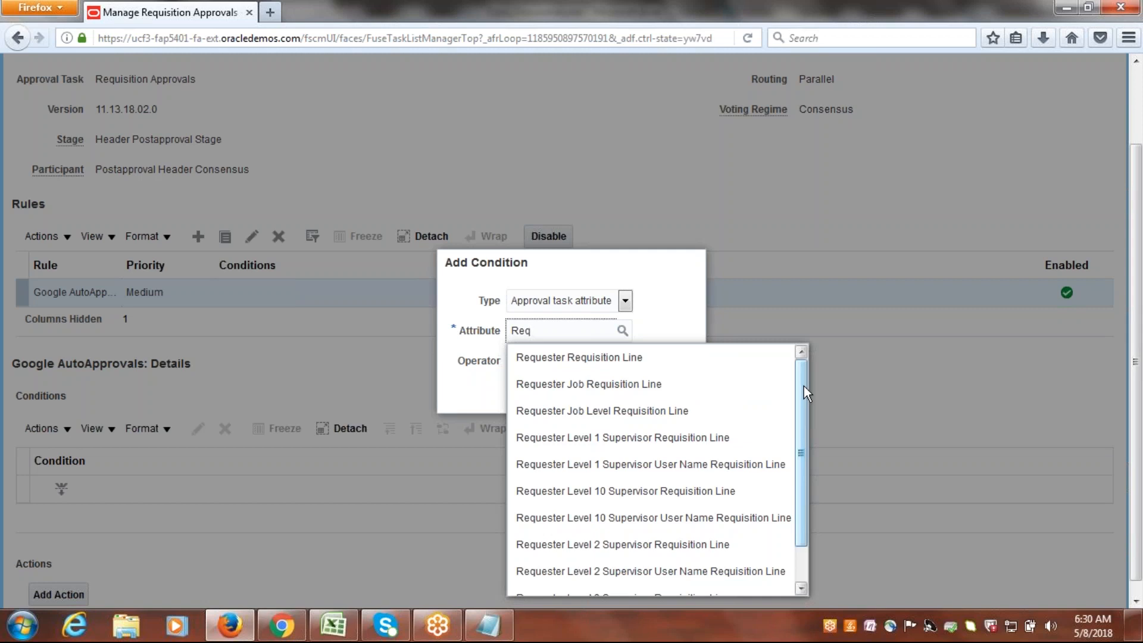
{"action": "type", "text": "ue"}
{"action": "scroll", "coordinate": [805, 431], "scroll_direction": "down", "scroll_amount": 2}
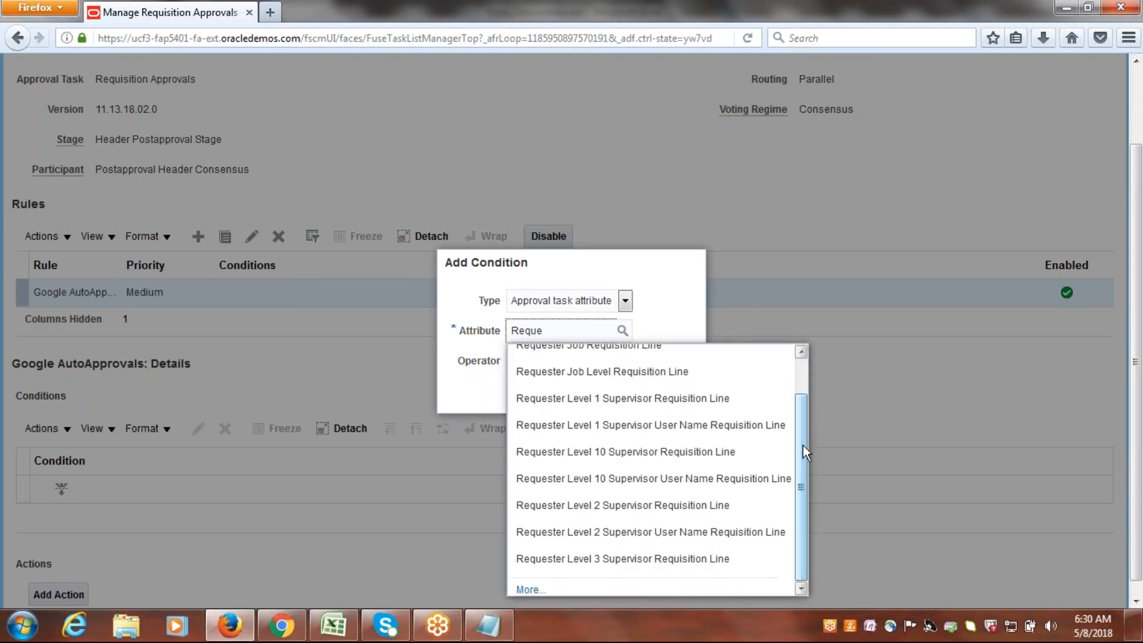
Try to look up the condition's attribute with the search terms Business and BU.
{"action": "double_click", "coordinate": [567, 334]}
{"action": "type", "text": "Business"}
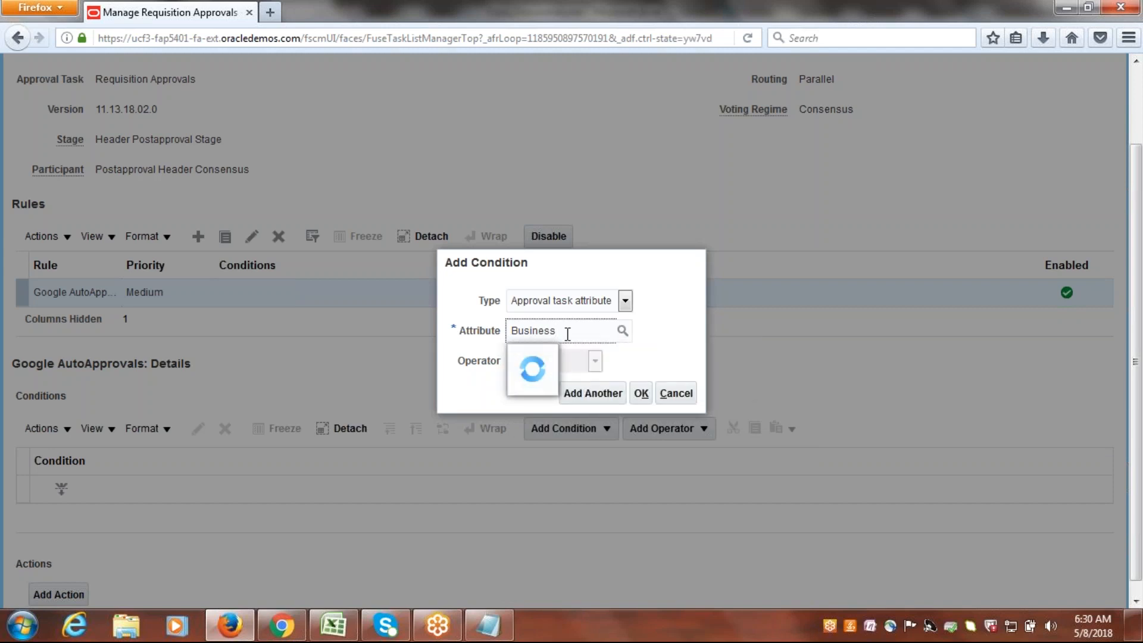
{"action": "key", "text": "BackSpace"}
{"action": "key", "text": "BackSpace"}
{"action": "key", "text": "BackSpace"}
{"action": "key", "text": "BackSpace"}
{"action": "key", "text": "BackSpace"}
{"action": "key", "text": "BackSpace"}
{"action": "key", "text": "BackSpace"}
{"action": "type", "text": "U"}
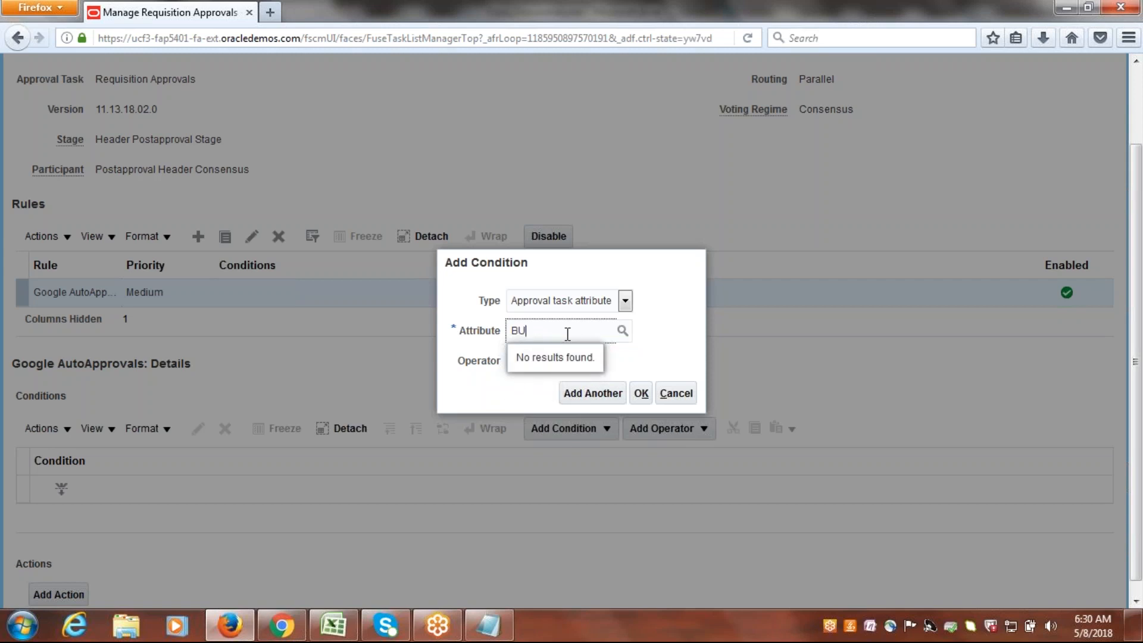
{"action": "key", "text": "BackSpace"}
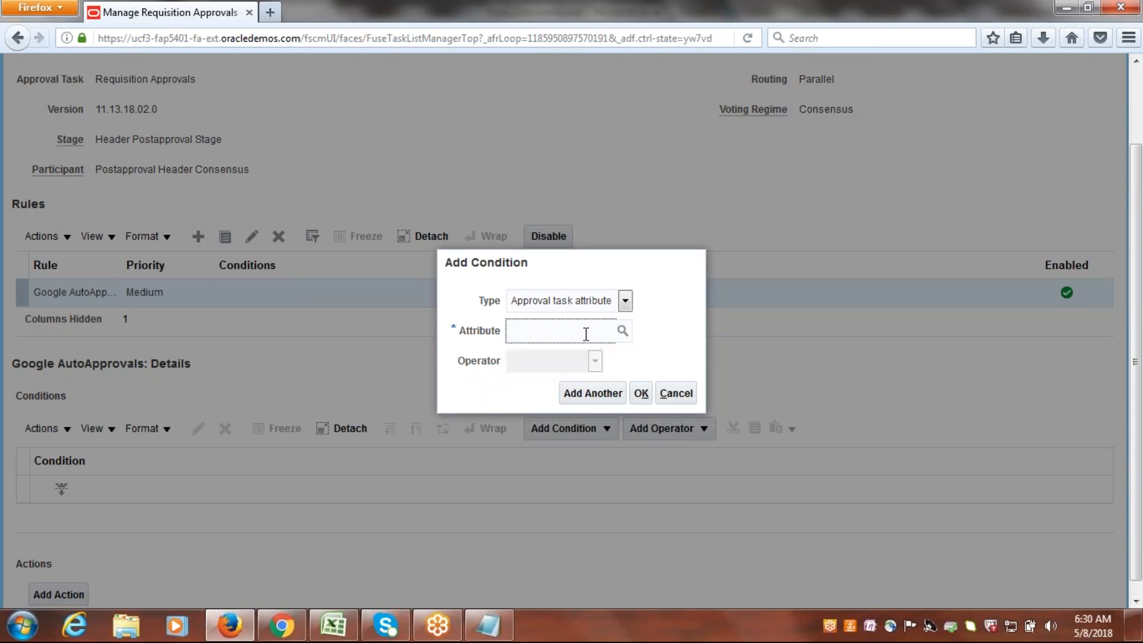
Search the attribute list for Requ and choose Requisitioning BU from the Requisition Header dimension as the condition's attribute.
{"action": "left_click", "coordinate": [620, 333]}
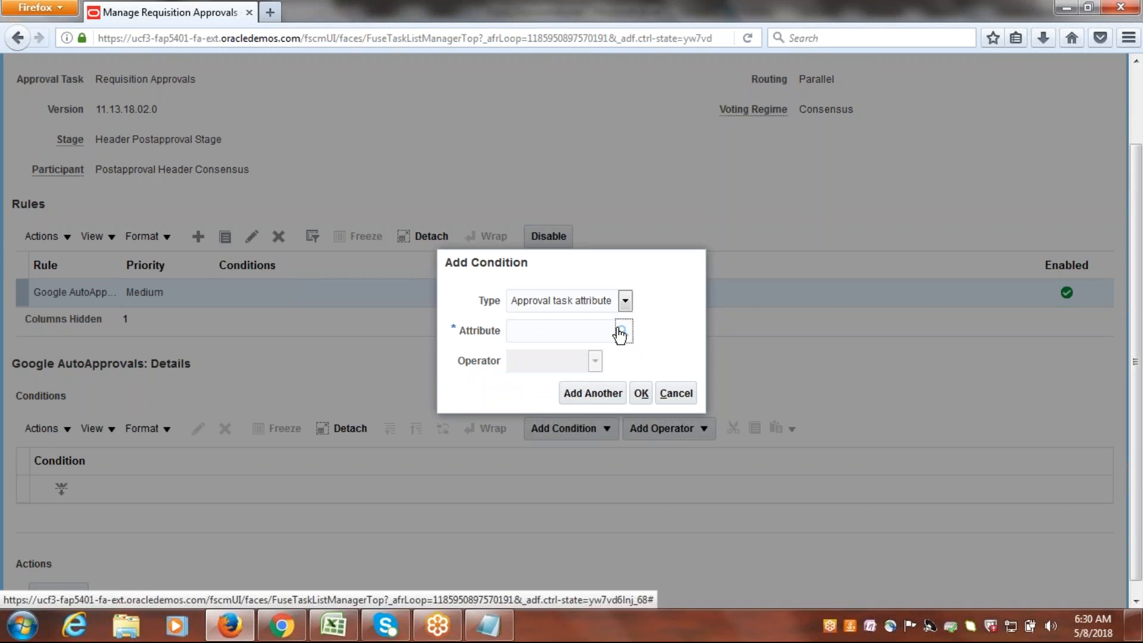
{"action": "left_click", "coordinate": [523, 283]}
{"action": "type", "text": "R"}
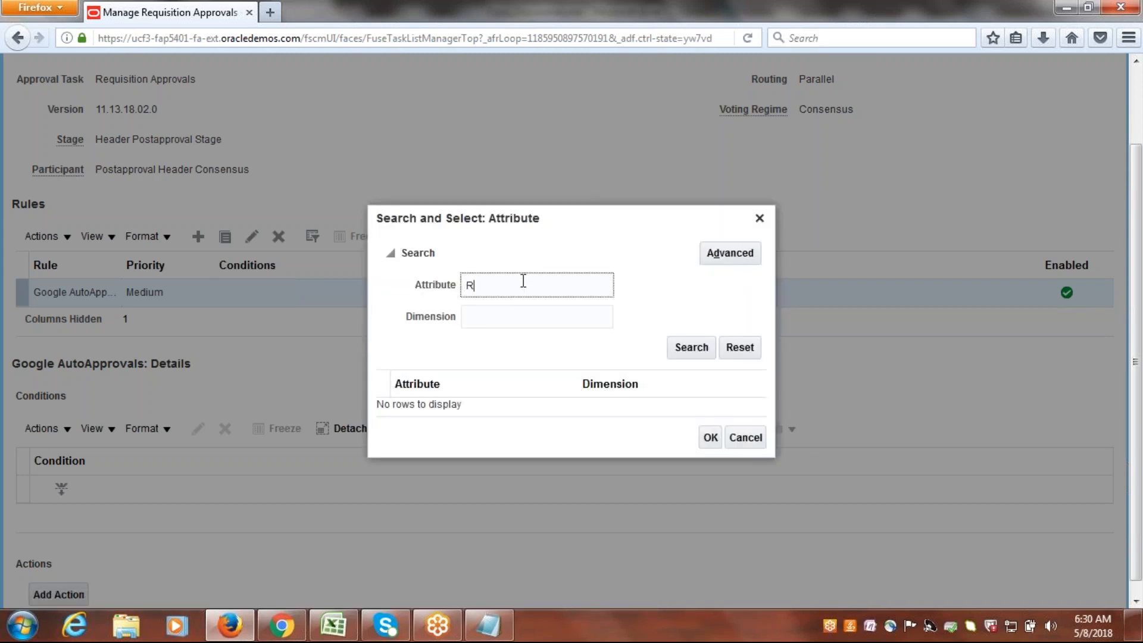
{"action": "type", "text": "equ"}
{"action": "left_click", "coordinate": [678, 347]}
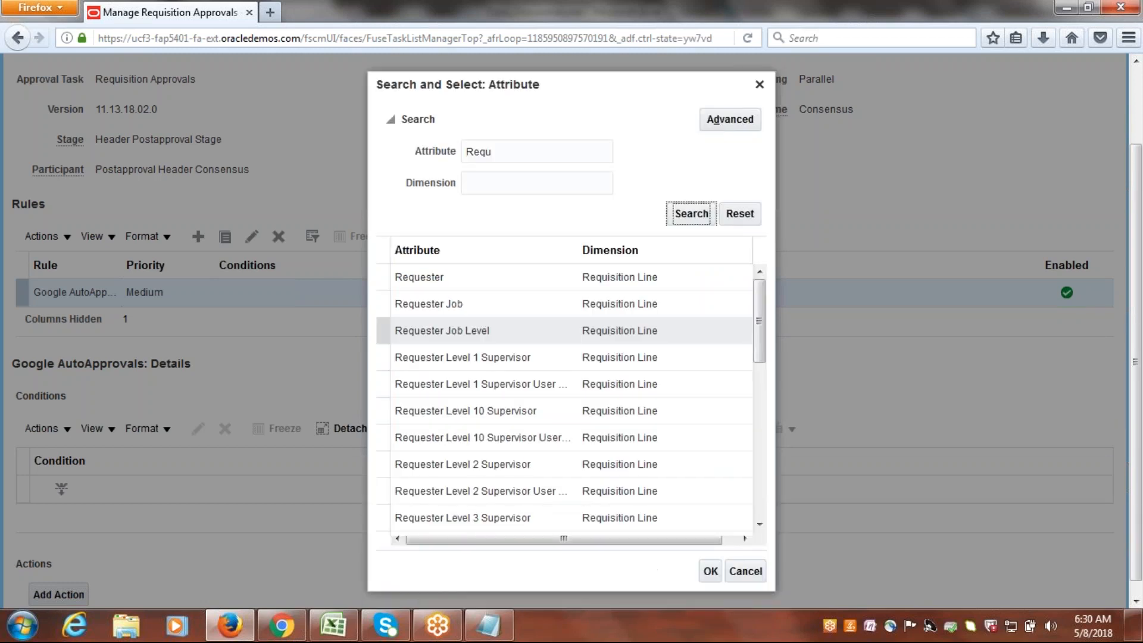
{"action": "left_click_drag", "start_coordinate": [759, 293], "coordinate": [759, 463]}
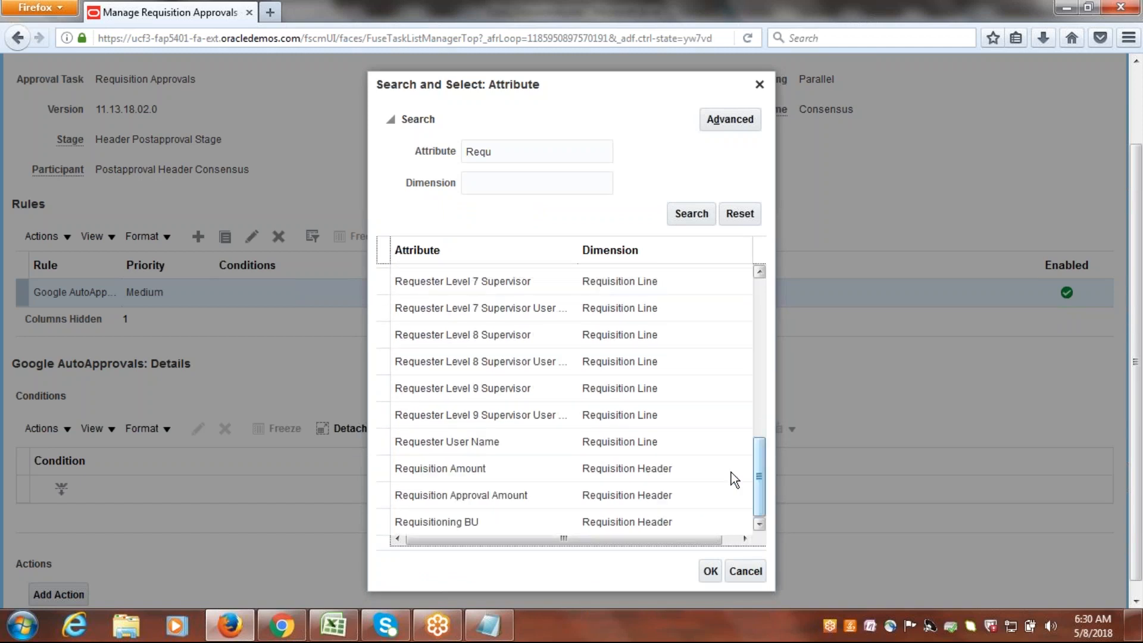
{"action": "left_click", "coordinate": [430, 522]}
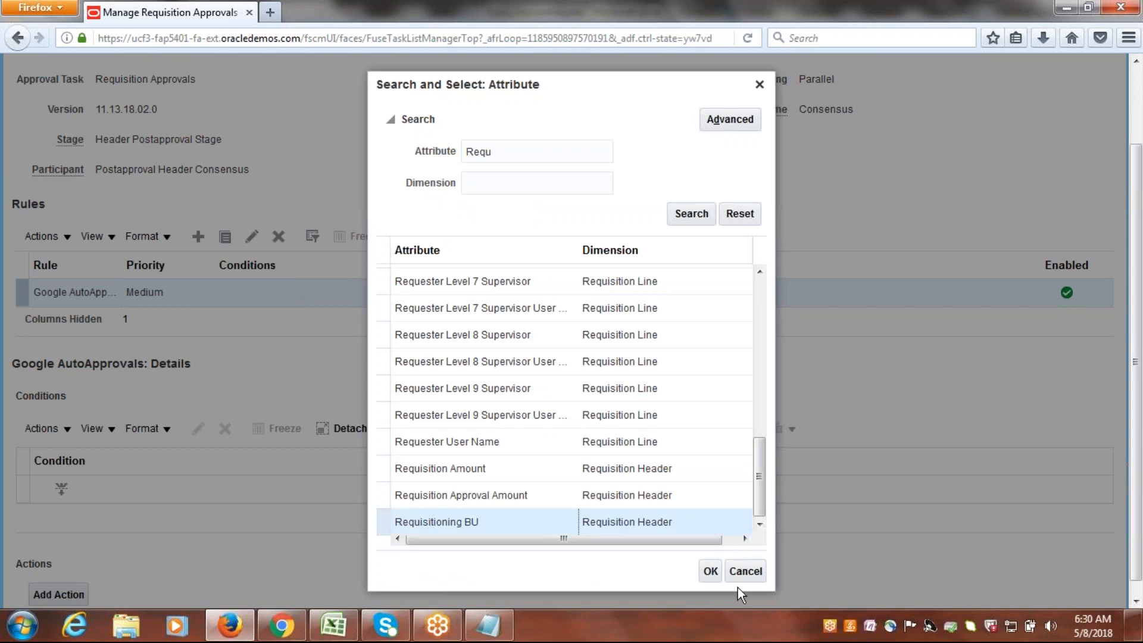
{"action": "left_click", "coordinate": [711, 571]}
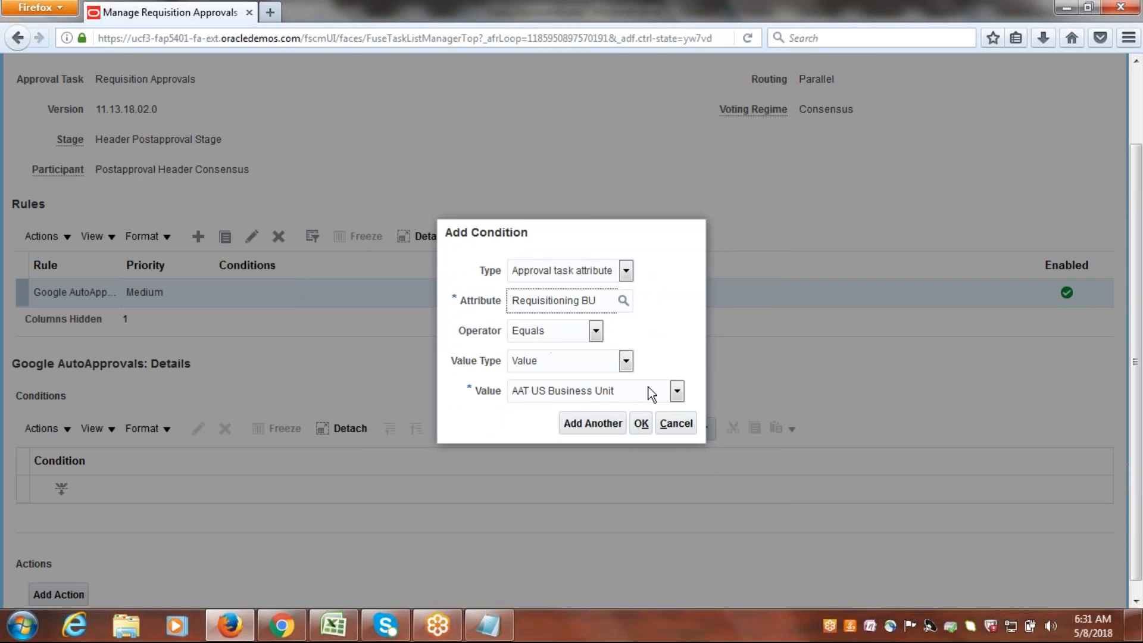
Set the condition's comparison value to Google US Business Unit and confirm the condition.
{"action": "left_click", "coordinate": [676, 393]}
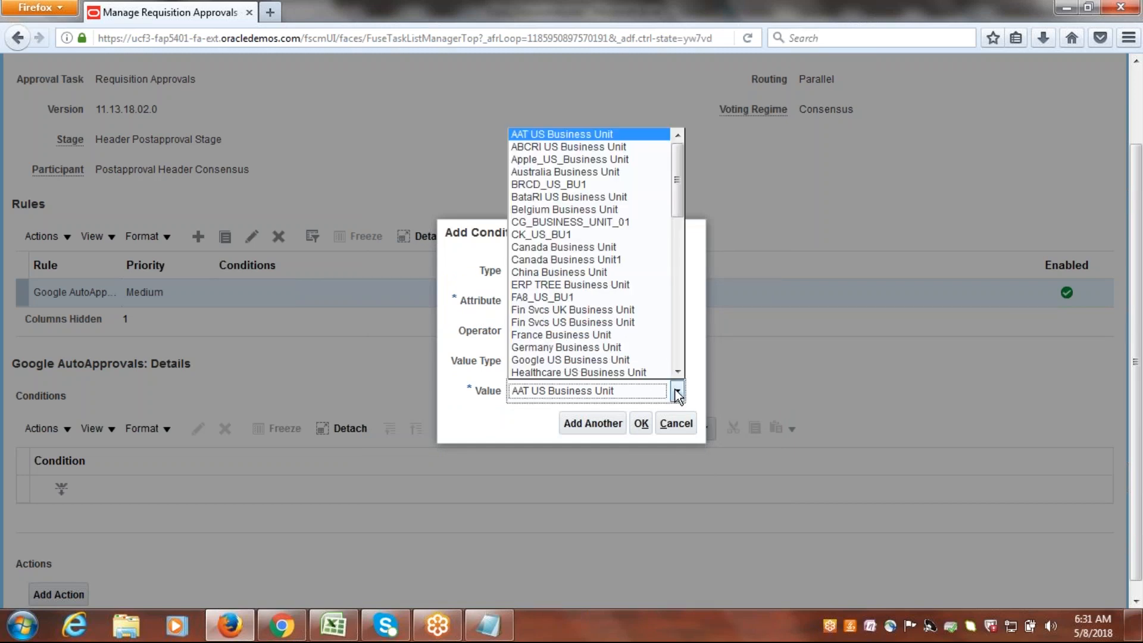
{"action": "left_click", "coordinate": [595, 360]}
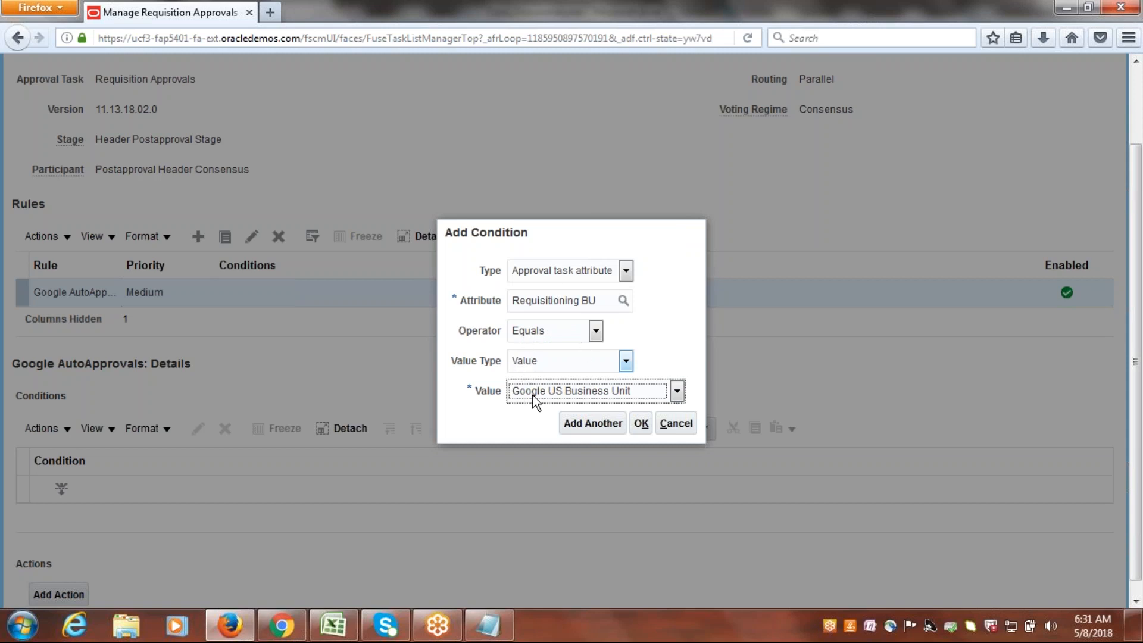
{"action": "left_click", "coordinate": [648, 428]}
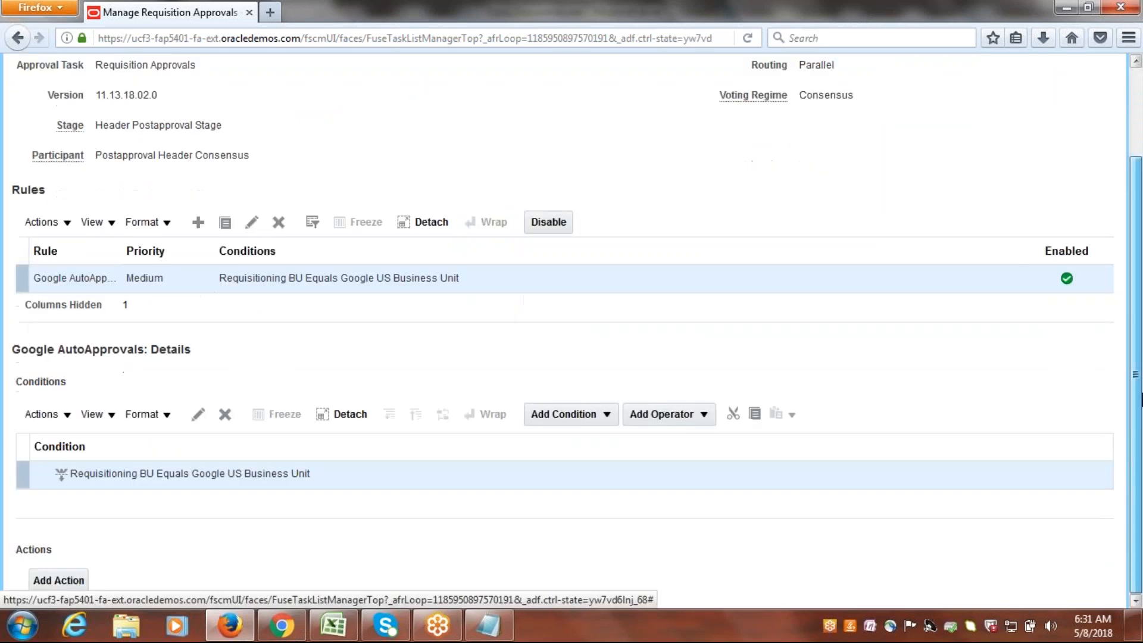
Add an action to Google AutoApprovals with action type Automatic and its outcome set to Approved.
{"action": "left_click", "coordinate": [61, 580]}
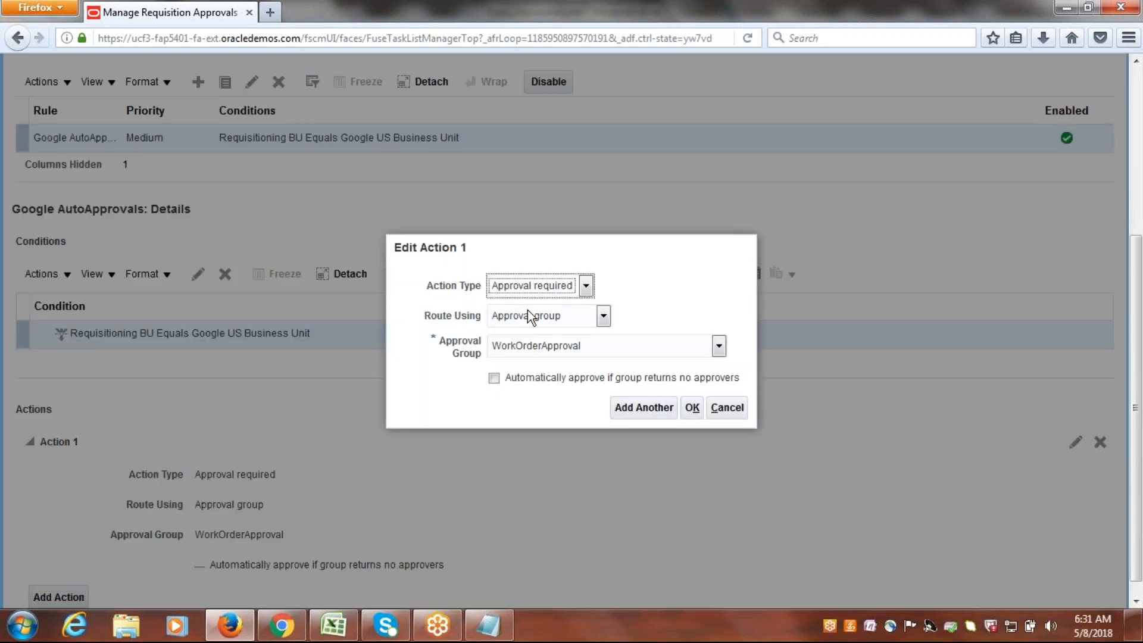
{"action": "left_click", "coordinate": [587, 285]}
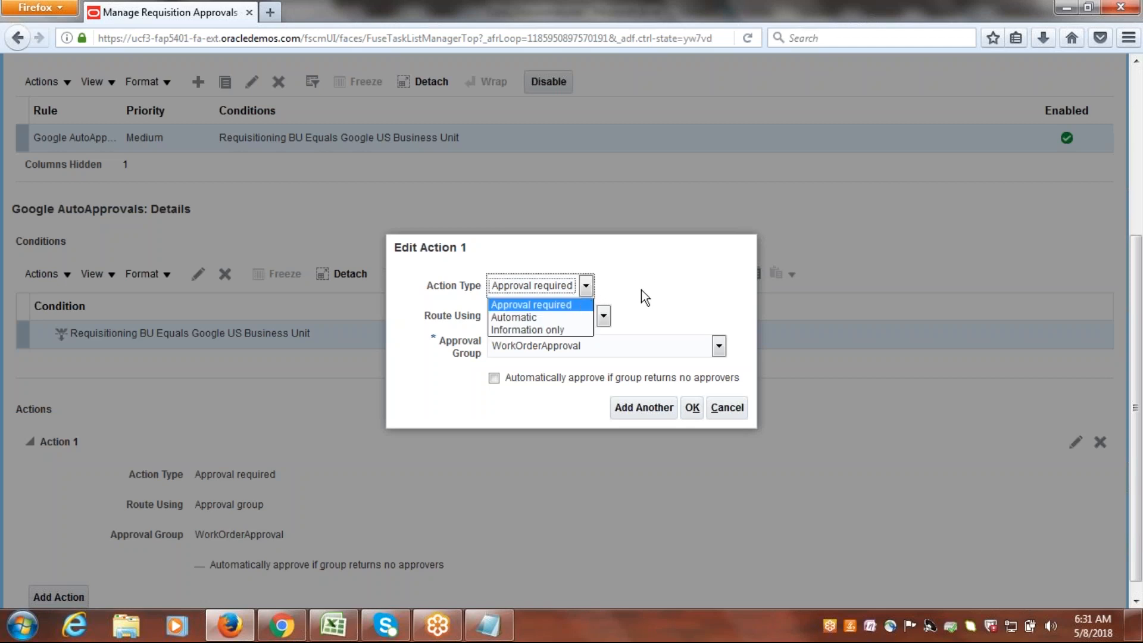
{"action": "left_click", "coordinate": [535, 319]}
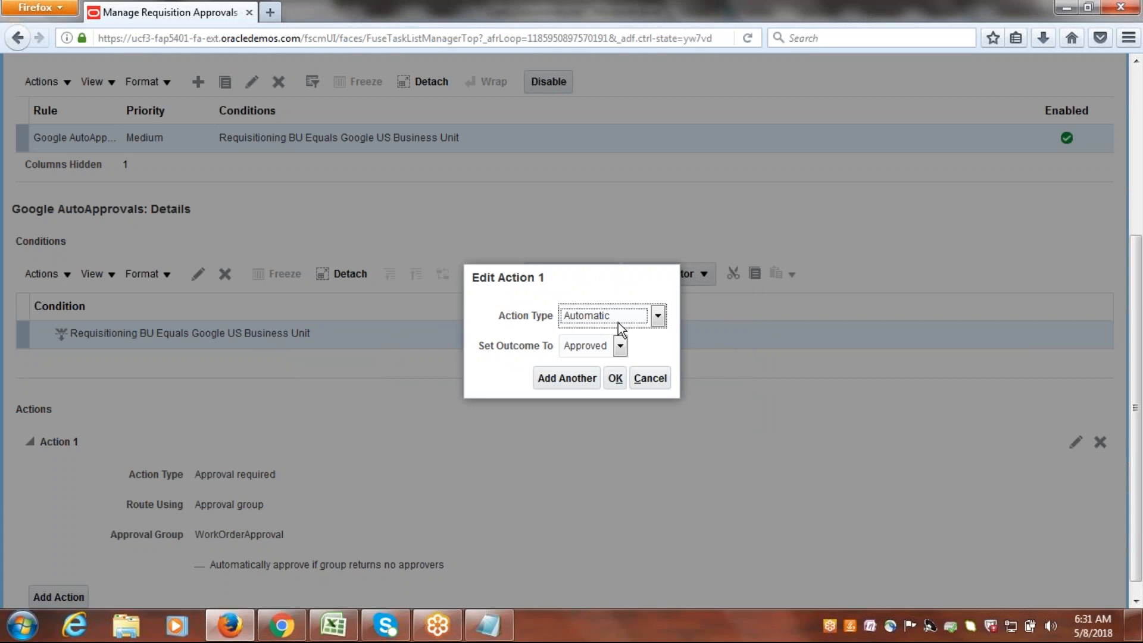
{"action": "left_click", "coordinate": [621, 350]}
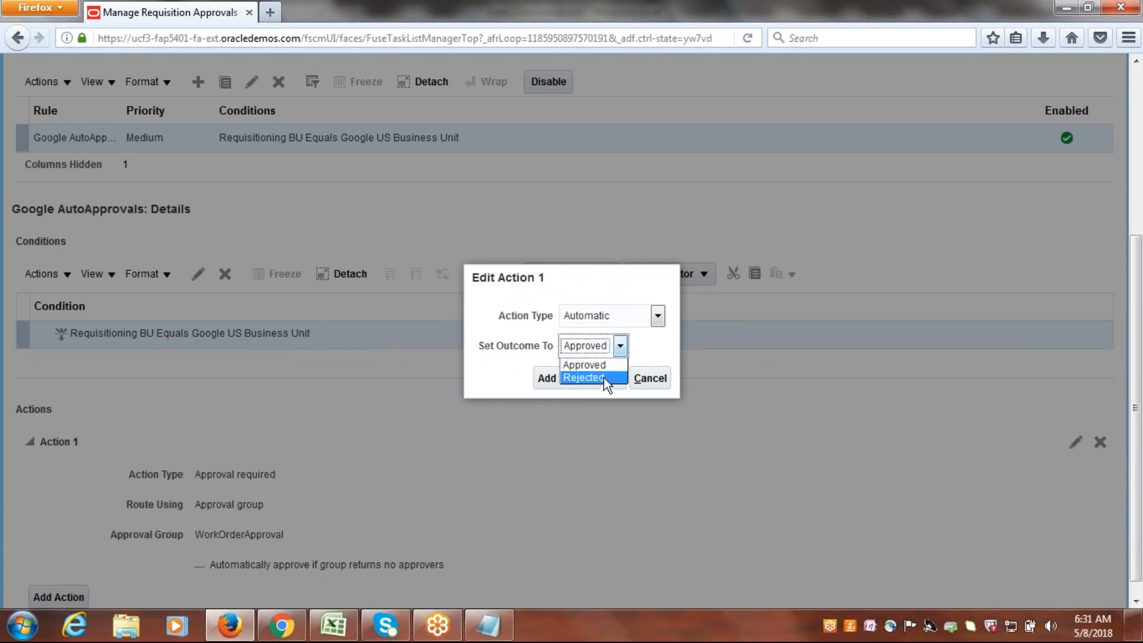
{"action": "left_click", "coordinate": [611, 366]}
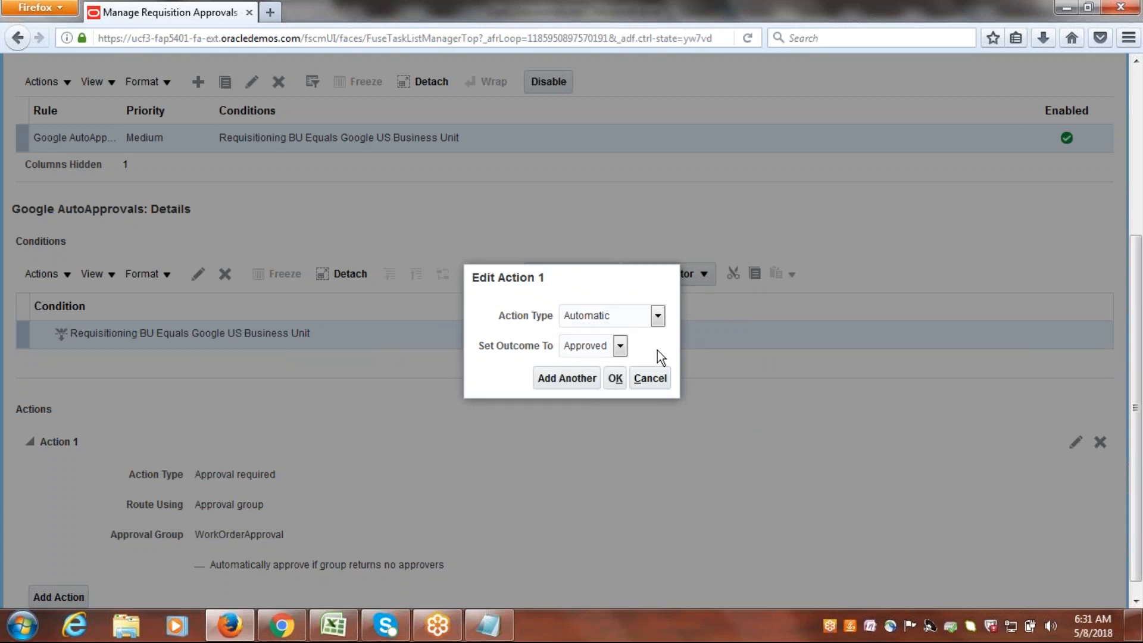
{"action": "left_click", "coordinate": [616, 381]}
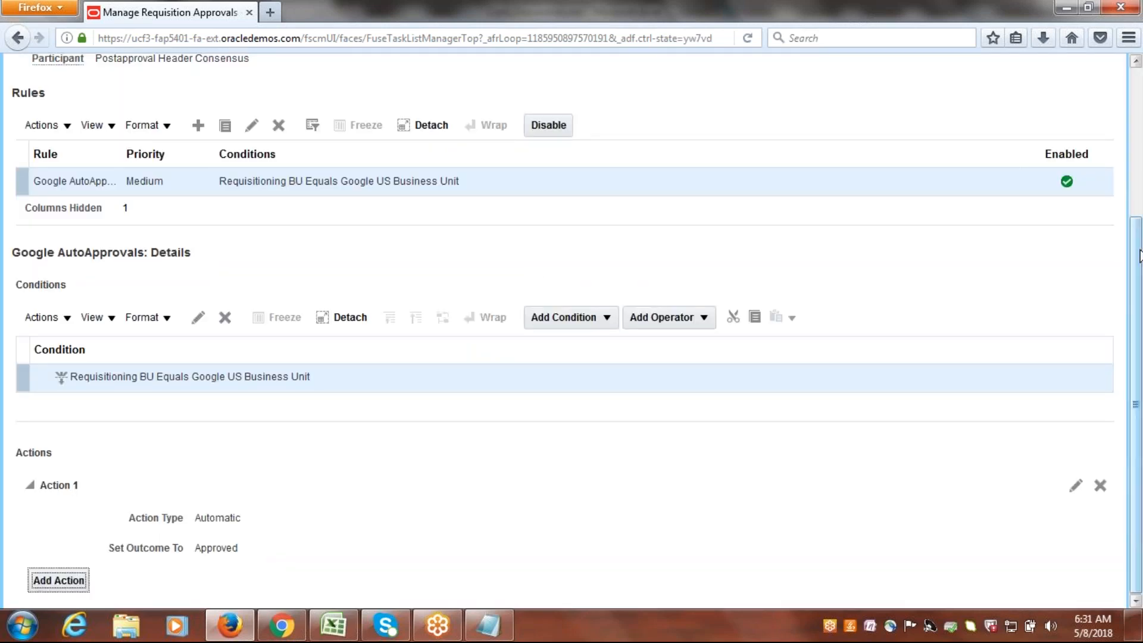
Save and close the Postapproval Header Consensus rules and deploy the requisition approval changes, dismissing the McAfee pop-up.
{"action": "scroll", "coordinate": [571, 330], "scroll_direction": "up", "scroll_amount": 3}
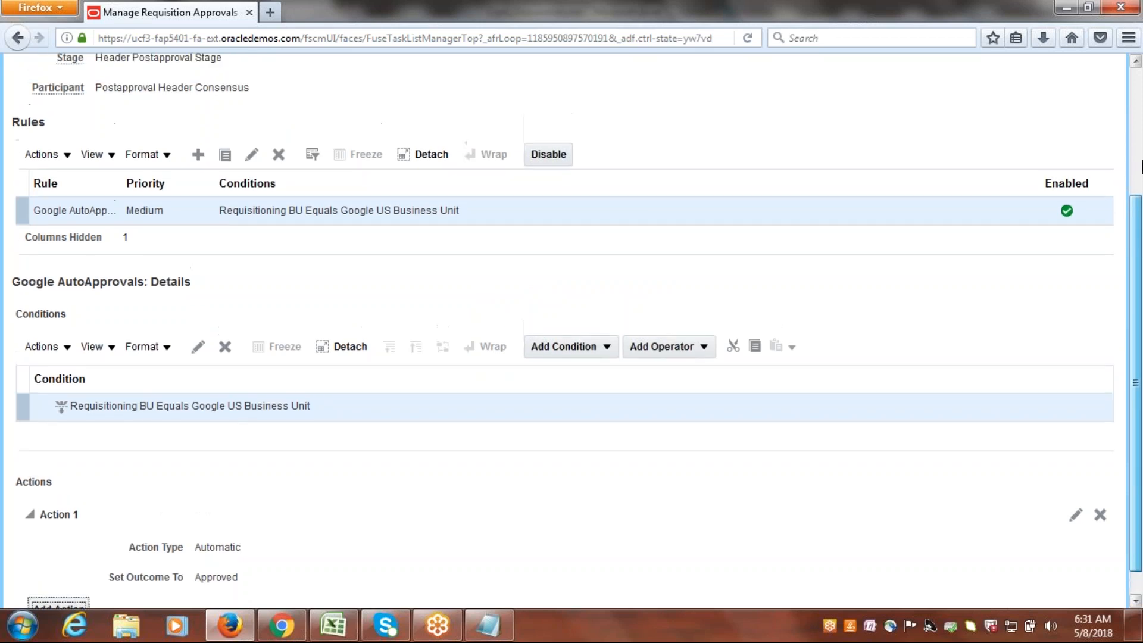
{"action": "left_click", "coordinate": [1009, 72]}
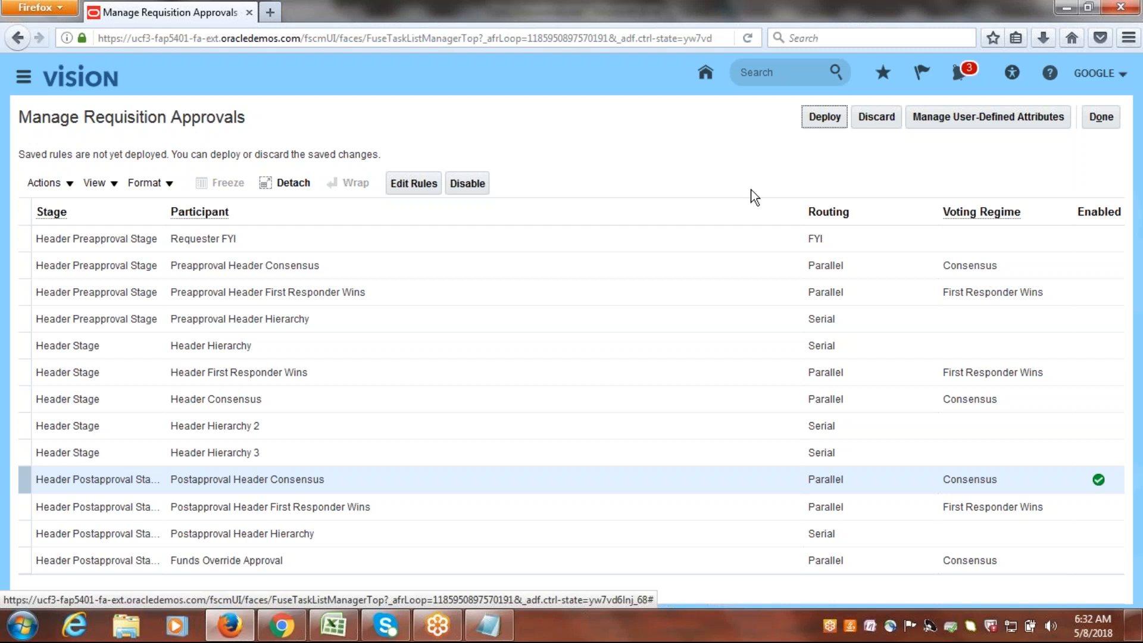
{"action": "left_click", "coordinate": [835, 126]}
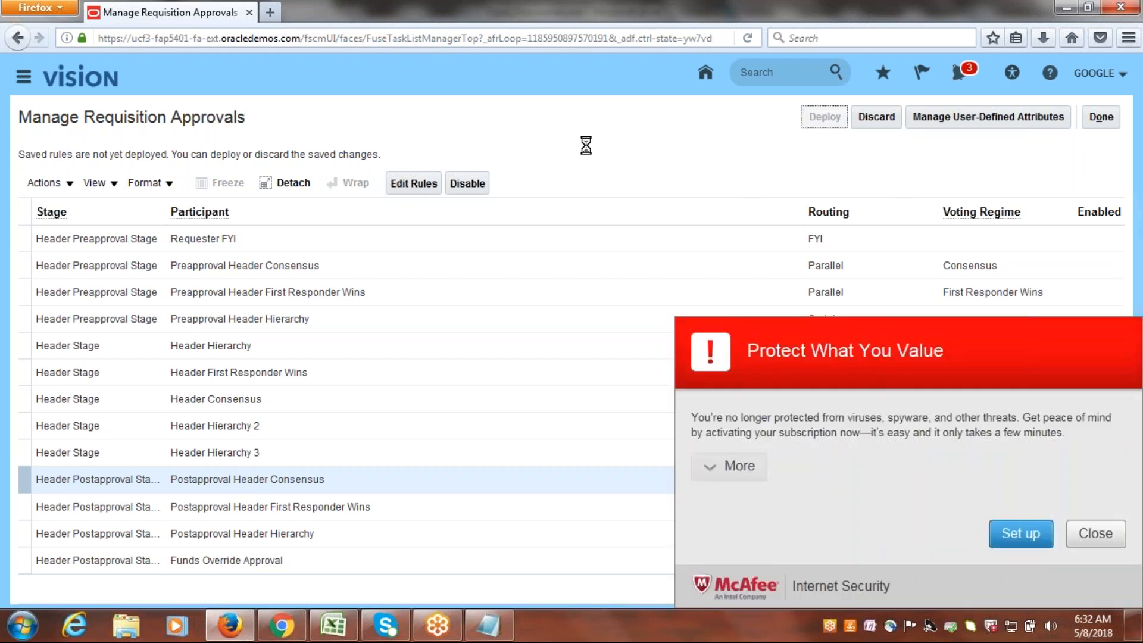
{"action": "left_click", "coordinate": [1095, 534]}
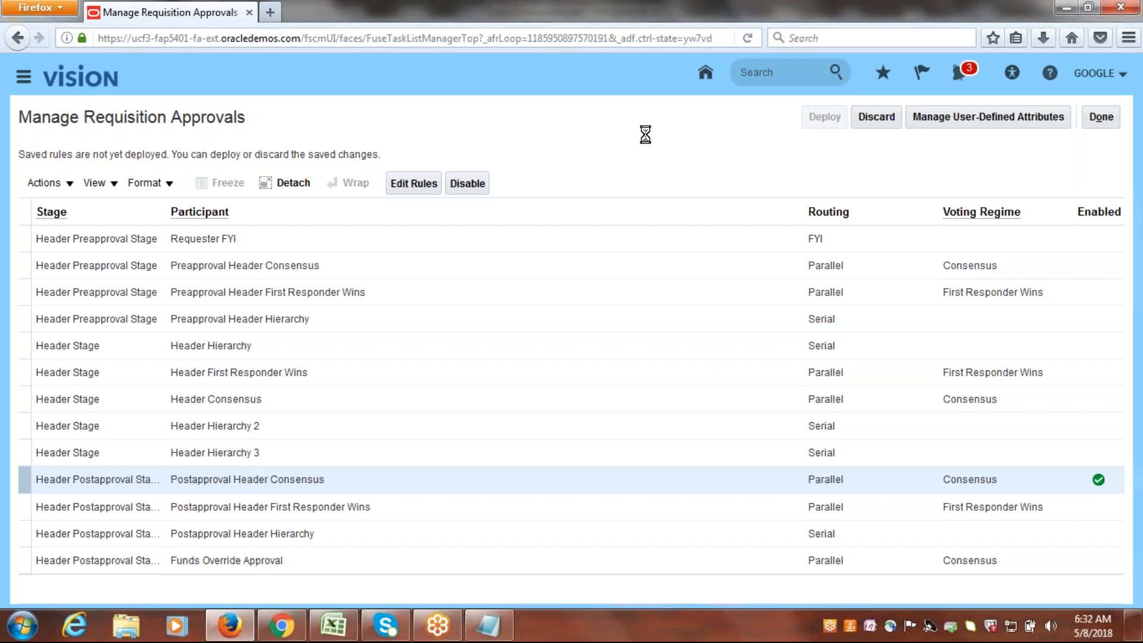
Finish the requisition approvals task and open the Manage Purchasing Document Approvals task in the Google Implementation Project.
{"action": "left_click", "coordinate": [621, 224]}
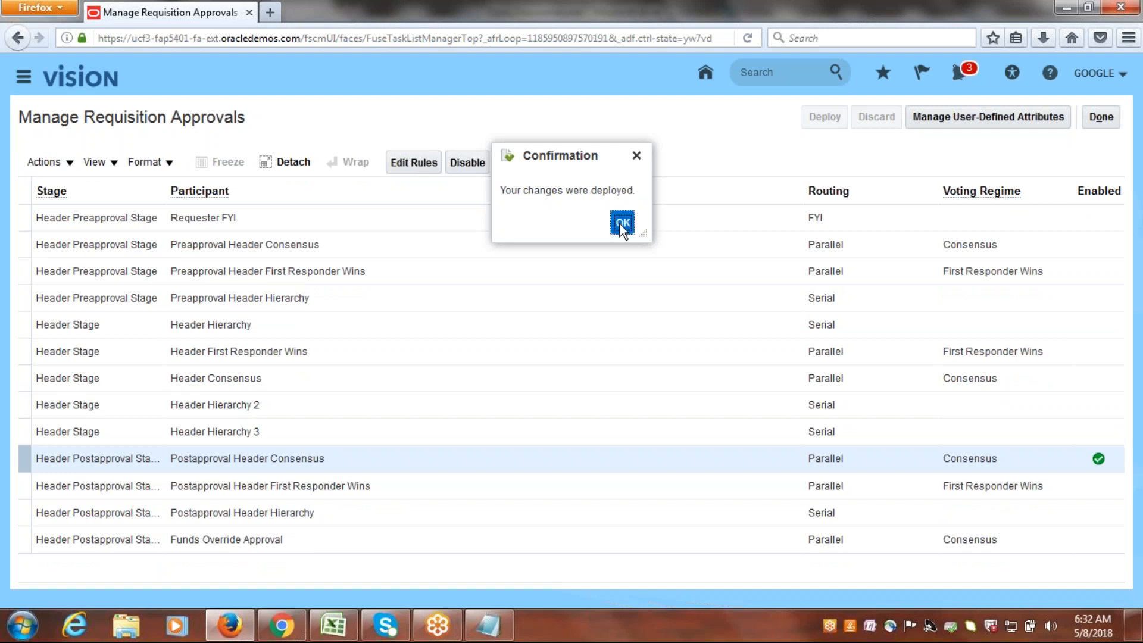
{"action": "left_click", "coordinate": [1101, 118]}
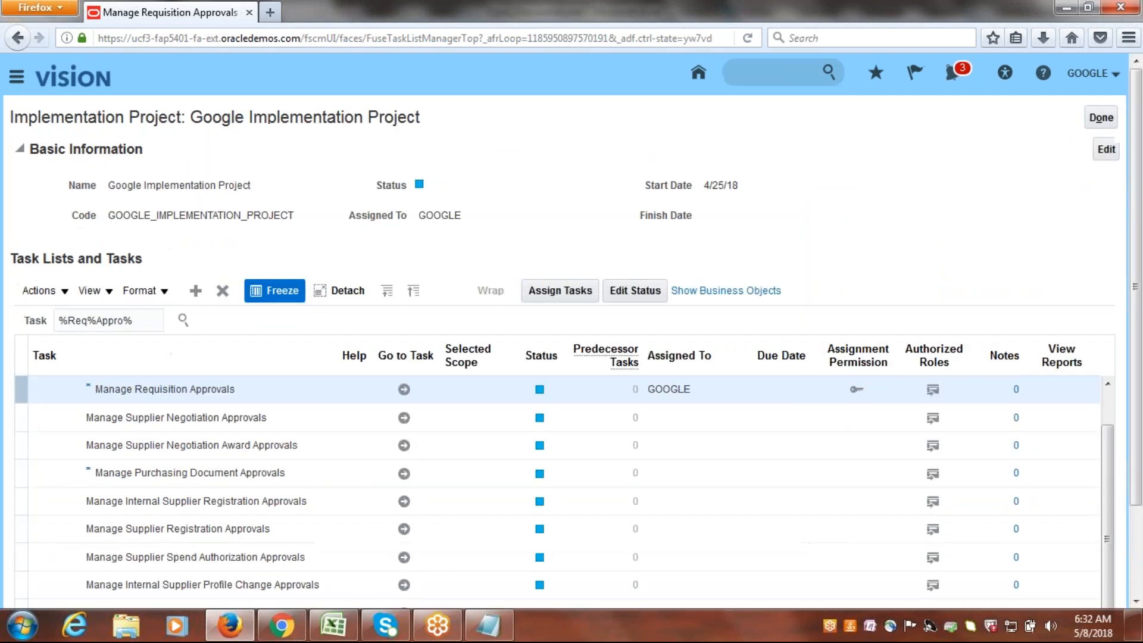
{"action": "left_click_drag", "start_coordinate": [1139, 229], "coordinate": [1138, 316]}
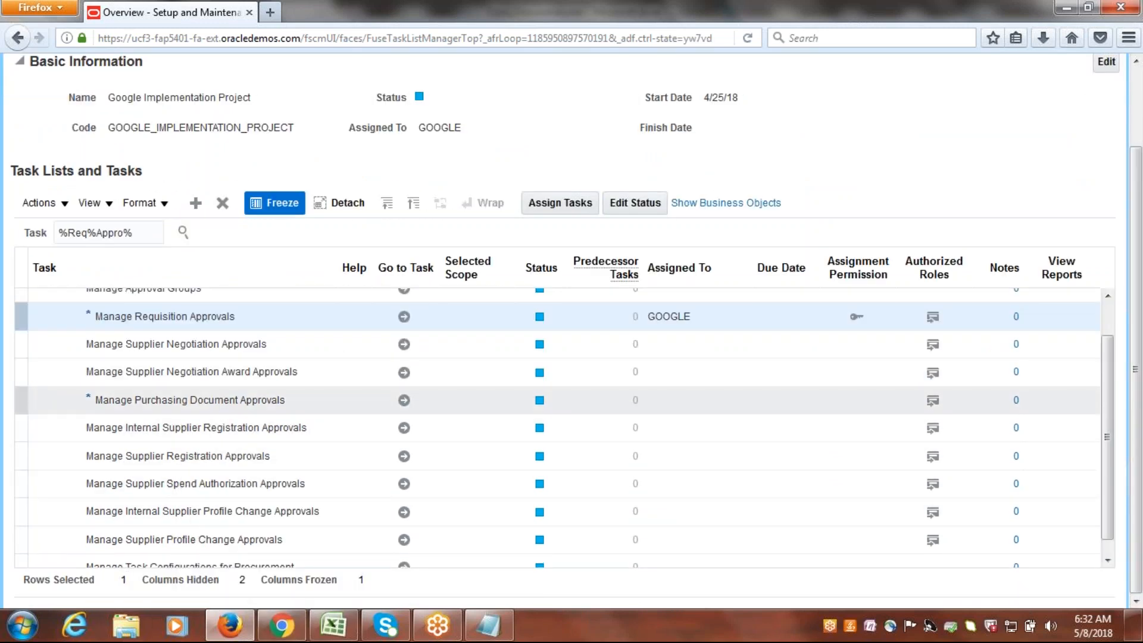
{"action": "left_click", "coordinate": [338, 400]}
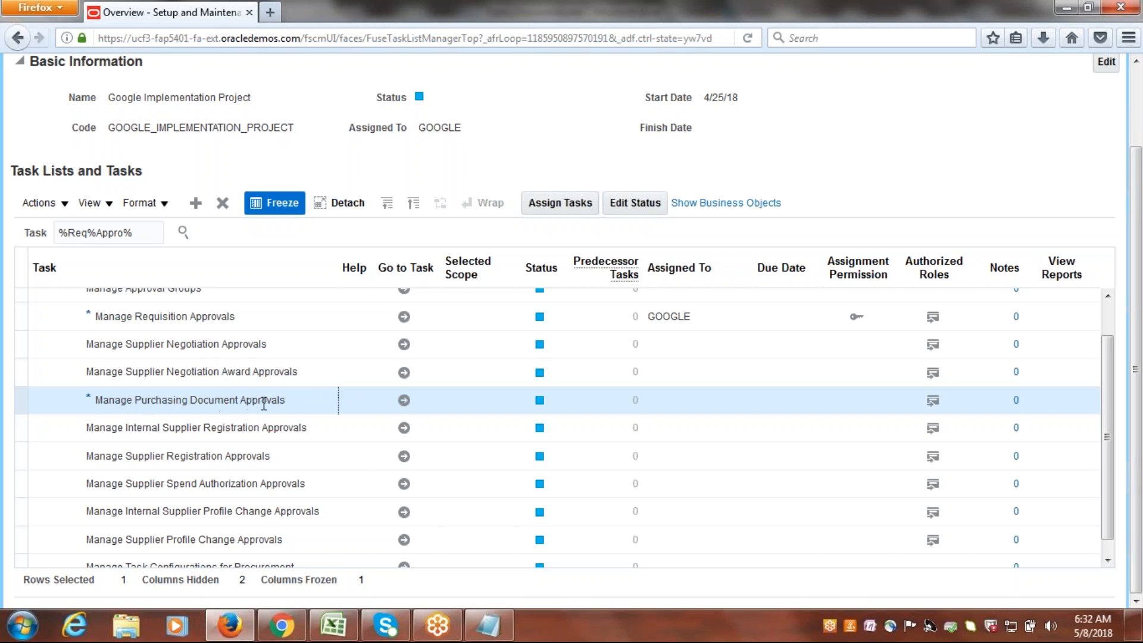
{"action": "left_click", "coordinate": [409, 406]}
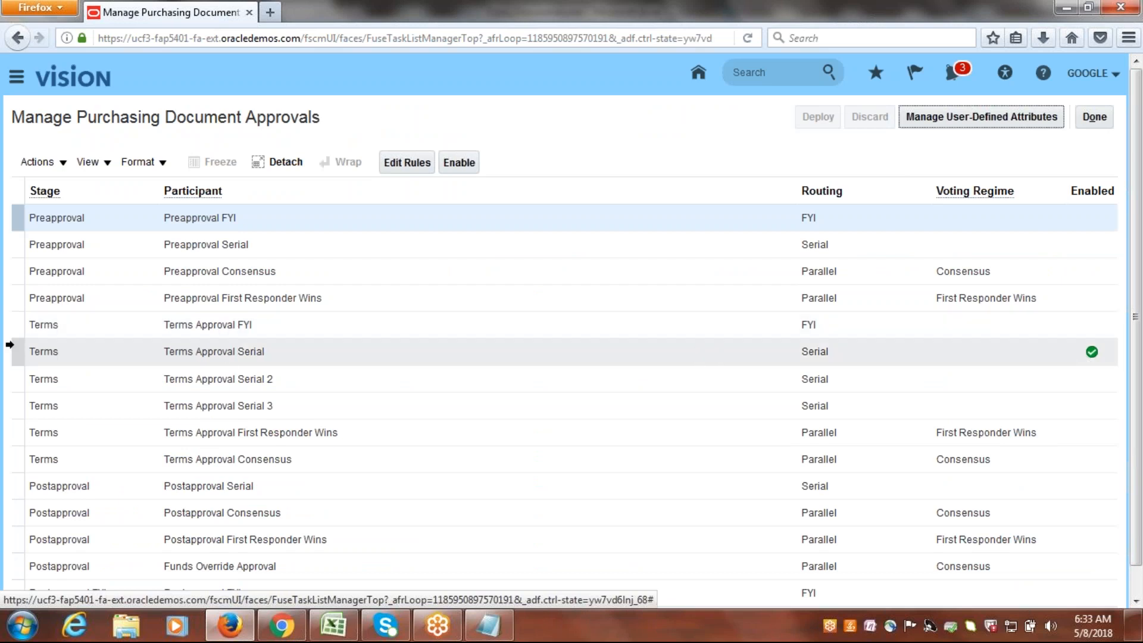
Disable the Terms Approval Serial participant and enable the Postapproval Consensus participant for purchasing document approvals.
{"action": "left_click", "coordinate": [13, 354]}
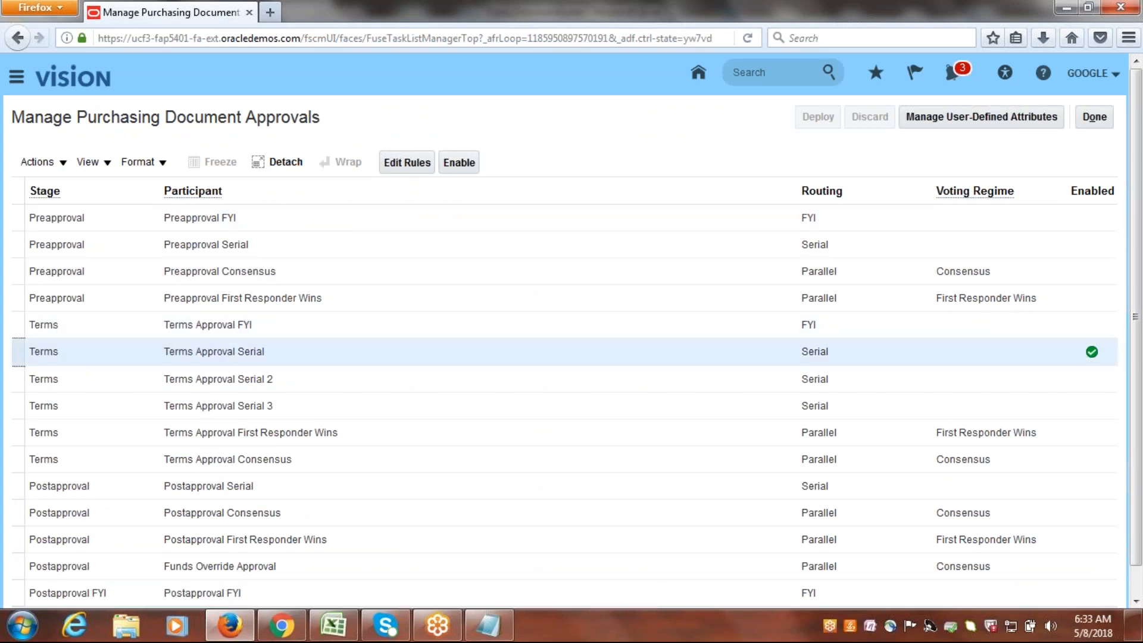
{"action": "left_click", "coordinate": [461, 162]}
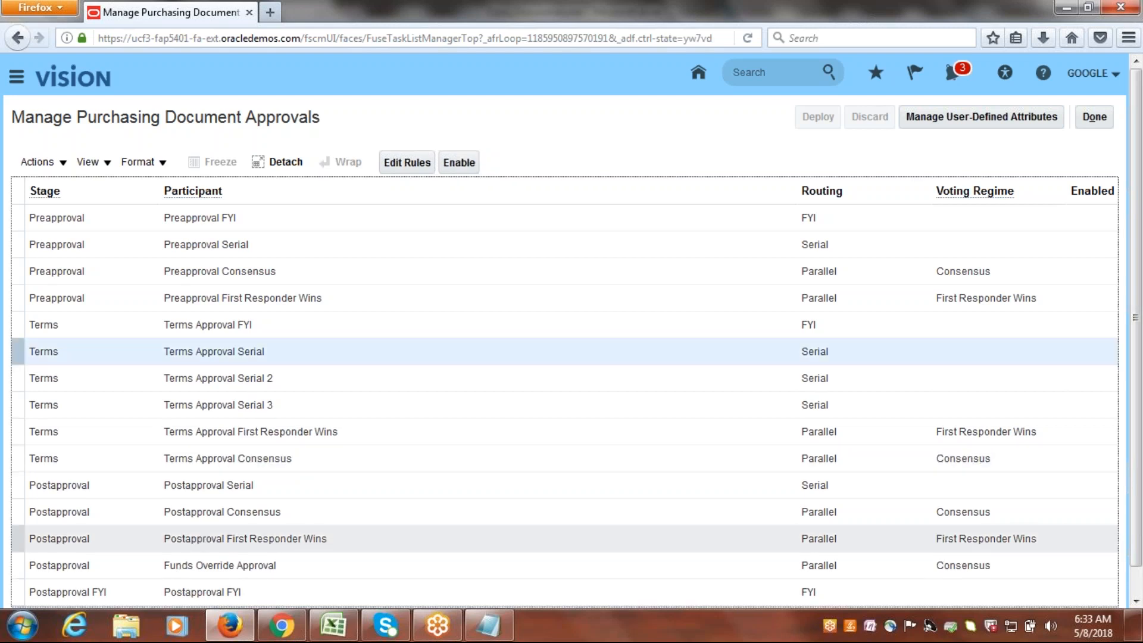
{"action": "left_click", "coordinate": [16, 512]}
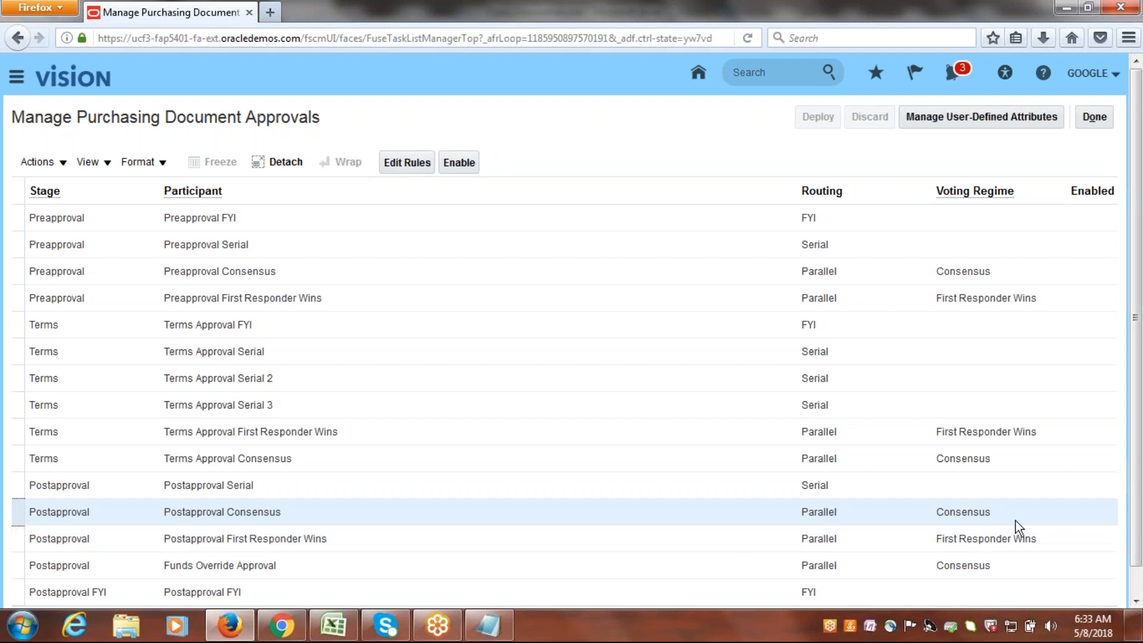
{"action": "left_click", "coordinate": [459, 162]}
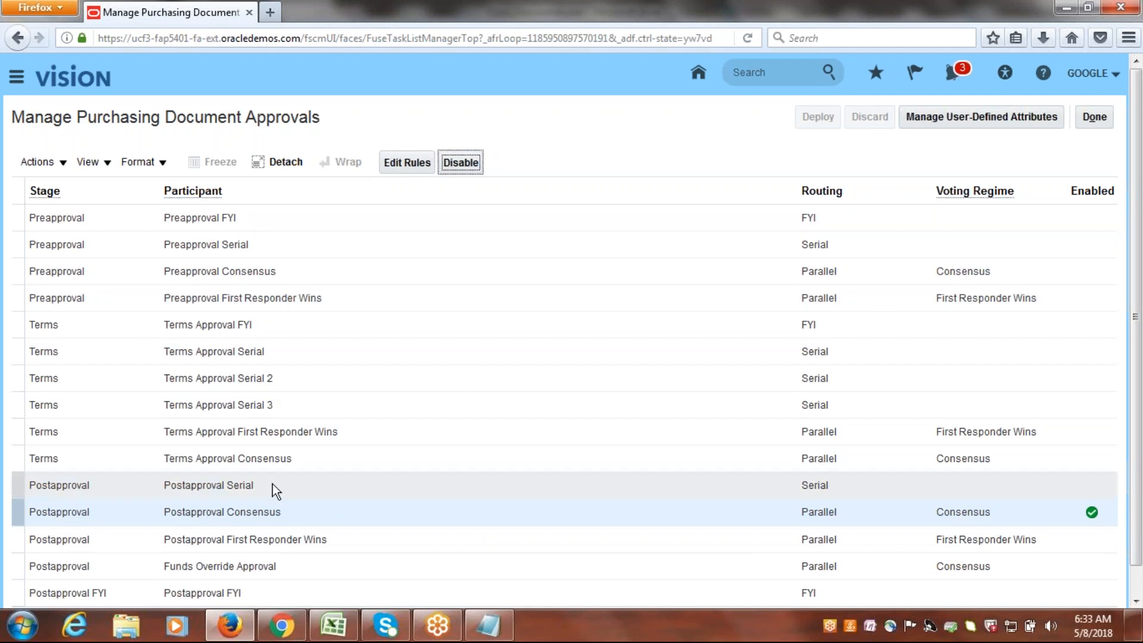
Open the Postapproval Consensus approval rules for editing and disable the VSACLOUD AUTOAPPROVAL rule.
{"action": "left_click", "coordinate": [399, 169]}
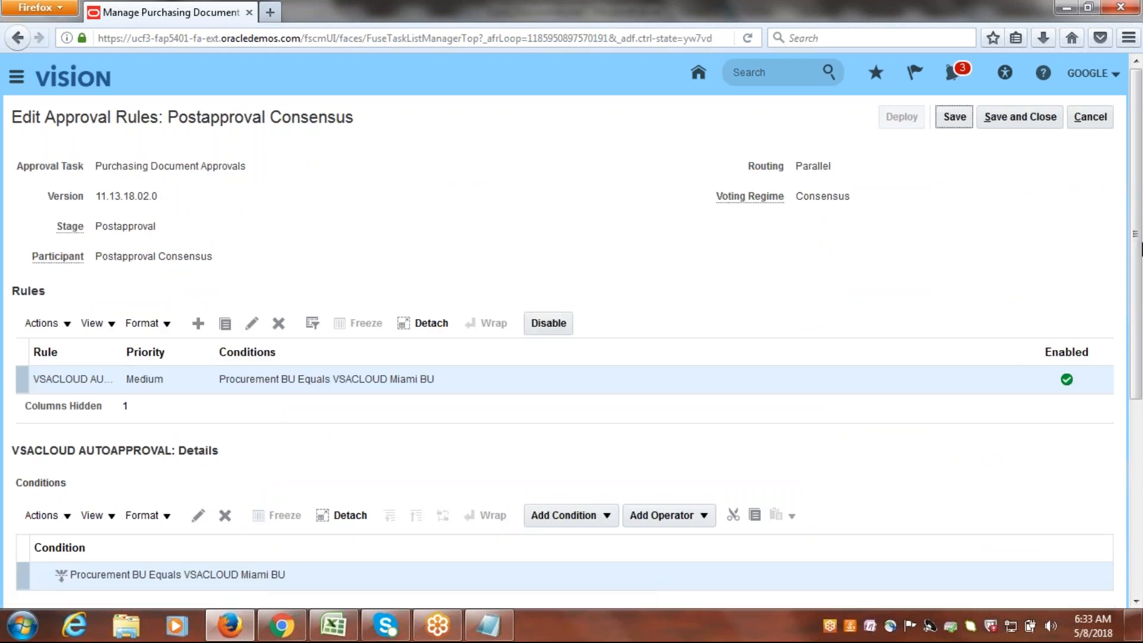
{"action": "scroll", "coordinate": [1135, 245], "scroll_direction": "down", "scroll_amount": 2}
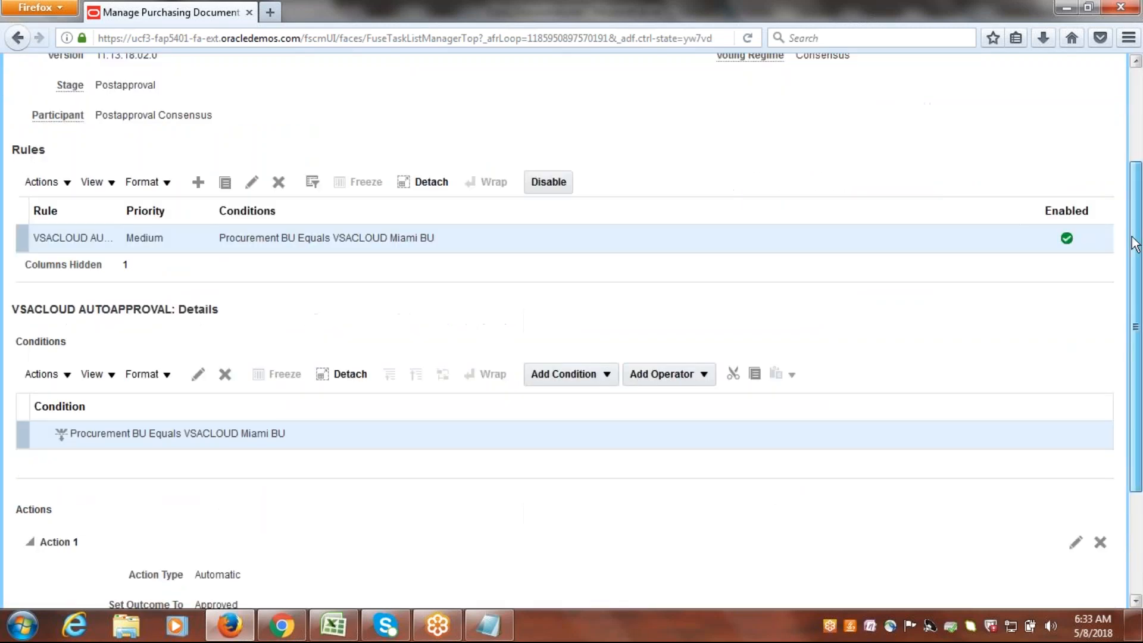
{"action": "scroll", "coordinate": [1135, 245], "scroll_direction": "up", "scroll_amount": 2}
{"action": "left_click", "coordinate": [36, 381]}
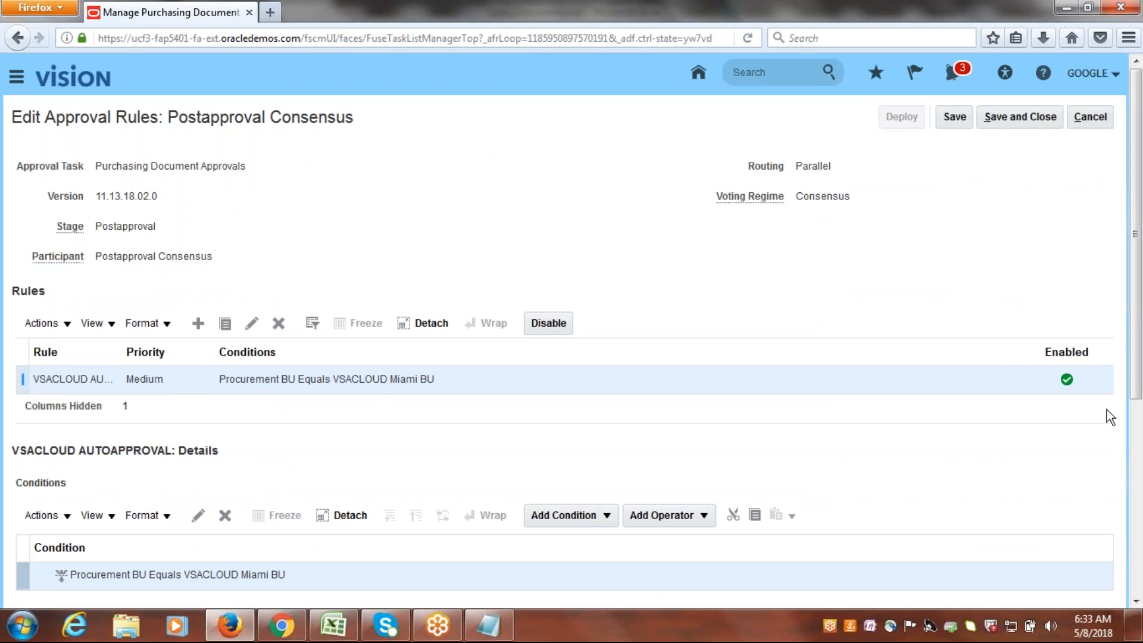
{"action": "left_click", "coordinate": [548, 323]}
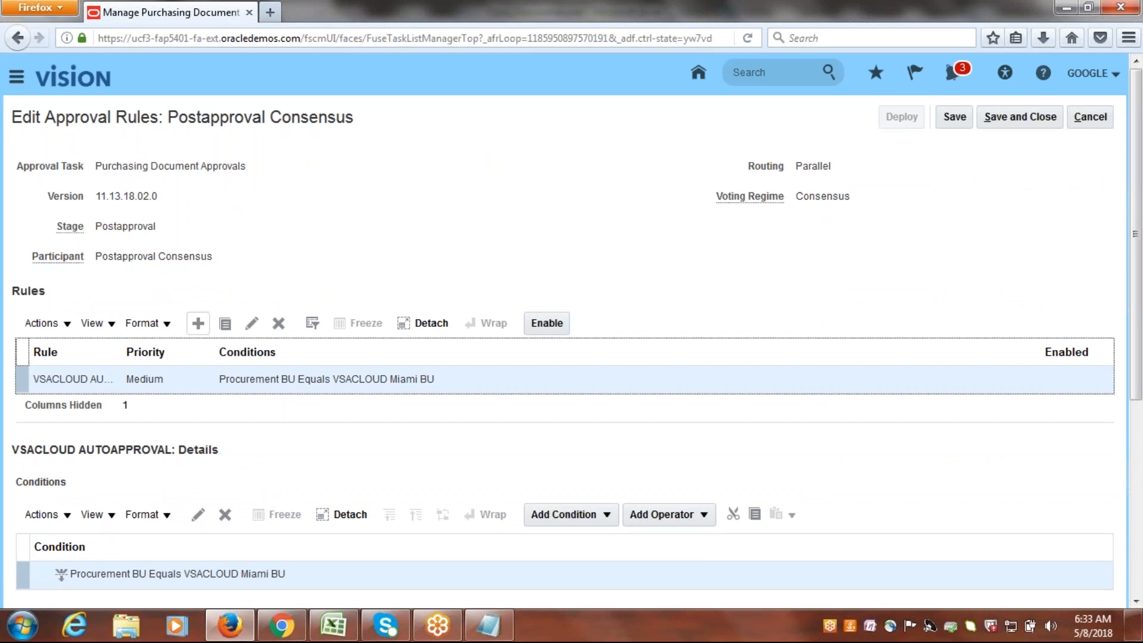
Create a new Postapproval Consensus rule named Google AutoApprovals.
{"action": "left_click", "coordinate": [198, 324]}
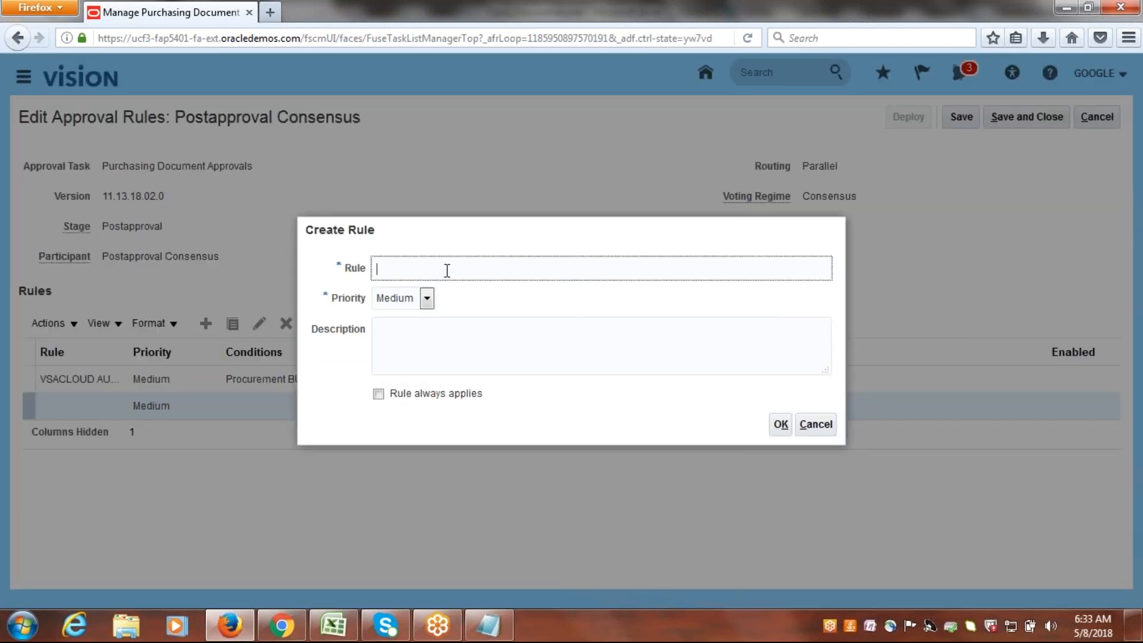
{"action": "type", "text": "Google AutoApprovals"}
{"action": "left_click", "coordinate": [781, 425]}
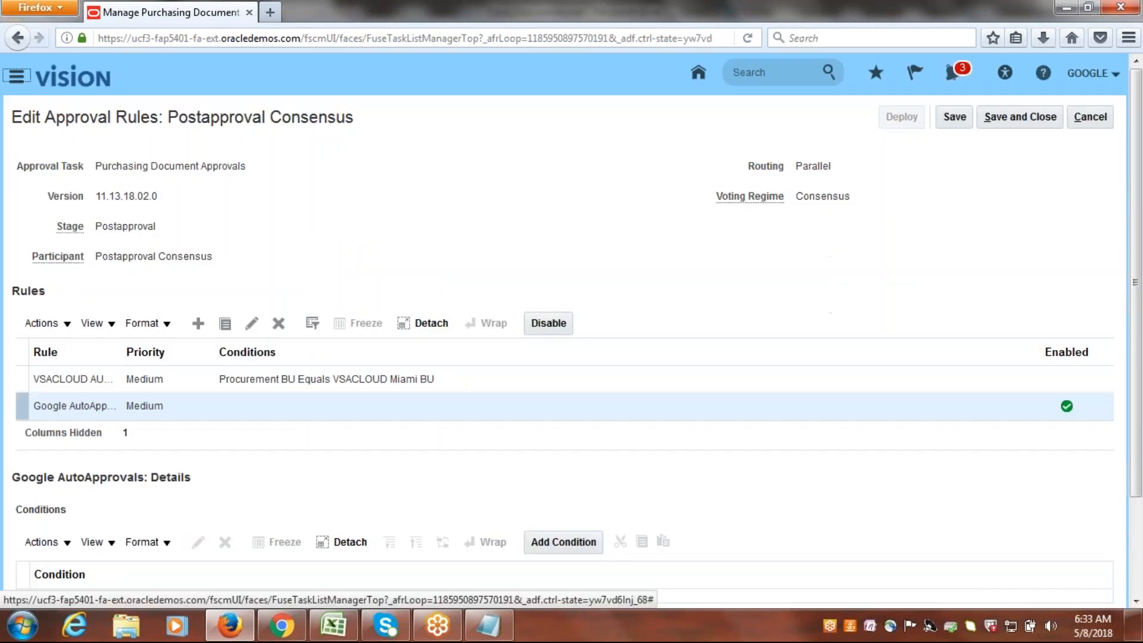
Add a condition to Google AutoApprovals, searching attributes for Procurement and choosing Procurement BU from the Document Header dimension.
{"action": "scroll", "coordinate": [1141, 244], "scroll_direction": "down", "scroll_amount": 3}
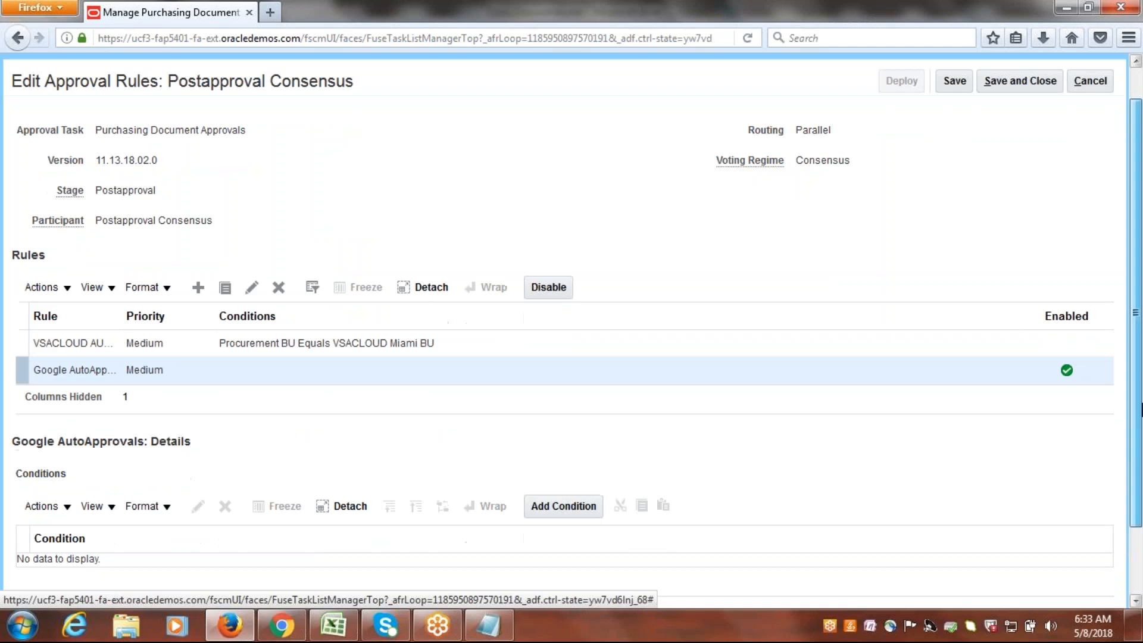
{"action": "left_click", "coordinate": [559, 429]}
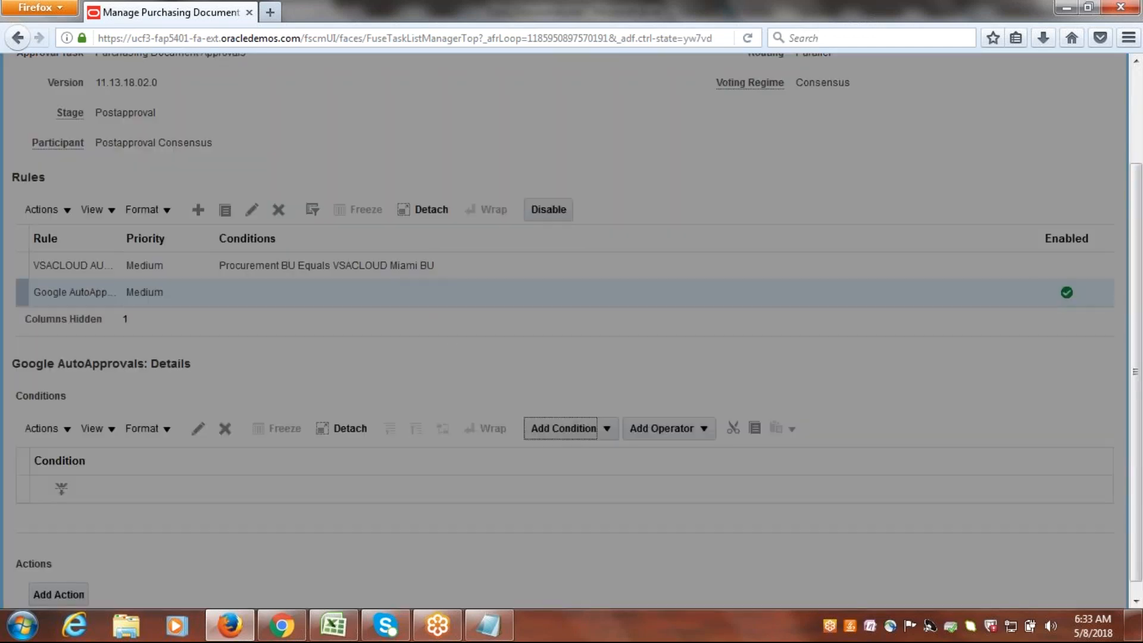
{"action": "left_click", "coordinate": [622, 332]}
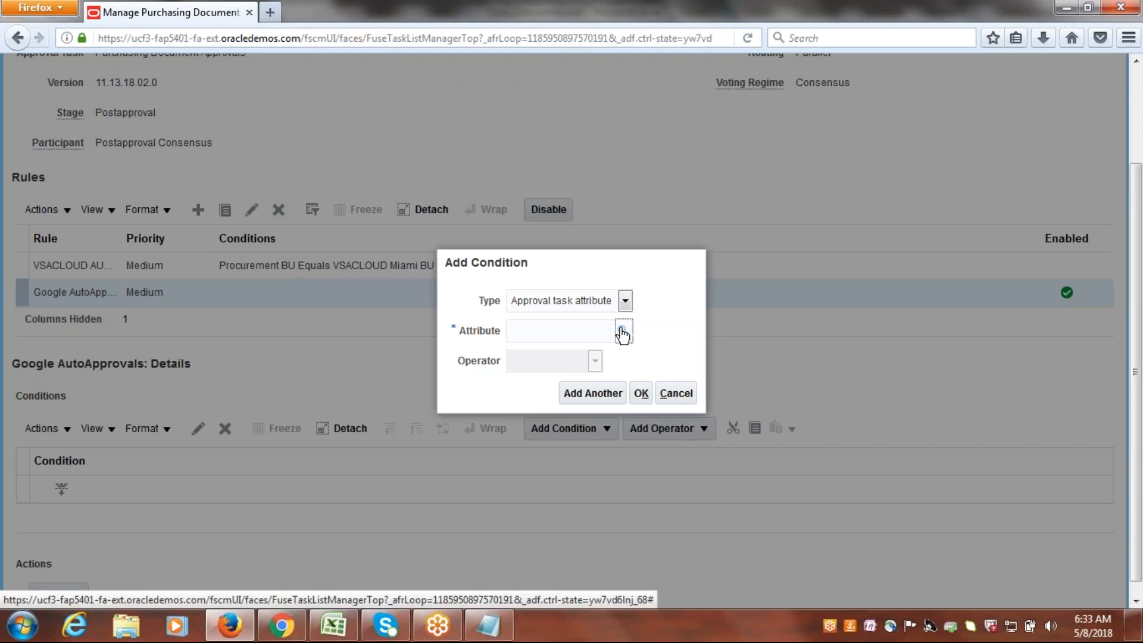
{"action": "left_click", "coordinate": [535, 289]}
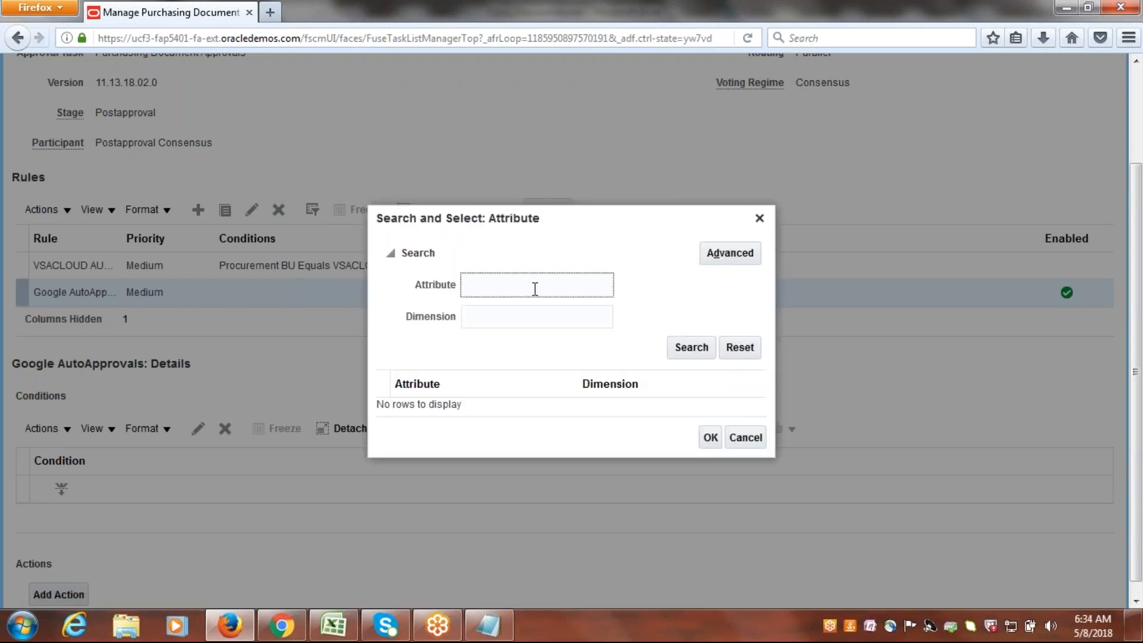
{"action": "type", "text": "Procurement"}
{"action": "key", "text": "Return"}
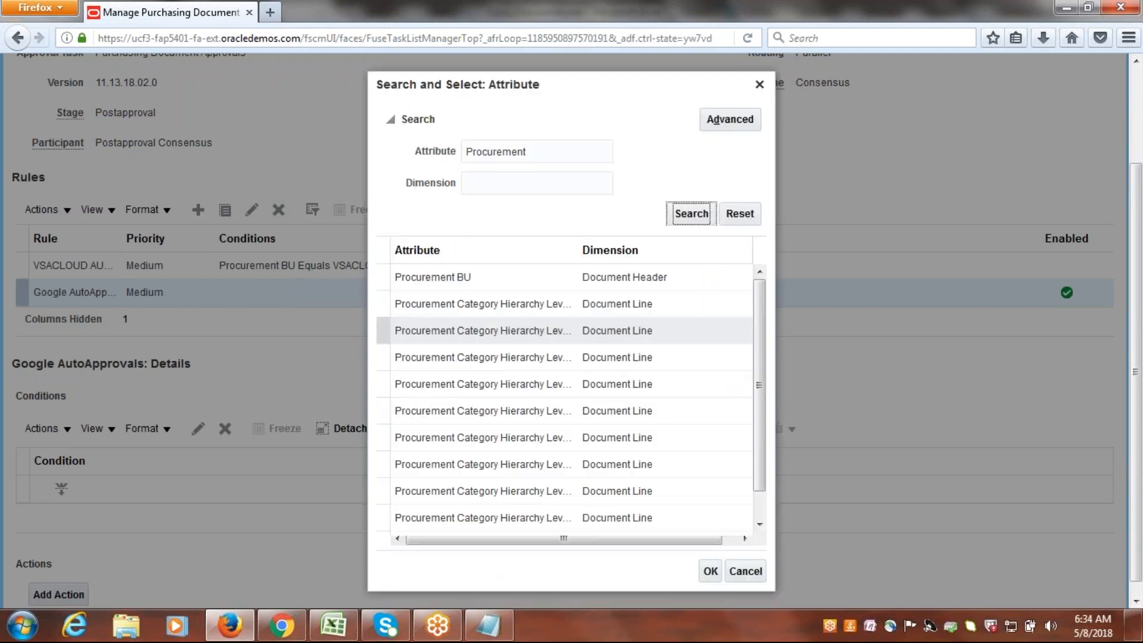
{"action": "left_click", "coordinate": [477, 286]}
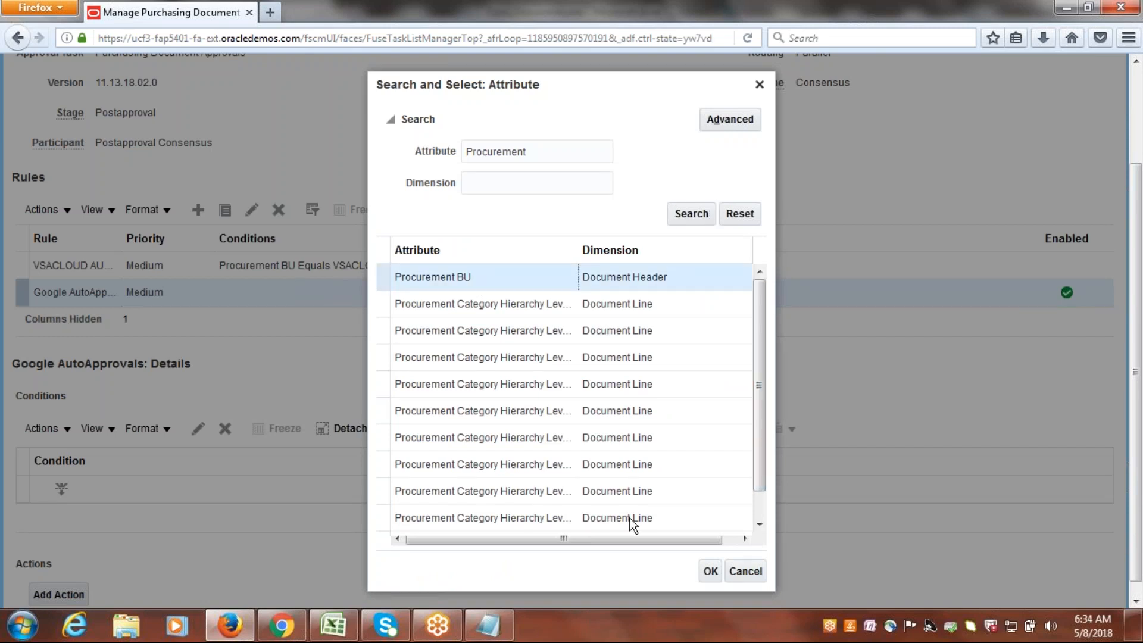
{"action": "left_click", "coordinate": [710, 571]}
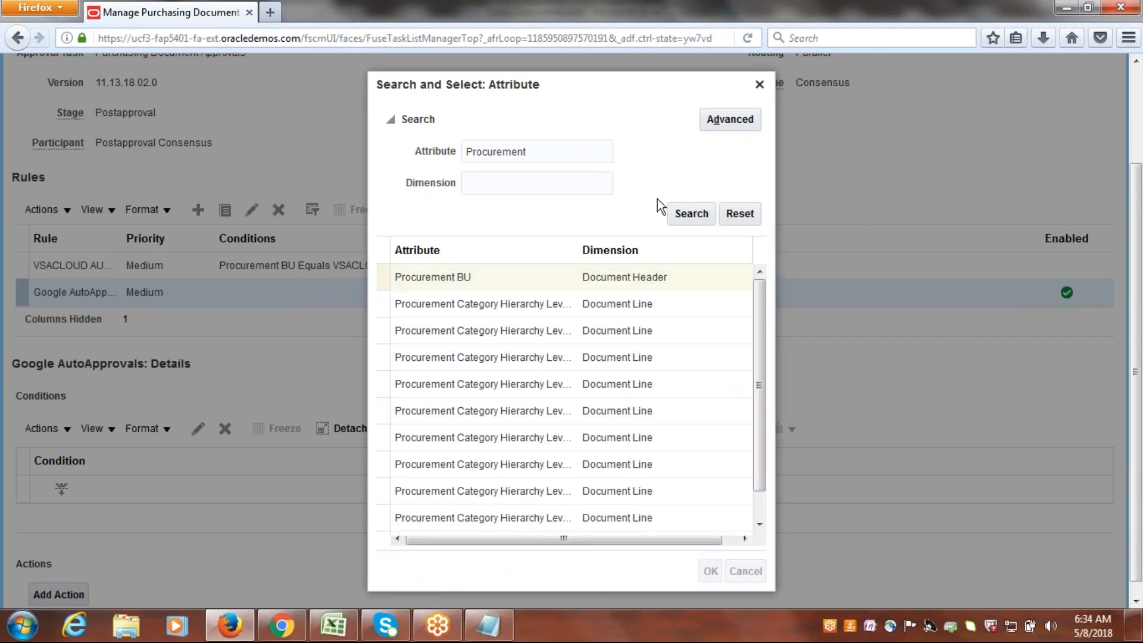
Search the Procurement BU values for Google, set the condition's value to Google US Business Unit and confirm the condition.
{"action": "left_click", "coordinate": [628, 391]}
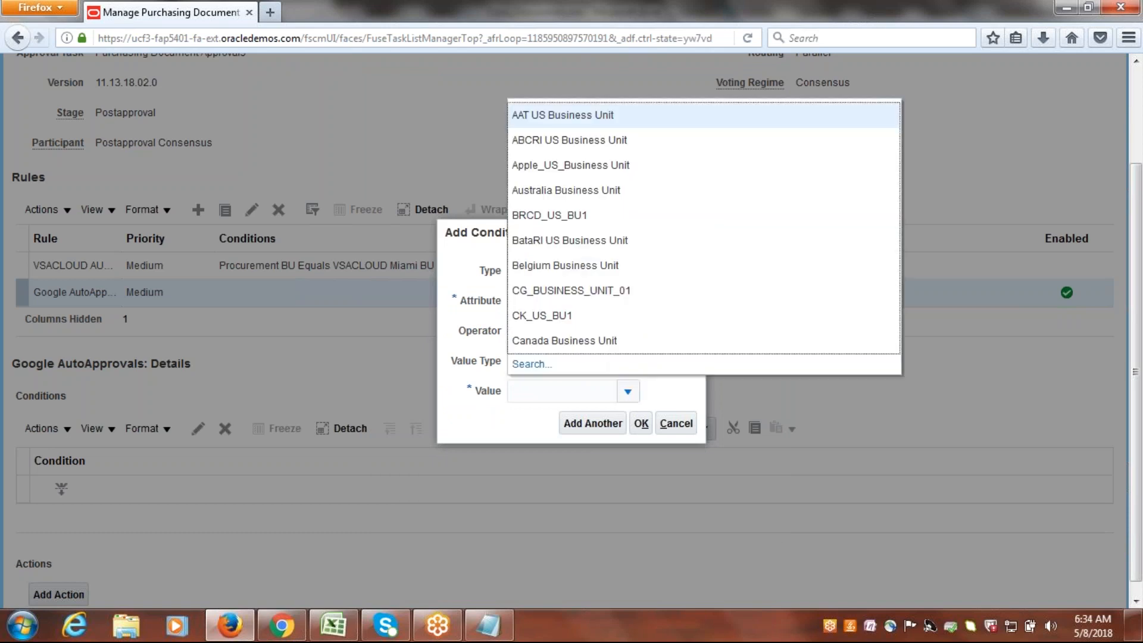
{"action": "left_click", "coordinate": [528, 366]}
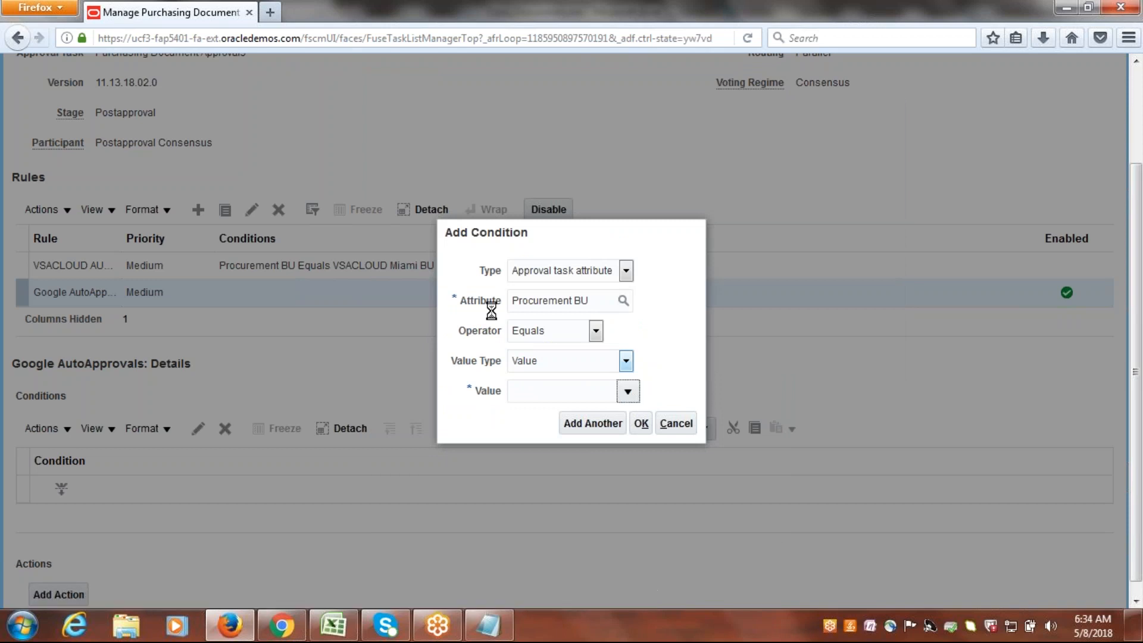
{"action": "left_click", "coordinate": [510, 311]}
{"action": "type", "text": "Google"}
{"action": "key", "text": "Tab"}
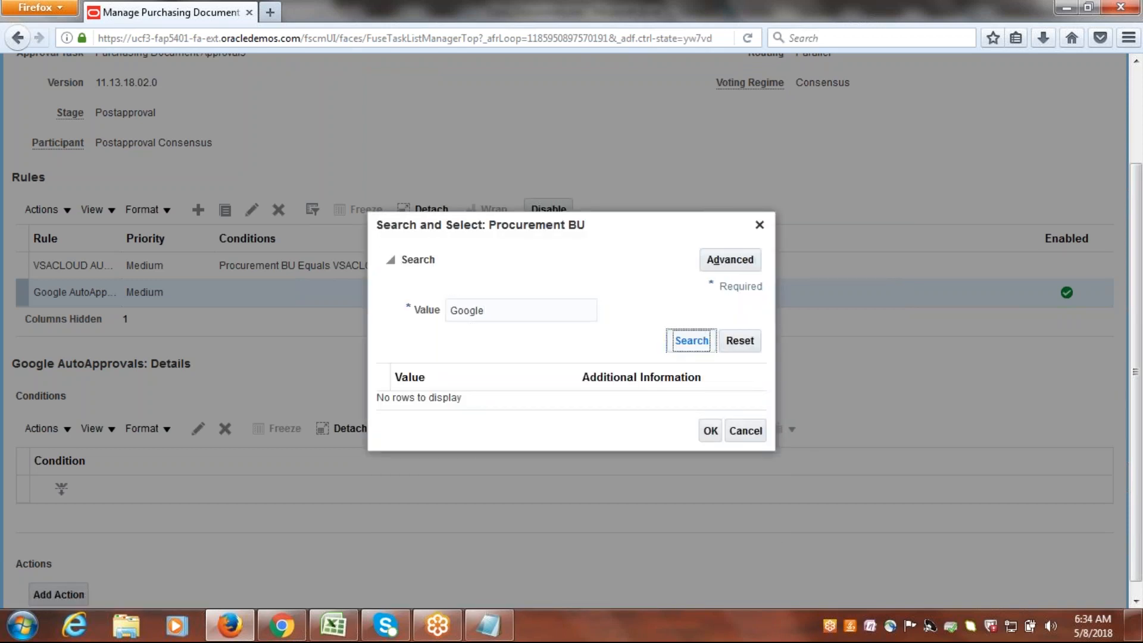
{"action": "key", "text": "Return"}
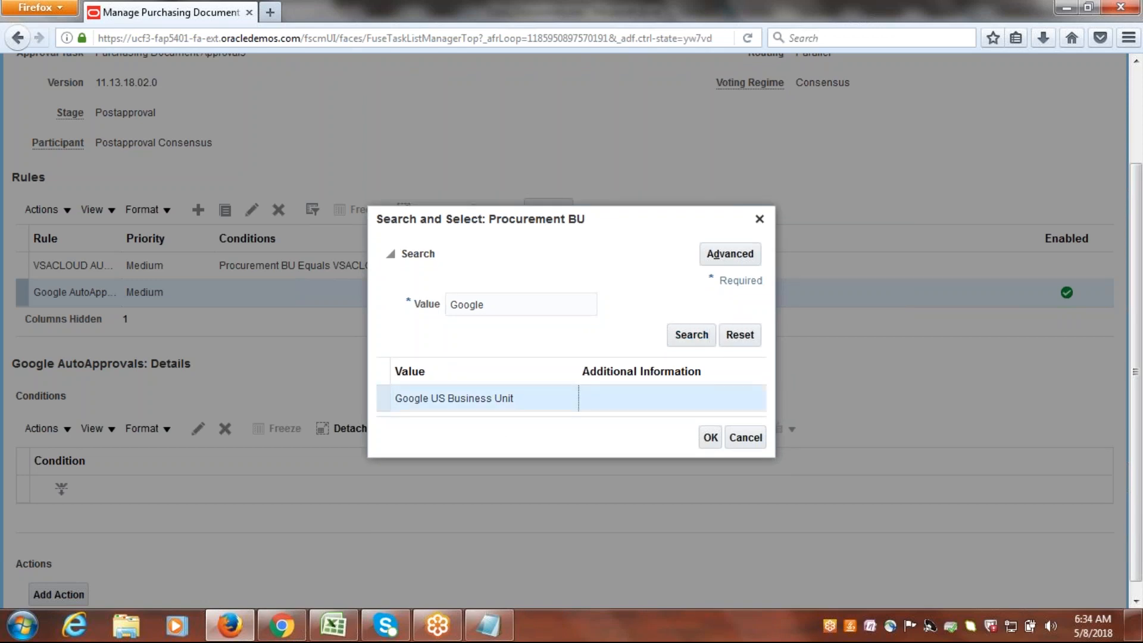
{"action": "left_click", "coordinate": [501, 400]}
{"action": "left_click", "coordinate": [710, 438]}
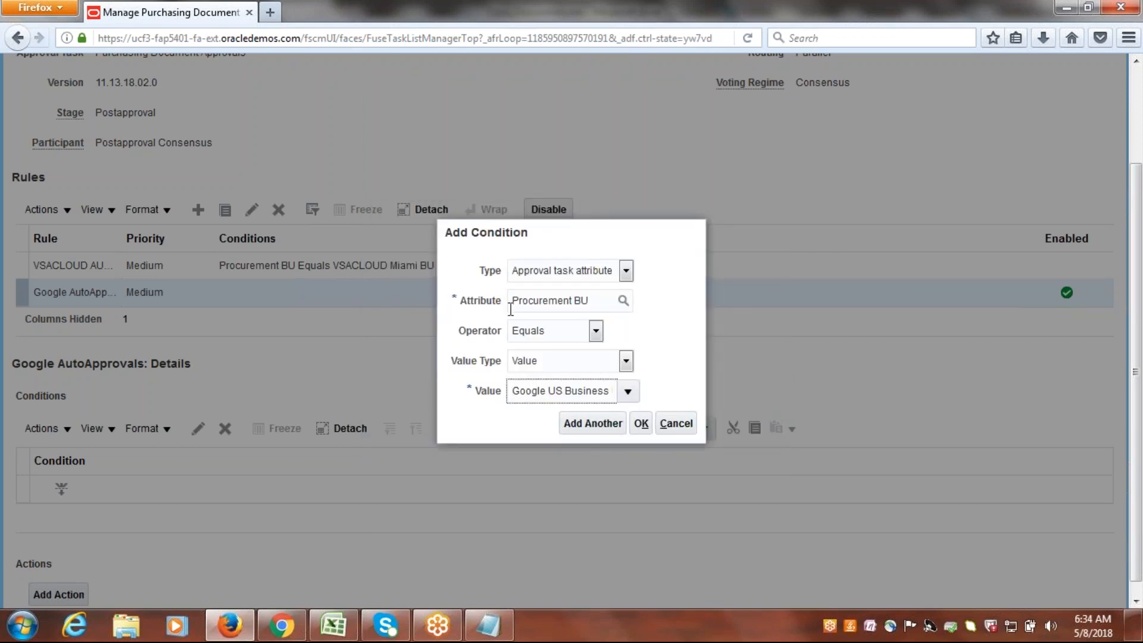
{"action": "left_click", "coordinate": [641, 423]}
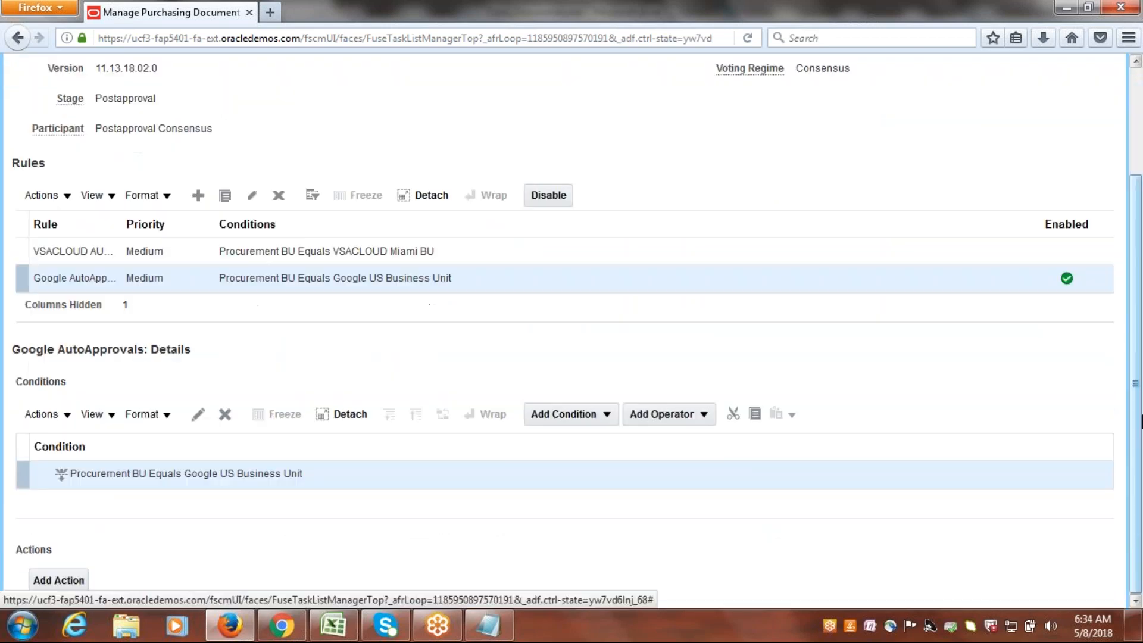
Add an action to the purchasing document rule with action type Automatic and outcome Approved.
{"action": "left_click", "coordinate": [55, 581]}
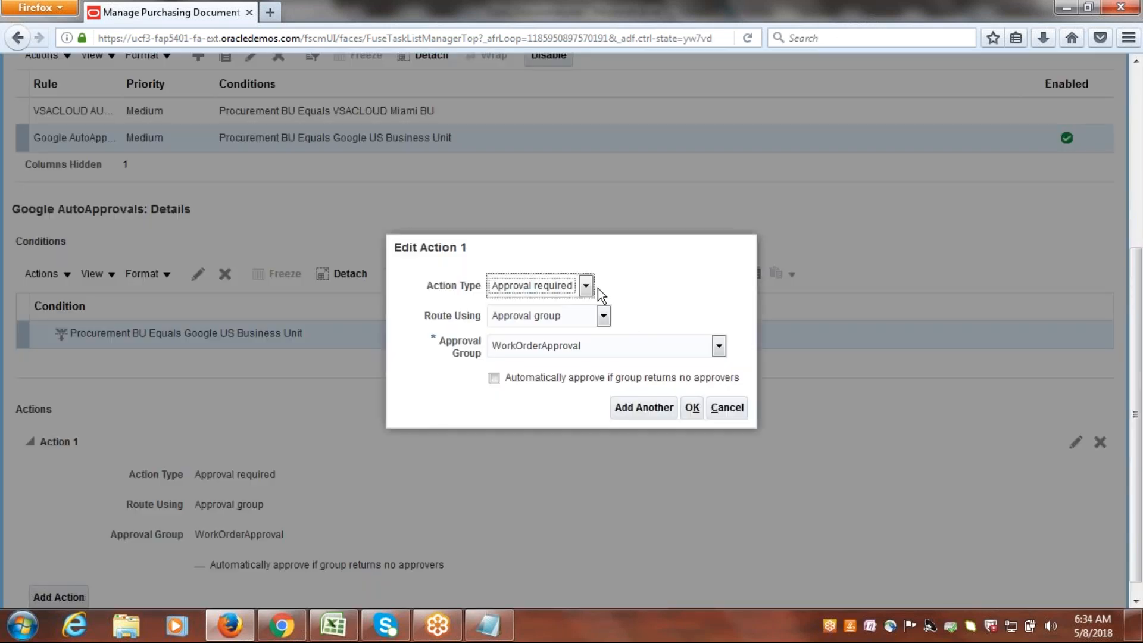
{"action": "left_click", "coordinate": [586, 285]}
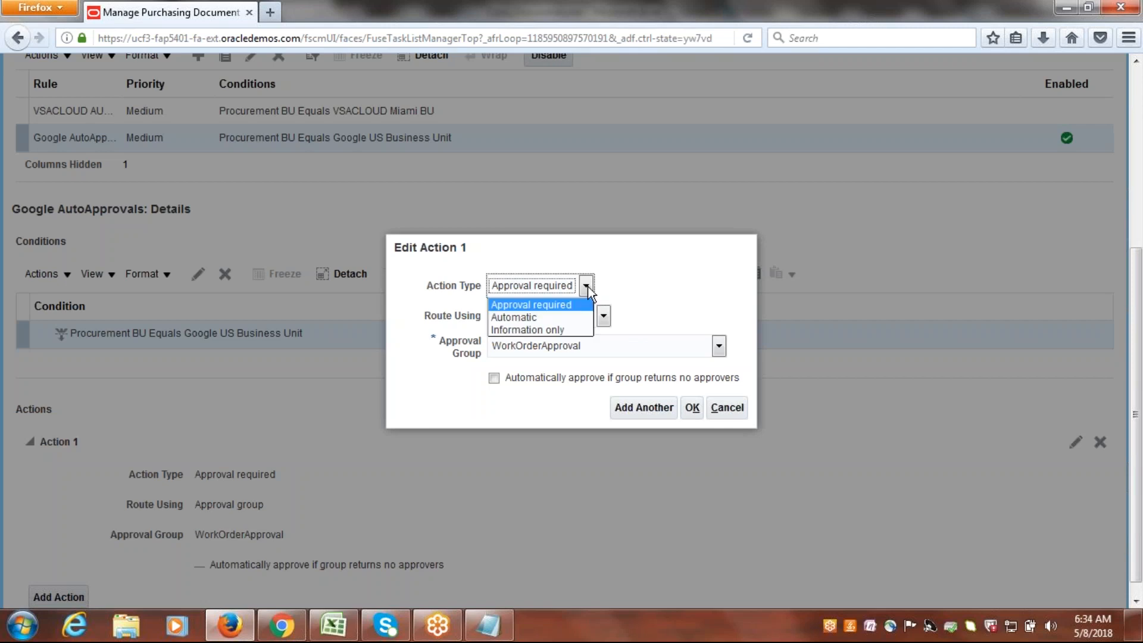
{"action": "left_click", "coordinate": [552, 321]}
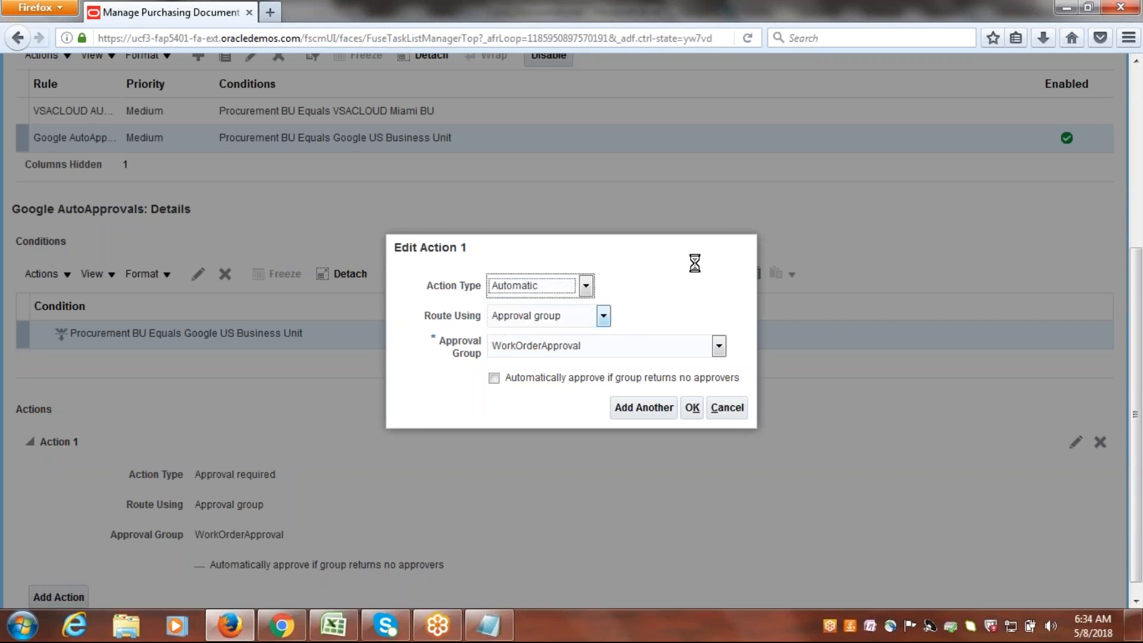
{"action": "left_click", "coordinate": [615, 378]}
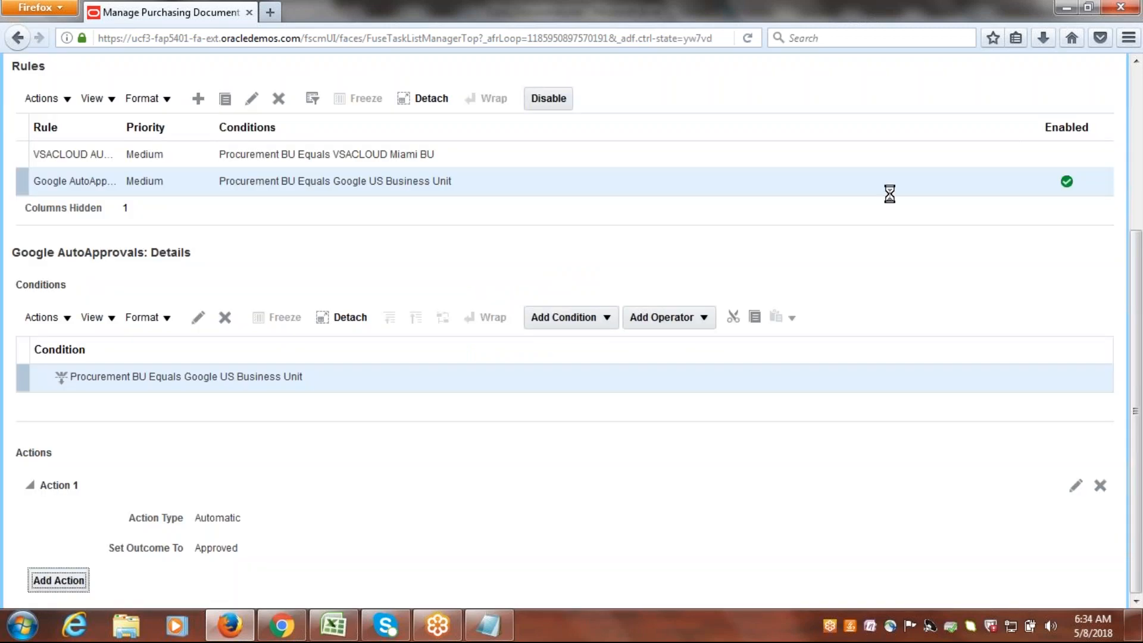
Save and close the Postapproval Consensus rules, deploy the purchasing document approval changes and return to the implementation project.
{"action": "left_click_drag", "start_coordinate": [1138, 330], "coordinate": [1139, 89]}
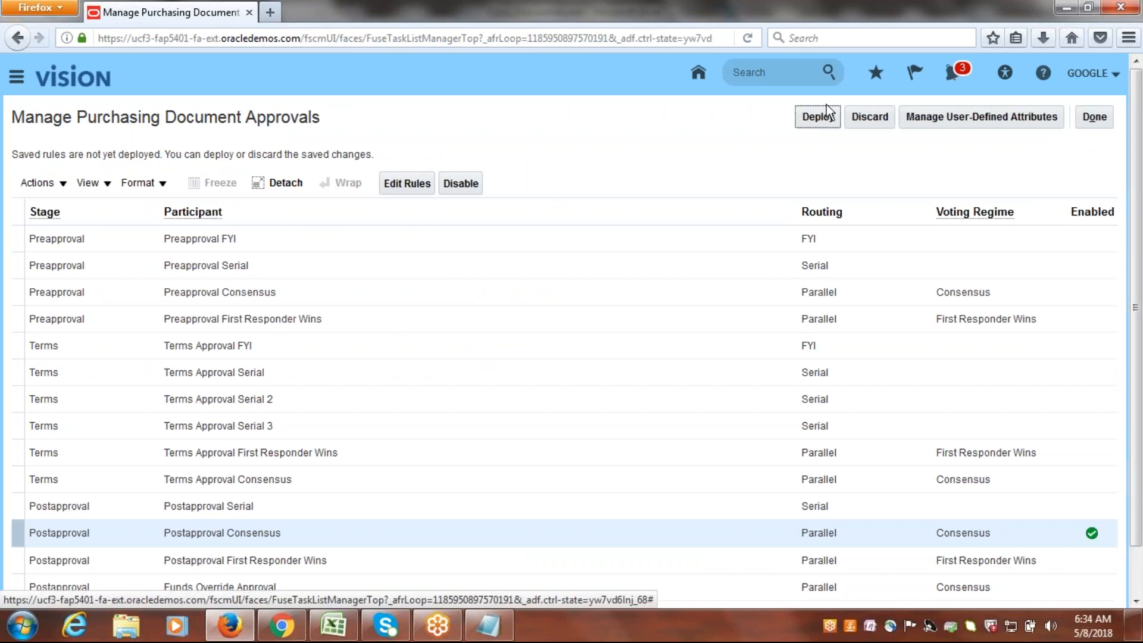
{"action": "left_click", "coordinate": [813, 117]}
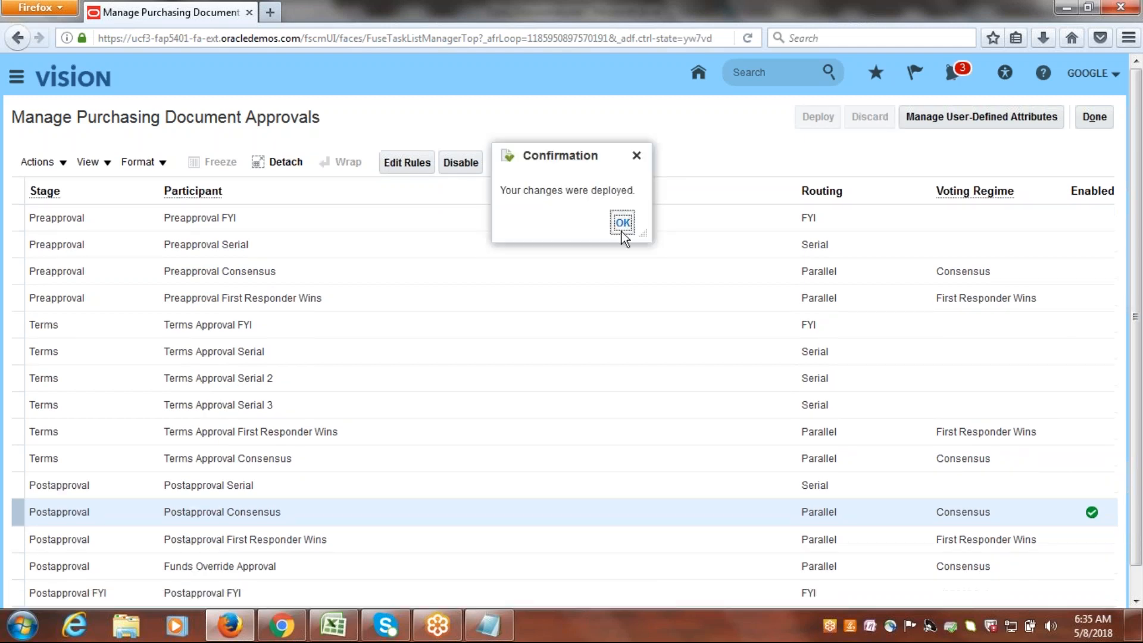
{"action": "left_click", "coordinate": [622, 231]}
{"action": "left_click", "coordinate": [1095, 117]}
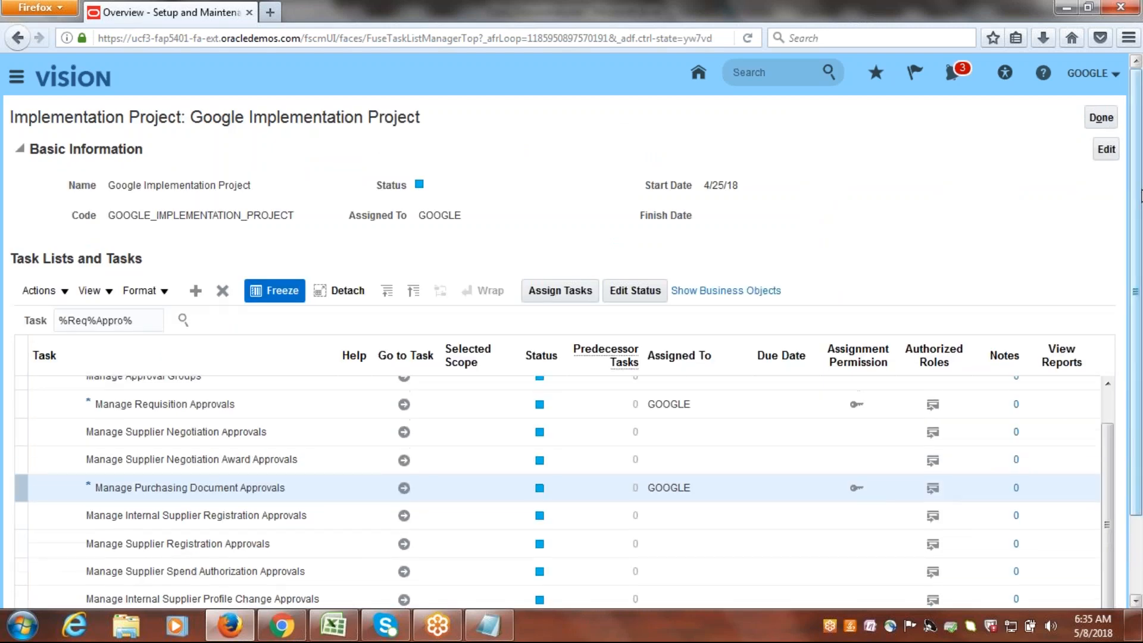
Switch to the Class_Discussions workbook in Excel and mark Manage Purchasing Document Approvals - Rule as Done in B20.
{"action": "left_click", "coordinate": [334, 636]}
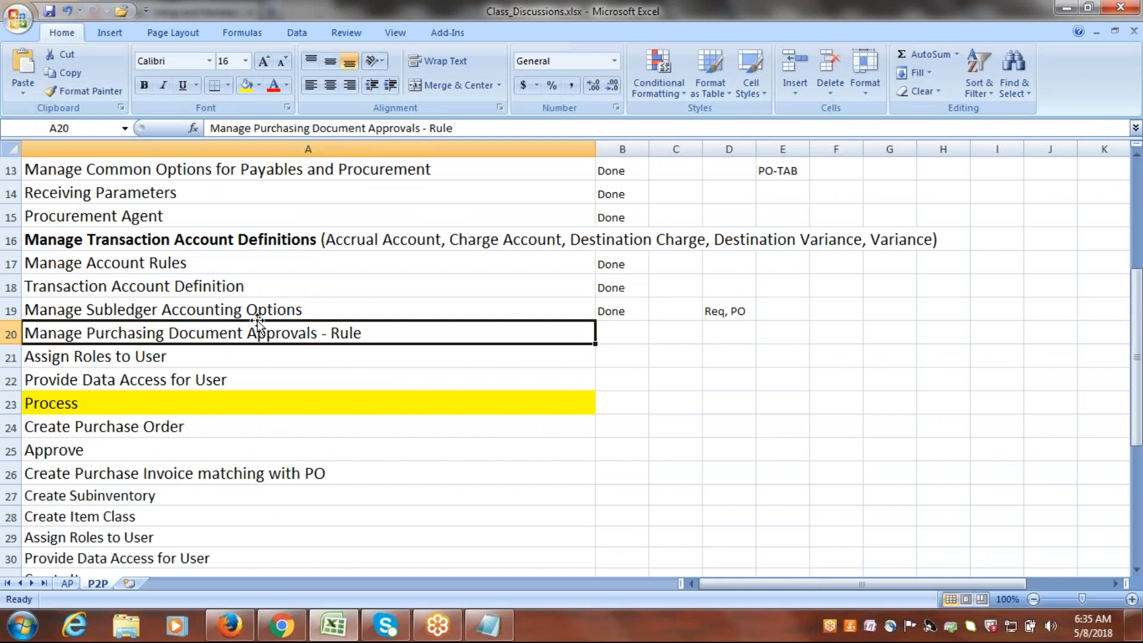
{"action": "key", "text": "Right"}
{"action": "type", "text": "done"}
{"action": "key", "text": "Tab"}
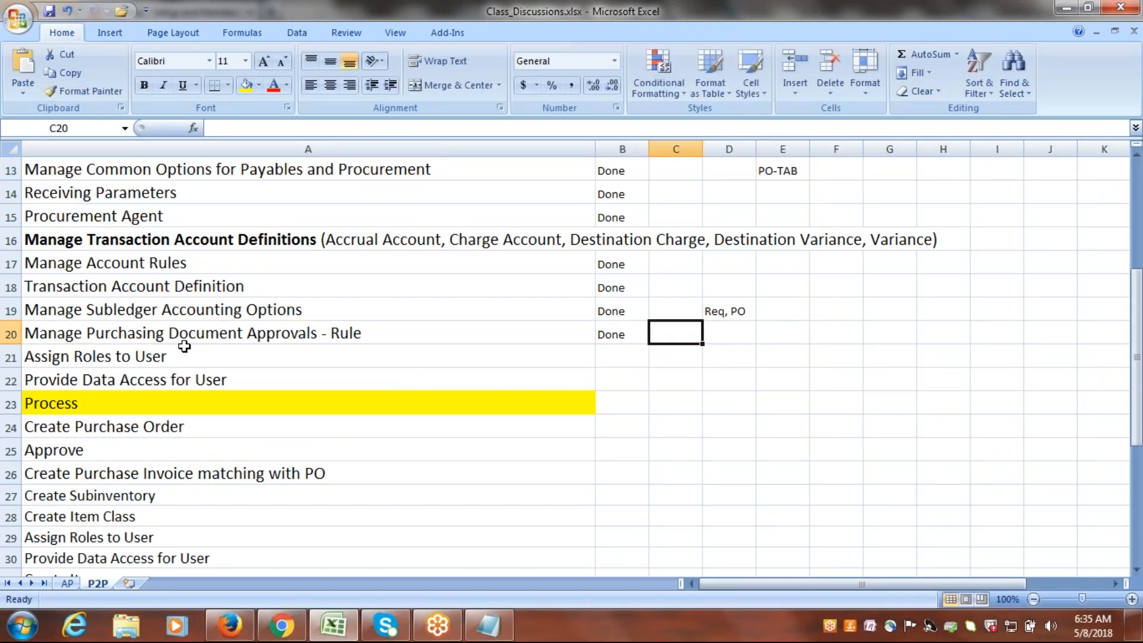
Change the A20 task name to "Manage Req, Purchasing Document Approvals - Rule" and save the workbook.
{"action": "double_click", "coordinate": [88, 334]}
{"action": "type", "text": "Req,"}
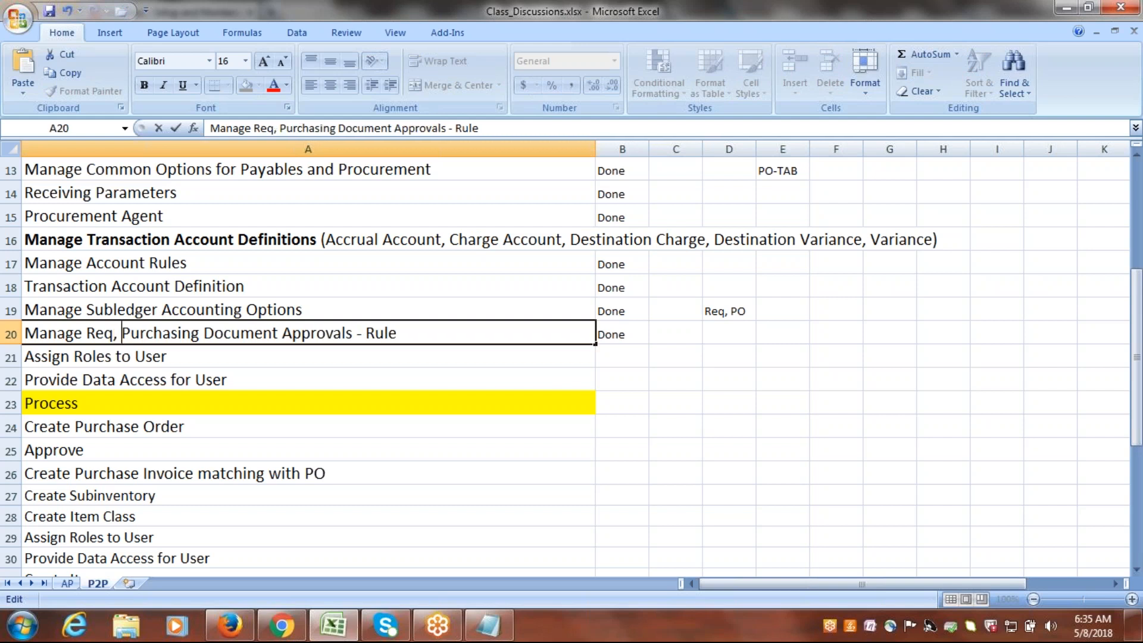
{"action": "key", "text": "ctrl+s"}
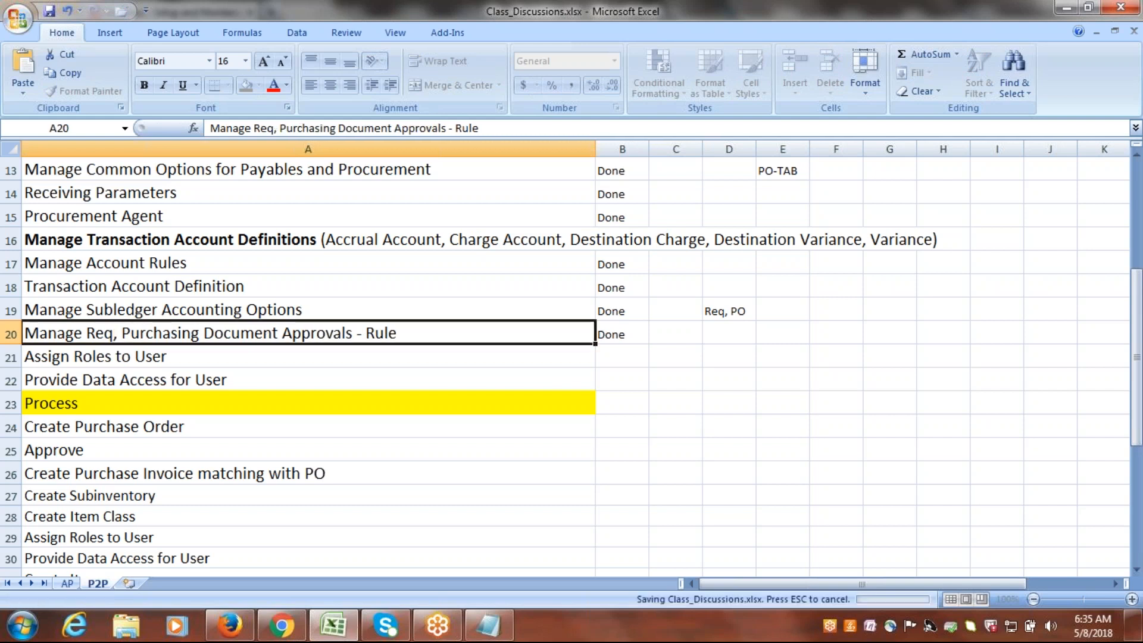
Insert three blank rows between the Assign Roles to User and Provide Data Access for User tasks.
{"action": "left_click", "coordinate": [181, 354]}
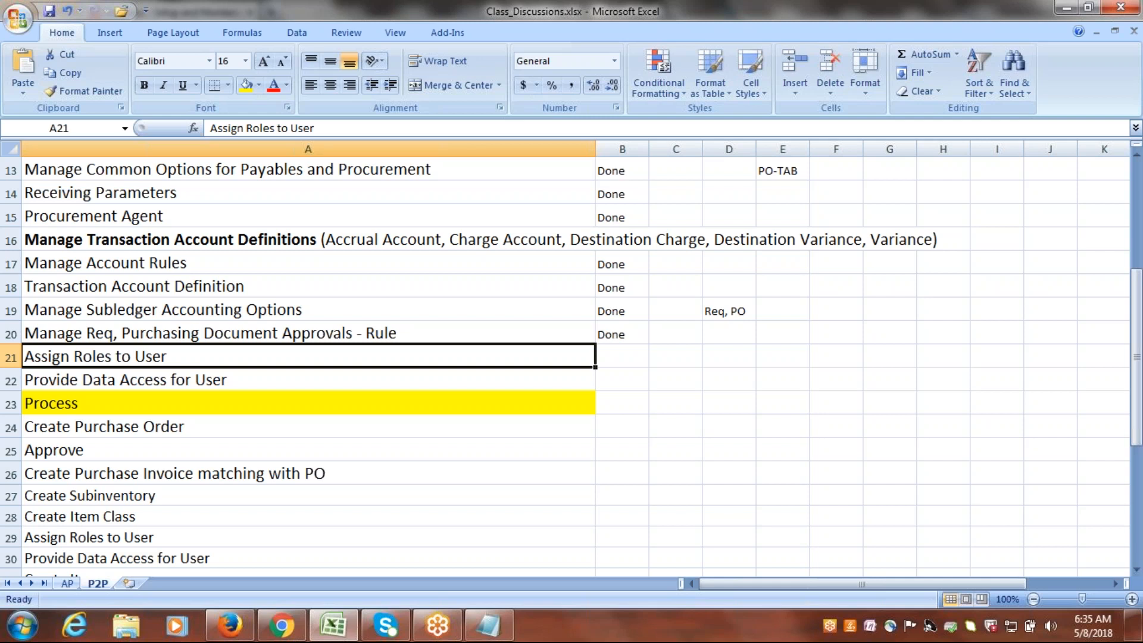
{"action": "left_click", "coordinate": [208, 375]}
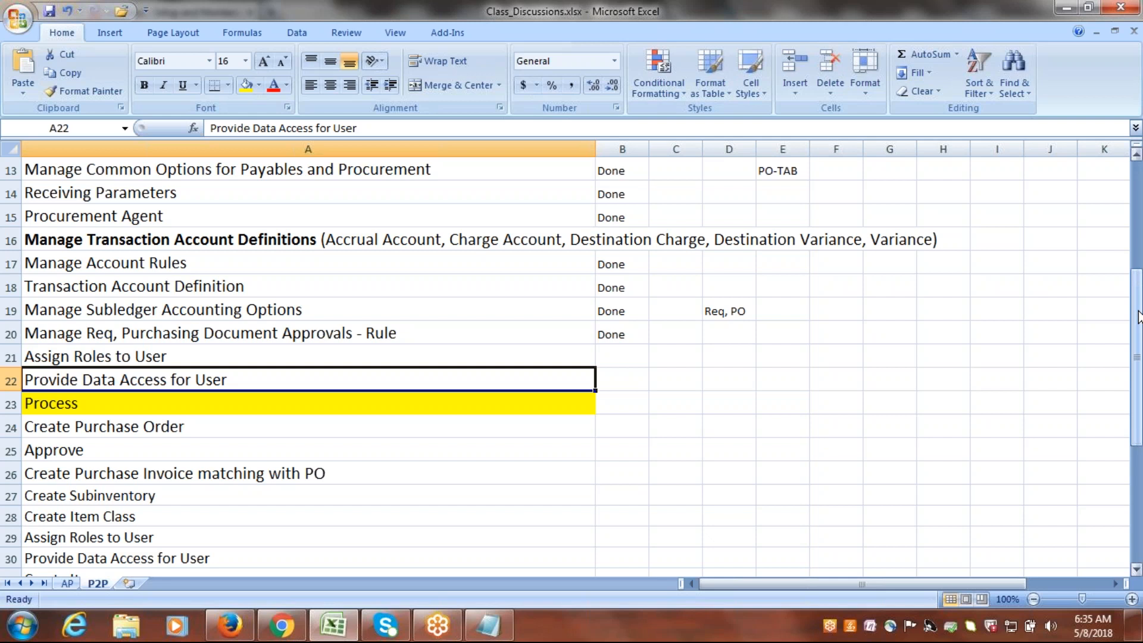
{"action": "left_click_drag", "start_coordinate": [1138, 318], "coordinate": [1137, 319]}
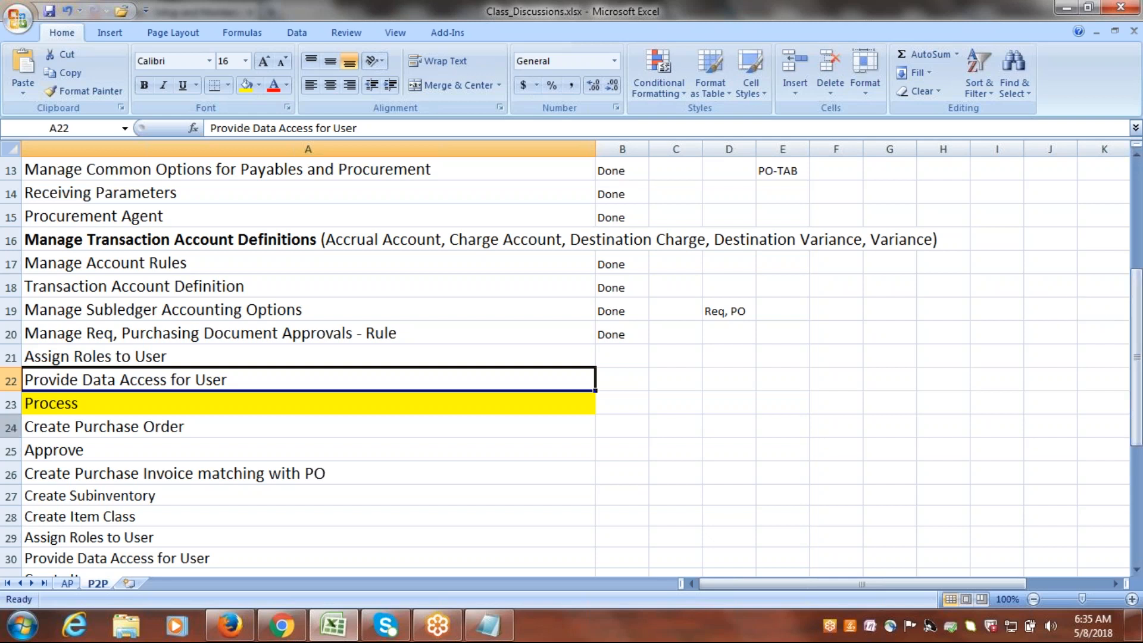
{"action": "left_click", "coordinate": [10, 382]}
{"action": "right_click", "coordinate": [11, 382]}
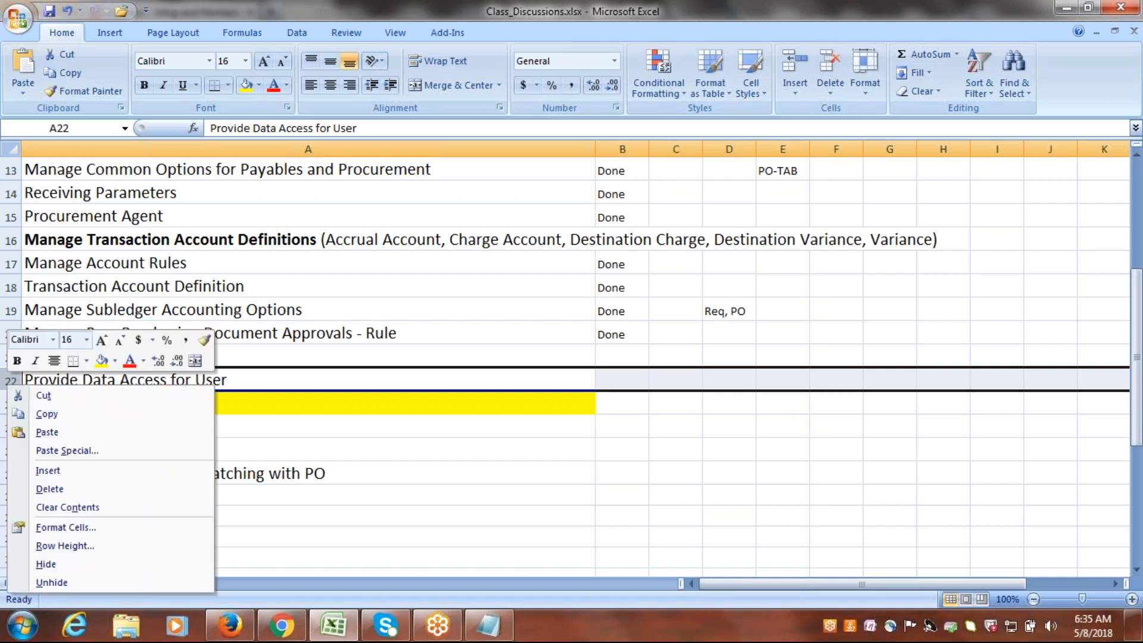
{"action": "left_click", "coordinate": [75, 479]}
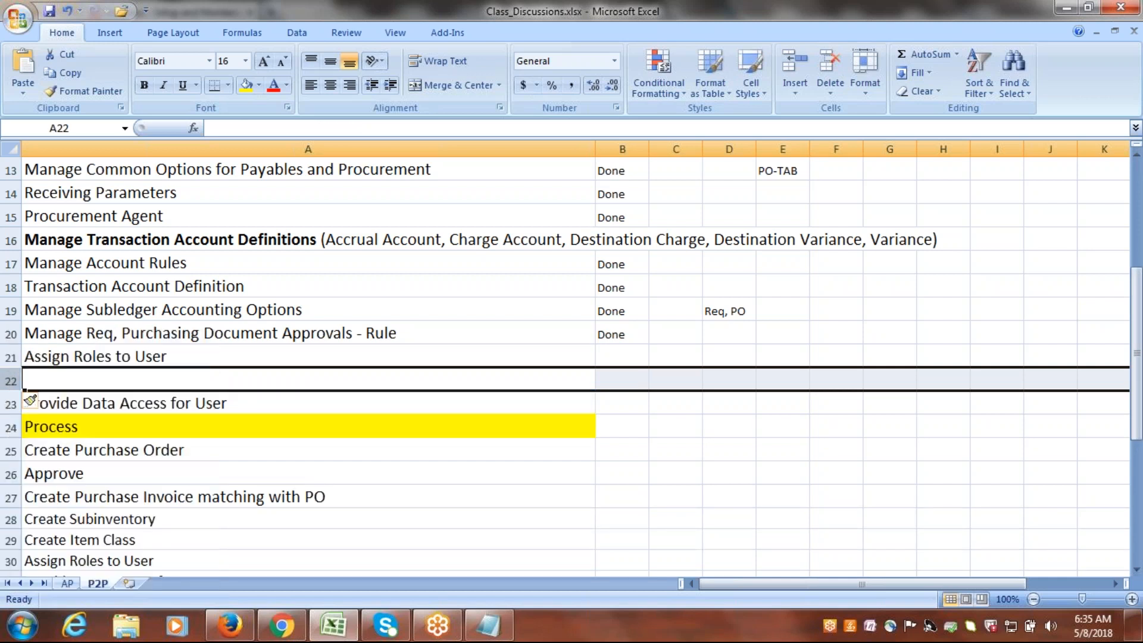
{"action": "right_click", "coordinate": [12, 381]}
{"action": "left_click", "coordinate": [90, 469]}
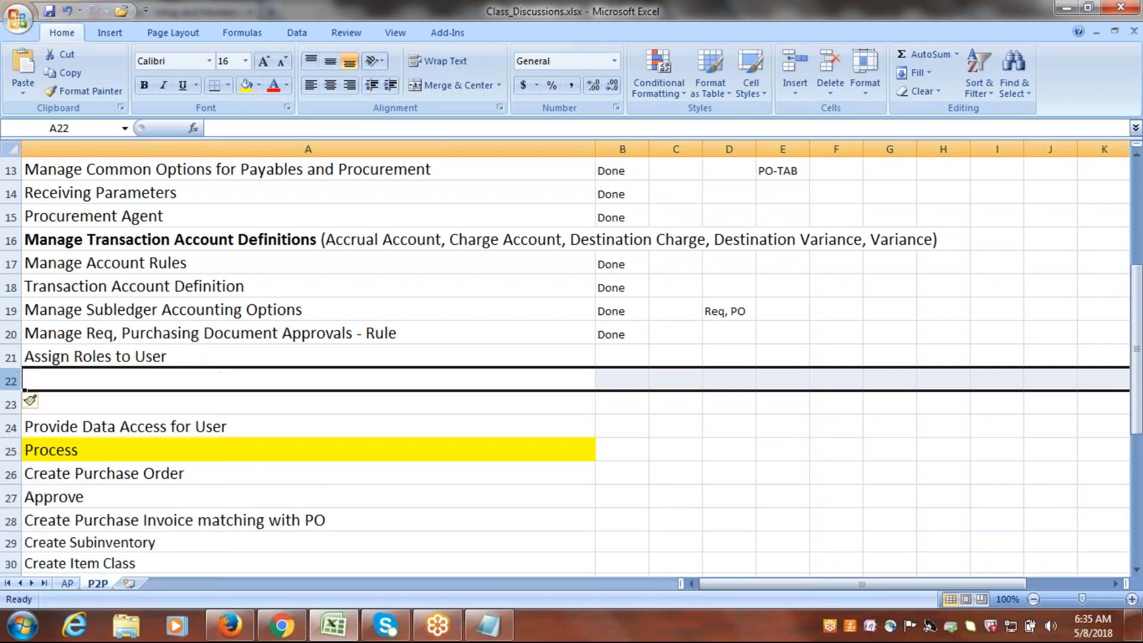
{"action": "right_click", "coordinate": [14, 382]}
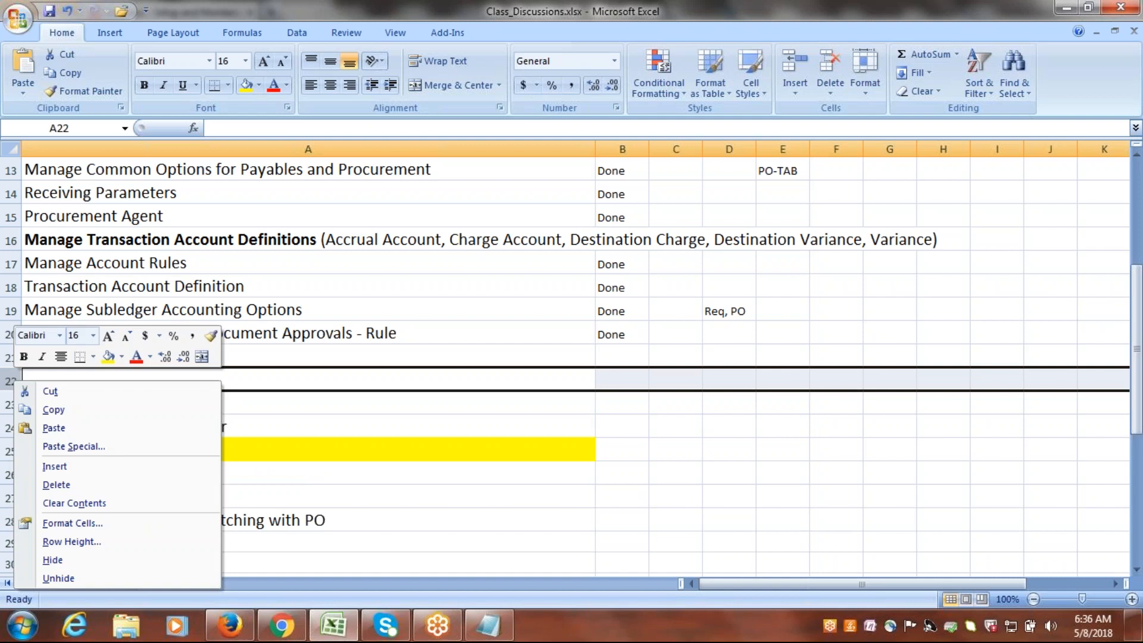
{"action": "left_click", "coordinate": [74, 467]}
Copy Provide Data Access for User from A25 to A22, directly below Assign Roles to User, and clear the original cell.
{"action": "left_click", "coordinate": [106, 454]}
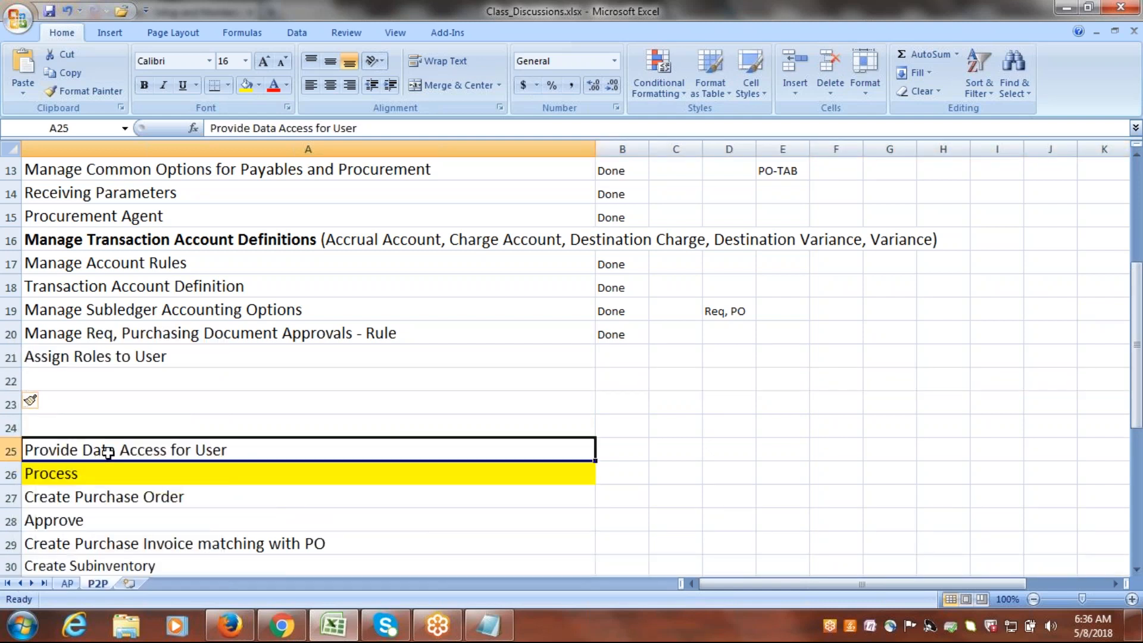
{"action": "key", "text": "ctrl+c"}
{"action": "left_click", "coordinate": [111, 379]}
{"action": "key", "text": "ctrl+v"}
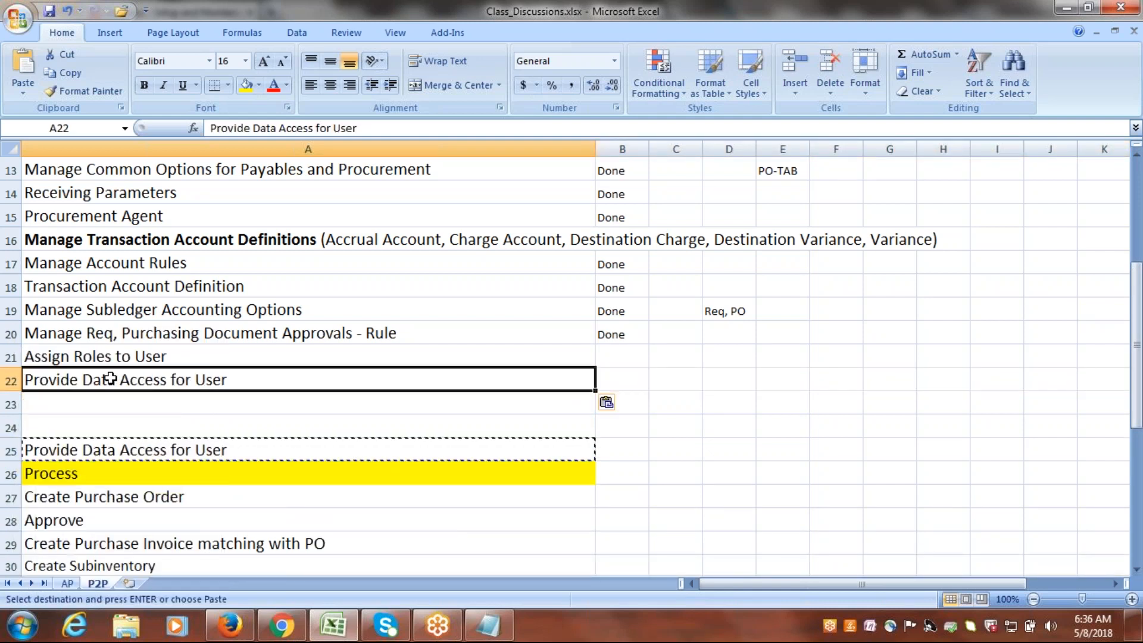
{"action": "key", "text": "Escape"}
{"action": "left_click", "coordinate": [160, 447]}
{"action": "key", "text": "Delete"}
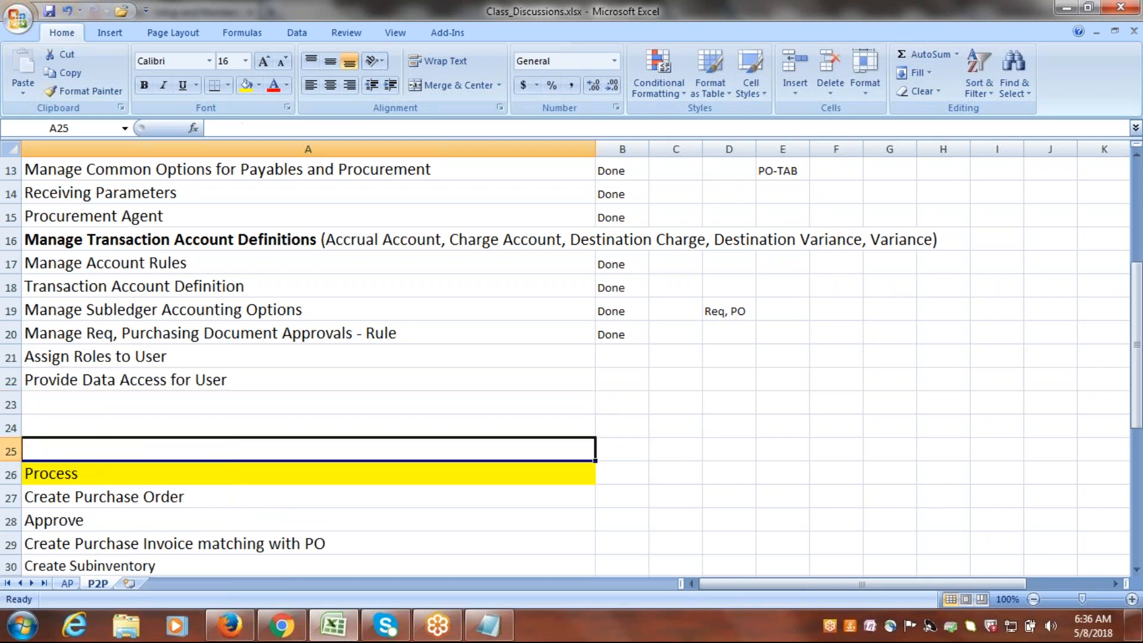
Insert two more blank rows at row 24, above the Process heading.
{"action": "right_click", "coordinate": [11, 428]}
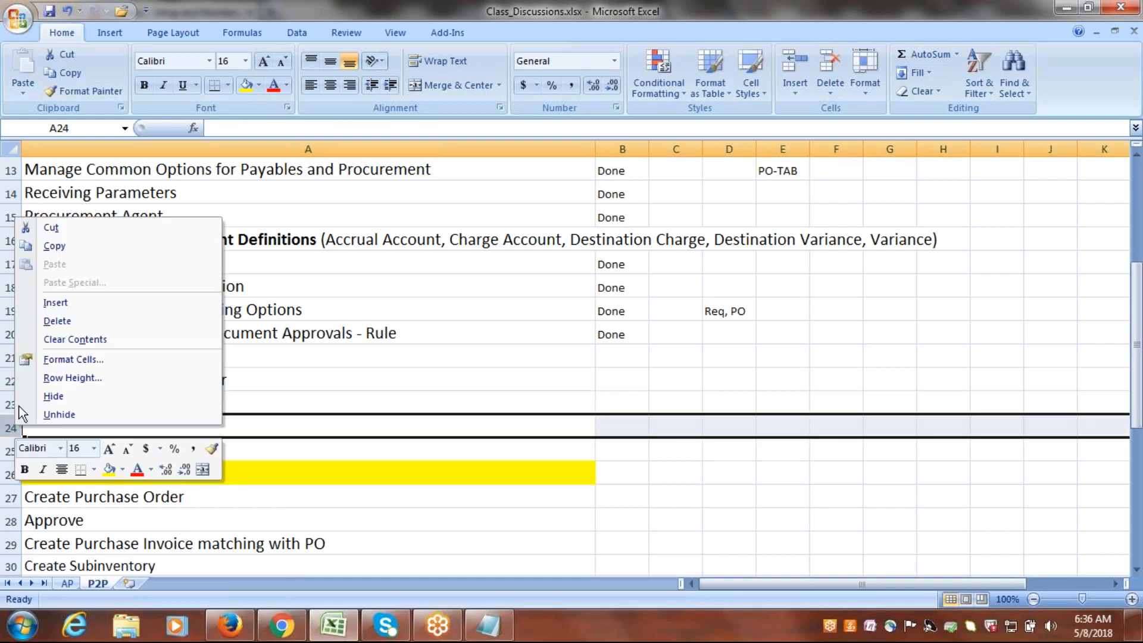
{"action": "left_click", "coordinate": [56, 302]}
{"action": "right_click", "coordinate": [11, 427]}
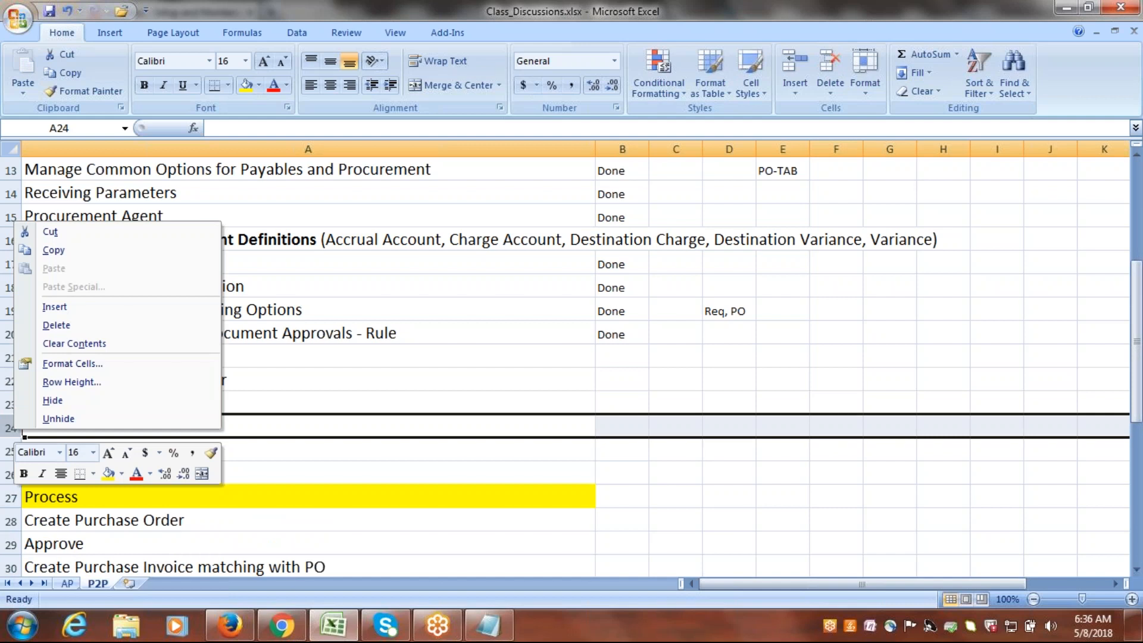
{"action": "left_click", "coordinate": [83, 303]}
Enter "Run LDAP Job" in A23 below Provide Data Access for User and save the workbook.
{"action": "left_click", "coordinate": [96, 399]}
{"action": "type", "text": "R"}
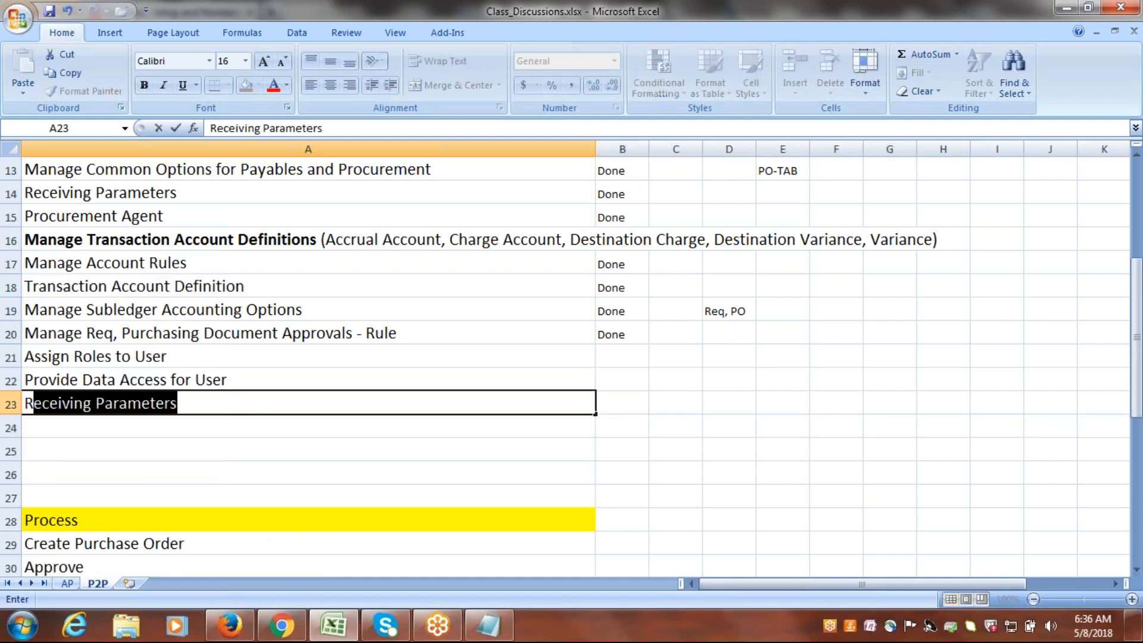
{"action": "type", "text": "un LDA"}
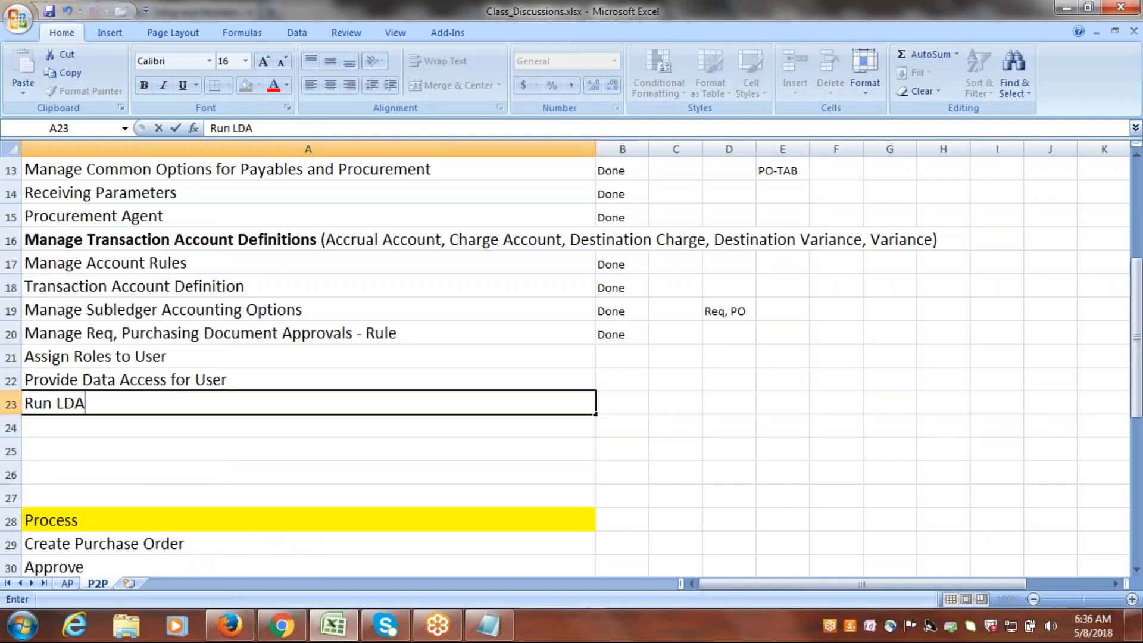
{"action": "type", "text": "P Job"}
{"action": "key", "text": "ctrl+s"}
Enter "Subinventory" in A24 of the setup list and delete the Create Subinventory row from the Process list.
{"action": "left_click_drag", "start_coordinate": [1140, 331], "coordinate": [1140, 398]}
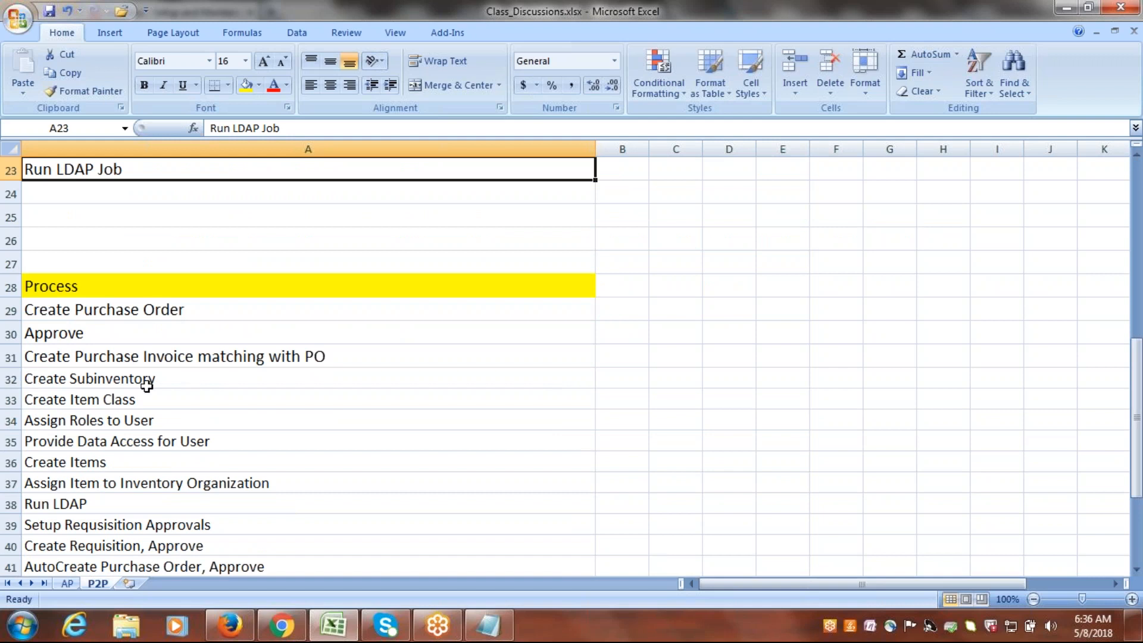
{"action": "left_click_drag", "start_coordinate": [77, 379], "coordinate": [81, 387]}
{"action": "left_click", "coordinate": [97, 192]}
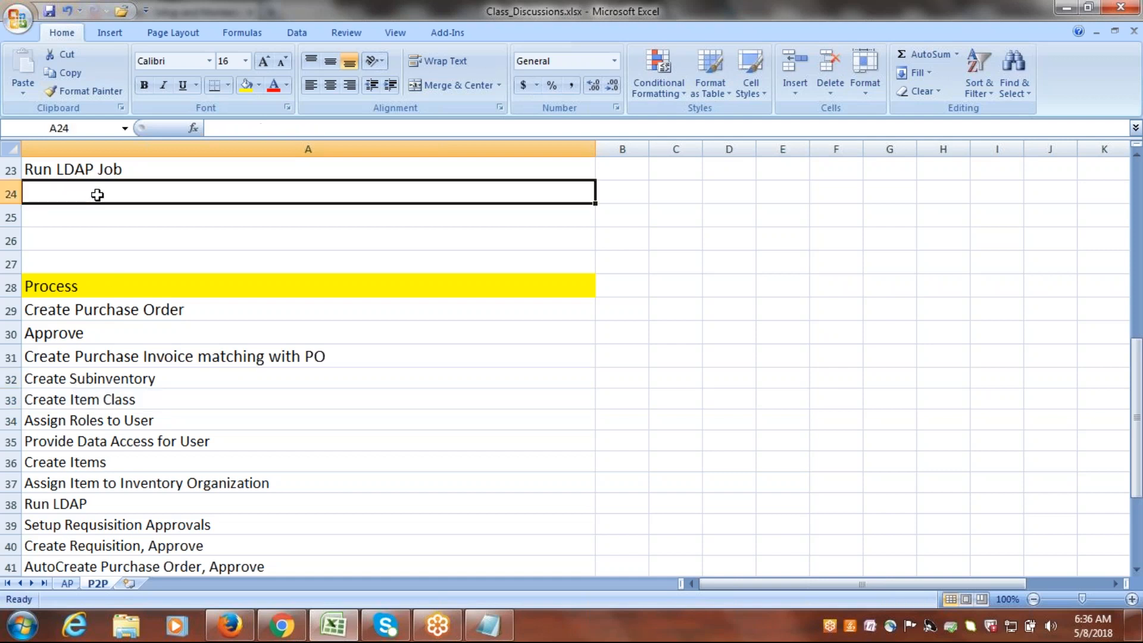
{"action": "type", "text": "Subi"}
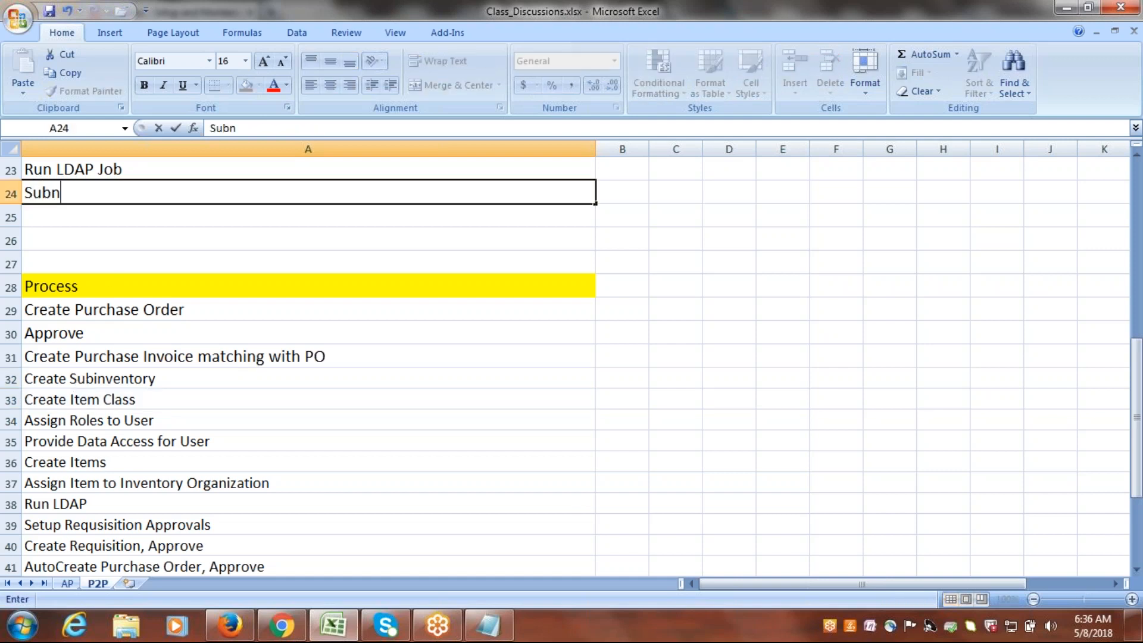
{"action": "type", "text": "nventory"}
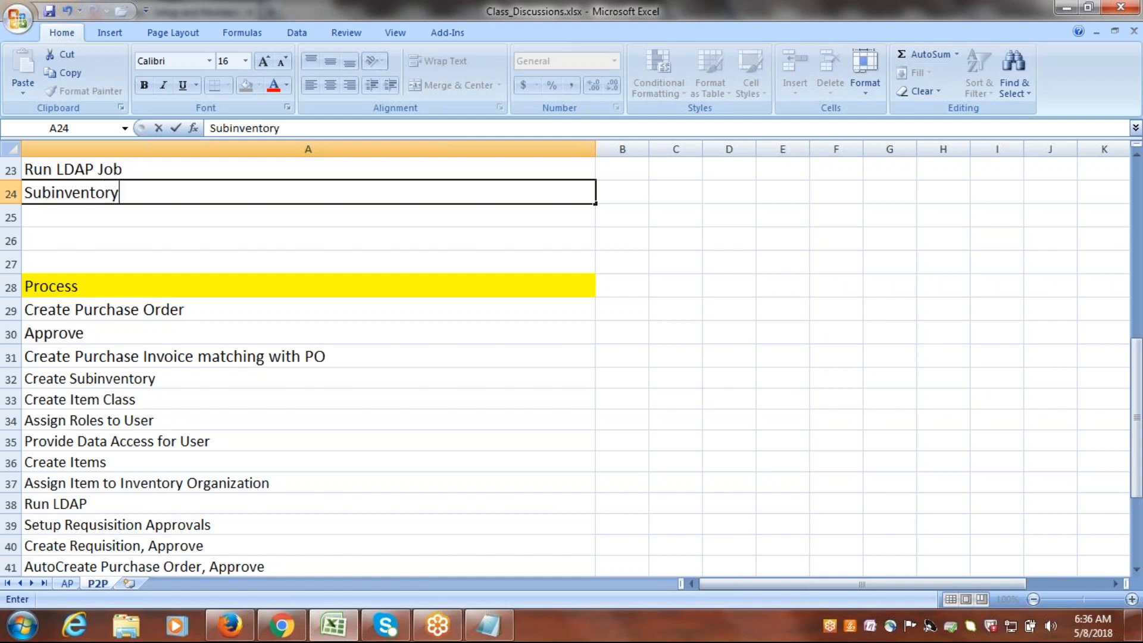
{"action": "left_click", "coordinate": [94, 212]}
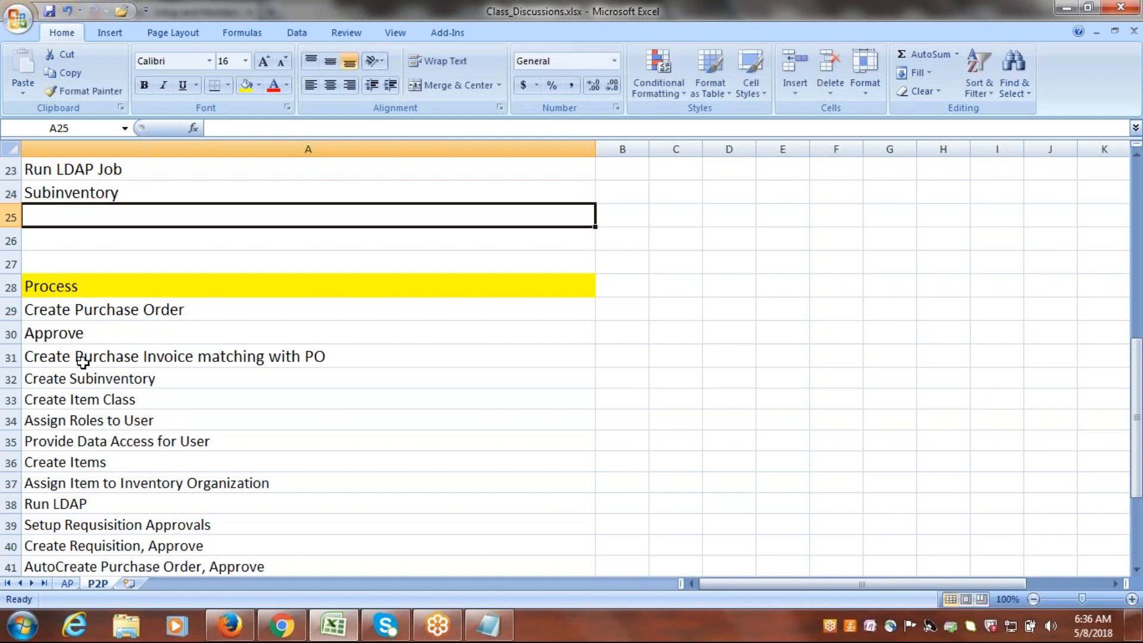
{"action": "left_click", "coordinate": [12, 379]}
{"action": "right_click", "coordinate": [12, 380]}
{"action": "left_click", "coordinate": [95, 483]}
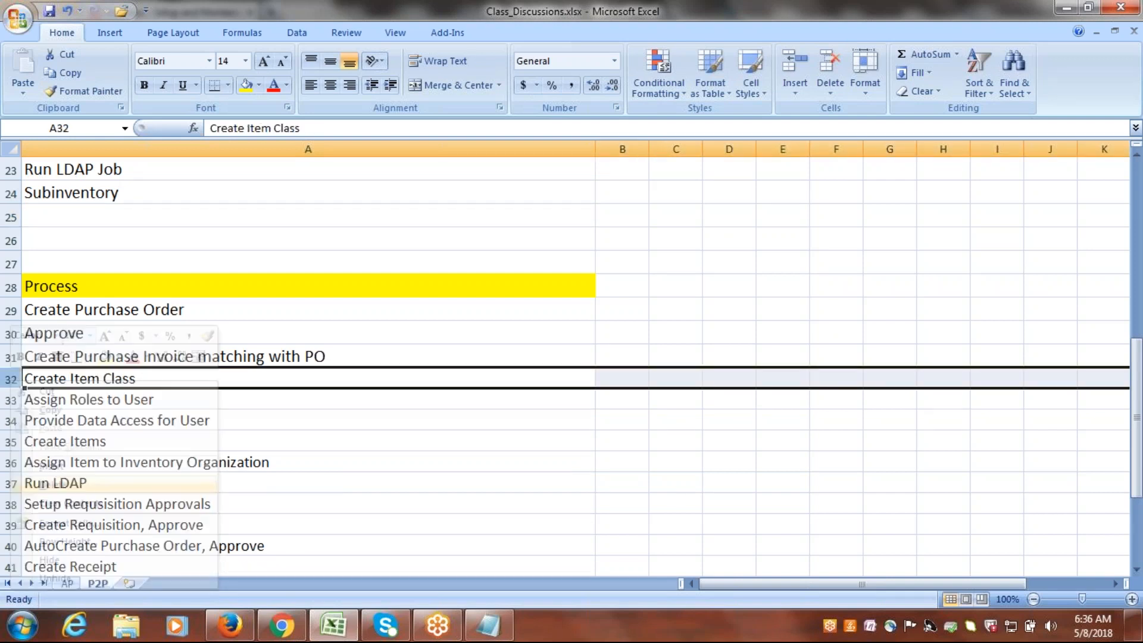
Enter "Item Class" in A25 of the setup list and delete the Create Item Class row from the Process list.
{"action": "left_click", "coordinate": [74, 210]}
{"action": "type", "text": "U"}
{"action": "key", "text": "BackSpace"}
{"action": "type", "text": "Item Class"}
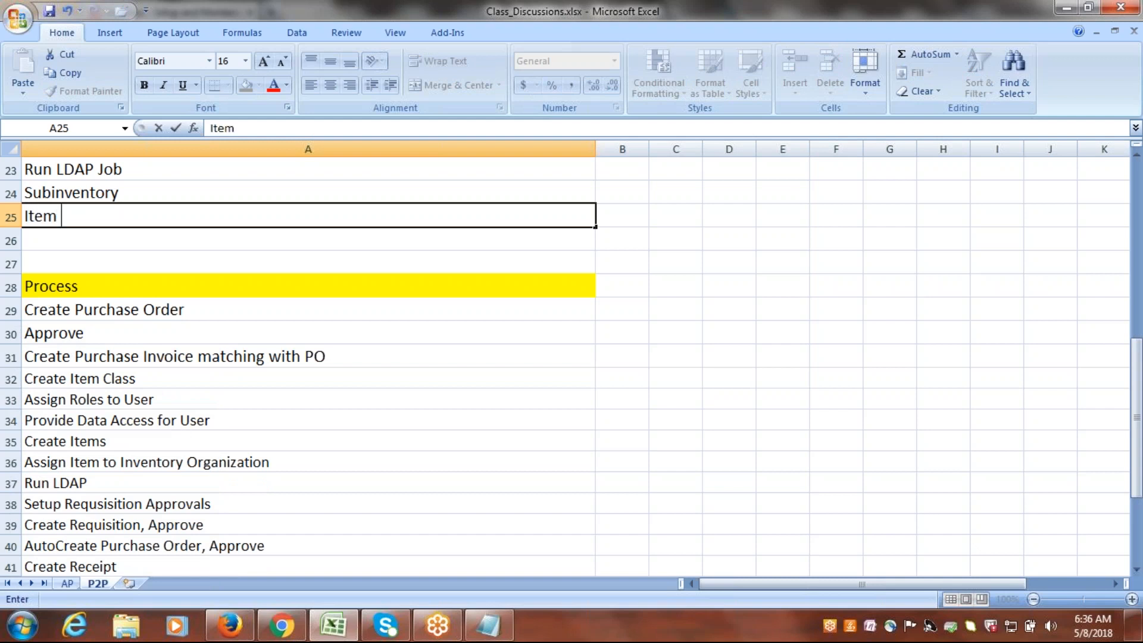
{"action": "left_click", "coordinate": [84, 242]}
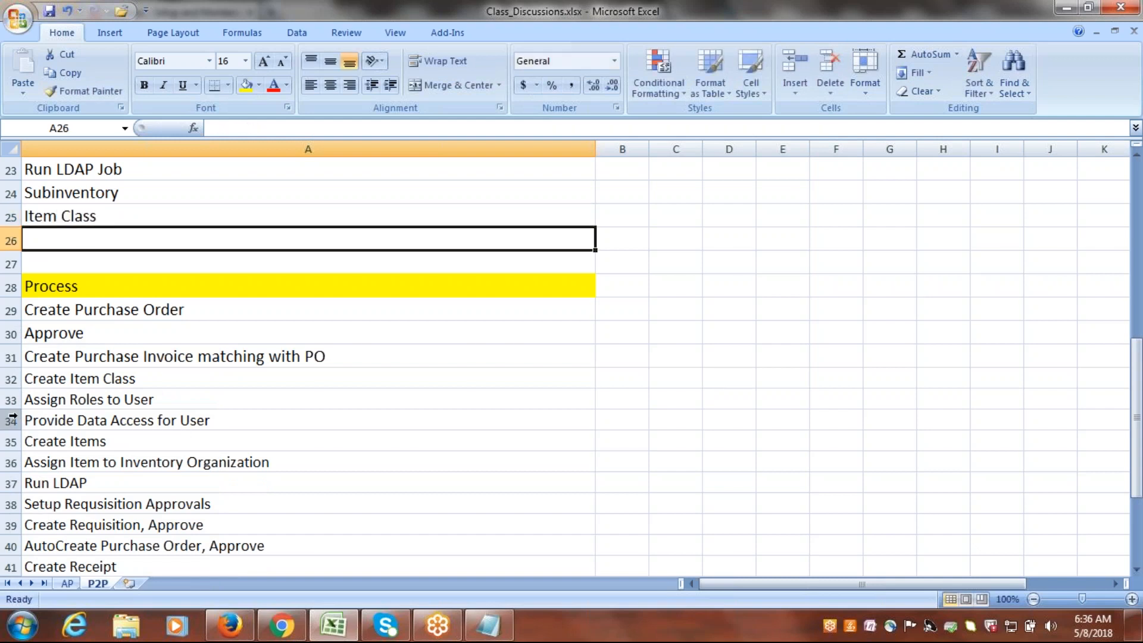
{"action": "left_click", "coordinate": [11, 379]}
{"action": "right_click", "coordinate": [10, 379]}
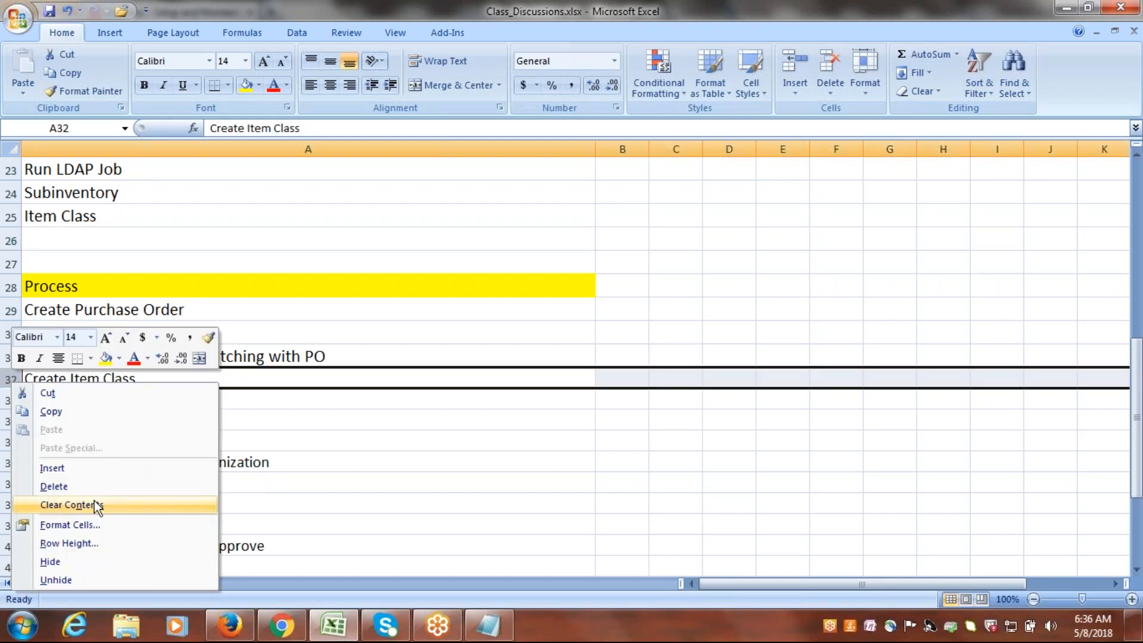
{"action": "left_click", "coordinate": [71, 486]}
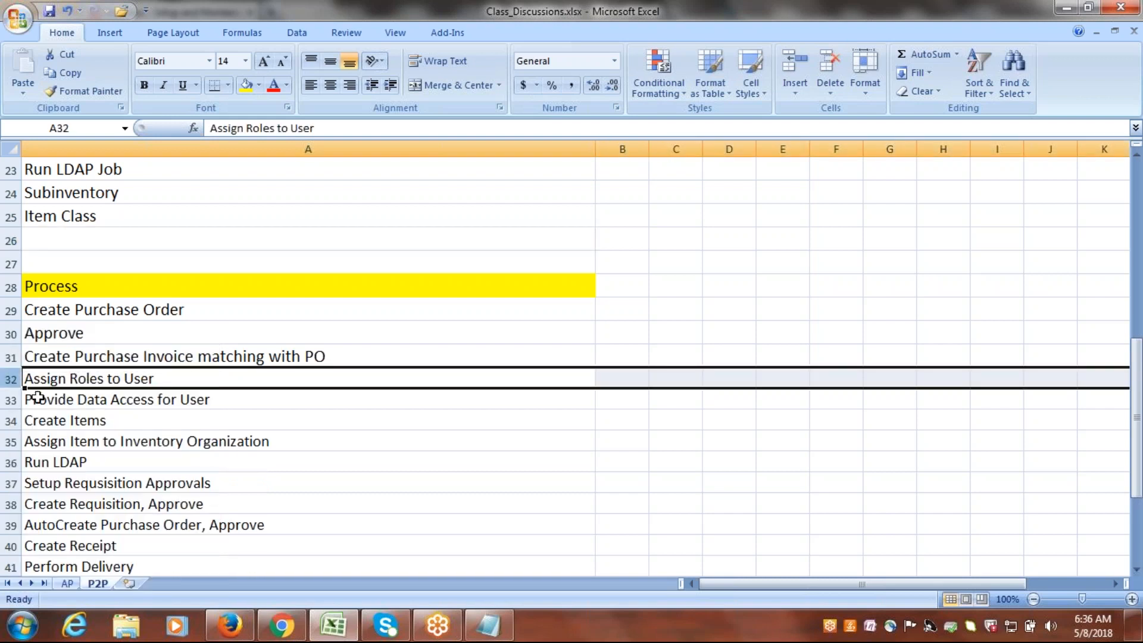
Delete the Assign Roles to User and Provide Data Access for User rows from the Process list.
{"action": "left_click_drag", "start_coordinate": [11, 379], "coordinate": [12, 397]}
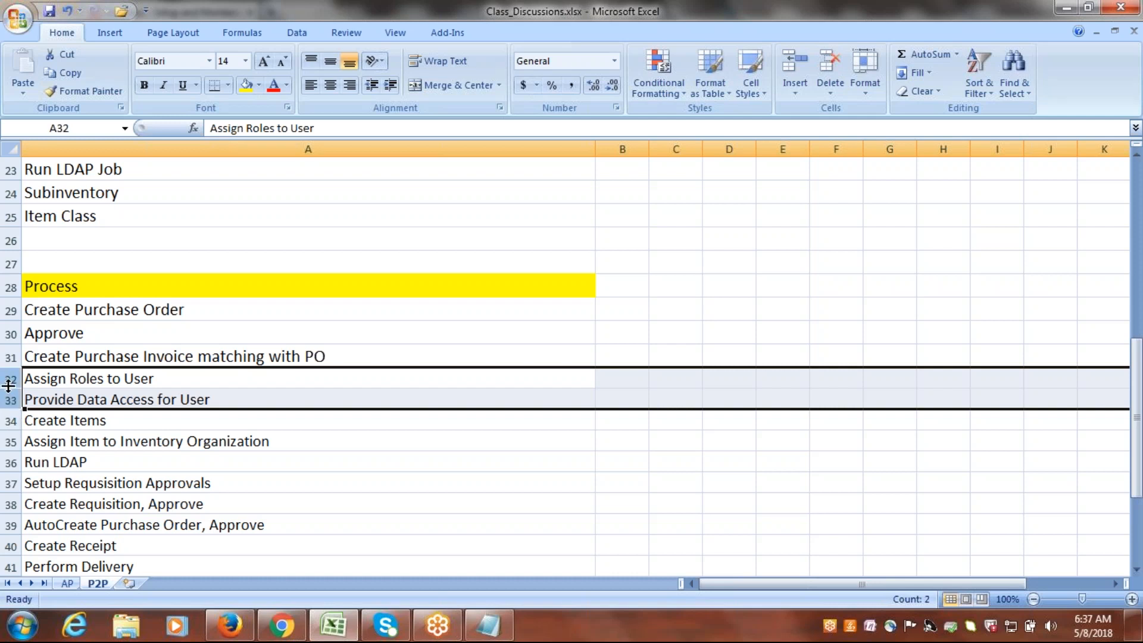
{"action": "right_click", "coordinate": [7, 387]}
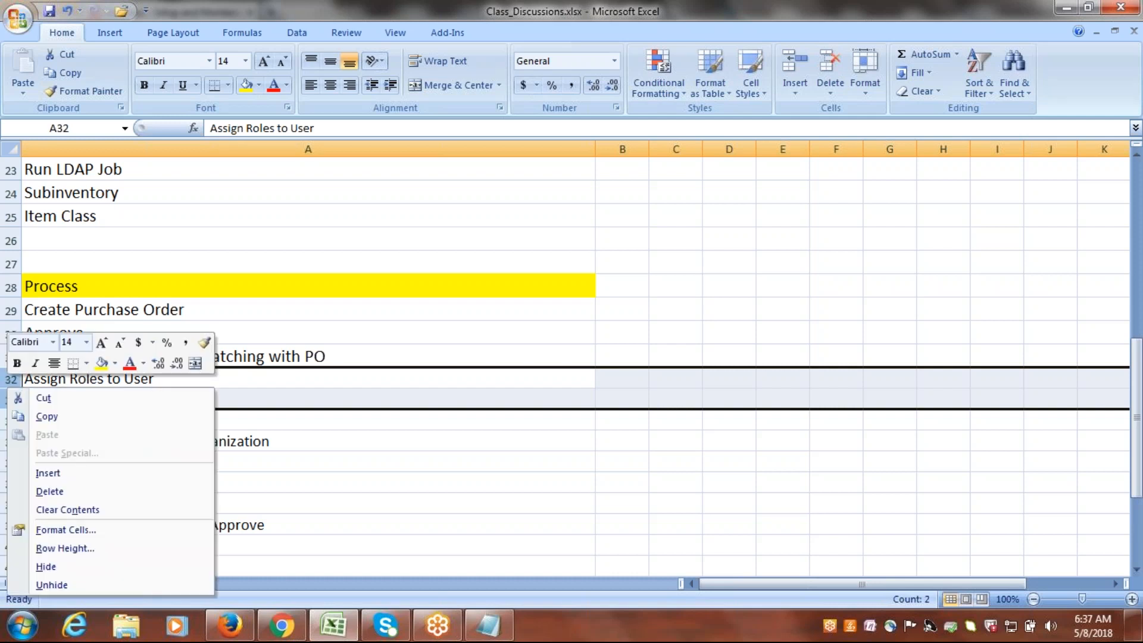
{"action": "left_click", "coordinate": [75, 491]}
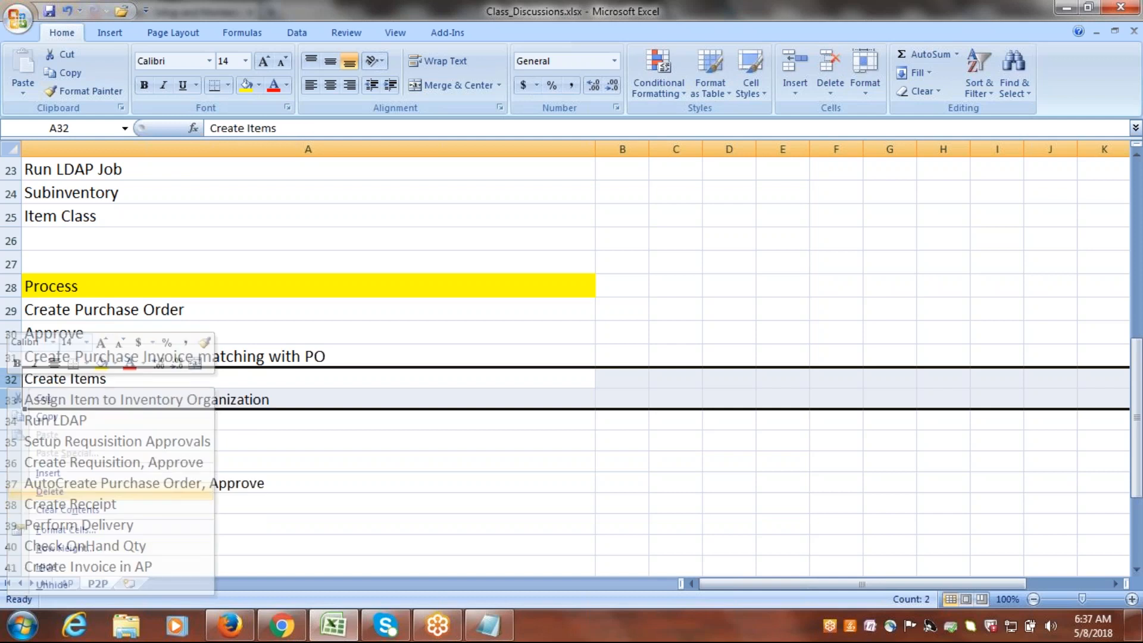
Enter "Create Item and Assign to Inventory Org." in A26 below Item Class in the setup list.
{"action": "left_click", "coordinate": [62, 238]}
{"action": "type", "text": "Create"}
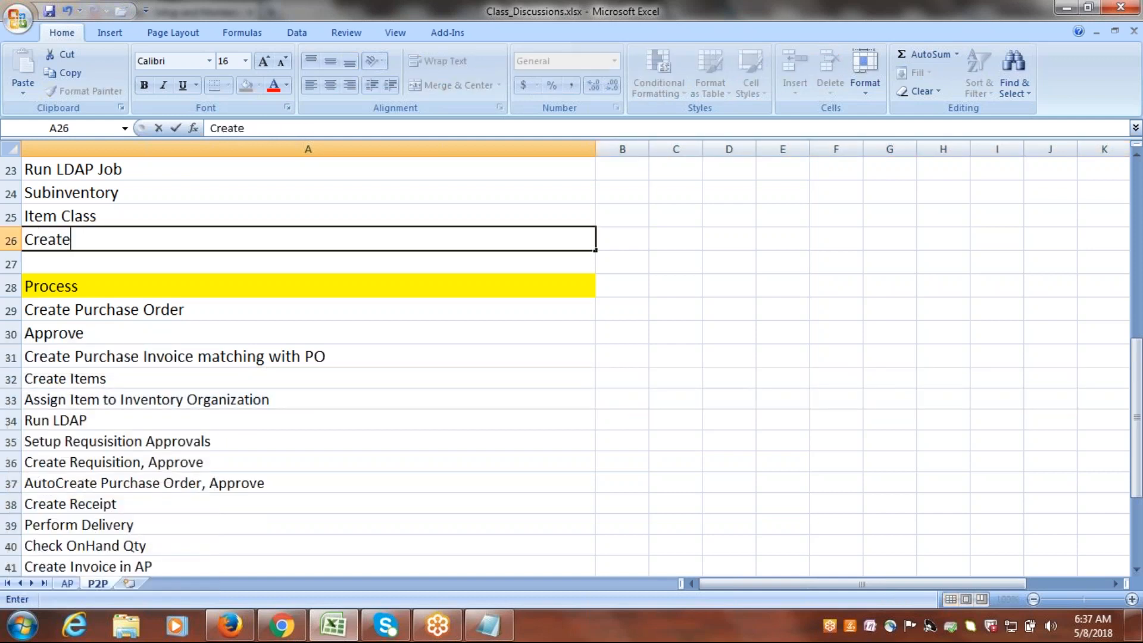
{"action": "type", "text": " Item"}
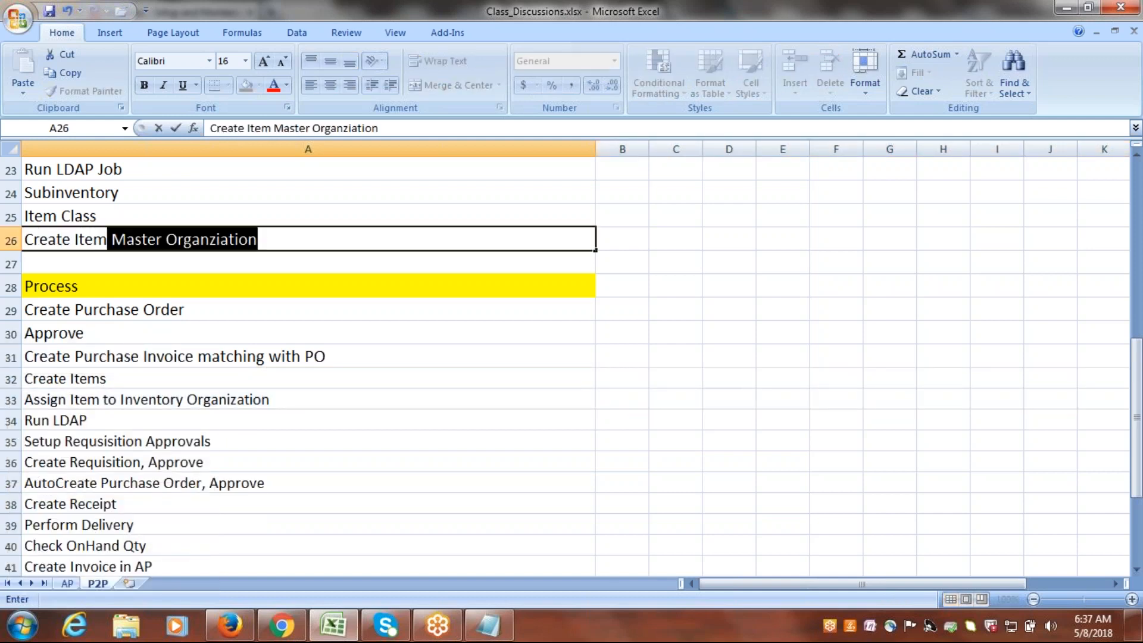
{"action": "type", "text": " and A"}
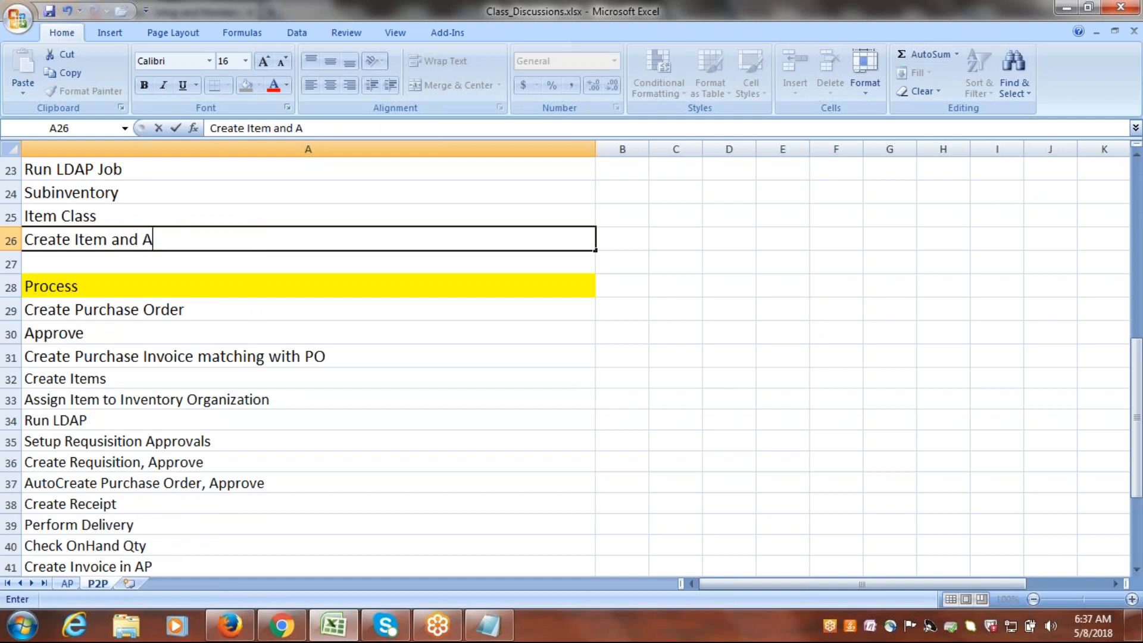
{"action": "type", "text": "ssign to Inv"}
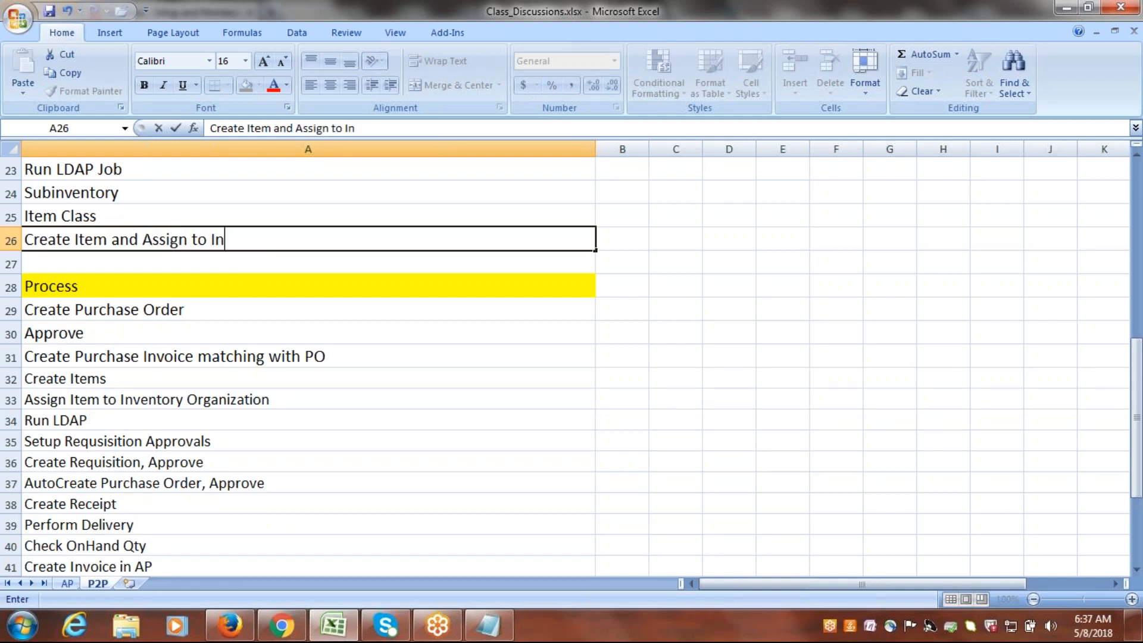
{"action": "type", "text": "ory Org."}
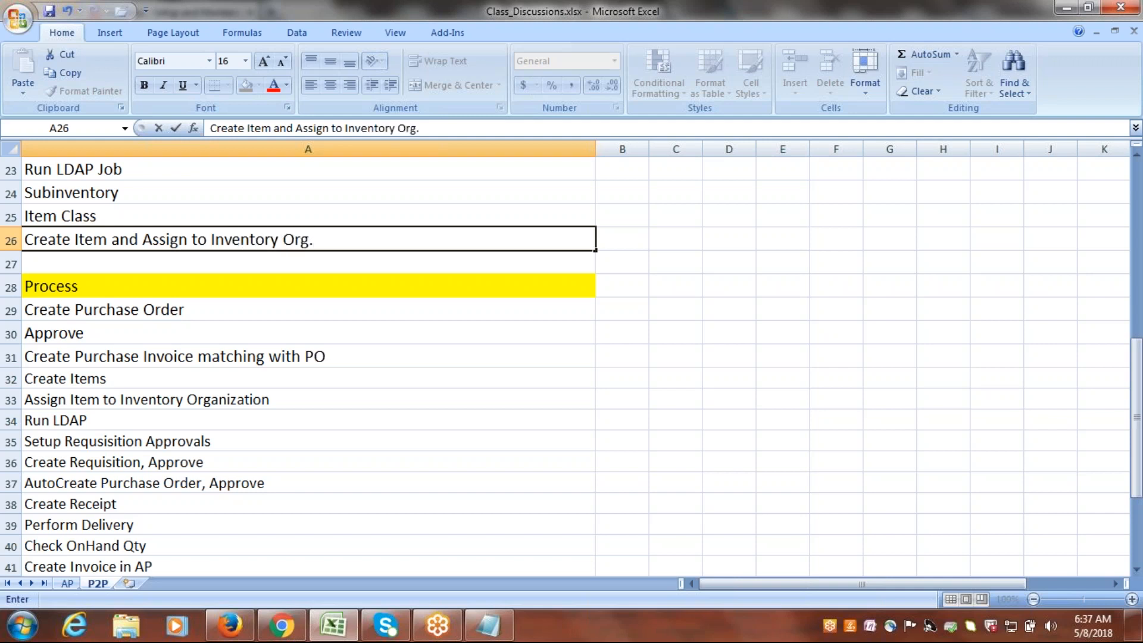
{"action": "key", "text": "ctrl+Return"}
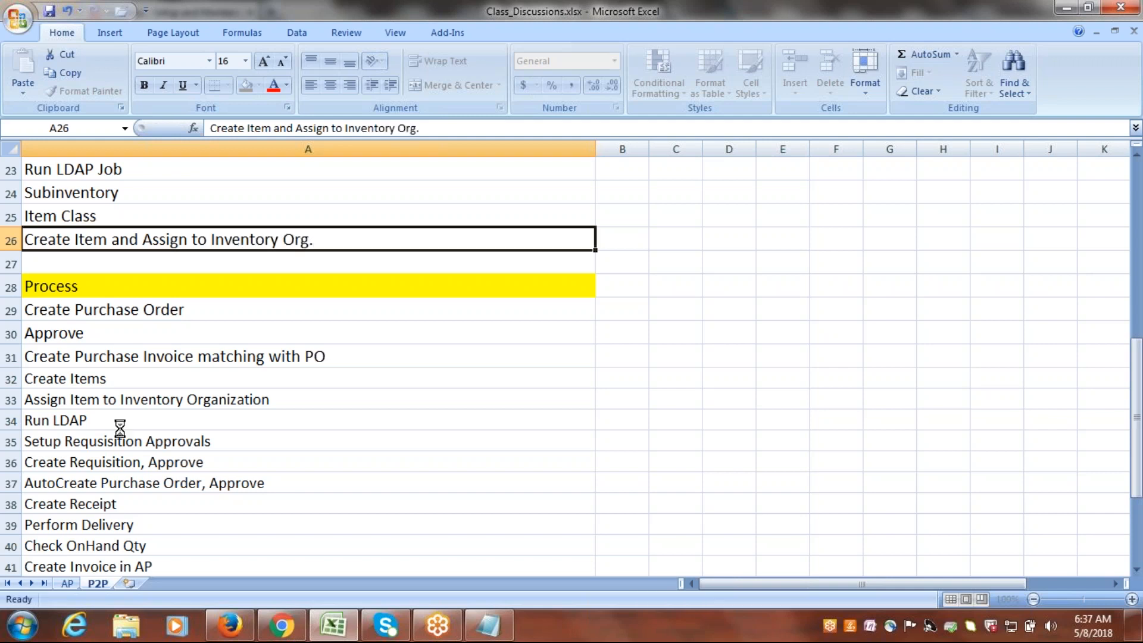
Delete the Assign Item to Inventory Organization, Run LDAP and Setup Requisition Approvals rows from the Process list.
{"action": "left_click", "coordinate": [11, 400]}
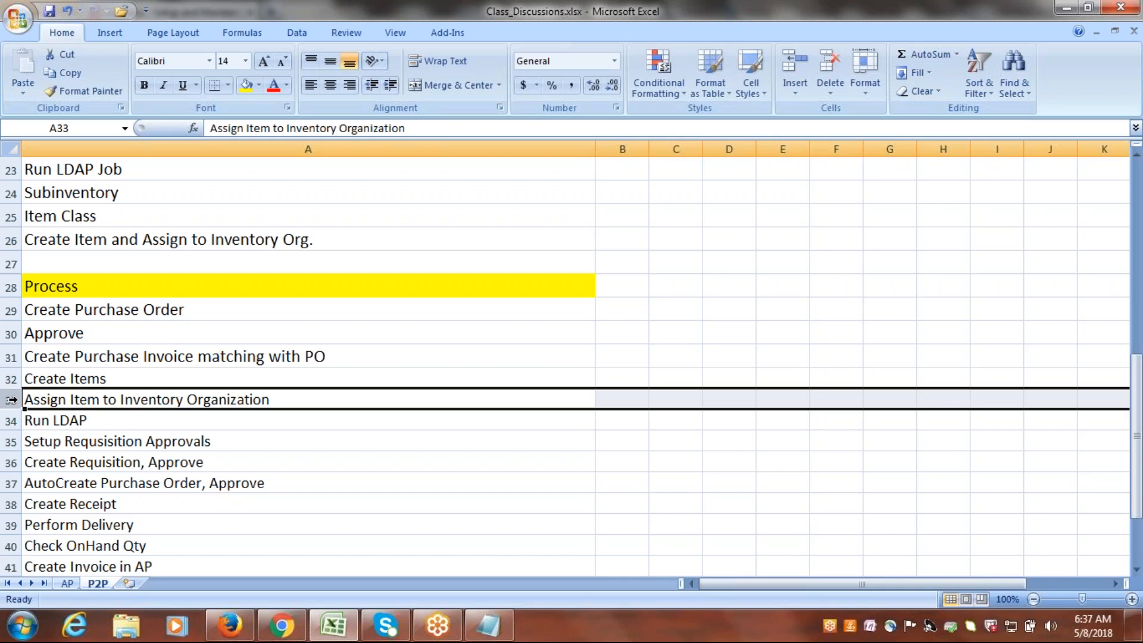
{"action": "left_click_drag", "start_coordinate": [11, 400], "coordinate": [12, 442]}
{"action": "right_click", "coordinate": [12, 441]}
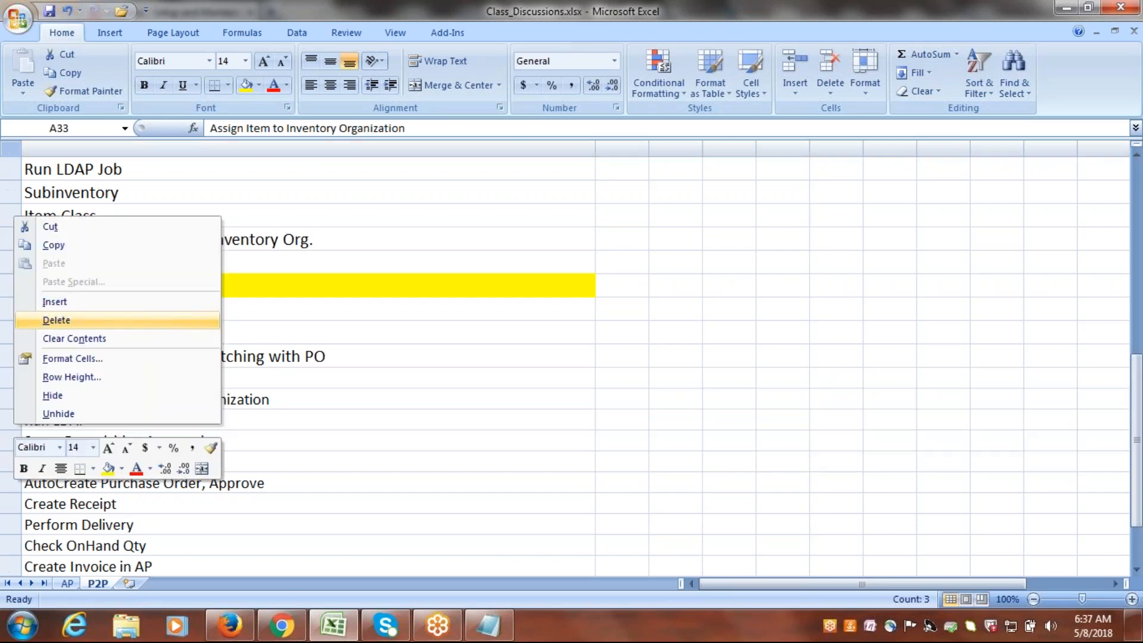
{"action": "left_click", "coordinate": [57, 326]}
{"action": "left_click", "coordinate": [215, 478]}
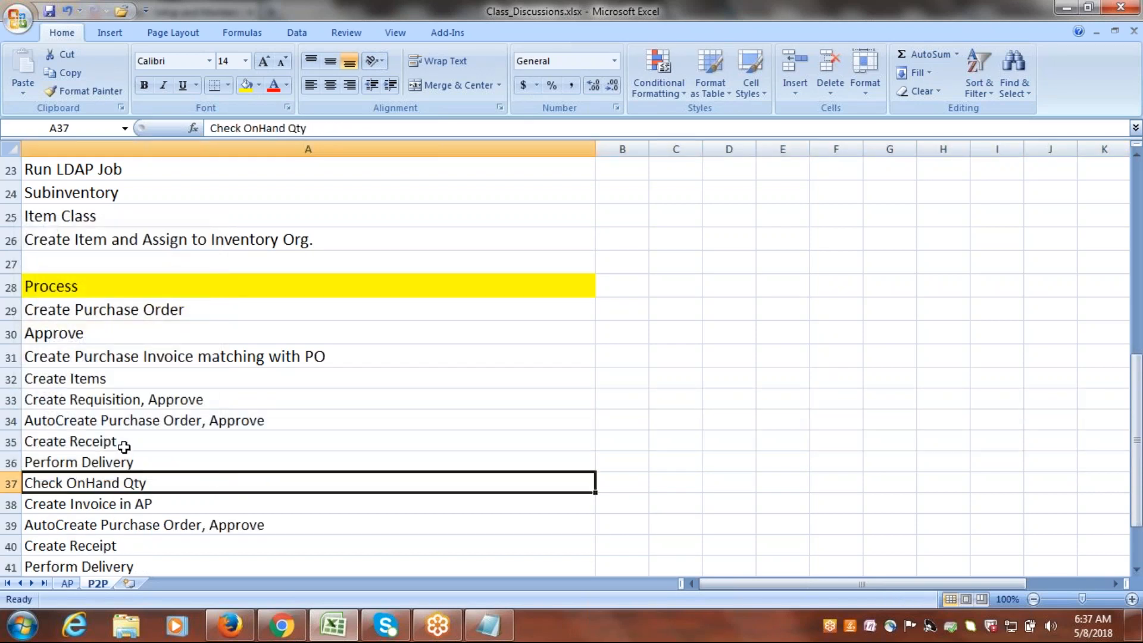
Delete the Create Items row from the Process list.
{"action": "left_click", "coordinate": [11, 420]}
{"action": "left_click", "coordinate": [12, 400]}
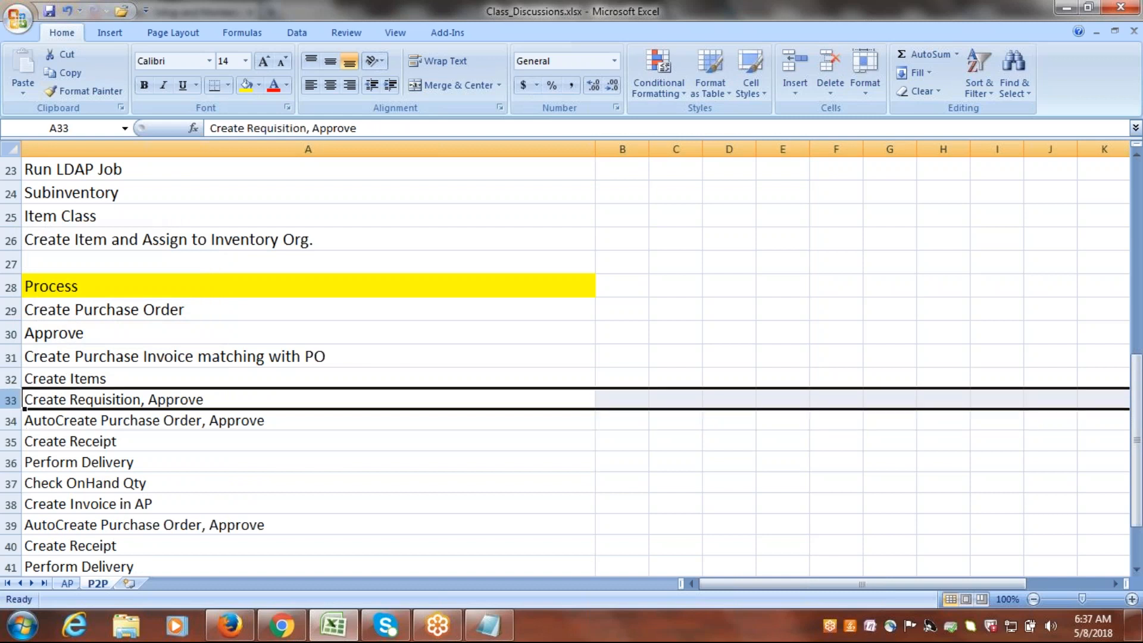
{"action": "left_click", "coordinate": [12, 382]}
{"action": "right_click", "coordinate": [12, 381]}
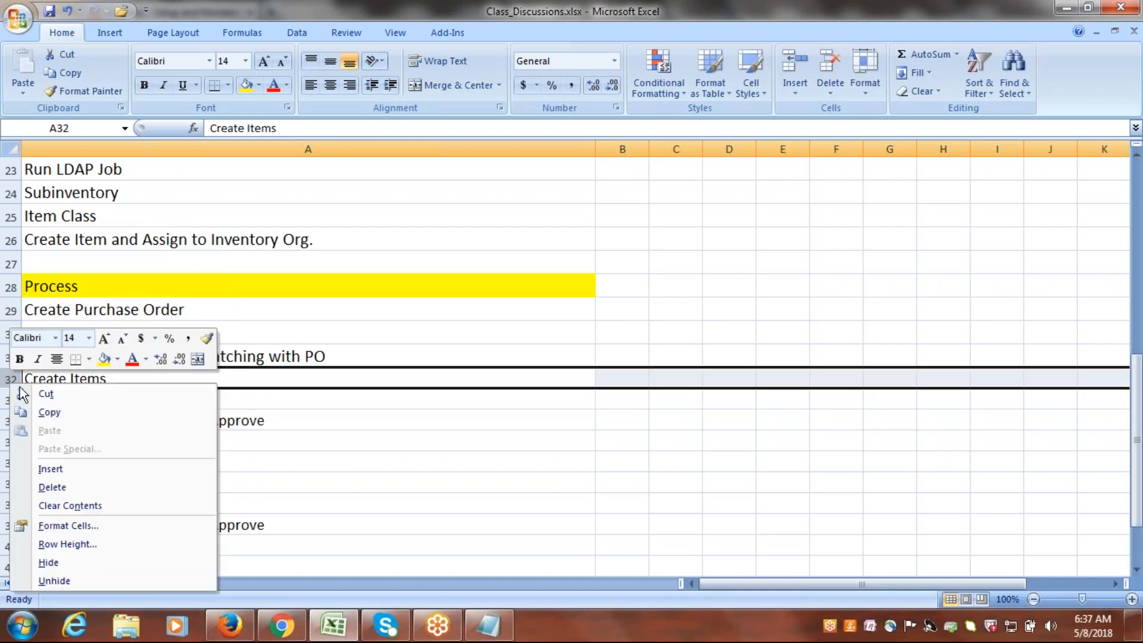
{"action": "left_click", "coordinate": [63, 487]}
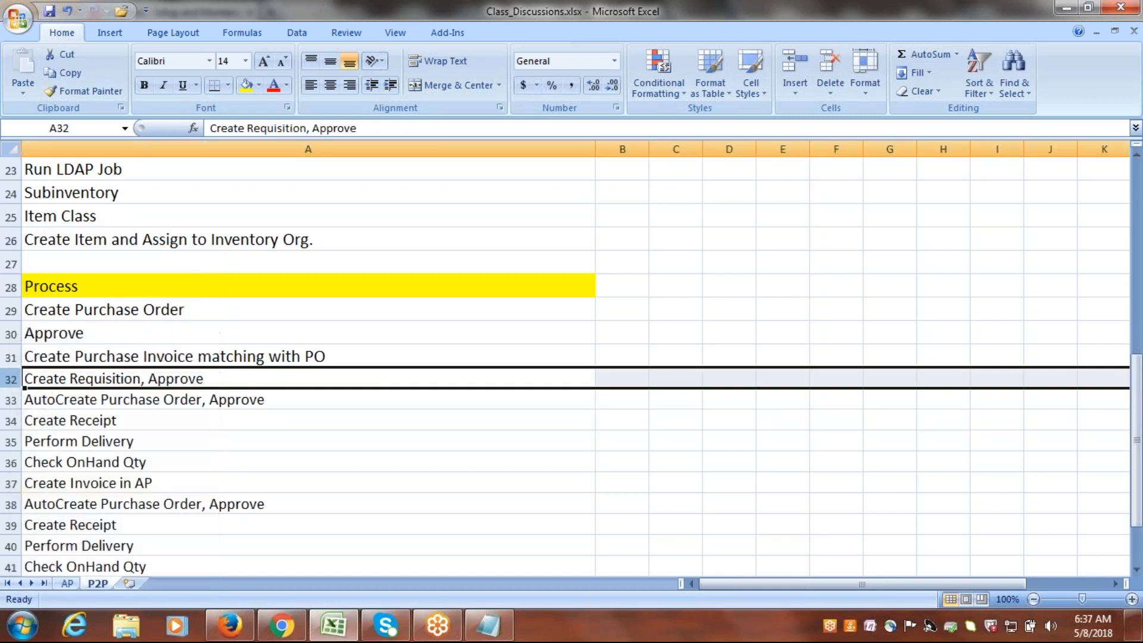
Clear all remaining tasks under the Process heading, from Create Purchase Order in A29 through Create Invoice in AP in A42.
{"action": "left_click", "coordinate": [95, 315]}
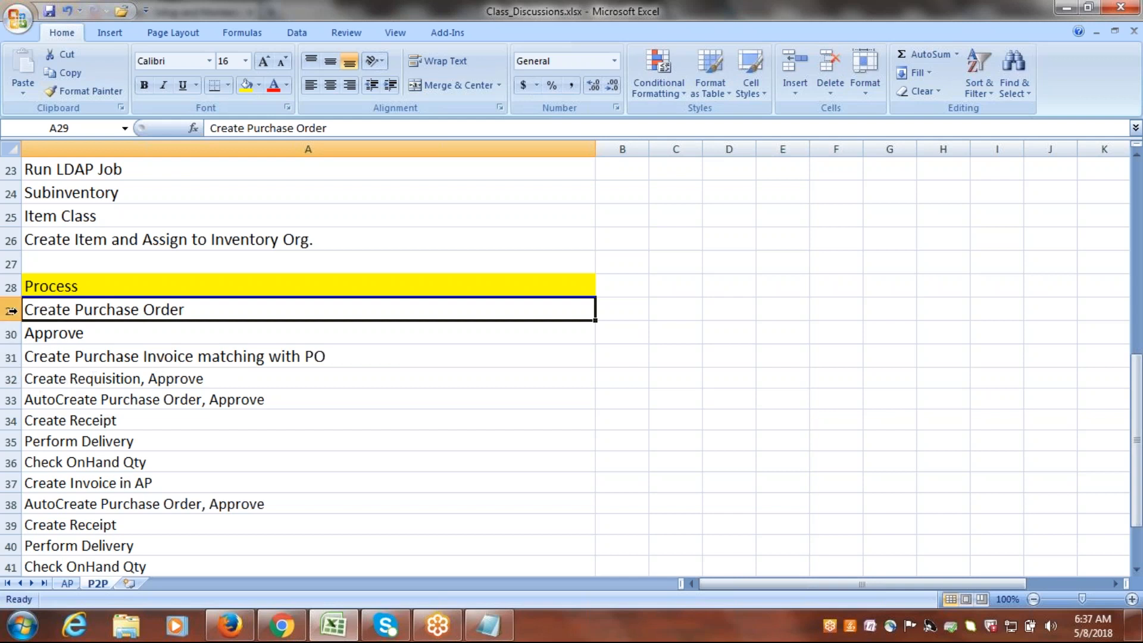
{"action": "left_click_drag", "start_coordinate": [1137, 429], "coordinate": [1138, 425]}
{"action": "left_click_drag", "start_coordinate": [158, 307], "coordinate": [170, 543]}
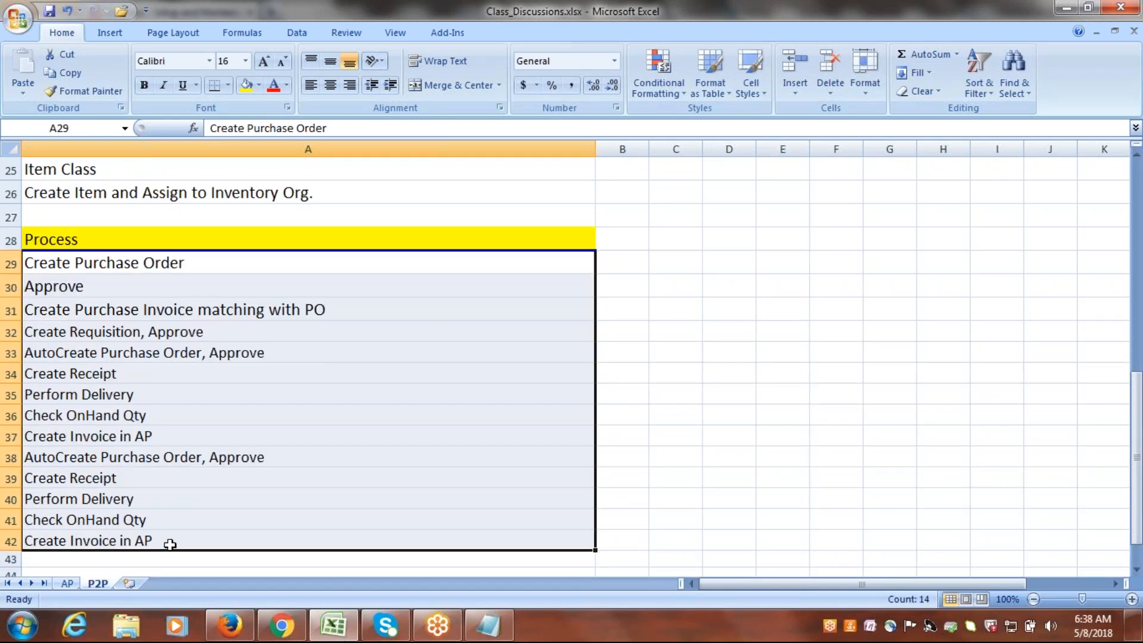
{"action": "key", "text": "Delete"}
Enter "Create Req, Approve" in A29 as the first task under the Process heading.
{"action": "left_click", "coordinate": [79, 266]}
{"action": "type", "text": "Create Req"}
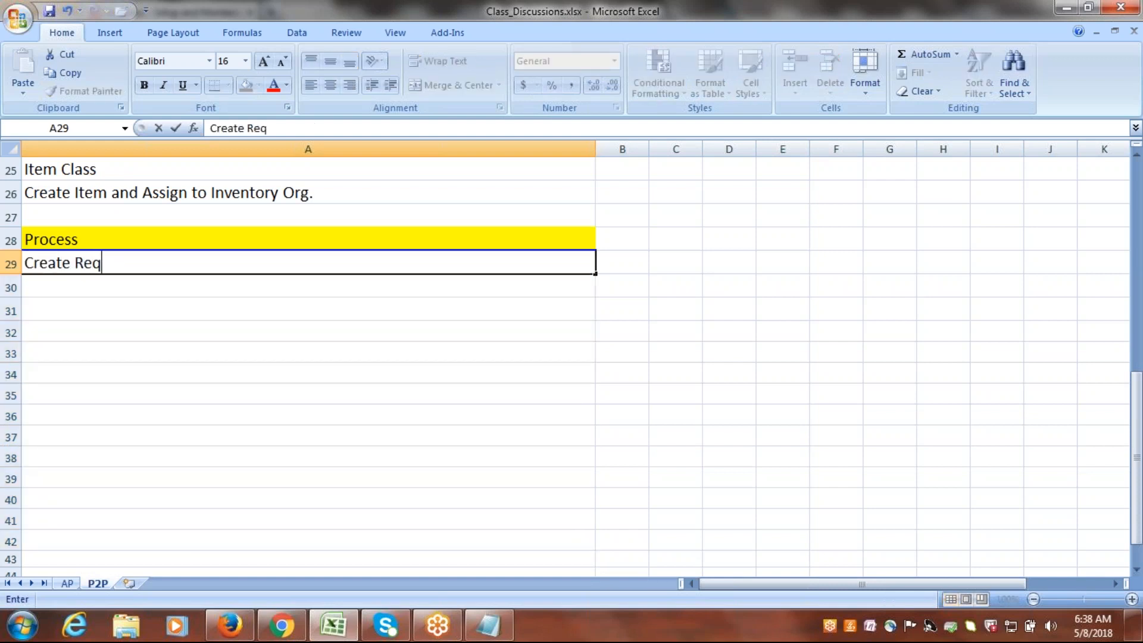
{"action": "type", "text": ", Approve"}
{"action": "key", "text": "Return"}
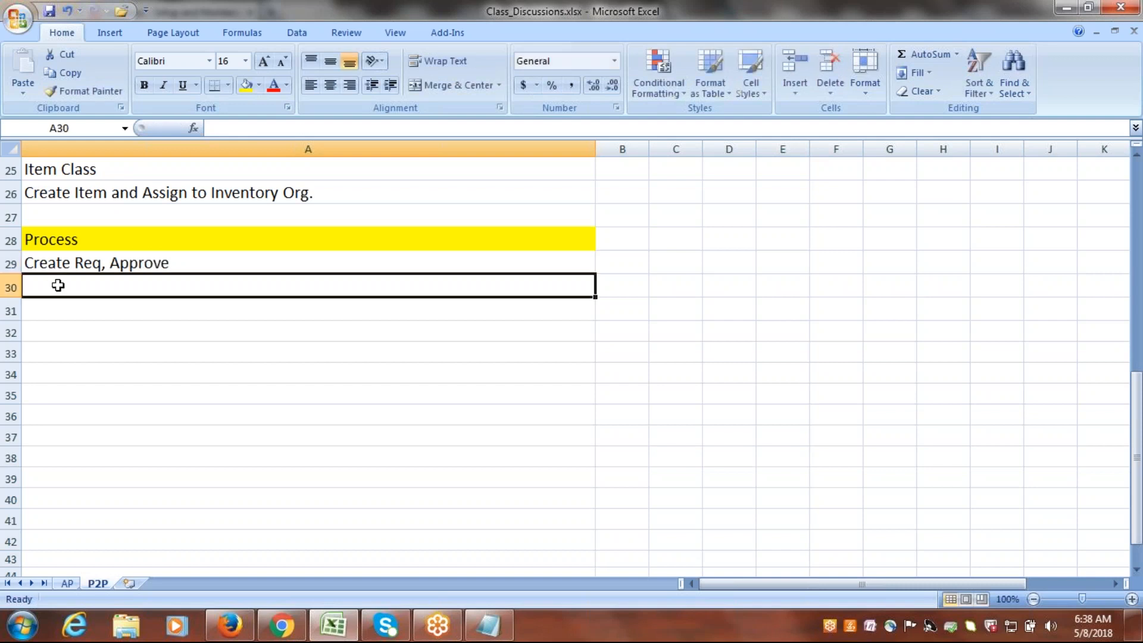
Enter "Create AutoPO, Approve" in A30 of the Process list.
{"action": "type", "text": "W"}
{"action": "key", "text": "BackSpace"}
{"action": "type", "text": "Cr"}
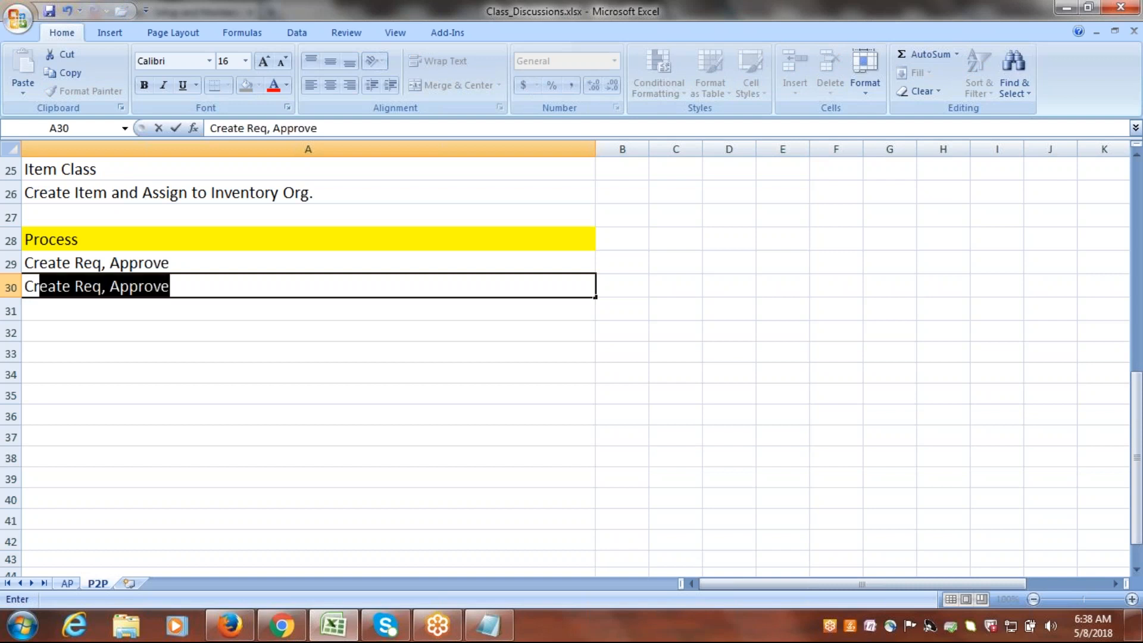
{"action": "type", "text": "eate Auto"}
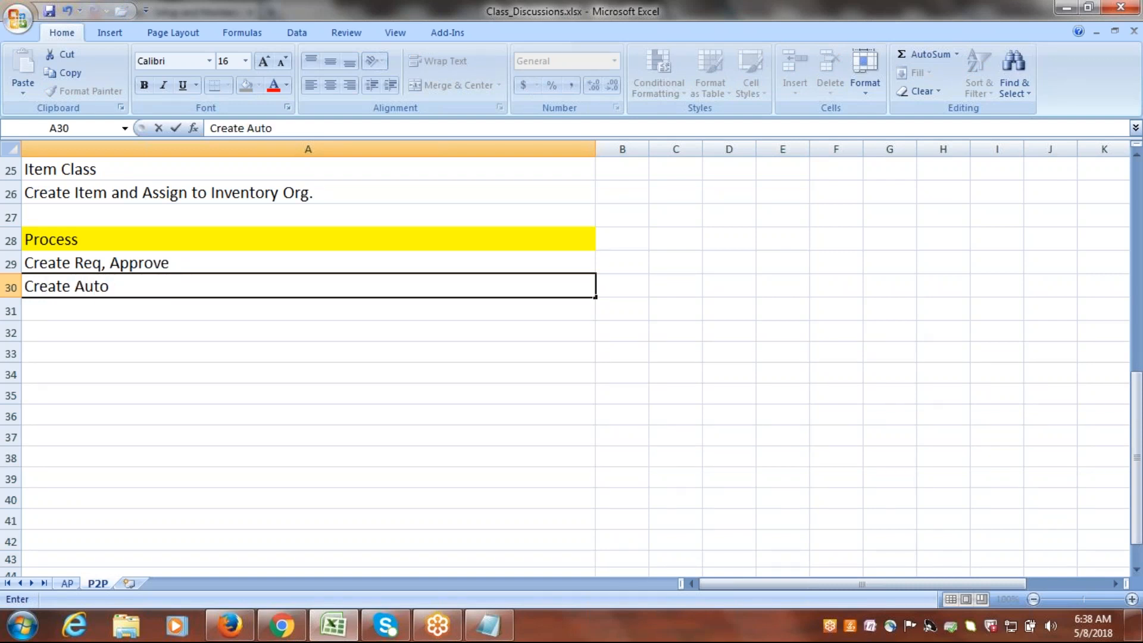
{"action": "type", "text": "PO ,Approve"}
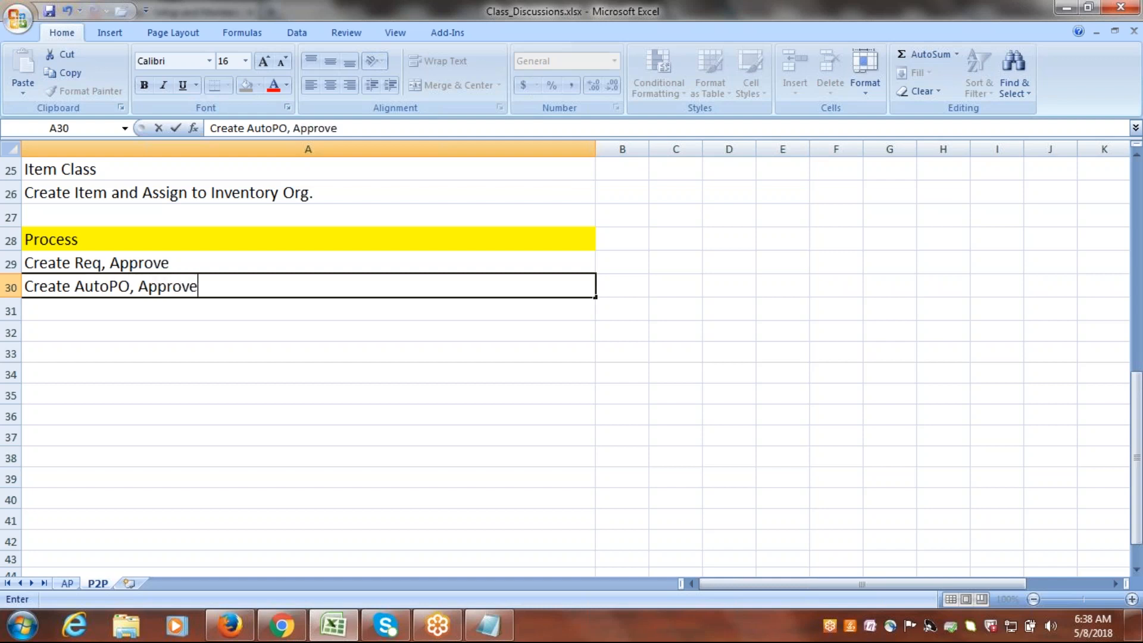
Enter "Create Receipt" in A31 of the Process list.
{"action": "left_click", "coordinate": [42, 312]}
{"action": "type", "text": "R"}
{"action": "key", "text": "BackSpace"}
{"action": "type", "text": "Create Receipt"}
Enter "Check onhand Qty." in A32 of the Process list.
{"action": "left_click", "coordinate": [50, 331]}
{"action": "type", "text": "Check on "}
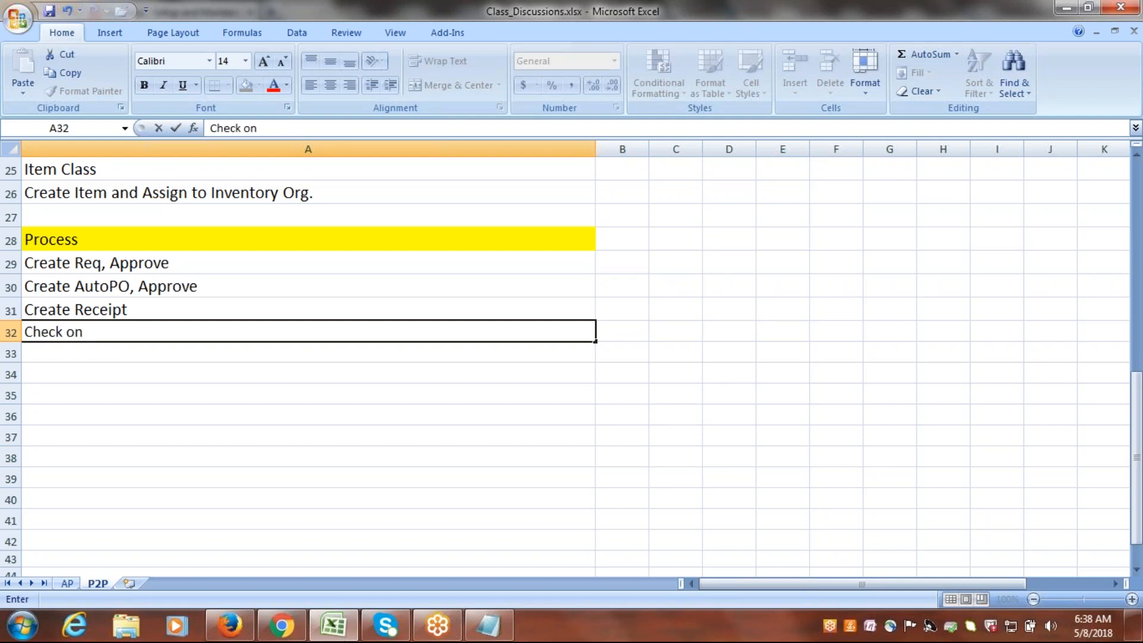
{"action": "type", "text": "hand Qty."}
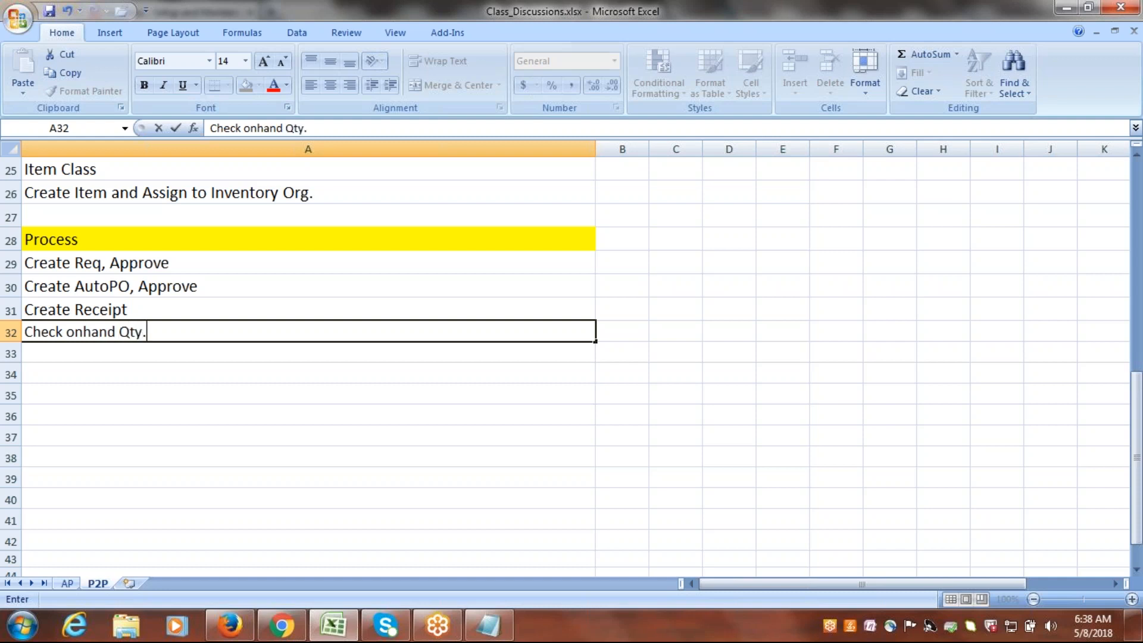
Enter "Create Invoice in AP" in A33 as the last task of the Process list.
{"action": "left_click", "coordinate": [61, 347]}
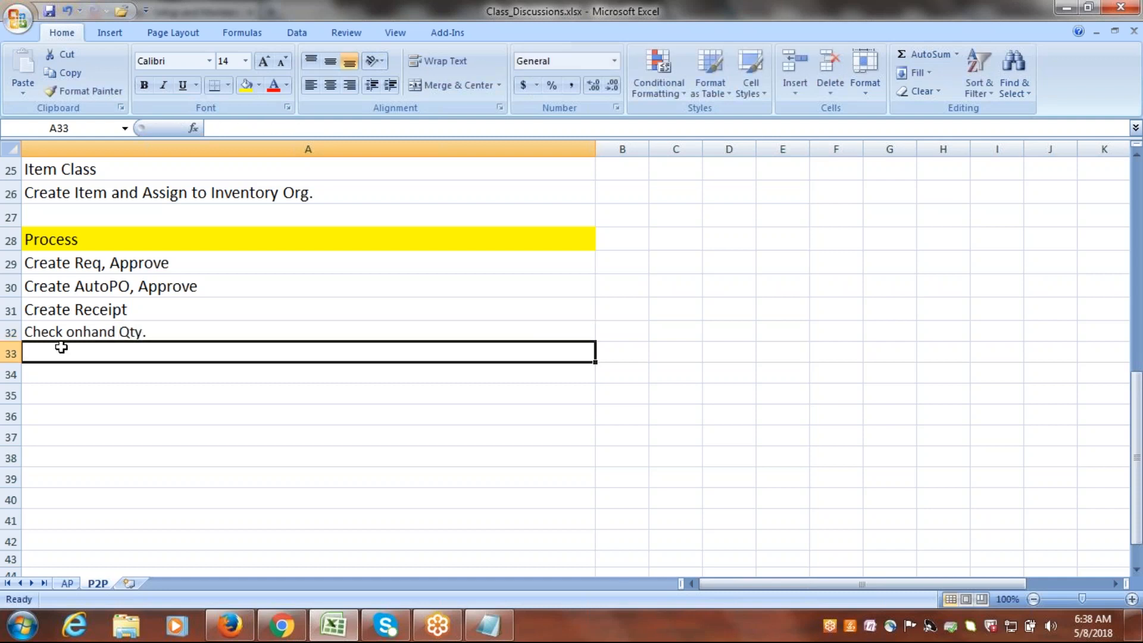
{"action": "type", "text": "Create Invoice in AP"}
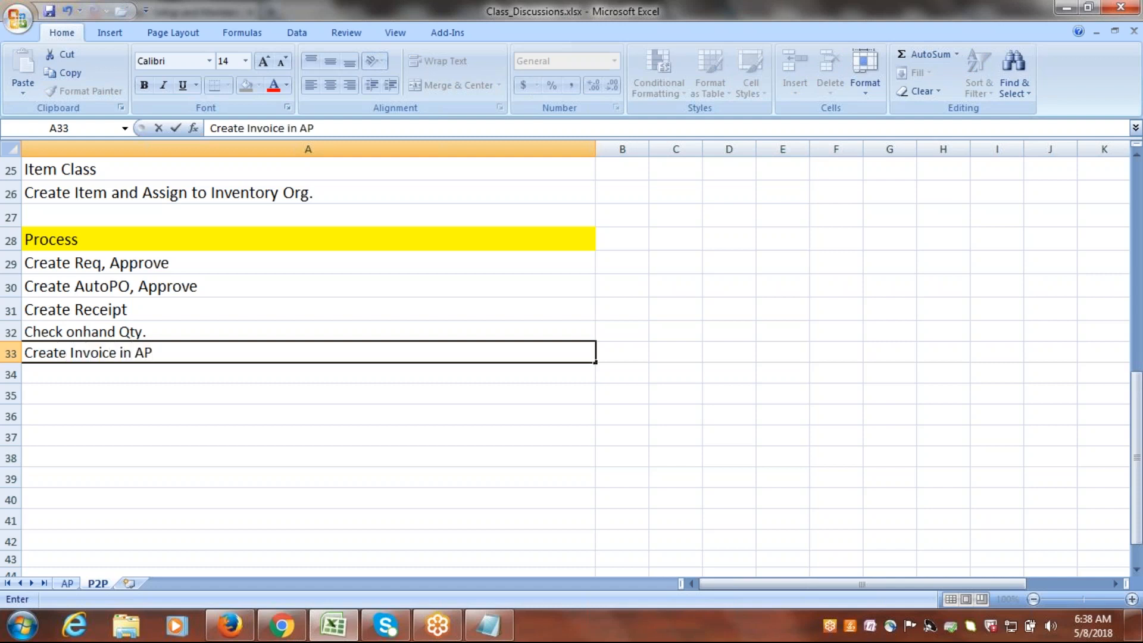
{"action": "left_click", "coordinate": [95, 373]}
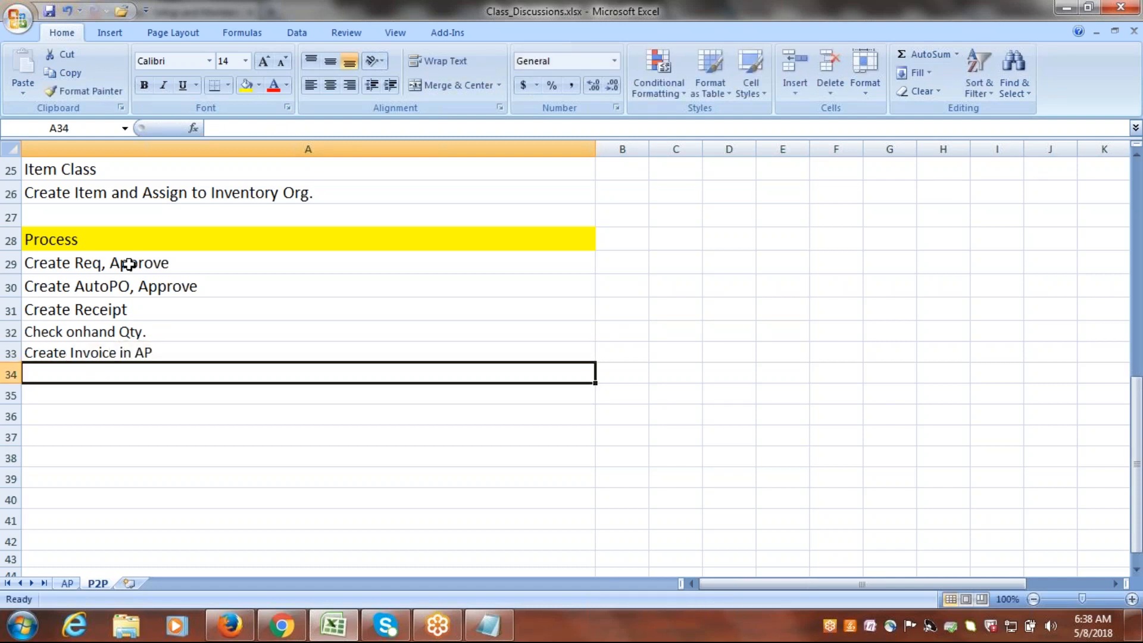
{"action": "left_click_drag", "start_coordinate": [168, 262], "coordinate": [173, 353]}
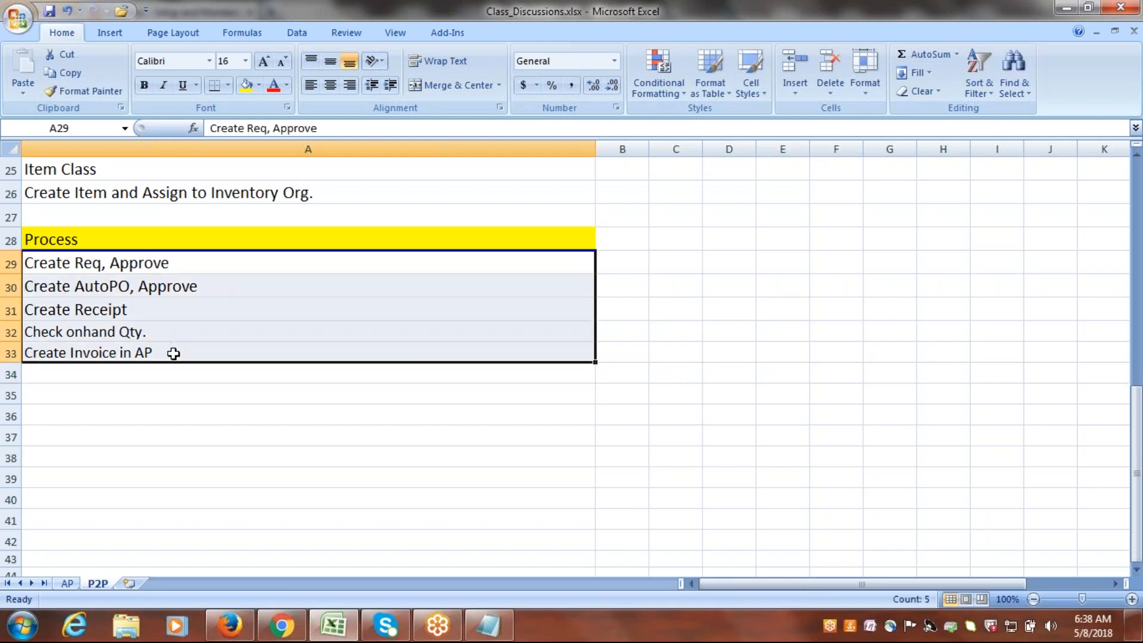
{"action": "left_click_drag", "start_coordinate": [1137, 467], "coordinate": [1137, 370]}
{"action": "left_click", "coordinate": [269, 316]}
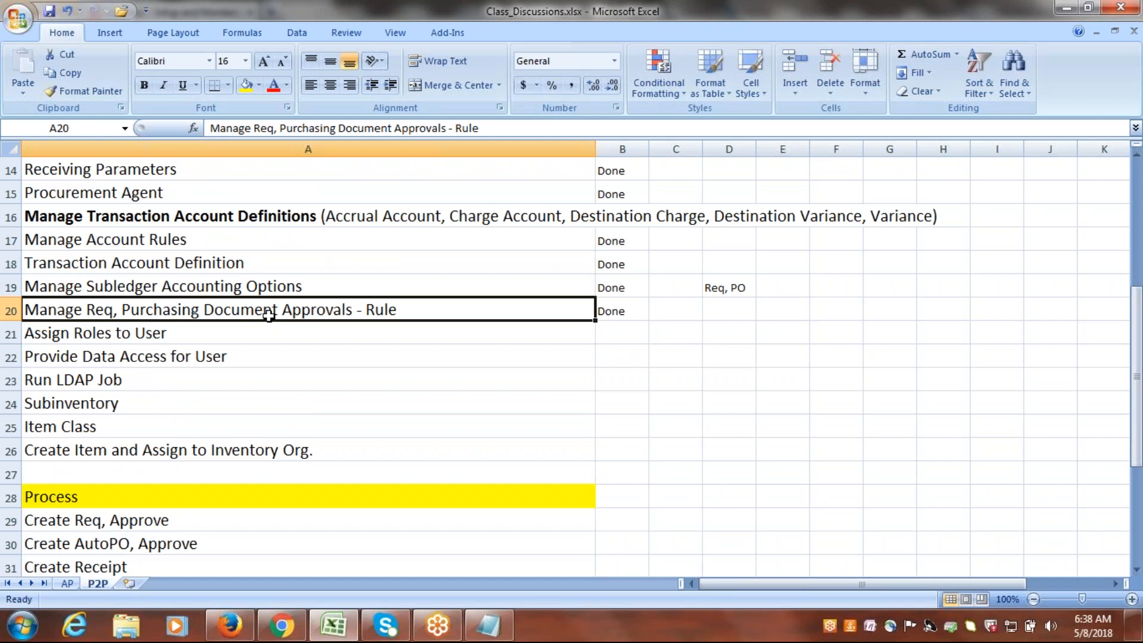
{"action": "left_click", "coordinate": [216, 328]}
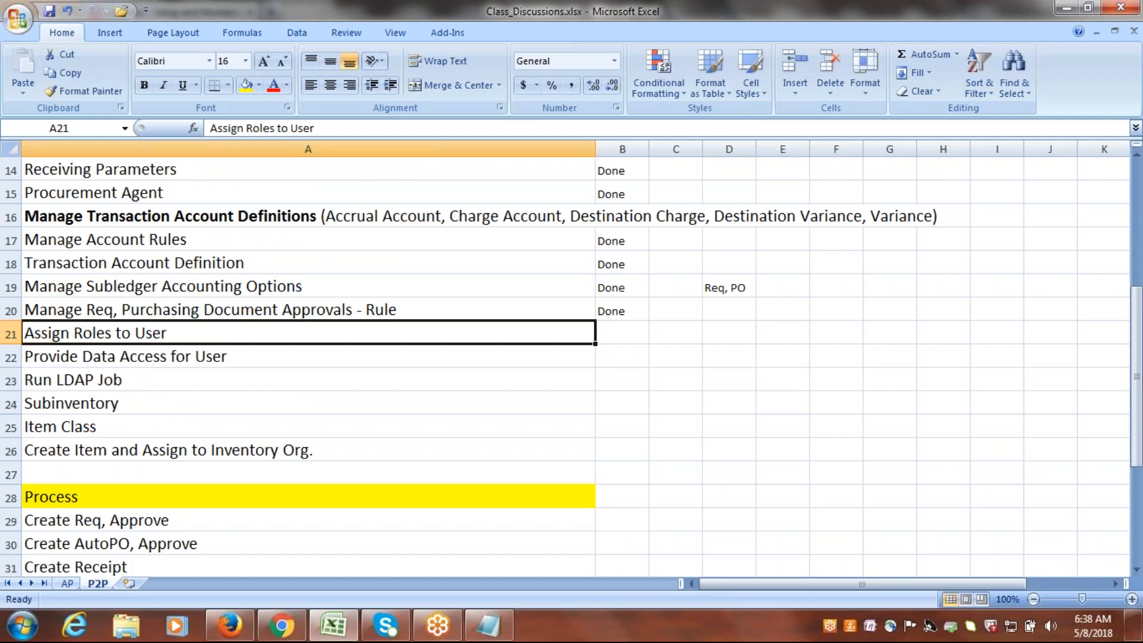
Switch to Oracle Fusion in Firefox, leave the current setup page and open the user accounts in the Security Console.
{"action": "left_click", "coordinate": [230, 626]}
{"action": "left_click", "coordinate": [1101, 117]}
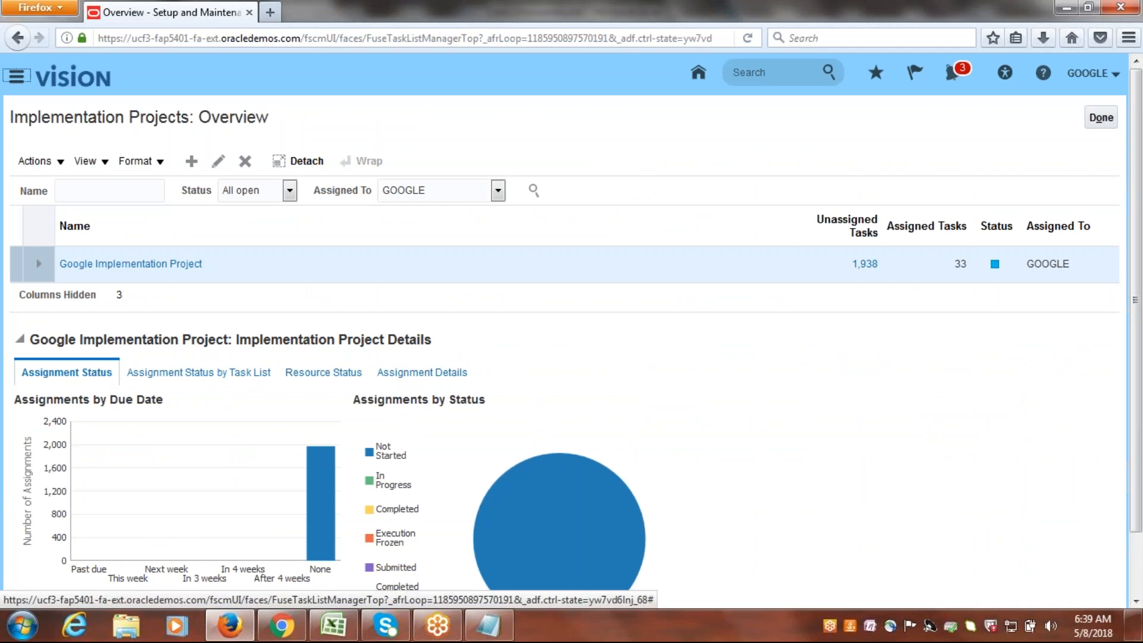
{"action": "left_click", "coordinate": [16, 76]}
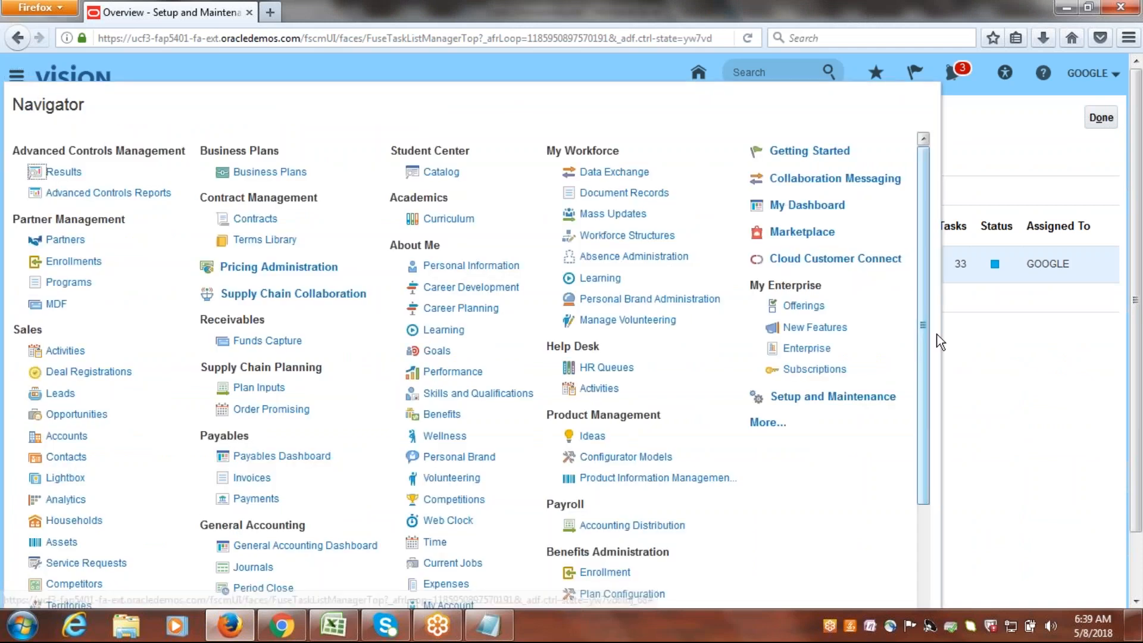
{"action": "left_click", "coordinate": [768, 422]}
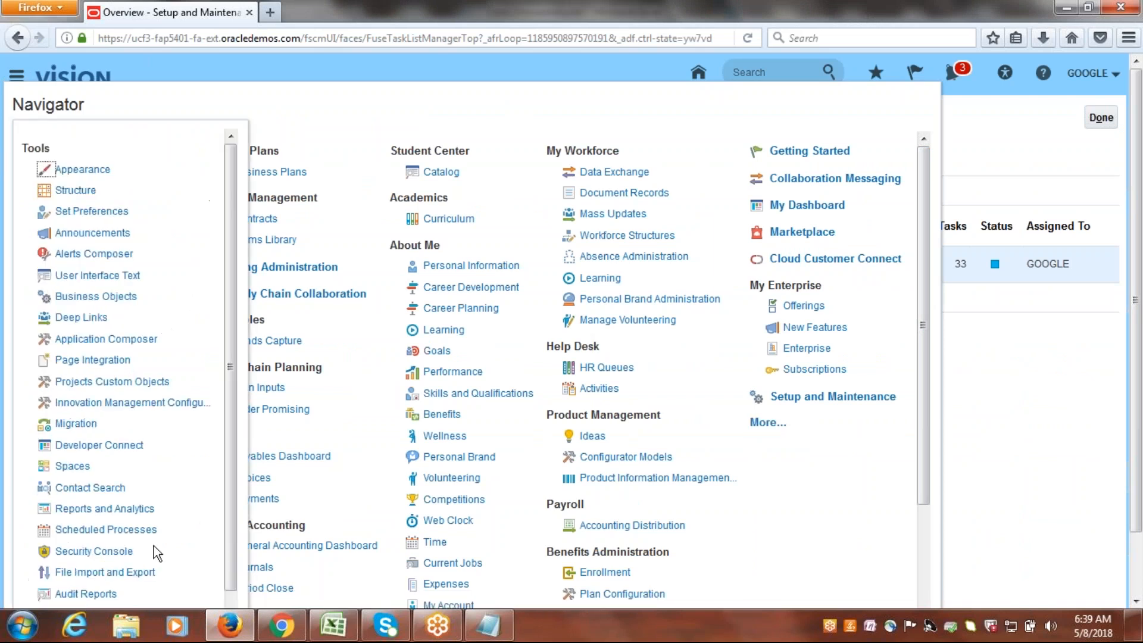
{"action": "left_click", "coordinate": [93, 552]}
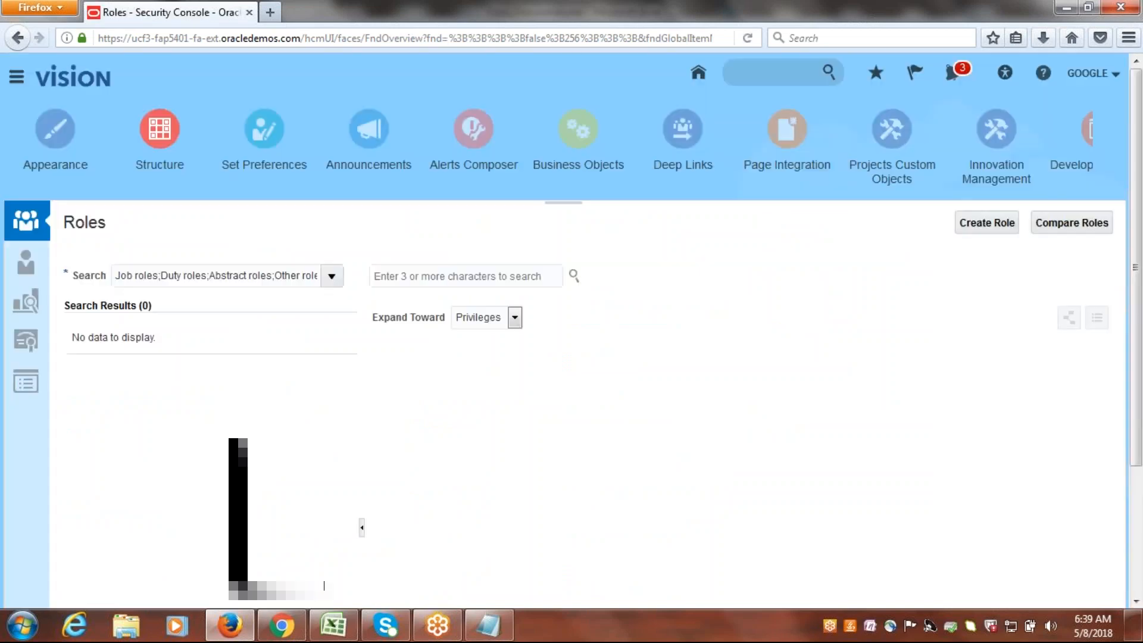
{"action": "left_click", "coordinate": [26, 266]}
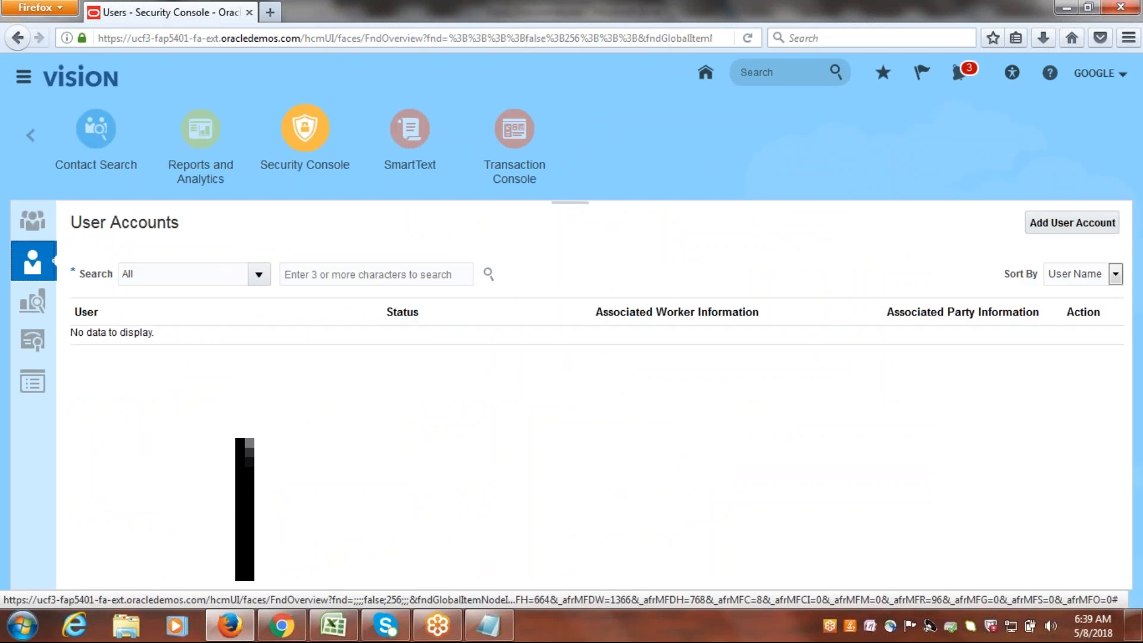
Search the user accounts for GOOGLE and open the account details of the GOOGLE user login.
{"action": "left_click", "coordinate": [363, 271]}
{"action": "type", "text": "GOOGLE"}
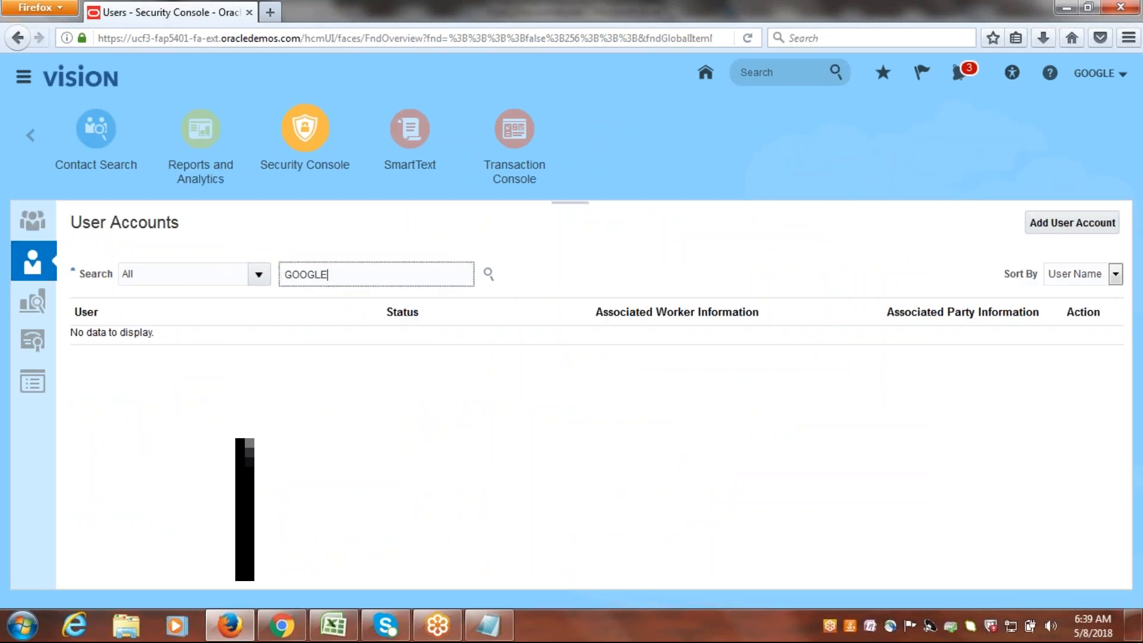
{"action": "key", "text": "Return"}
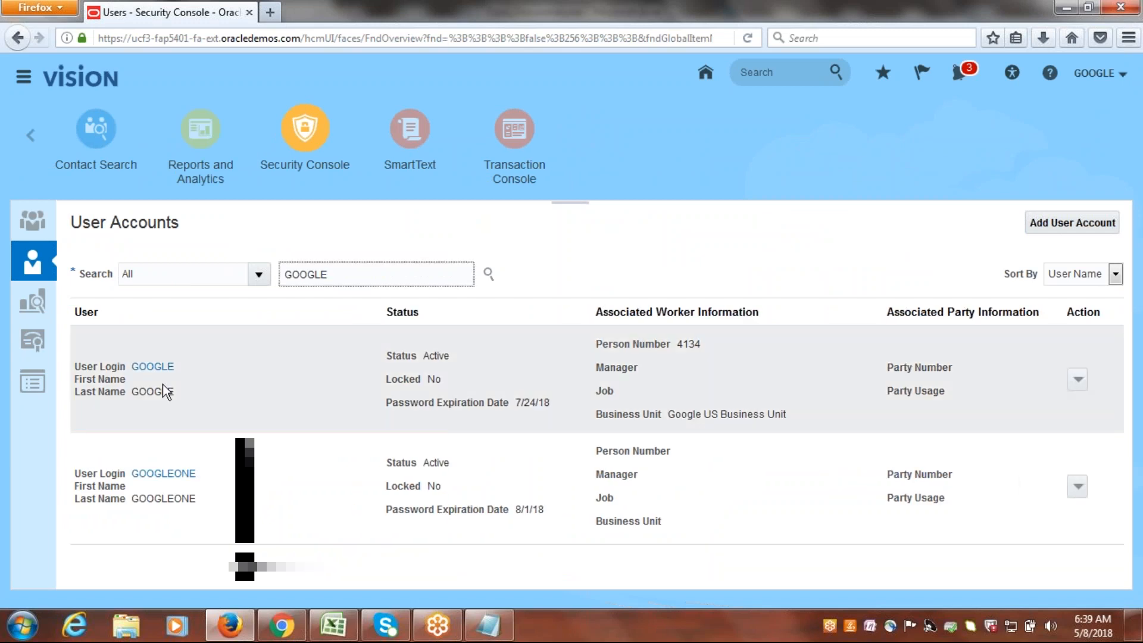
{"action": "left_click", "coordinate": [153, 367]}
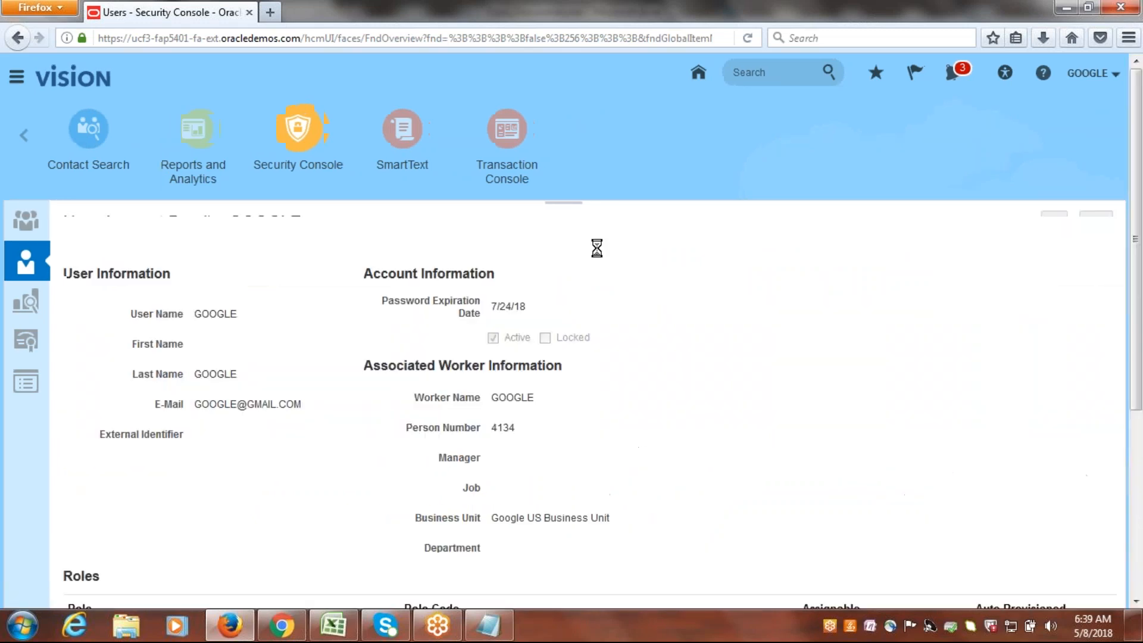
Edit the GOOGLE user account and add the Procurement Manager role to it.
{"action": "left_click", "coordinate": [1054, 222]}
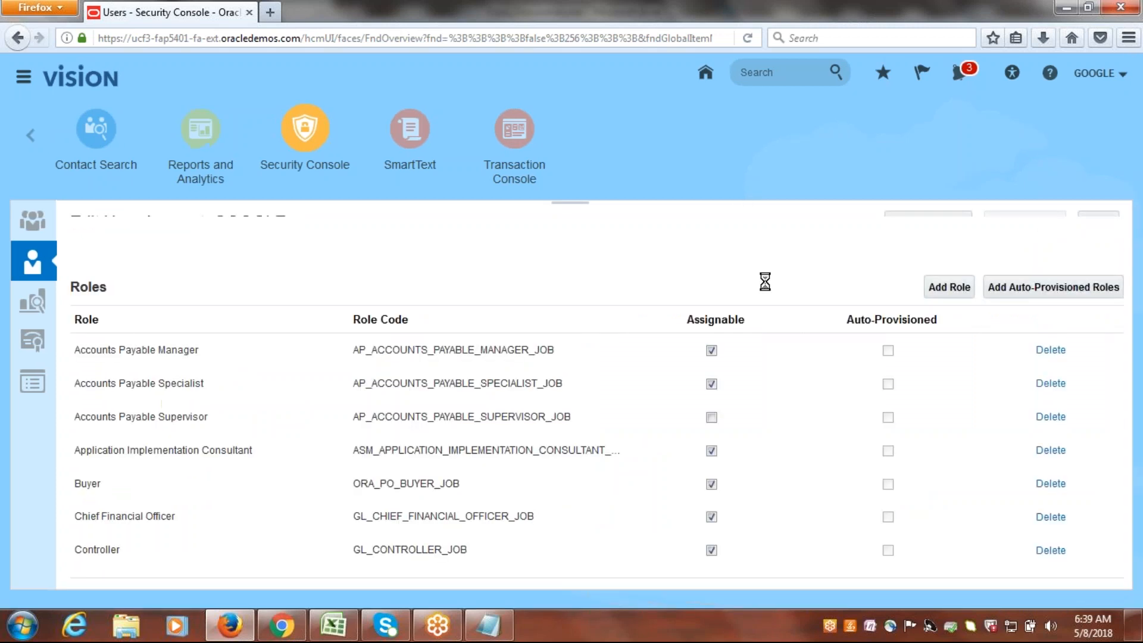
{"action": "scroll", "coordinate": [862, 475], "scroll_direction": "down", "scroll_amount": 4}
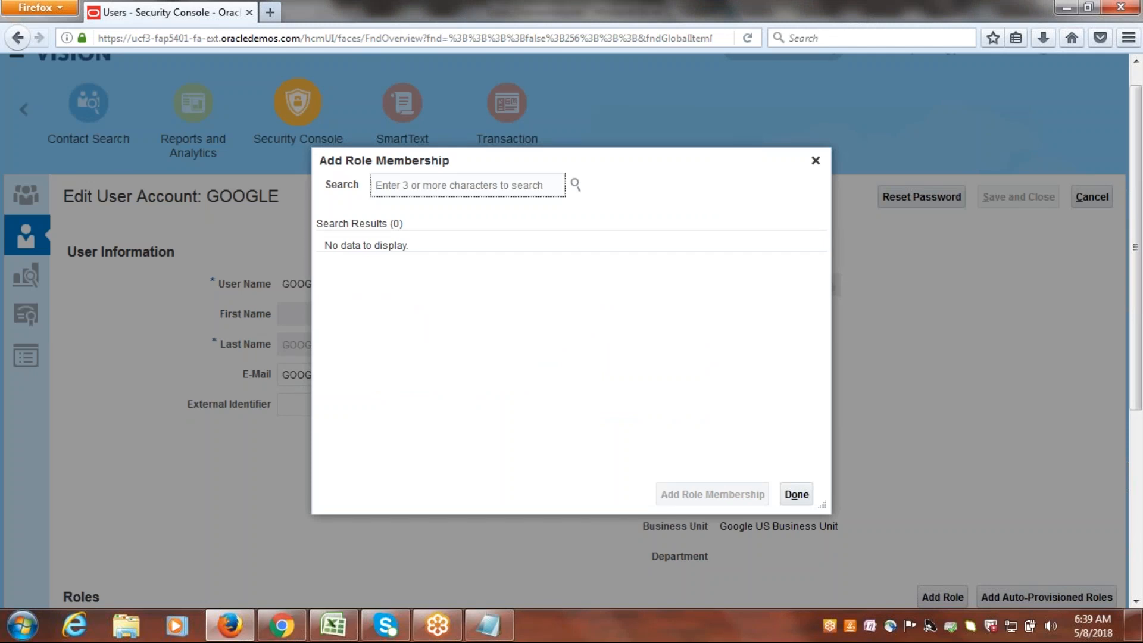
{"action": "type", "text": "Procurement Man"}
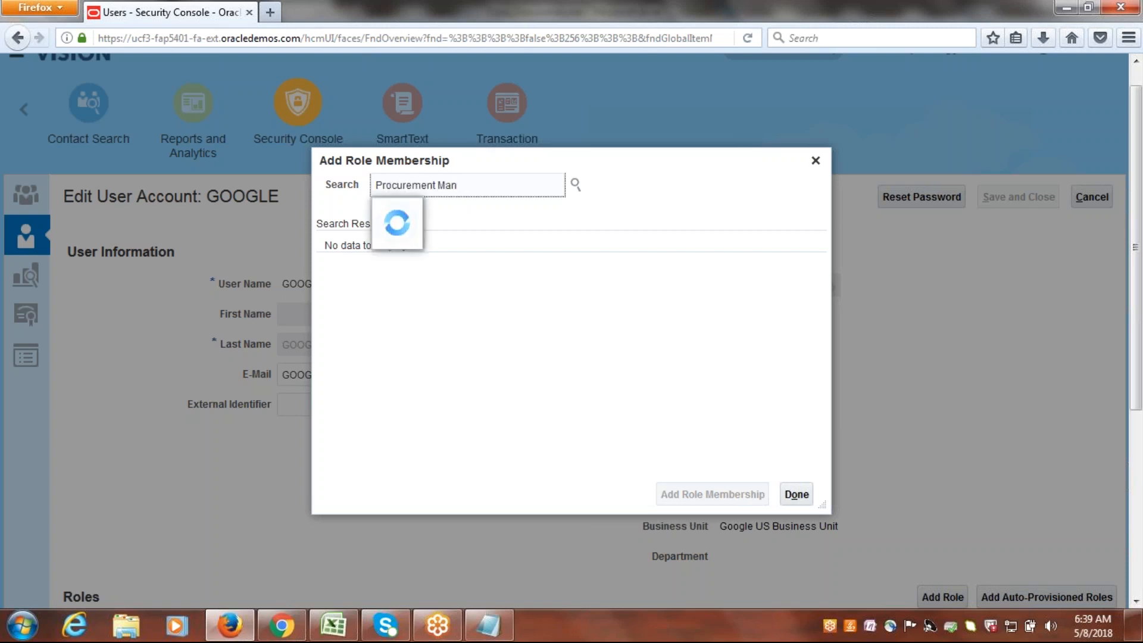
{"action": "type", "text": "ager"}
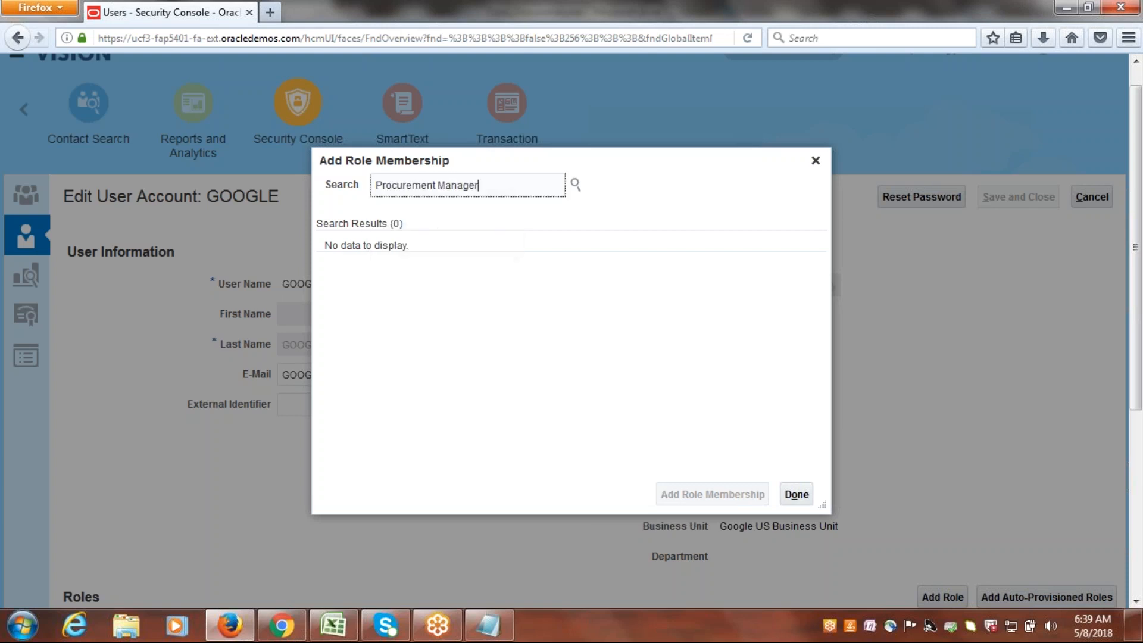
{"action": "left_click", "coordinate": [456, 250]}
{"action": "left_click", "coordinate": [706, 489]}
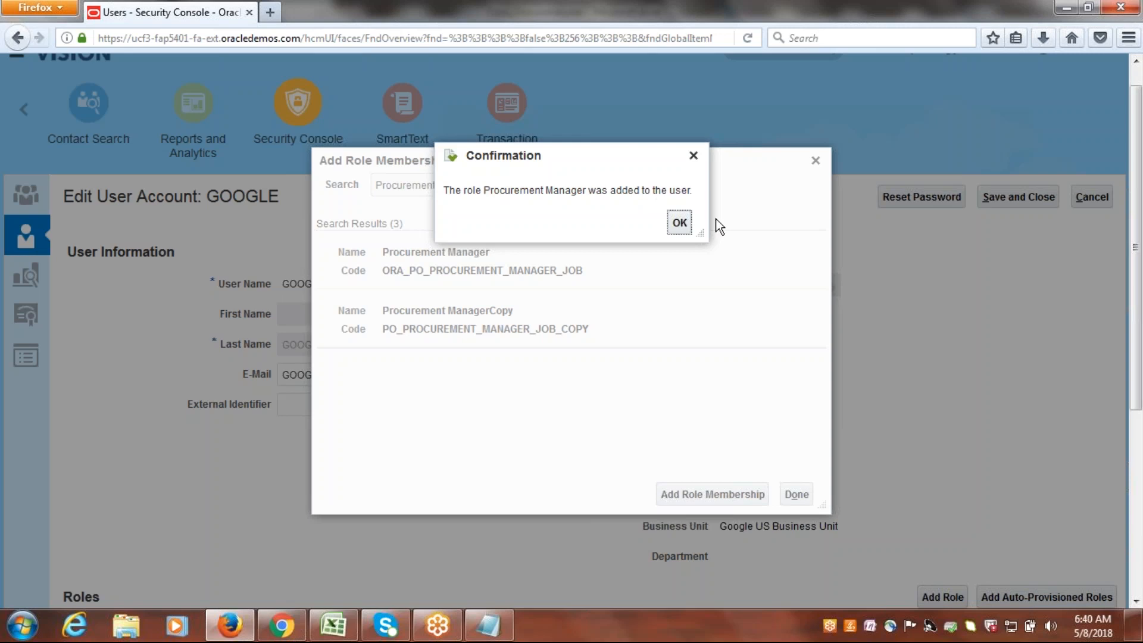
{"action": "left_click", "coordinate": [680, 223]}
Add the Procurement Requester role with code POR_PROCUREMENT_REQUESTER_ABSTRACT to the GOOGLE user.
{"action": "key", "text": "BackSpace"}
{"action": "key", "text": "BackSpace"}
{"action": "key", "text": "BackSpace"}
{"action": "key", "text": "BackSpace"}
{"action": "key", "text": "BackSpace"}
{"action": "key", "text": "BackSpace"}
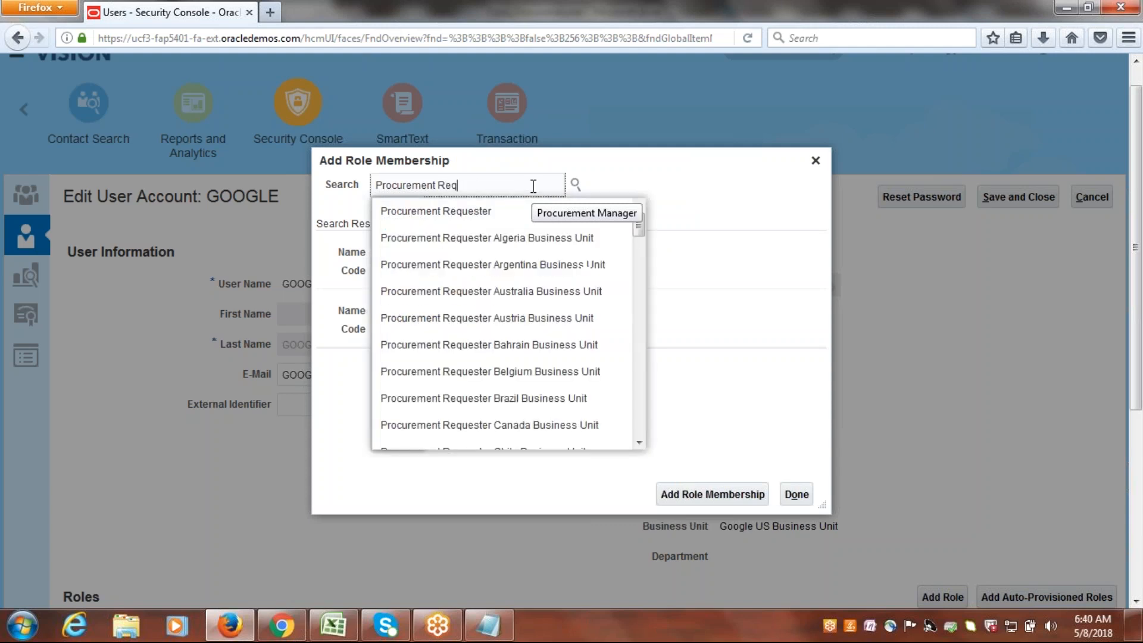
{"action": "key", "text": "Down"}
{"action": "key", "text": "Return"}
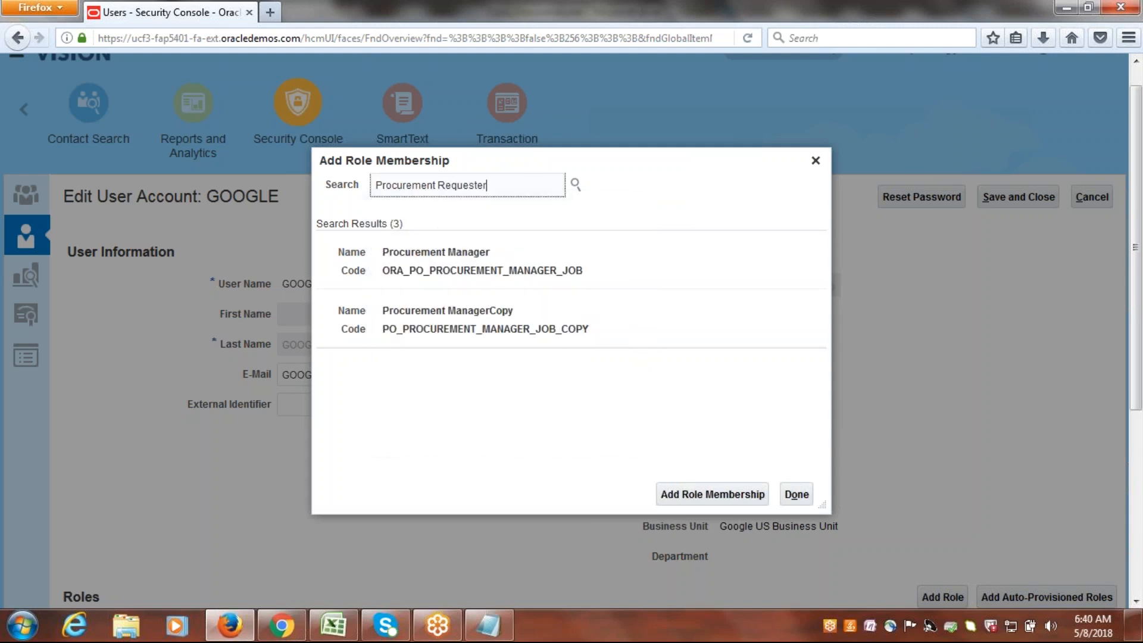
{"action": "left_click", "coordinate": [454, 271]}
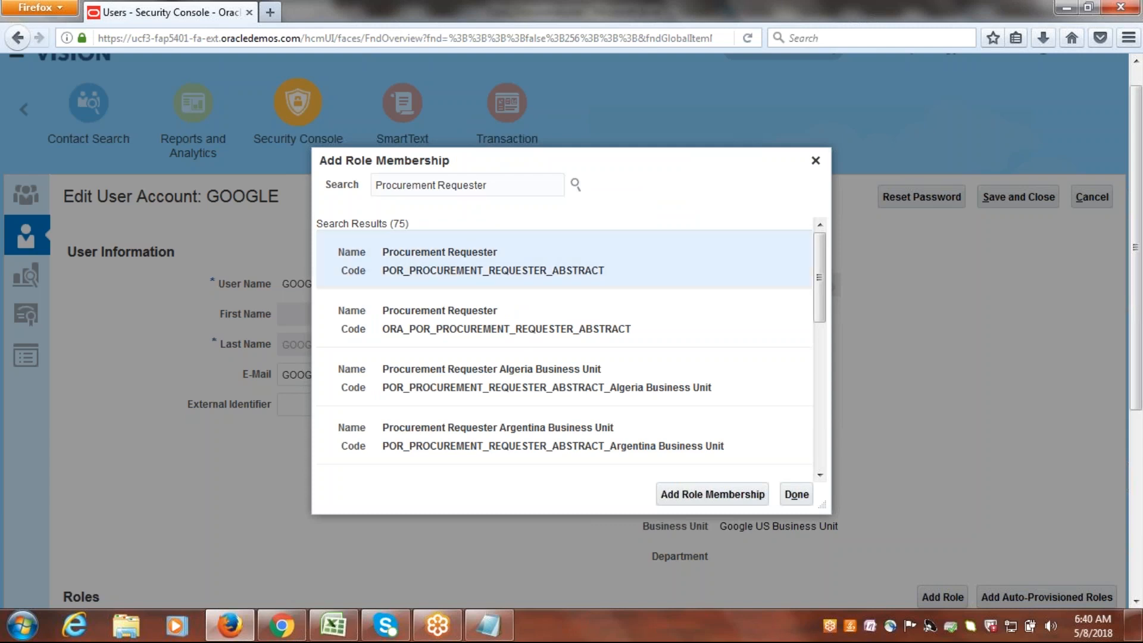
{"action": "left_click", "coordinate": [743, 487]}
{"action": "left_click", "coordinate": [725, 491]}
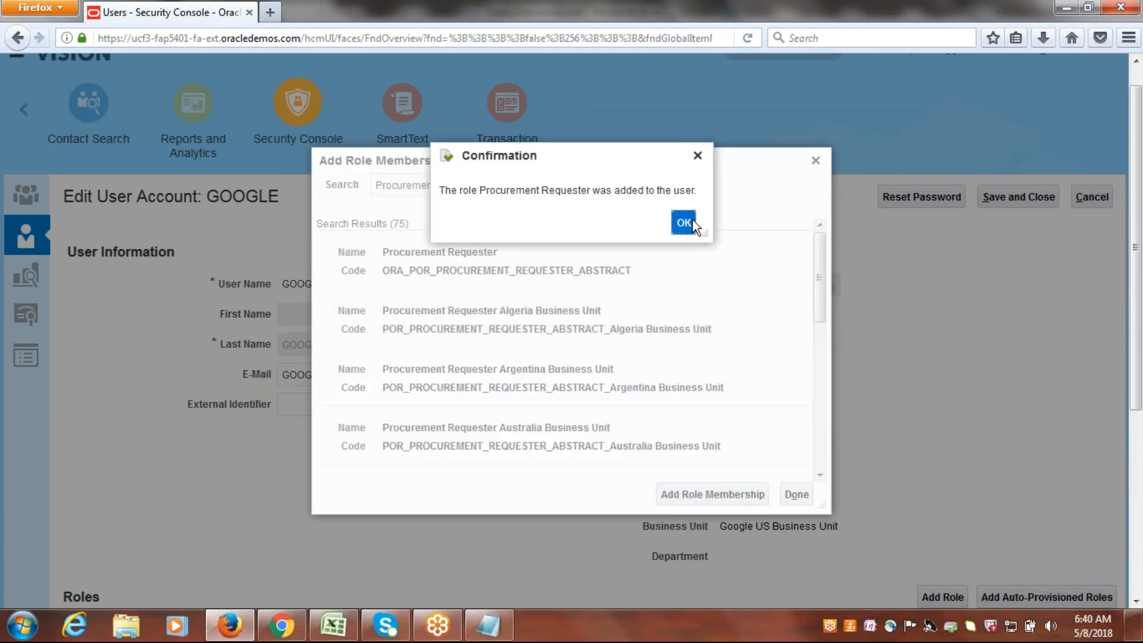
{"action": "left_click", "coordinate": [686, 219]}
Add the Procurement Preparer role with code ORA_POR_PROCUREMENT_PREPARER_ABSTRACT to the GOOGLE user.
{"action": "key", "text": "BackSpace"}
{"action": "key", "text": "BackSpace"}
{"action": "key", "text": "BackSpace"}
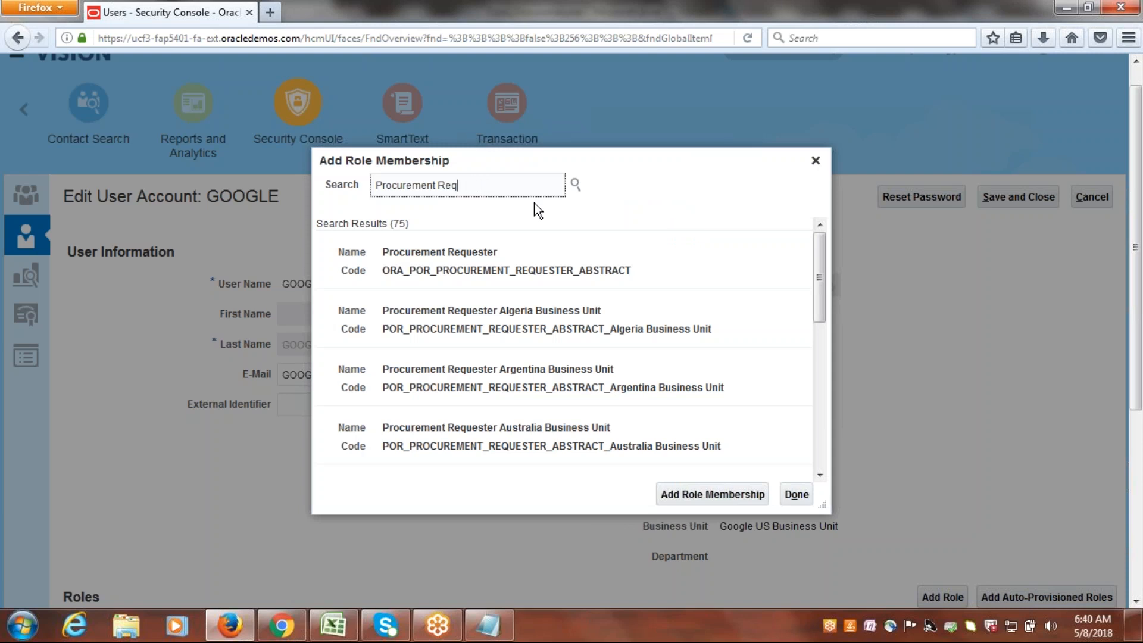
{"action": "type", "text": "Prep"}
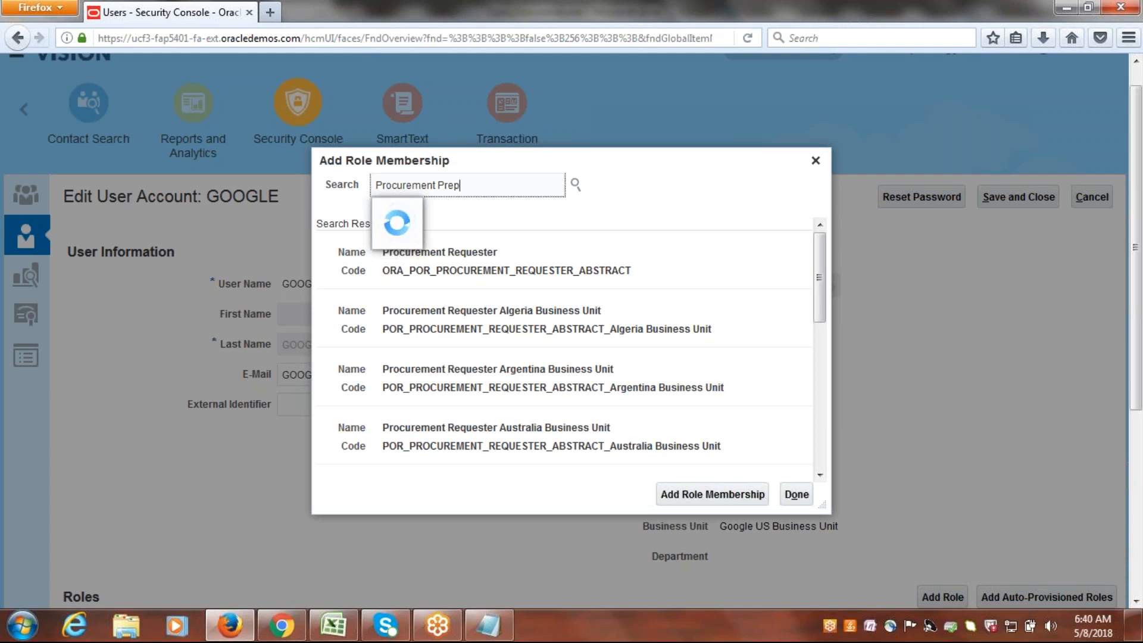
{"action": "left_click", "coordinate": [514, 210]}
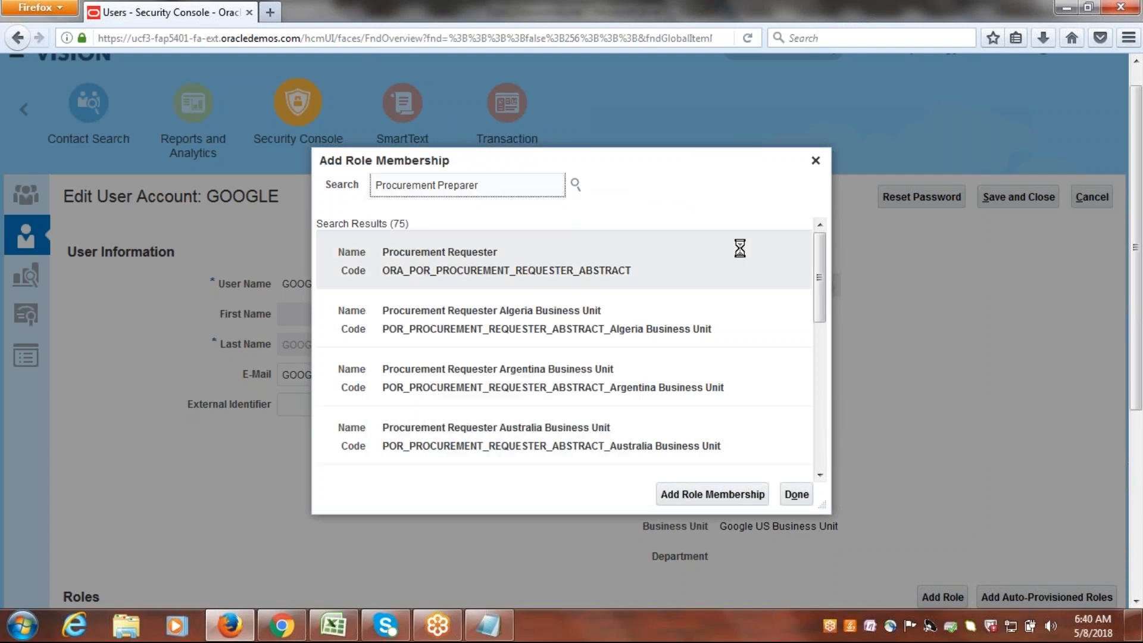
{"action": "left_click", "coordinate": [437, 291]}
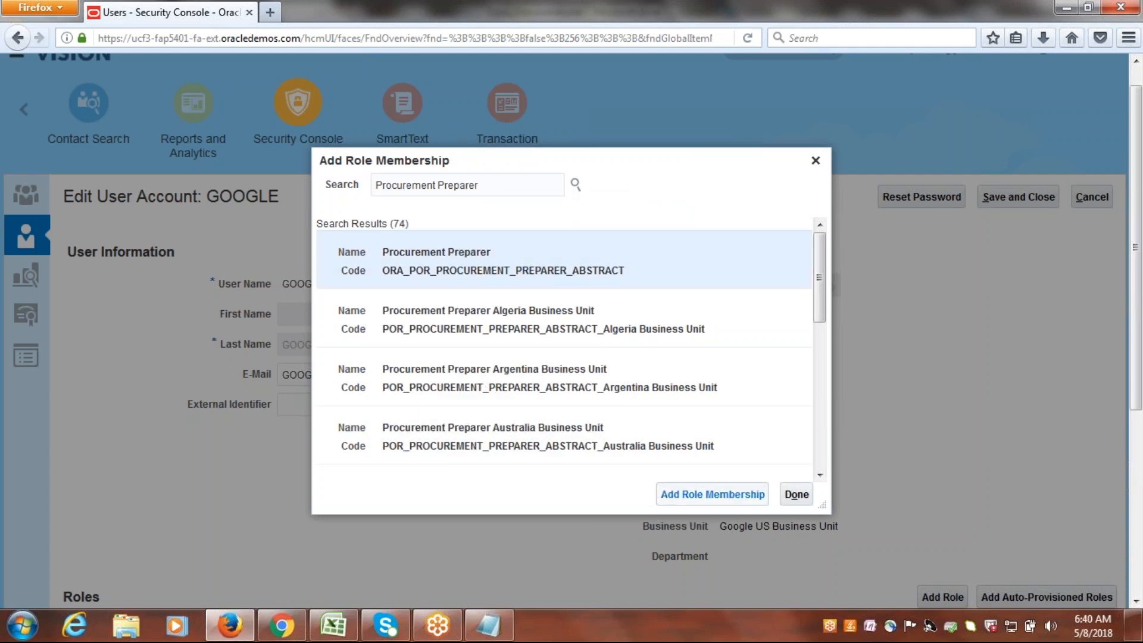
{"action": "left_click", "coordinate": [681, 495]}
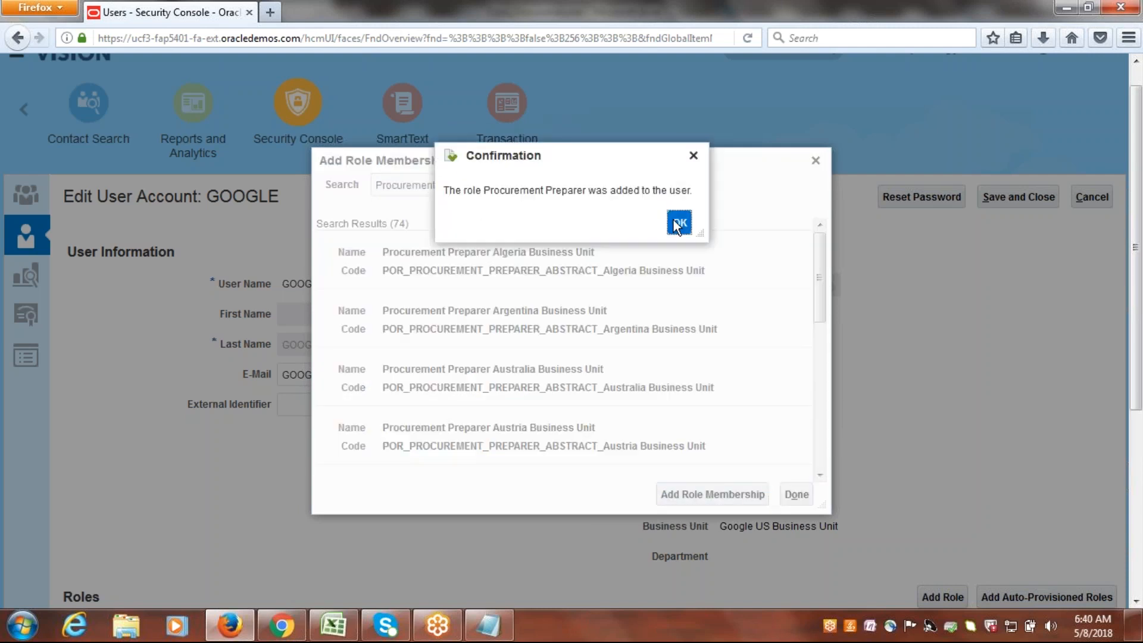
{"action": "left_click", "coordinate": [679, 223]}
Add the Advanced Procurement Requester role with code ORA_POR_ADVANCED_PROCUREMENT_REQUESTER_ABSTRACT to the GOOGLE user.
{"action": "triple_click", "coordinate": [488, 186]}
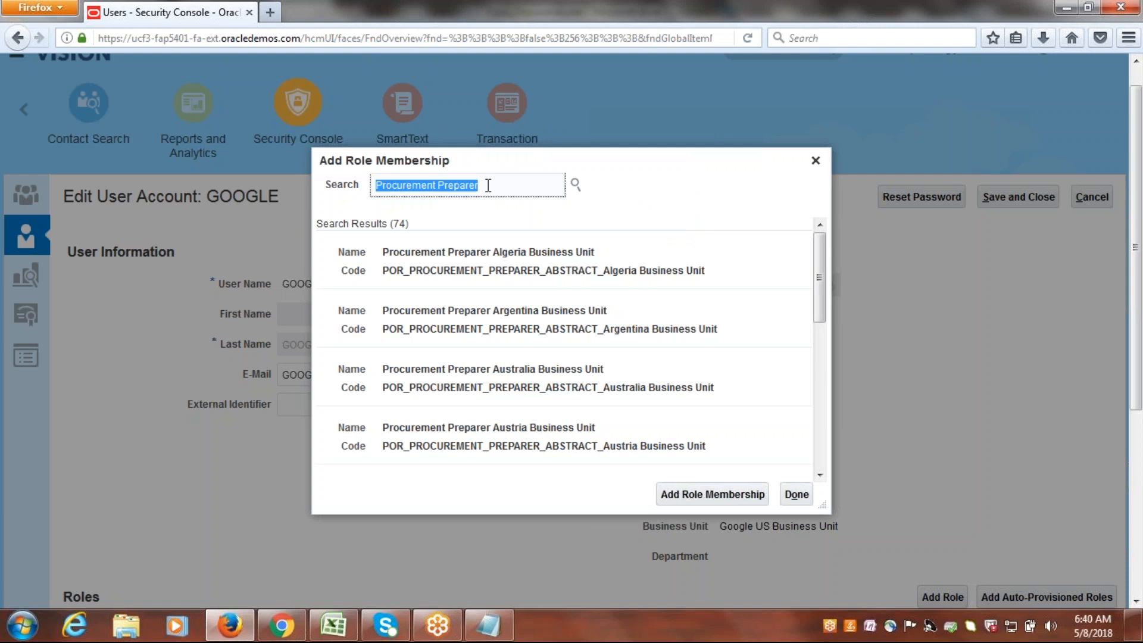
{"action": "type", "text": "dvan"}
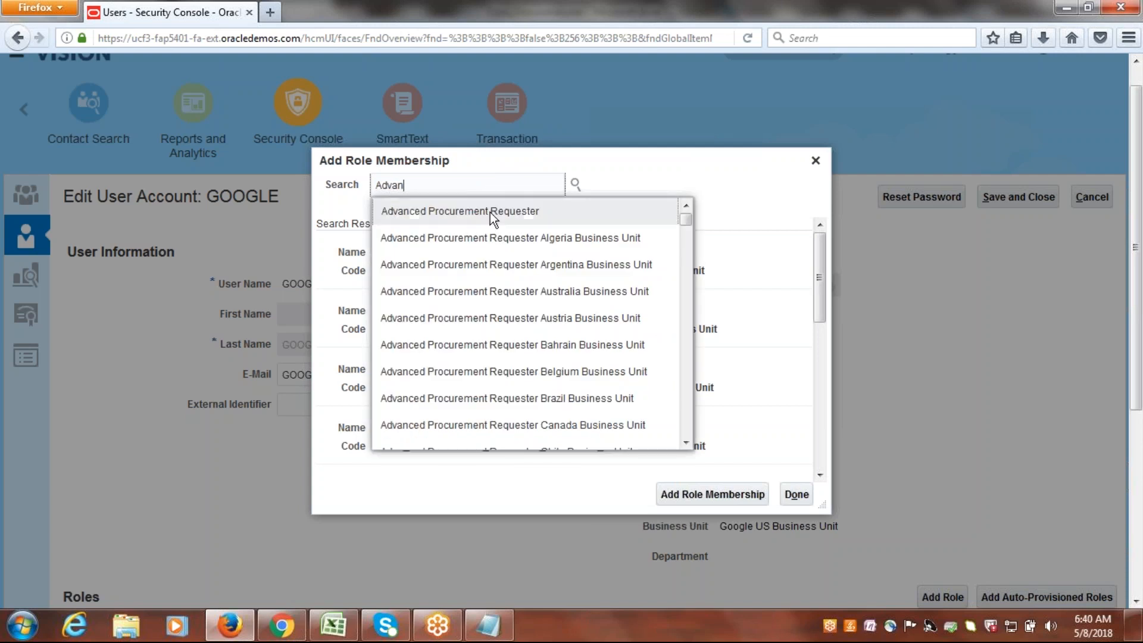
{"action": "left_click", "coordinate": [492, 212]}
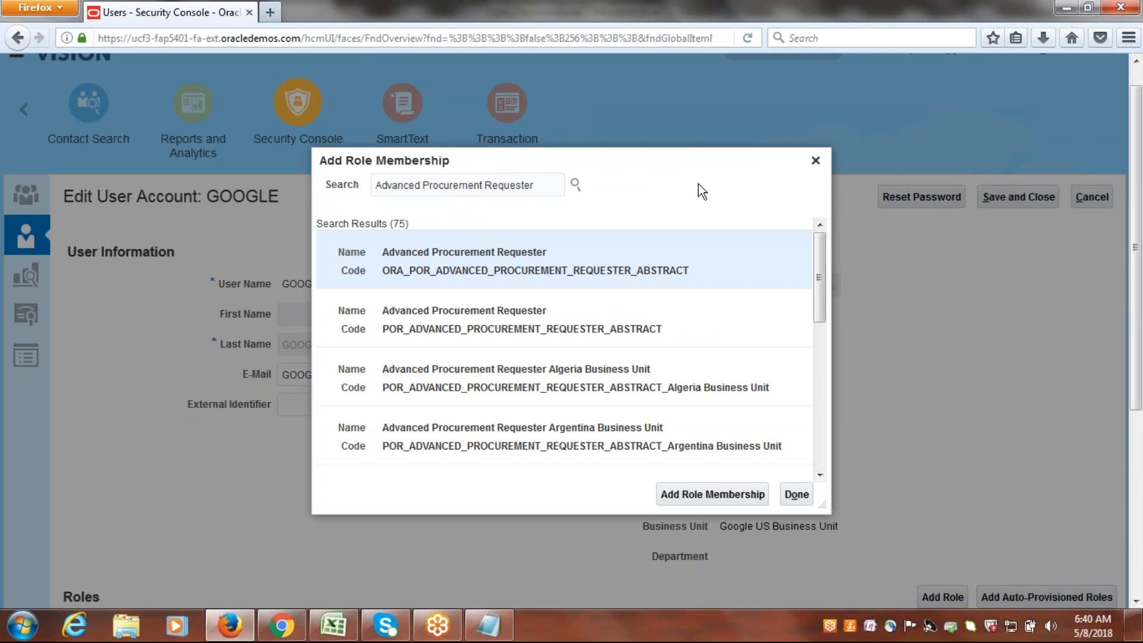
{"action": "left_click", "coordinate": [689, 494]}
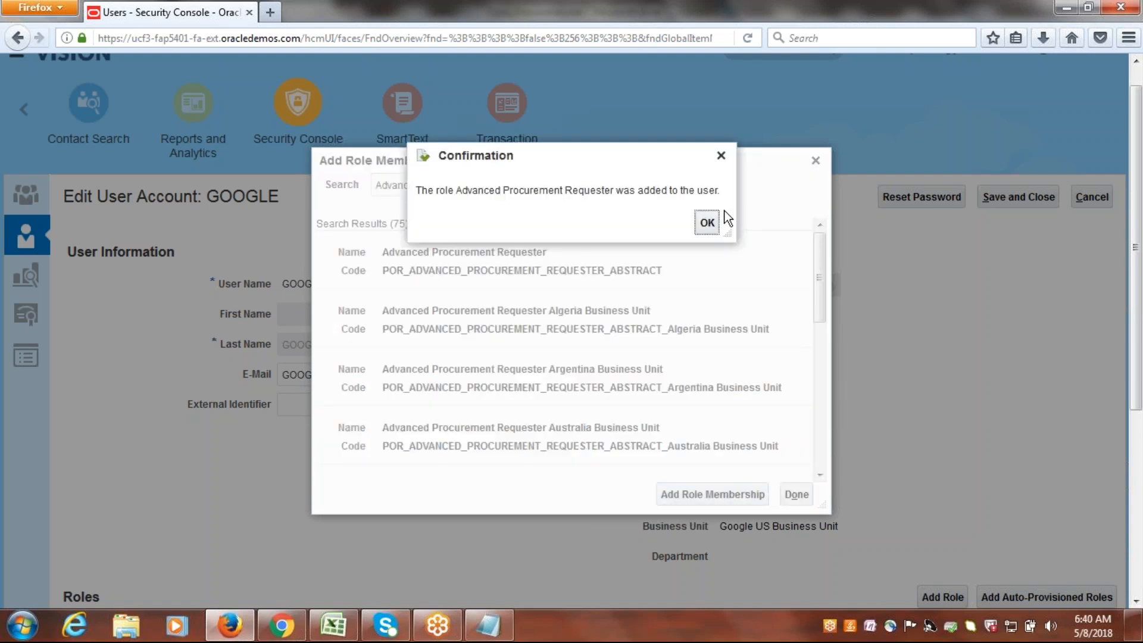
{"action": "left_click", "coordinate": [708, 222]}
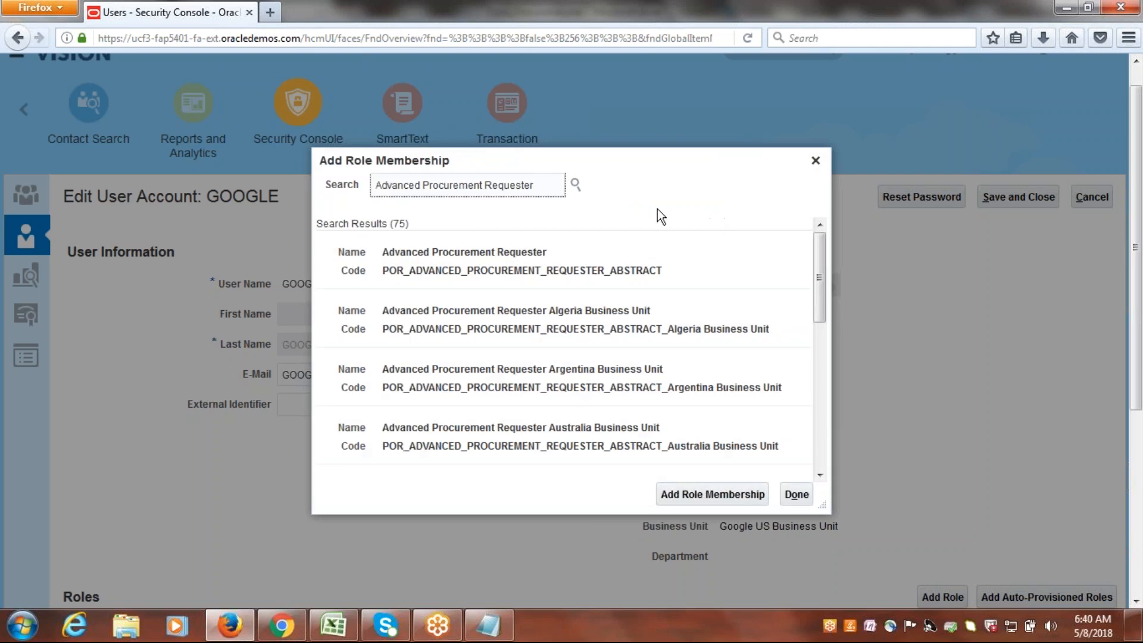
Search the available roles for Buyer, then clear the search term.
{"action": "triple_click", "coordinate": [547, 184]}
{"action": "type", "text": "Buyer"}
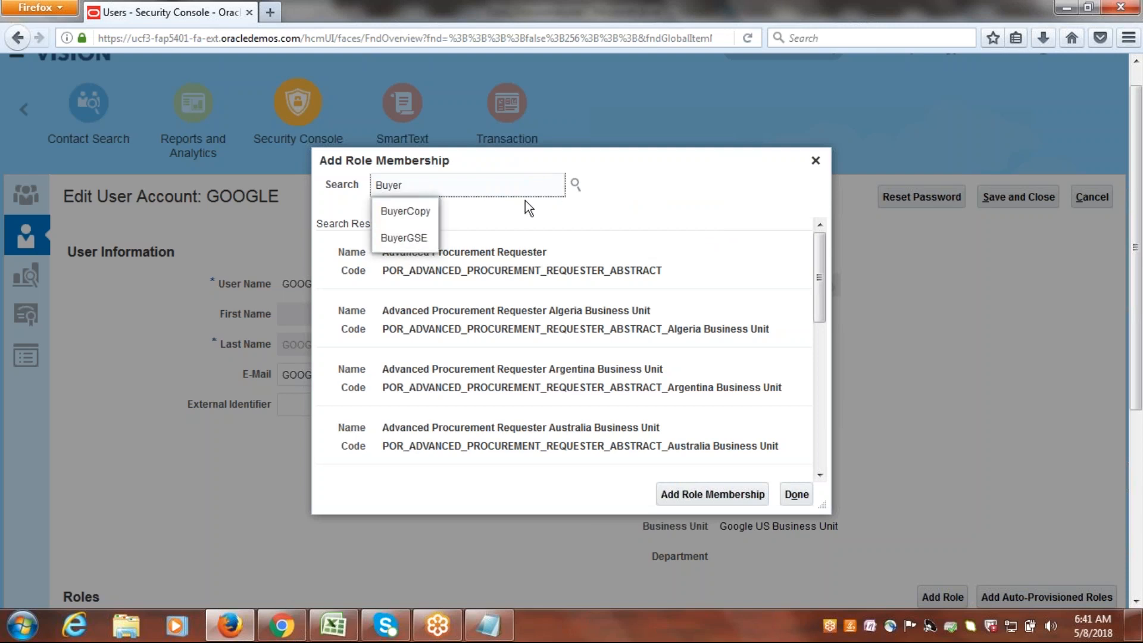
{"action": "key", "text": "BackSpace"}
{"action": "key", "text": "BackSpace"}
{"action": "key", "text": "BackSpace"}
{"action": "key", "text": "BackSpace"}
{"action": "key", "text": "BackSpace"}
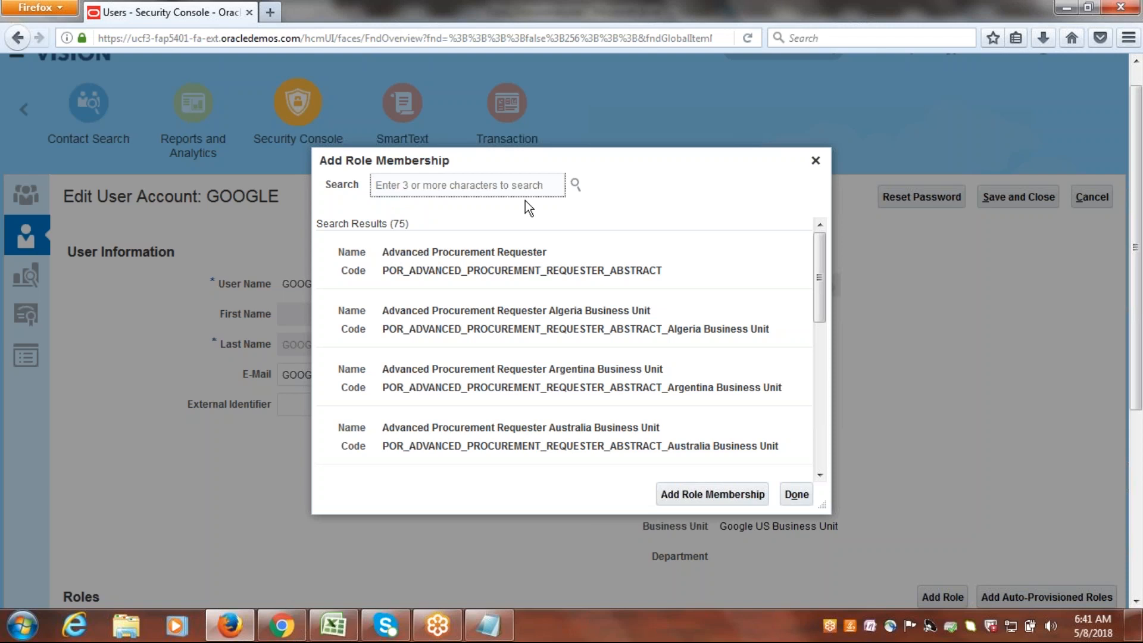
Add the Inventory Manager role with code INV_INVENTORY_MANAGER_JOB to the GOOGLE user.
{"action": "type", "text": "Invenory M"}
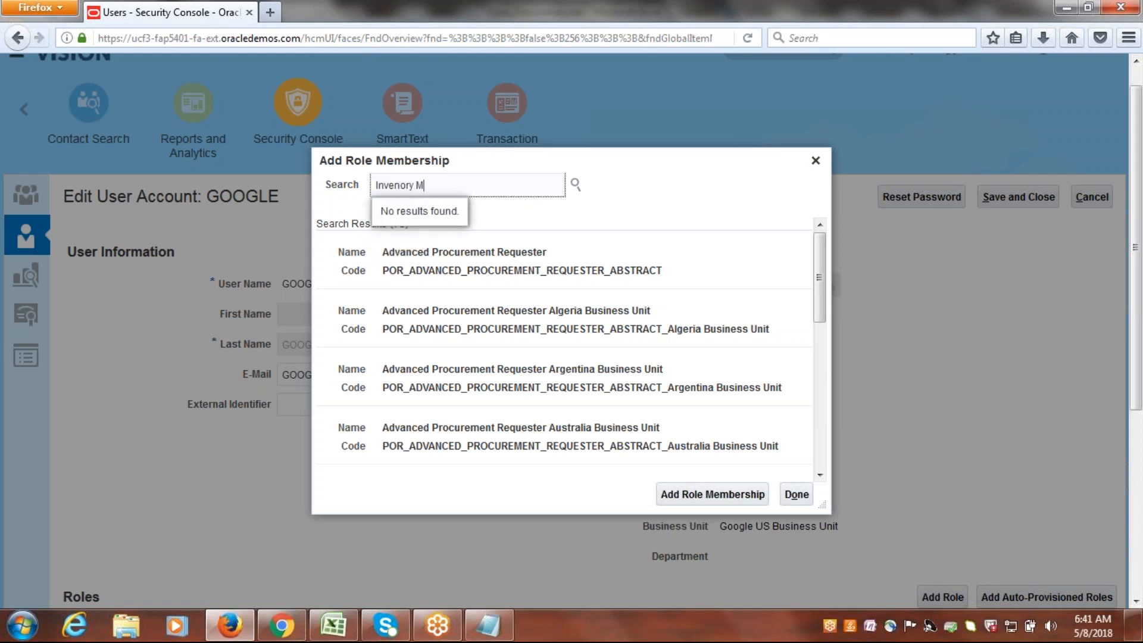
{"action": "key", "text": "BackSpace"}
{"action": "key", "text": "BackSpace"}
{"action": "key", "text": "BackSpace"}
{"action": "key", "text": "BackSpace"}
{"action": "key", "text": "BackSpace"}
{"action": "type", "text": "tory"}
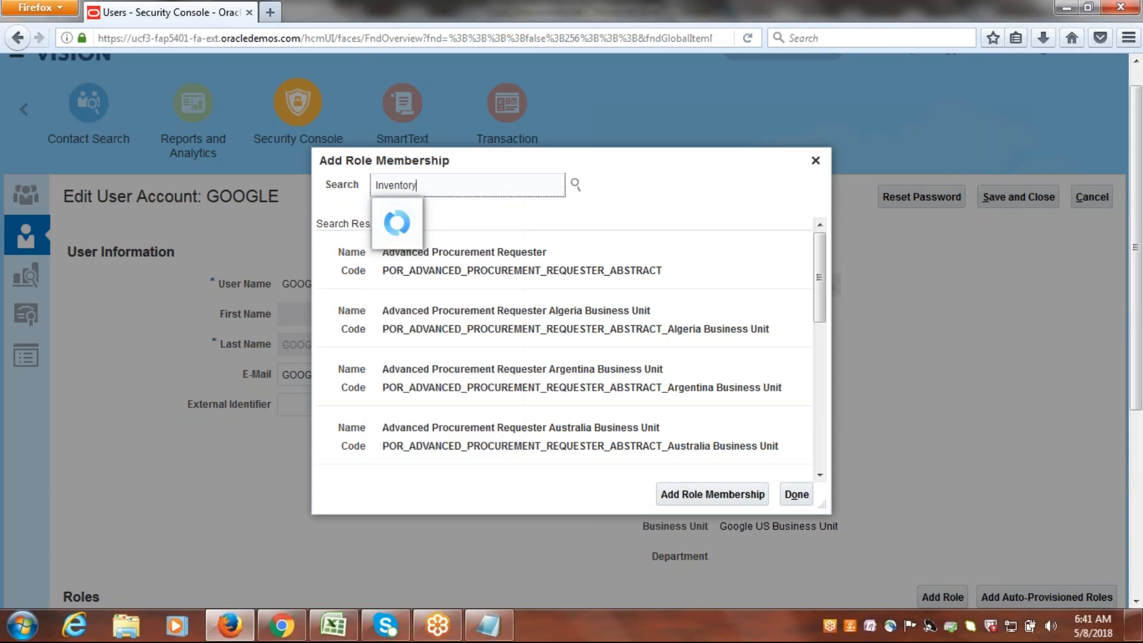
{"action": "left_click", "coordinate": [462, 211]}
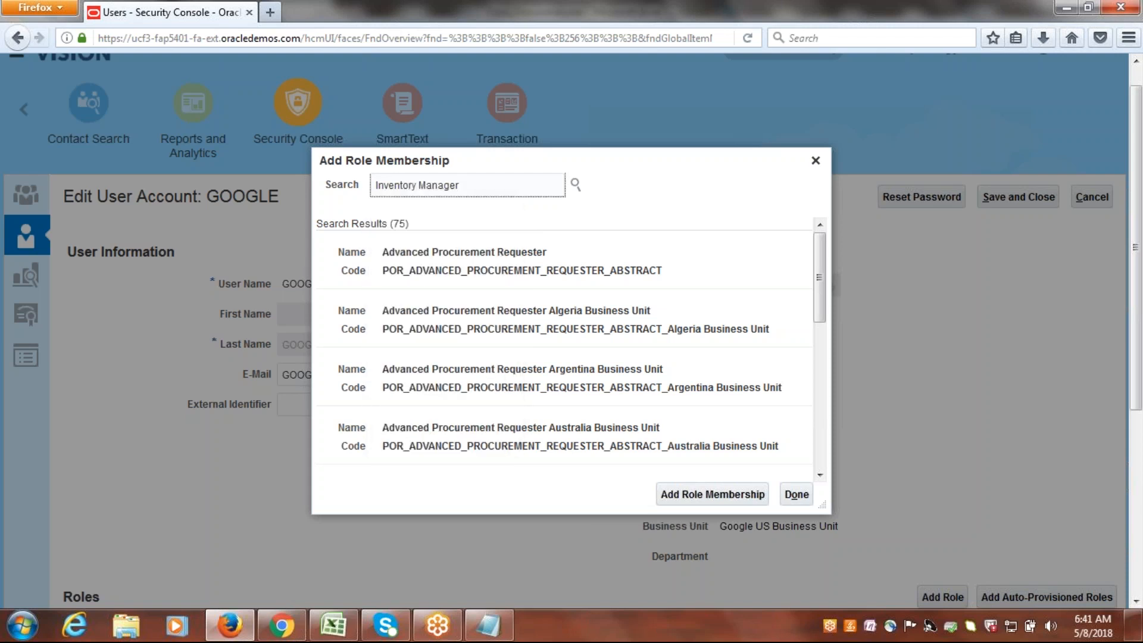
{"action": "left_click", "coordinate": [422, 329]}
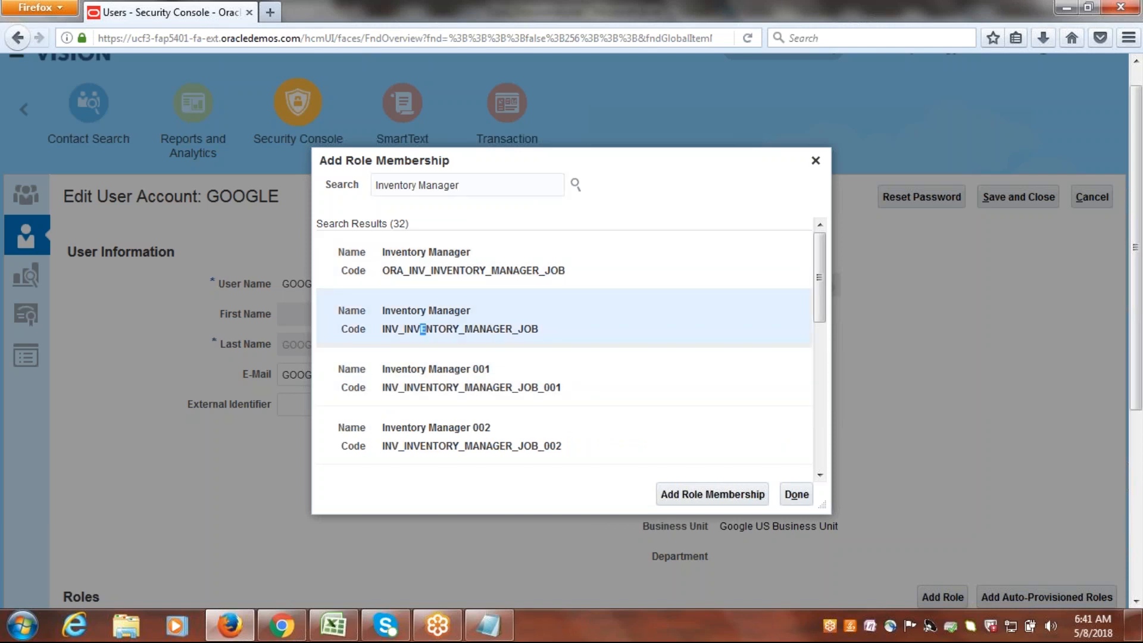
{"action": "left_click", "coordinate": [719, 499]}
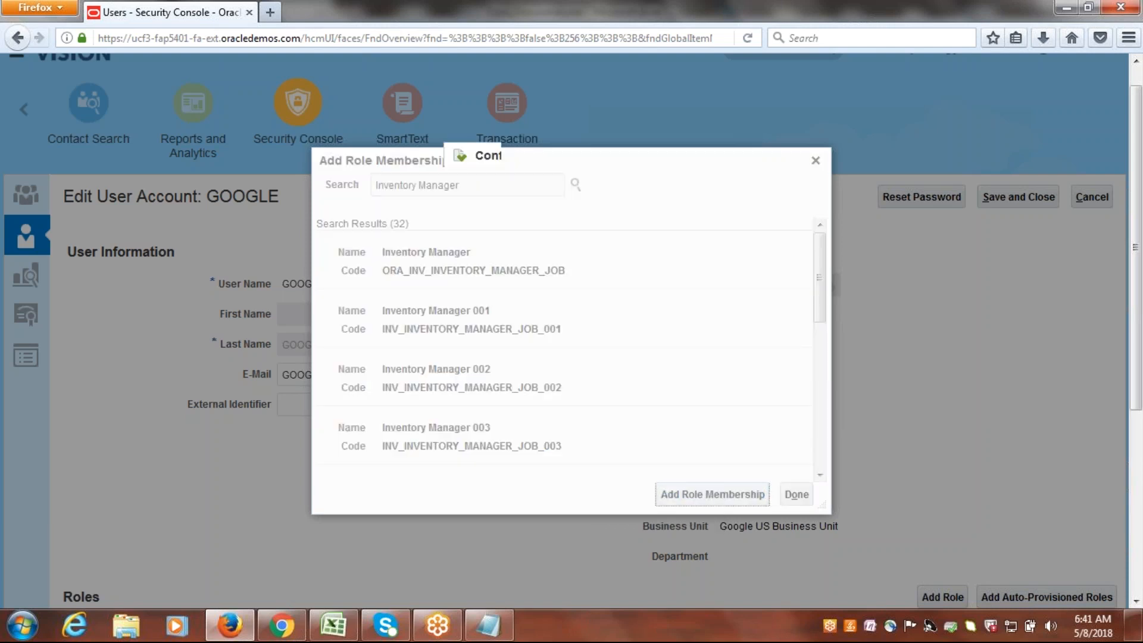
{"action": "left_click", "coordinate": [668, 220]}
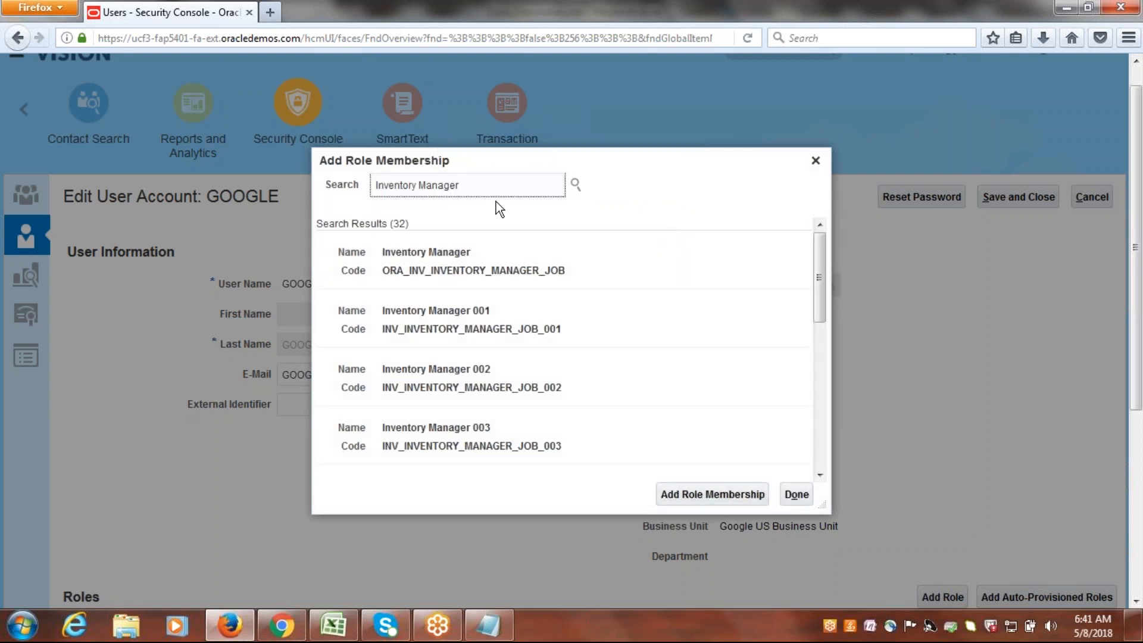
Add the Warehouse Manager role with code INV_WAREHOUSE_MANAGER_JOB to the GOOGLE user.
{"action": "triple_click", "coordinate": [492, 185]}
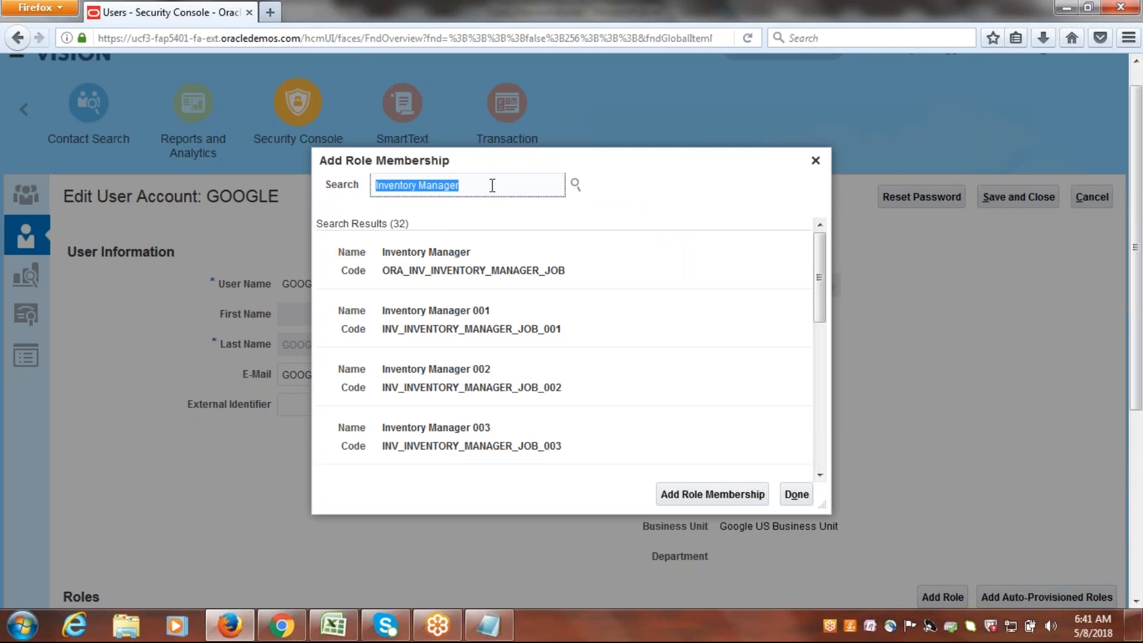
{"action": "type", "text": "War"}
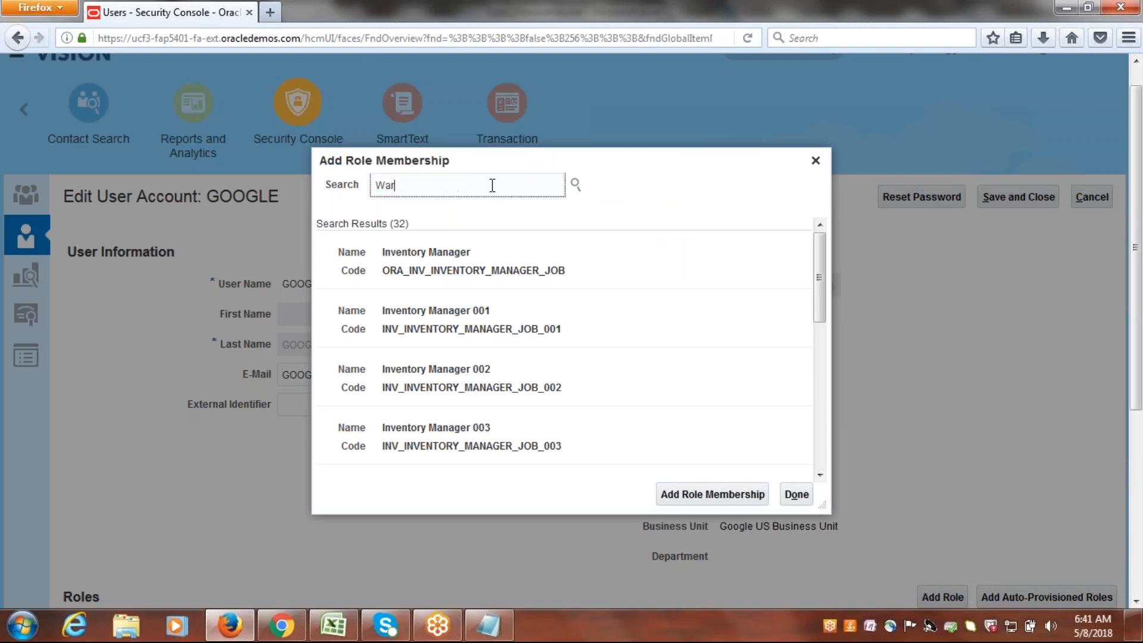
{"action": "type", "text": "ehouse "}
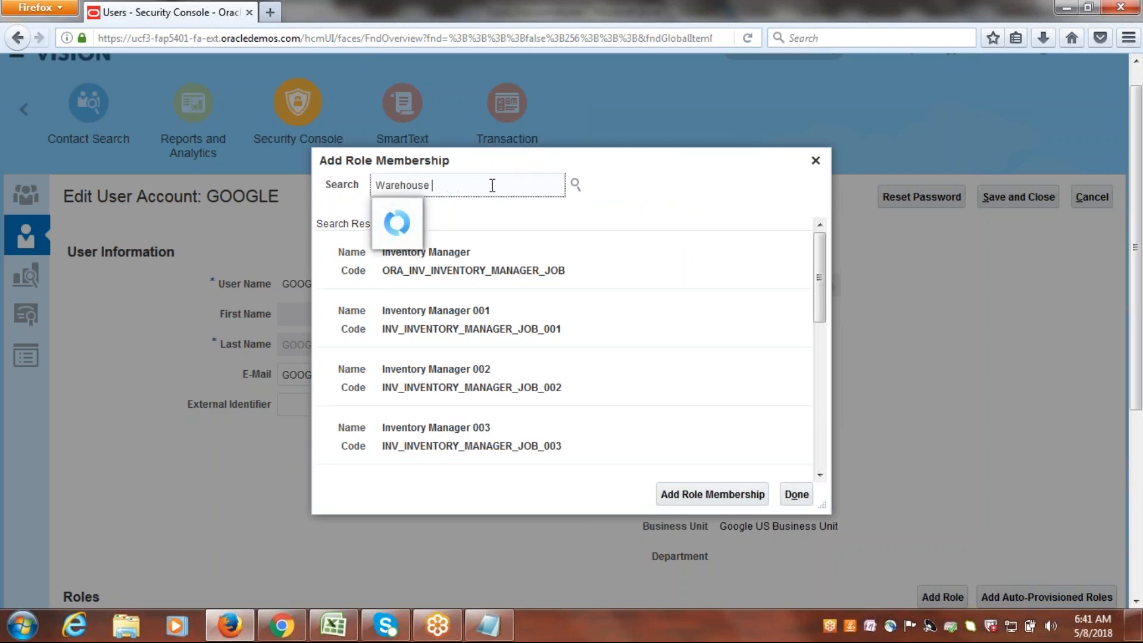
{"action": "type", "text": "Ma"}
{"action": "key", "text": "Down"}
{"action": "key", "text": "Return"}
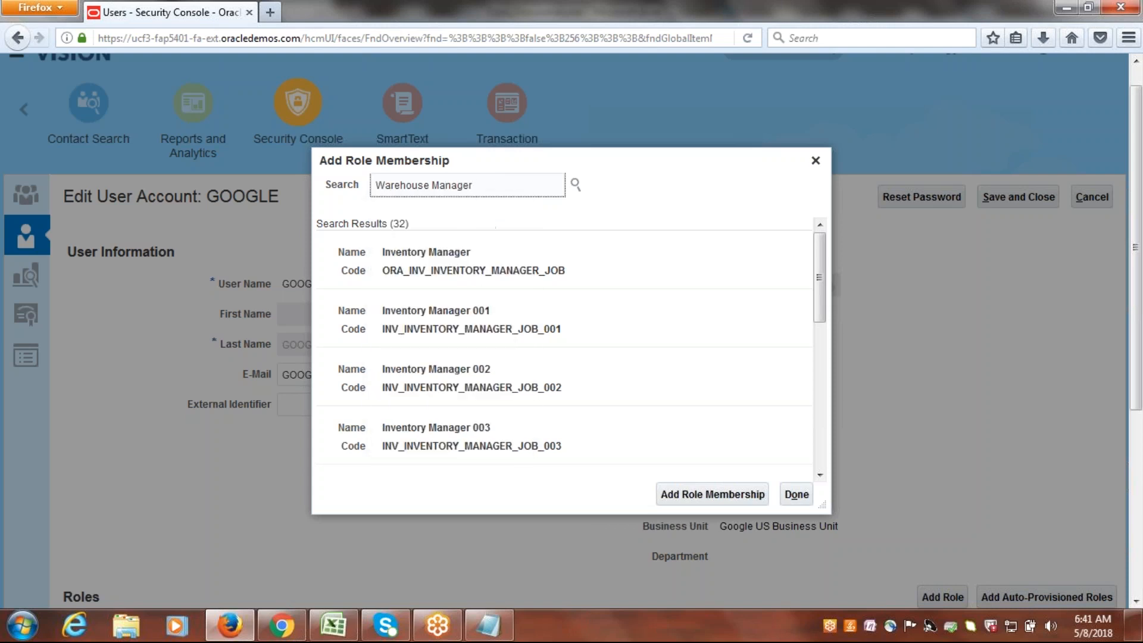
{"action": "left_click", "coordinate": [449, 265]}
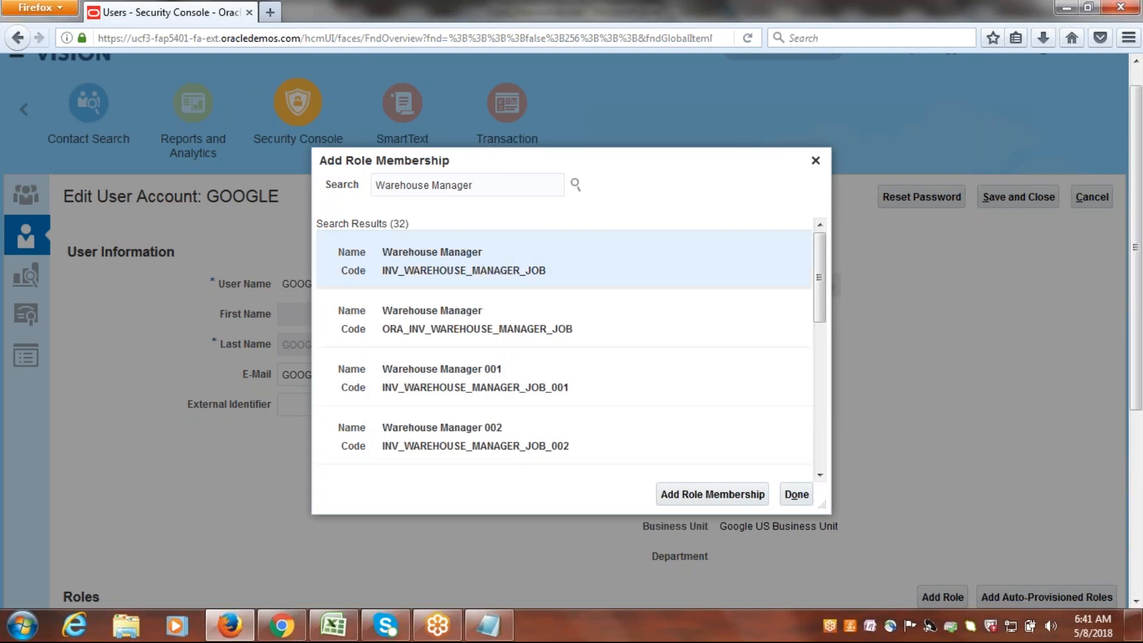
{"action": "left_click", "coordinate": [721, 491]}
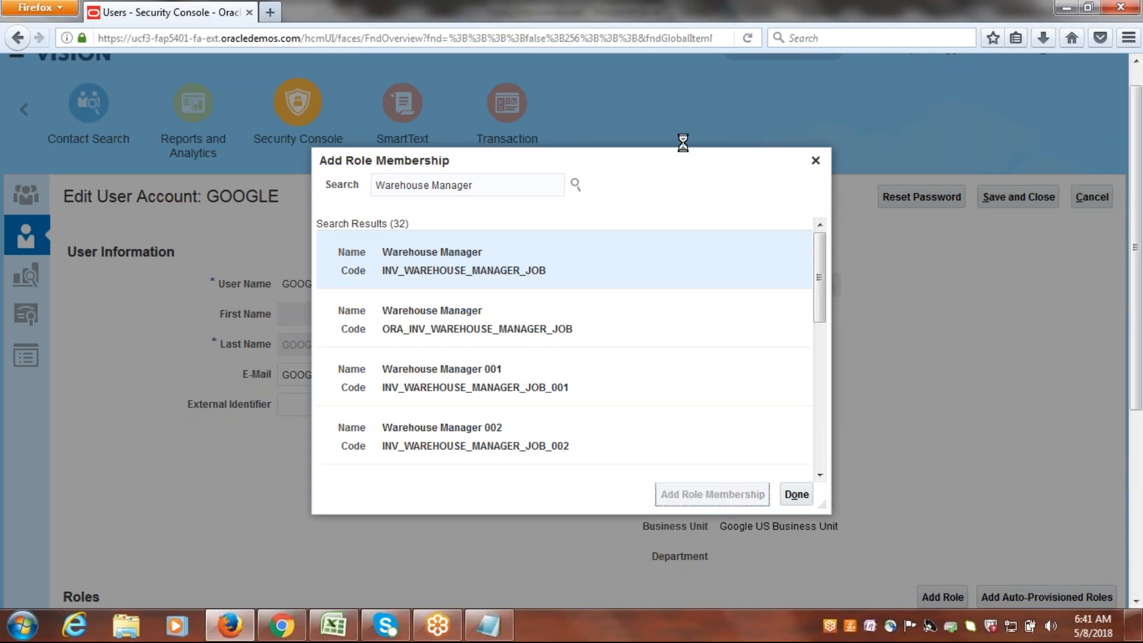
{"action": "left_click", "coordinate": [675, 221]}
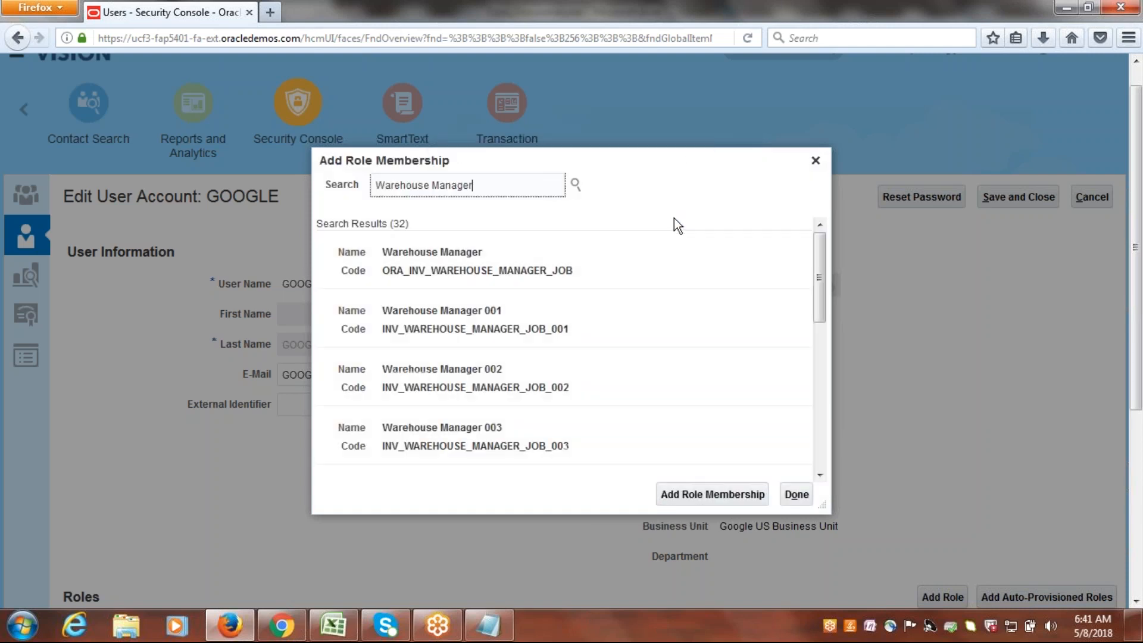
Add the Warehouse Operator role with code ORA_INV_WAREHOUSE_OPERATOR_JOB to the GOOGLE user.
{"action": "key", "text": "BackSpace"}
{"action": "key", "text": "BackSpace"}
{"action": "key", "text": "BackSpace"}
{"action": "key", "text": "BackSpace"}
{"action": "key", "text": "BackSpace"}
{"action": "key", "text": "BackSpace"}
{"action": "type", "text": "Ope"}
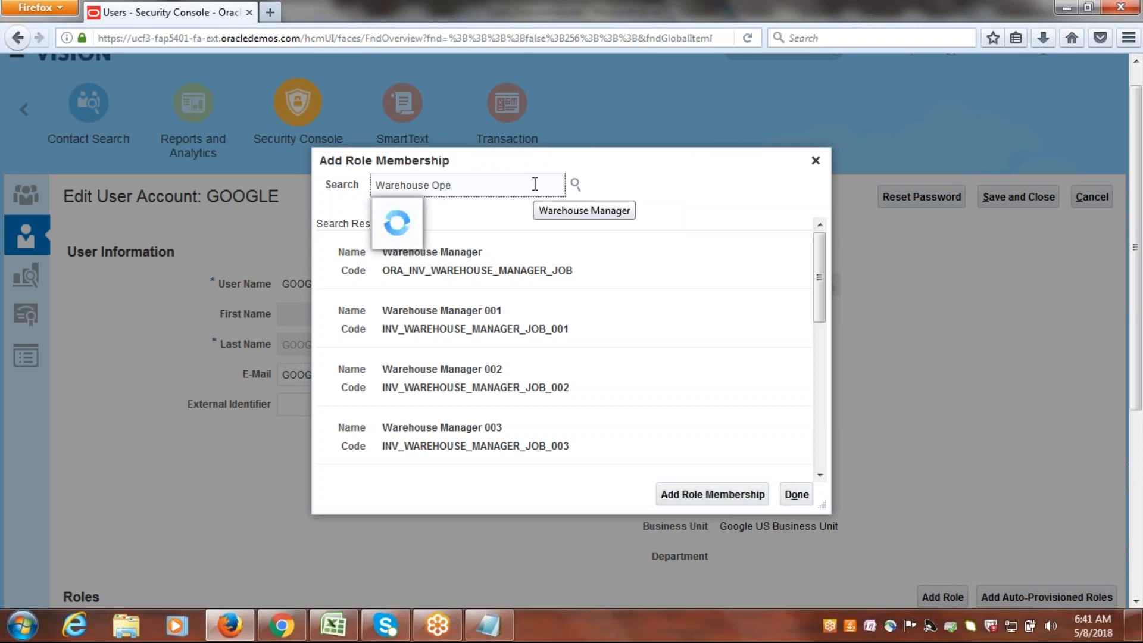
{"action": "left_click", "coordinate": [461, 212]}
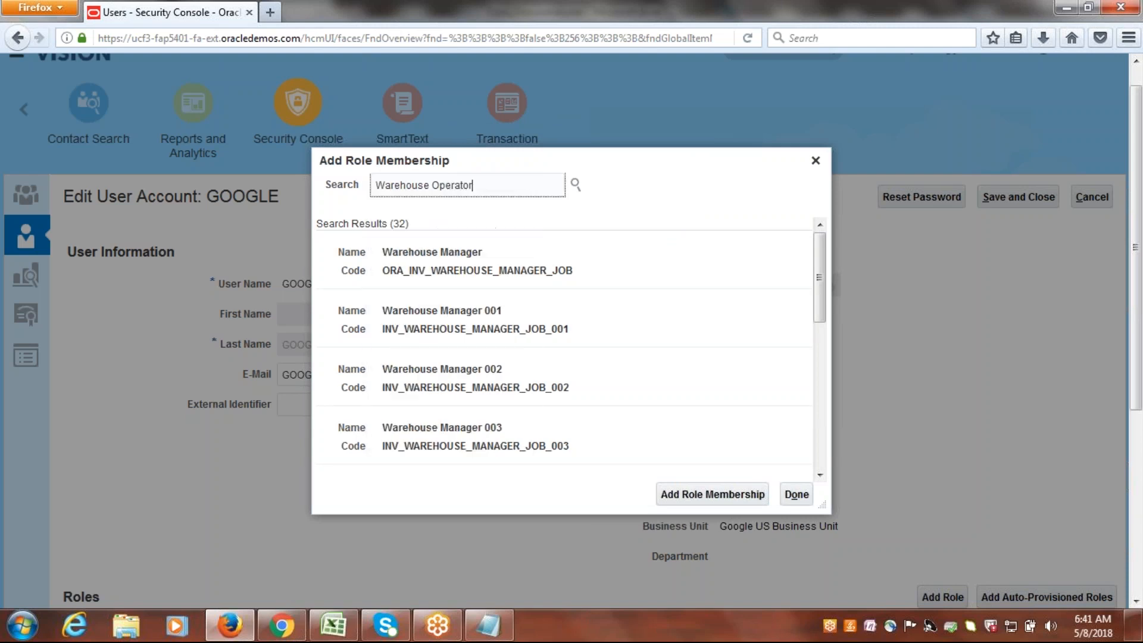
{"action": "left_click", "coordinate": [457, 250]}
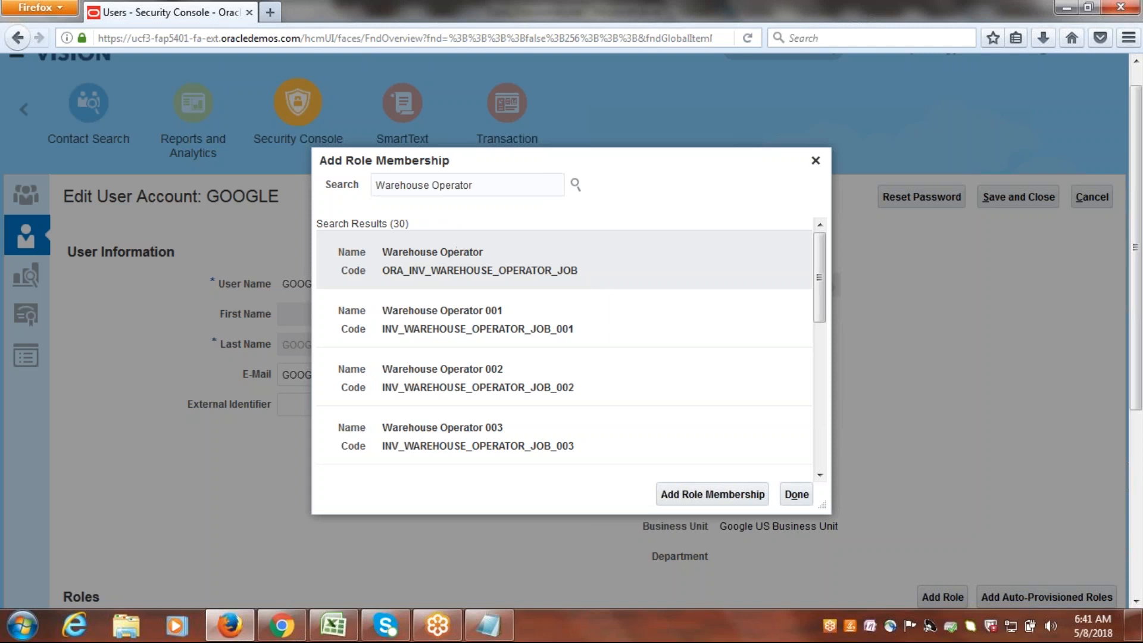
{"action": "left_click", "coordinate": [714, 495]}
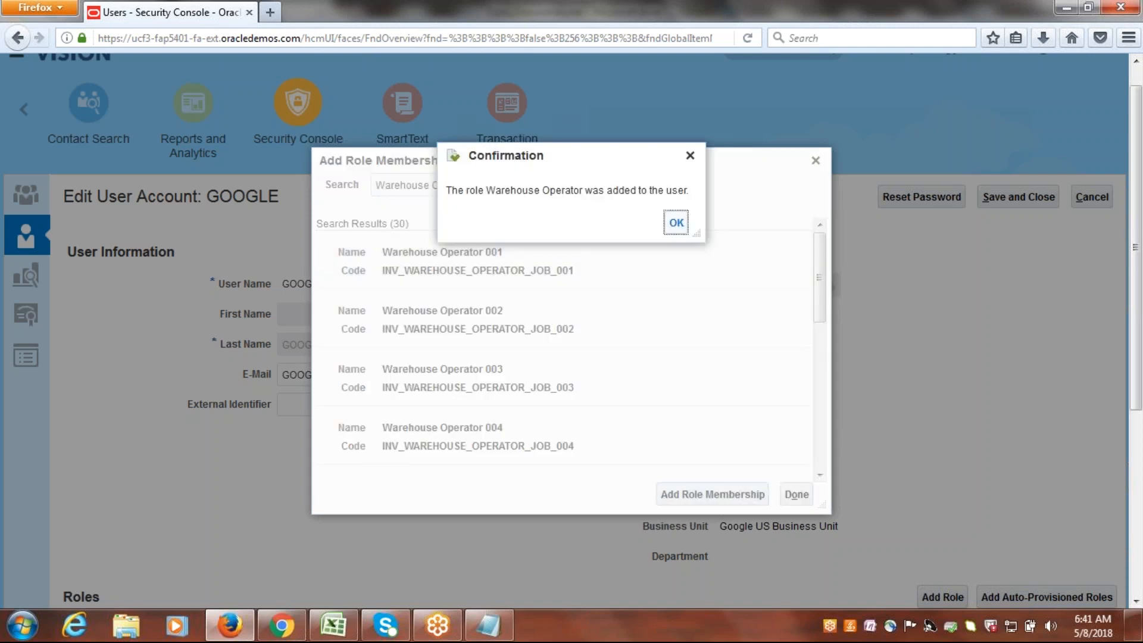
{"action": "left_click", "coordinate": [682, 224]}
Finish adding roles, then save and close the GOOGLE user account.
{"action": "left_click", "coordinate": [796, 494]}
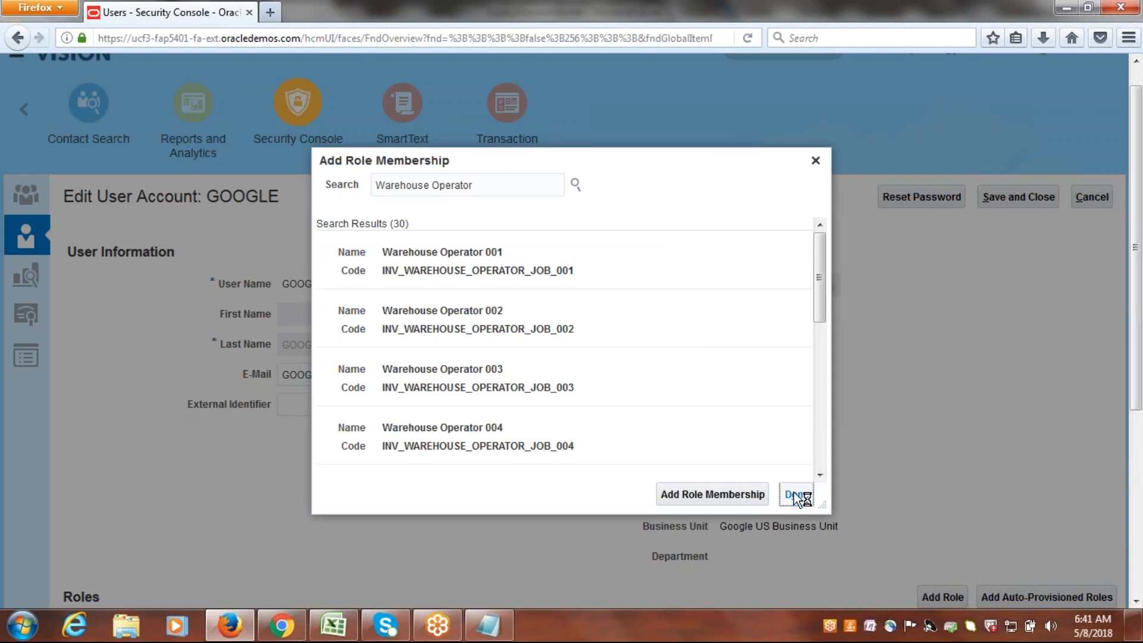
{"action": "left_click", "coordinate": [1018, 213]}
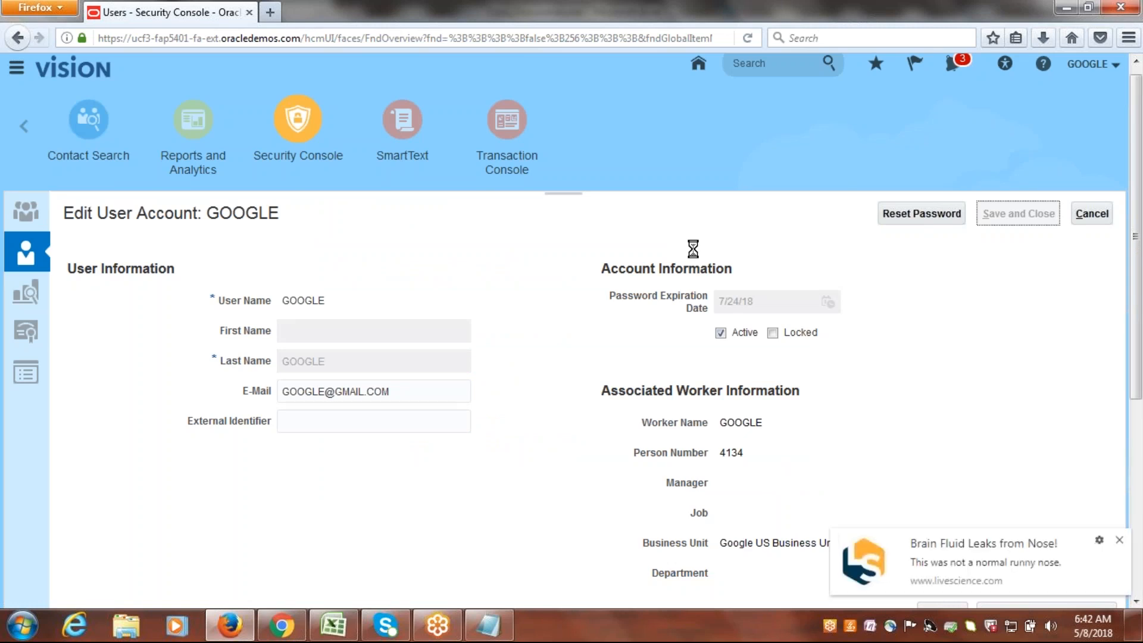
{"action": "left_click", "coordinate": [1119, 540]}
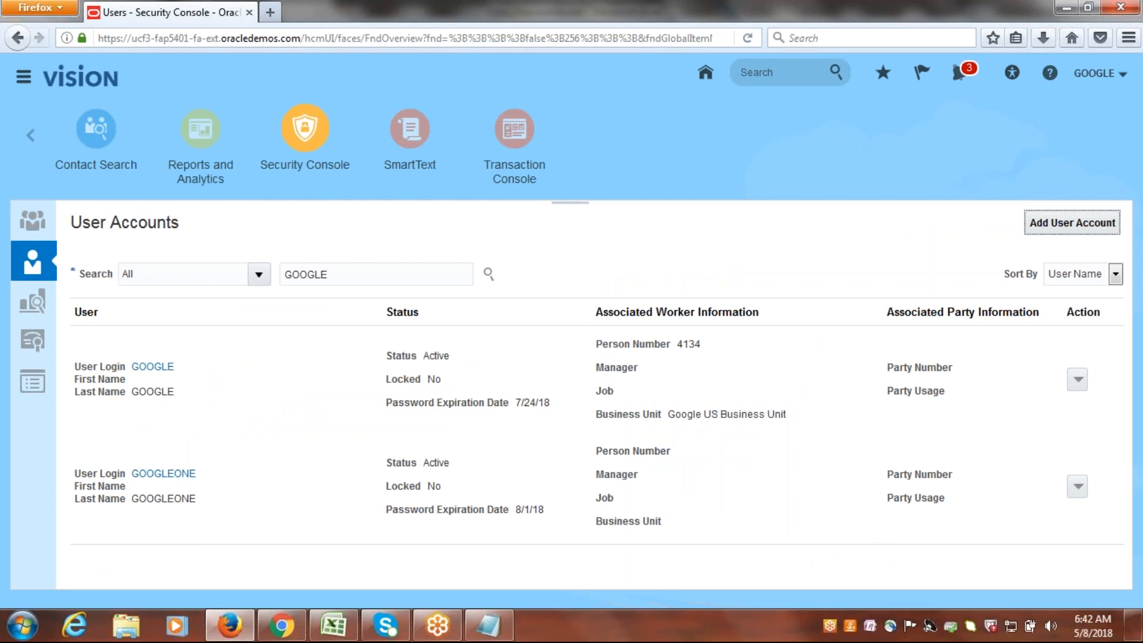
Open the task search page in Setup and Maintenance.
{"action": "left_click", "coordinate": [1094, 78]}
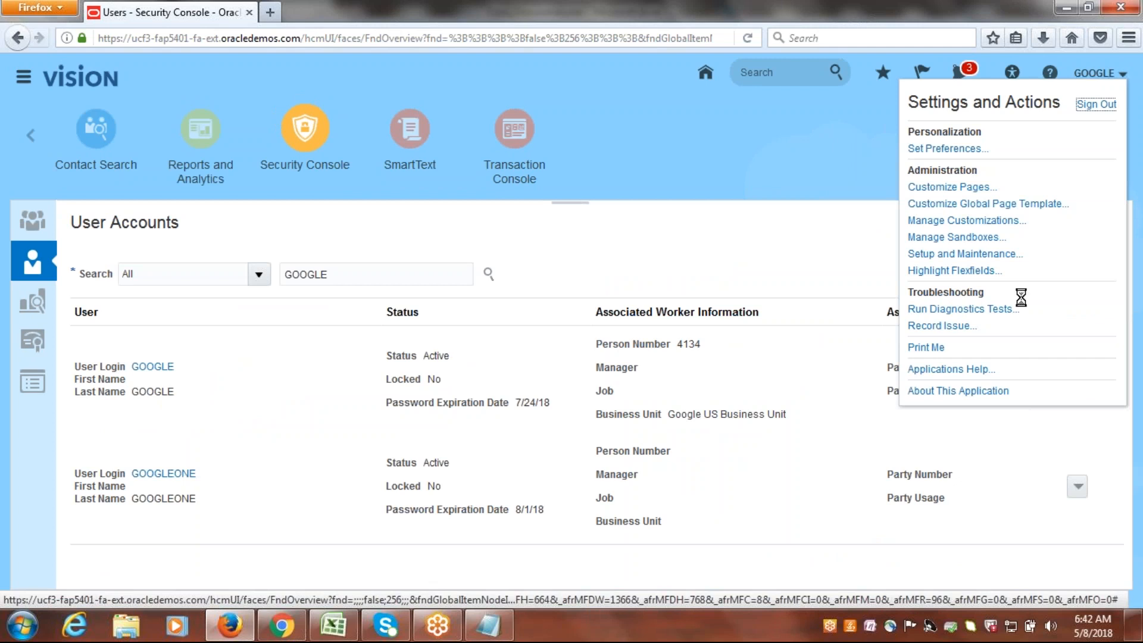
{"action": "left_click", "coordinate": [981, 255]}
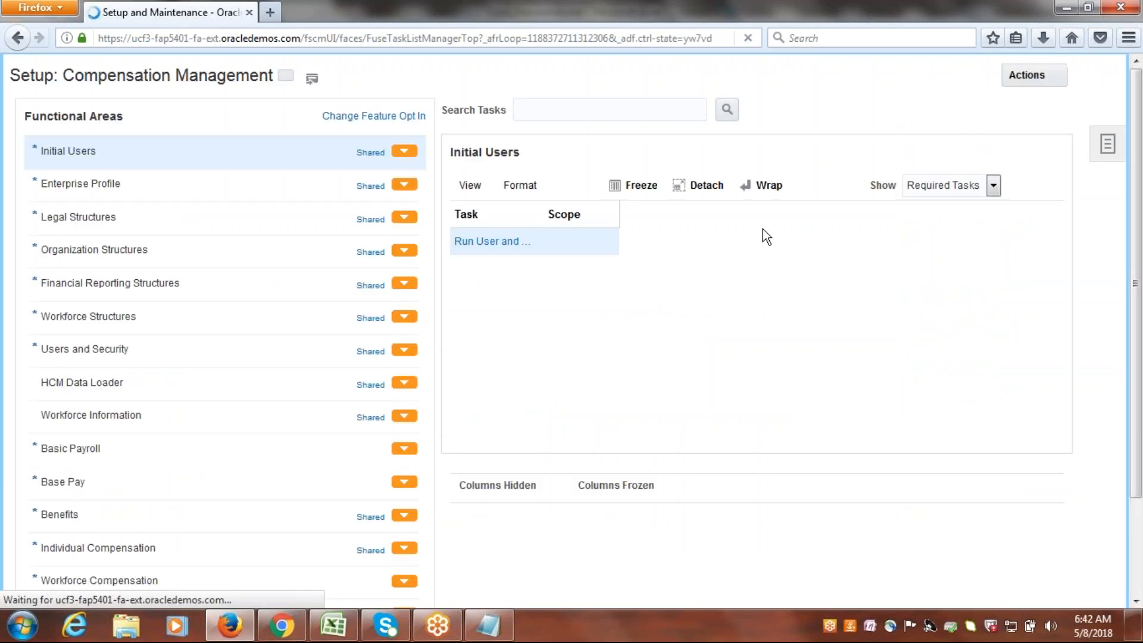
{"action": "left_click", "coordinate": [1104, 187]}
{"action": "left_click", "coordinate": [989, 273]}
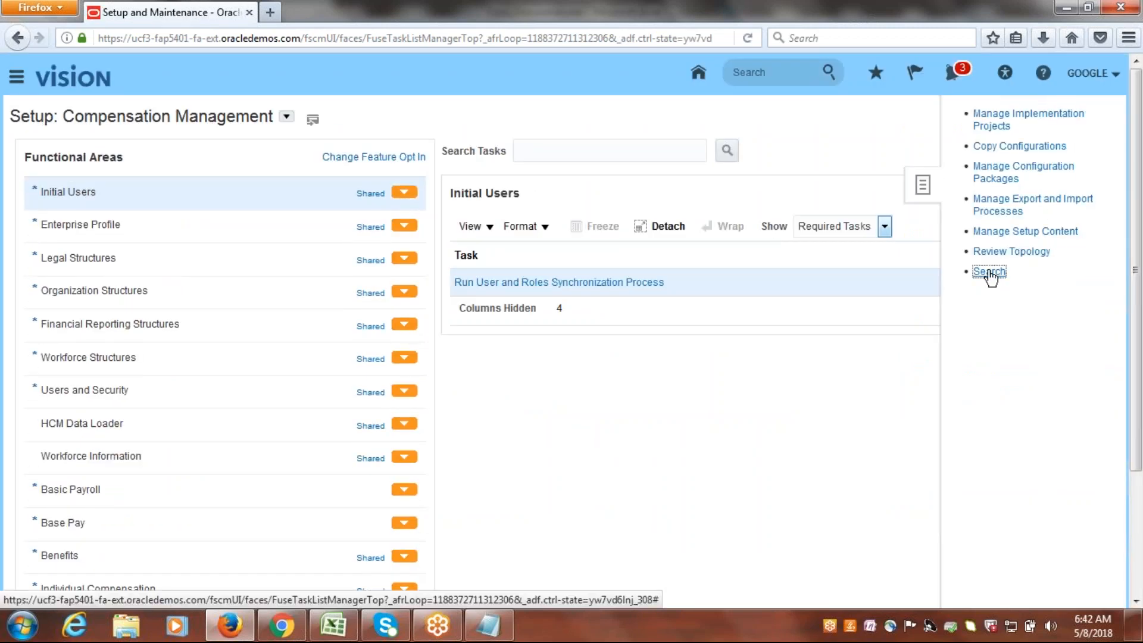
Search the setup tasks for "data access for users" and open the Manage Data Access for Users task.
{"action": "left_click", "coordinate": [439, 156]}
{"action": "type", "text": "data access for users"}
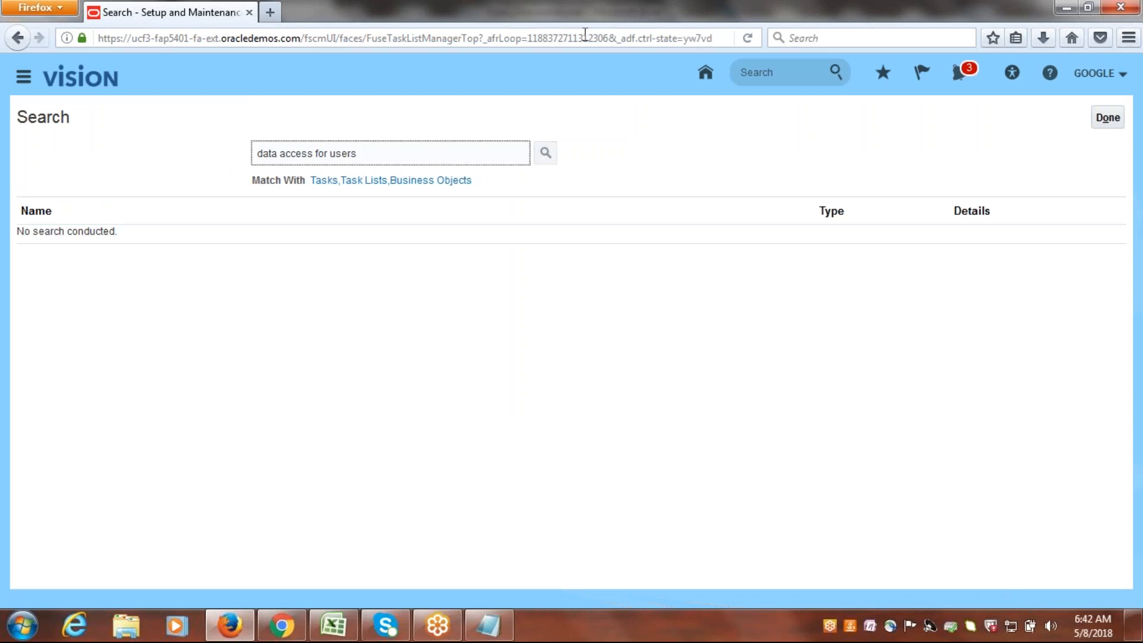
{"action": "key", "text": "Return"}
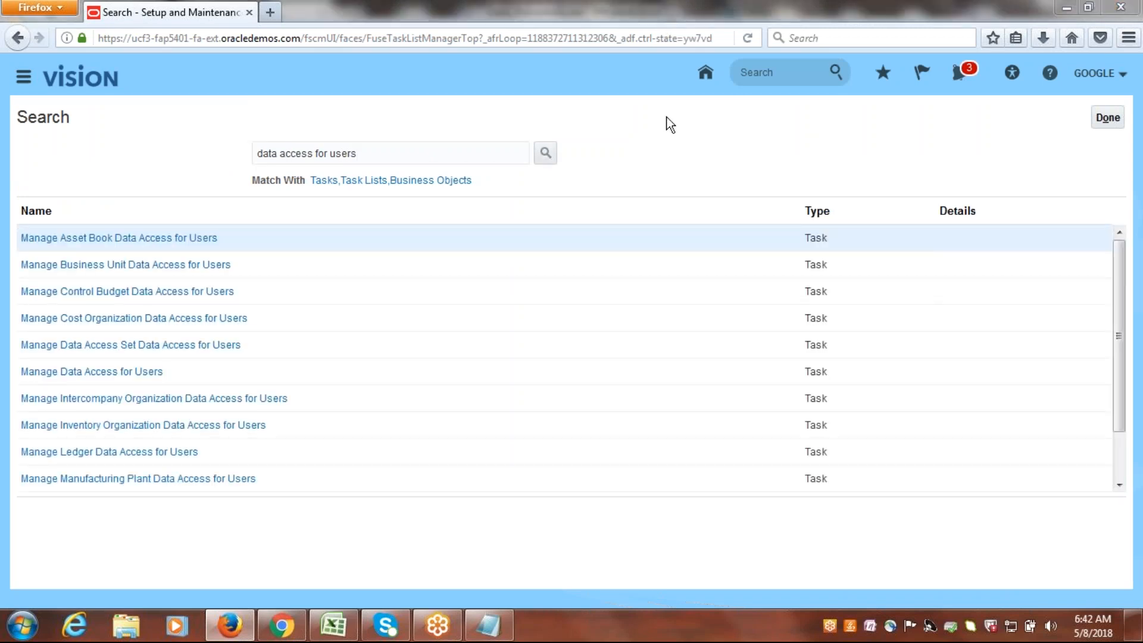
{"action": "left_click", "coordinate": [153, 372]}
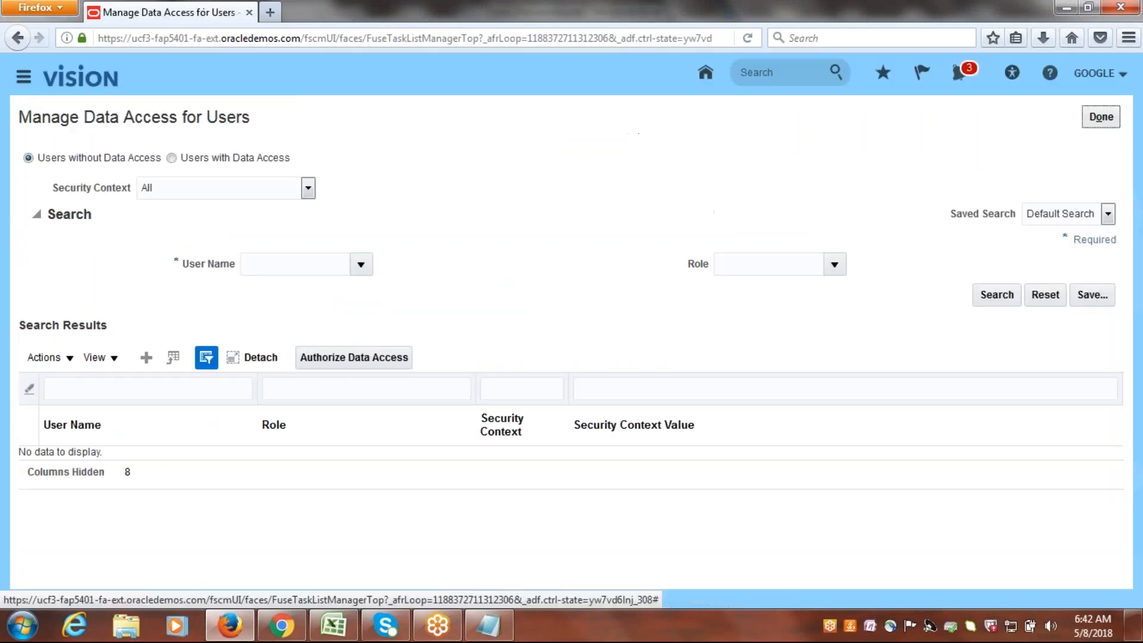
Create a new data access entry and set its user name to GOOGLE.
{"action": "left_click", "coordinate": [146, 357]}
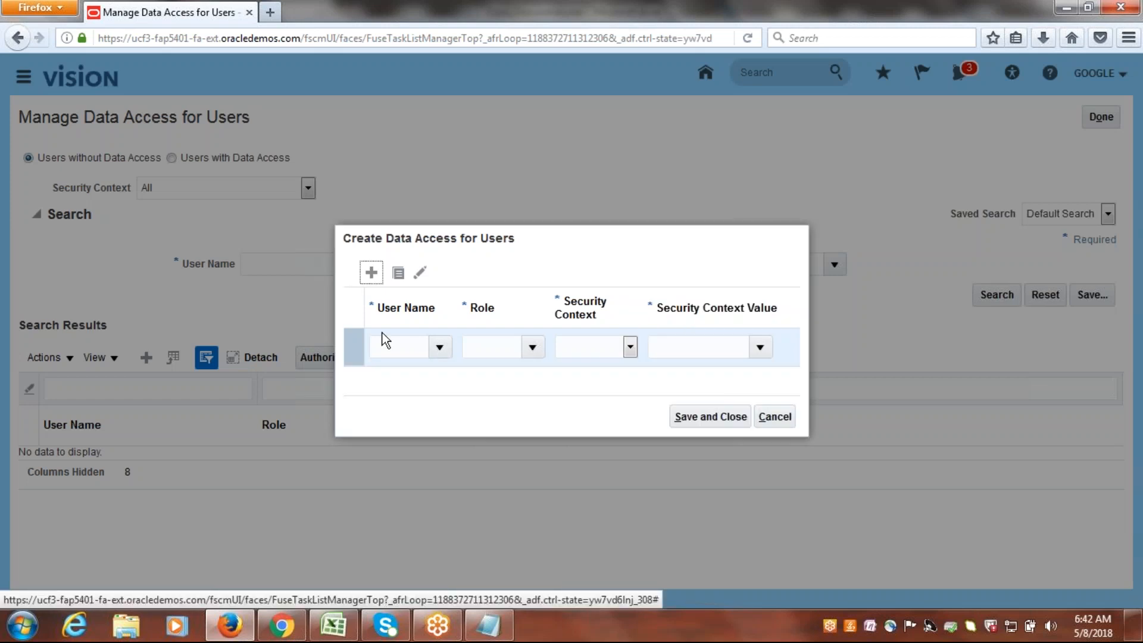
{"action": "left_click", "coordinate": [386, 345]}
{"action": "type", "text": "google"}
{"action": "key", "text": "Tab"}
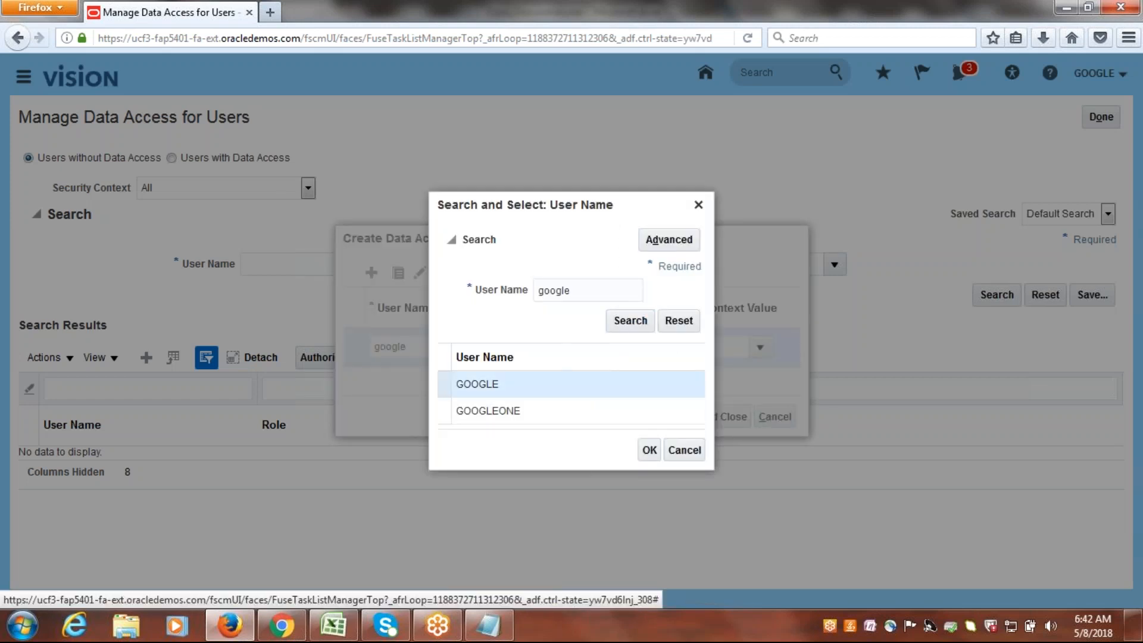
{"action": "left_click", "coordinate": [649, 449]}
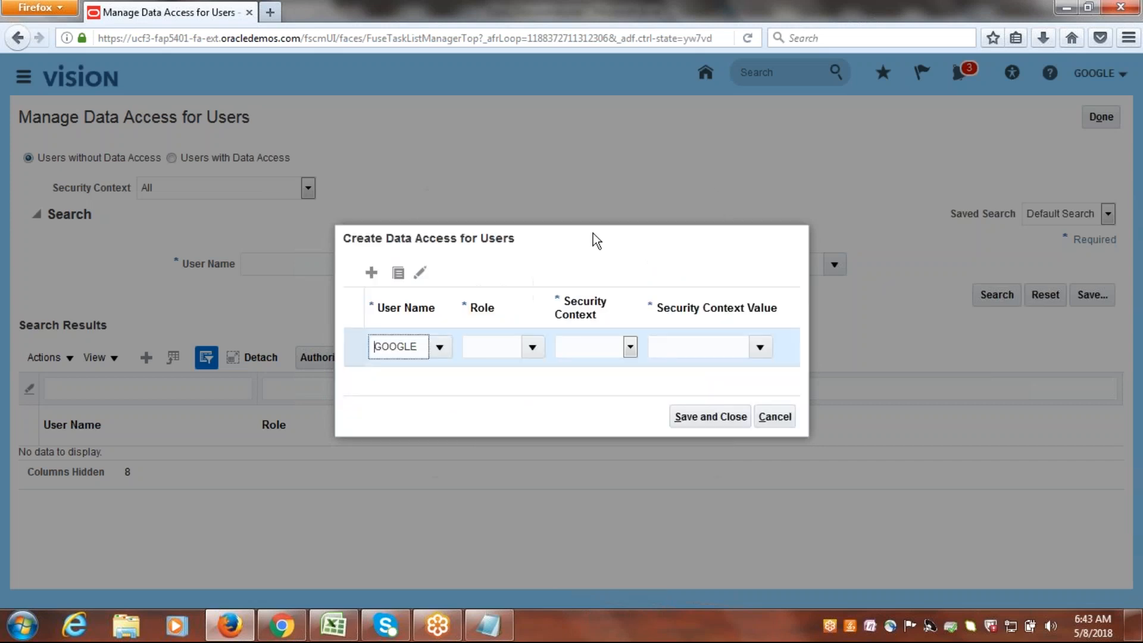
Give the entry the Advanced Procurement Requester role, with Business unit as security context and Google US Business Unit as its value.
{"action": "left_click", "coordinate": [533, 347]}
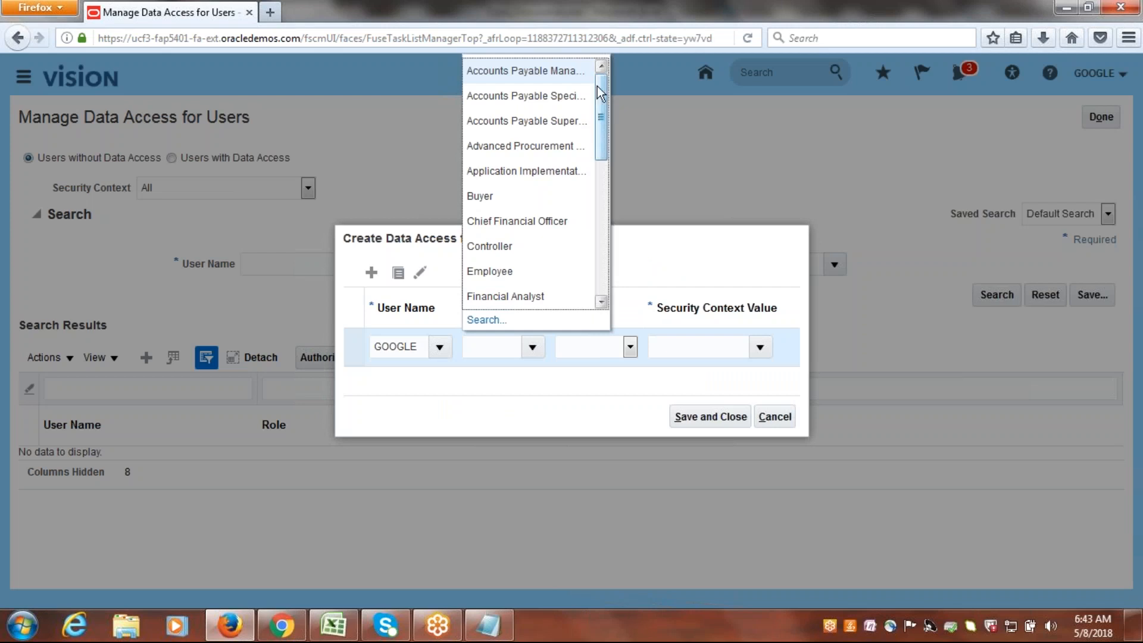
{"action": "left_click", "coordinate": [506, 146]}
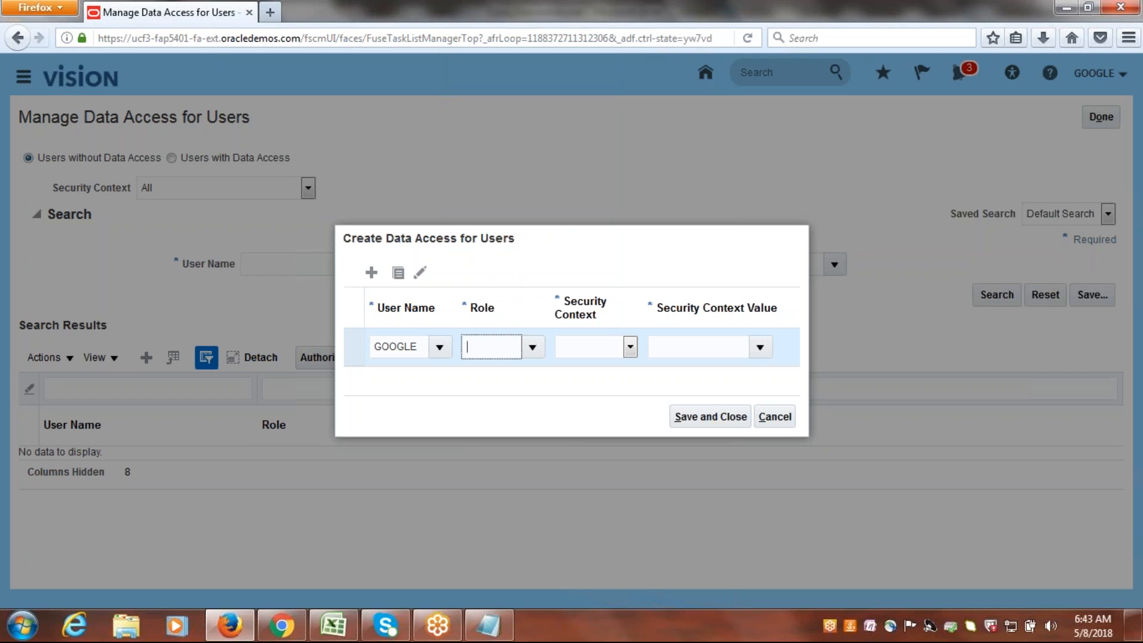
{"action": "left_click", "coordinate": [631, 344]}
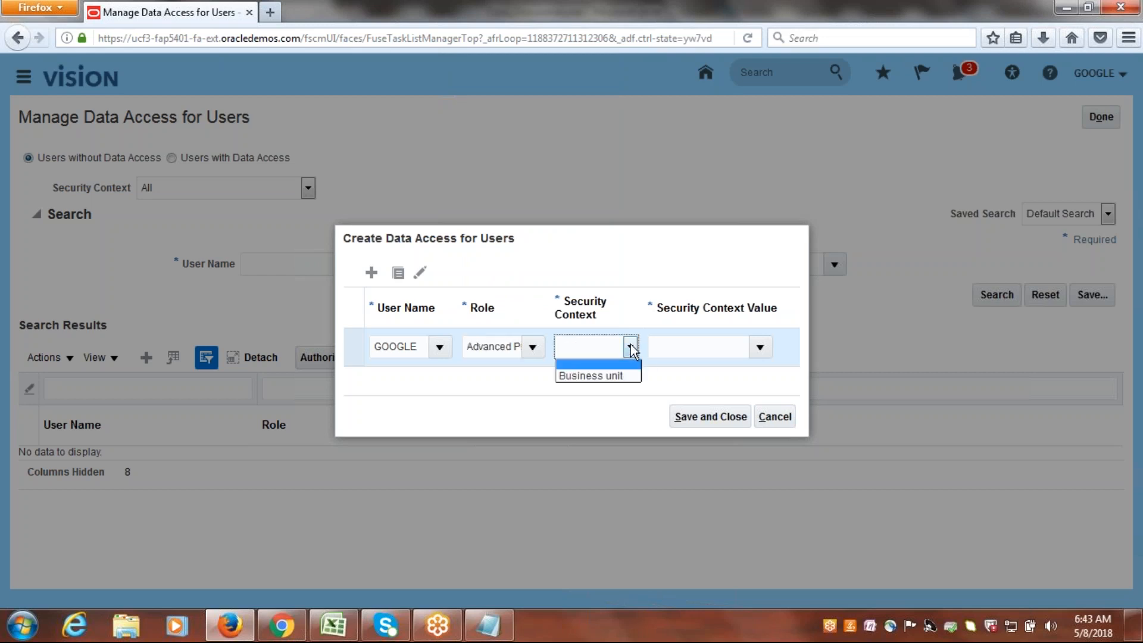
{"action": "left_click", "coordinate": [619, 375]}
{"action": "left_click", "coordinate": [675, 348]}
{"action": "type", "text": "Google"}
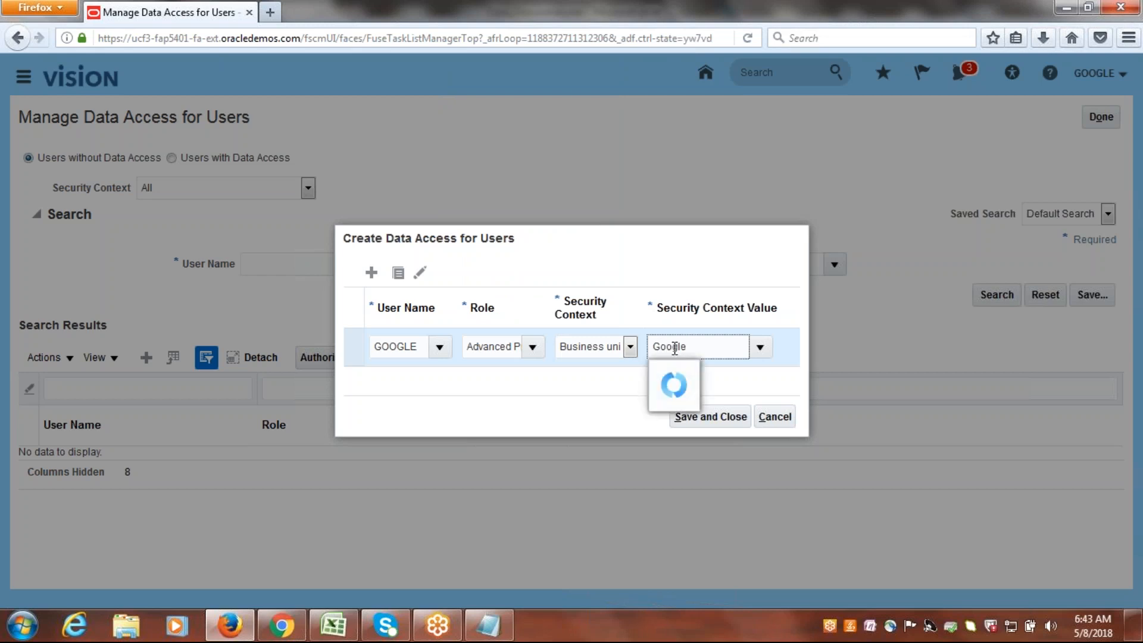
{"action": "left_click", "coordinate": [691, 380]}
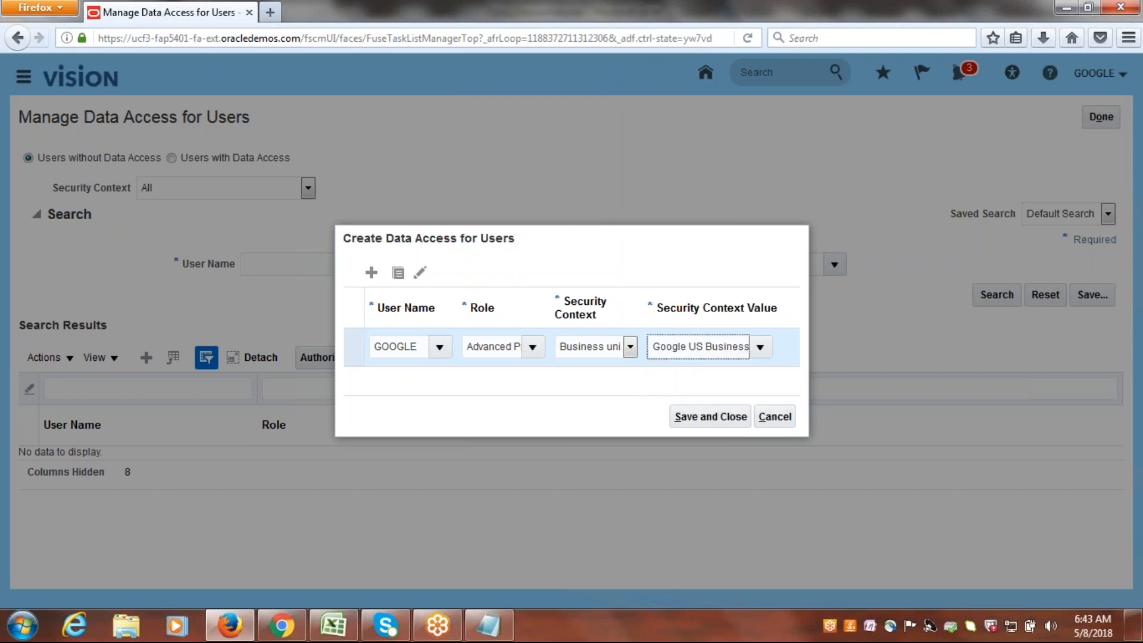
Add a second data access row and set its user name to GOOGLE.
{"action": "left_click", "coordinate": [371, 272]}
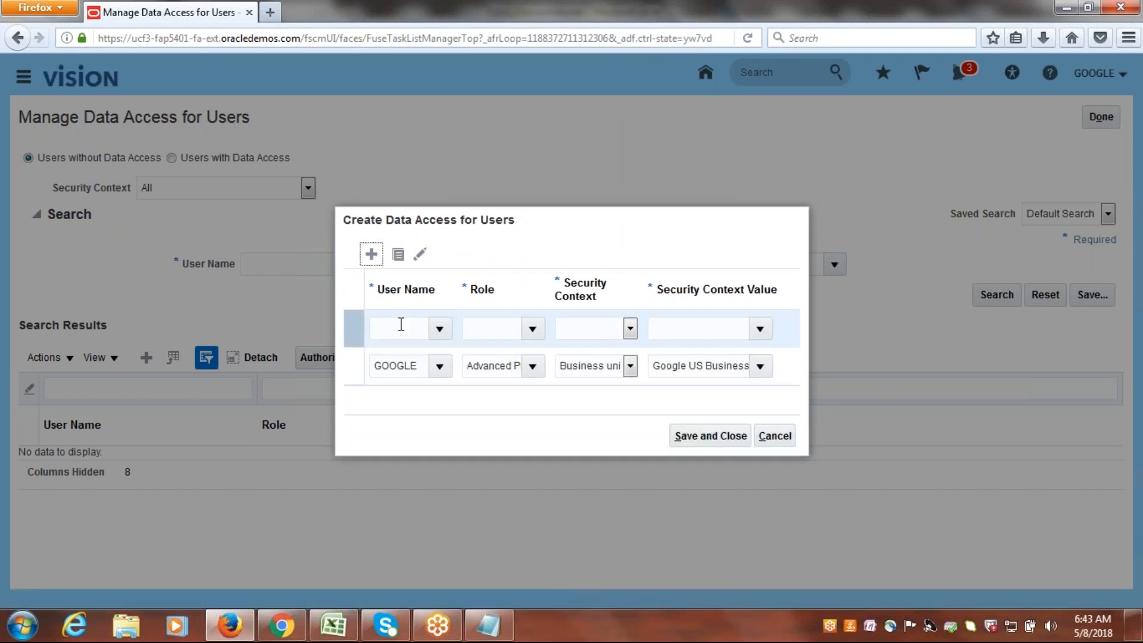
{"action": "left_click", "coordinate": [401, 324]}
{"action": "type", "text": "google"}
{"action": "key", "text": "Tab"}
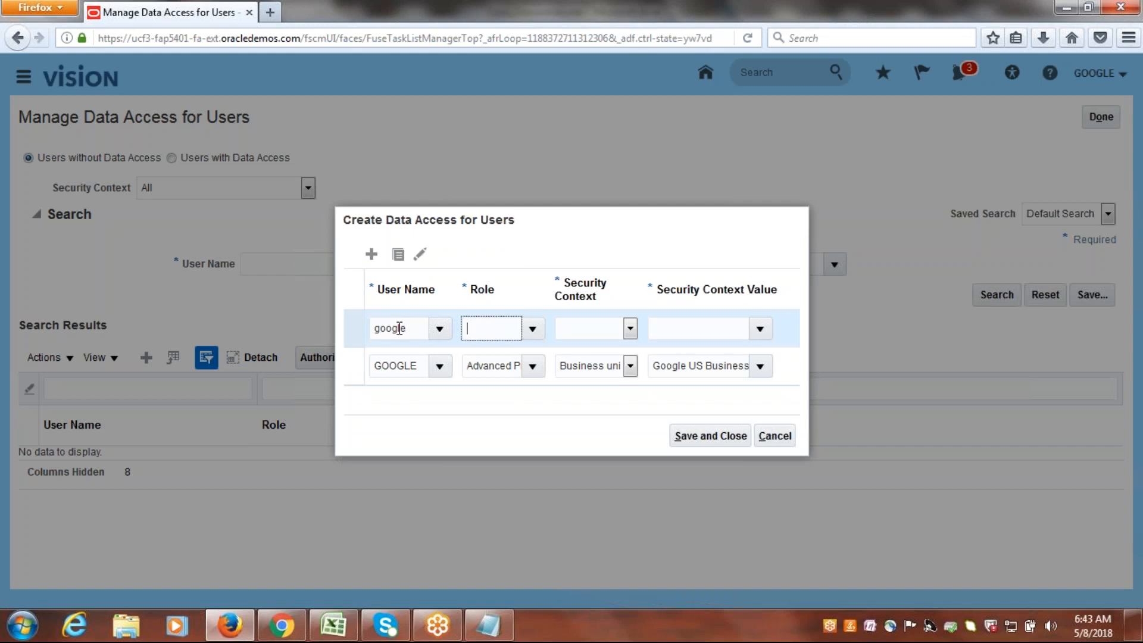
{"action": "left_click", "coordinate": [527, 384]}
{"action": "left_click", "coordinate": [649, 450]}
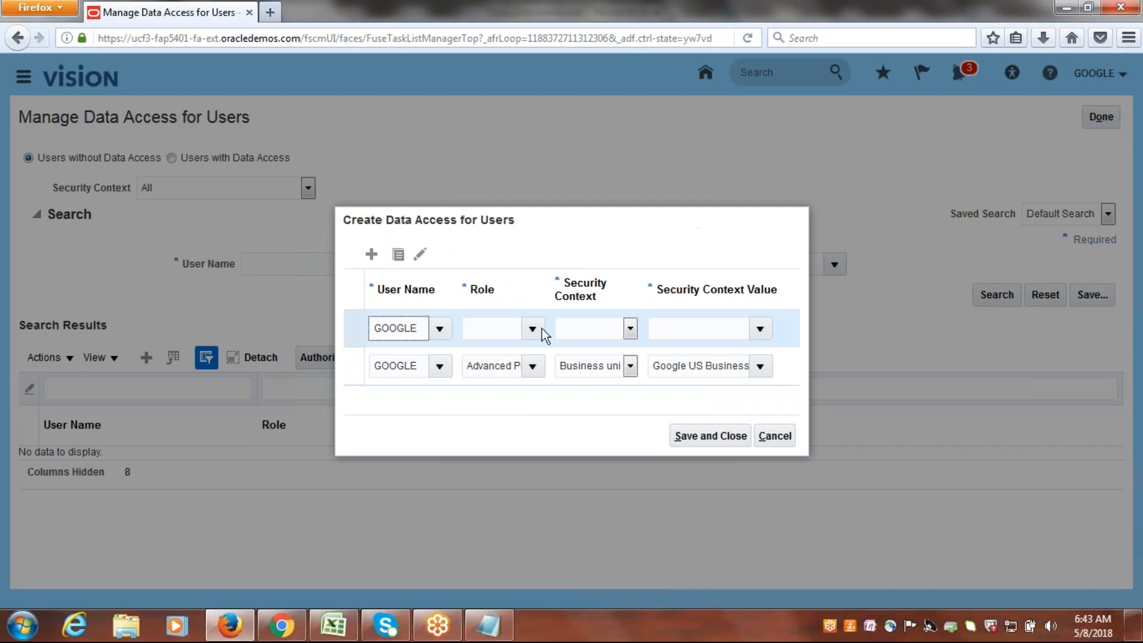
Assign the second row the Procurement Manager role, with Business unit as security context and Google US Business Unit as its value.
{"action": "left_click", "coordinate": [532, 328]}
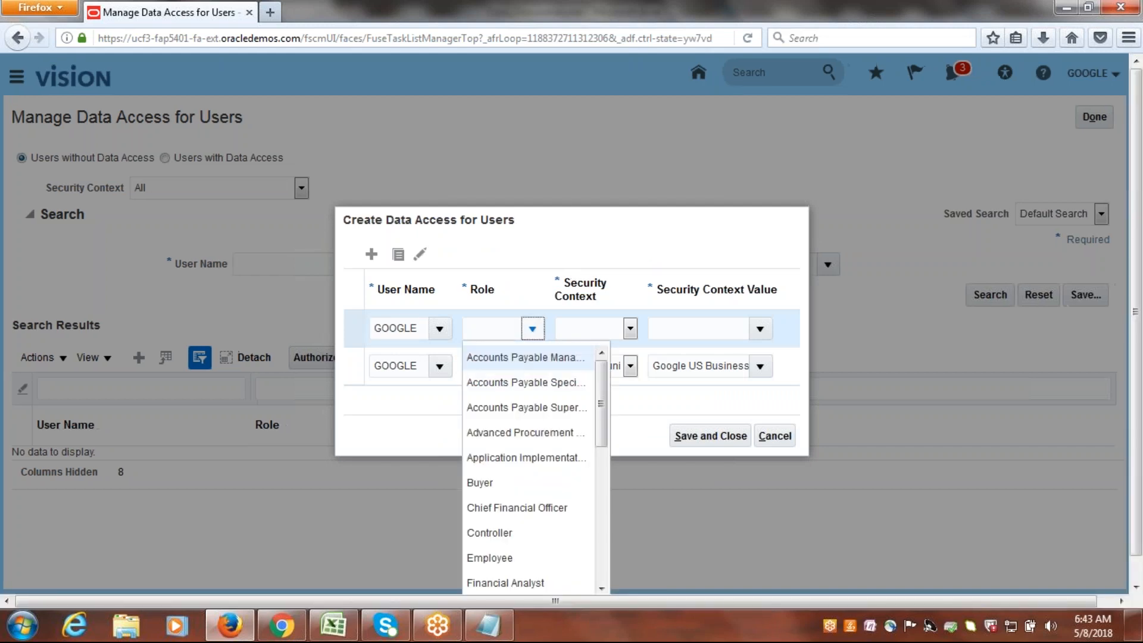
{"action": "left_click_drag", "start_coordinate": [602, 409], "coordinate": [601, 508]}
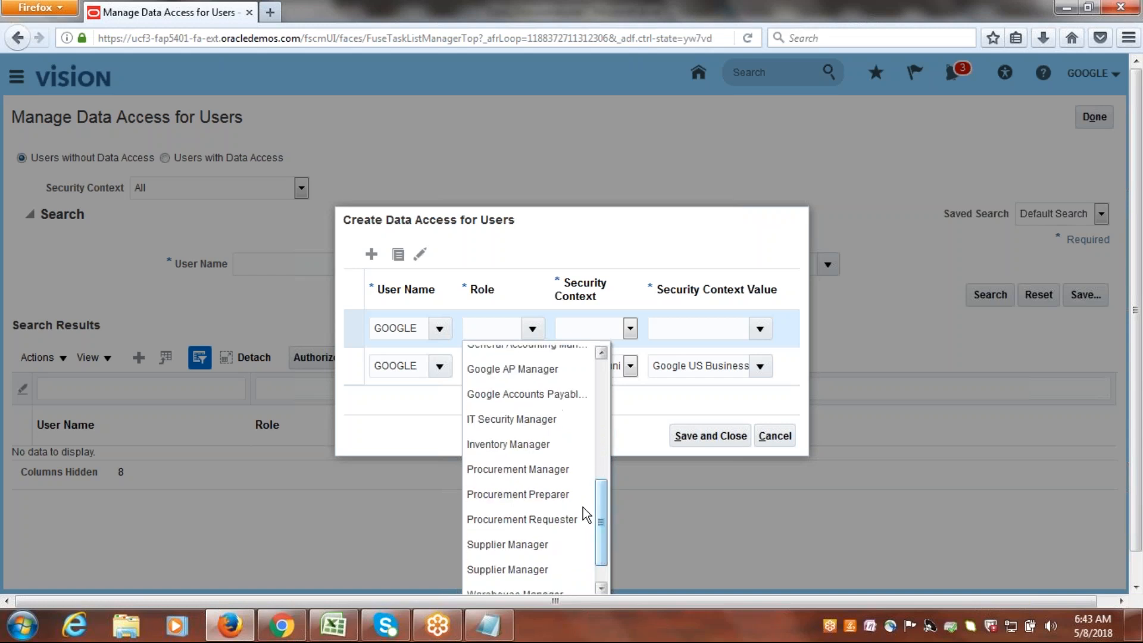
{"action": "left_click", "coordinate": [503, 470]}
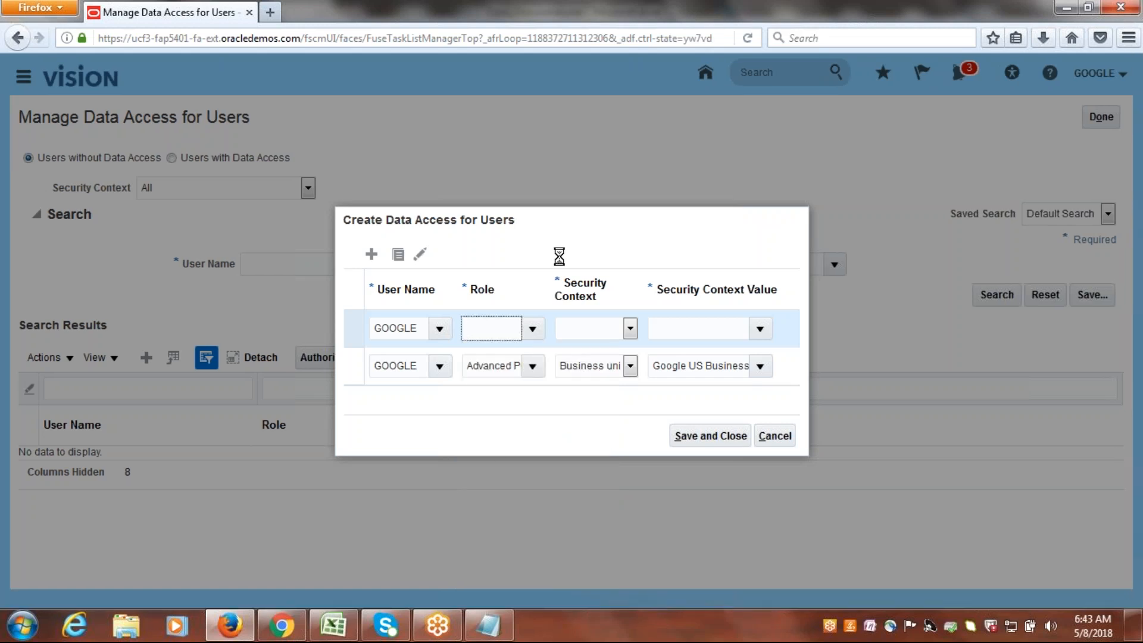
{"action": "left_click", "coordinate": [629, 328]}
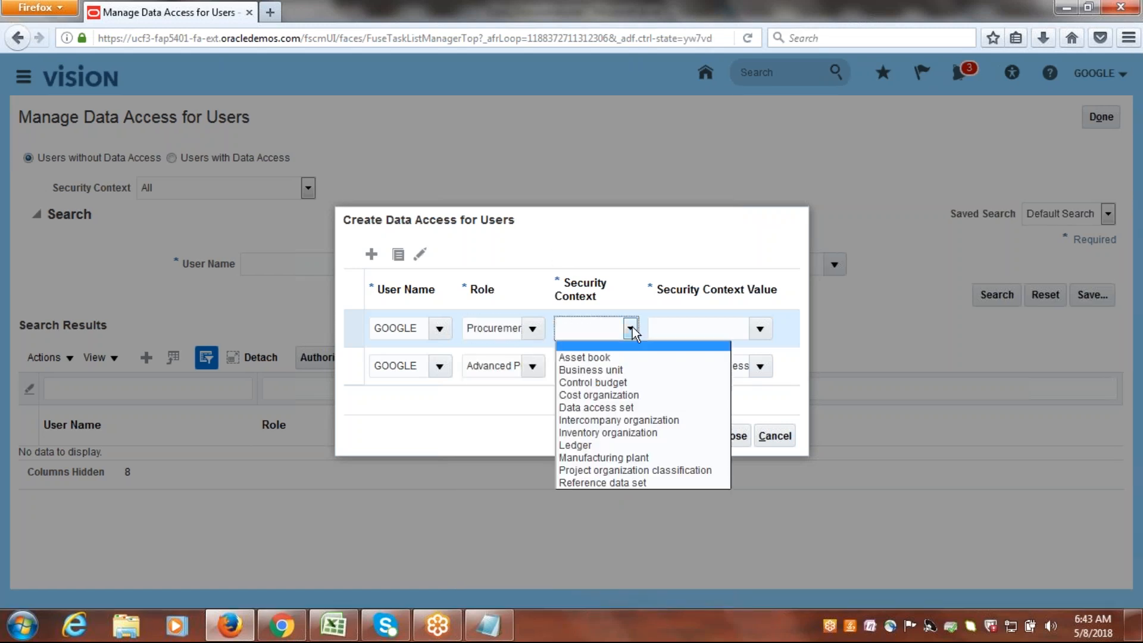
{"action": "left_click", "coordinate": [609, 370]}
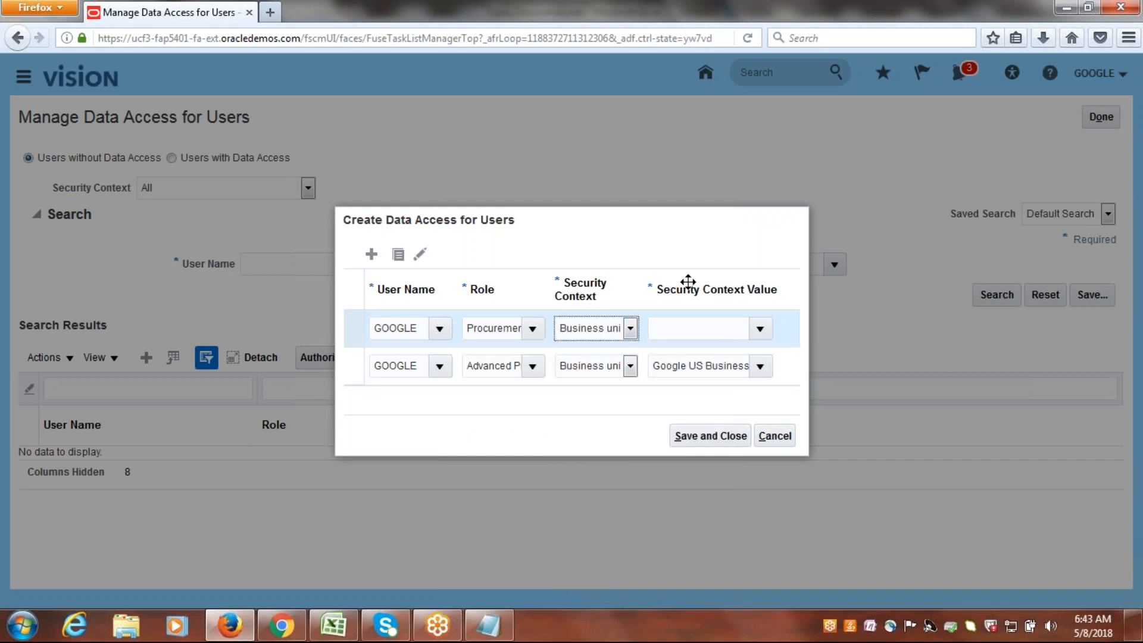
{"action": "left_click", "coordinate": [706, 325]}
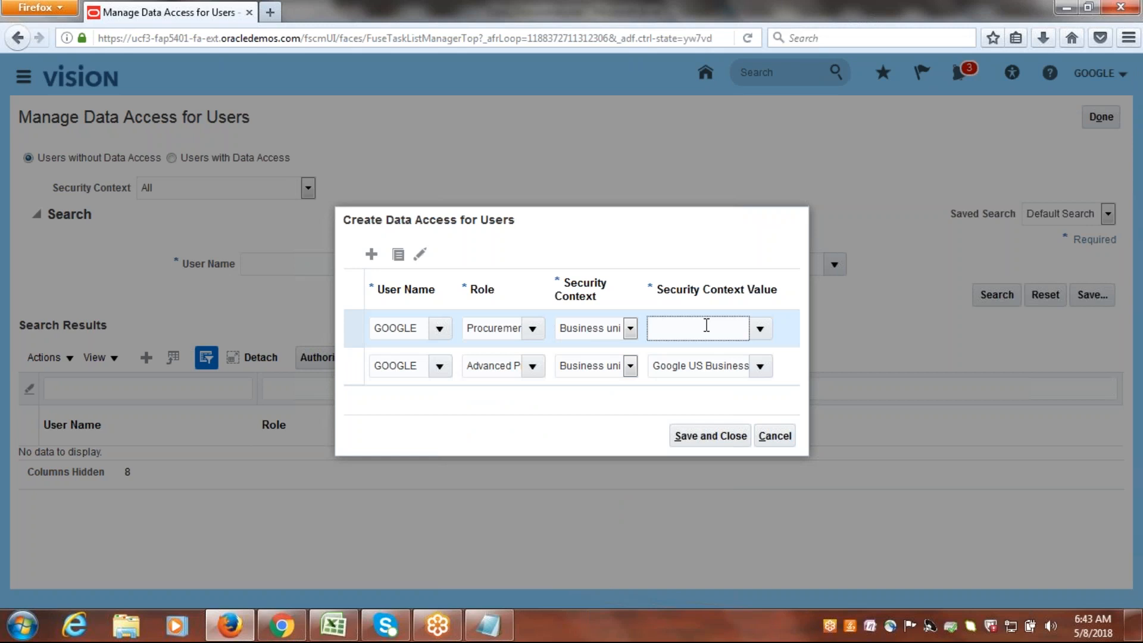
{"action": "type", "text": "Google"}
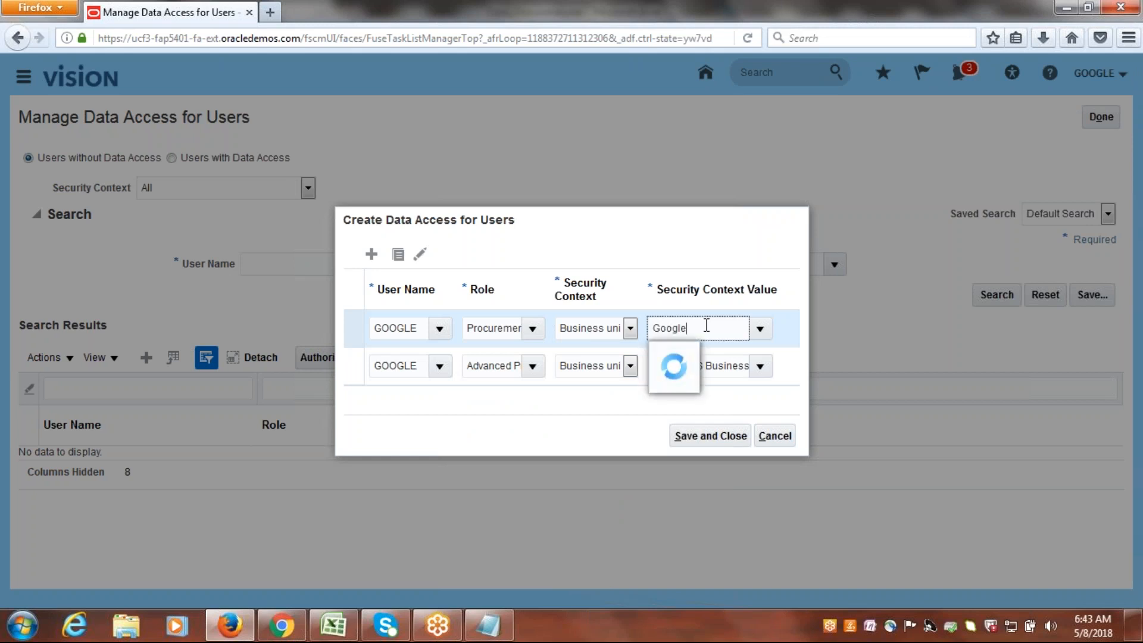
{"action": "left_click", "coordinate": [717, 356]}
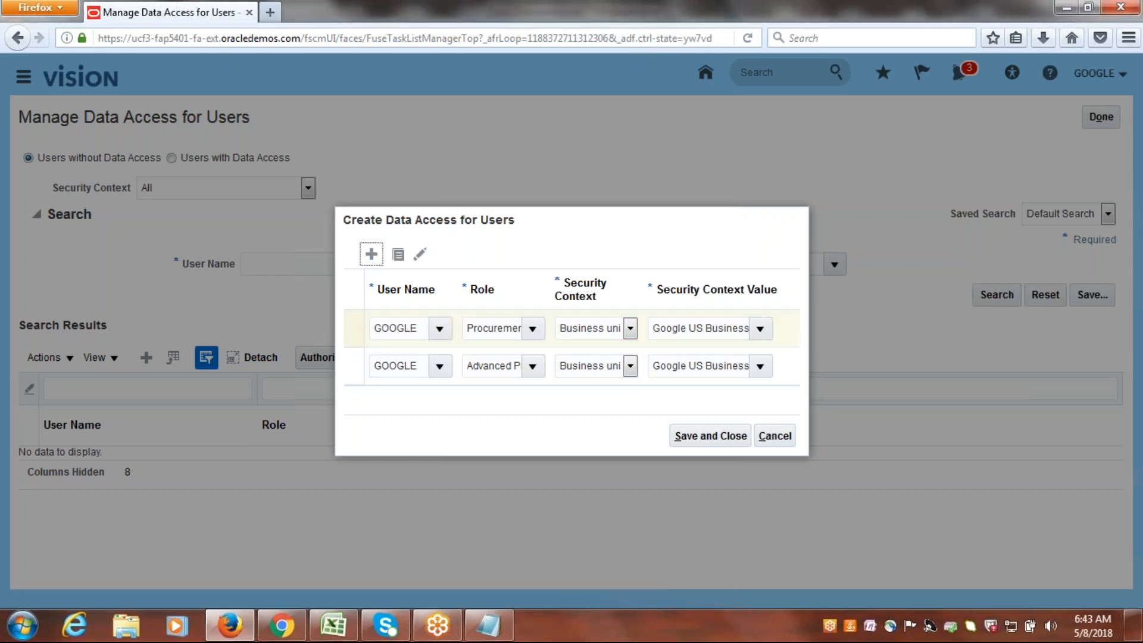
Set the user name of the newly added third data access row to GOOGLE.
{"action": "left_click", "coordinate": [401, 309]}
{"action": "type", "text": "google"}
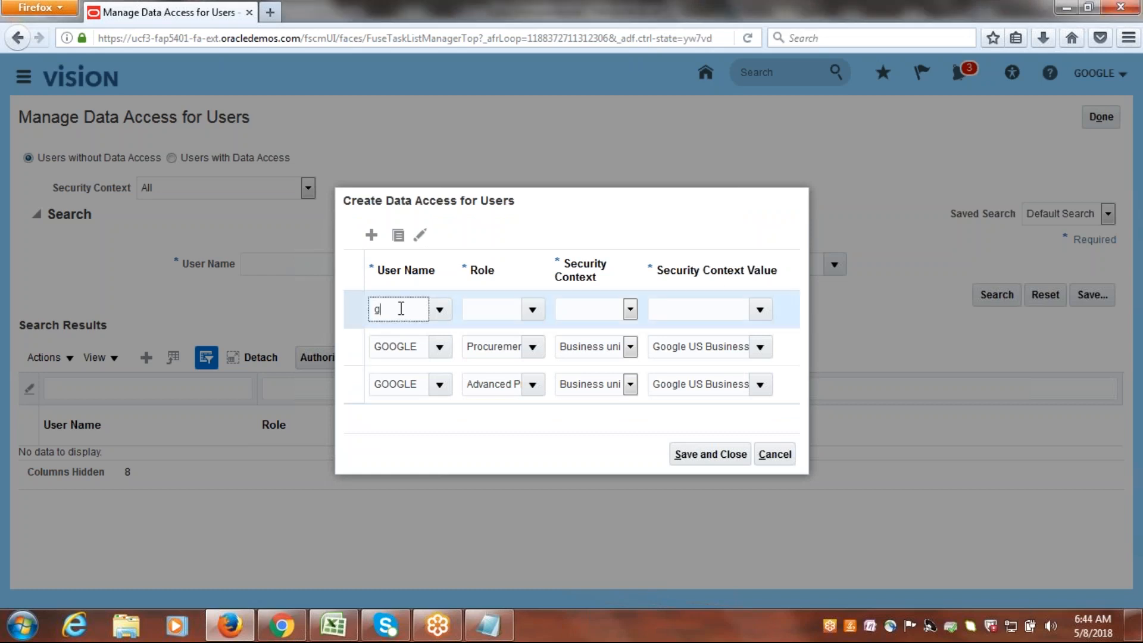
{"action": "key", "text": "Tab"}
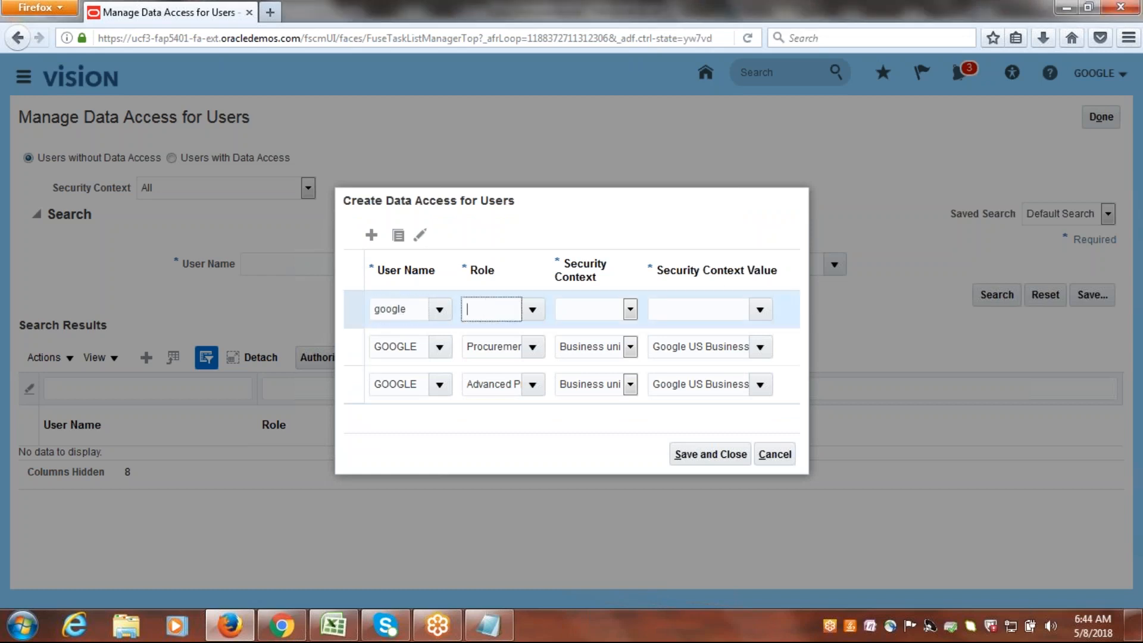
{"action": "left_click", "coordinate": [512, 384]}
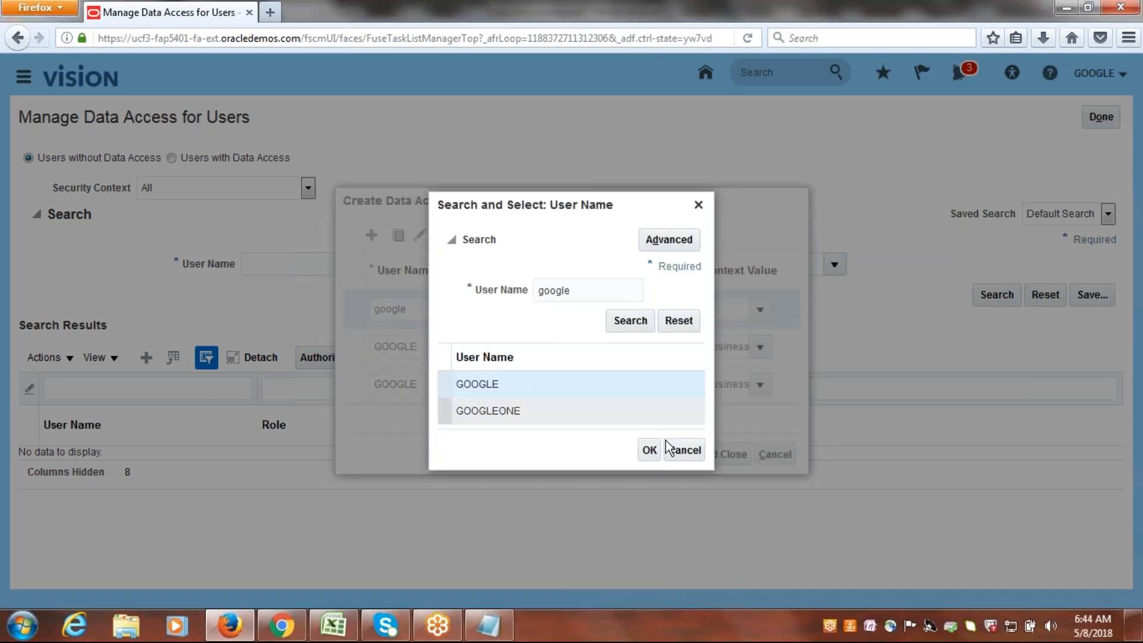
{"action": "left_click", "coordinate": [649, 449]}
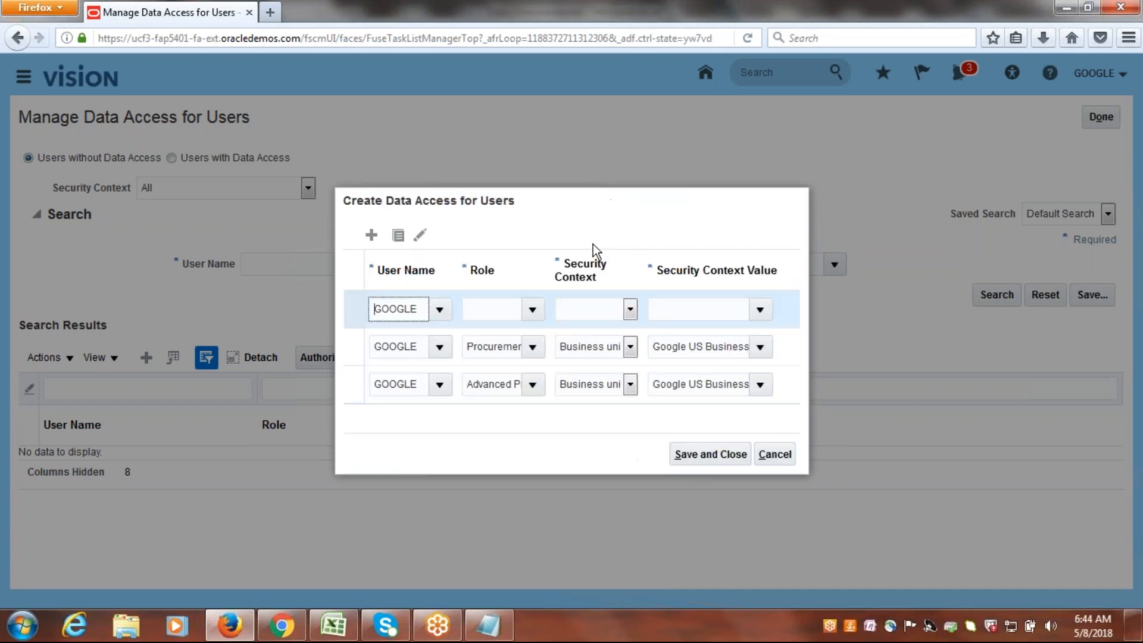
Assign the third row the Procurement Preparer role, with Business unit as security context and Google US Business Unit as its value.
{"action": "left_click", "coordinate": [530, 308]}
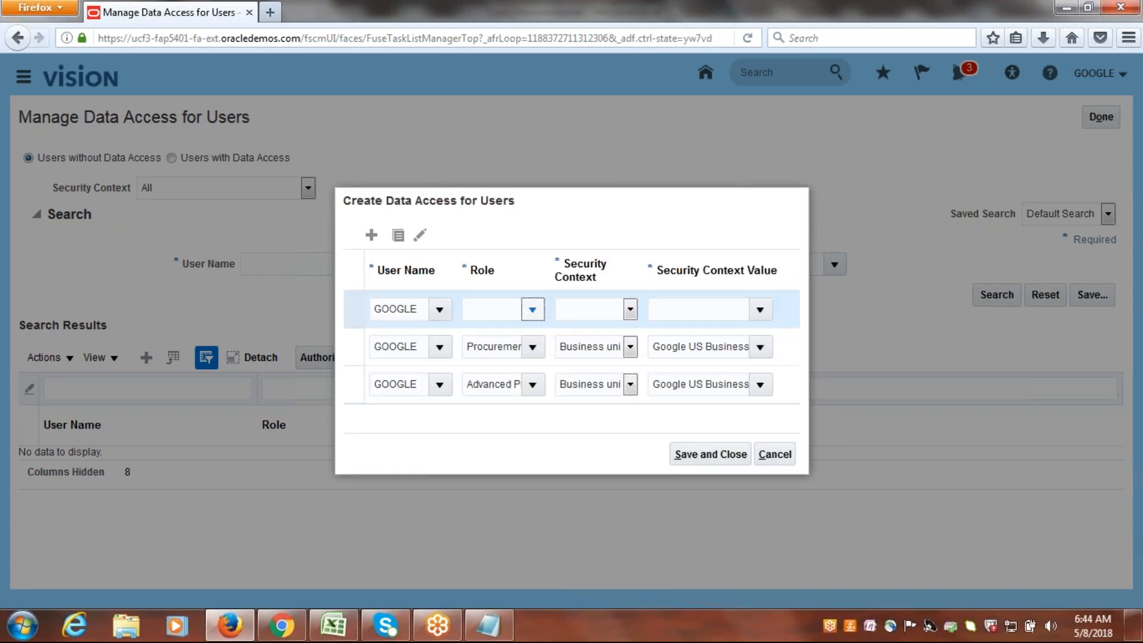
{"action": "left_click_drag", "start_coordinate": [603, 378], "coordinate": [612, 471]}
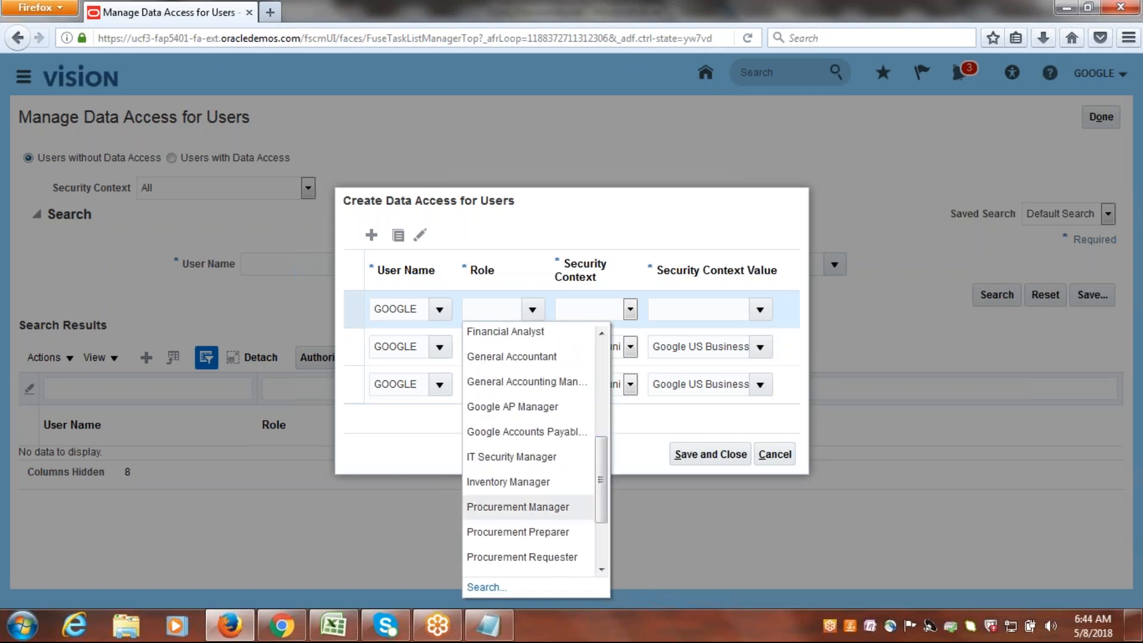
{"action": "left_click", "coordinate": [509, 532]}
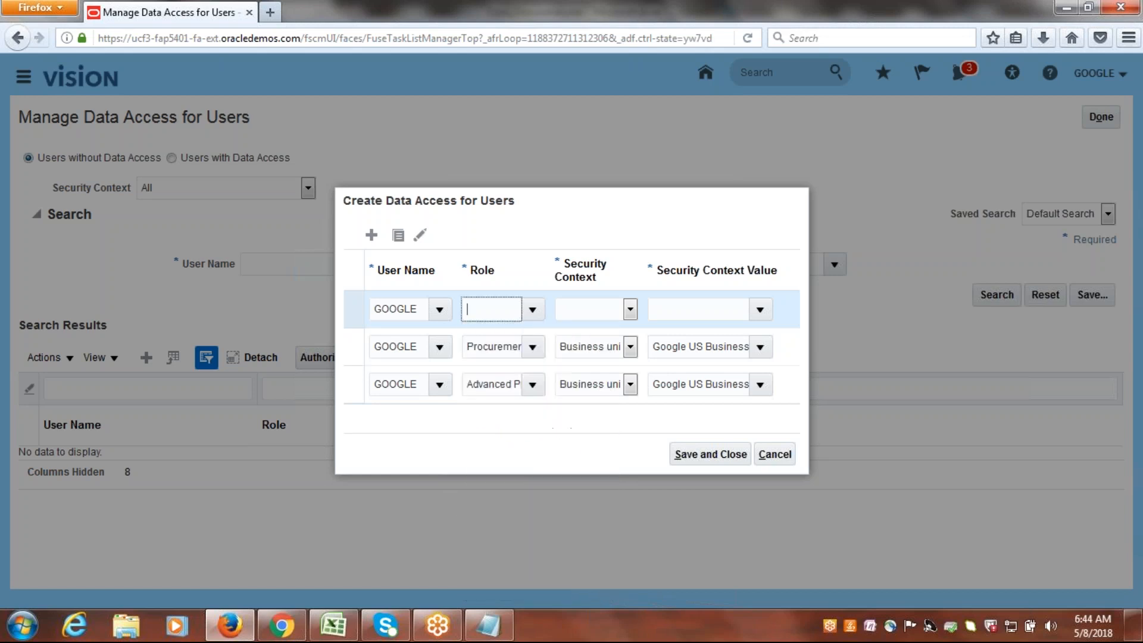
{"action": "left_click", "coordinate": [629, 309]}
{"action": "left_click", "coordinate": [602, 338]}
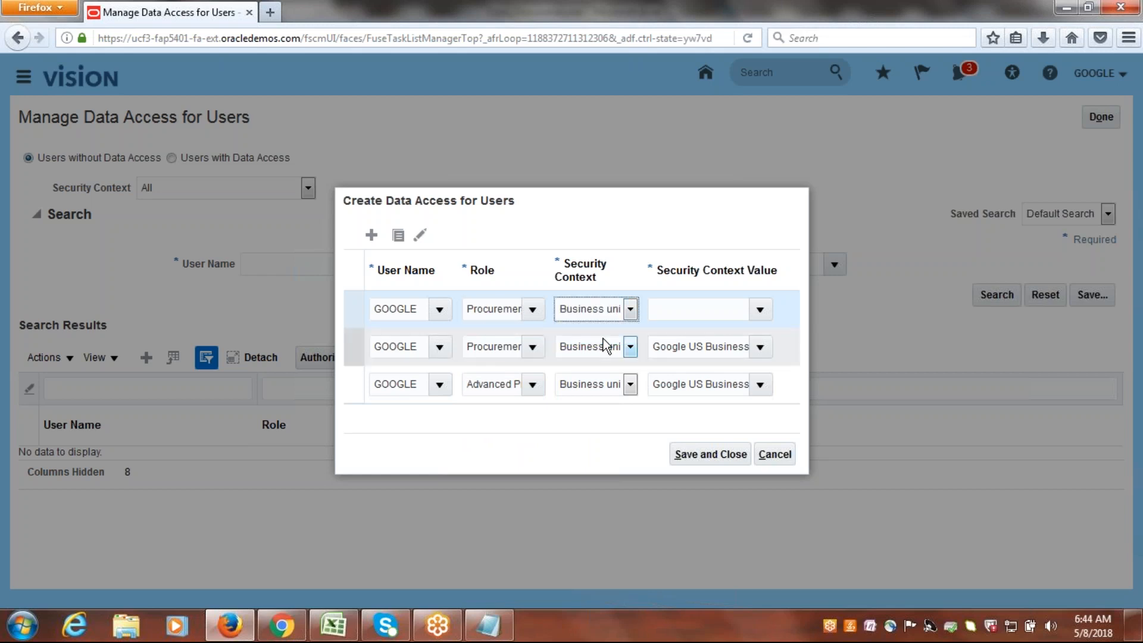
{"action": "left_click", "coordinate": [689, 307]}
{"action": "type", "text": "google"}
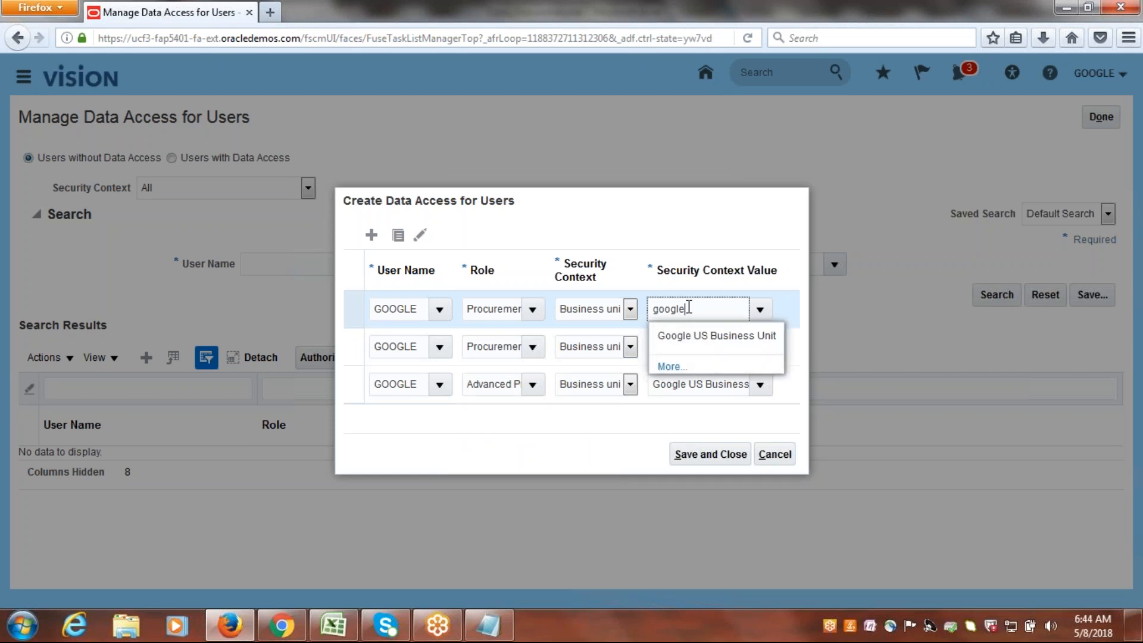
{"action": "left_click", "coordinate": [683, 340]}
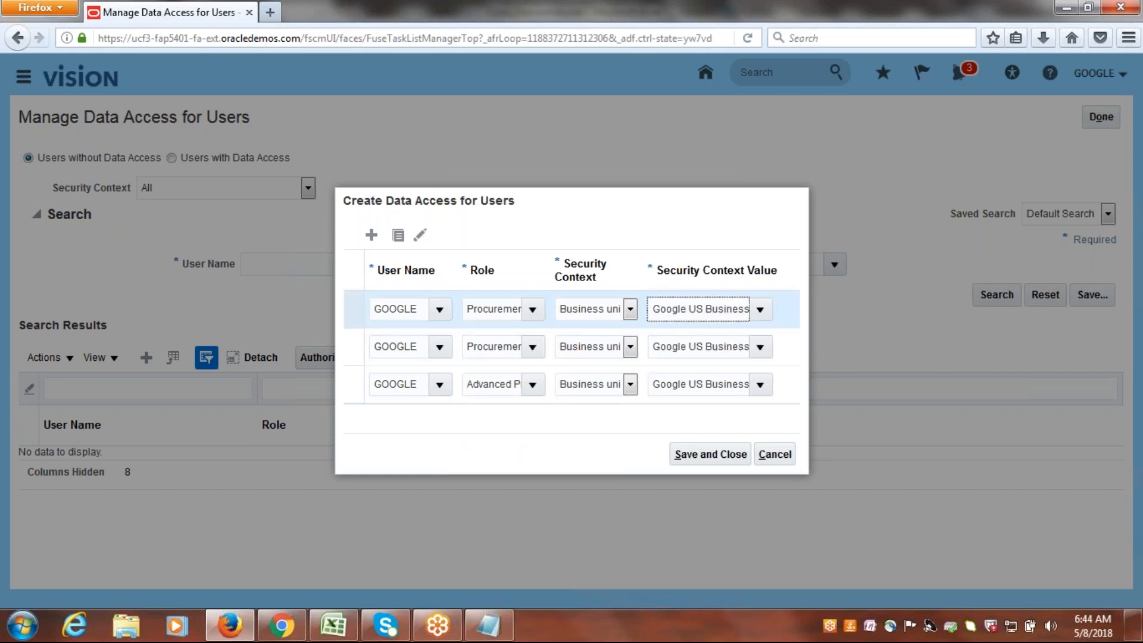
Add a fourth data access row and set its user name to GOOGLE.
{"action": "left_click", "coordinate": [371, 235]}
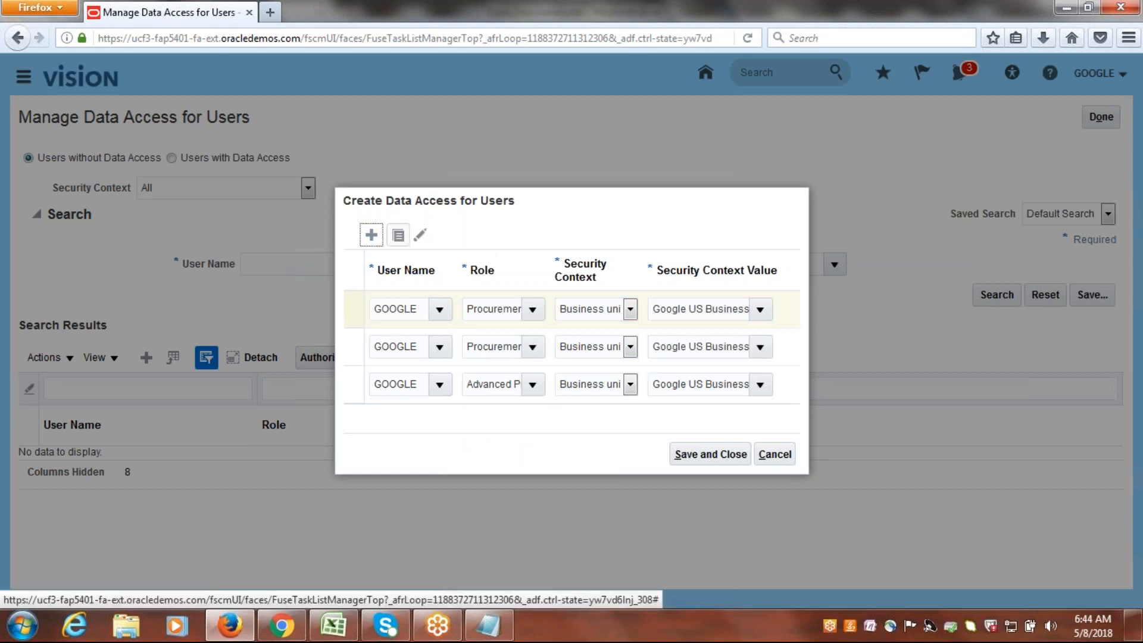
{"action": "left_click", "coordinate": [410, 302]}
{"action": "type", "text": "google"}
{"action": "key", "text": "Tab"}
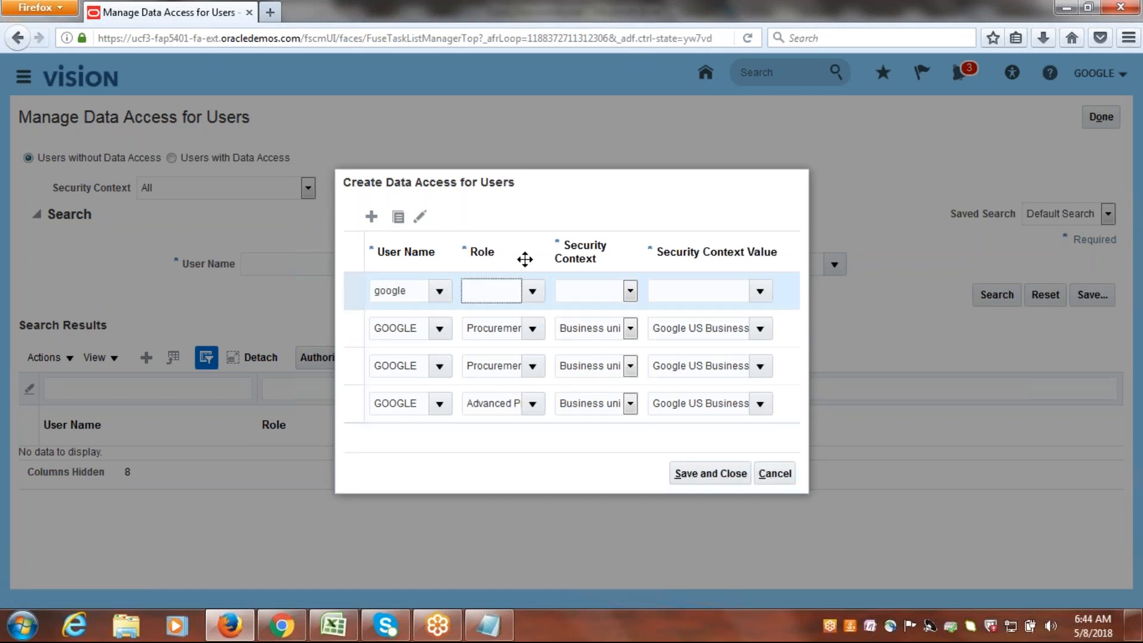
{"action": "left_click", "coordinate": [486, 384]}
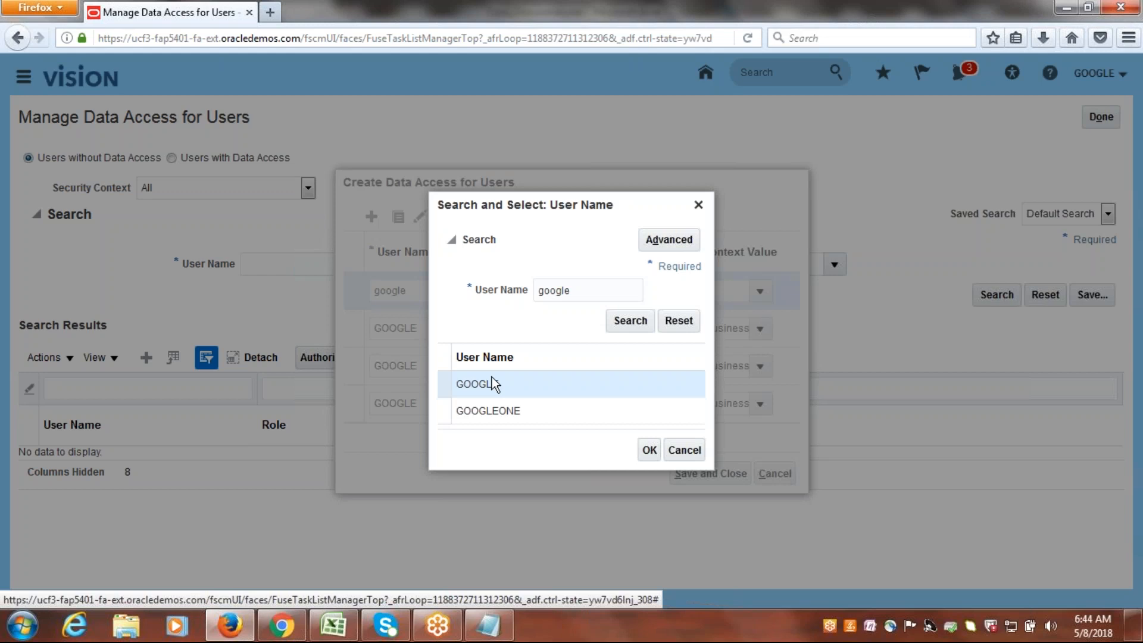
{"action": "left_click", "coordinate": [650, 450]}
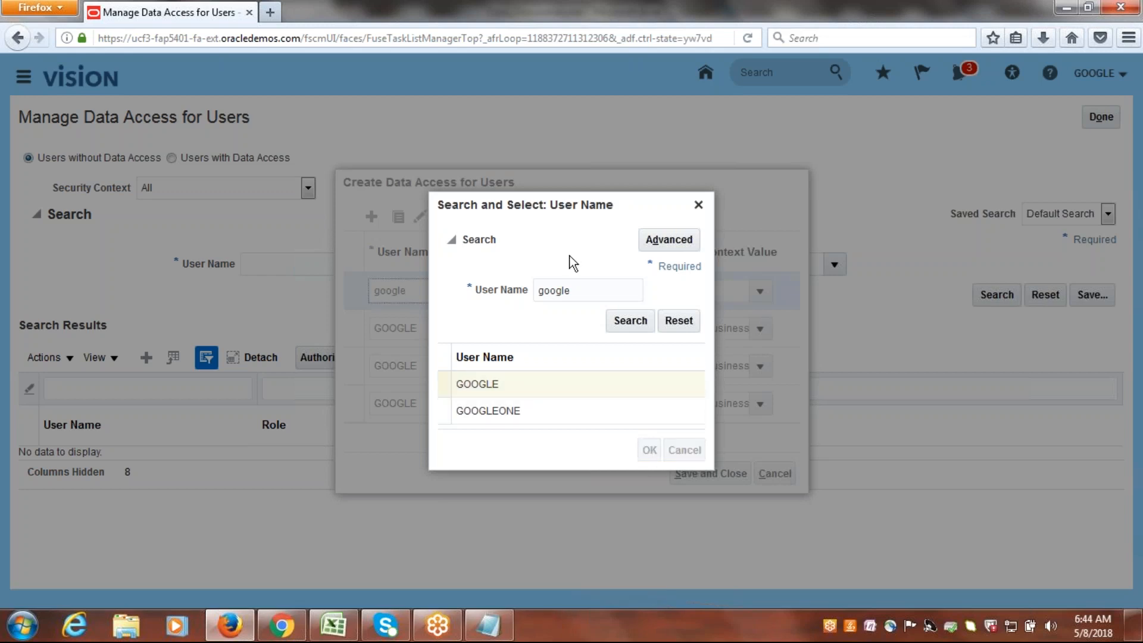
Give the fourth row the Procurement Requester role with Business unit context and Google US Business Unit as value, and save all the entries.
{"action": "left_click", "coordinate": [531, 291]}
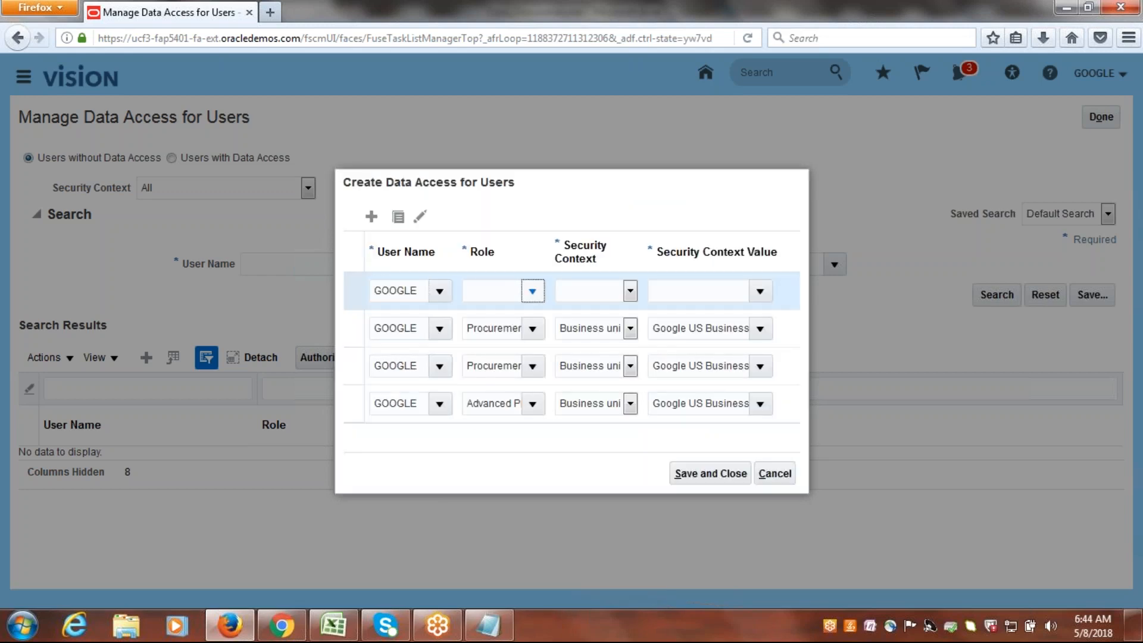
{"action": "left_click_drag", "start_coordinate": [599, 373], "coordinate": [610, 498]}
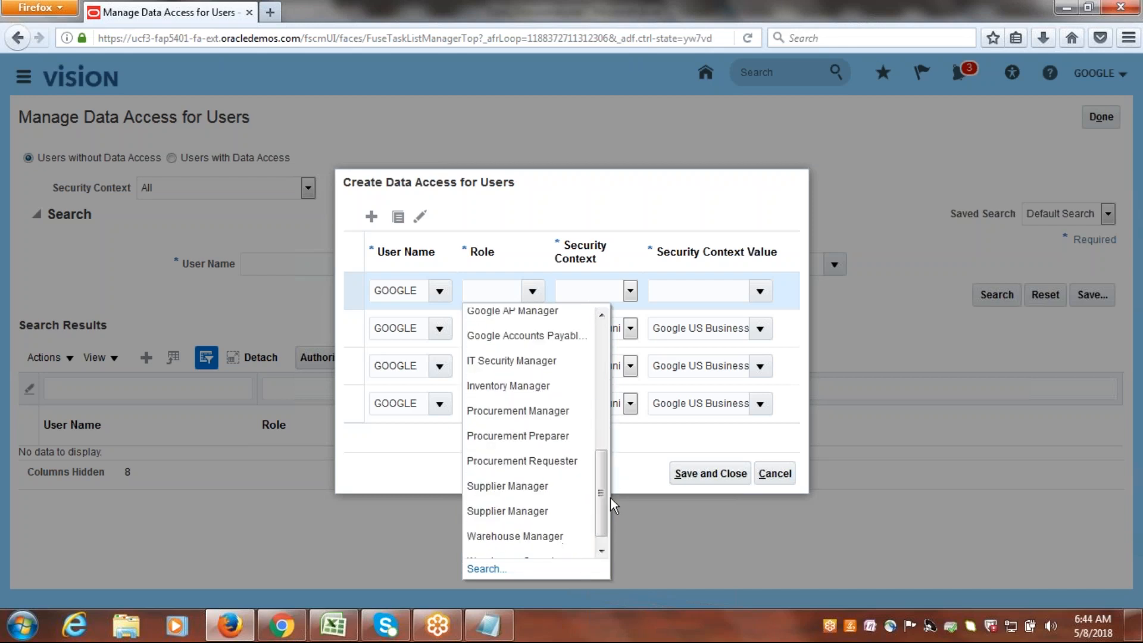
{"action": "left_click", "coordinate": [532, 460]}
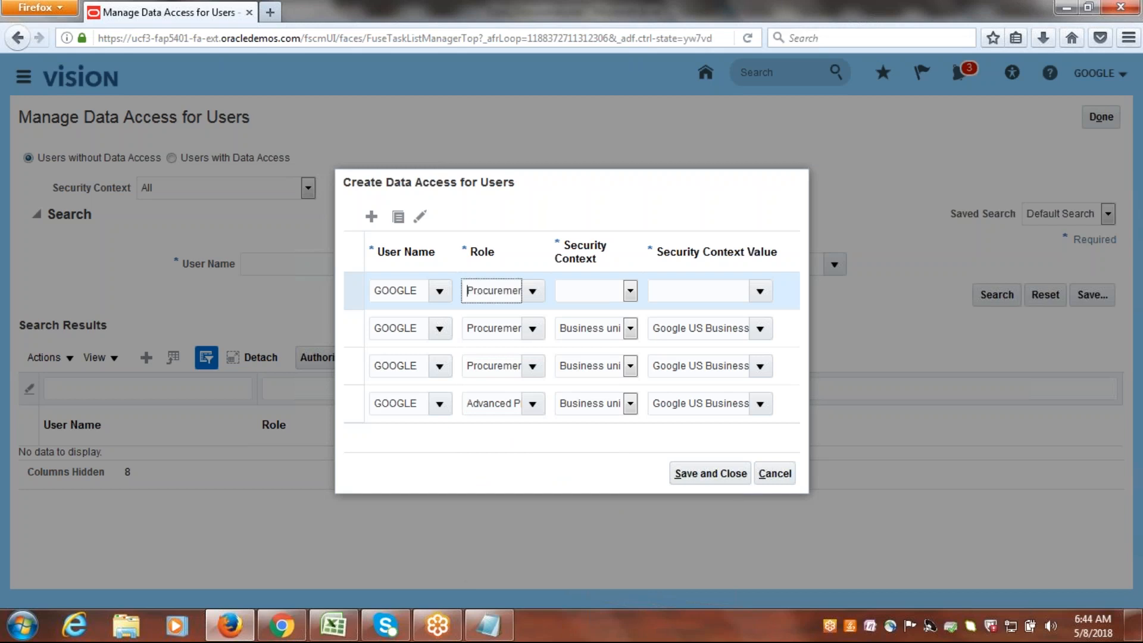
{"action": "left_click", "coordinate": [629, 291]}
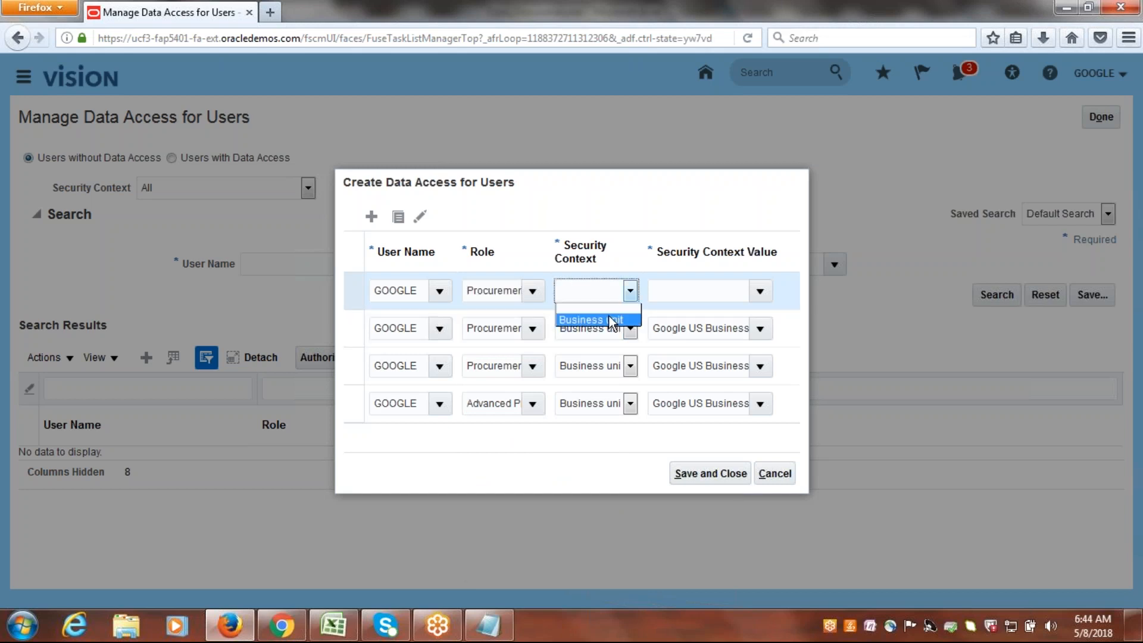
{"action": "left_click", "coordinate": [612, 322]}
{"action": "left_click", "coordinate": [700, 293]}
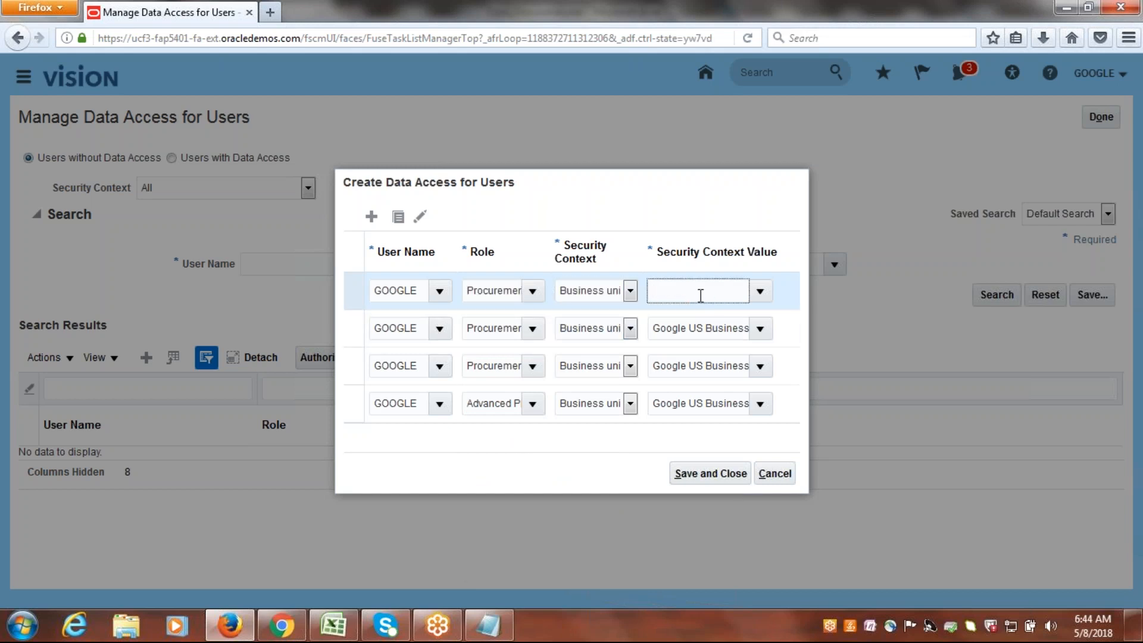
{"action": "type", "text": "Google"}
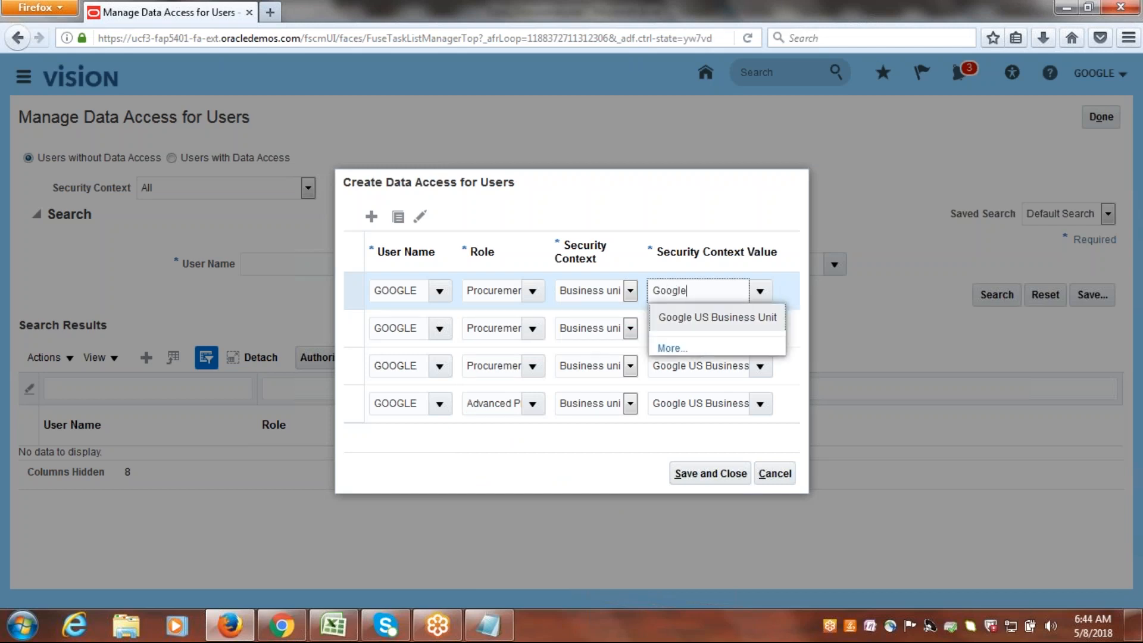
{"action": "left_click", "coordinate": [705, 317]}
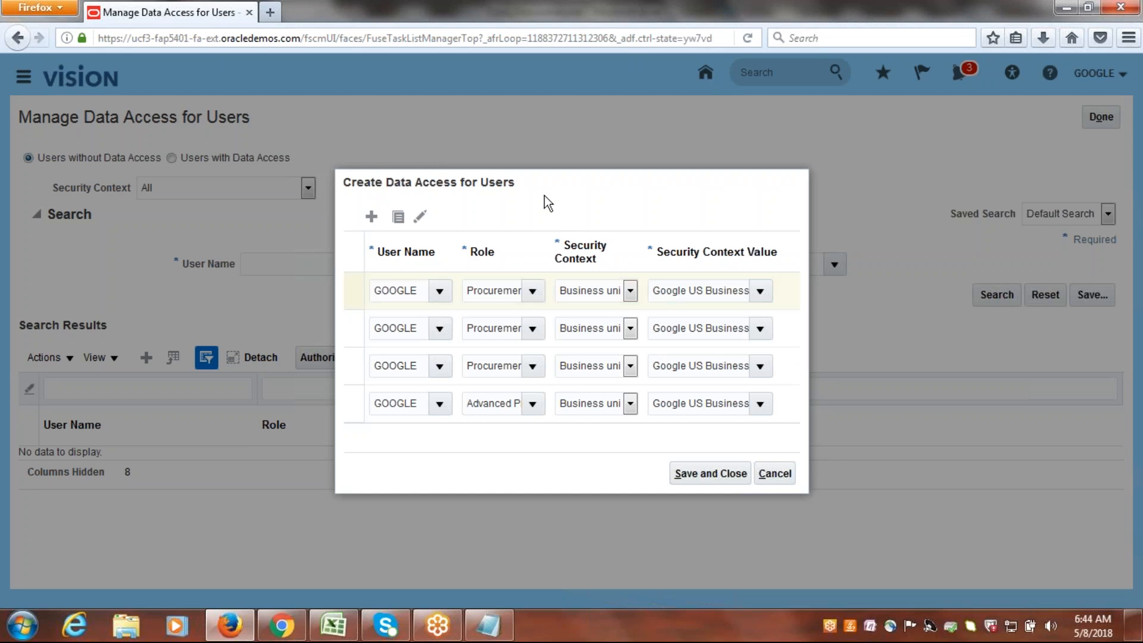
{"action": "left_click", "coordinate": [709, 475]}
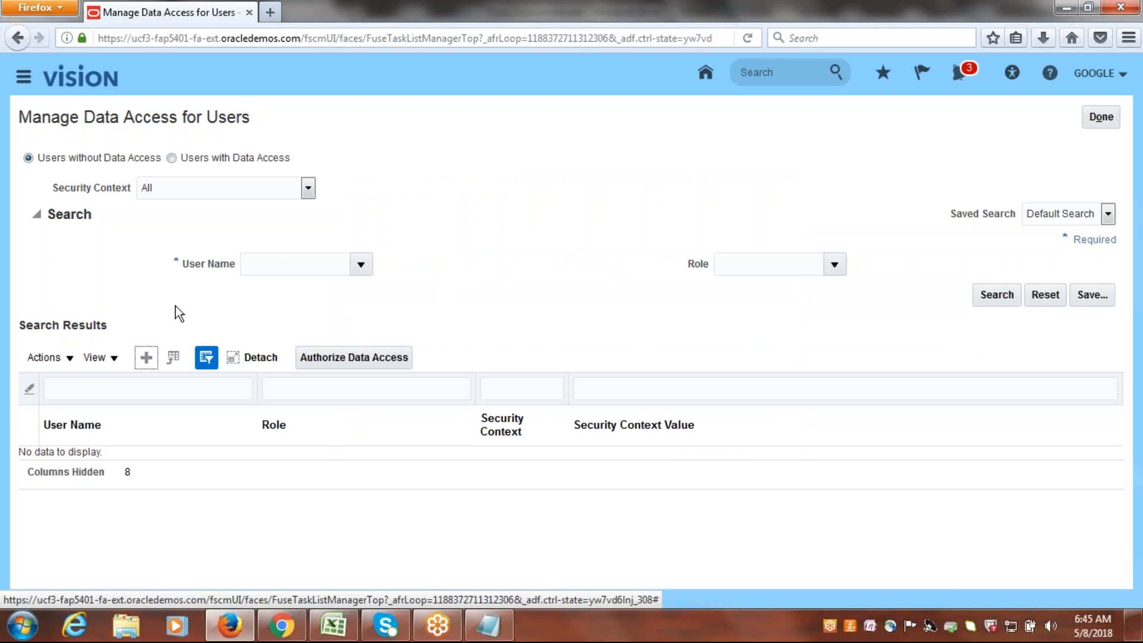
Start another set of data access entries and set the first row's user name to GOOGLE.
{"action": "left_click", "coordinate": [146, 357]}
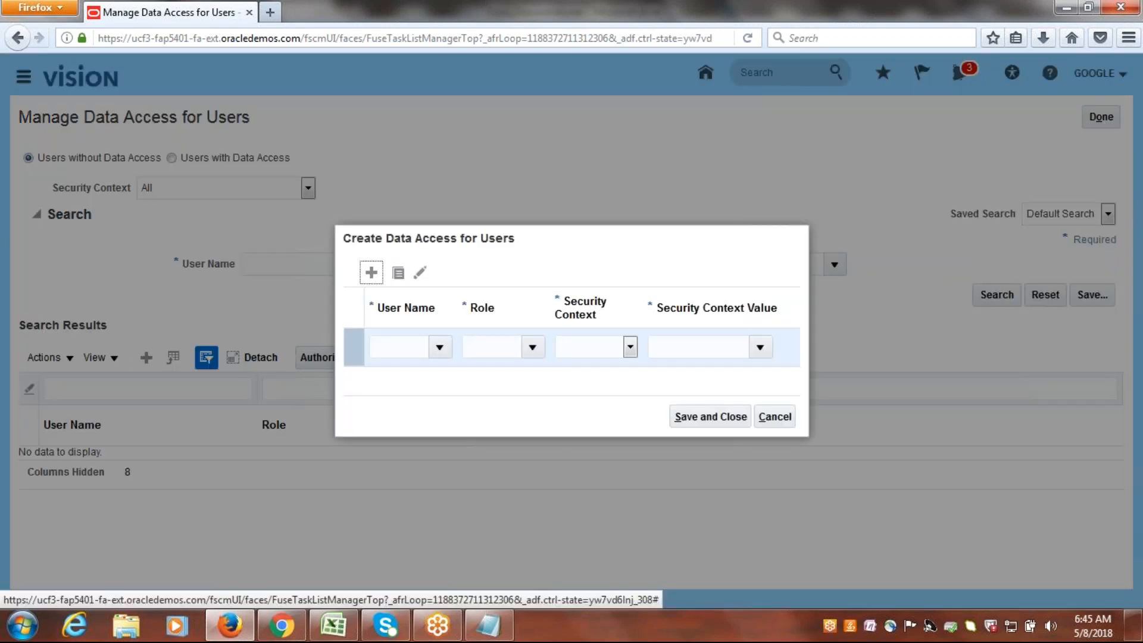
{"action": "left_click", "coordinate": [392, 346]}
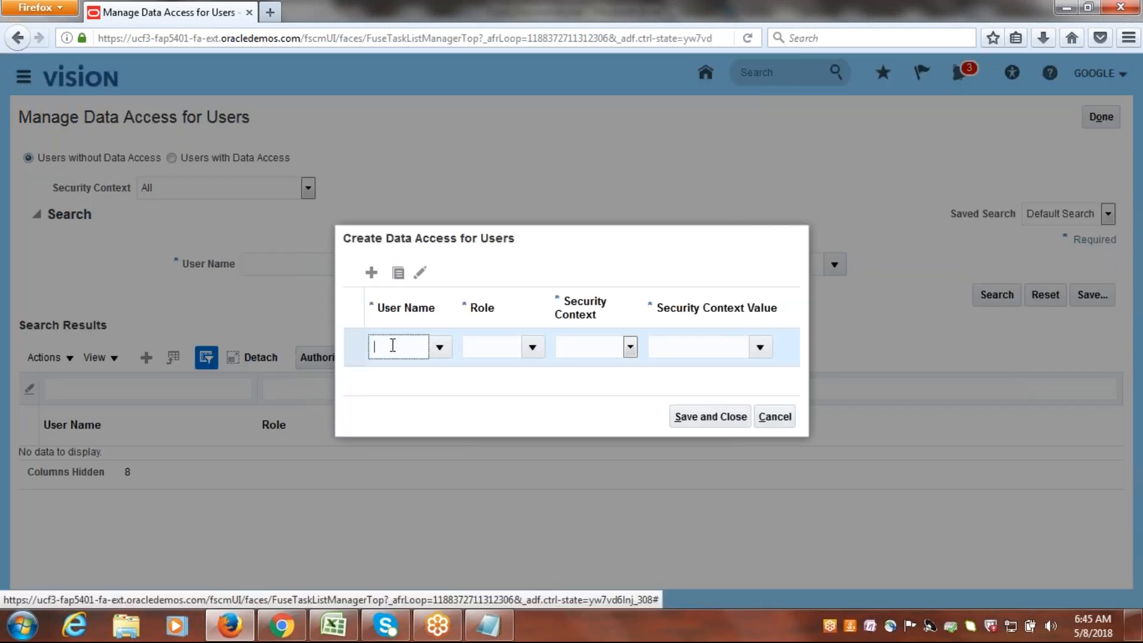
{"action": "type", "text": "google"}
{"action": "key", "text": "Tab"}
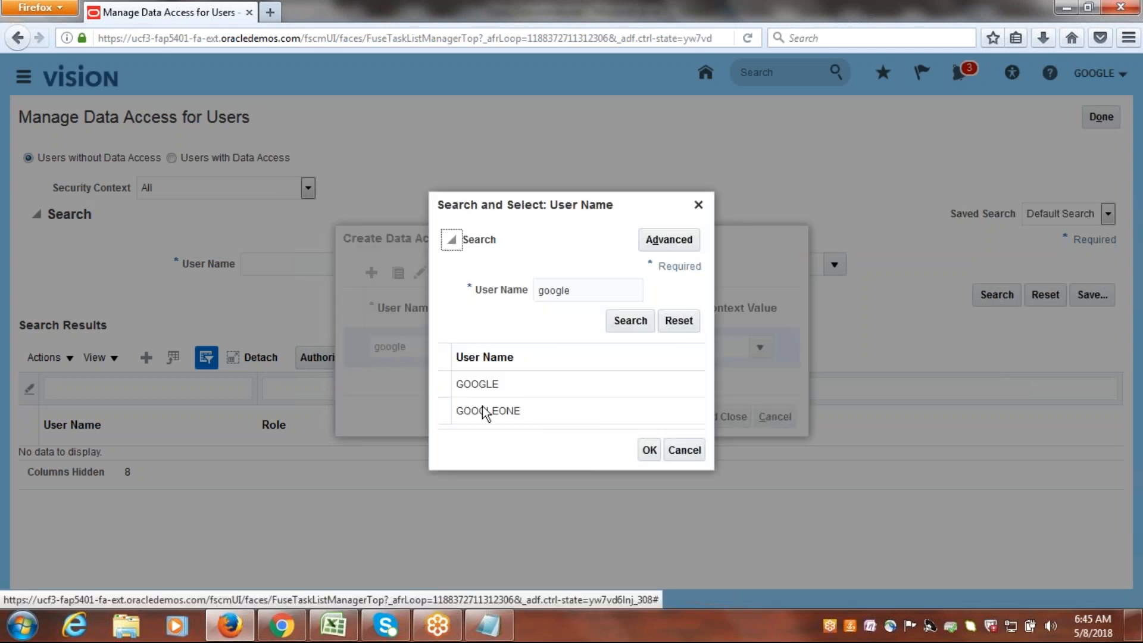
{"action": "left_click", "coordinate": [474, 384]}
{"action": "left_click", "coordinate": [649, 450]}
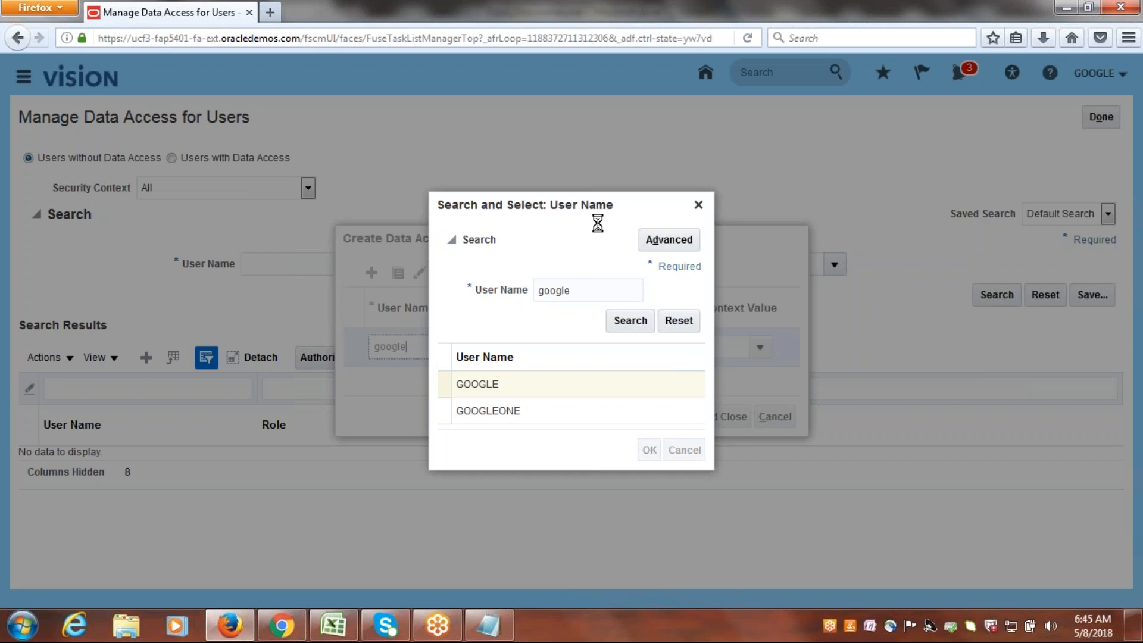
Assign the row the Inventory Manager role with Inventory organization as security context, and begin entering the security context value.
{"action": "left_click", "coordinate": [533, 347]}
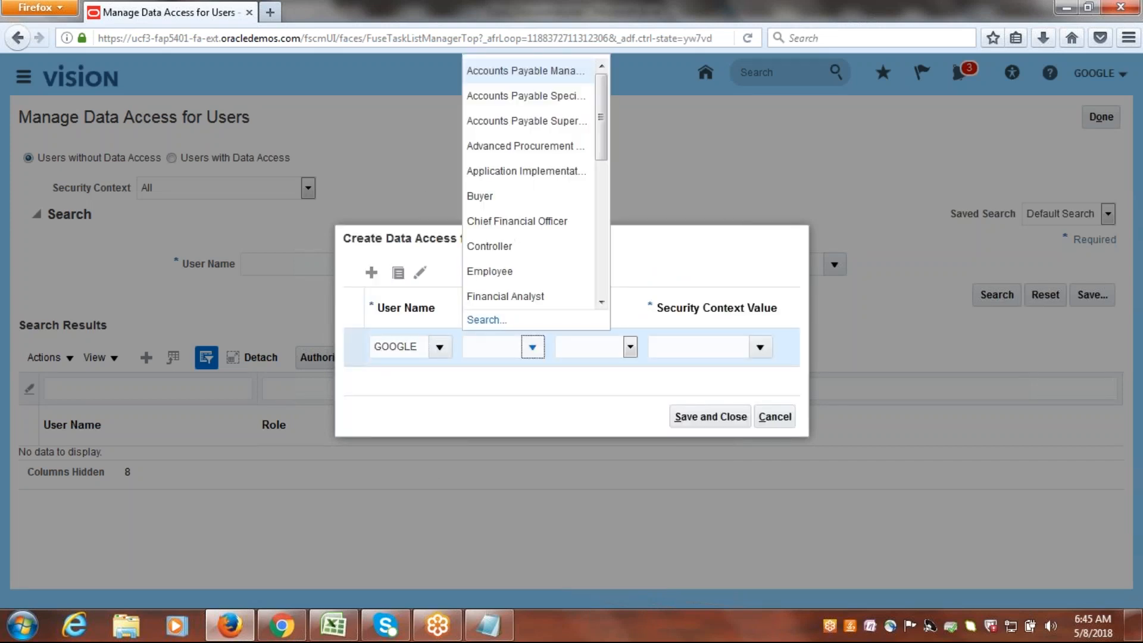
{"action": "scroll", "coordinate": [604, 179], "scroll_direction": "down", "scroll_amount": 1}
{"action": "scroll", "coordinate": [608, 214], "scroll_direction": "down", "scroll_amount": 2}
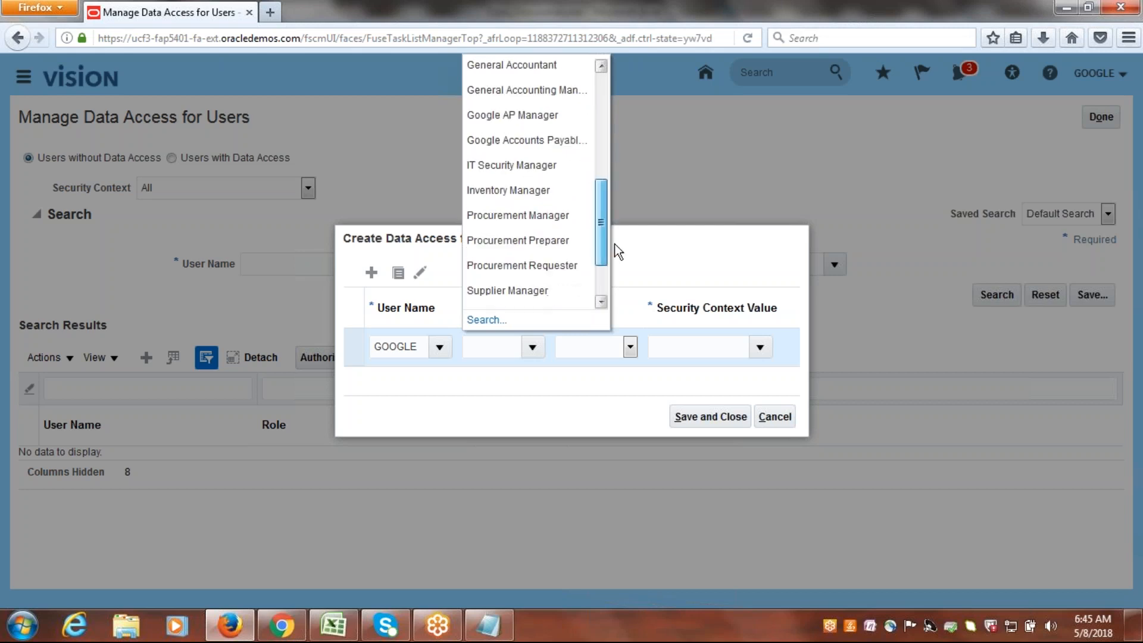
{"action": "left_click", "coordinate": [507, 190]}
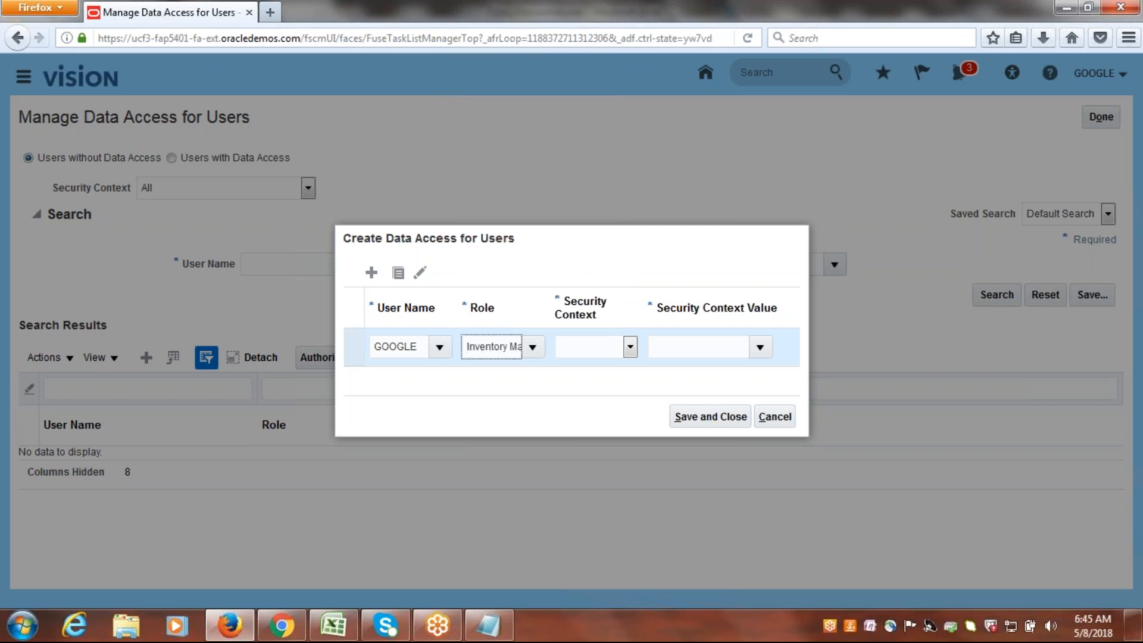
{"action": "left_click", "coordinate": [629, 347]}
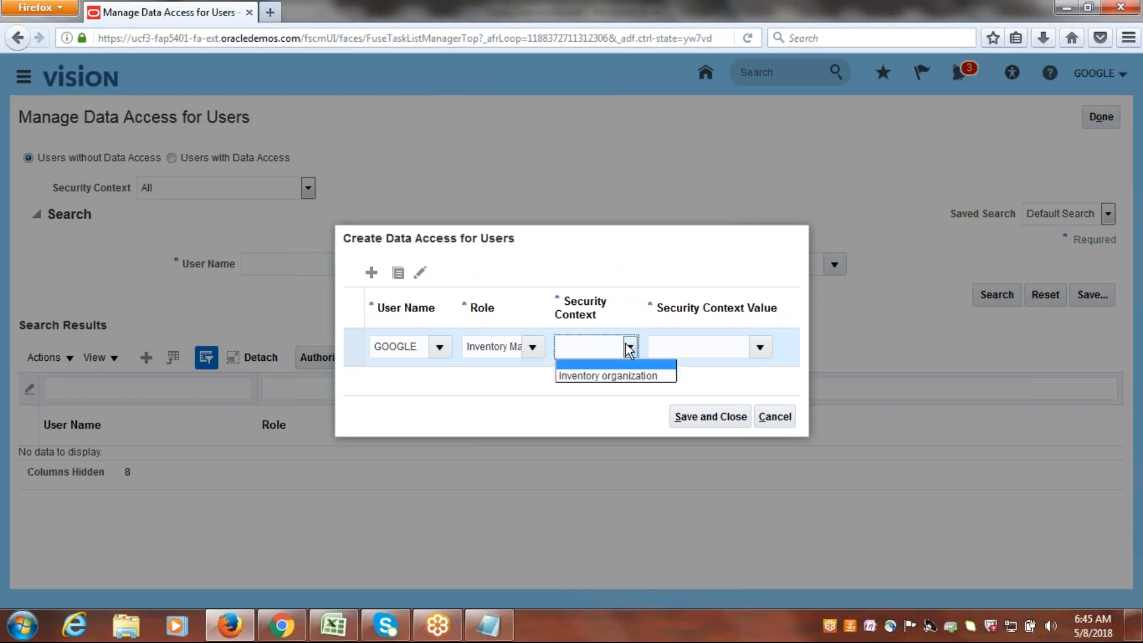
{"action": "left_click", "coordinate": [607, 373]}
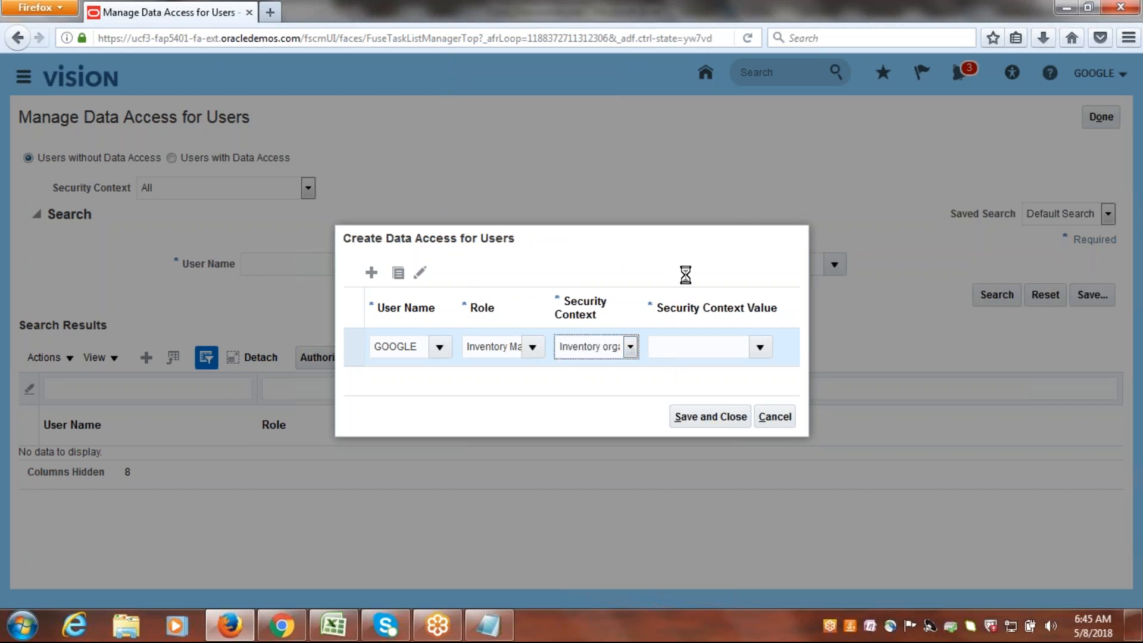
{"action": "left_click", "coordinate": [676, 343]}
{"action": "type", "text": "G"}
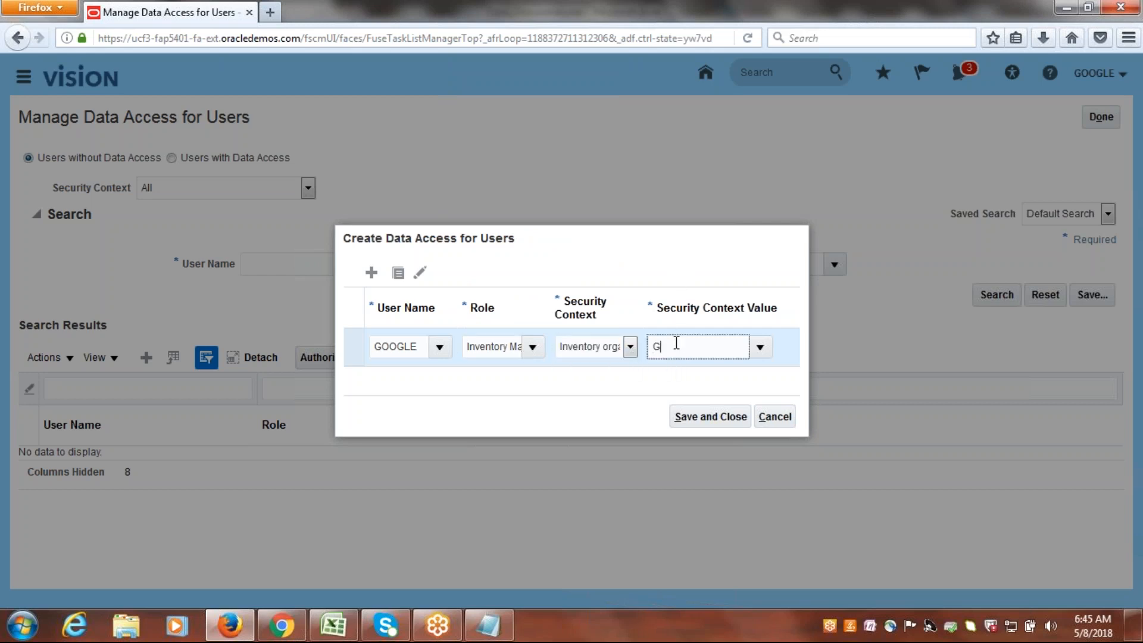
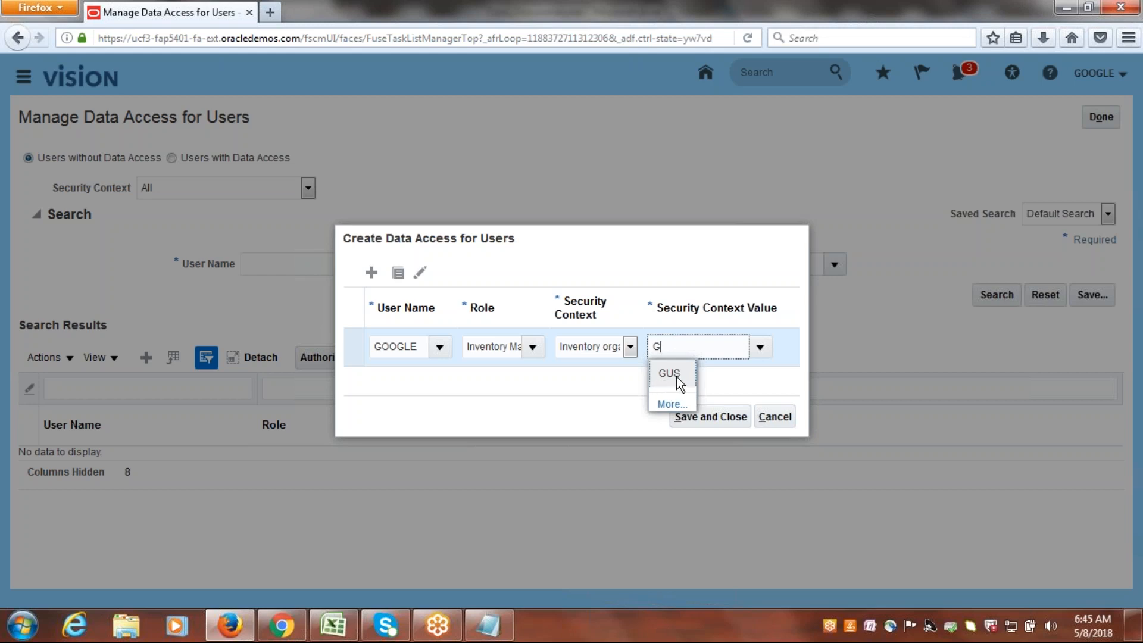
Set the Inventory Manager row's security context value to GUS and add a second row with user name GOOGLE.
{"action": "left_click", "coordinate": [676, 376]}
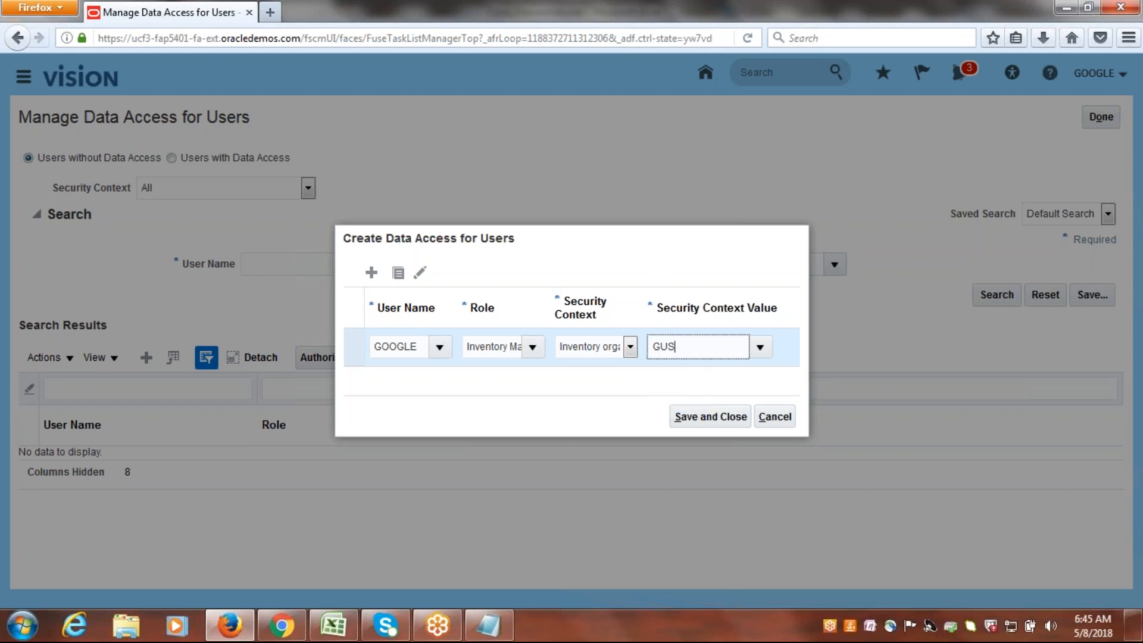
{"action": "left_click", "coordinate": [371, 272]}
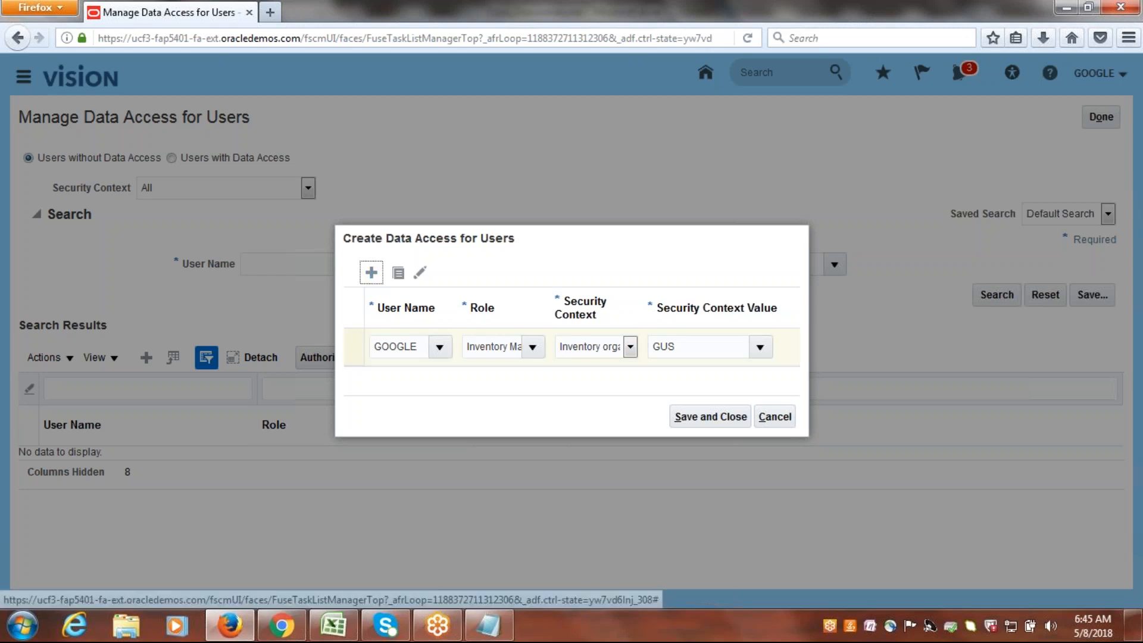
{"action": "left_click", "coordinate": [412, 332]}
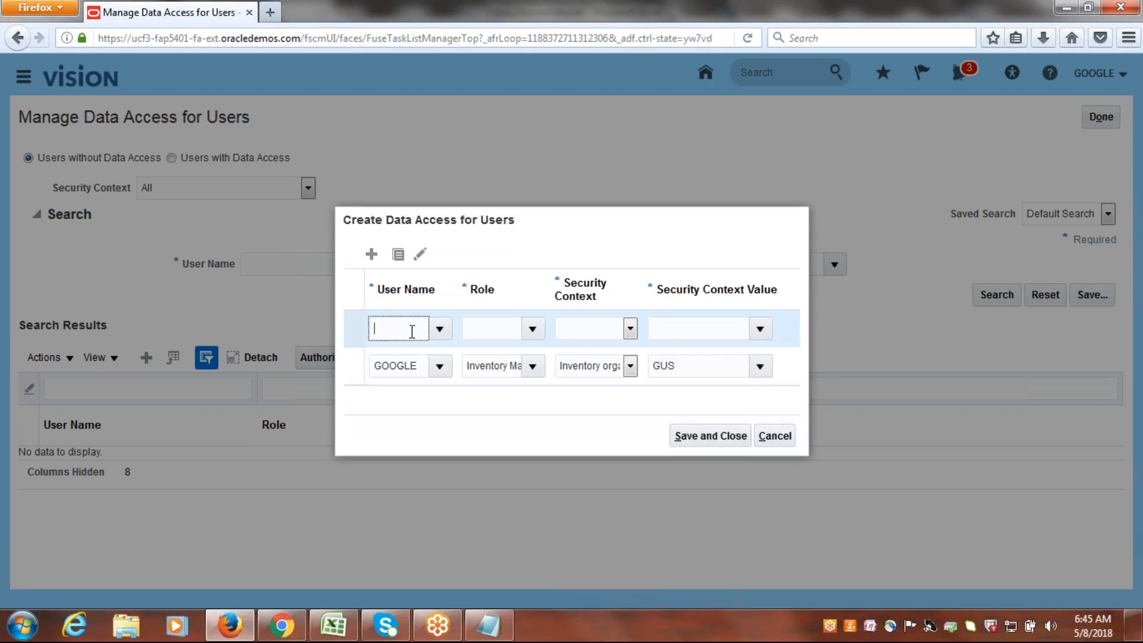
{"action": "type", "text": "GOOGLE"}
{"action": "key", "text": "Tab"}
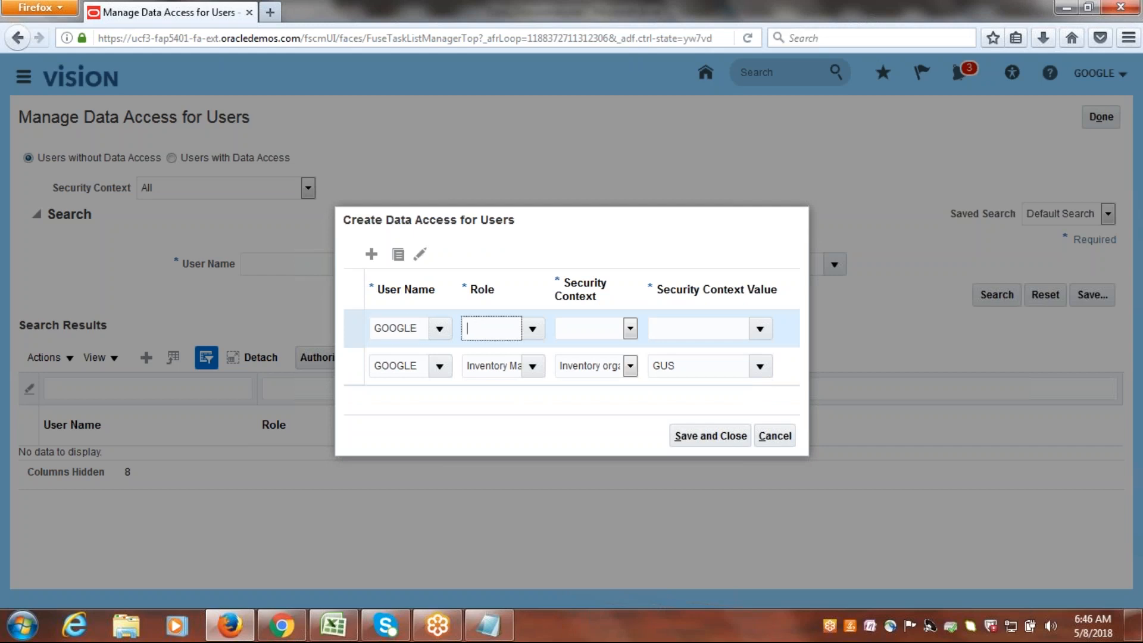
{"action": "left_click", "coordinate": [488, 391]}
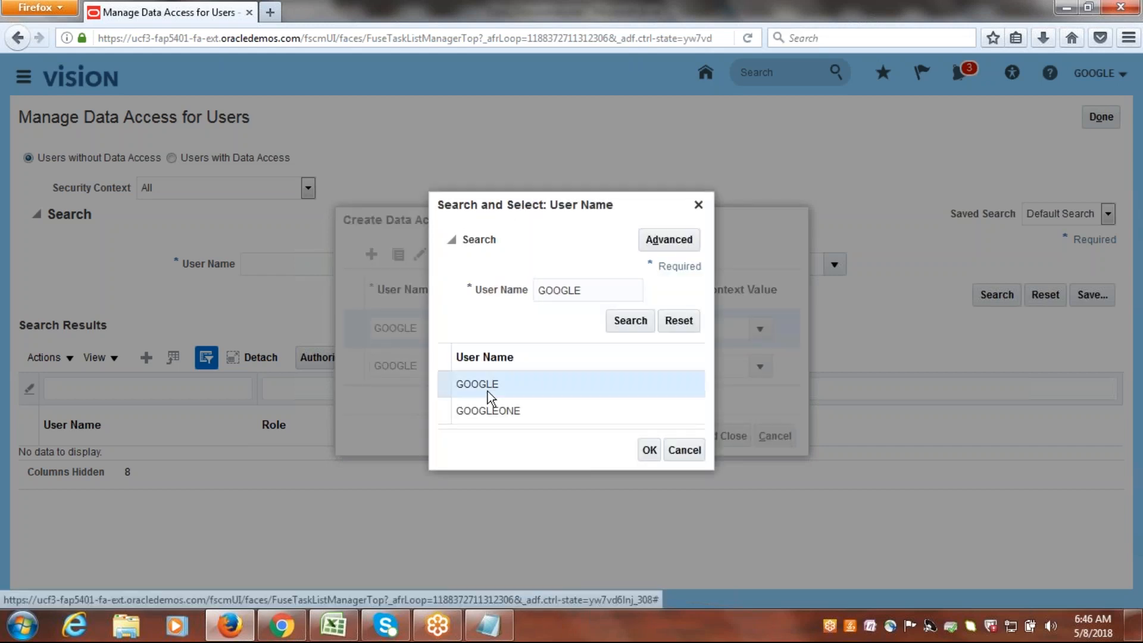
{"action": "left_click", "coordinate": [649, 450]}
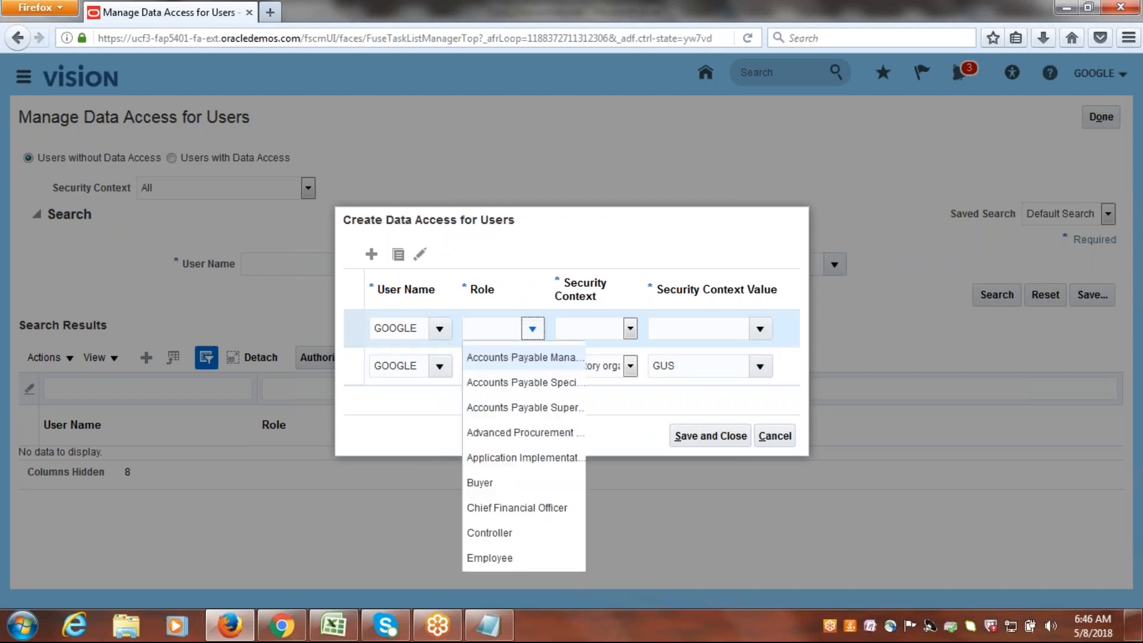
Give the second row the Warehouse Manager role with Inventory organization as security context and GUS as value.
{"action": "left_click_drag", "start_coordinate": [604, 395], "coordinate": [600, 529]}
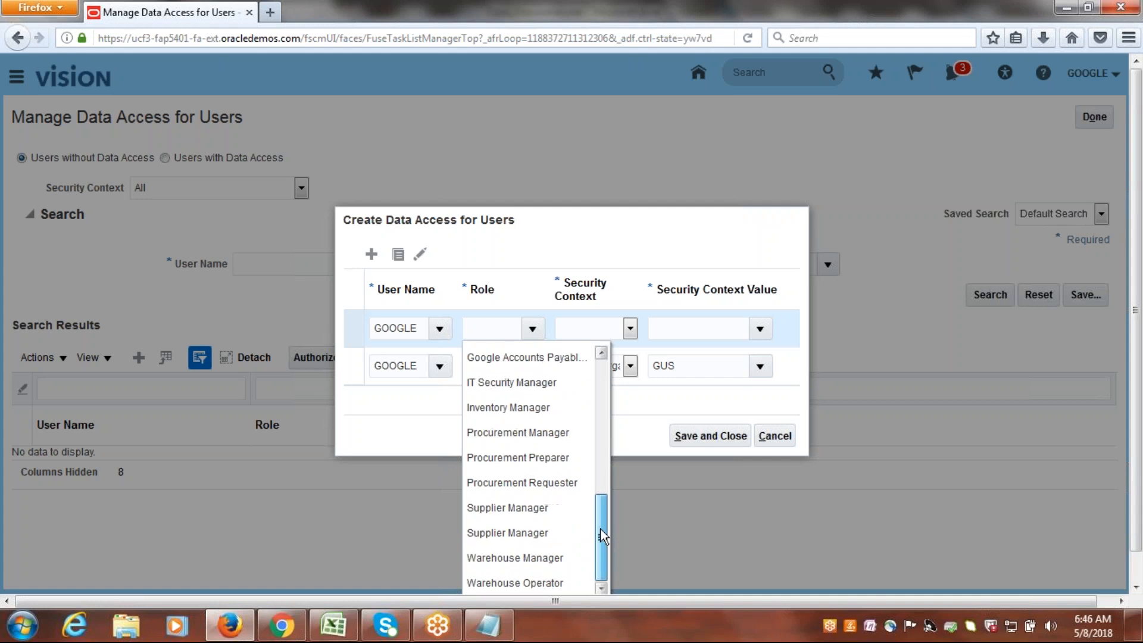
{"action": "left_click", "coordinate": [515, 557]}
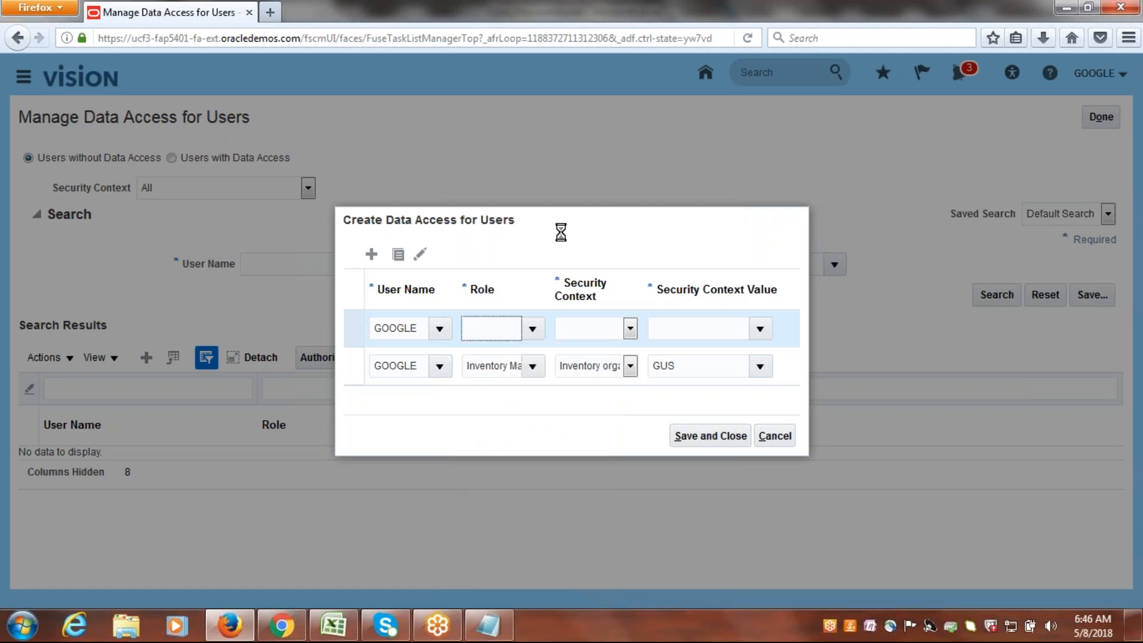
{"action": "left_click", "coordinate": [630, 329]}
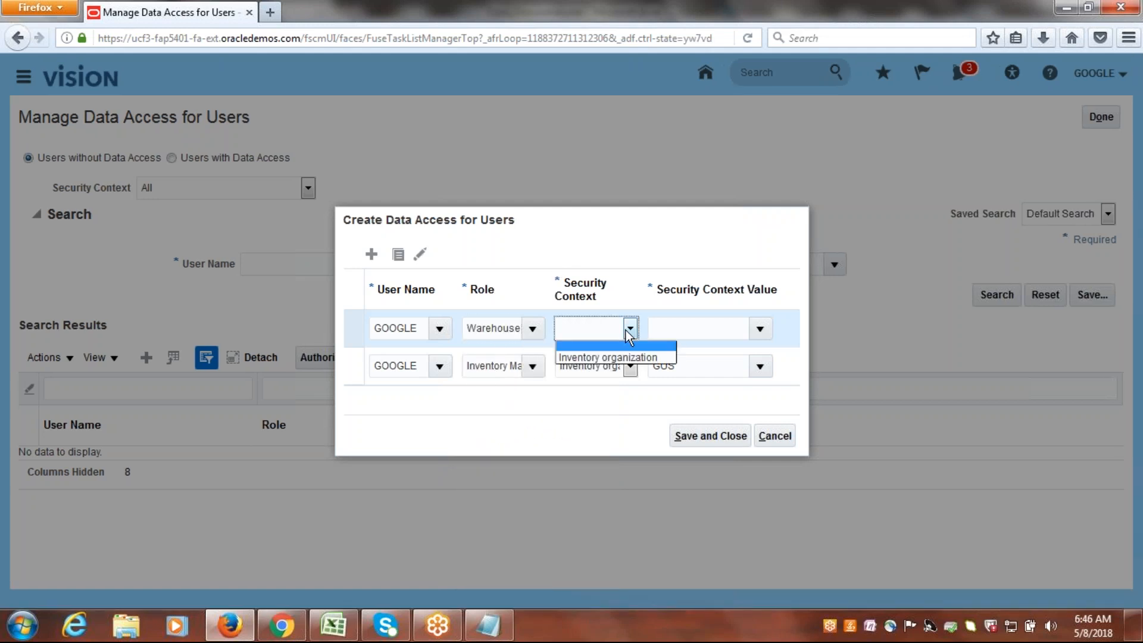
{"action": "left_click", "coordinate": [595, 355]}
{"action": "left_click", "coordinate": [702, 331]}
{"action": "type", "text": "G"}
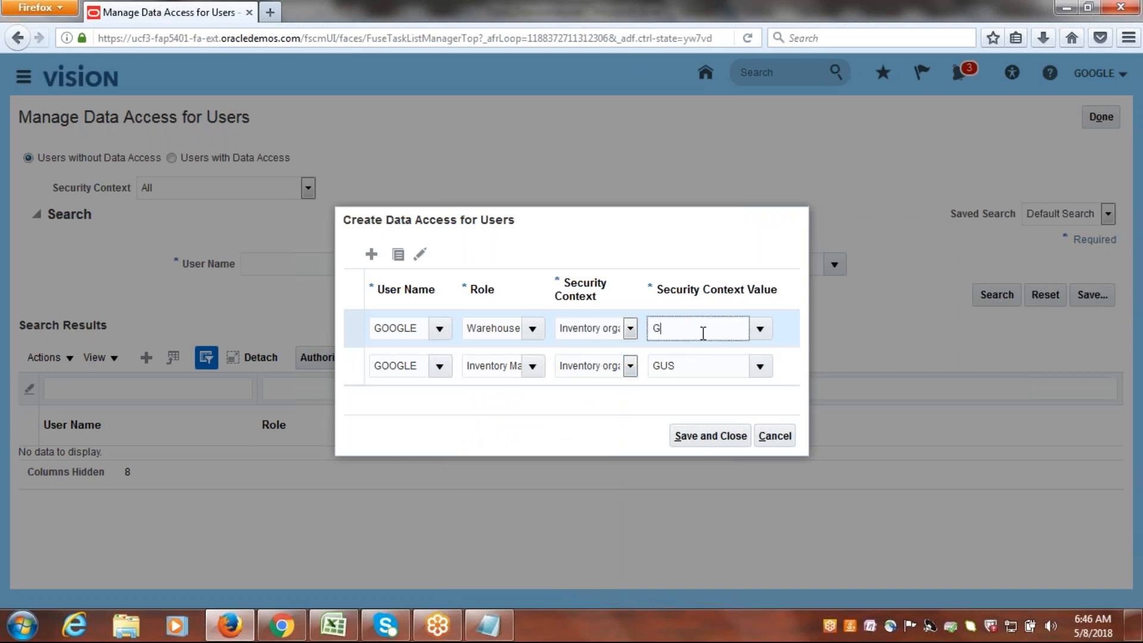
{"action": "key", "text": "Tab"}
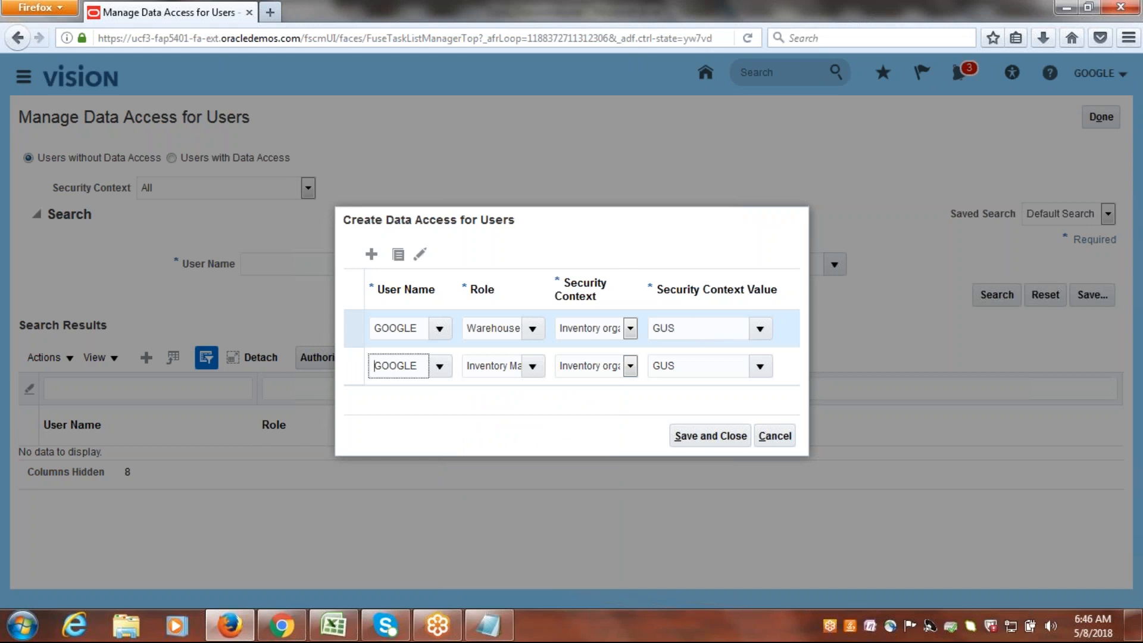
Add a third data access row and set its user name to GOOGLE.
{"action": "left_click", "coordinate": [371, 254]}
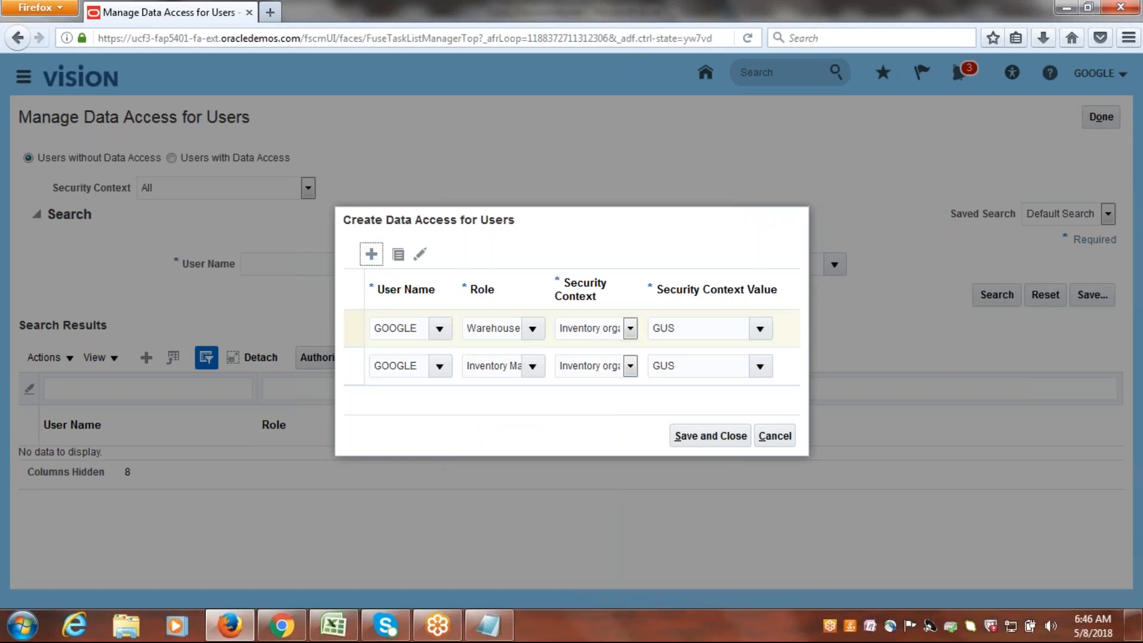
{"action": "type", "text": "GOOGLE"}
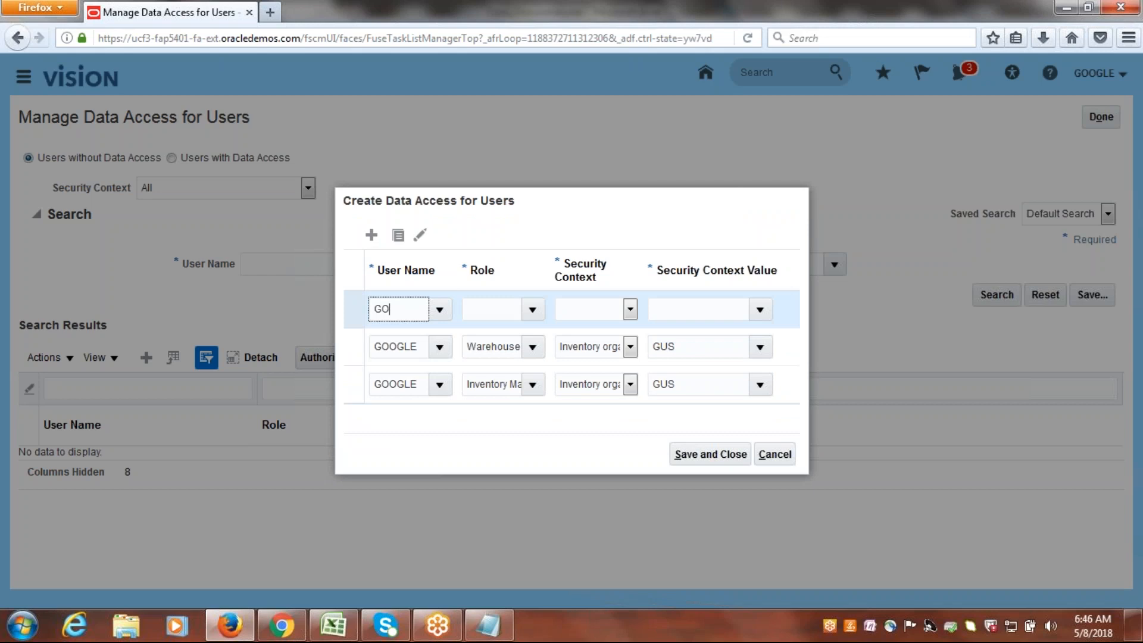
{"action": "key", "text": "Tab"}
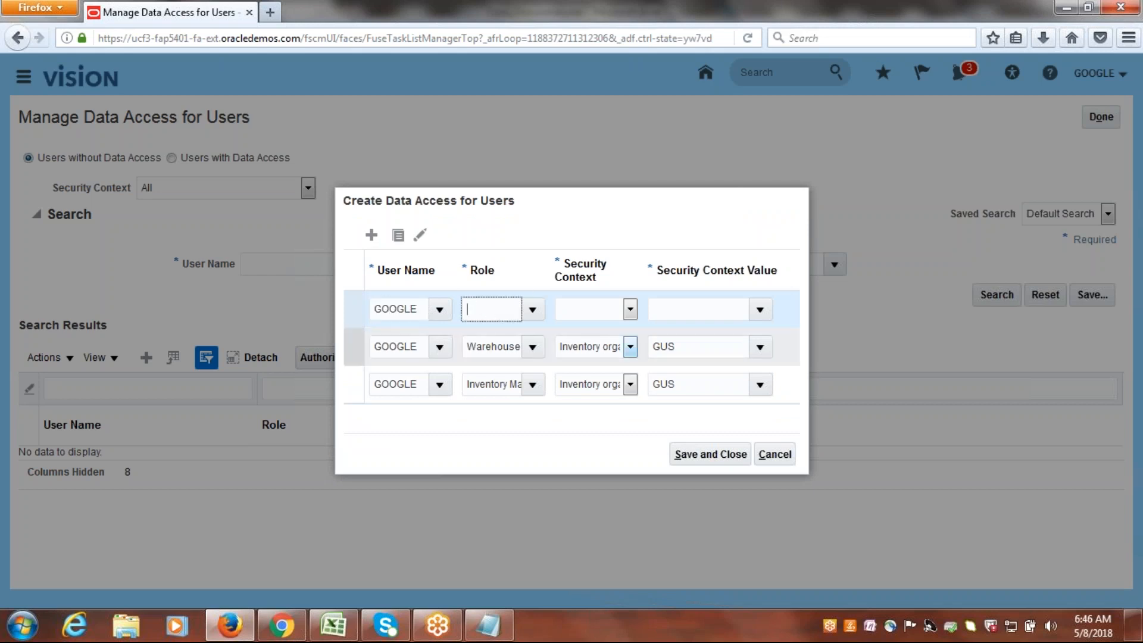
{"action": "left_click", "coordinate": [519, 381]}
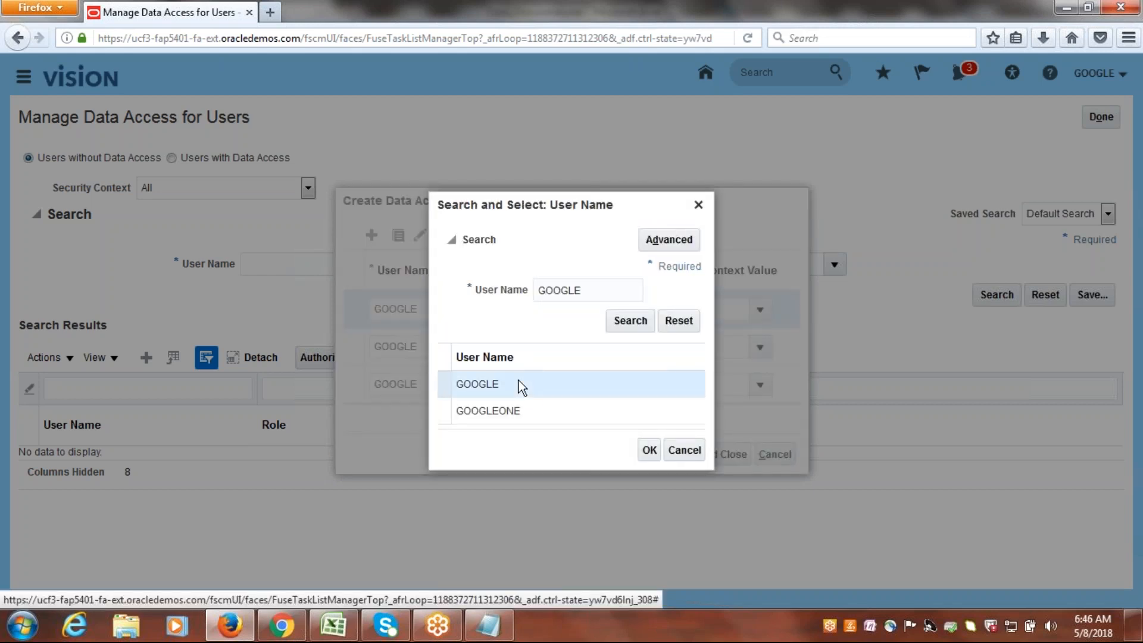
{"action": "left_click", "coordinate": [648, 450]}
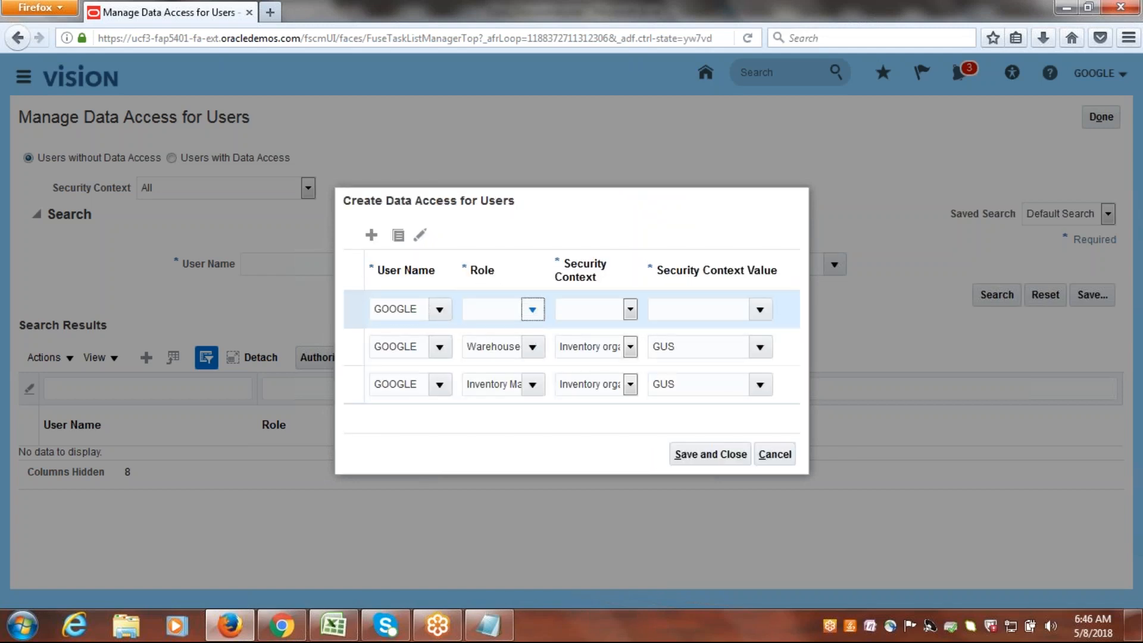
Give the third row the Warehouse Operator role with Inventory organization context and GUS as value, and save all the entries.
{"action": "left_click", "coordinate": [532, 309]}
{"action": "left_click_drag", "start_coordinate": [600, 372], "coordinate": [613, 512]}
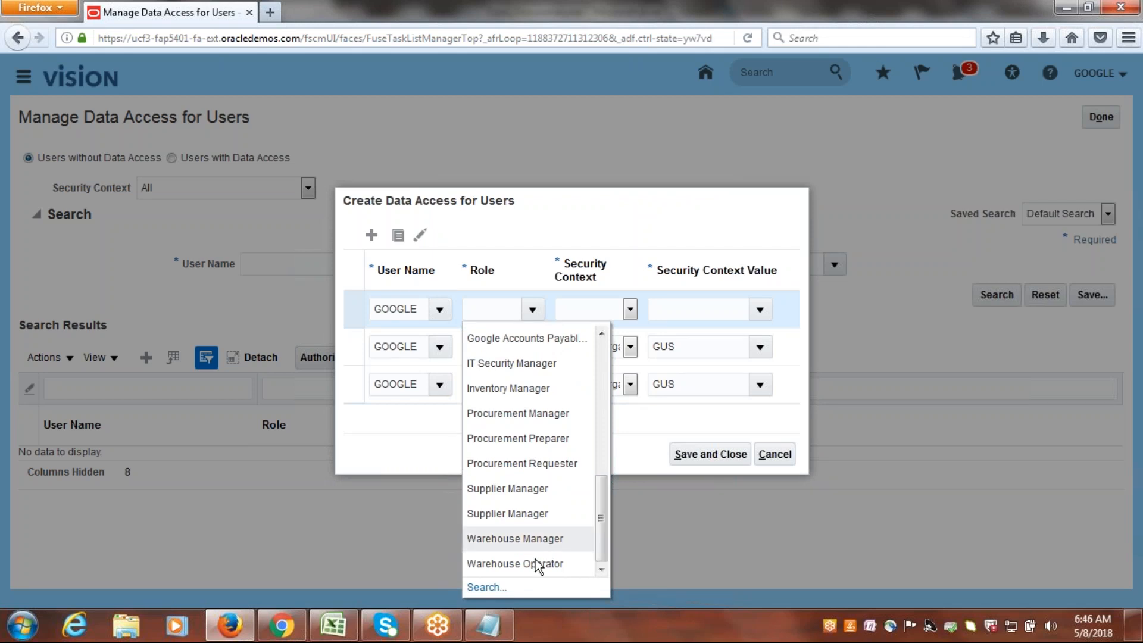
{"action": "left_click", "coordinate": [515, 563]}
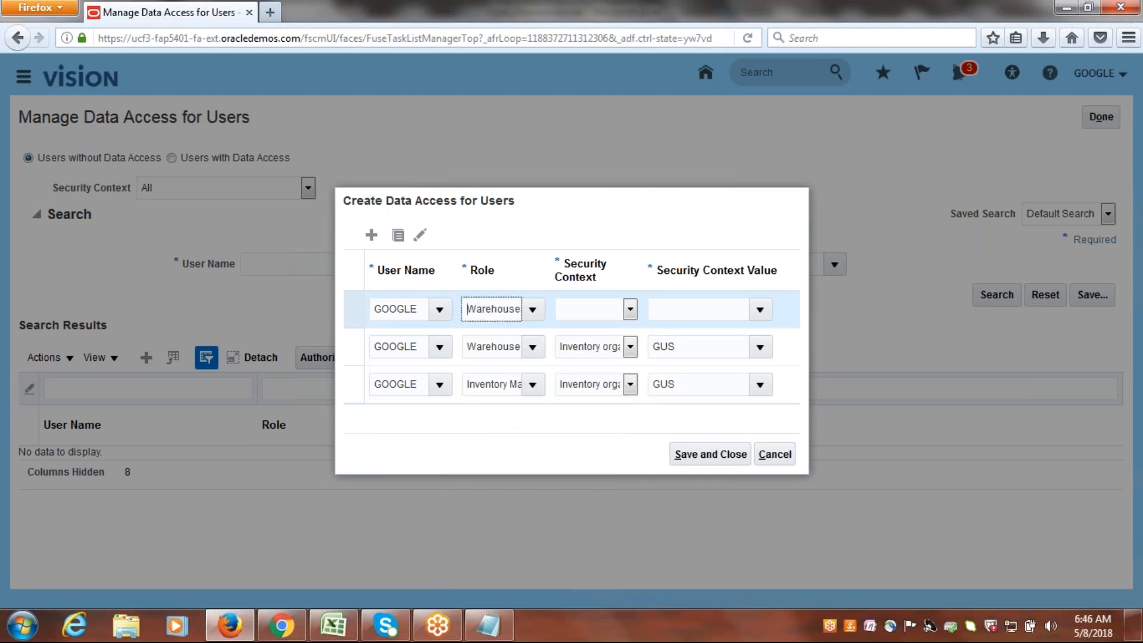
{"action": "left_click", "coordinate": [629, 309]}
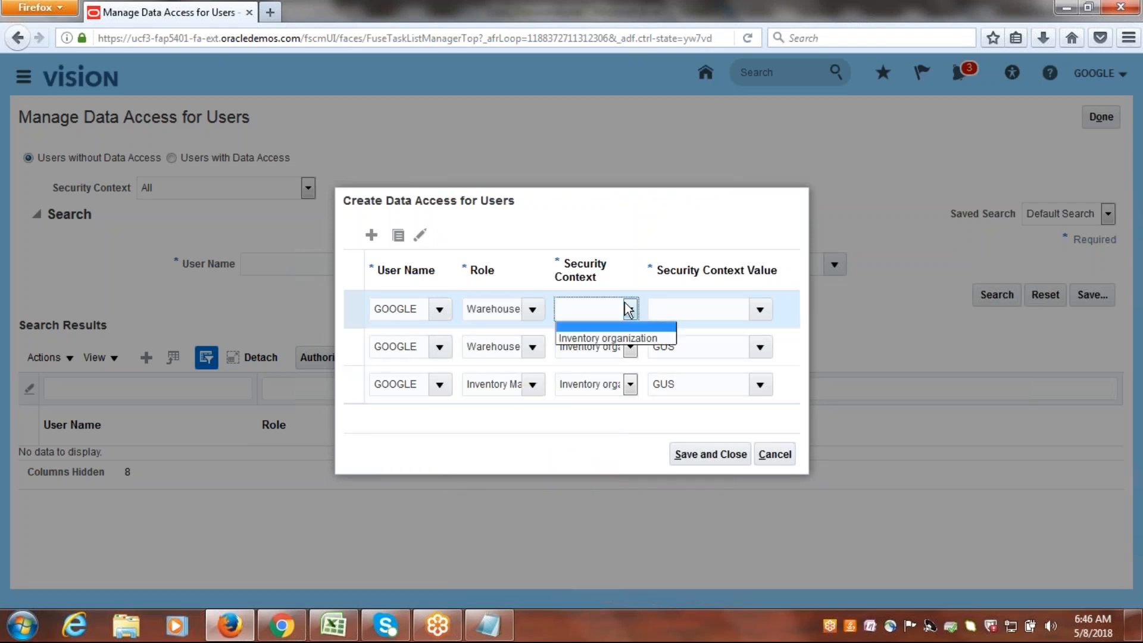
{"action": "left_click", "coordinate": [610, 335]}
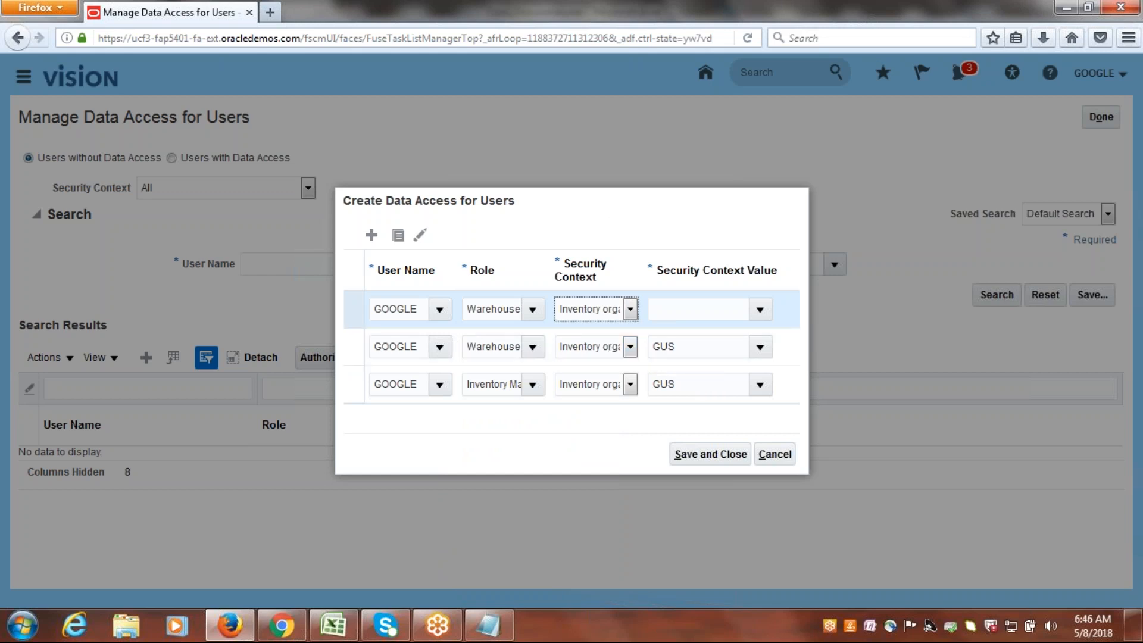
{"action": "left_click", "coordinate": [720, 304]}
{"action": "type", "text": "G"}
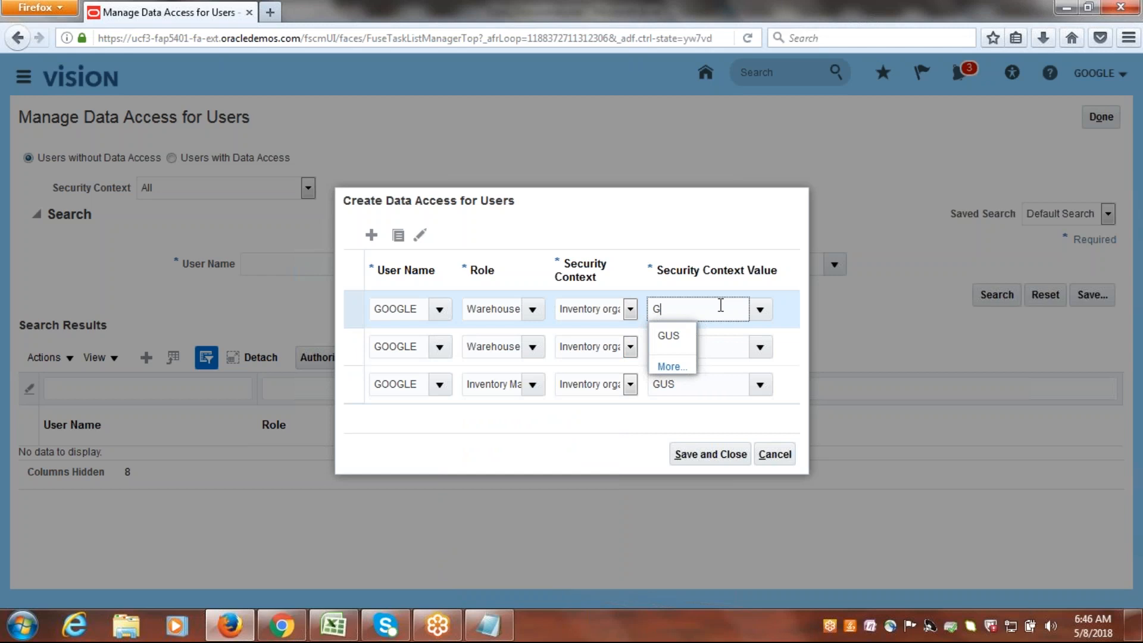
{"action": "left_click", "coordinate": [670, 336]}
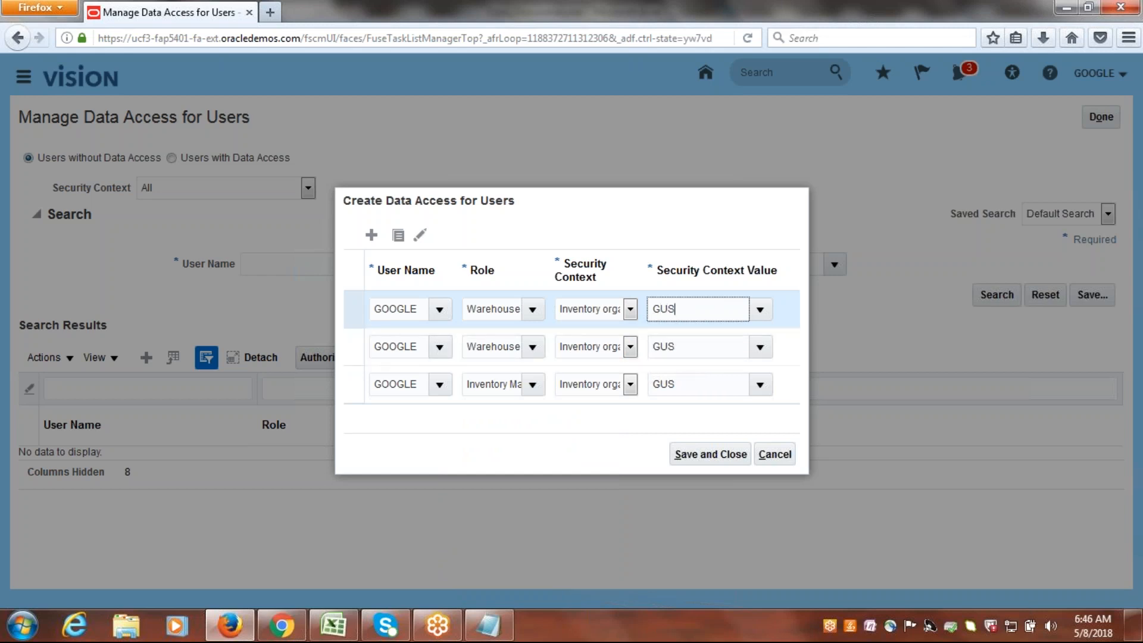
{"action": "left_click", "coordinate": [695, 458]}
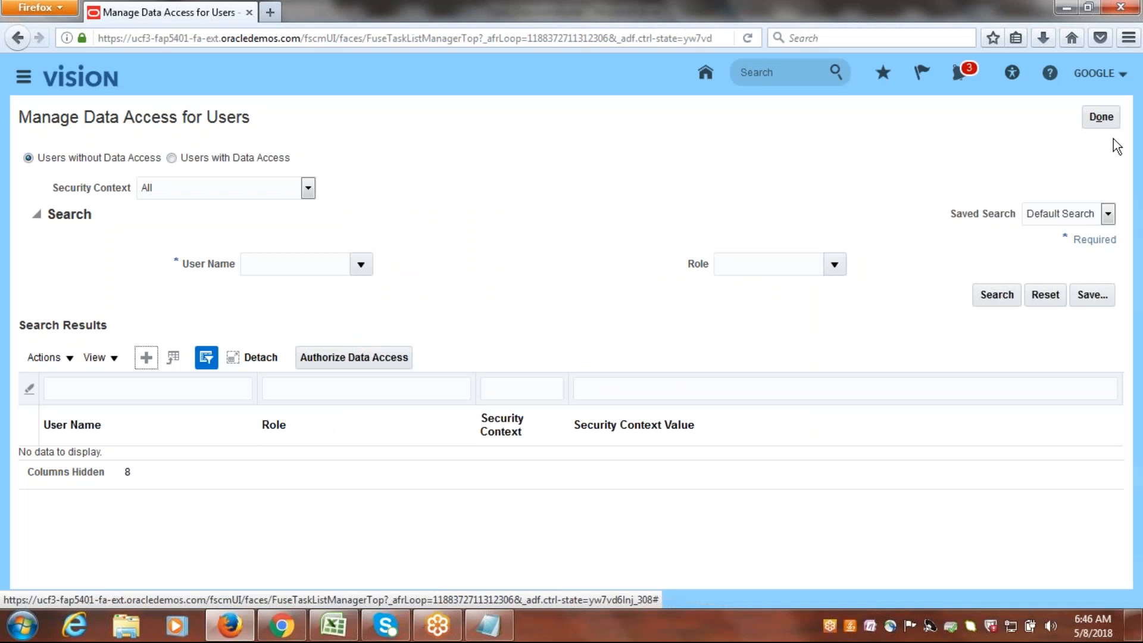
Finish managing data access for users and open the ESS Job Page from the favorites.
{"action": "left_click", "coordinate": [1101, 117]}
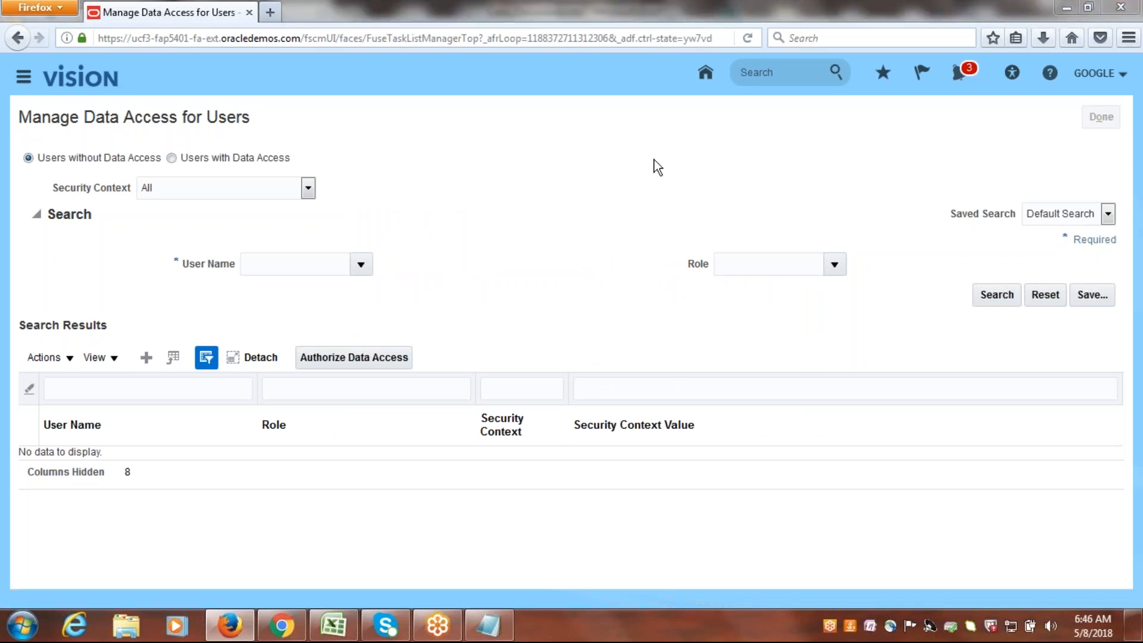
{"action": "left_click", "coordinate": [1107, 117]}
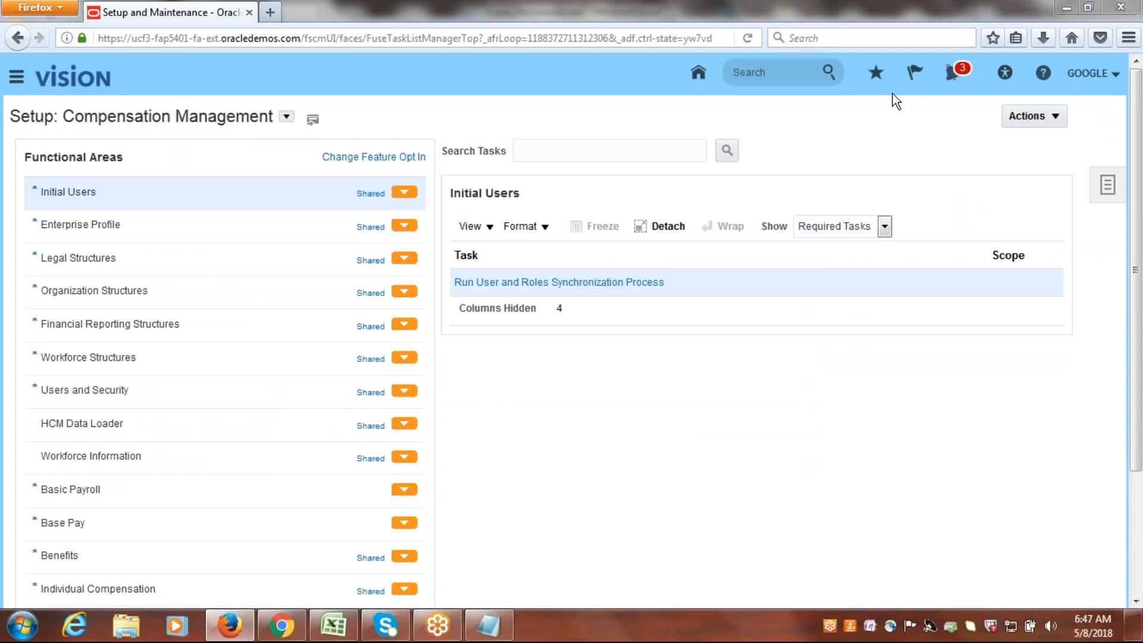
{"action": "left_click", "coordinate": [875, 75]}
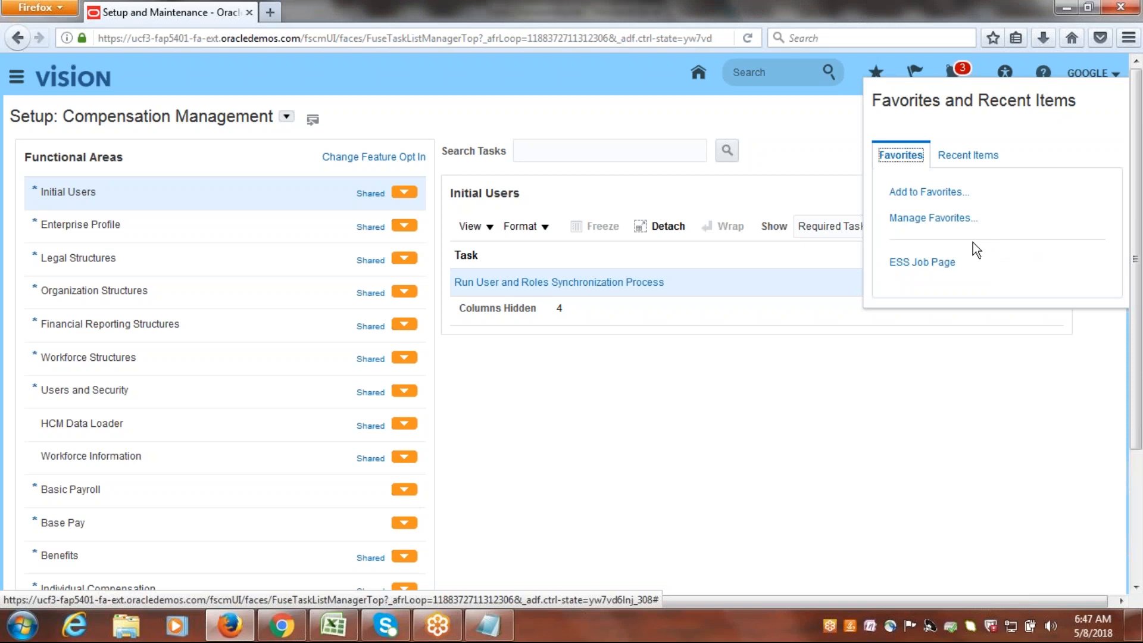
{"action": "left_click", "coordinate": [927, 263]}
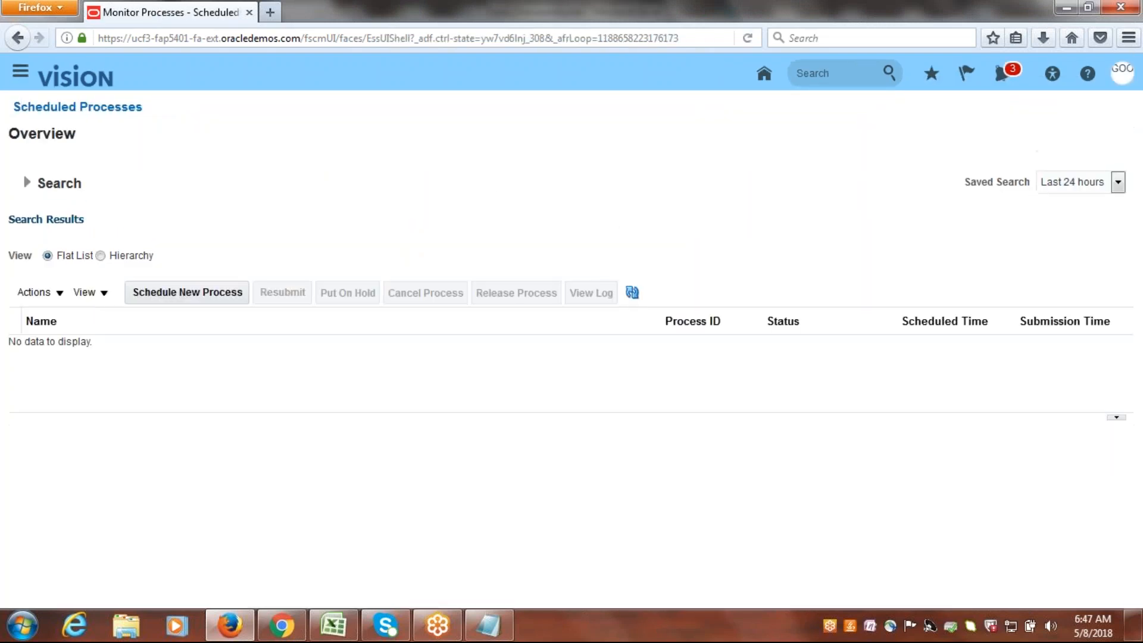
Search the job names for ldap, schedule the Retrieve Latest LDAP Changes process with its default options, and submit it.
{"action": "left_click", "coordinate": [164, 299]}
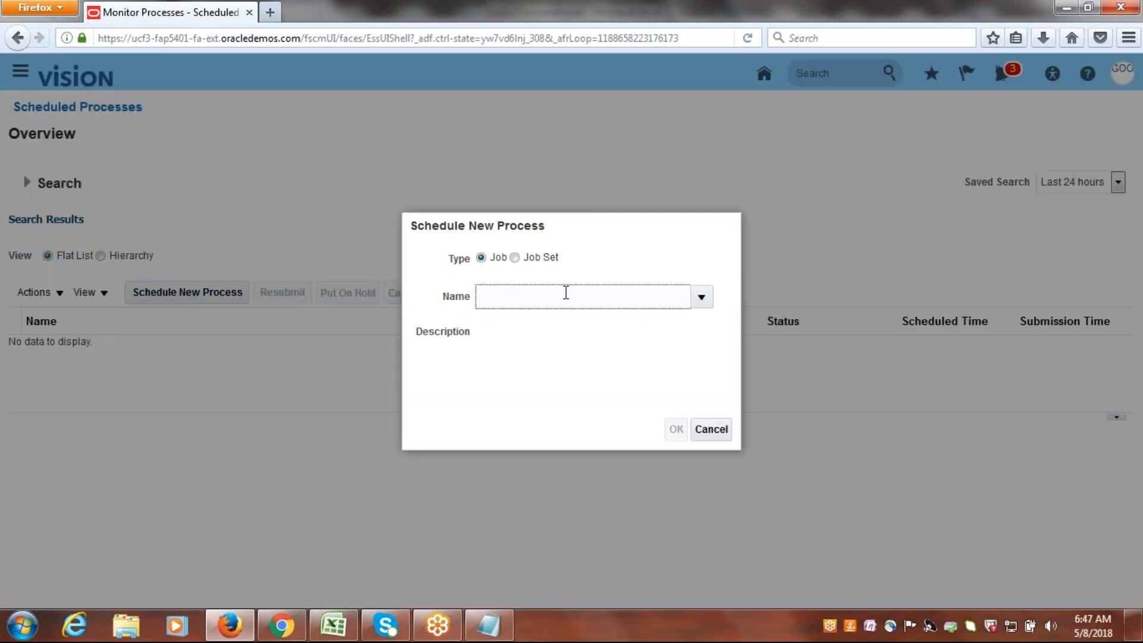
{"action": "type", "text": "ldap"}
{"action": "key", "text": "Tab"}
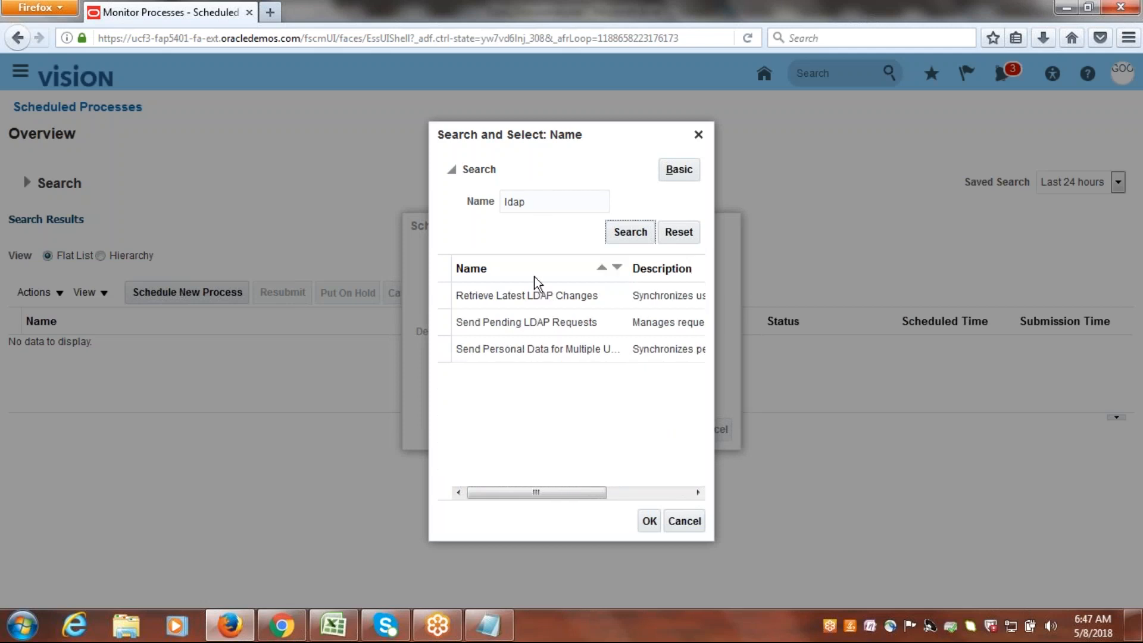
{"action": "left_click", "coordinate": [536, 293]}
{"action": "left_click", "coordinate": [648, 523]}
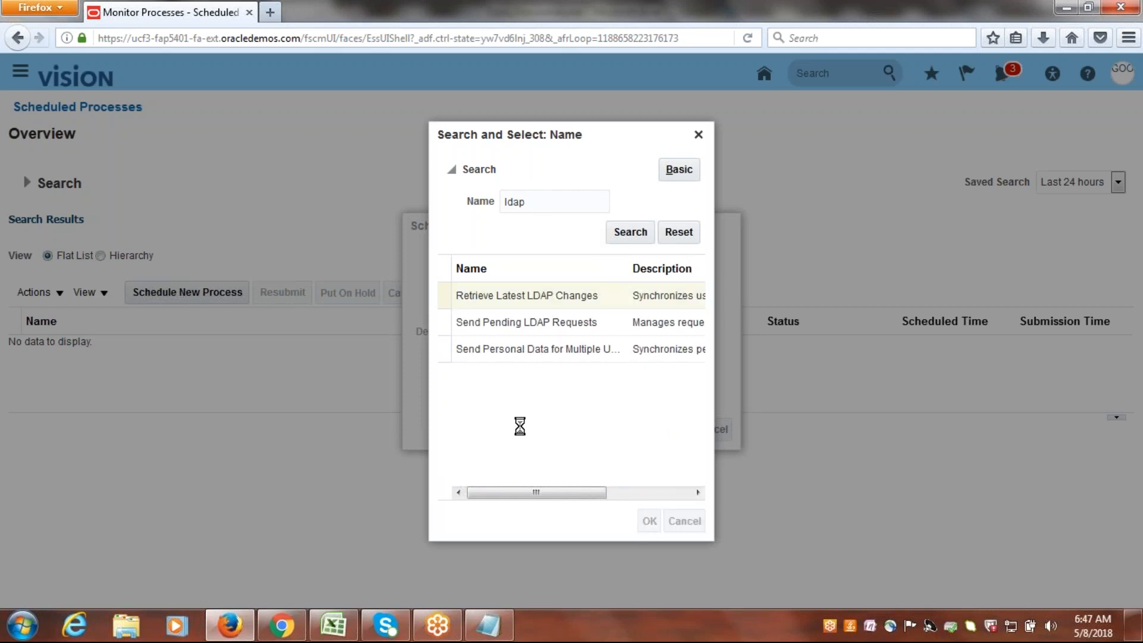
{"action": "left_click", "coordinate": [676, 430]}
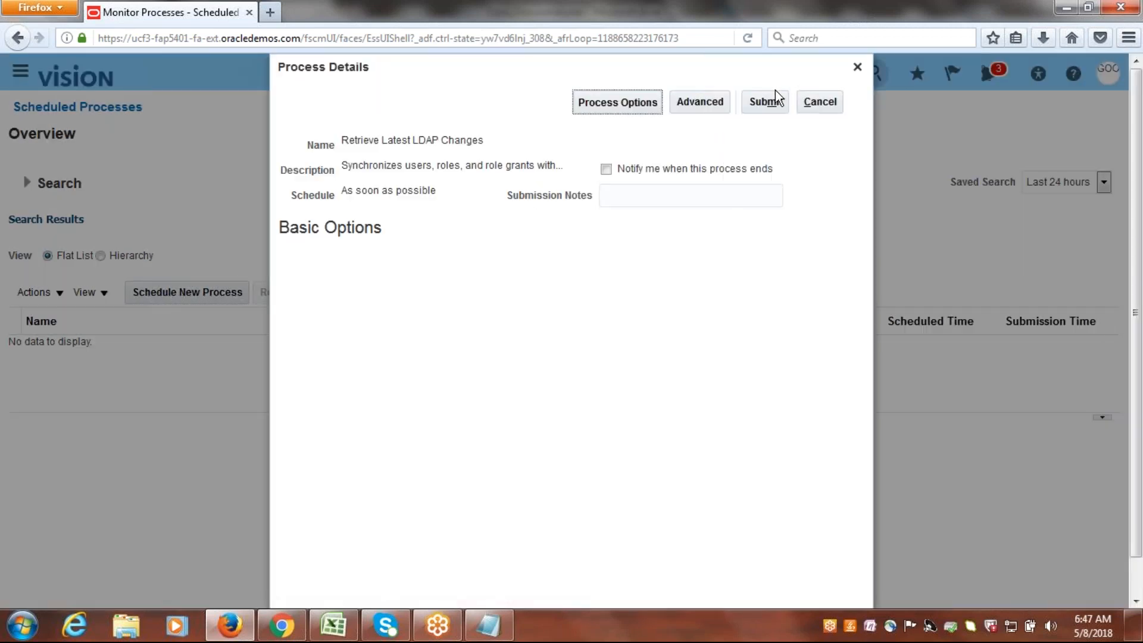
{"action": "left_click", "coordinate": [774, 100]}
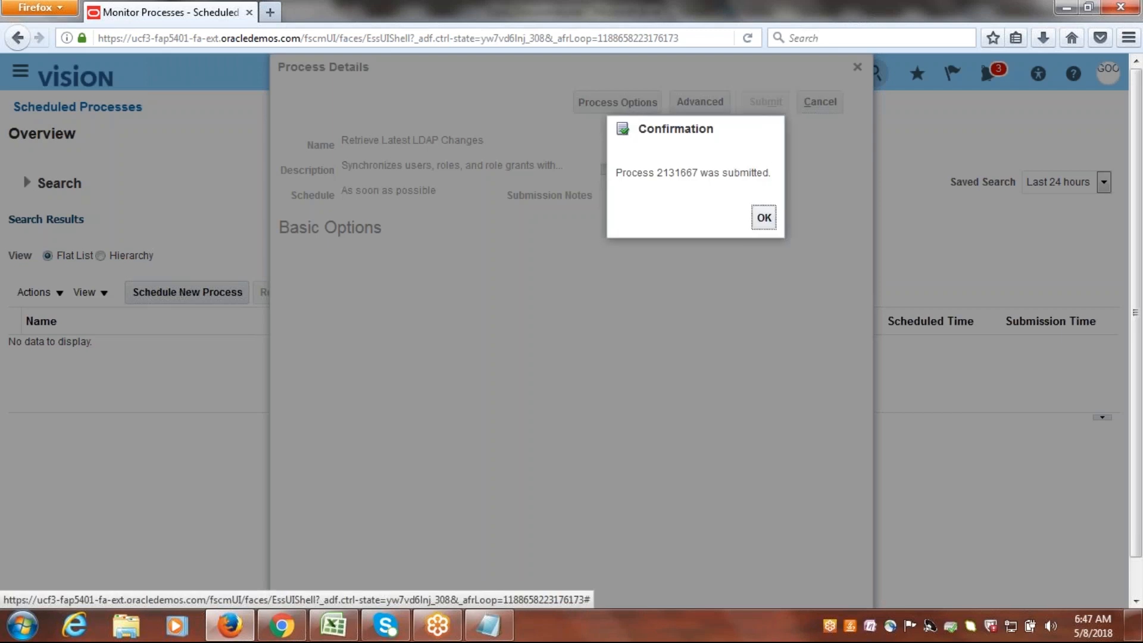
{"action": "left_click", "coordinate": [768, 218]}
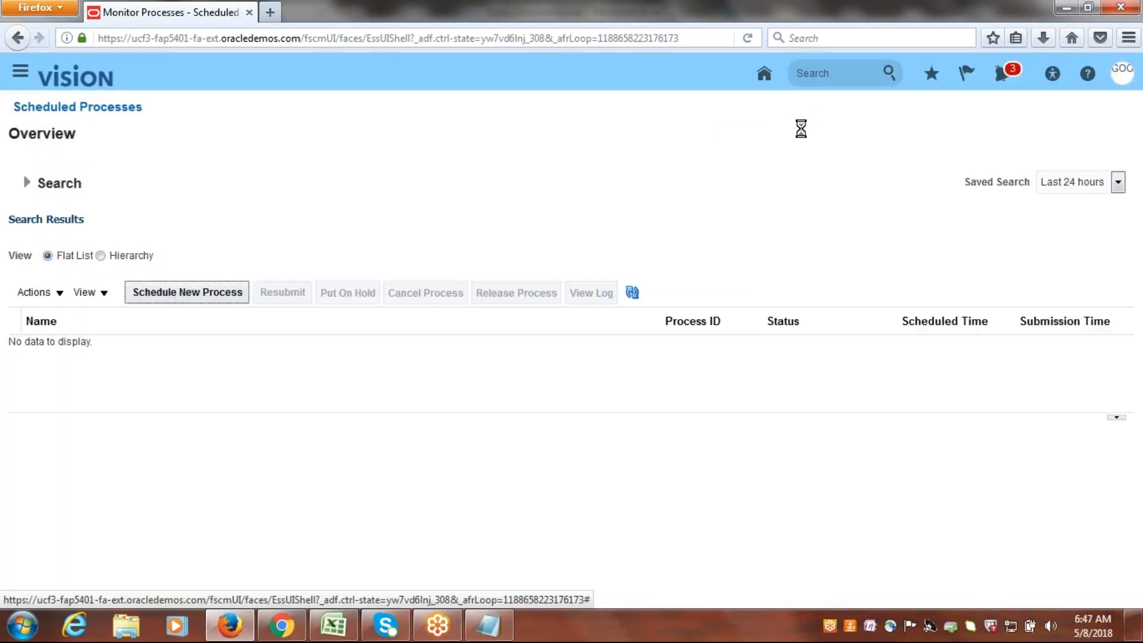
Refresh the scheduled processes list to check the status of Retrieve Latest LDAP Changes.
{"action": "left_click", "coordinate": [632, 291]}
{"action": "left_click", "coordinate": [636, 294]}
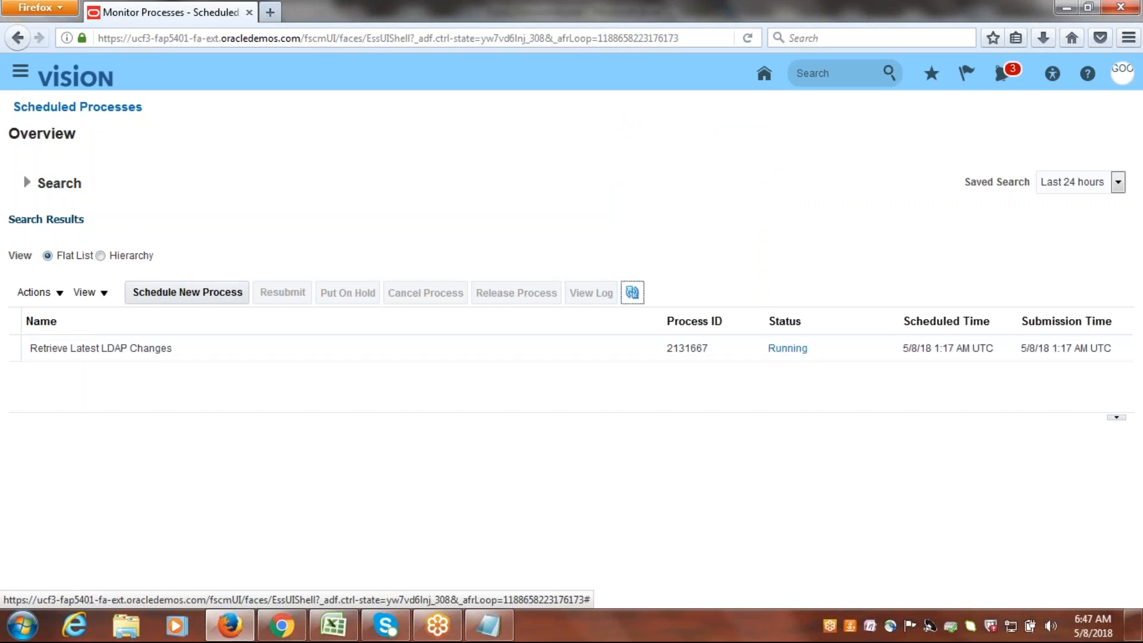
{"action": "left_click", "coordinate": [633, 292]}
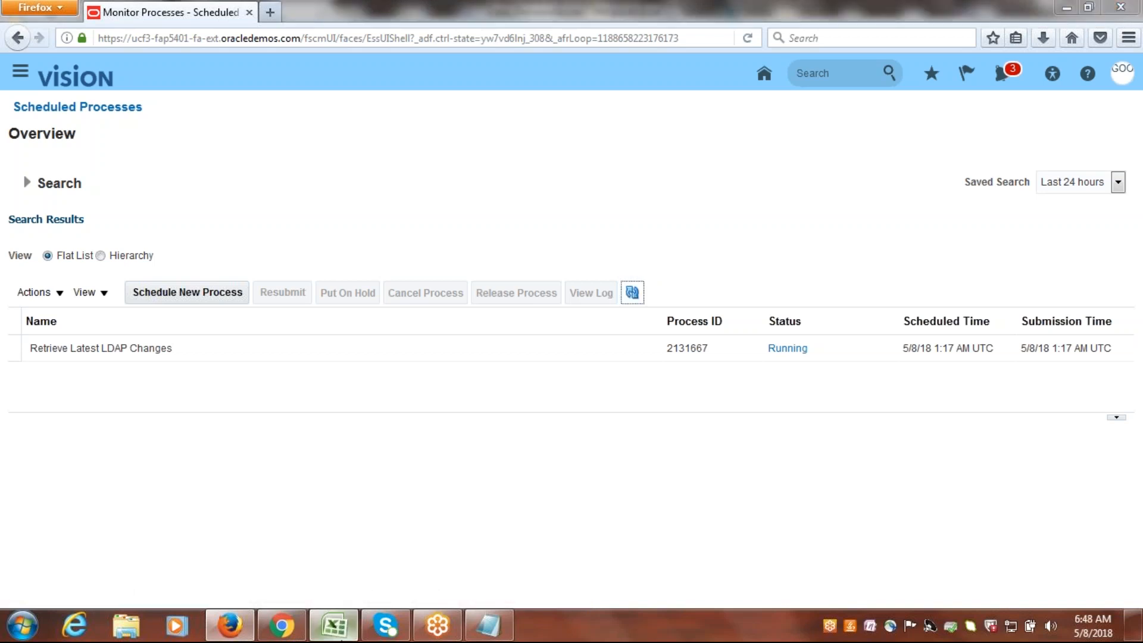
Switch to the Excel checklist and mark Assign Roles to User, Provide Data Access for User and Run LDAP Job as Done.
{"action": "key", "text": "alt+Tab"}
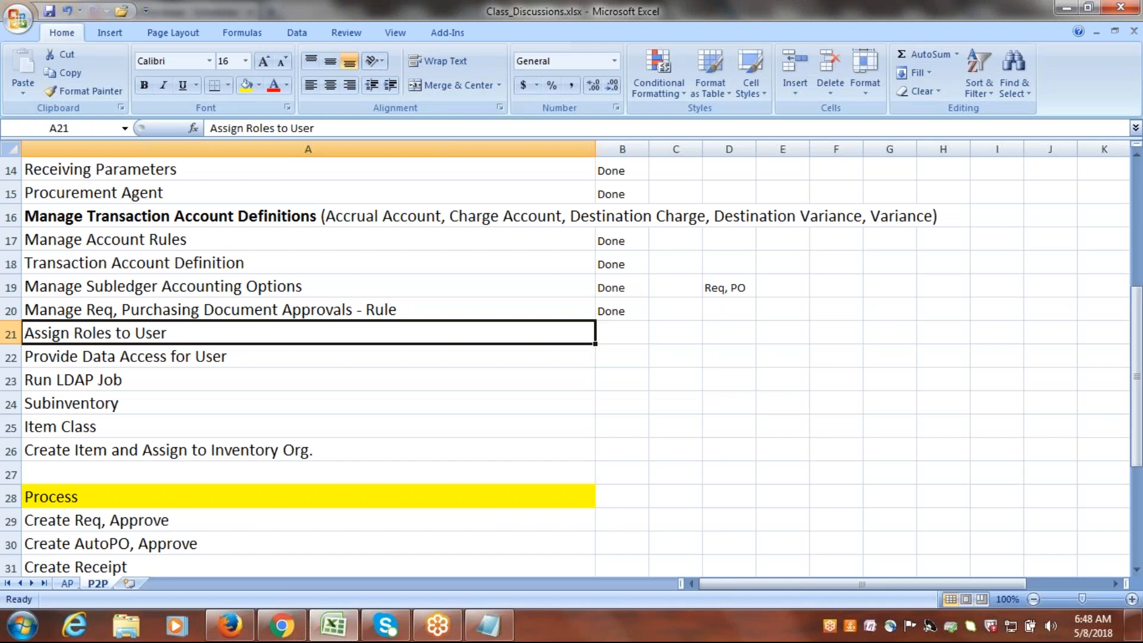
{"action": "key", "text": "Right"}
{"action": "type", "text": "d"}
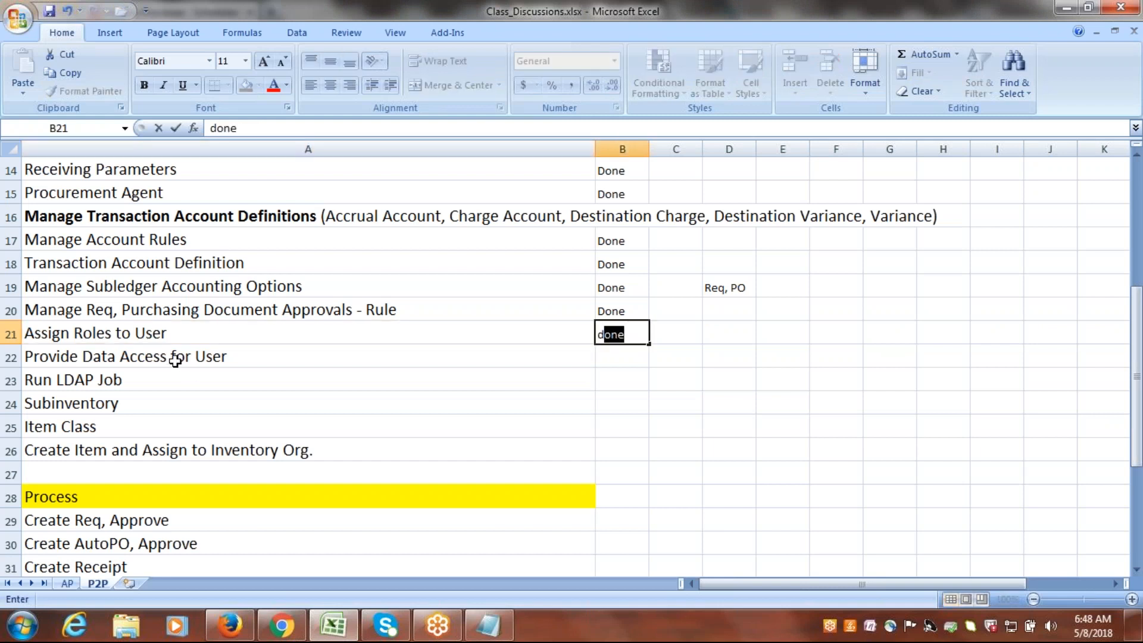
{"action": "left_click", "coordinate": [175, 360]}
{"action": "key", "text": "Right"}
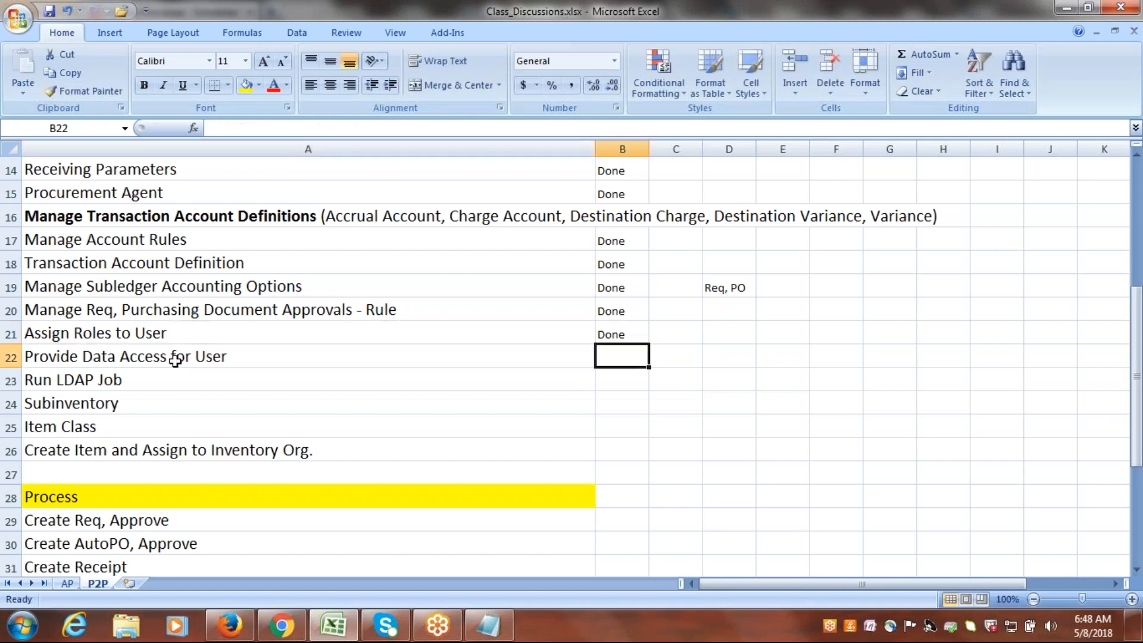
{"action": "type", "text": "d"}
{"action": "key", "text": "Right"}
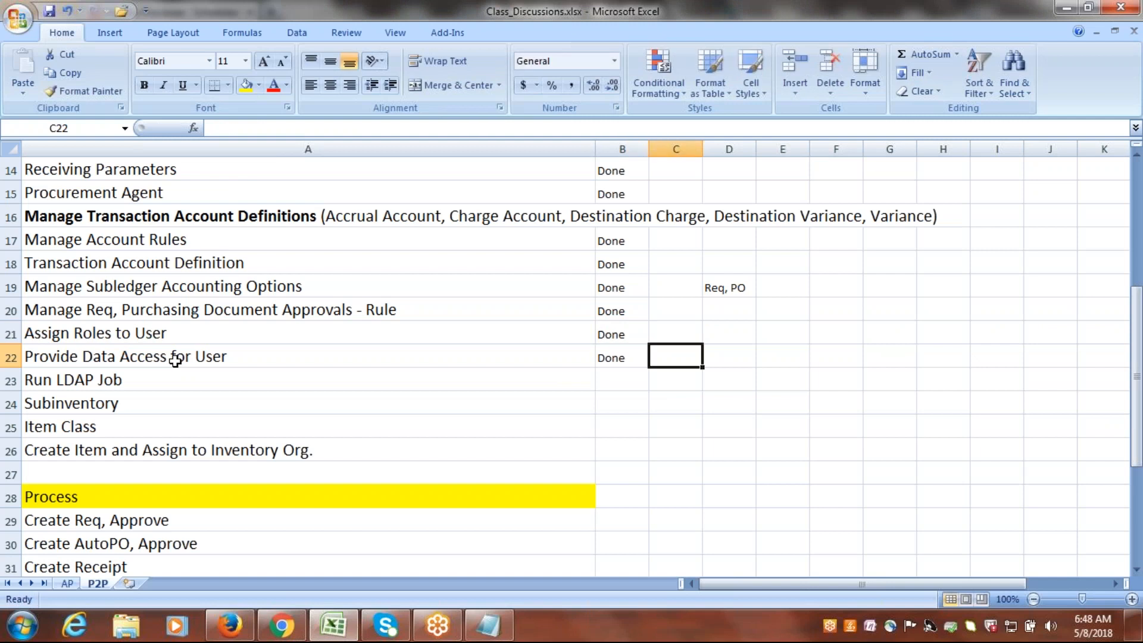
{"action": "left_click", "coordinate": [153, 382]}
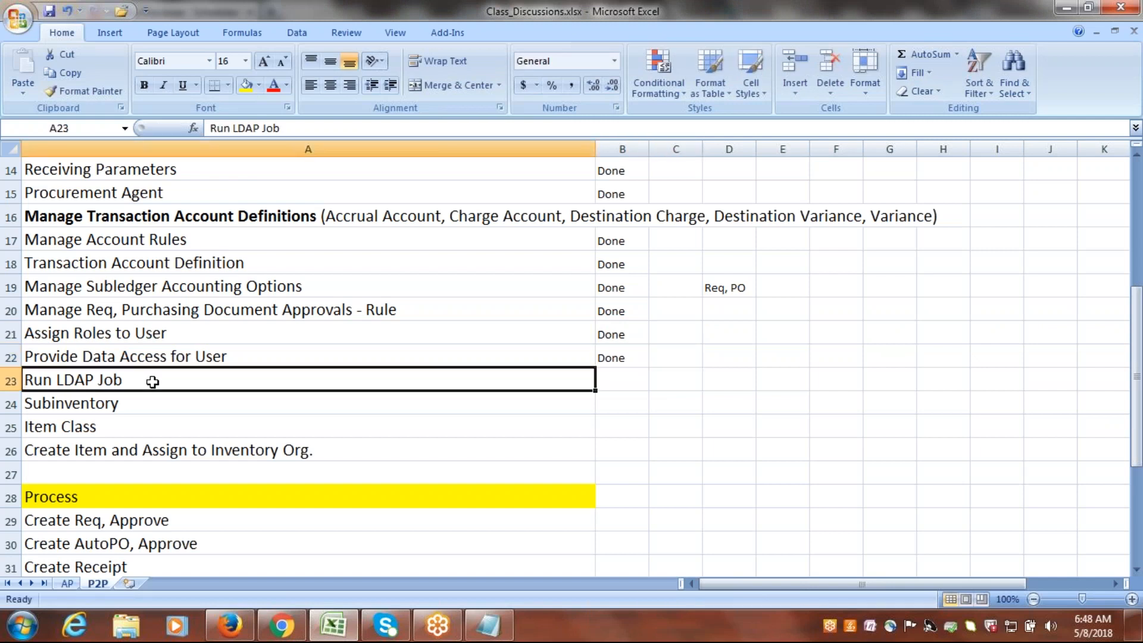
{"action": "key", "text": "Right"}
{"action": "type", "text": "d"}
{"action": "key", "text": "Right"}
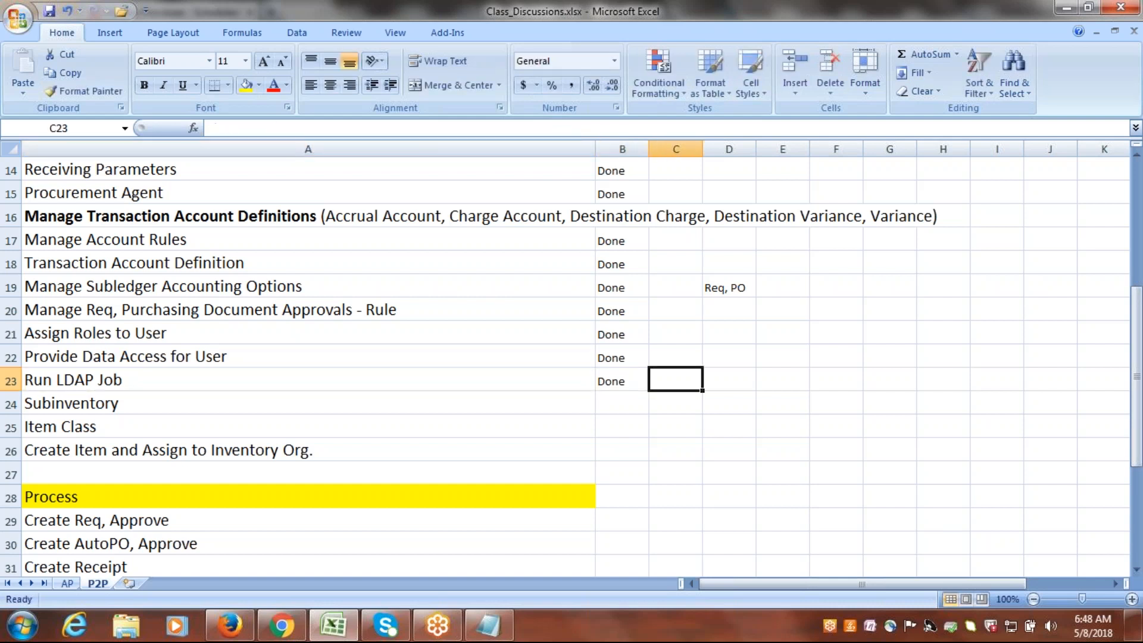
{"action": "left_click", "coordinate": [117, 410]}
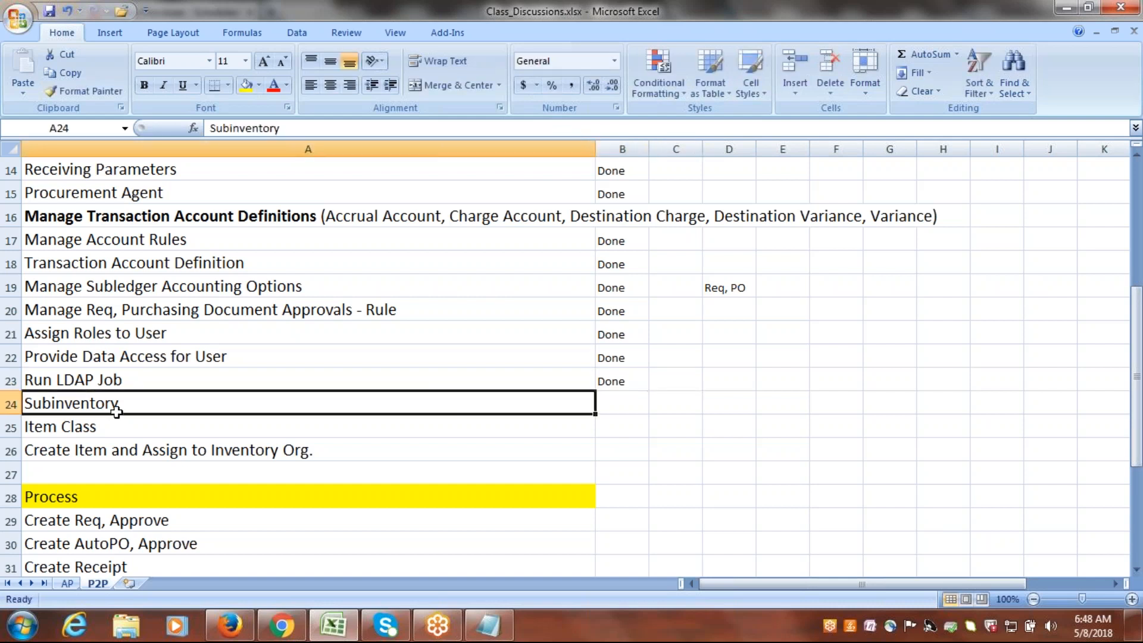
Return to Oracle Fusion in Firefox and open the Google Implementation Project from Setup and Maintenance's implementation projects.
{"action": "left_click", "coordinate": [229, 625]}
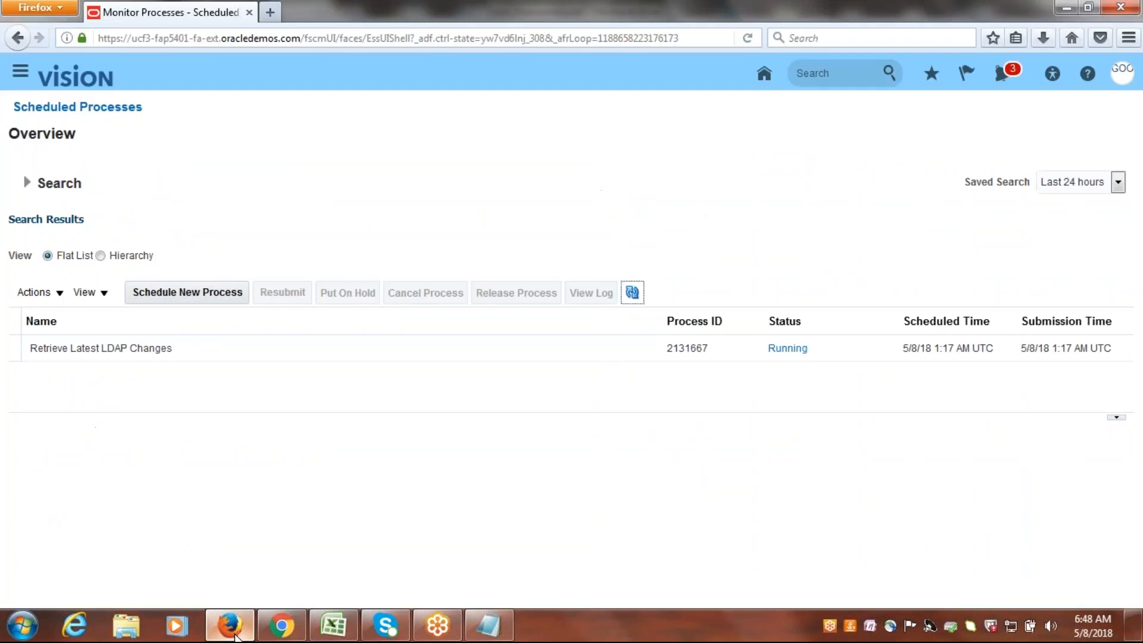
{"action": "left_click", "coordinate": [1123, 74]}
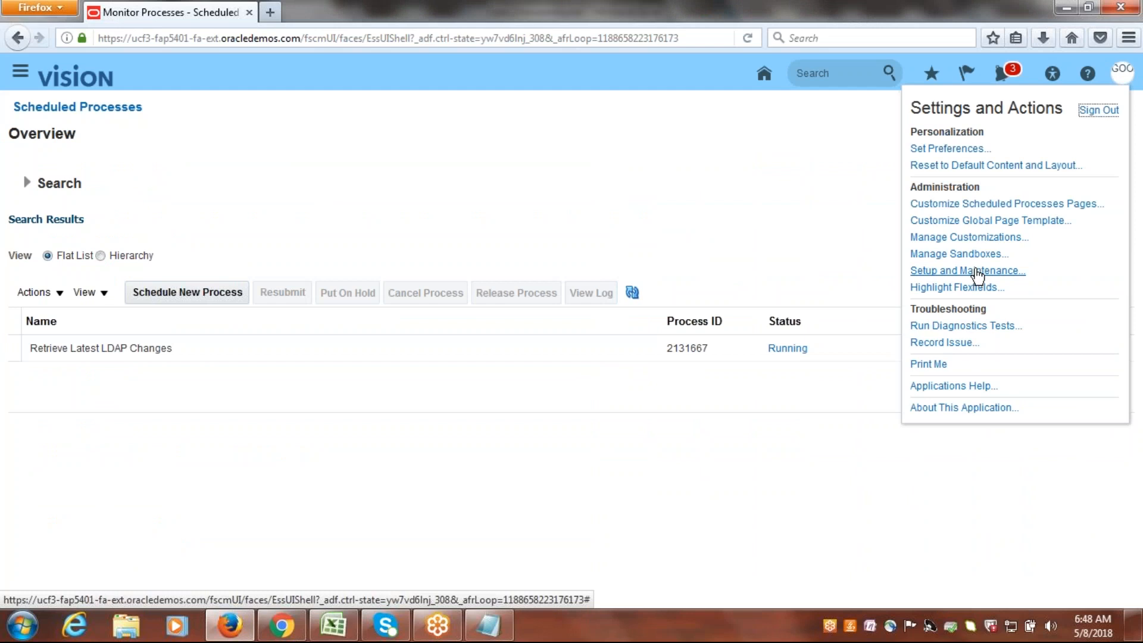
{"action": "left_click", "coordinate": [977, 271]}
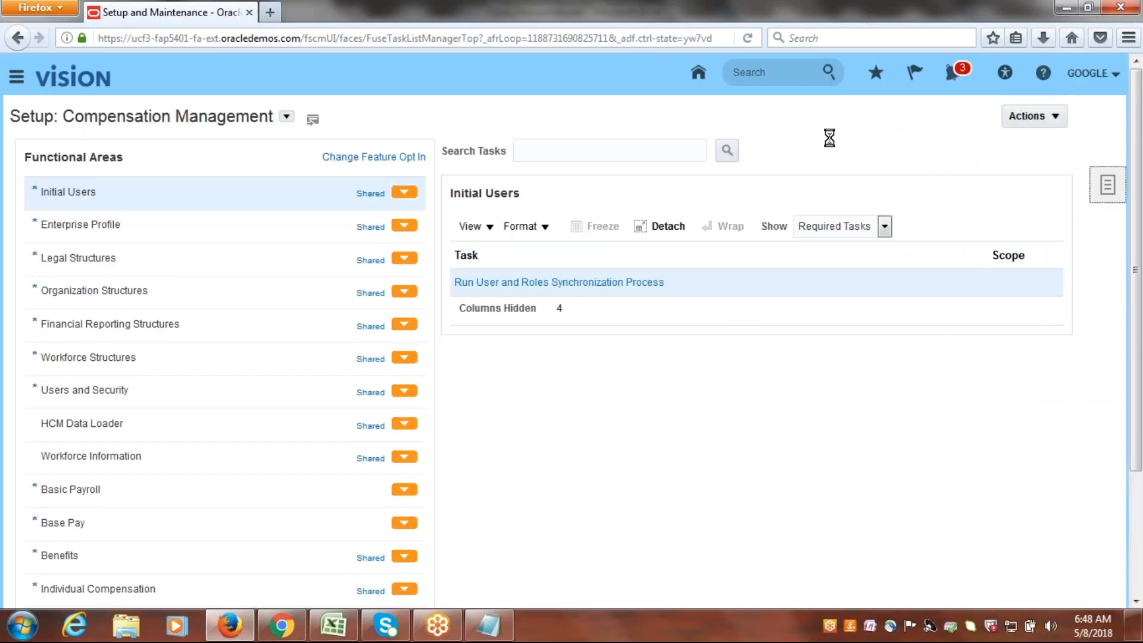
{"action": "left_click", "coordinate": [1107, 185]}
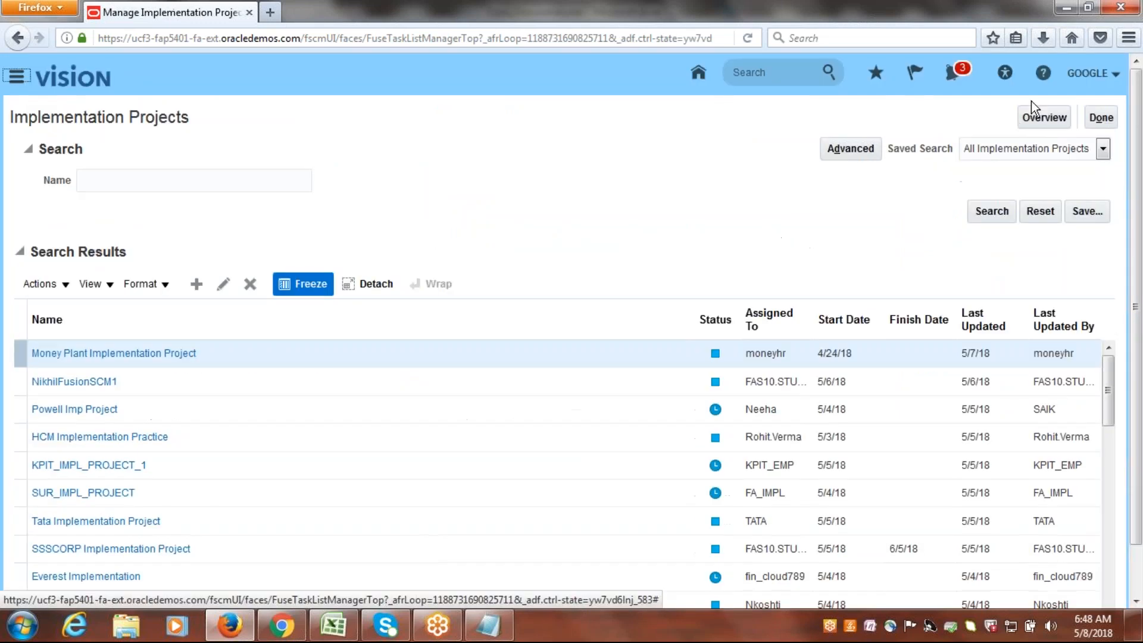
{"action": "left_click", "coordinate": [1036, 116]}
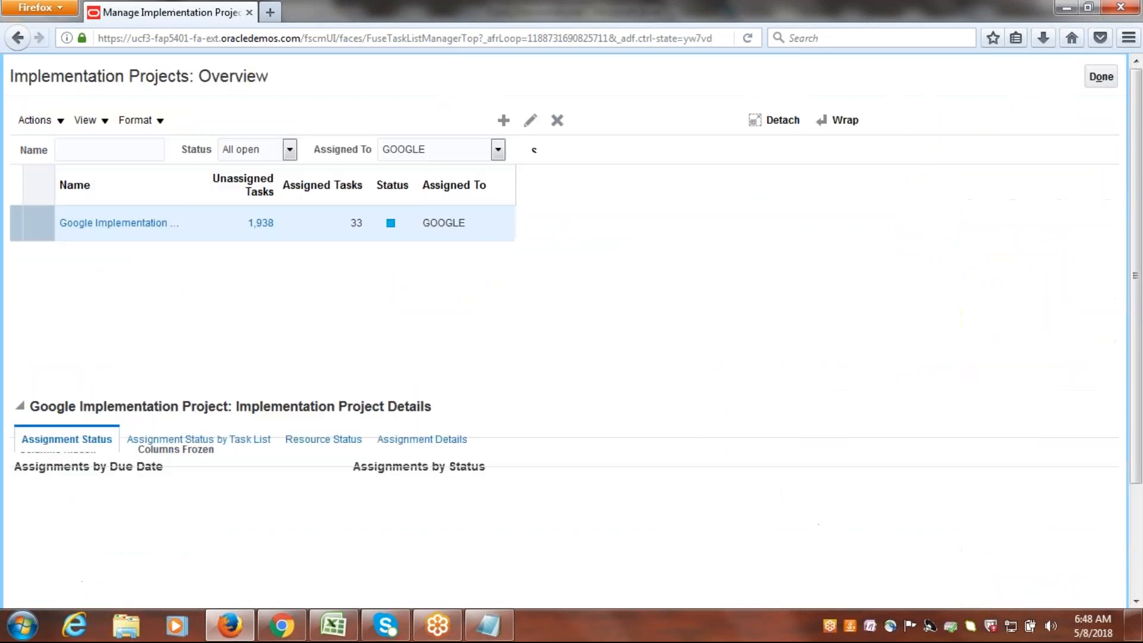
{"action": "left_click", "coordinate": [108, 265]}
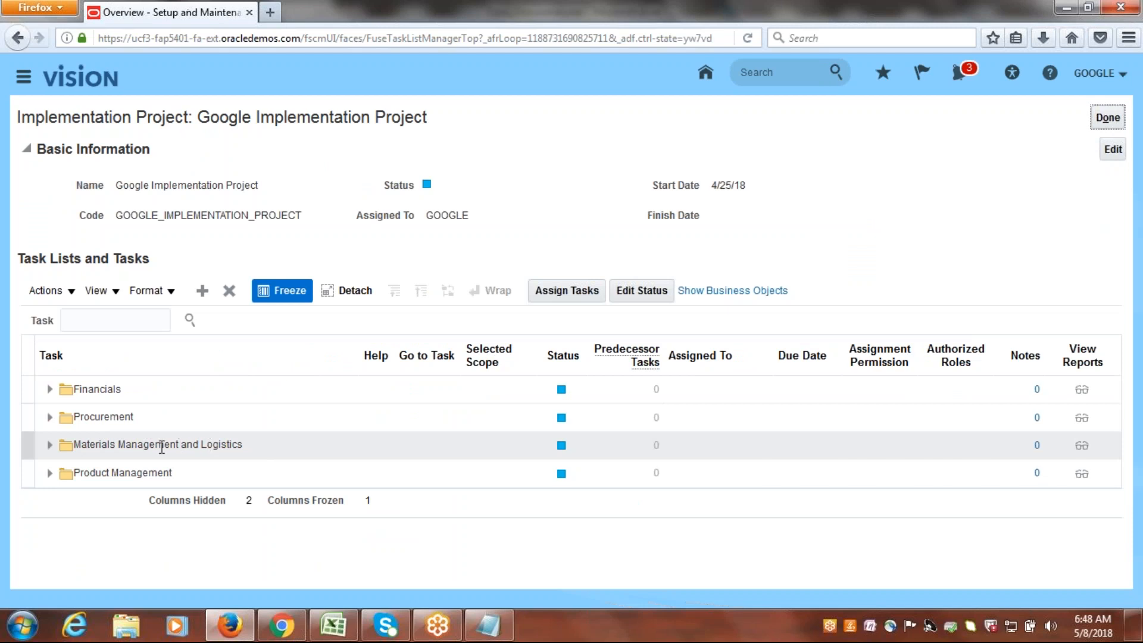
Search the project's tasks for subinv and go to the Manage Subinventories and Locators task.
{"action": "left_click", "coordinate": [123, 326]}
{"action": "type", "text": "su"}
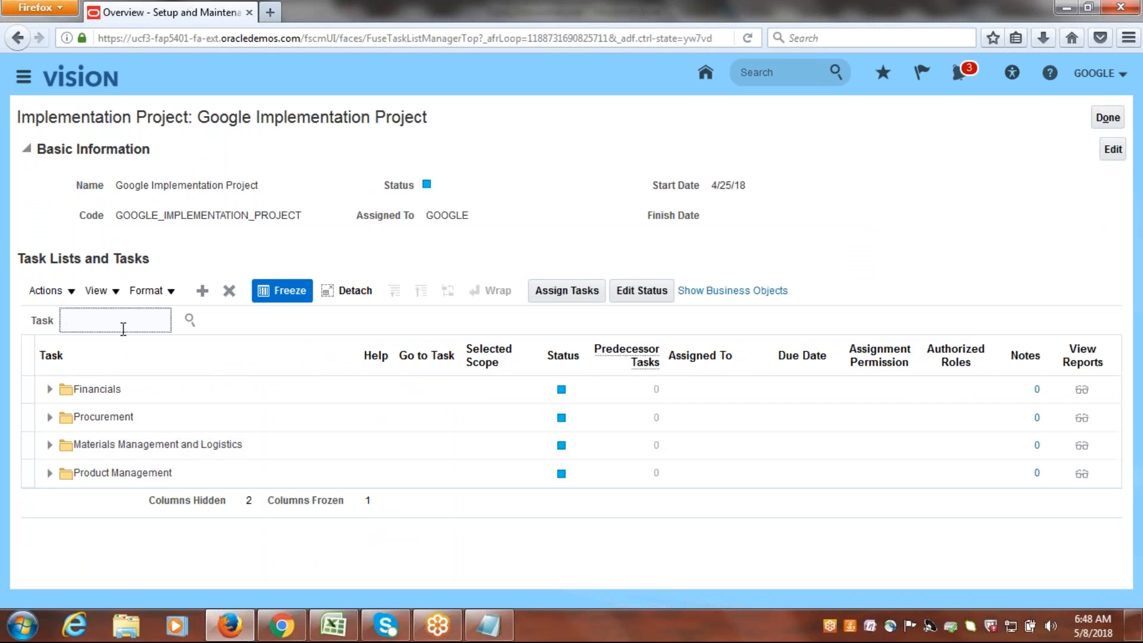
{"action": "type", "text": "binv"}
{"action": "key", "text": "Return"}
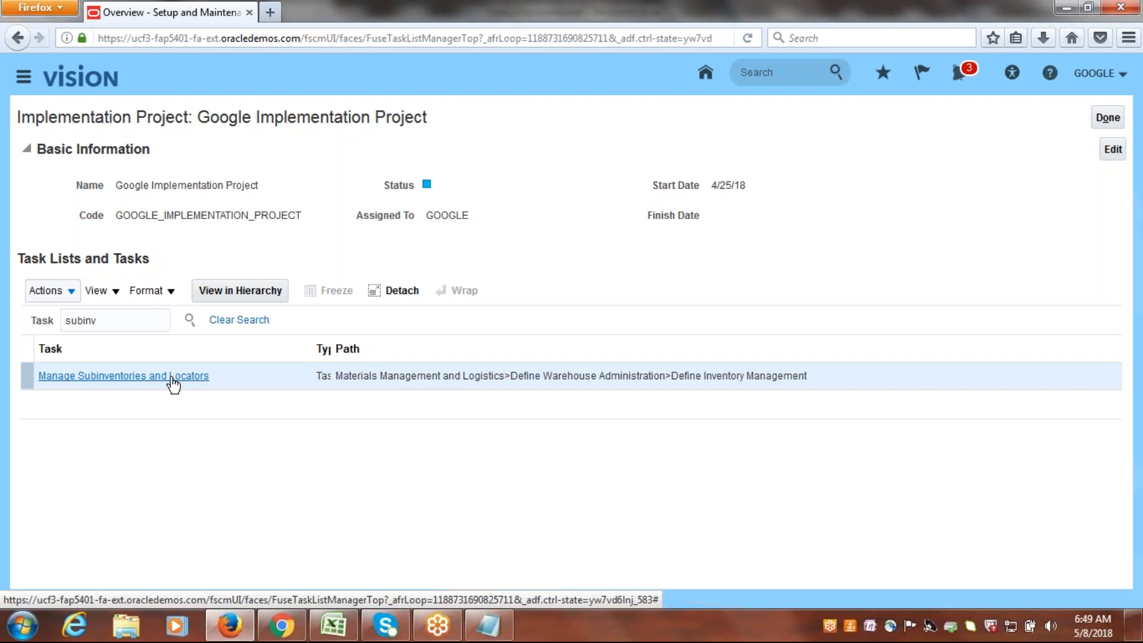
{"action": "left_click", "coordinate": [103, 384]}
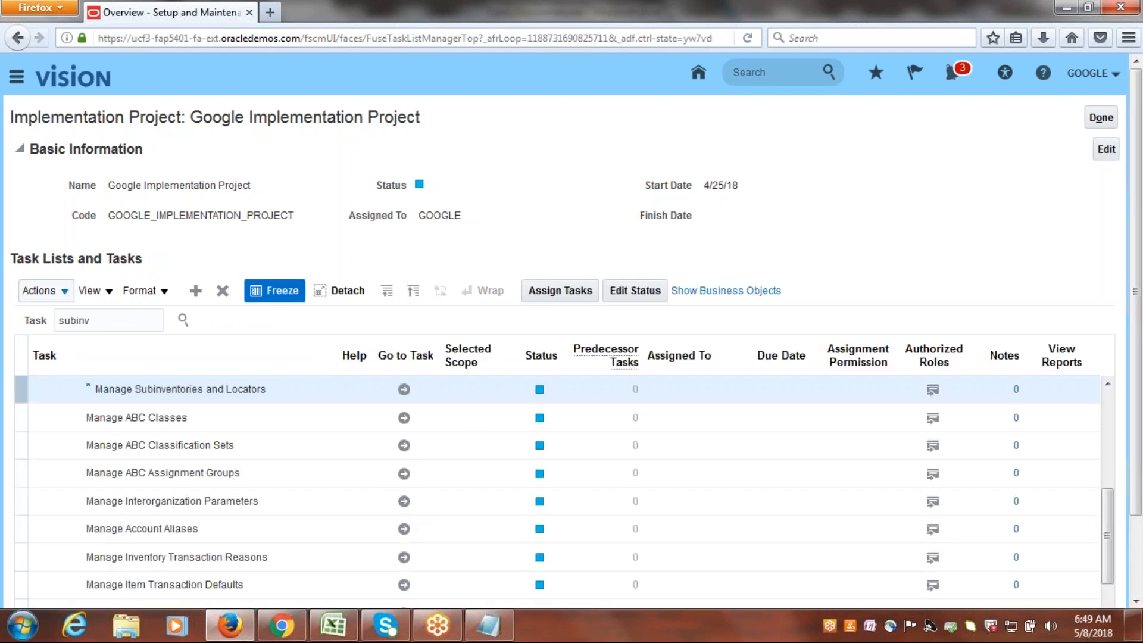
{"action": "left_click", "coordinate": [404, 390]}
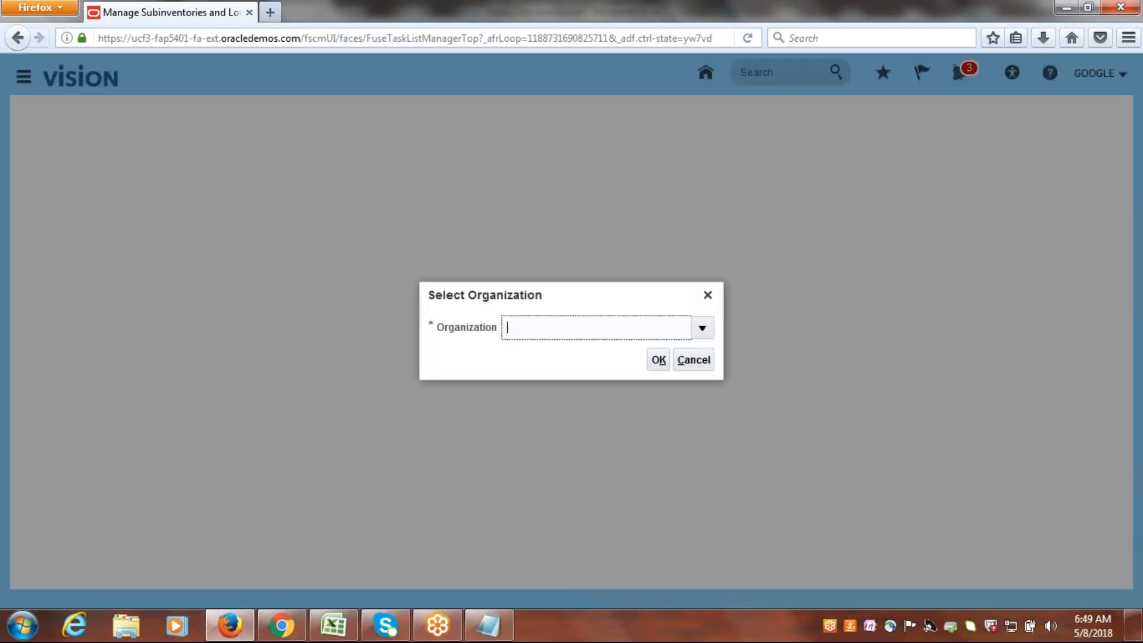
Search the organizations for GUS and select Google US Inventory as the organization for managing subinventories.
{"action": "left_click", "coordinate": [704, 332]}
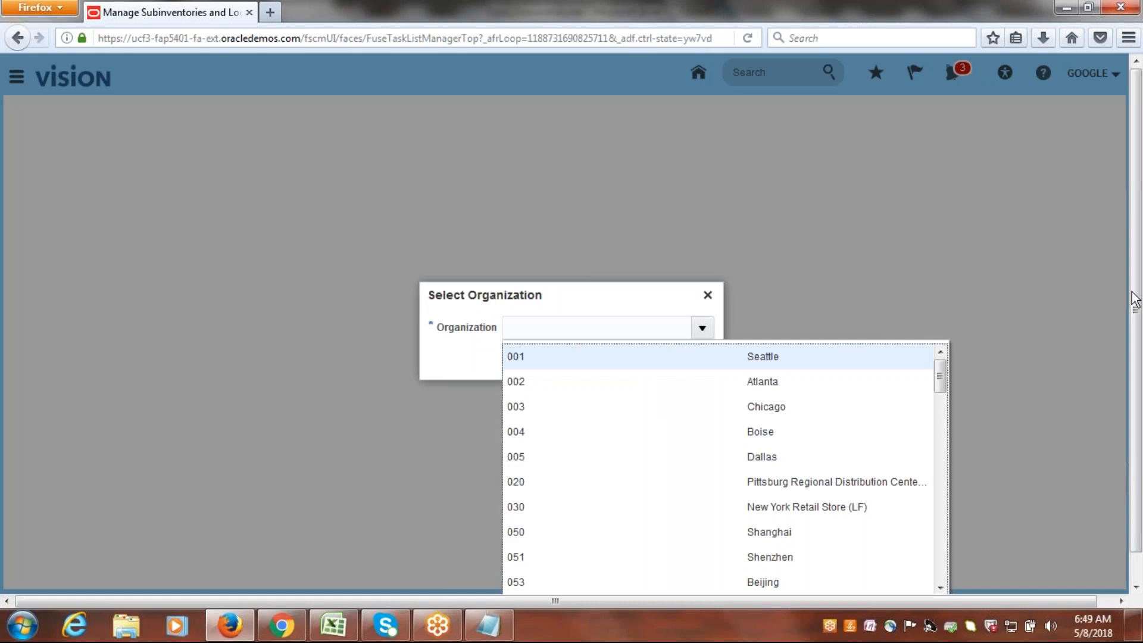
{"action": "scroll", "coordinate": [1135, 262], "scroll_direction": "down", "scroll_amount": 1}
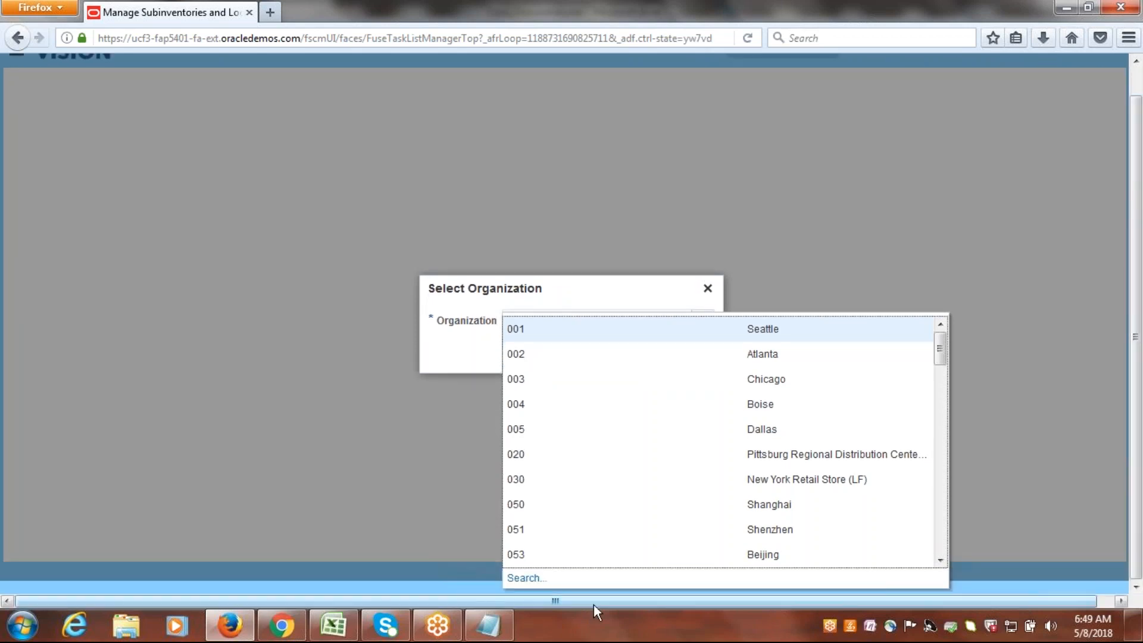
{"action": "left_click", "coordinate": [522, 578]}
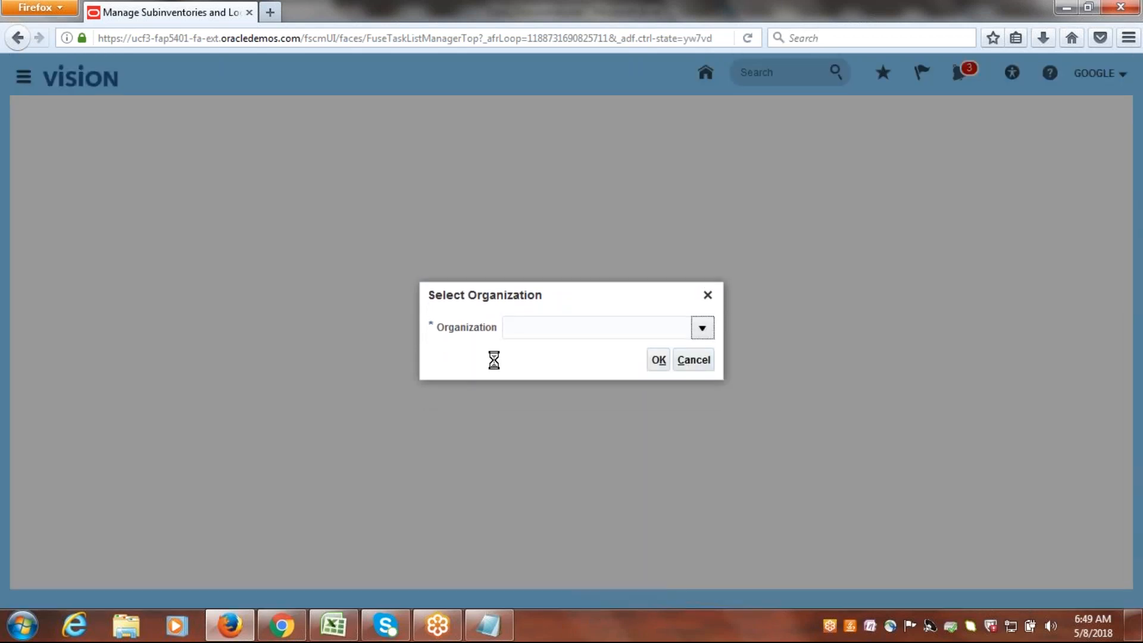
{"action": "left_click", "coordinate": [489, 284]}
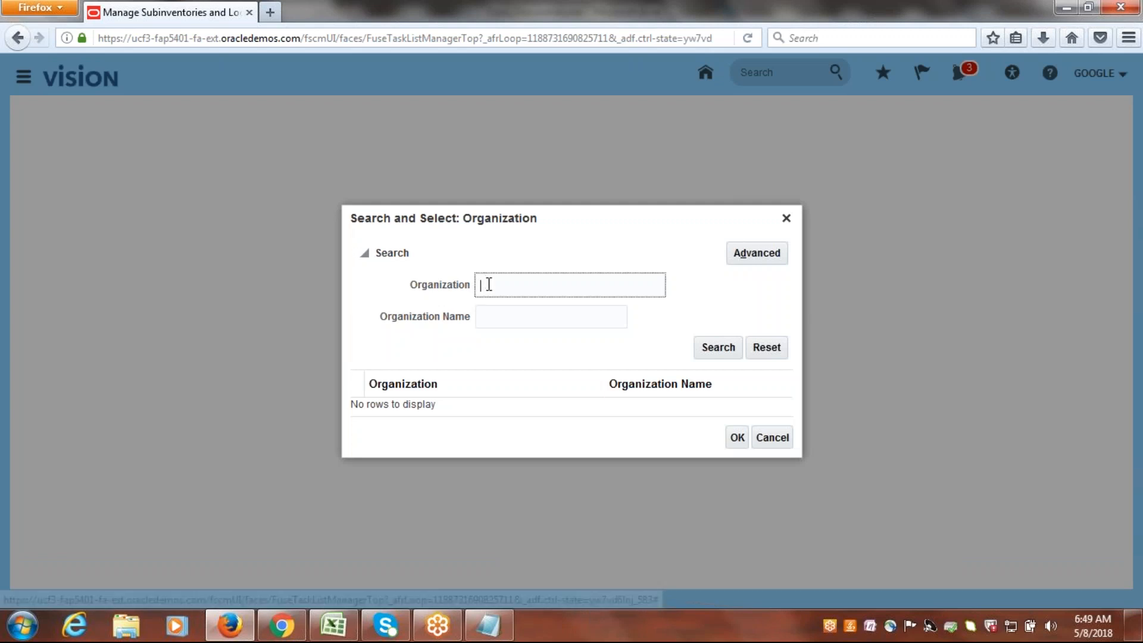
{"action": "type", "text": "GUS"}
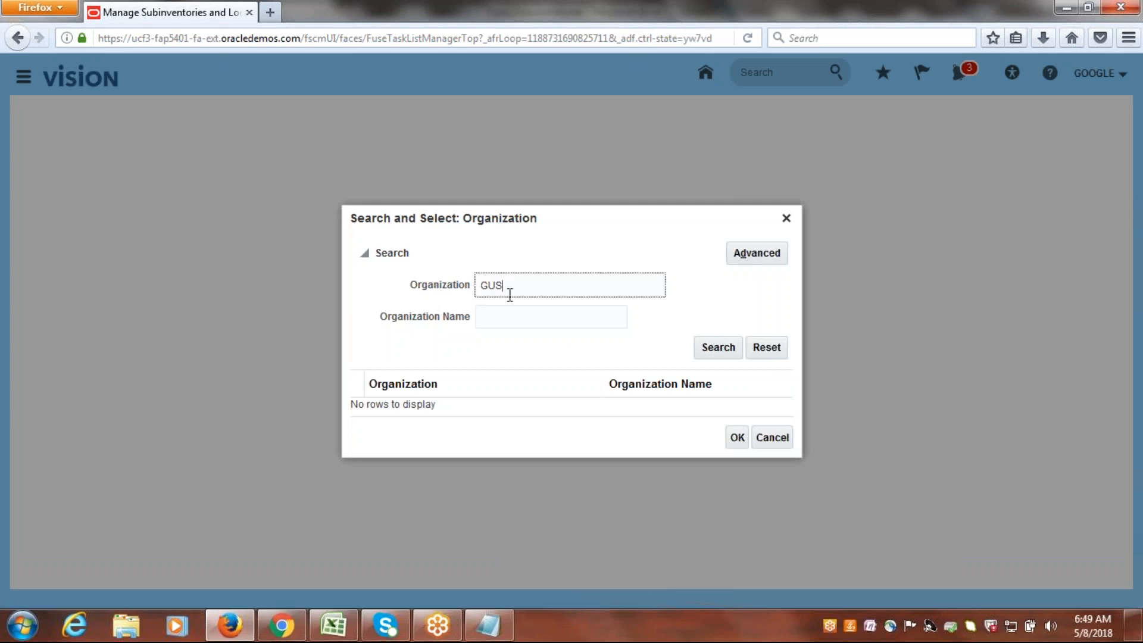
{"action": "left_click", "coordinate": [717, 347]}
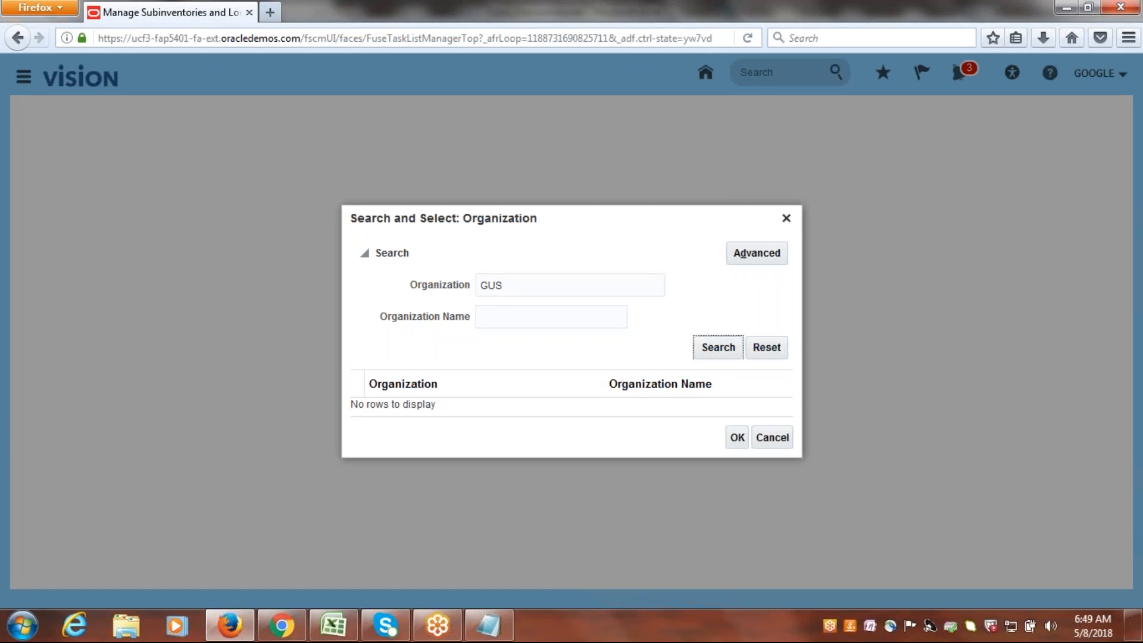
{"action": "left_click", "coordinate": [402, 405]}
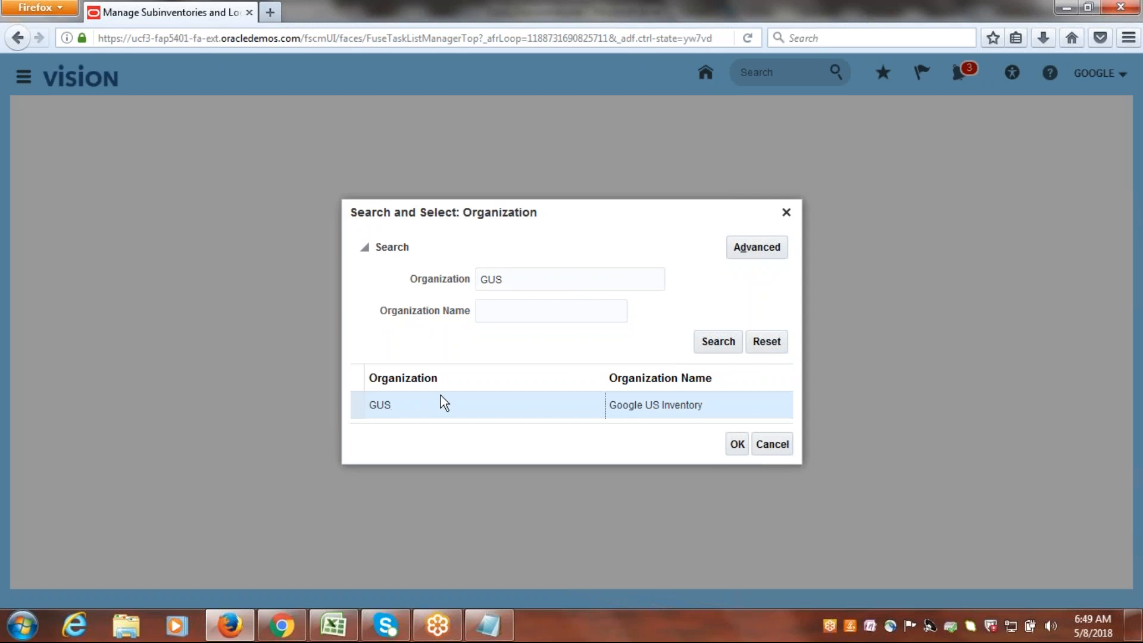
{"action": "left_click", "coordinate": [736, 445]}
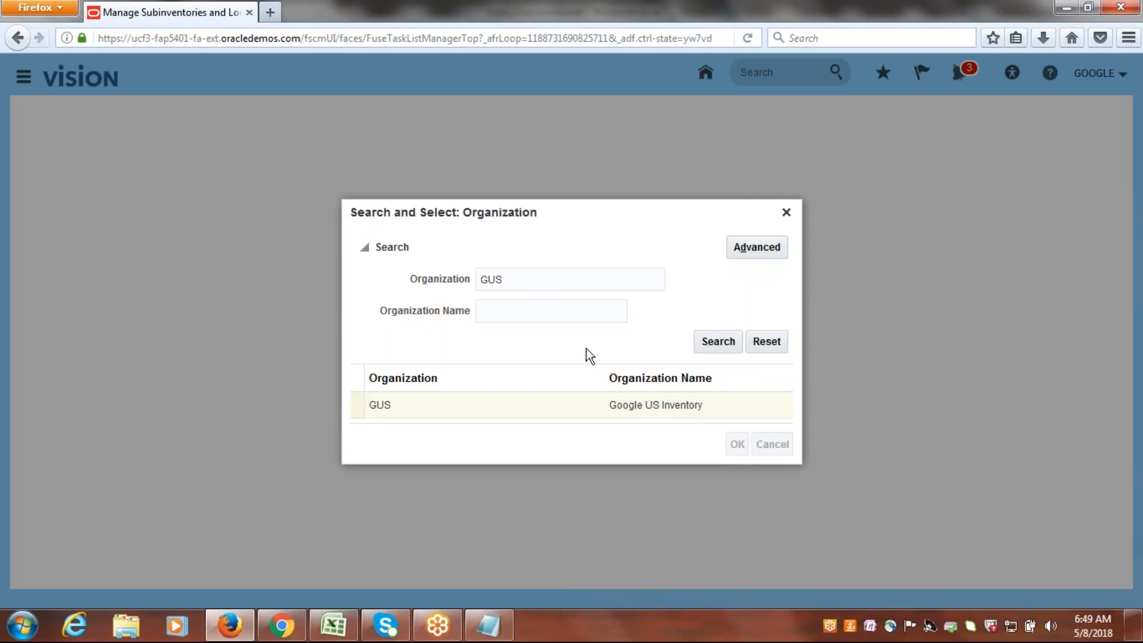
{"action": "left_click", "coordinate": [650, 359]}
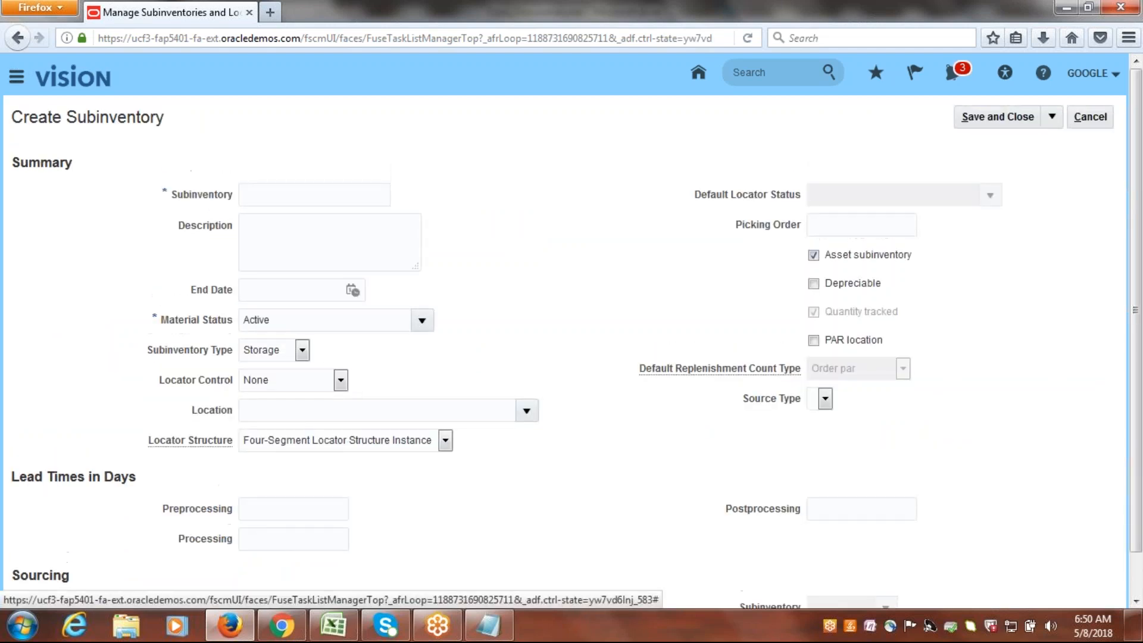
Create a subinventory named SUB1 with the default settings, save it, and finish managing subinventories.
{"action": "left_click", "coordinate": [273, 195]}
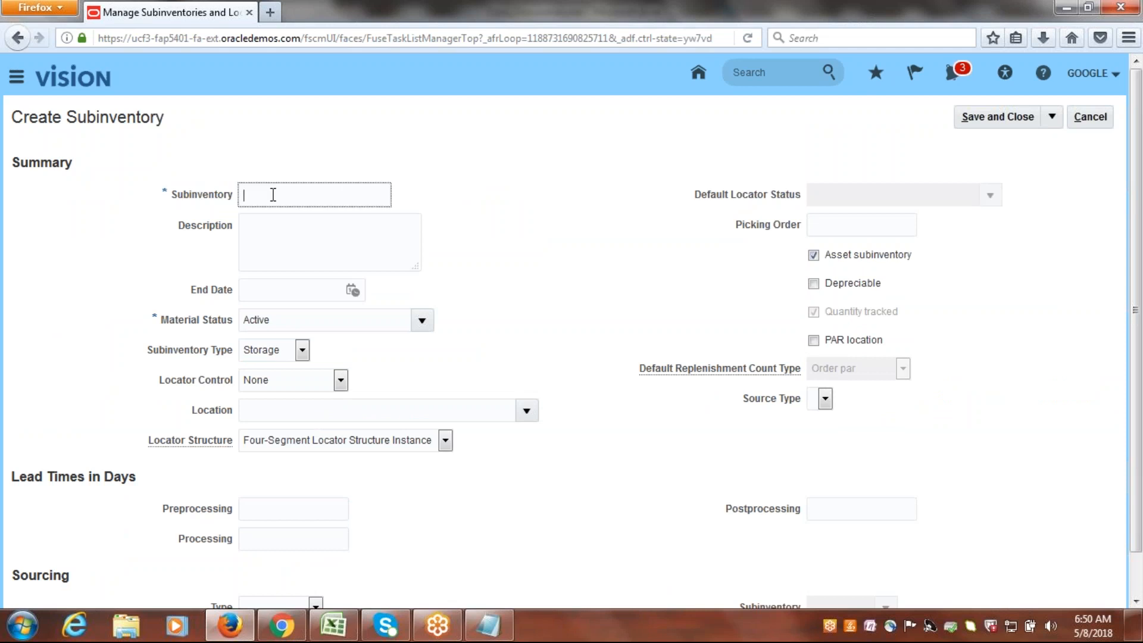
{"action": "type", "text": "SUB1"}
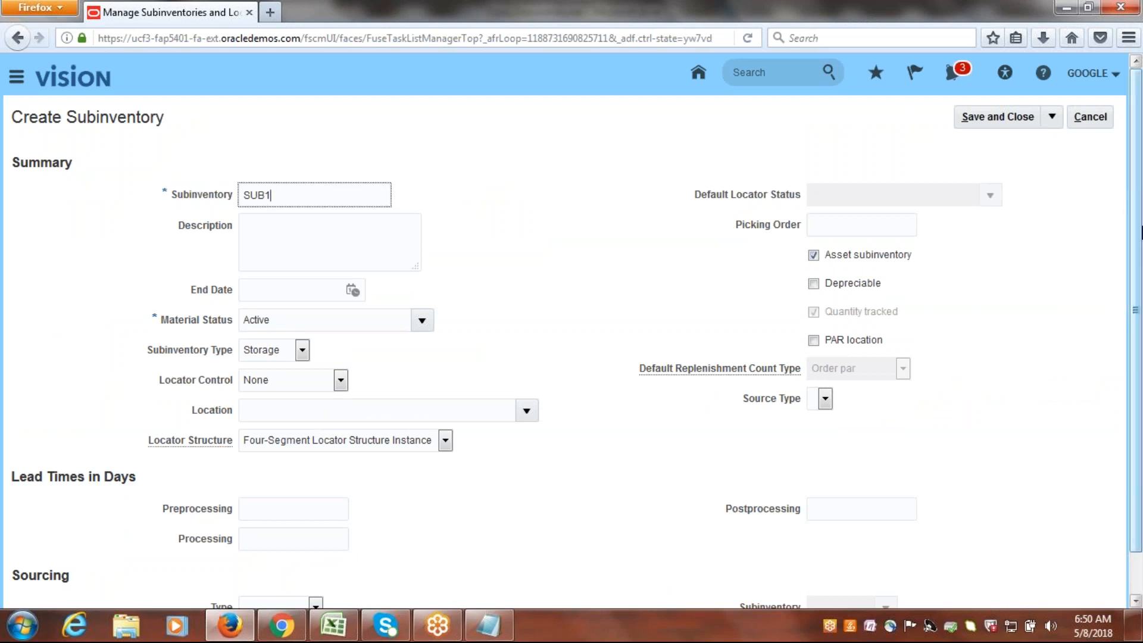
{"action": "scroll", "coordinate": [1140, 438], "scroll_direction": "down", "scroll_amount": 1}
{"action": "scroll", "coordinate": [1140, 438], "scroll_direction": "up", "scroll_amount": 1}
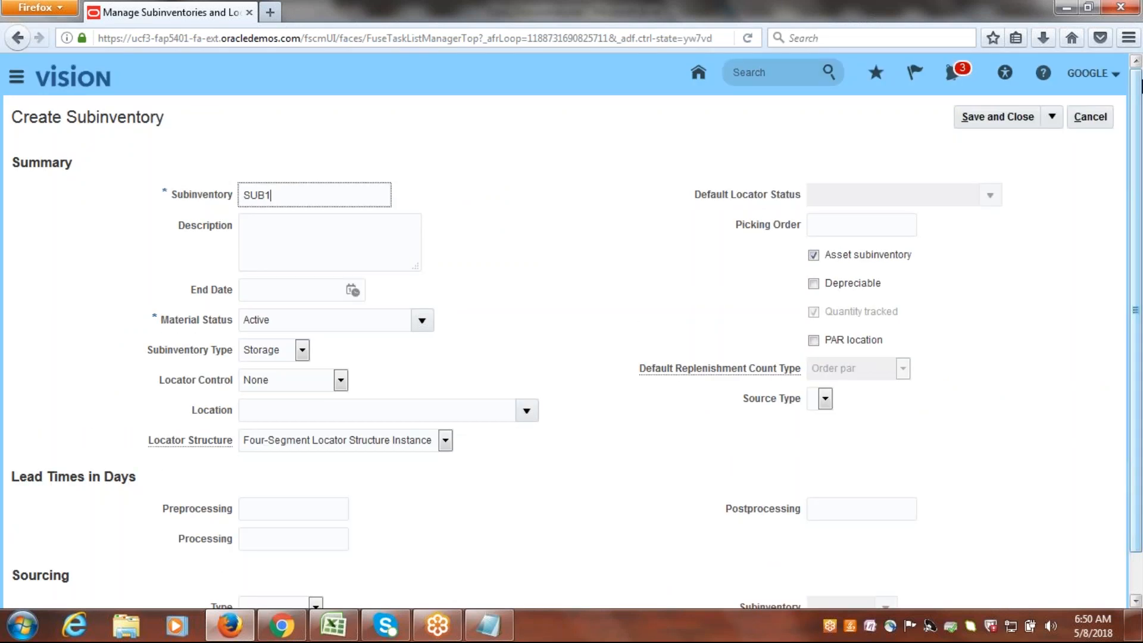
{"action": "left_click", "coordinate": [990, 116]}
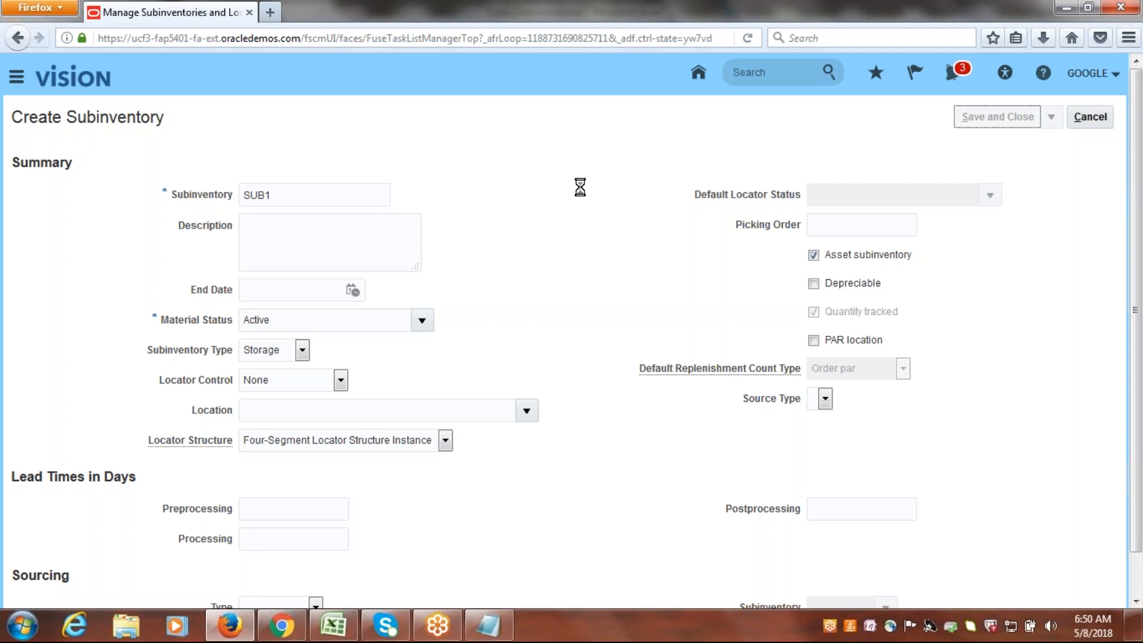
{"action": "left_click", "coordinate": [613, 219]}
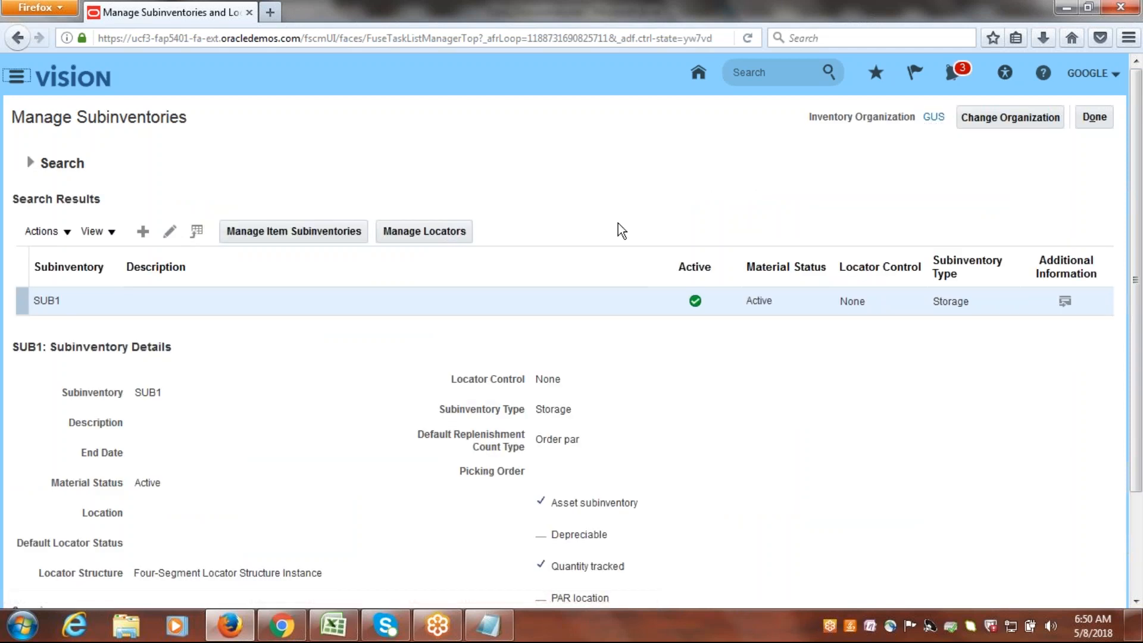
{"action": "left_click", "coordinate": [1094, 117]}
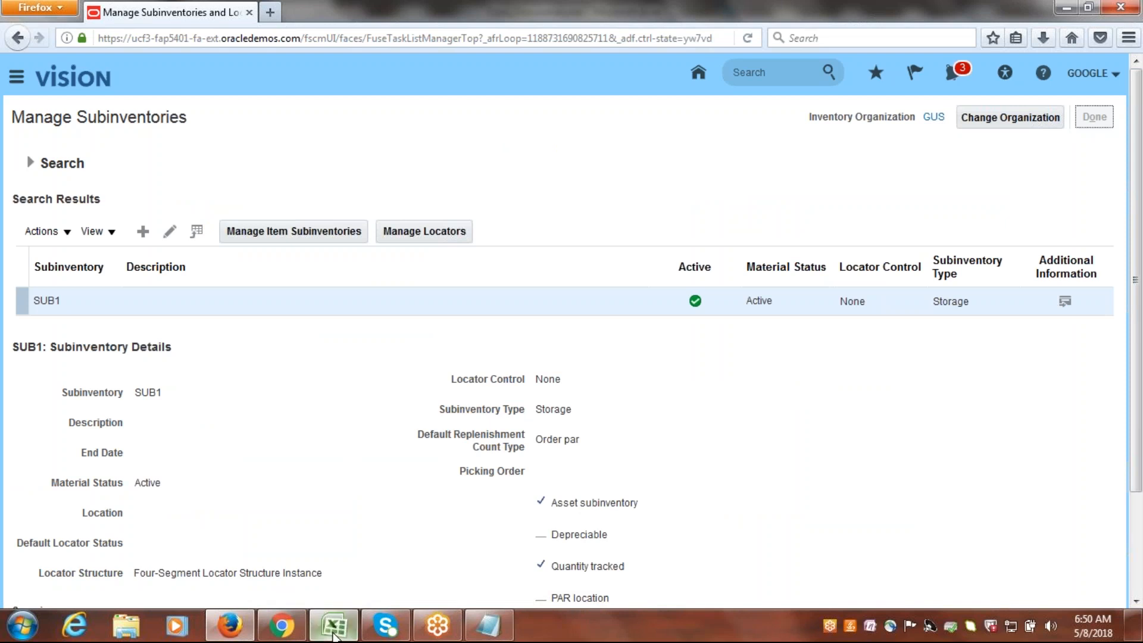
Switch to the Excel checklist, mark Subinventory as Done, and save the workbook.
{"action": "left_click", "coordinate": [333, 625]}
{"action": "key", "text": "Right"}
{"action": "type", "text": "Done"}
{"action": "key", "text": "Tab"}
{"action": "left_click", "coordinate": [113, 426]}
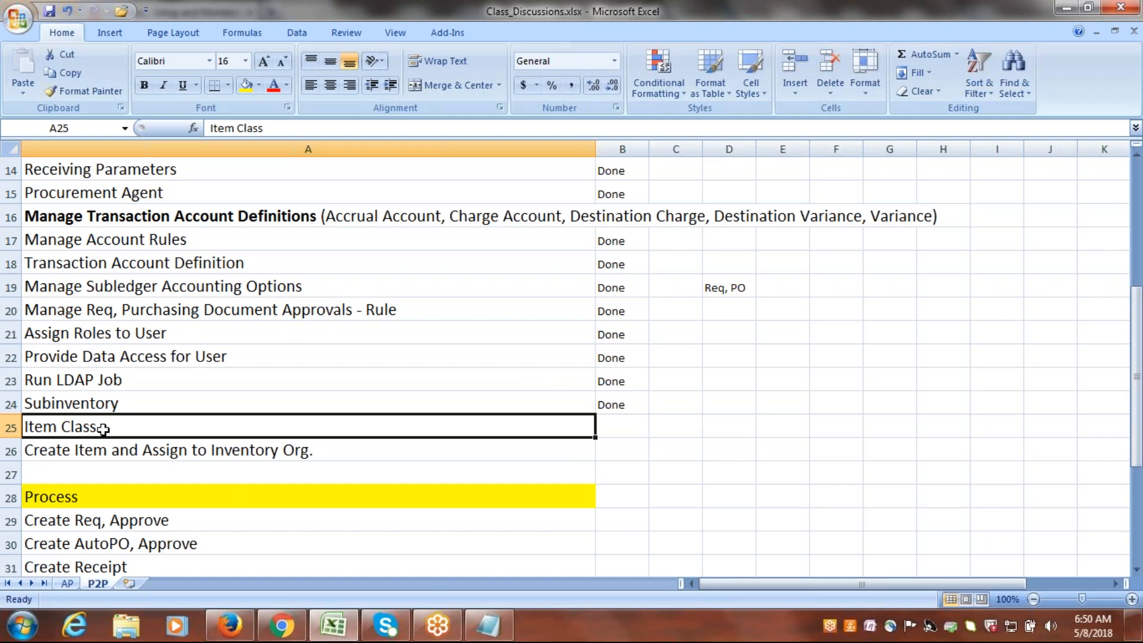
{"action": "left_click", "coordinate": [86, 453]}
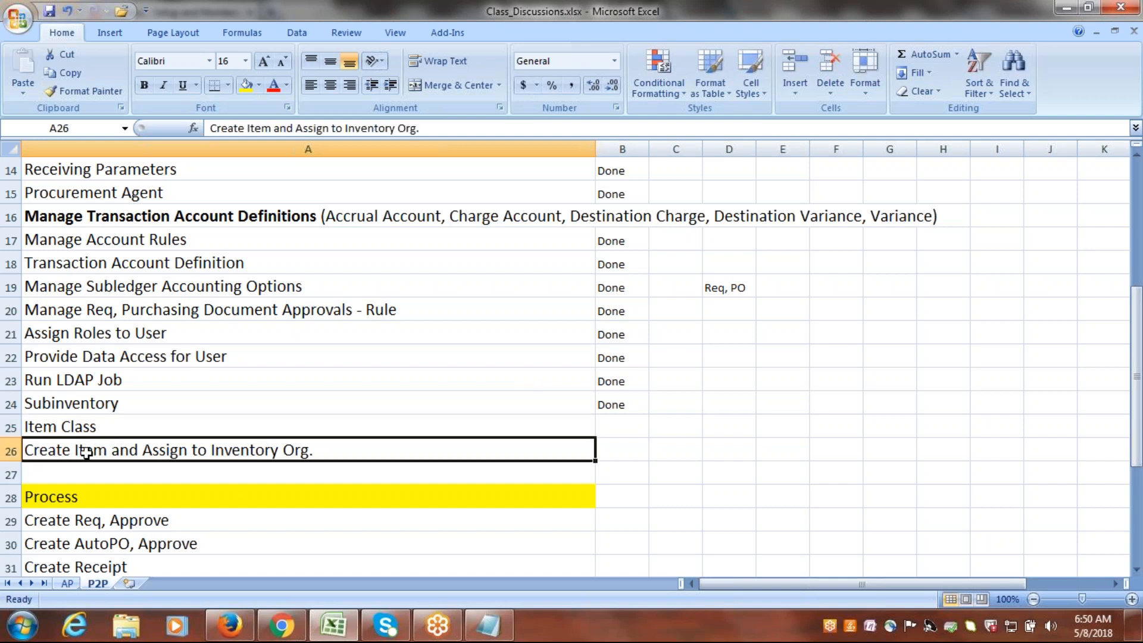
{"action": "key", "text": "ctrl+s"}
{"action": "left_click", "coordinate": [90, 425]}
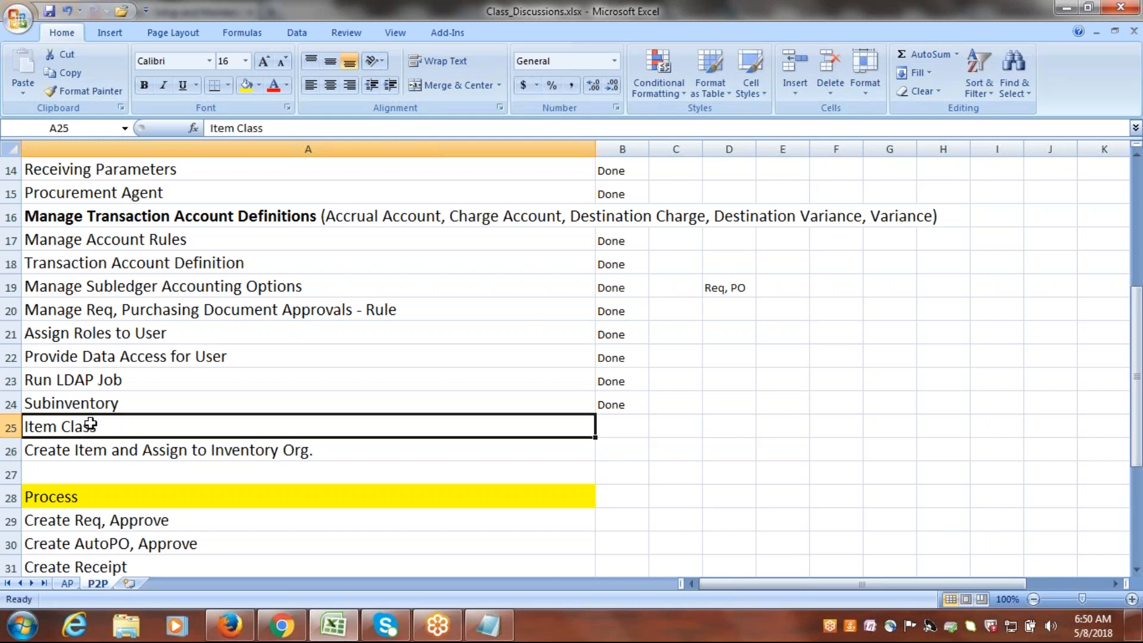
Switch back to the implementation project in Firefox, search its tasks for ITEM CLA, and go to the Manage Item Classes task.
{"action": "left_click", "coordinate": [206, 494]}
{"action": "left_click", "coordinate": [232, 625]}
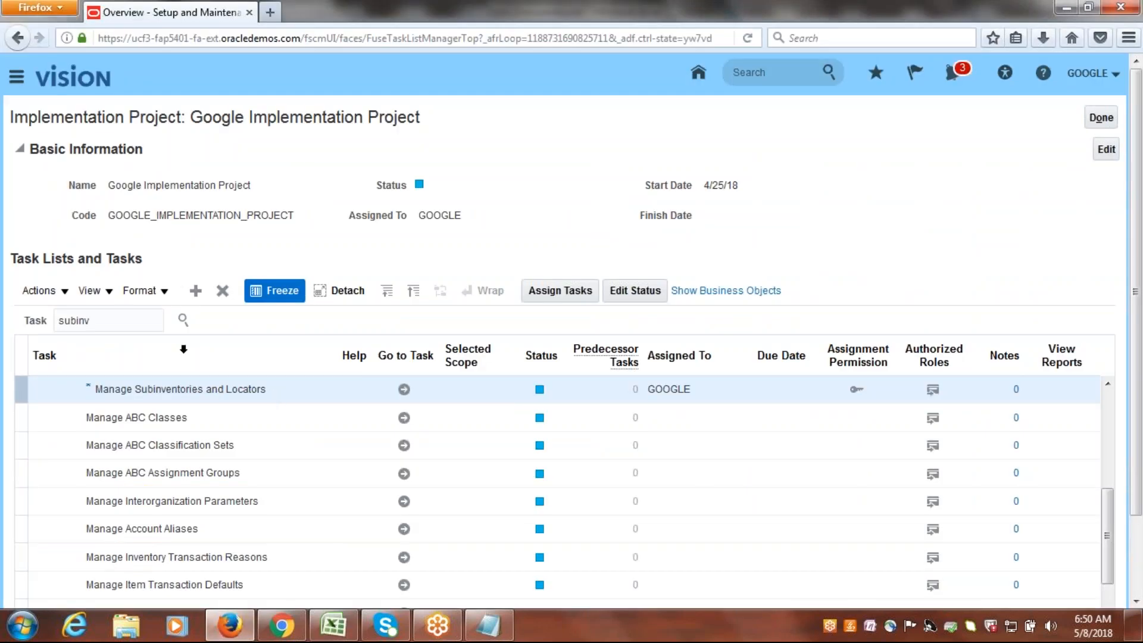
{"action": "double_click", "coordinate": [124, 319]}
{"action": "type", "text": "ITEM CLA"}
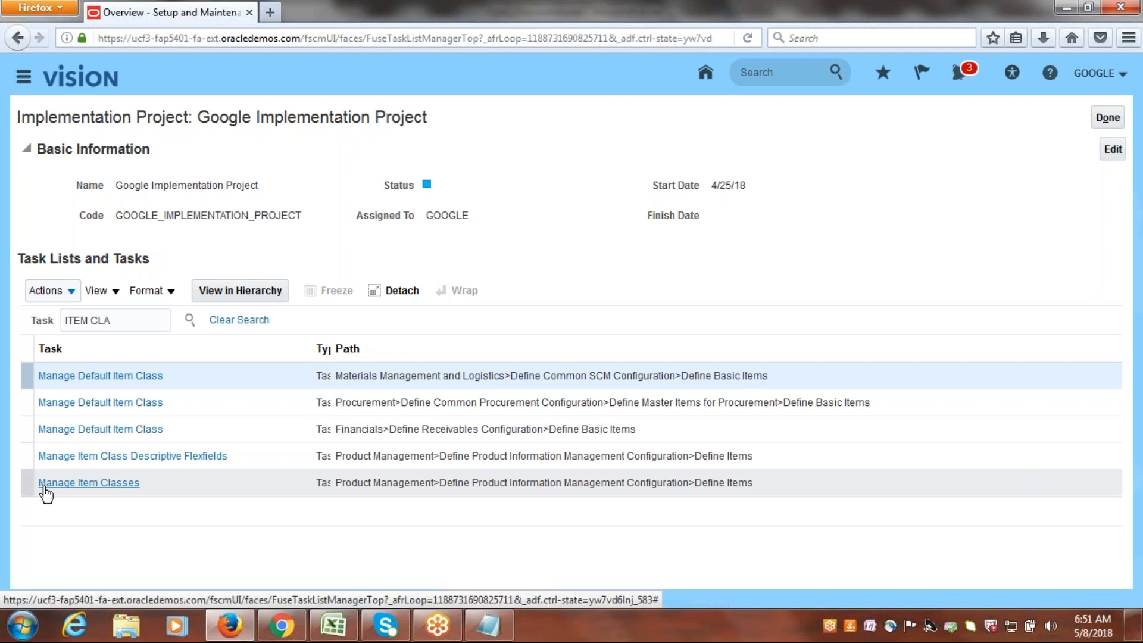
{"action": "left_click", "coordinate": [106, 484]}
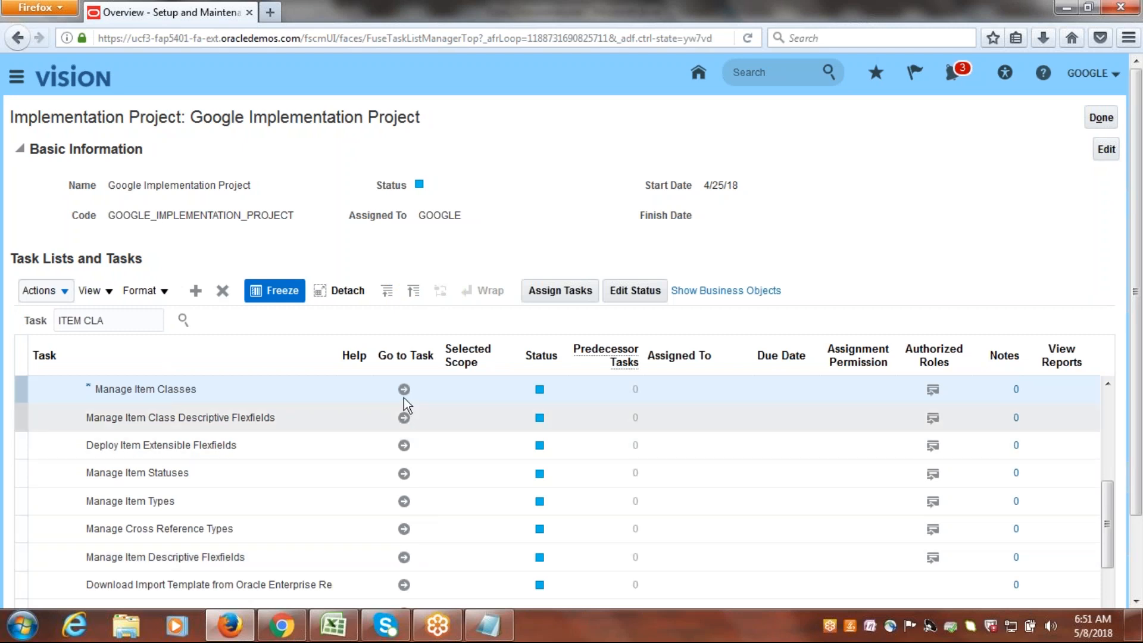
{"action": "left_click", "coordinate": [403, 389]}
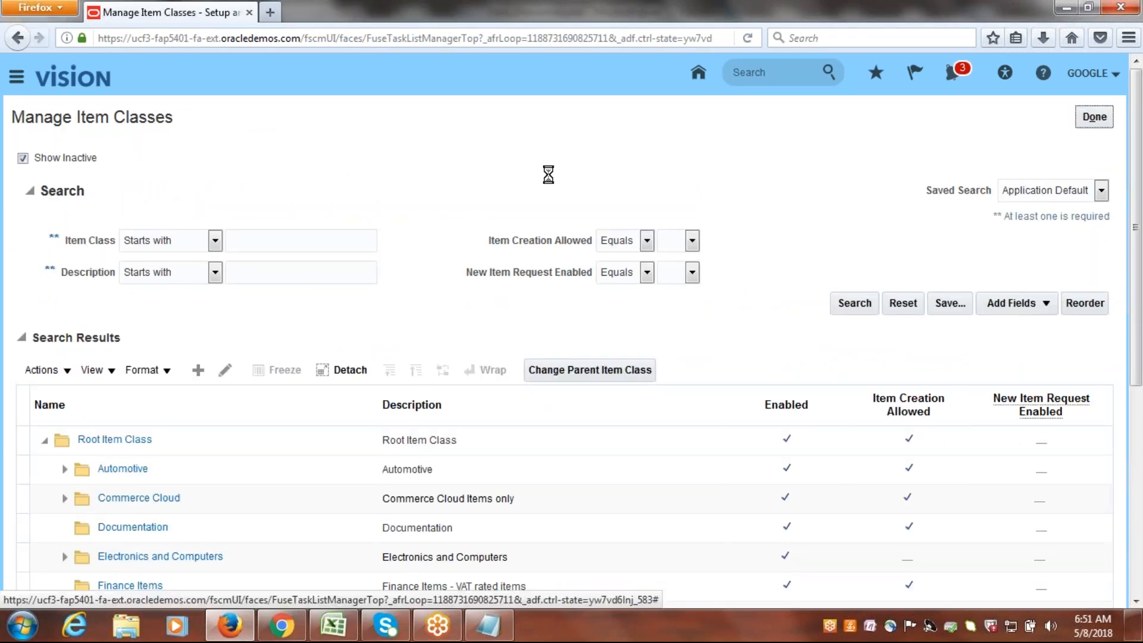
Dismiss the antivirus alert and start a new item class with Root Item Class as its parent.
{"action": "left_click_drag", "start_coordinate": [1139, 106], "coordinate": [1140, 319]}
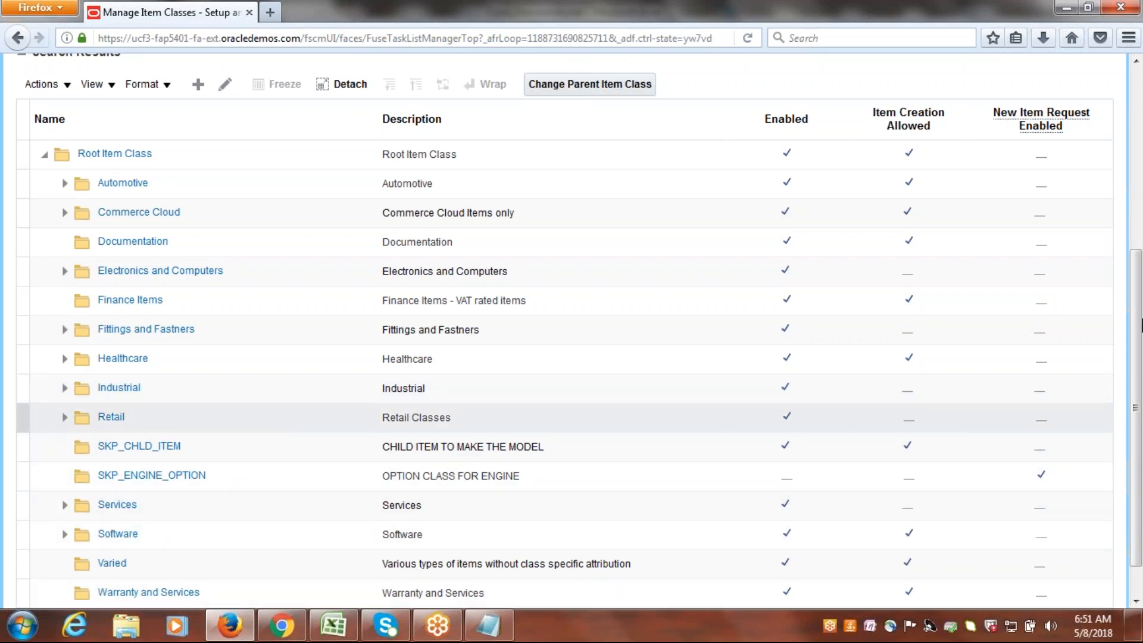
{"action": "scroll", "coordinate": [1136, 400], "scroll_direction": "down", "scroll_amount": 2}
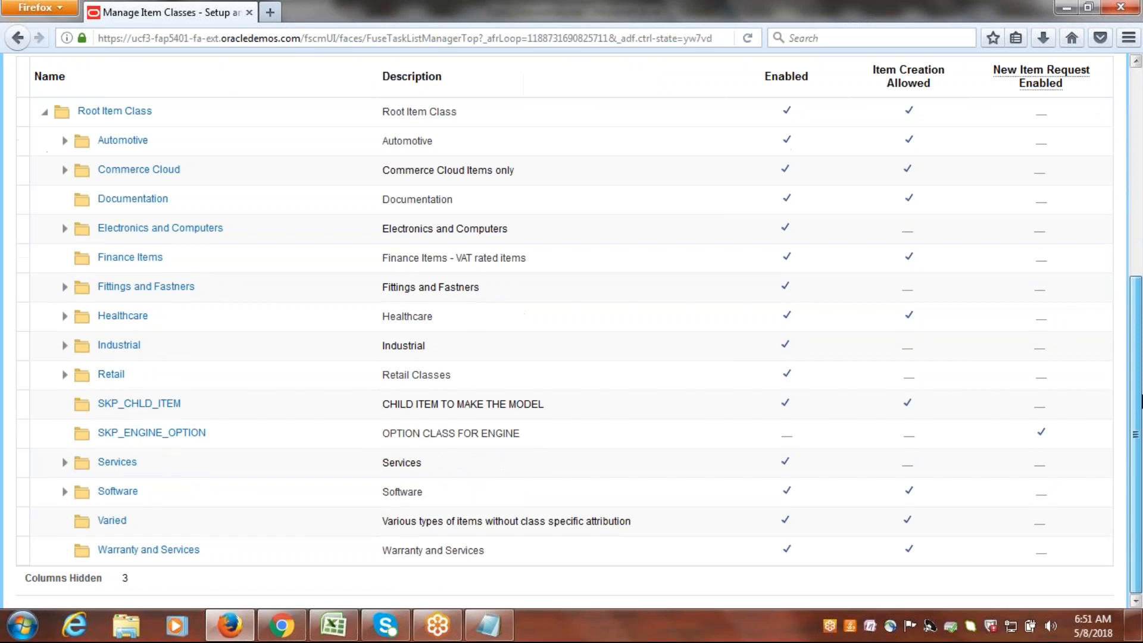
{"action": "scroll", "coordinate": [1141, 253], "scroll_direction": "up", "scroll_amount": 3}
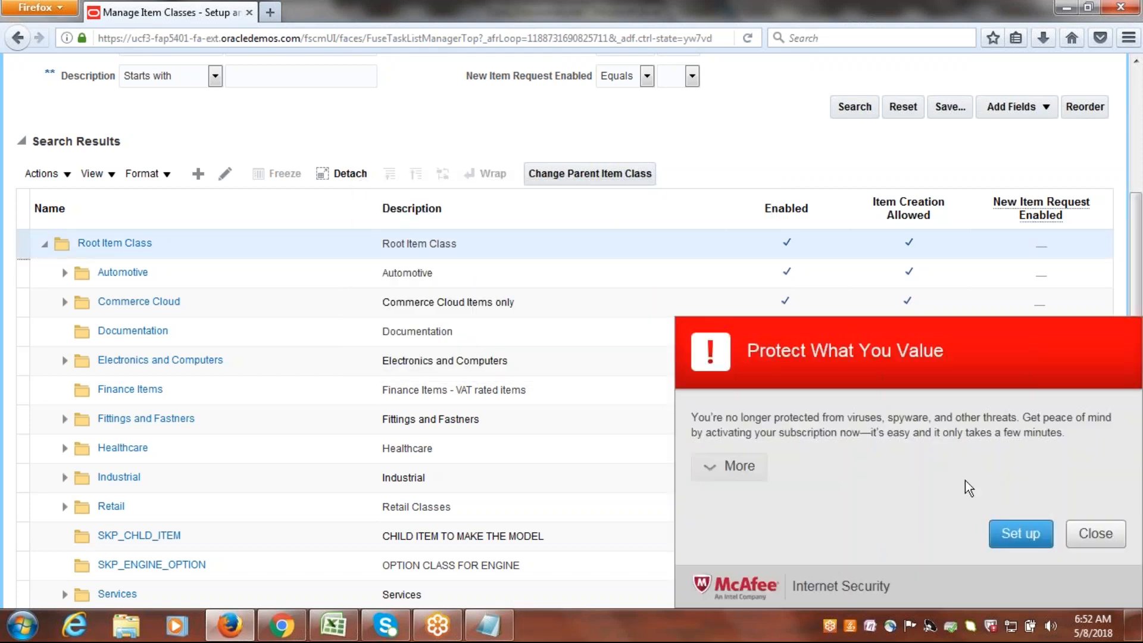
{"action": "left_click", "coordinate": [1113, 538]}
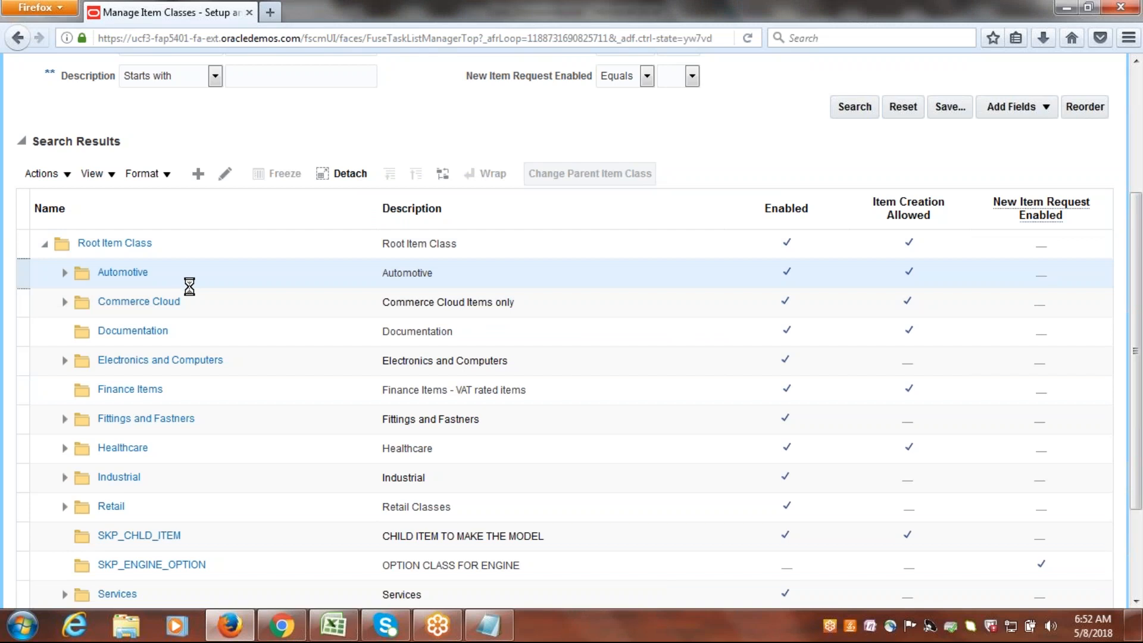
{"action": "left_click", "coordinate": [20, 276]}
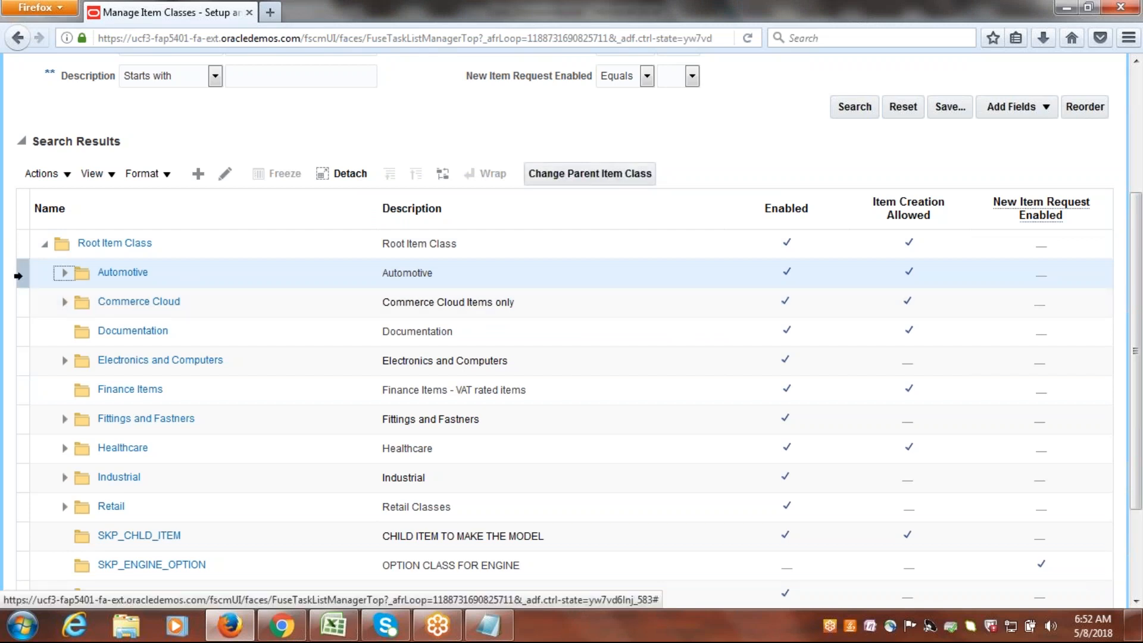
{"action": "left_click", "coordinate": [21, 241]}
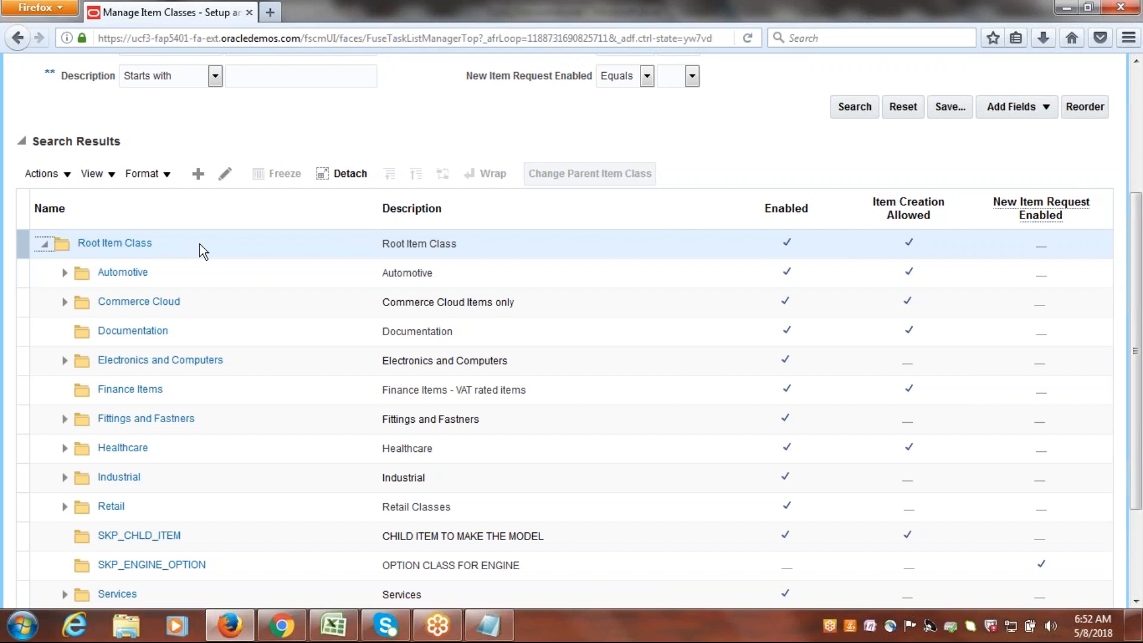
{"action": "left_click", "coordinate": [20, 244]}
{"action": "left_click", "coordinate": [198, 182]}
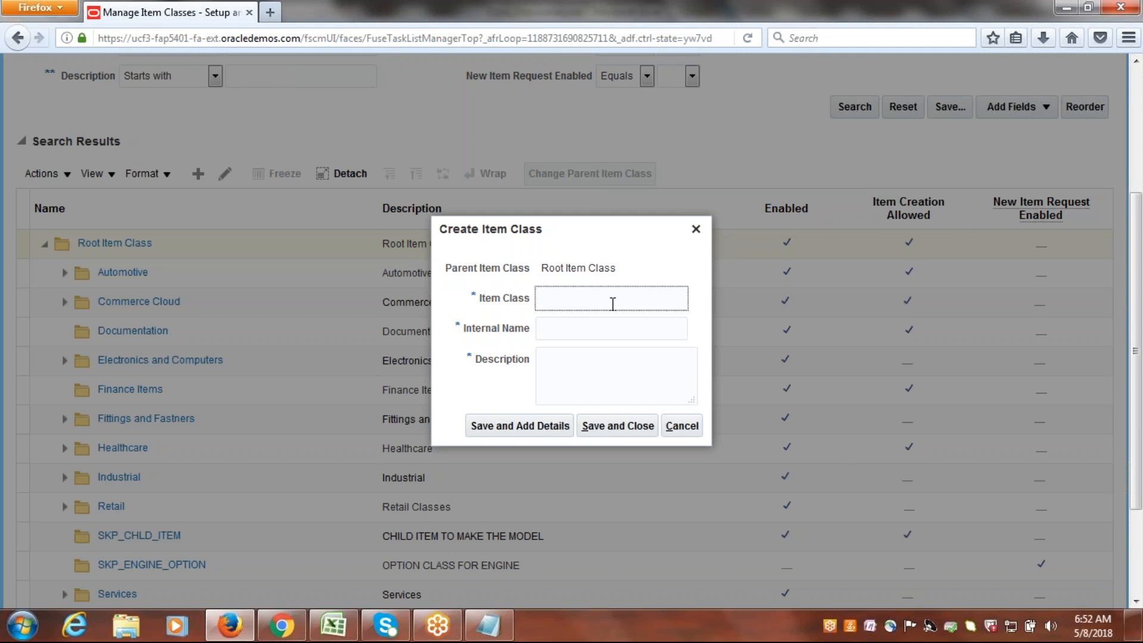
Name the item class Google Item Class, reuse that text as its description, and save it to add details.
{"action": "type", "text": "Google Item Class"}
{"action": "key", "text": "Tab"}
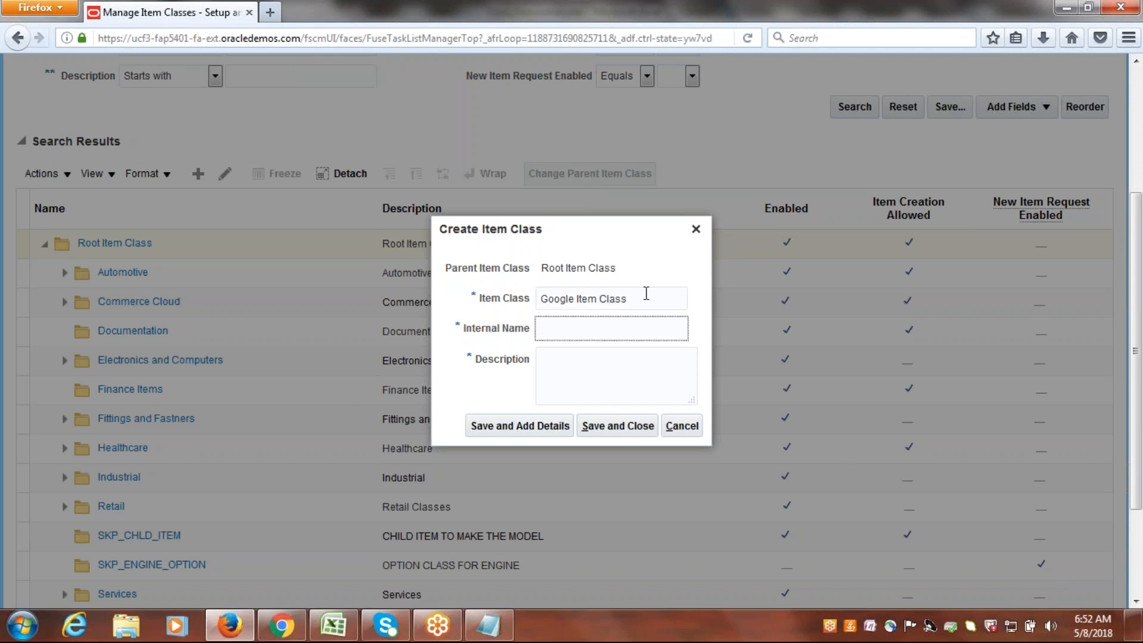
{"action": "key", "text": "ctrl+a"}
{"action": "key", "text": "ctrl+c"}
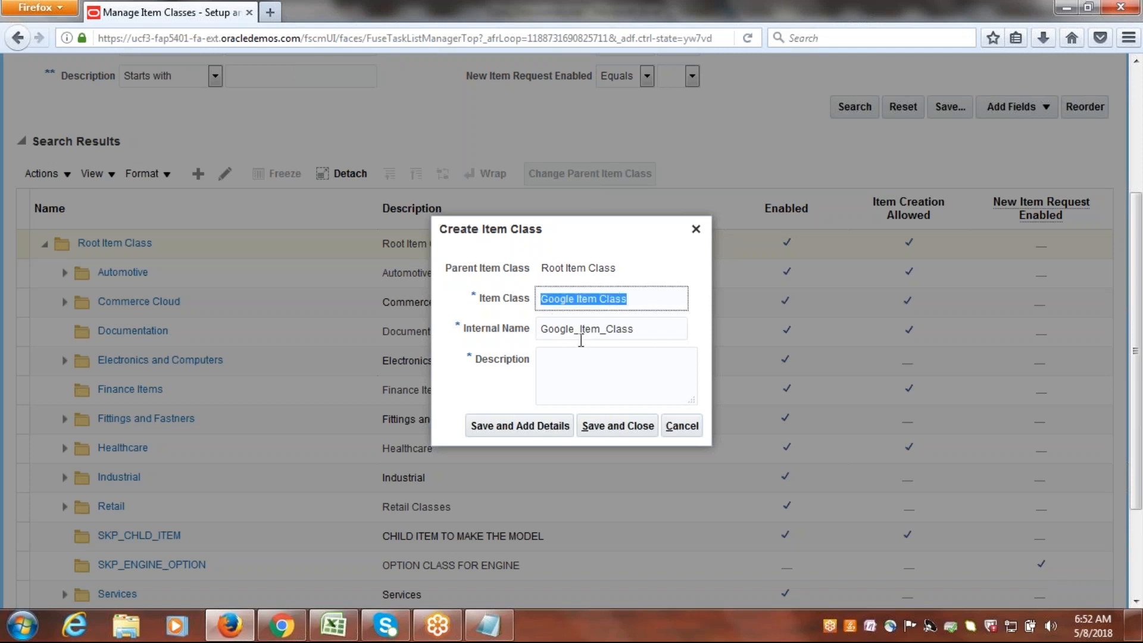
{"action": "left_click", "coordinate": [577, 365]}
{"action": "key", "text": "ctrl+v"}
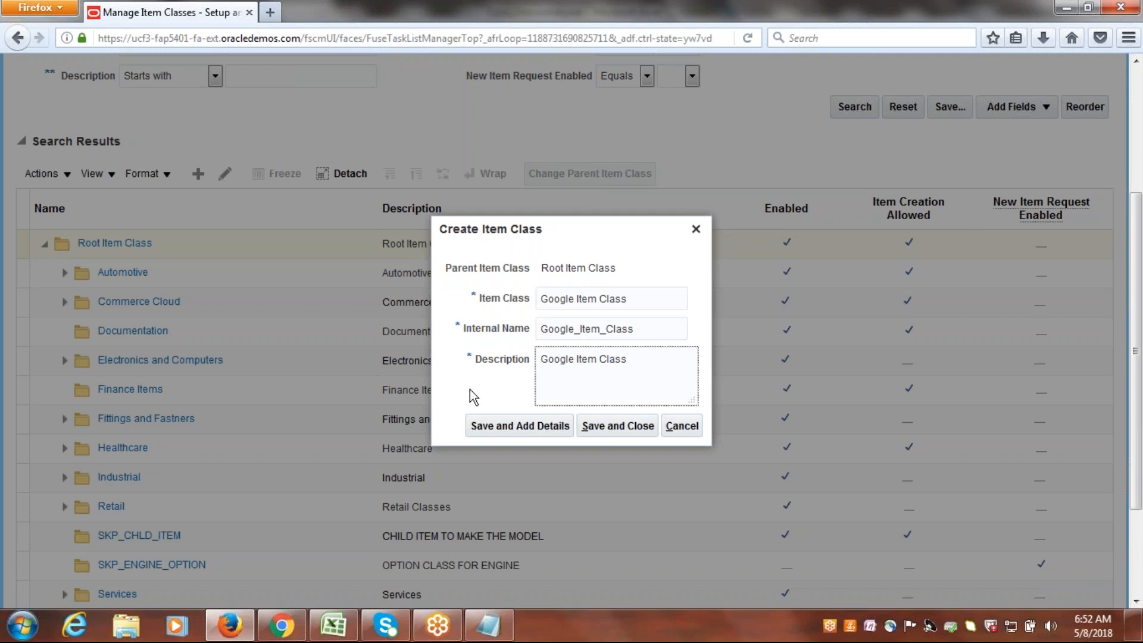
{"action": "left_click", "coordinate": [496, 429]}
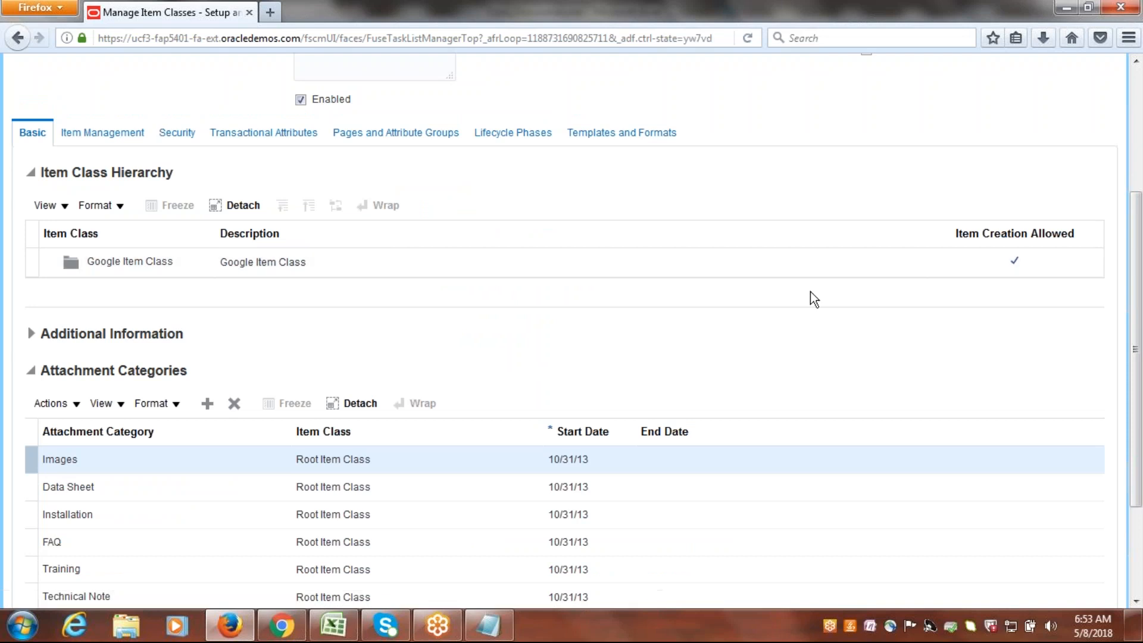
In the item class's item management settings, set both the item number and item description generation methods to User Defined.
{"action": "scroll", "coordinate": [715, 268], "scroll_direction": "up", "scroll_amount": 3}
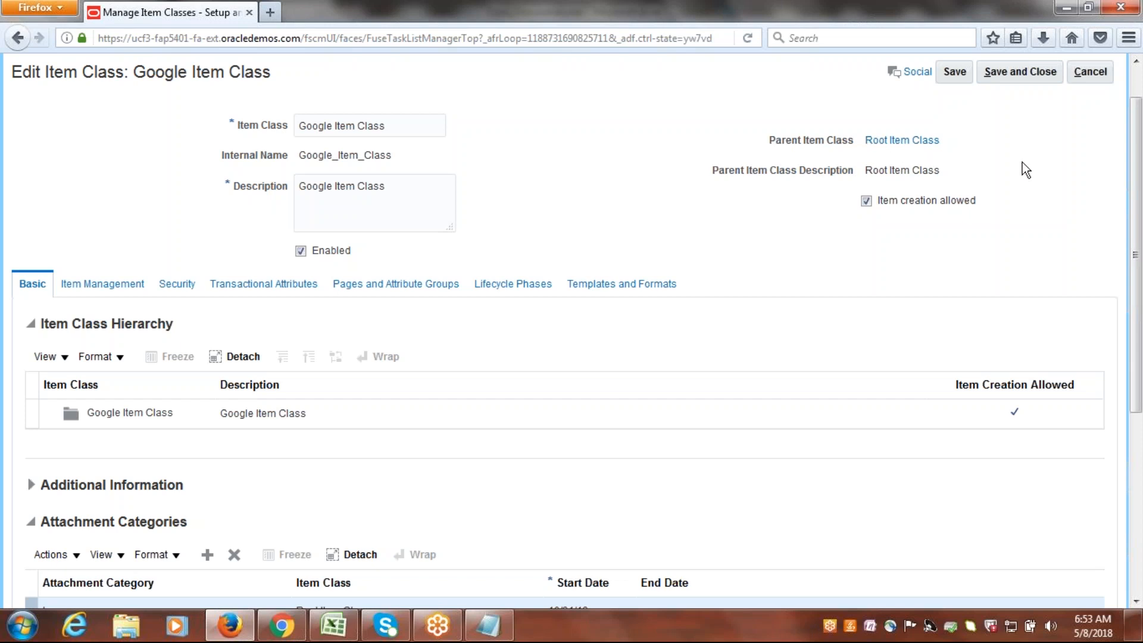
{"action": "left_click_drag", "start_coordinate": [1140, 161], "coordinate": [1141, 162]}
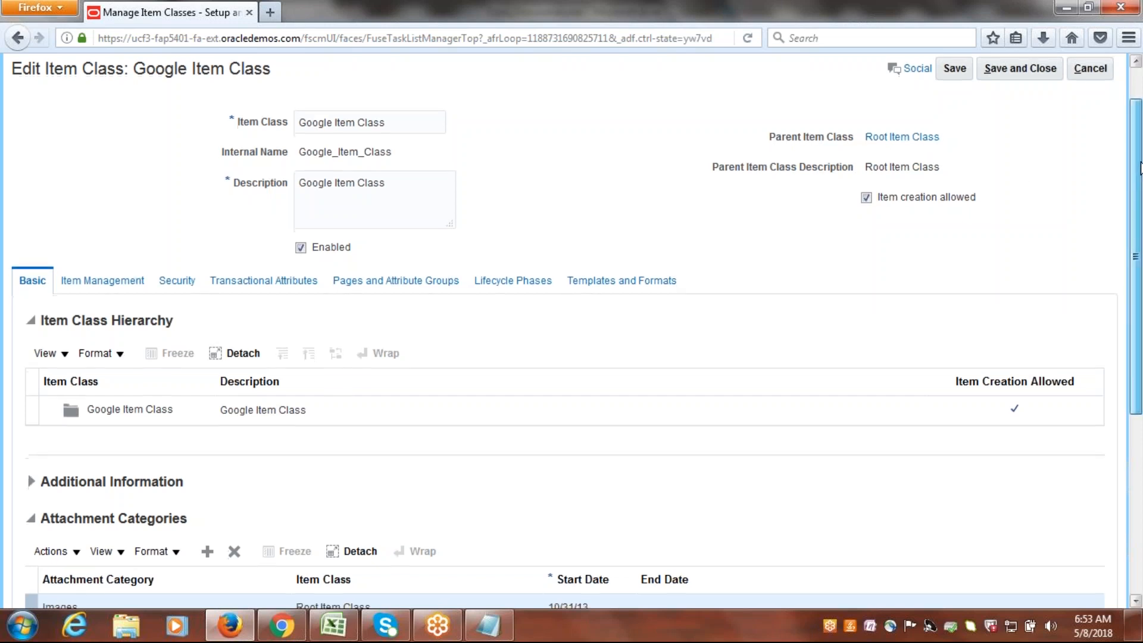
{"action": "scroll", "coordinate": [1018, 221], "scroll_direction": "down", "scroll_amount": 3}
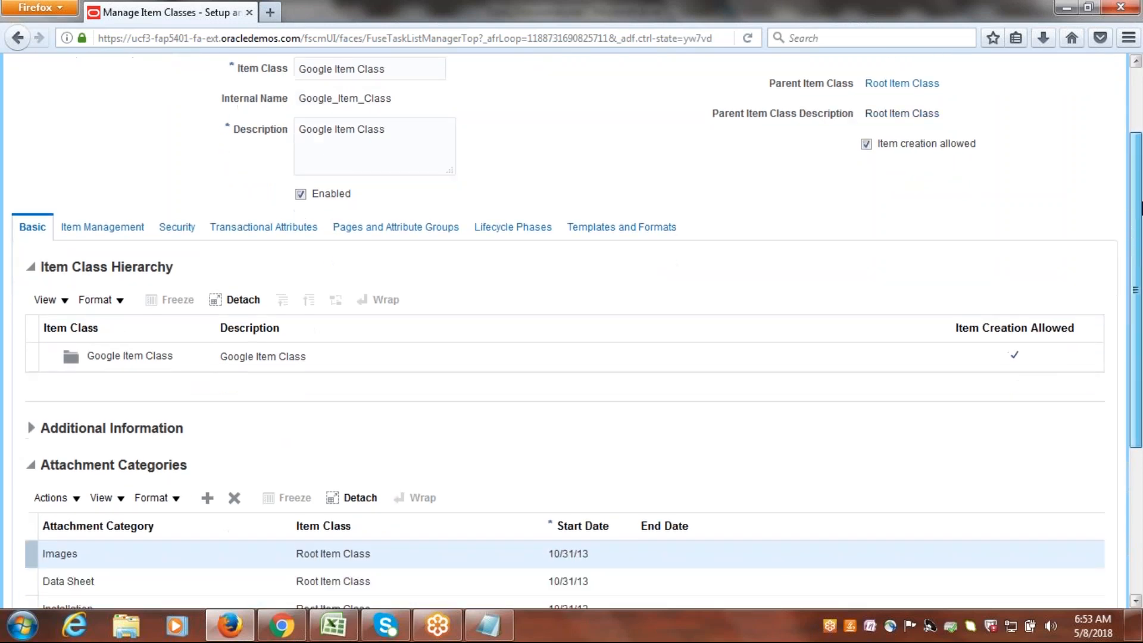
{"action": "left_click", "coordinate": [92, 184]}
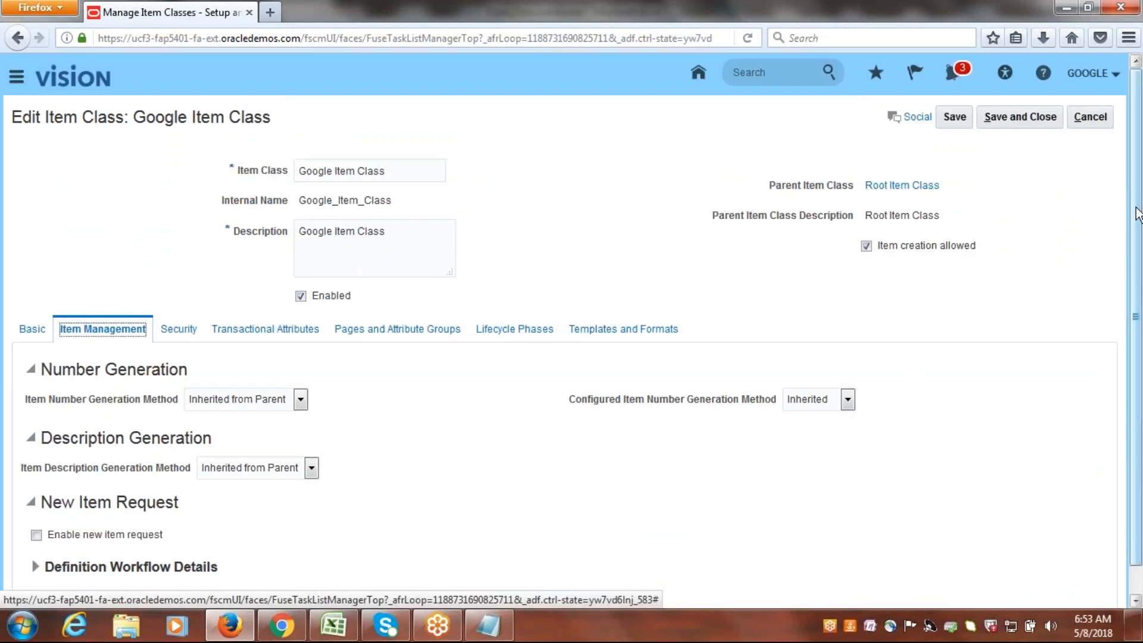
{"action": "scroll", "coordinate": [1137, 211], "scroll_direction": "down", "scroll_amount": 1}
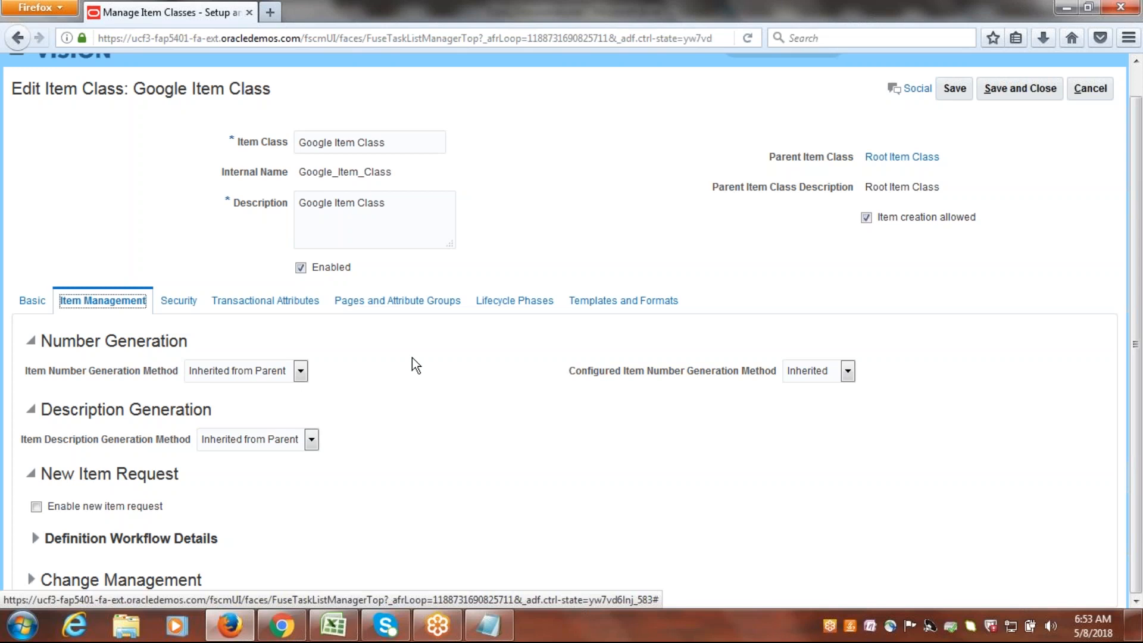
{"action": "left_click", "coordinate": [300, 371]}
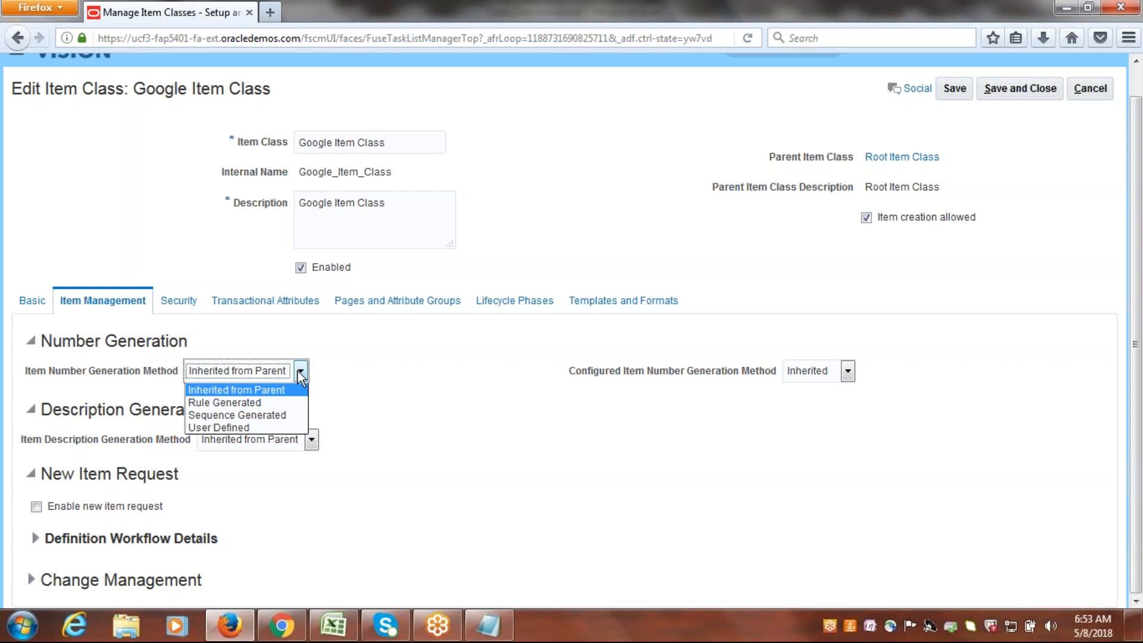
{"action": "left_click", "coordinate": [242, 428]}
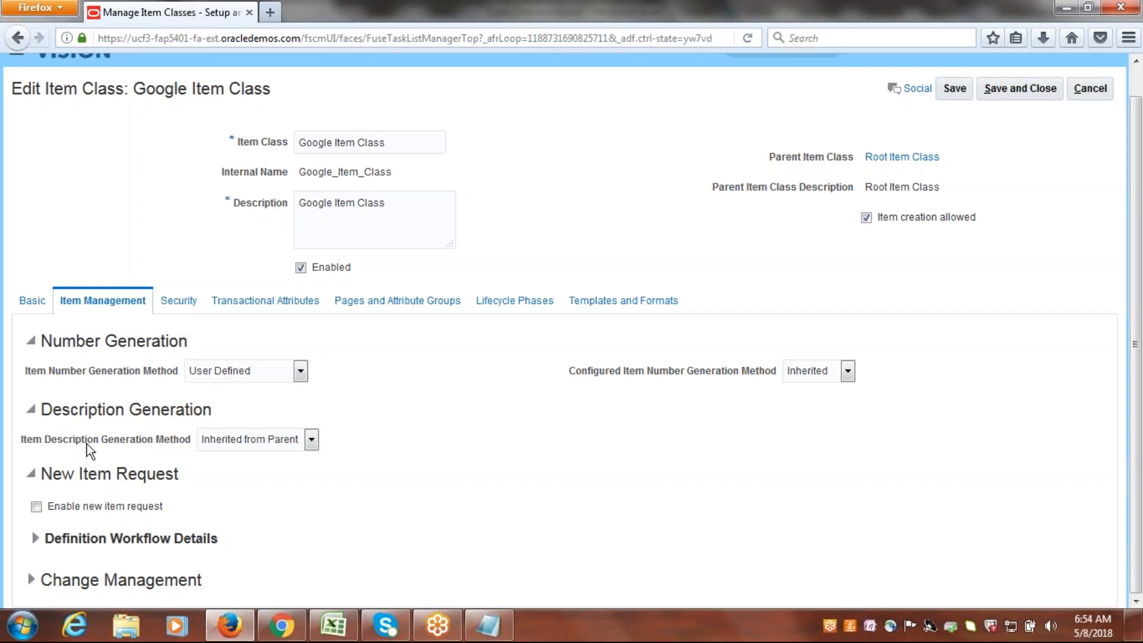
{"action": "left_click", "coordinate": [310, 439]}
{"action": "left_click", "coordinate": [280, 484]}
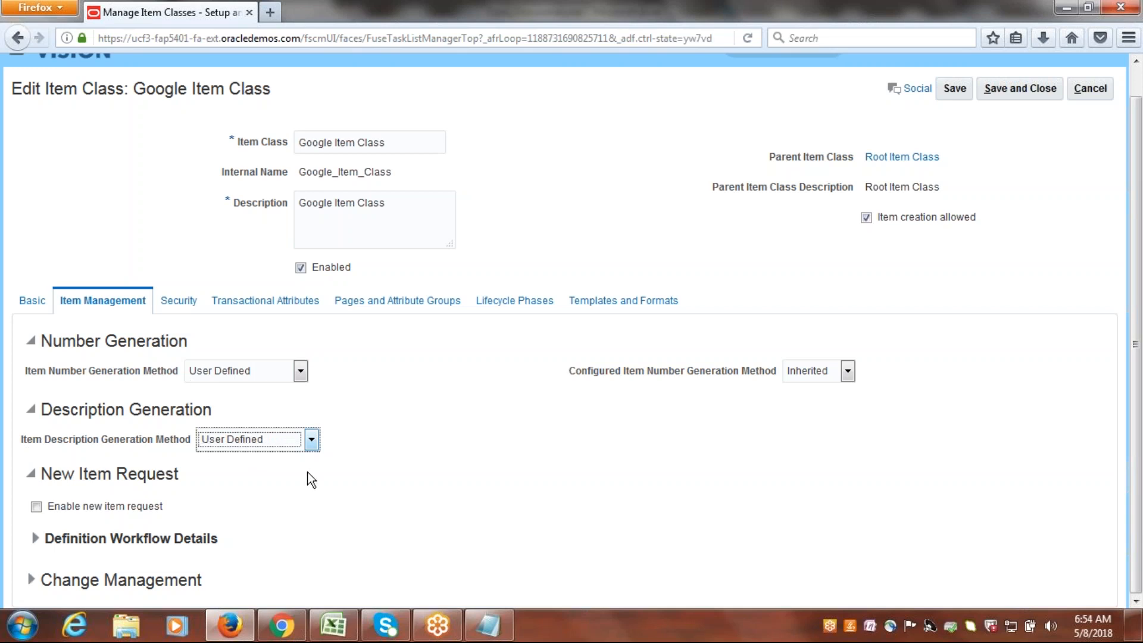
Change item number generation to Sequence Generated, with starting number 1001, increment 1, and prefix GOOGLE.
{"action": "left_click", "coordinate": [301, 370]}
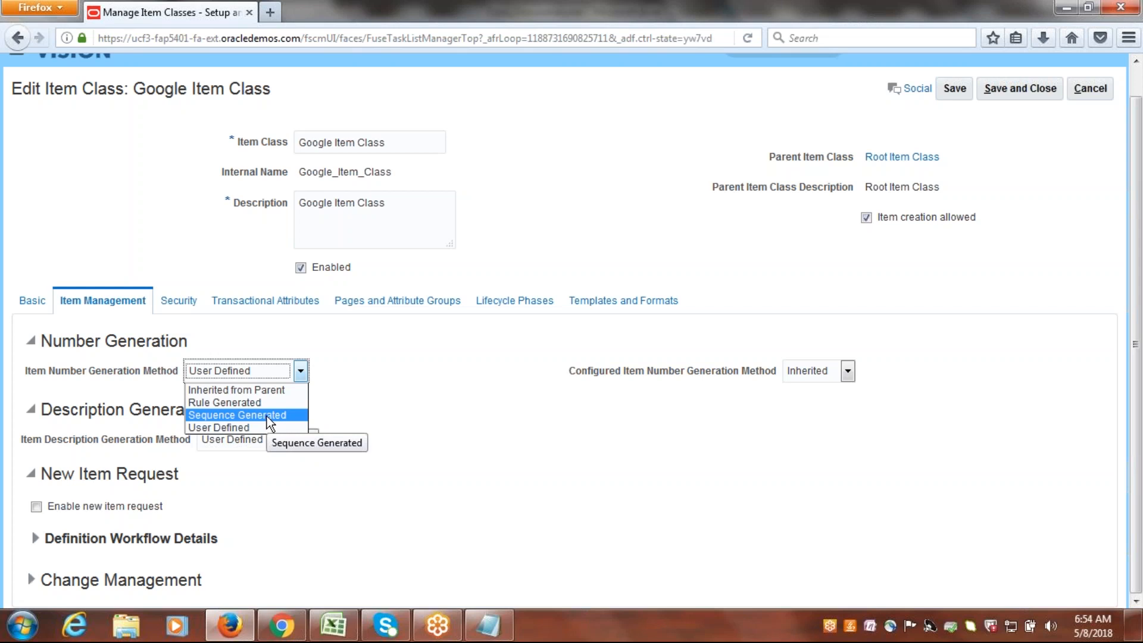
{"action": "left_click", "coordinate": [267, 416]}
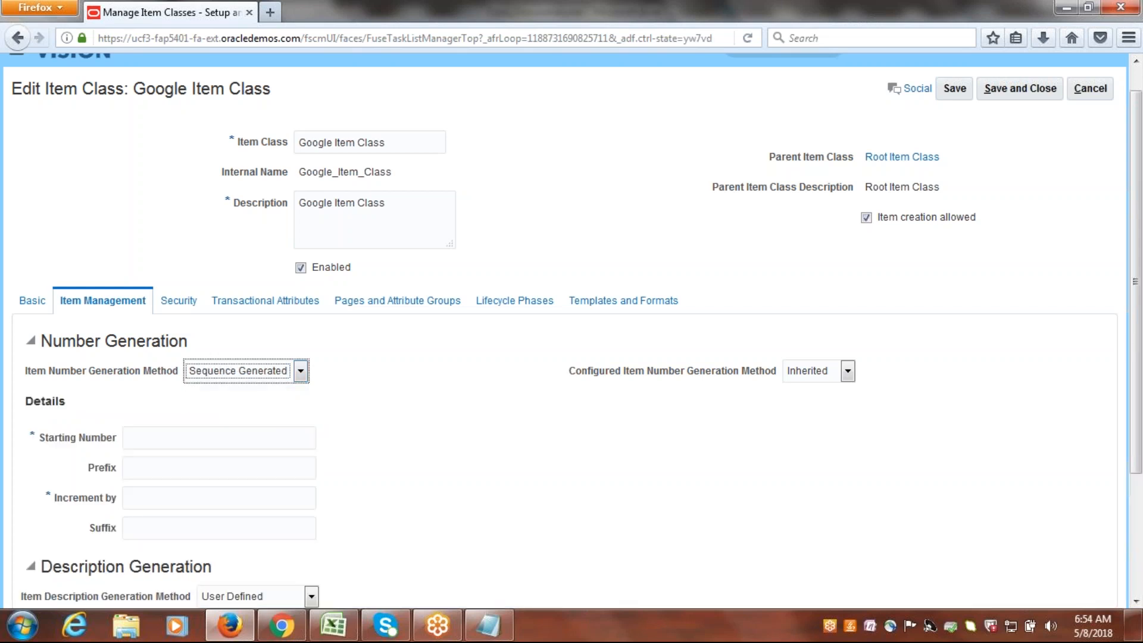
{"action": "scroll", "coordinate": [351, 315], "scroll_direction": "down", "scroll_amount": 2}
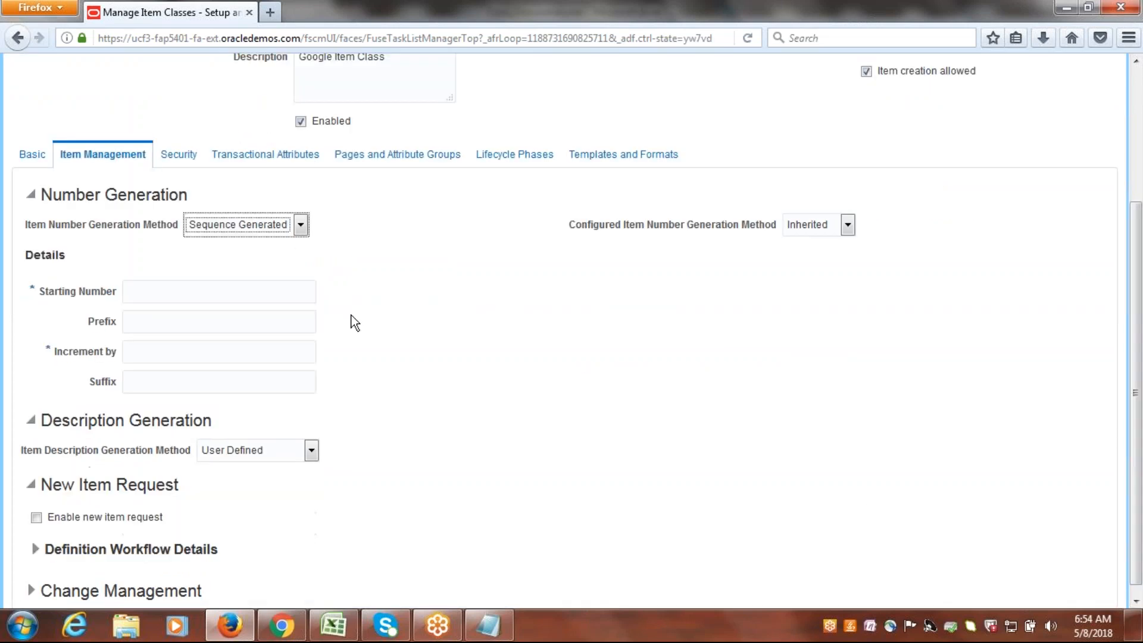
{"action": "left_click", "coordinate": [253, 292]}
{"action": "type", "text": "1001"}
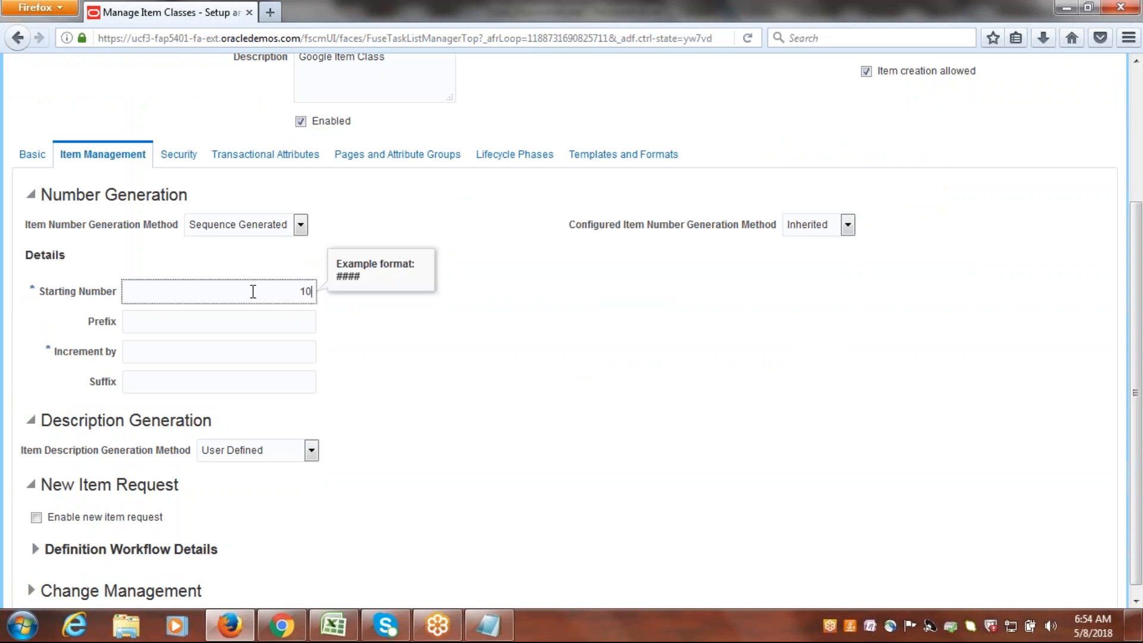
{"action": "left_click", "coordinate": [160, 356]}
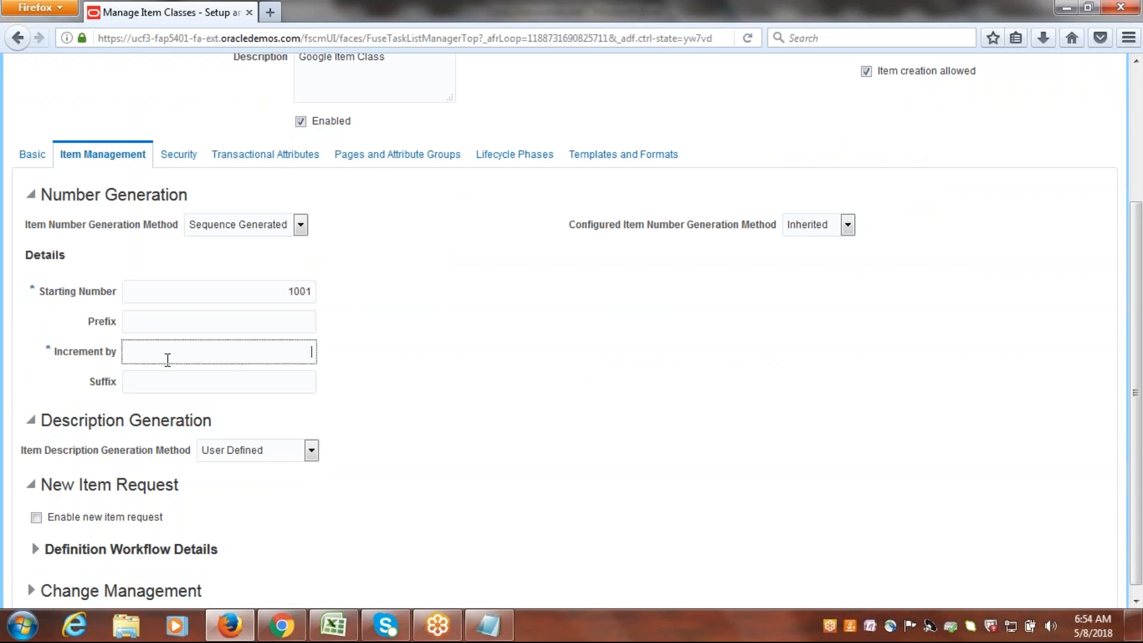
{"action": "type", "text": "1"}
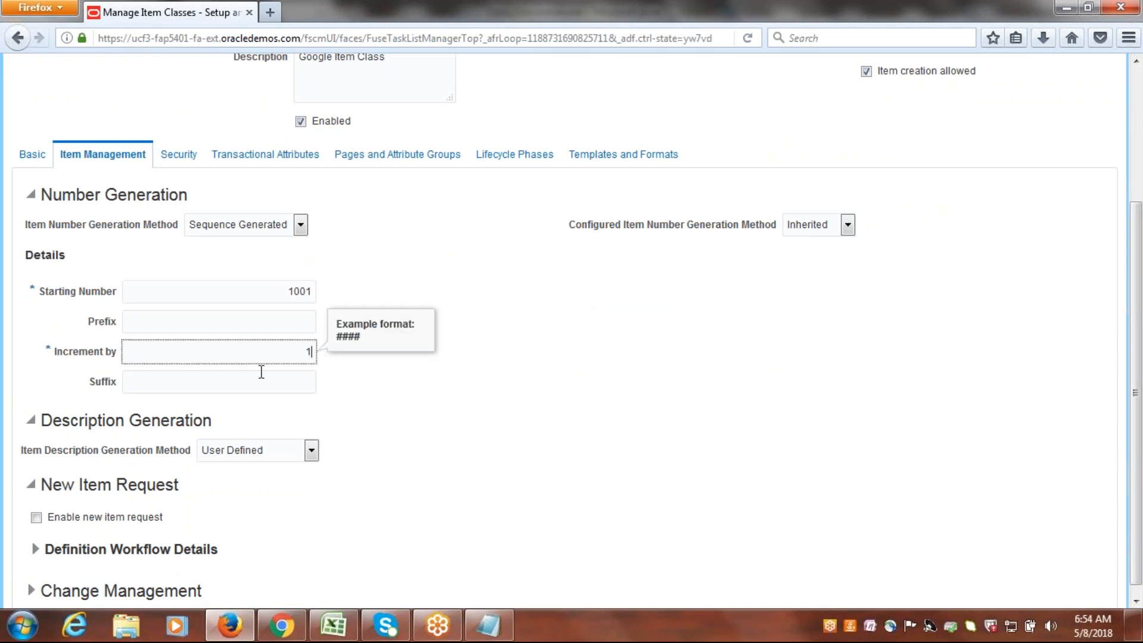
{"action": "left_click", "coordinate": [358, 384]}
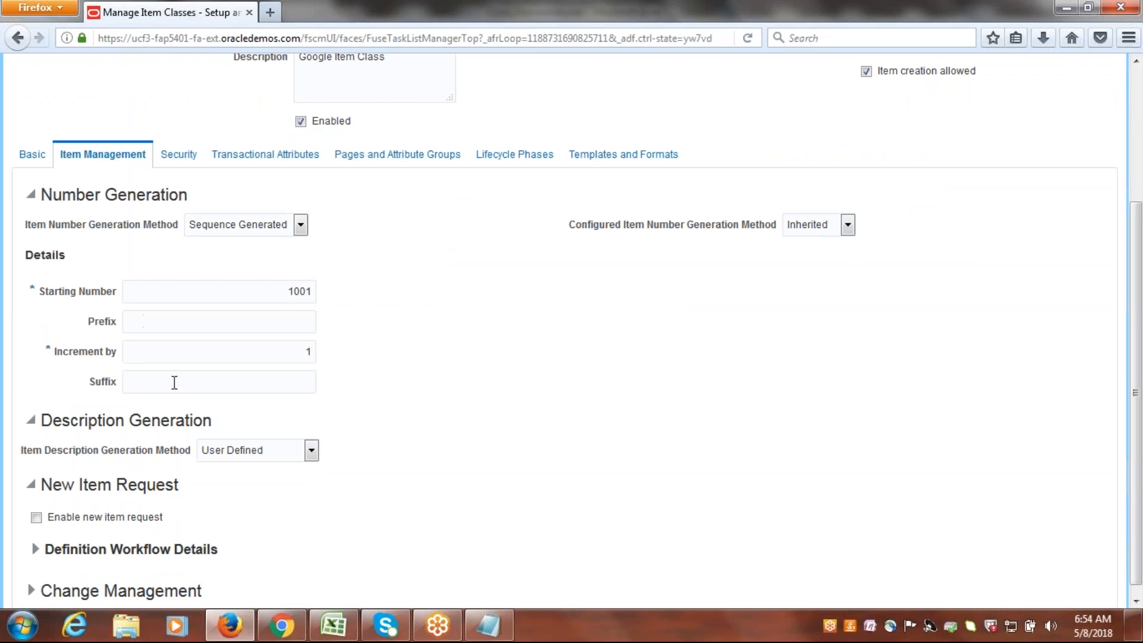
{"action": "left_click", "coordinate": [210, 324]}
{"action": "type", "text": "GOOGLE"}
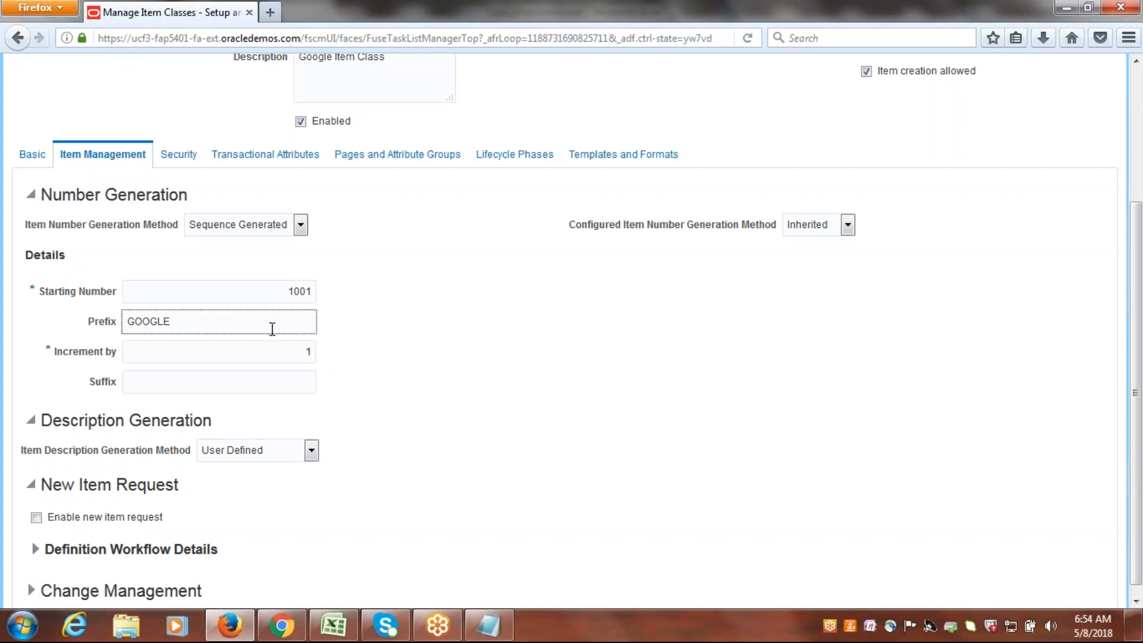
{"action": "left_click", "coordinate": [457, 345]}
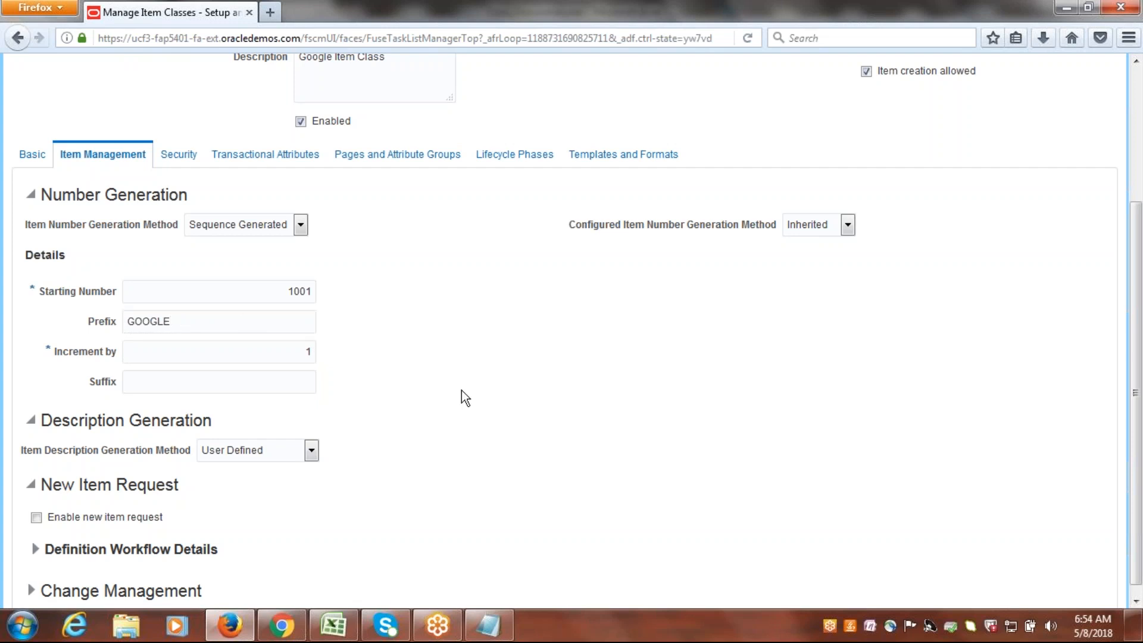
In the security settings of Google Item Class, add a new Item Class People row with Person as the principal.
{"action": "left_click_drag", "start_coordinate": [1141, 284], "coordinate": [1131, 220]}
{"action": "left_click", "coordinate": [179, 240]}
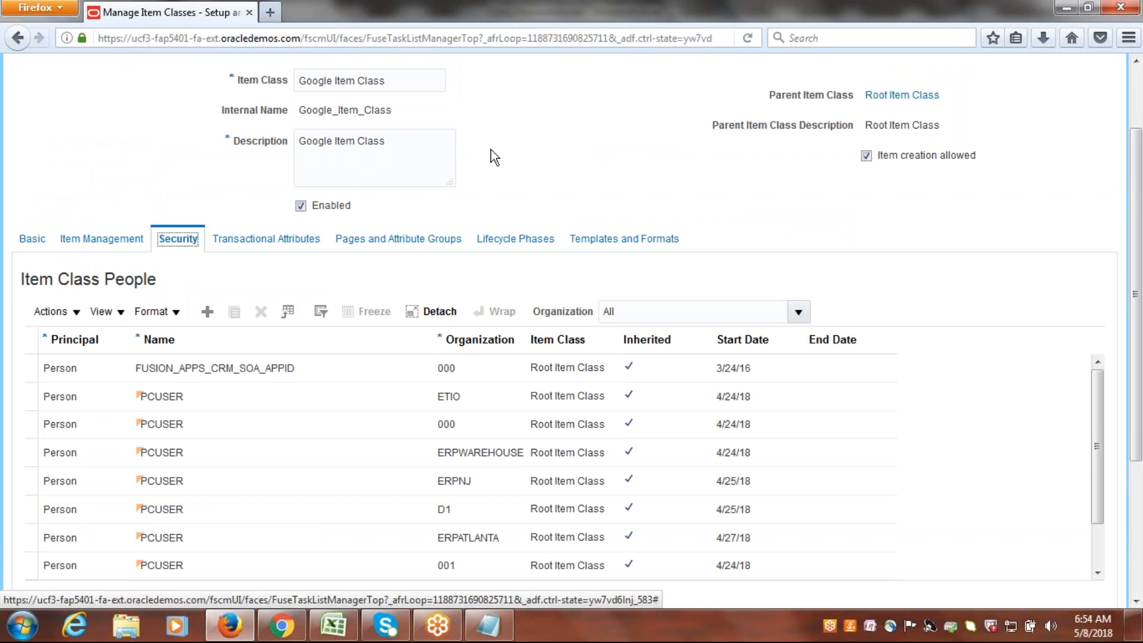
{"action": "mouse_move", "coordinate": [1140, 326]}
{"action": "left_mouse_down"}
{"action": "mouse_move", "coordinate": [1141, 287]}
{"action": "mouse_move", "coordinate": [1140, 315]}
{"action": "left_mouse_up"}
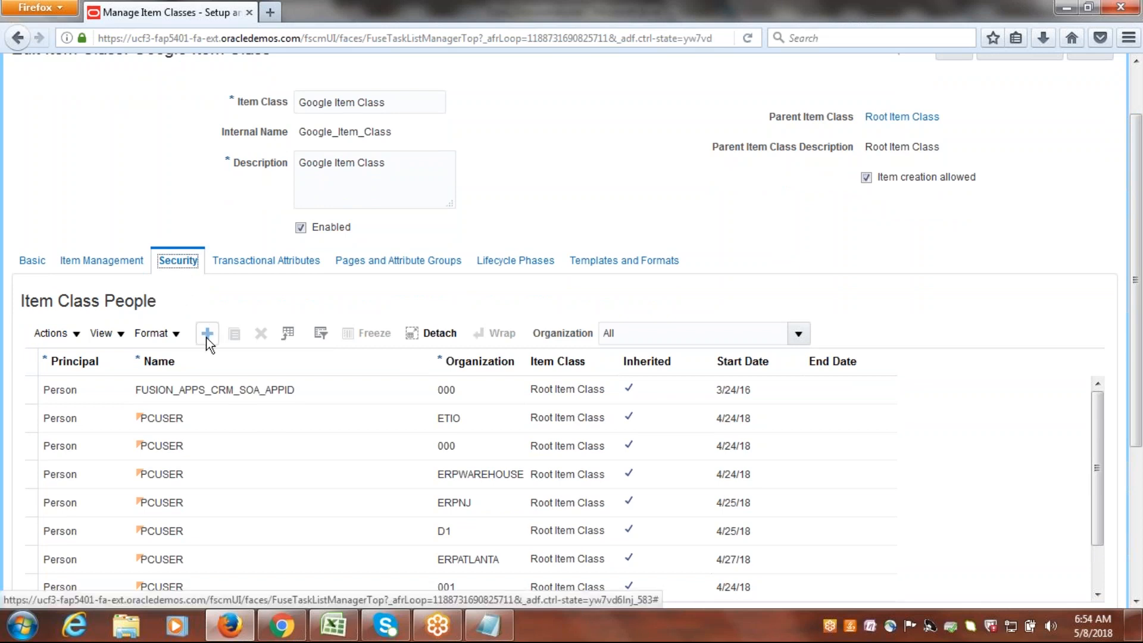
{"action": "left_click", "coordinate": [207, 333]}
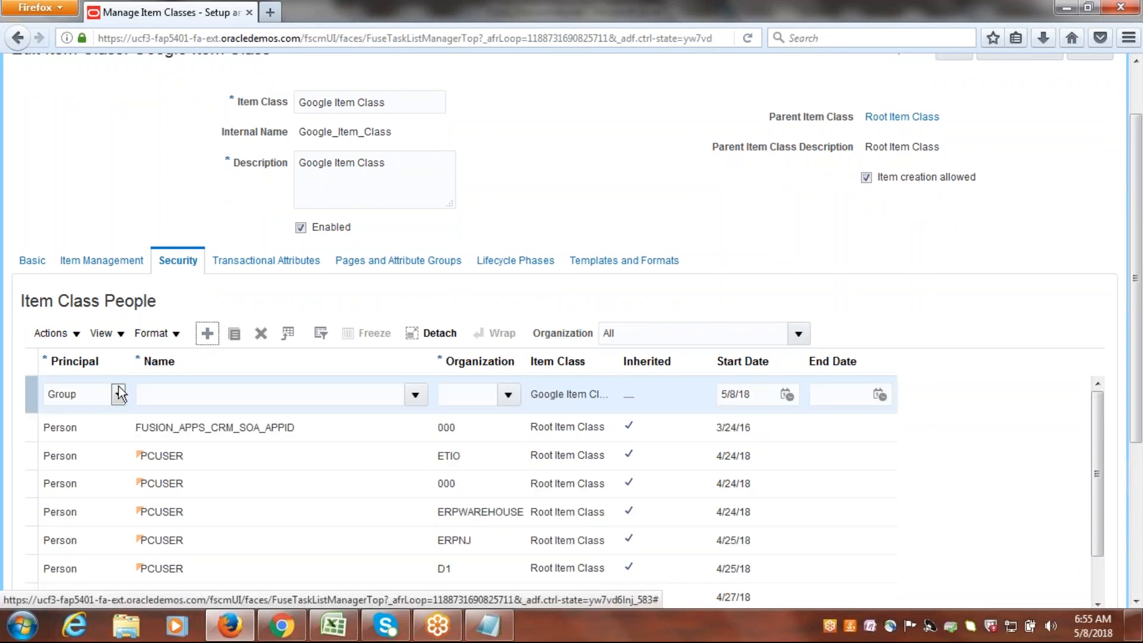
{"action": "left_click", "coordinate": [118, 388]}
{"action": "left_click", "coordinate": [92, 426]}
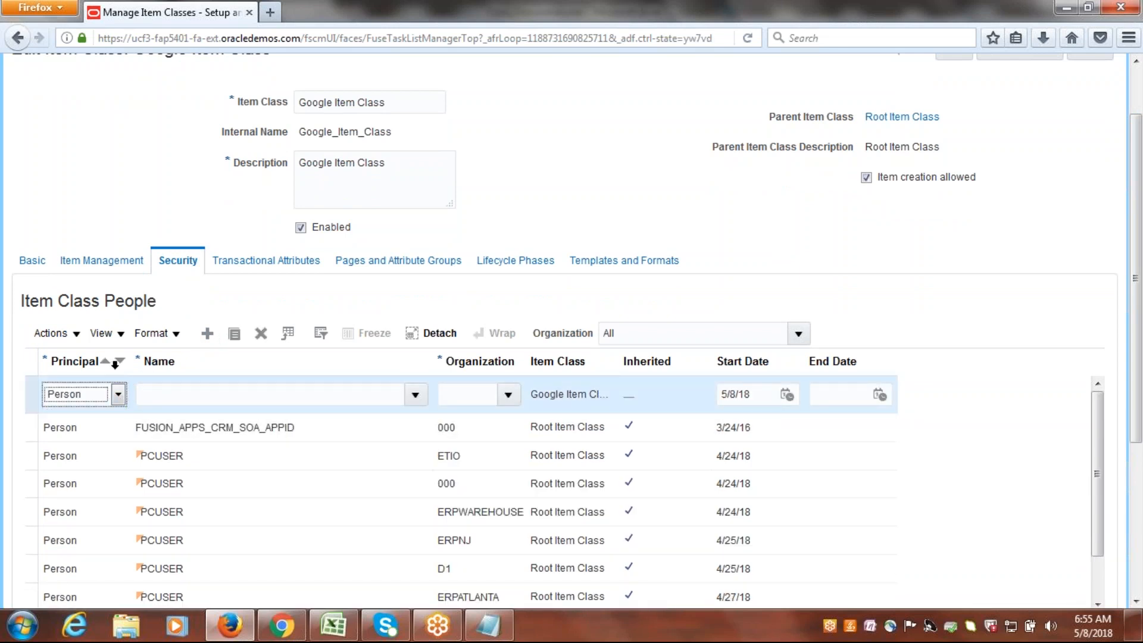
Search for the user name google and assign the GOOGLE user to the new person row.
{"action": "left_click", "coordinate": [414, 394]}
{"action": "left_click", "coordinate": [415, 394]}
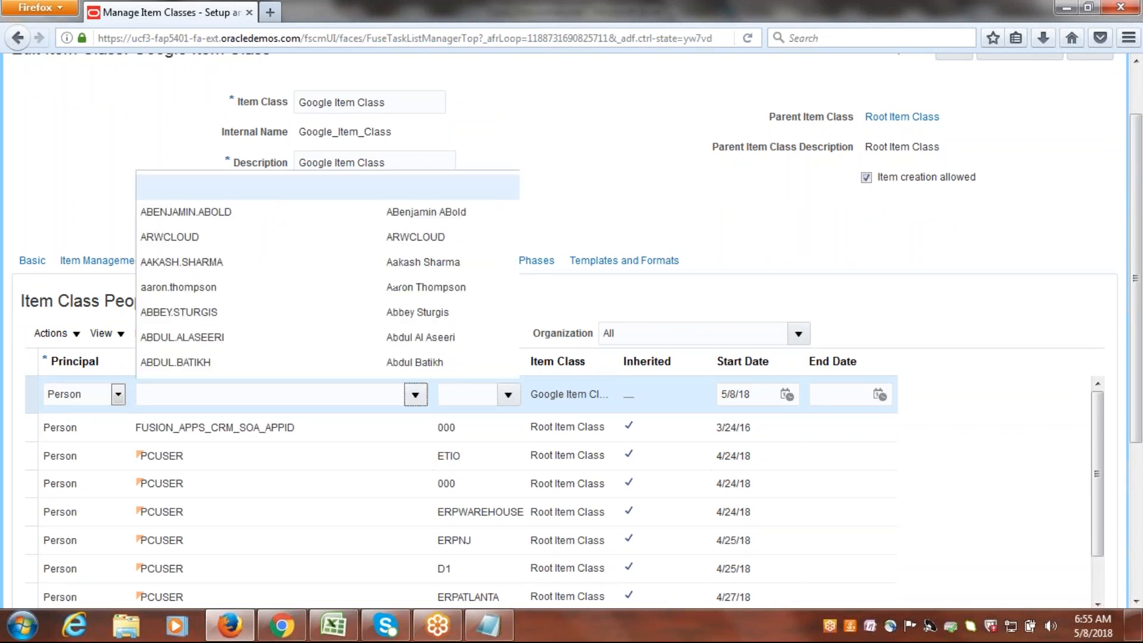
{"action": "left_click", "coordinate": [160, 366]}
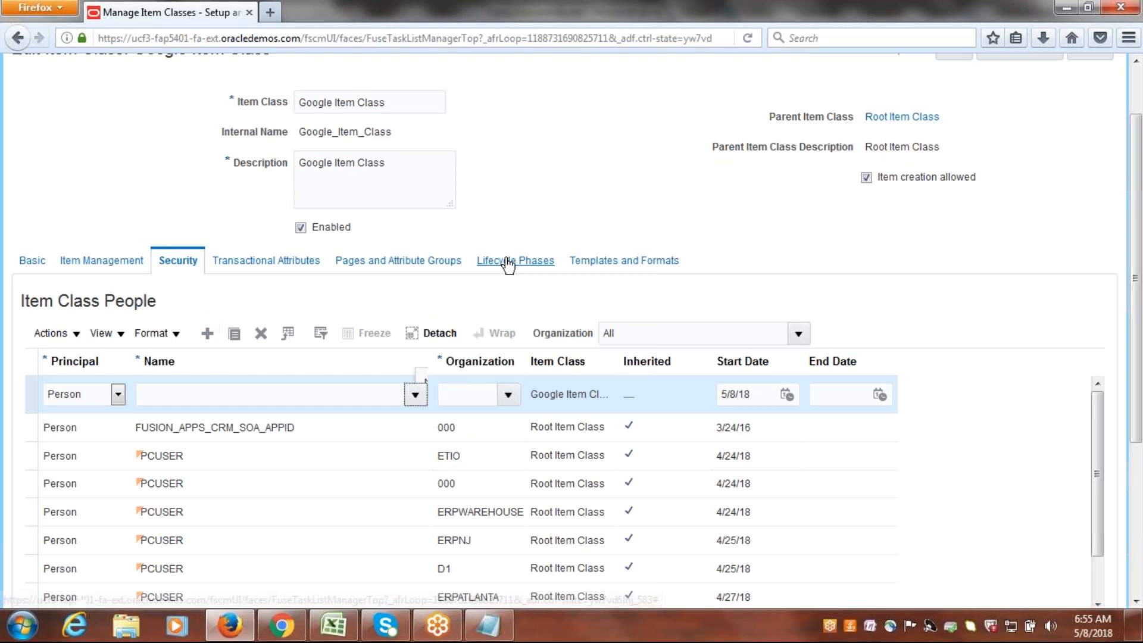
{"action": "left_click", "coordinate": [462, 314]}
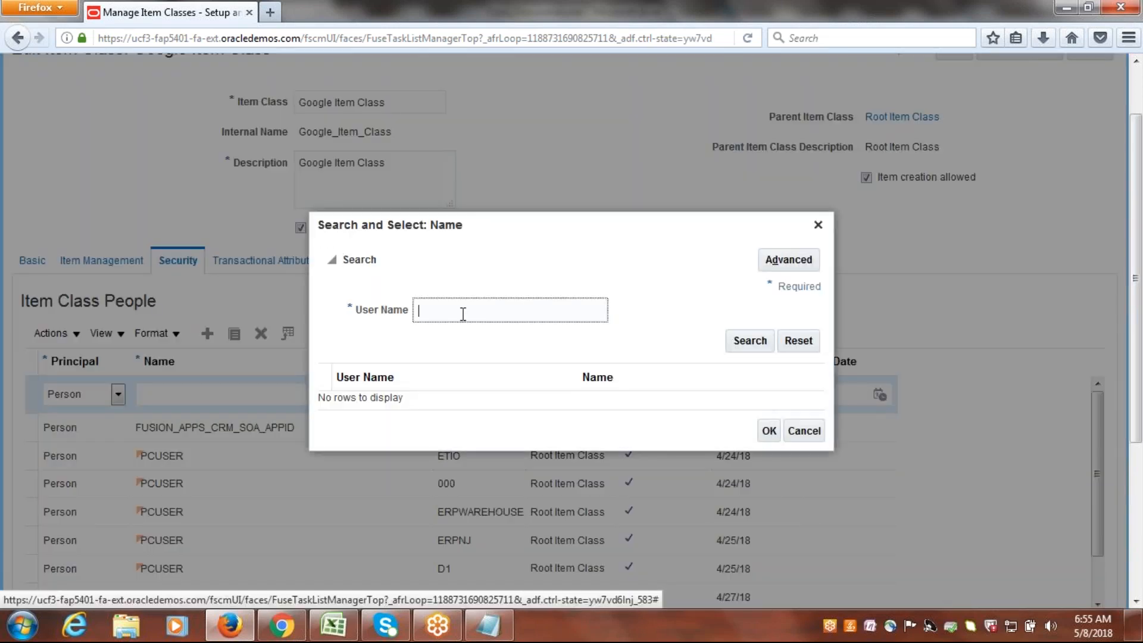
{"action": "type", "text": "google"}
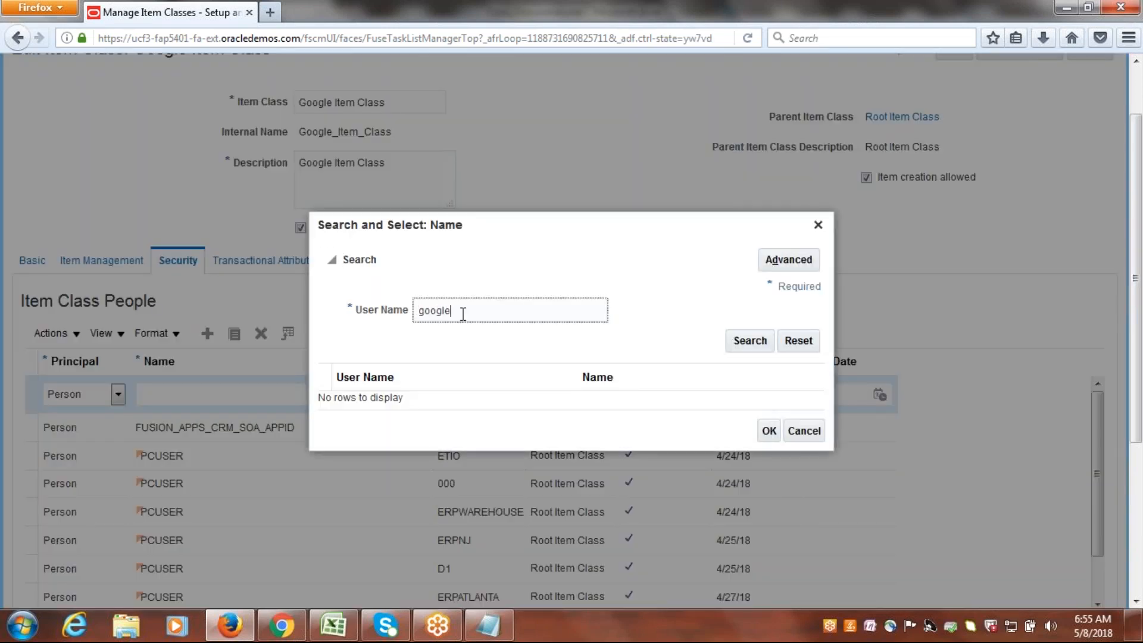
{"action": "key", "text": "Tab"}
{"action": "key", "text": "Return"}
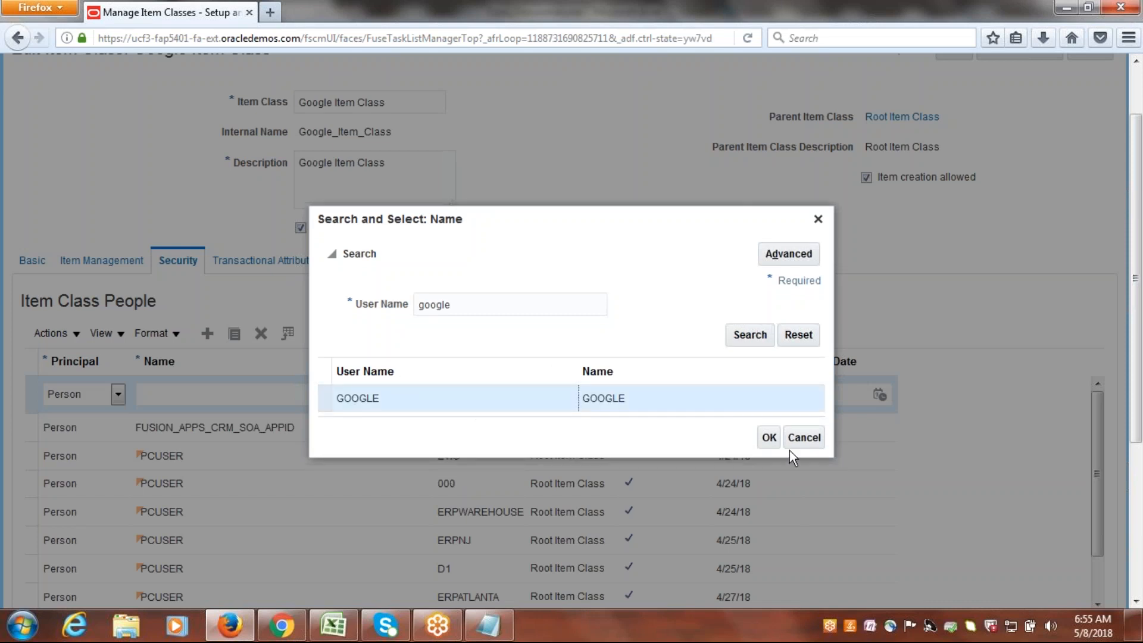
{"action": "left_click", "coordinate": [768, 438]}
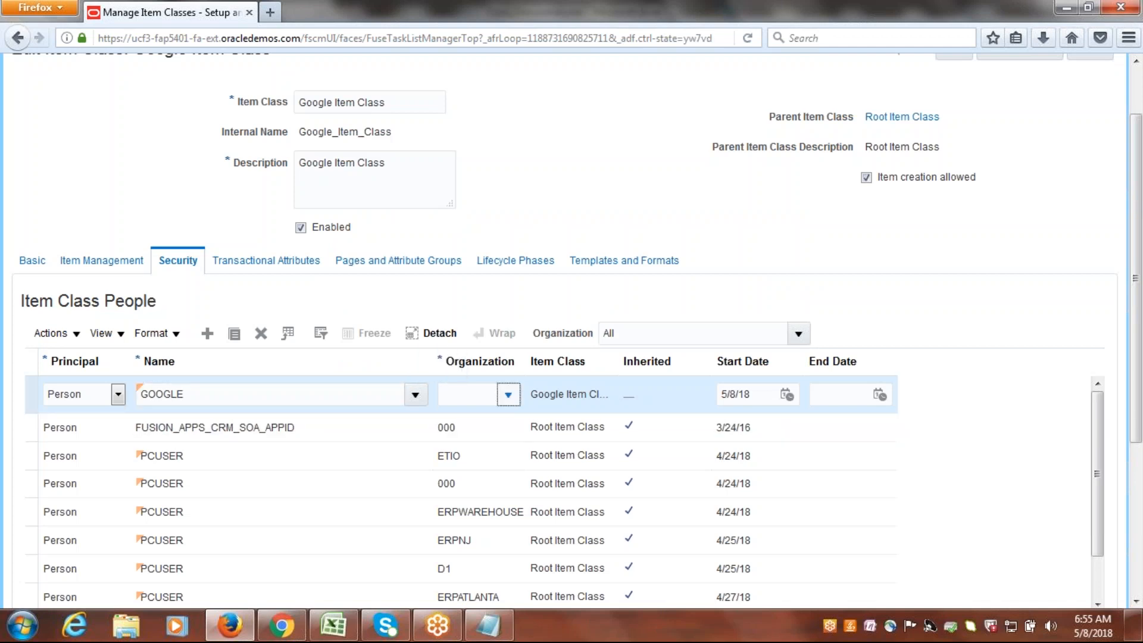
Search for organizations starting with G and assign GUS, Google US Inventory, to the GOOGLE row.
{"action": "left_click", "coordinate": [508, 395]}
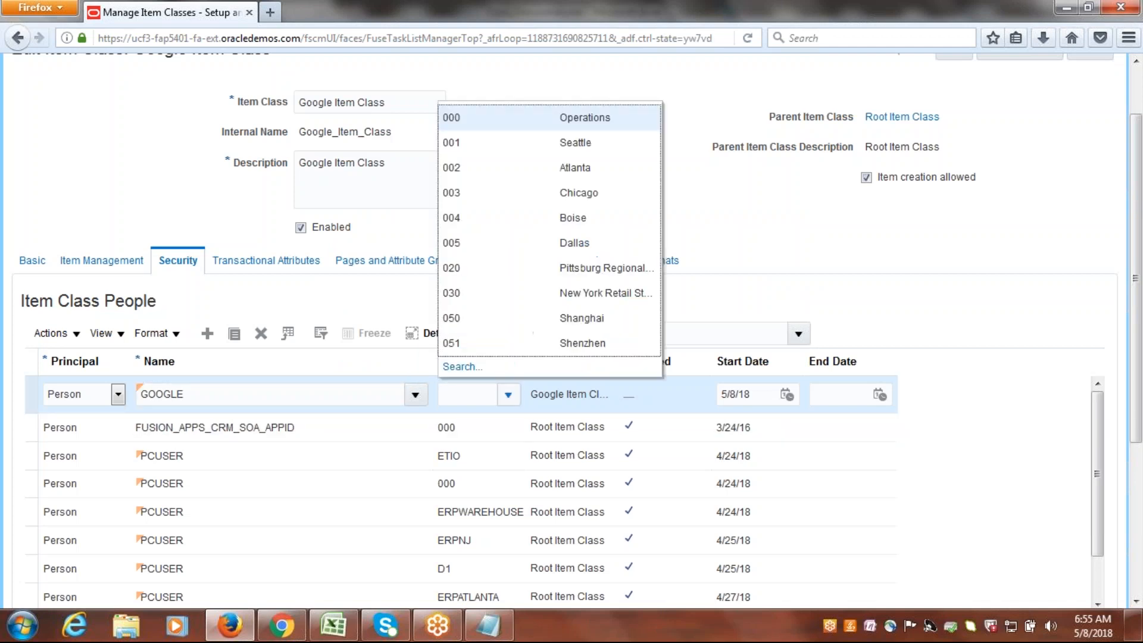
{"action": "left_click", "coordinate": [462, 366]}
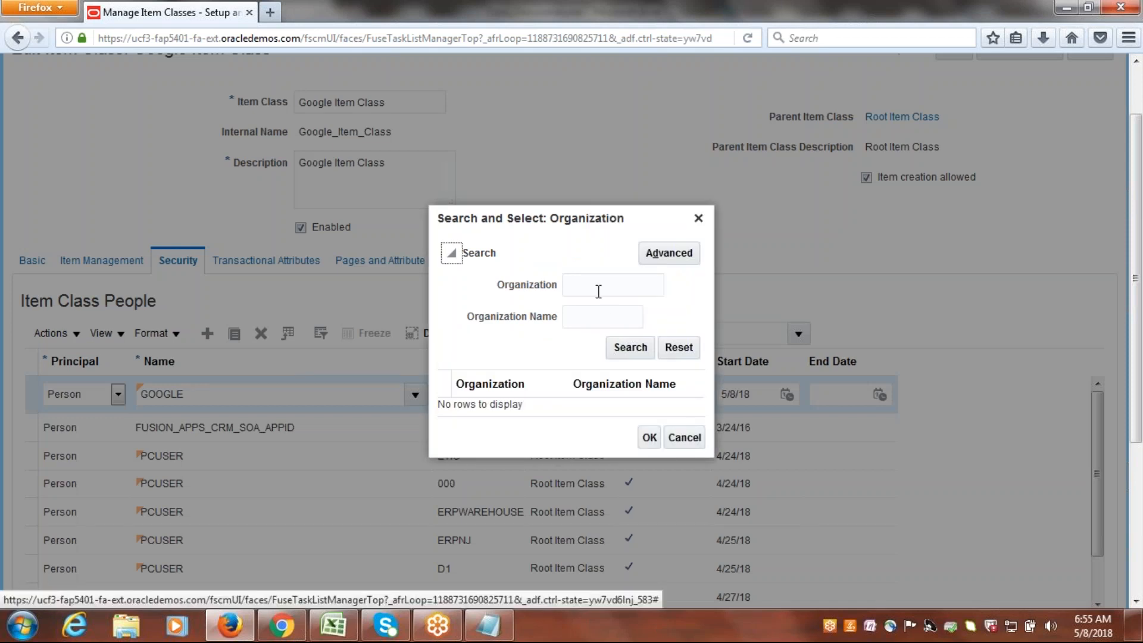
{"action": "left_click", "coordinate": [597, 291]}
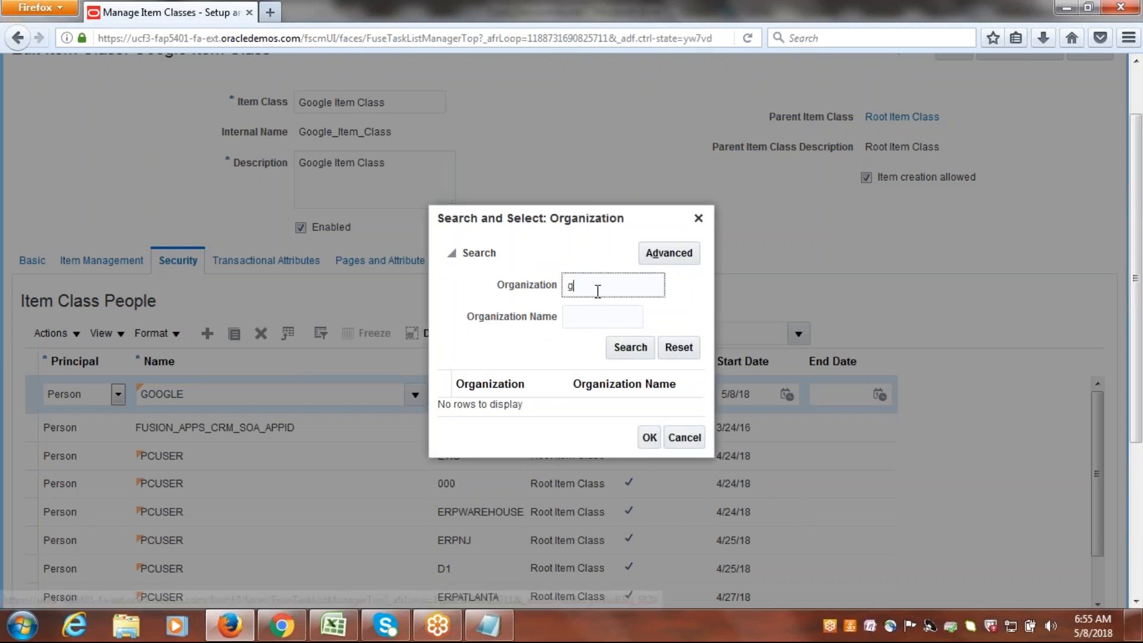
{"action": "type", "text": "G"}
{"action": "key", "text": "Return"}
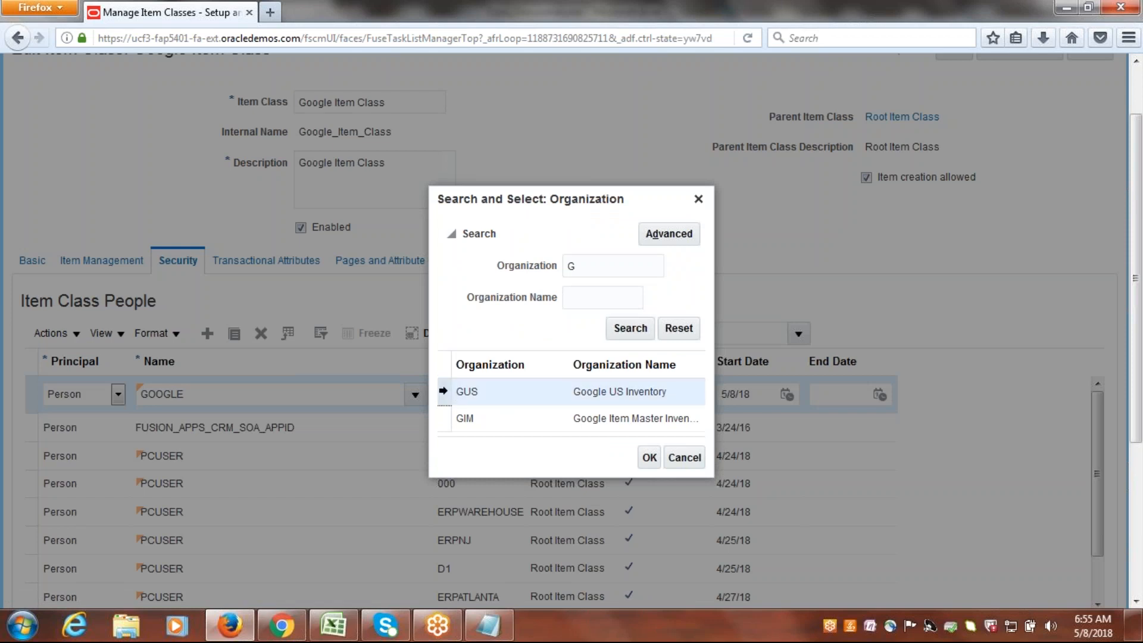
{"action": "left_click", "coordinate": [650, 458]}
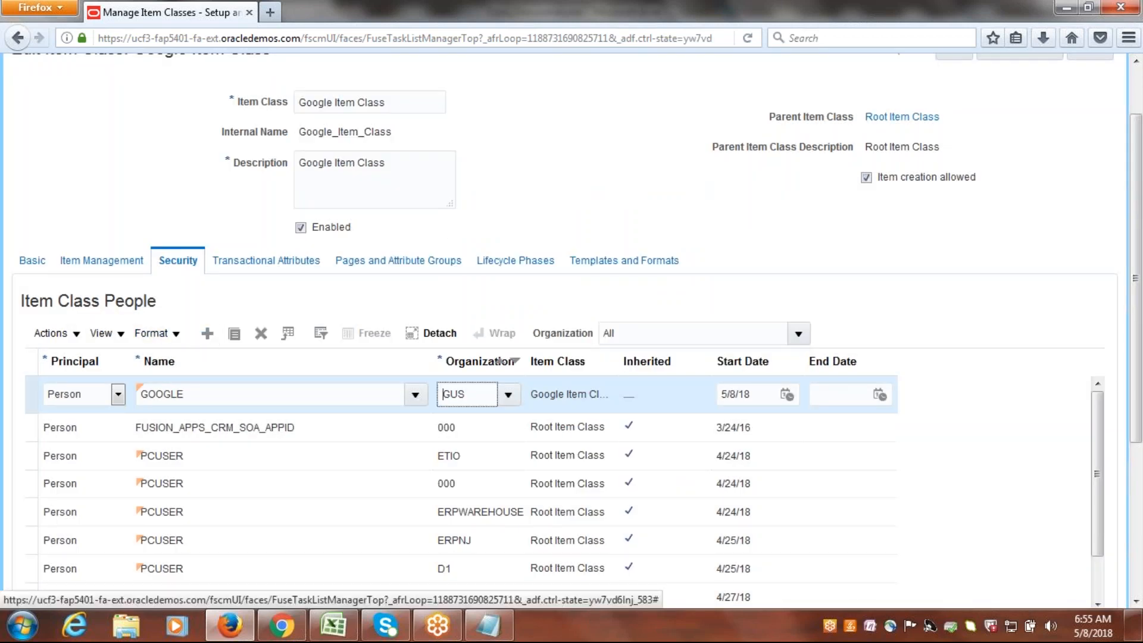
For the GOOGLE row with organization GUS, start adding actions and search for all available ones without filters.
{"action": "left_click", "coordinate": [30, 400]}
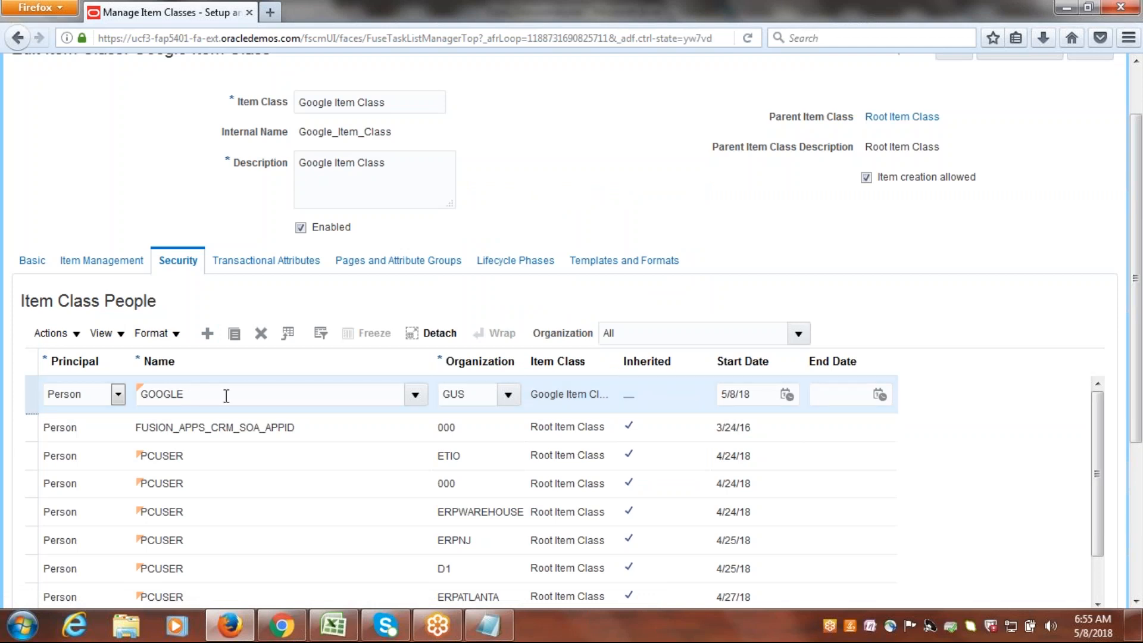
{"action": "scroll", "coordinate": [1135, 417], "scroll_direction": "down", "scroll_amount": 5}
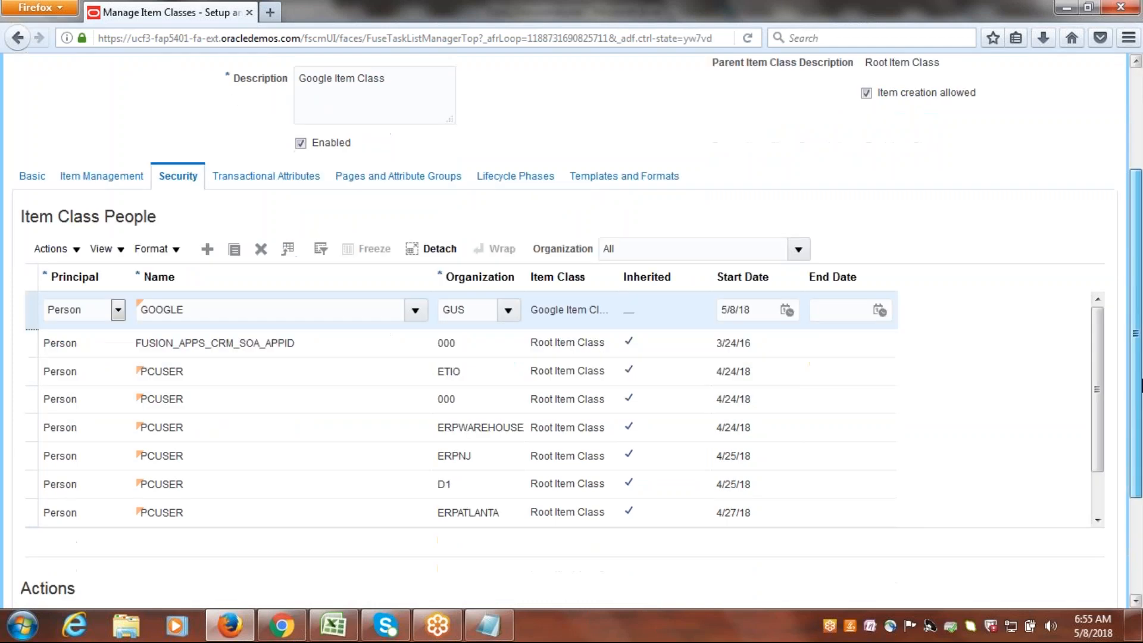
{"action": "scroll", "coordinate": [1141, 459], "scroll_direction": "down", "scroll_amount": 1}
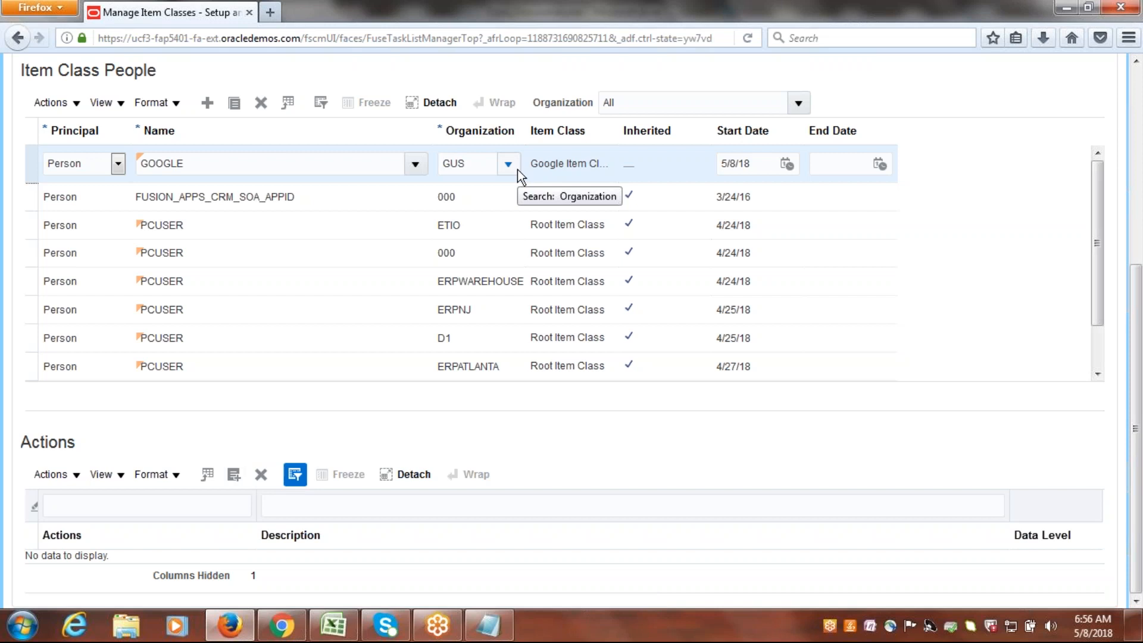
{"action": "mouse_move", "coordinate": [1138, 298]}
{"action": "left_mouse_down"}
{"action": "mouse_move", "coordinate": [1140, 127]}
{"action": "mouse_move", "coordinate": [1141, 317]}
{"action": "left_mouse_up"}
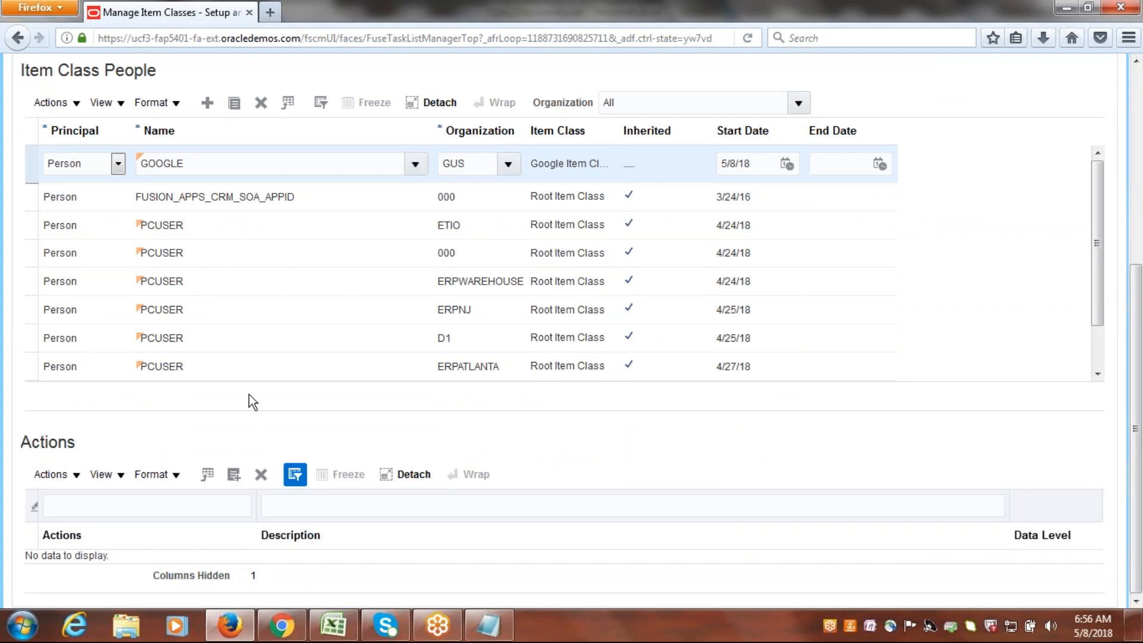
{"action": "left_click", "coordinate": [234, 474]}
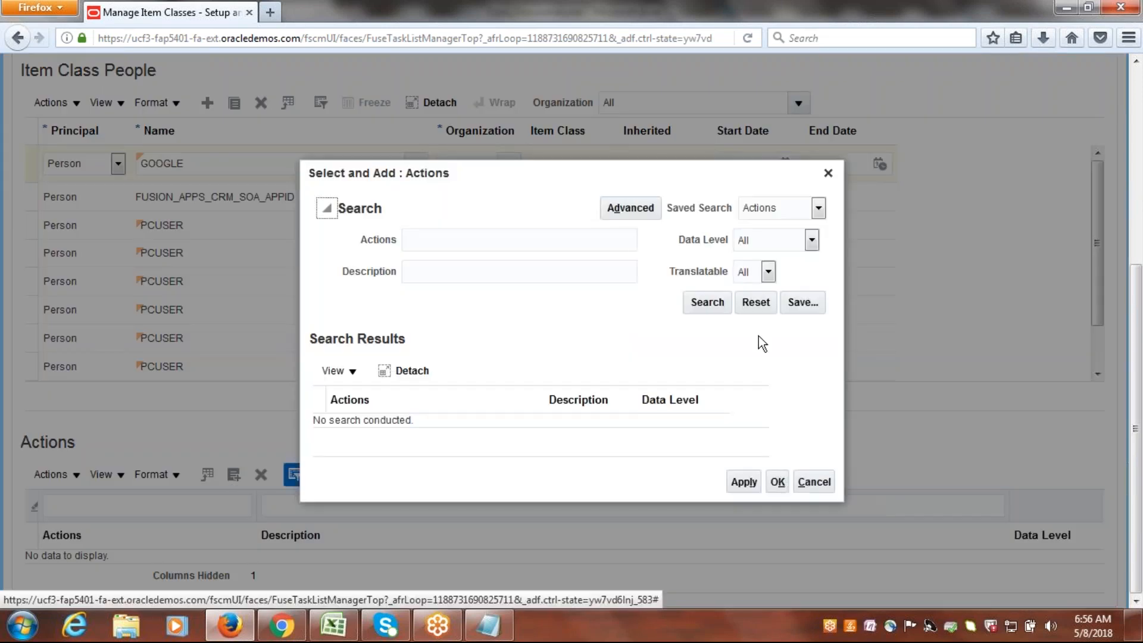
{"action": "left_click", "coordinate": [707, 302]}
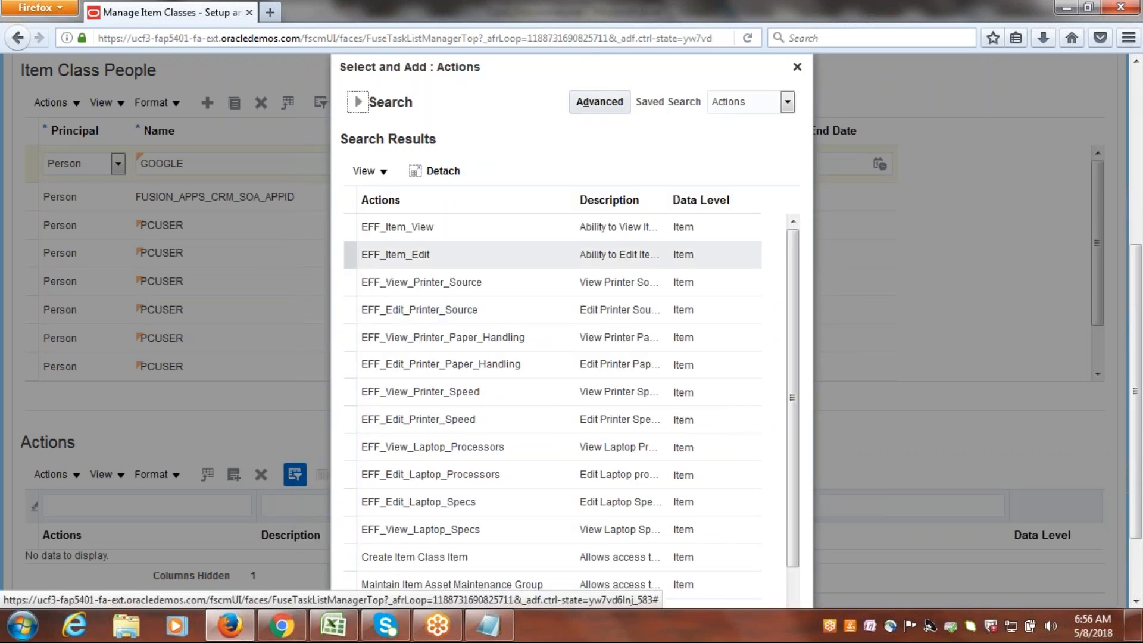
{"action": "left_click_drag", "start_coordinate": [796, 375], "coordinate": [819, 530]}
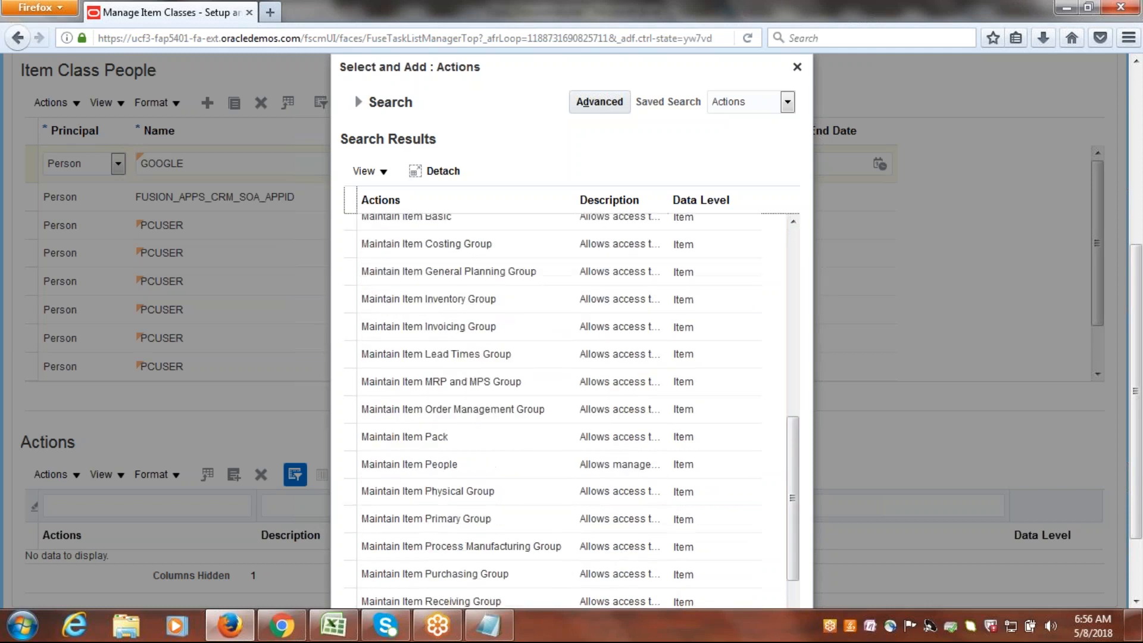
{"action": "left_click_drag", "start_coordinate": [796, 459], "coordinate": [671, 333]}
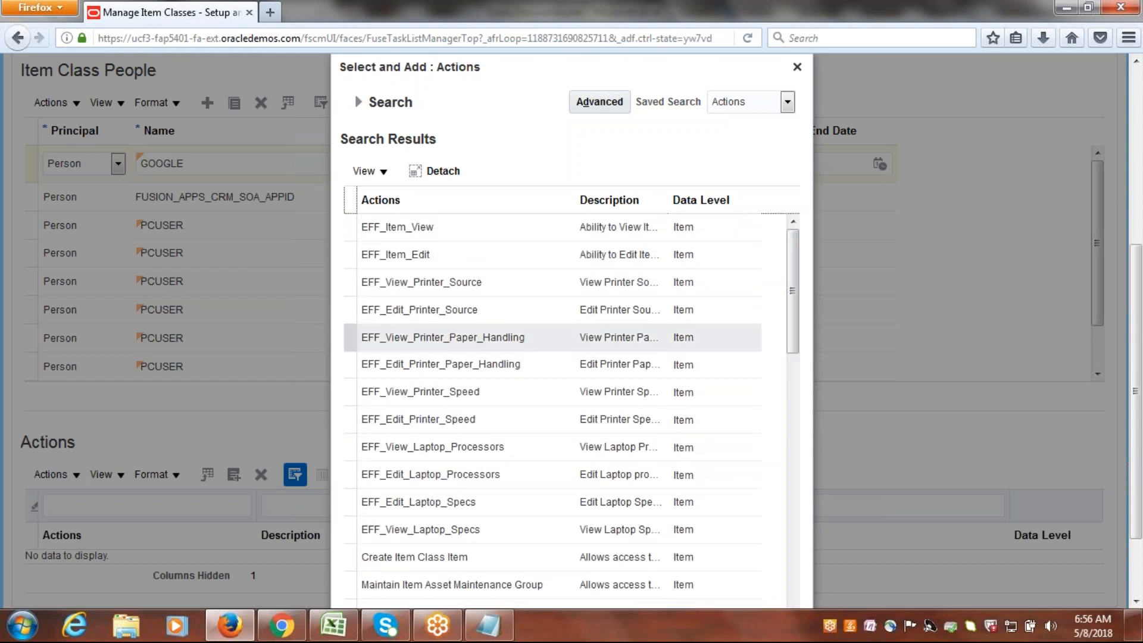
Select all the actions found and add them to the GOOGLE user's GUS entry.
{"action": "left_click", "coordinate": [626, 337]}
{"action": "key", "text": "ctrl+a"}
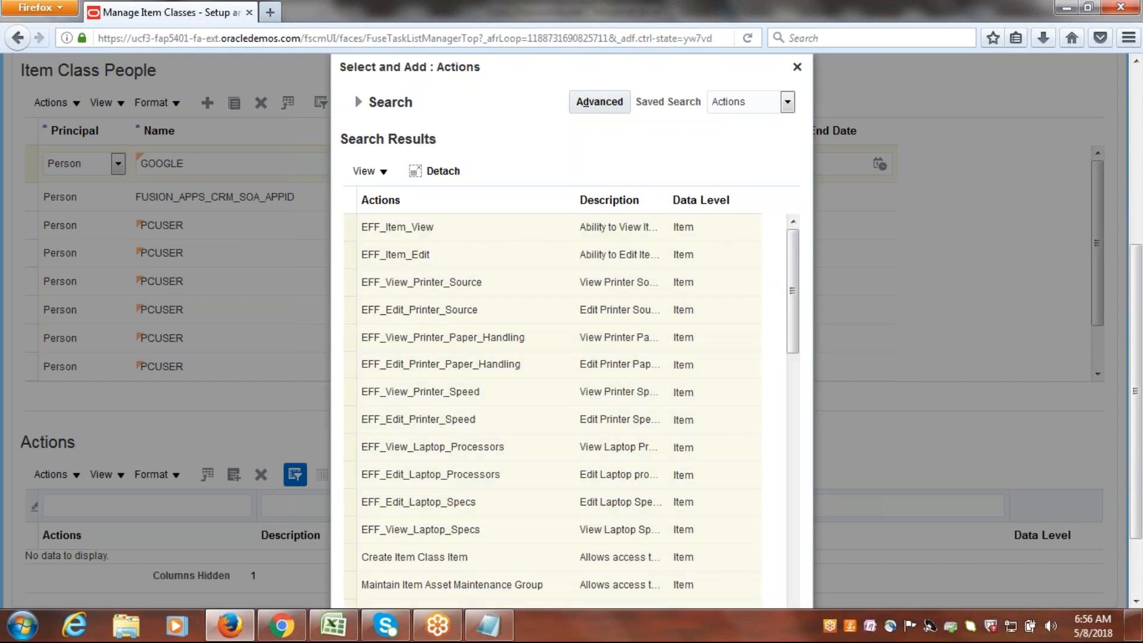
{"action": "left_click_drag", "start_coordinate": [1136, 253], "coordinate": [1139, 318]}
{"action": "left_click", "coordinate": [712, 588]}
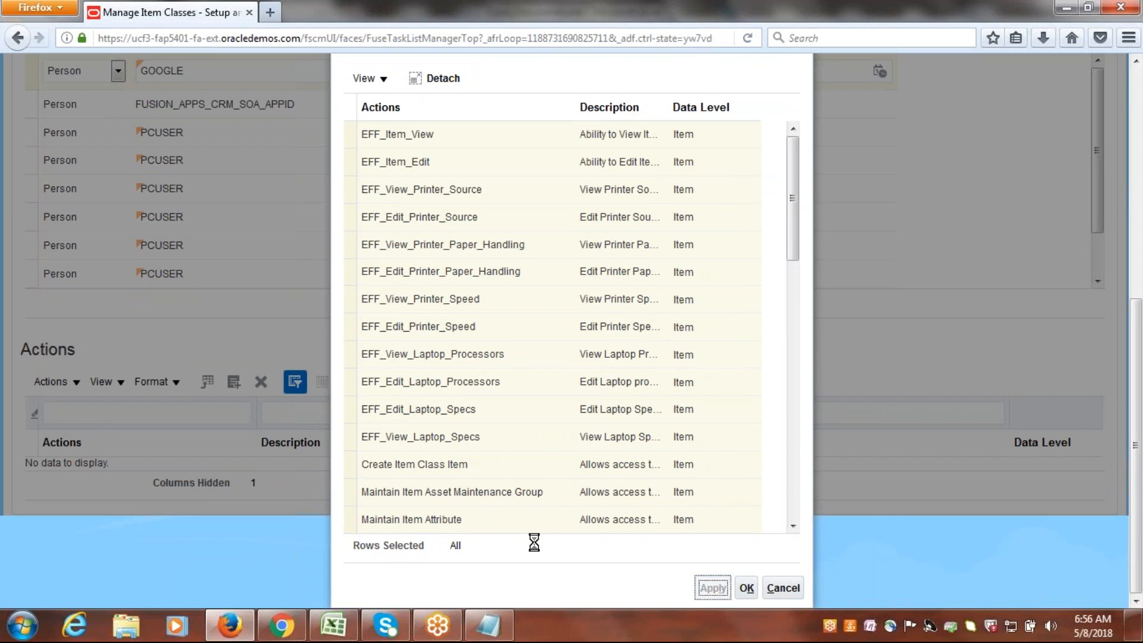
{"action": "left_click", "coordinate": [746, 588]}
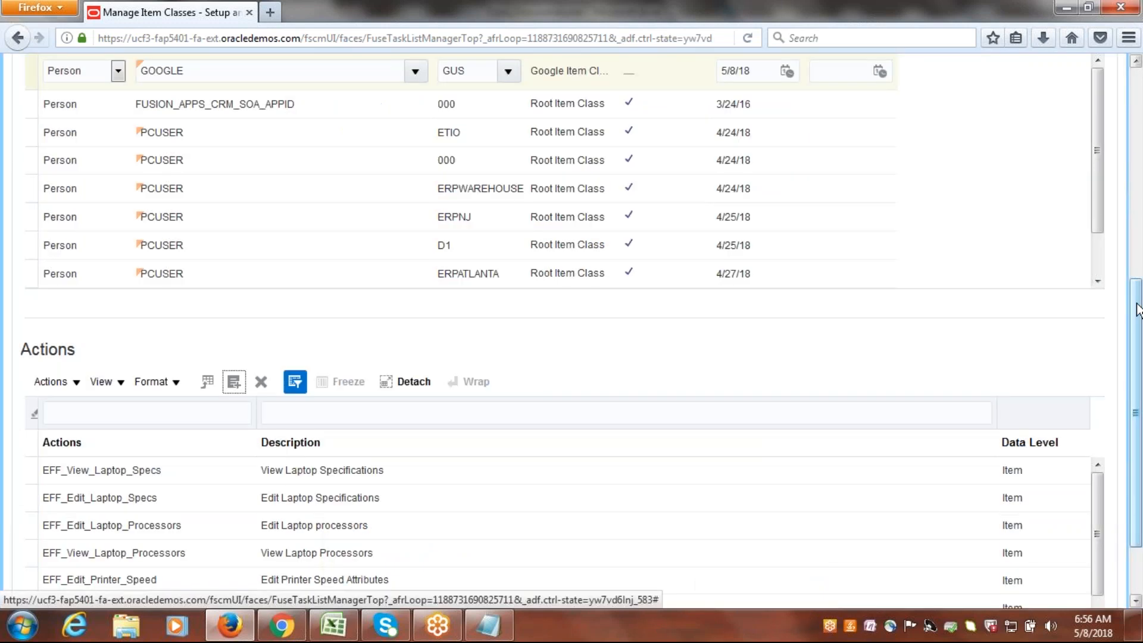
{"action": "left_click_drag", "start_coordinate": [1140, 452], "coordinate": [1117, 542]}
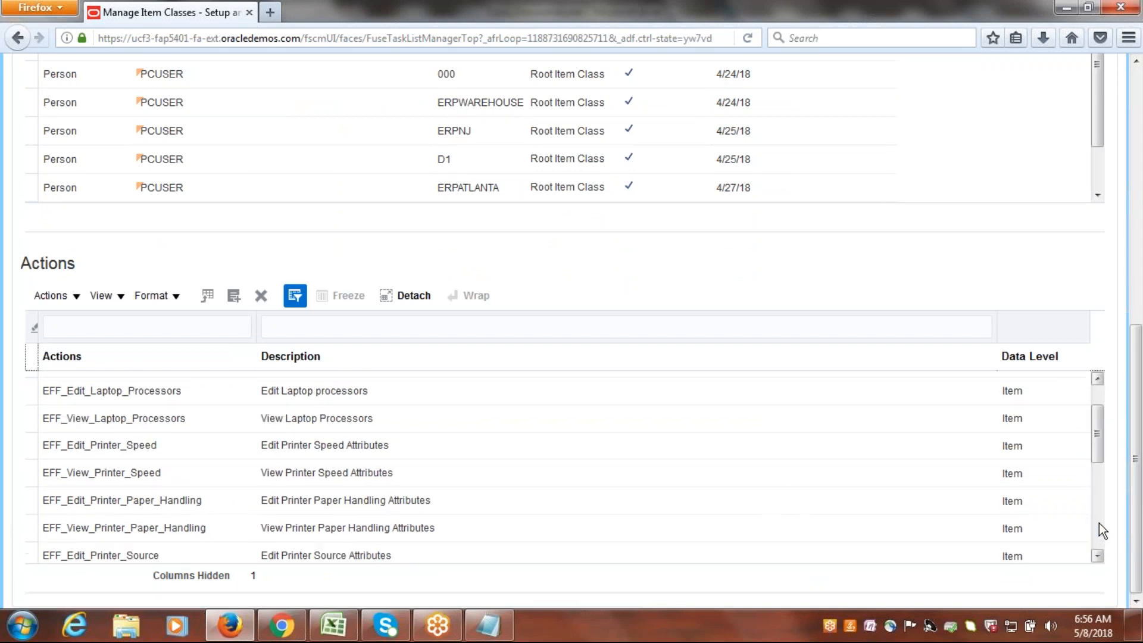
Add another person row to the item class people, search for GOOGL, and assign the GOOGLE user.
{"action": "left_click_drag", "start_coordinate": [1098, 516], "coordinate": [1138, 237]}
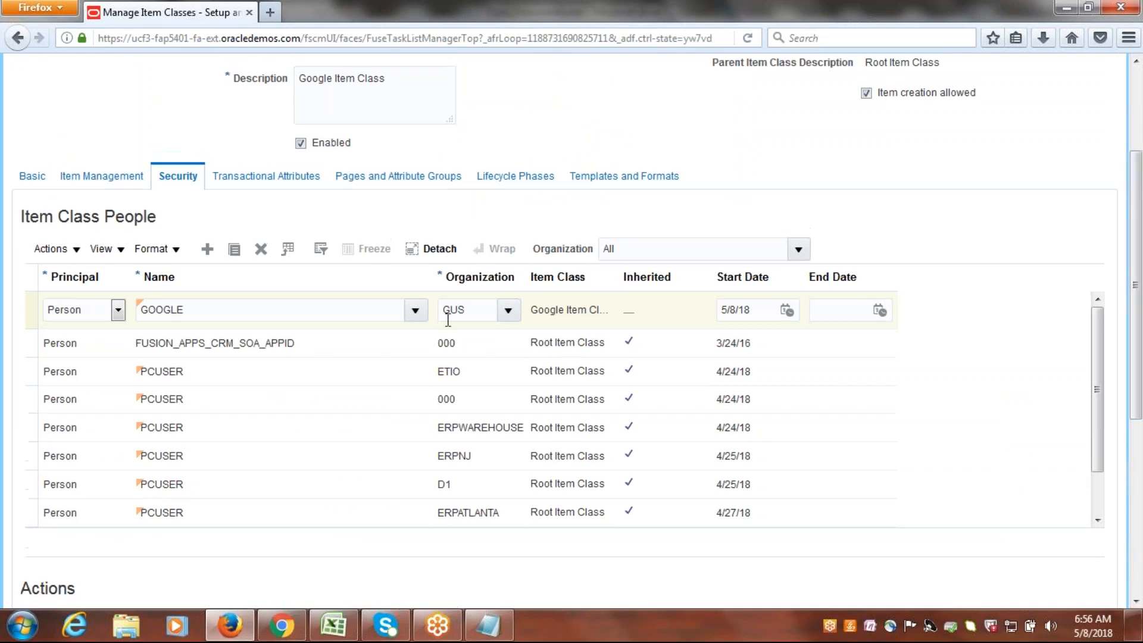
{"action": "left_click", "coordinate": [207, 249]}
{"action": "left_click", "coordinate": [118, 309]}
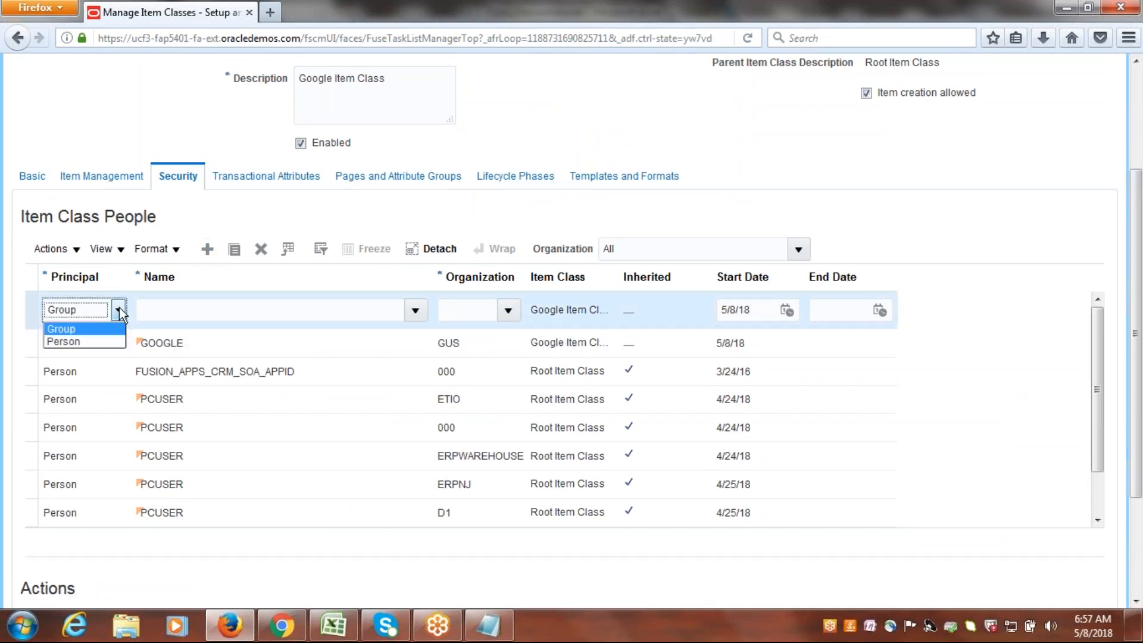
{"action": "left_click", "coordinate": [94, 341]}
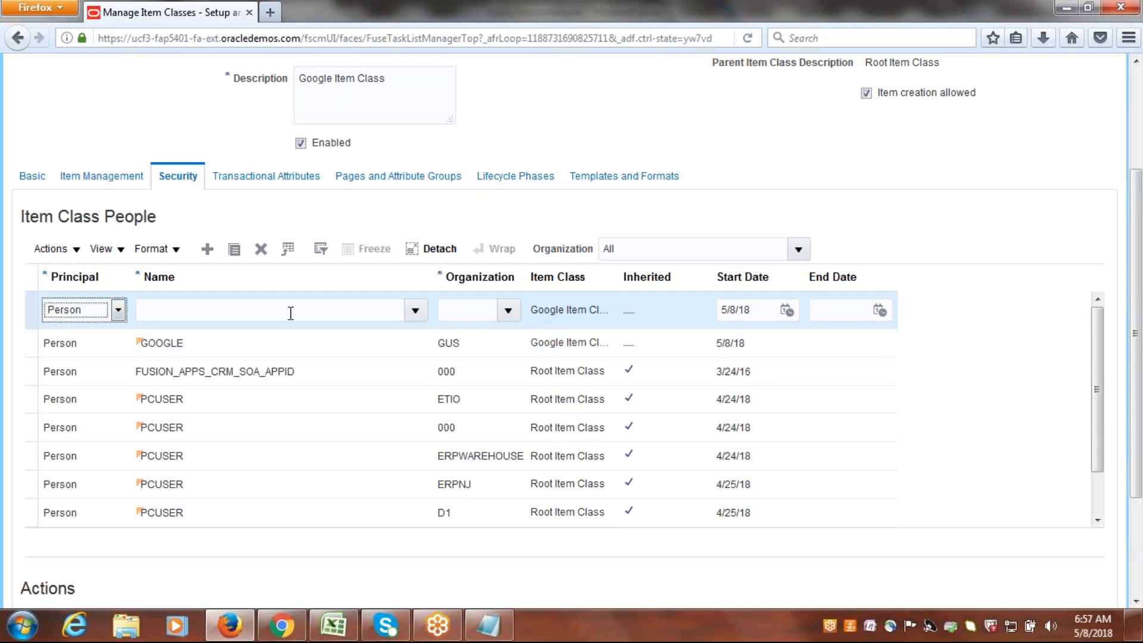
{"action": "left_click", "coordinate": [396, 310]}
{"action": "type", "text": "GOOGL"}
{"action": "key", "text": "Tab"}
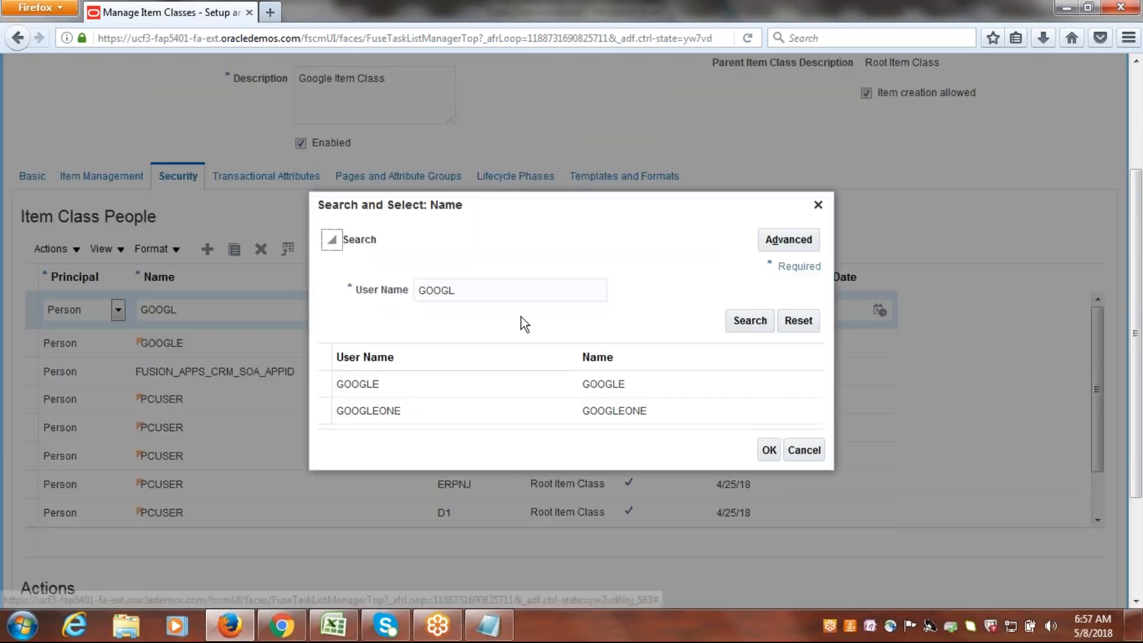
{"action": "left_click", "coordinate": [438, 384]}
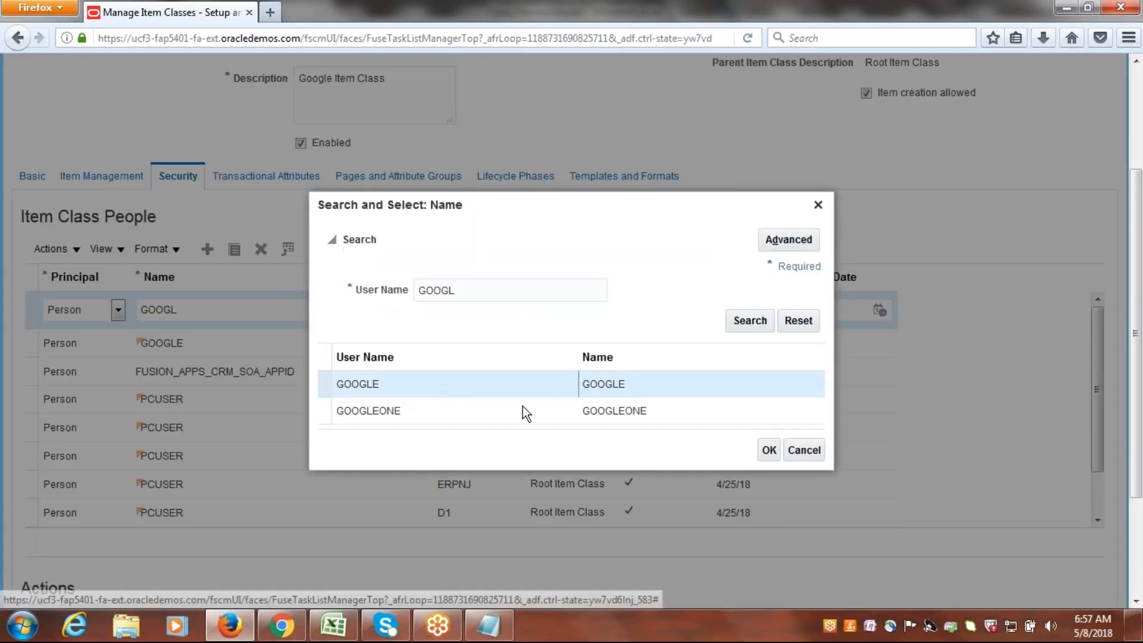
{"action": "left_click", "coordinate": [772, 451]}
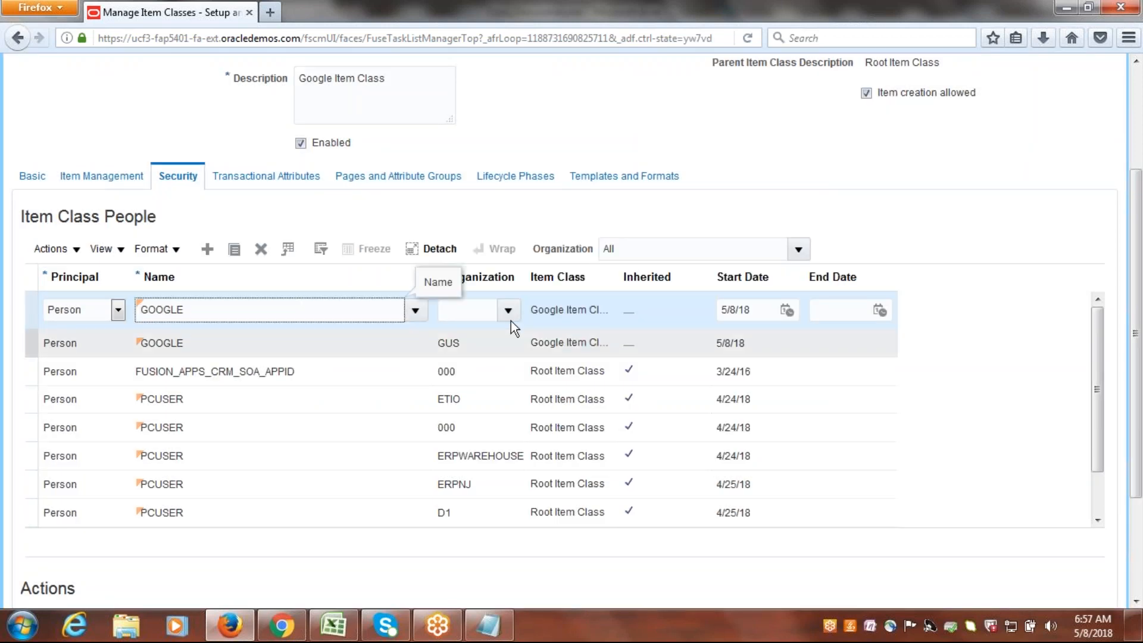
{"action": "left_click", "coordinate": [509, 312]}
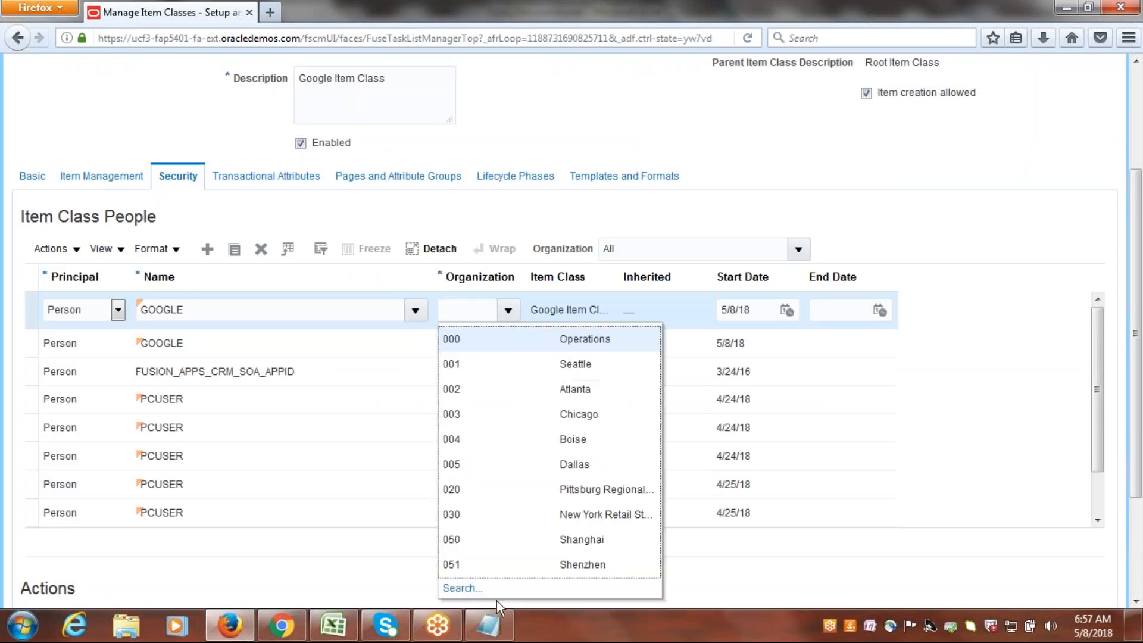
{"action": "left_click", "coordinate": [465, 590]}
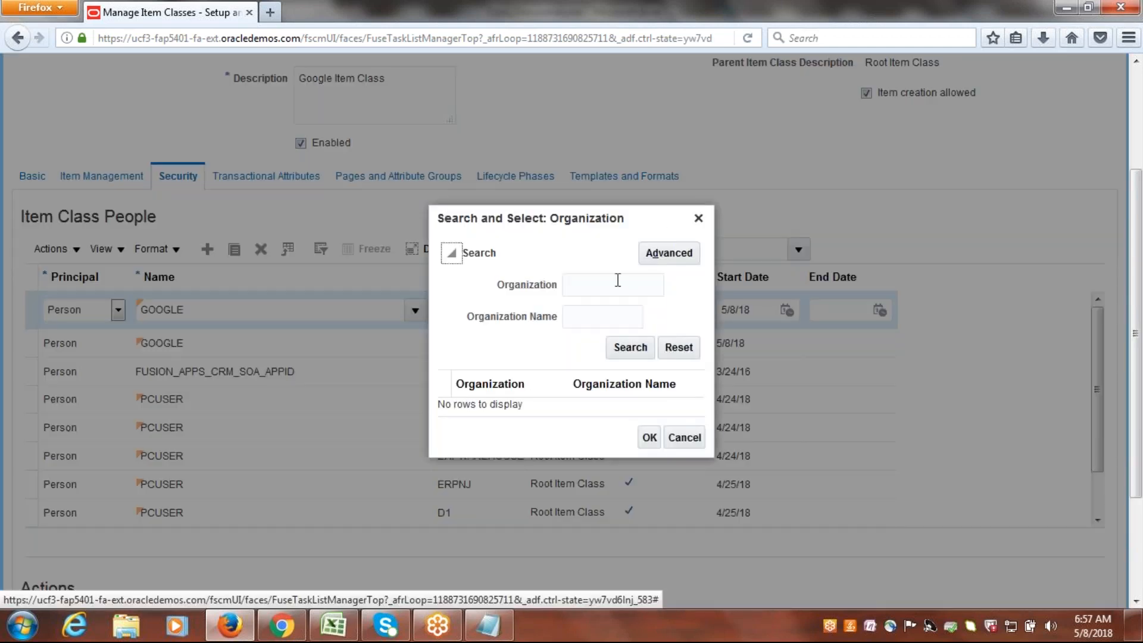
{"action": "left_click", "coordinate": [619, 281]}
{"action": "type", "text": "G"}
{"action": "left_click", "coordinate": [630, 347]}
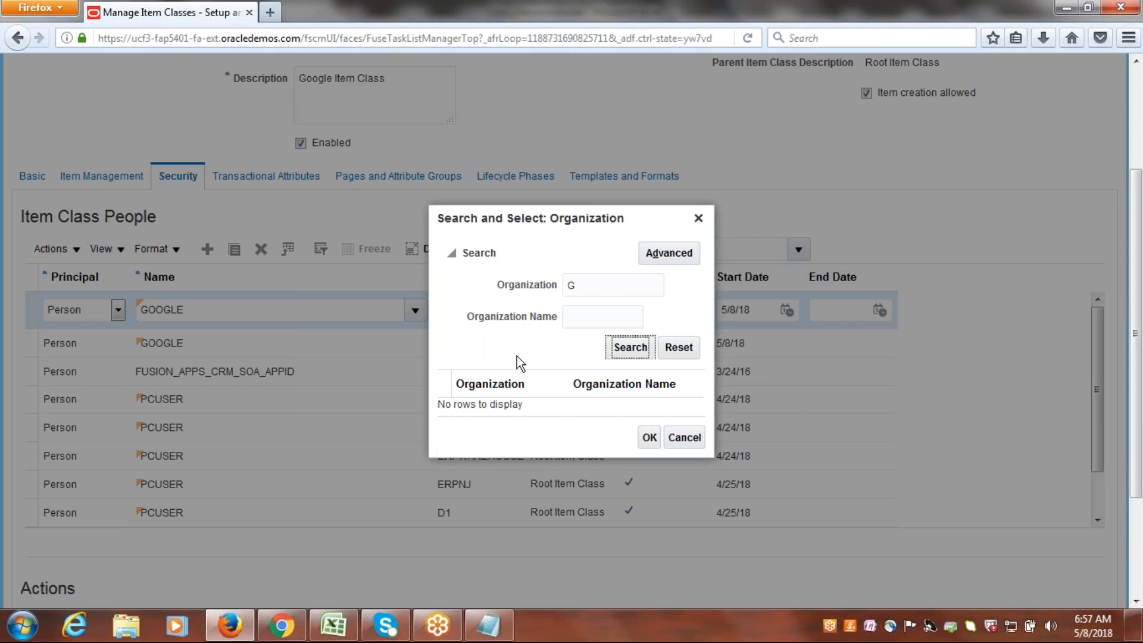
{"action": "left_click", "coordinate": [628, 350]}
{"action": "left_click", "coordinate": [699, 219]}
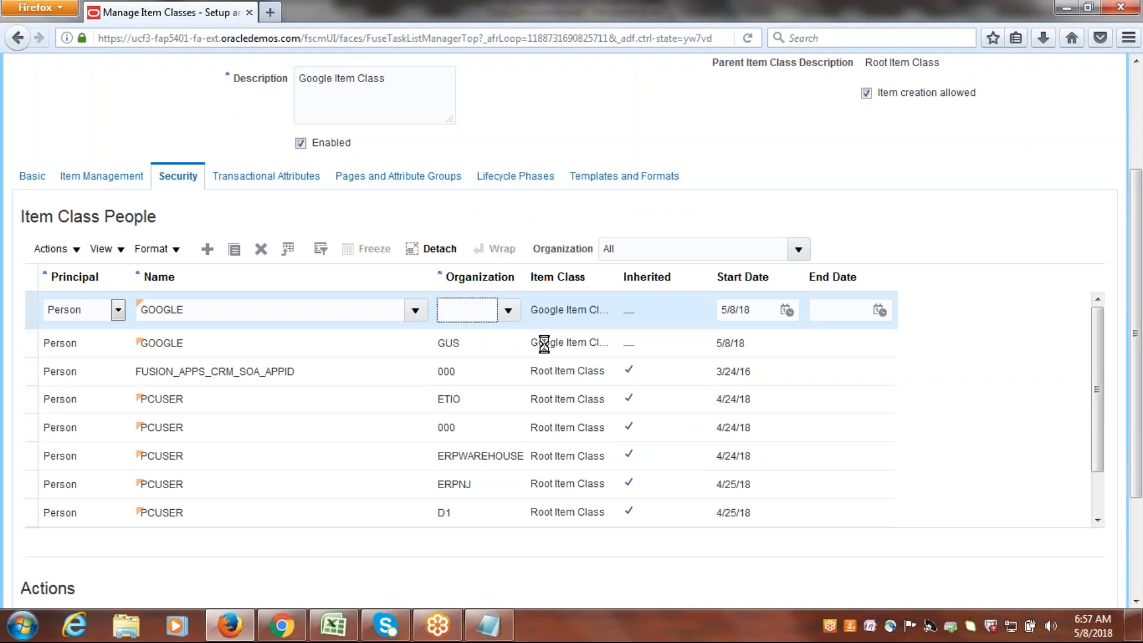
Search for organizations starting with G and assign GIM, the Google item master inventory organization, to the new GOOGLE row.
{"action": "left_click", "coordinate": [508, 310]}
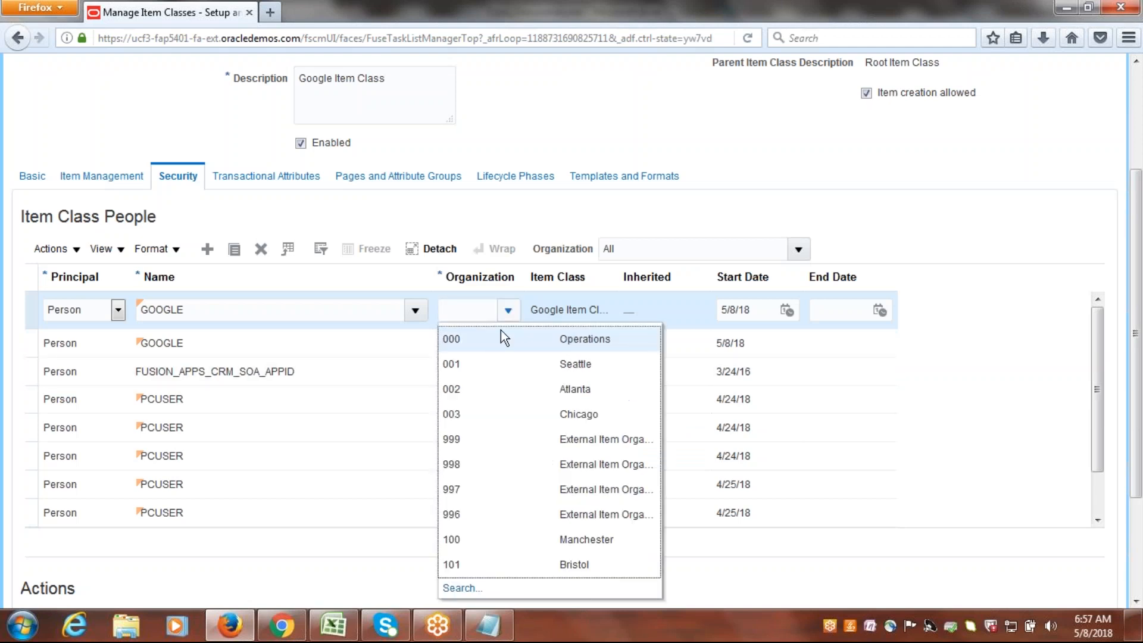
{"action": "left_click", "coordinate": [461, 589]}
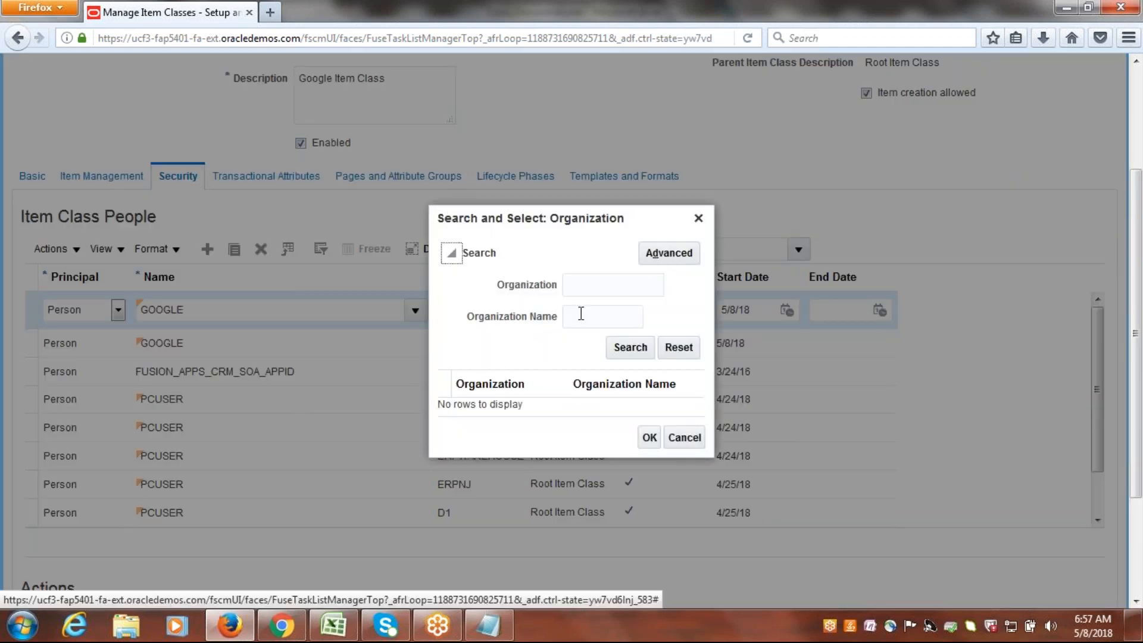
{"action": "type", "text": "G"}
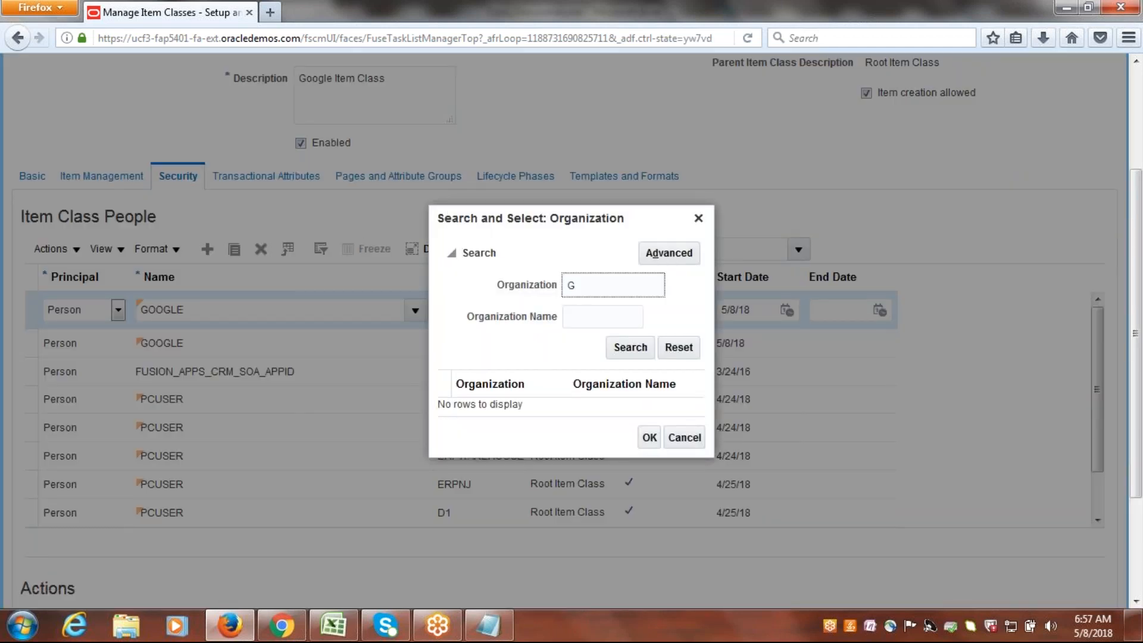
{"action": "left_click", "coordinate": [631, 348]}
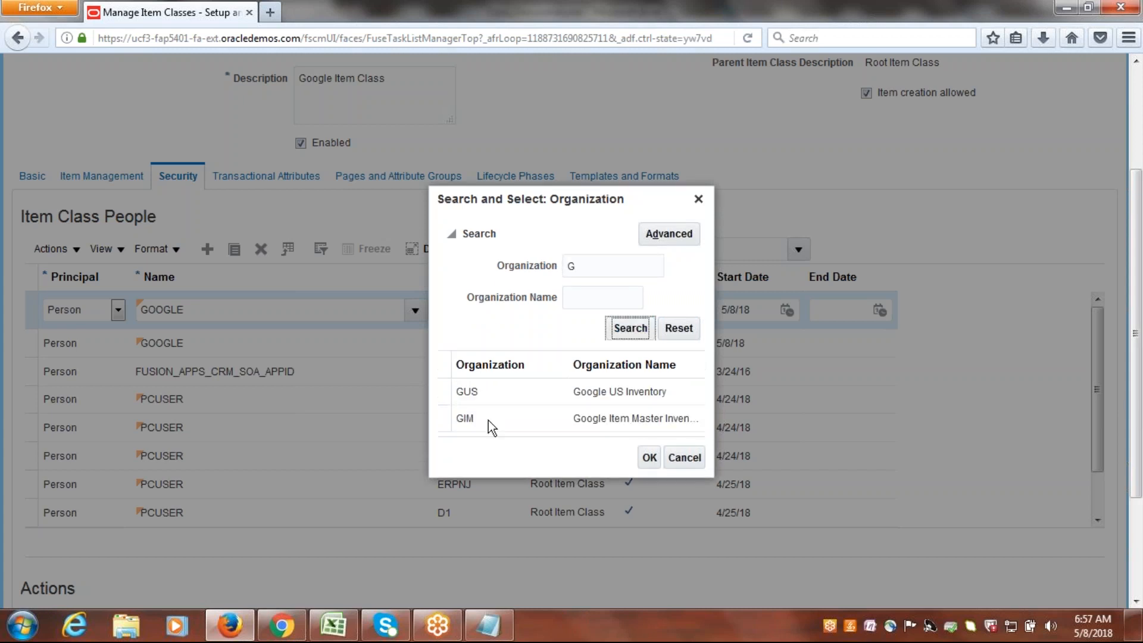
{"action": "left_click", "coordinate": [443, 417]}
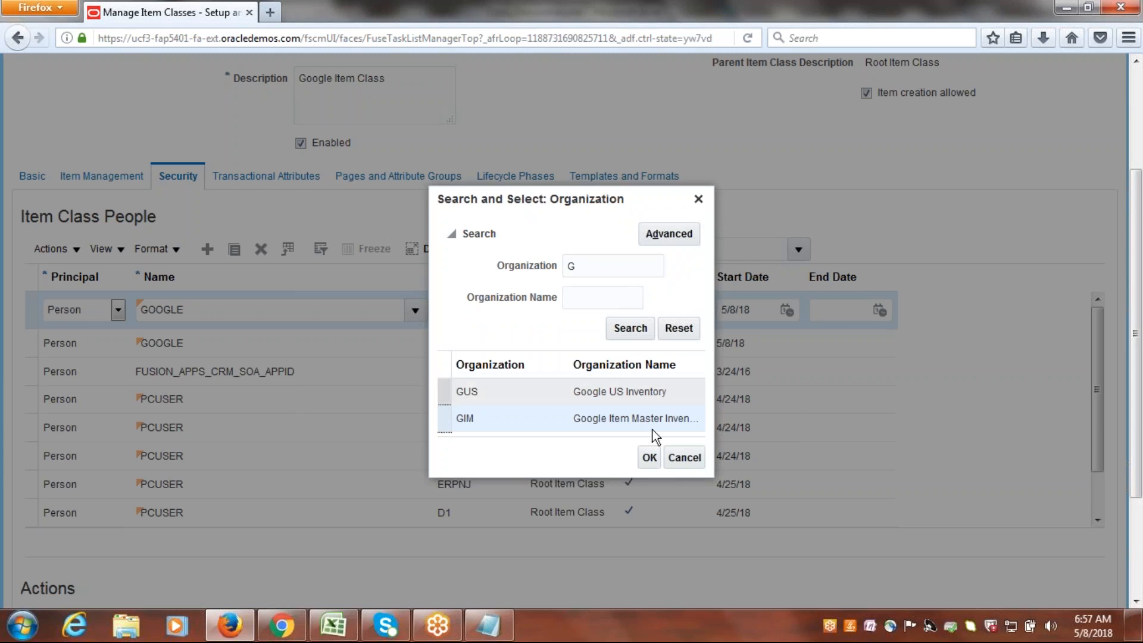
{"action": "left_click", "coordinate": [647, 457]}
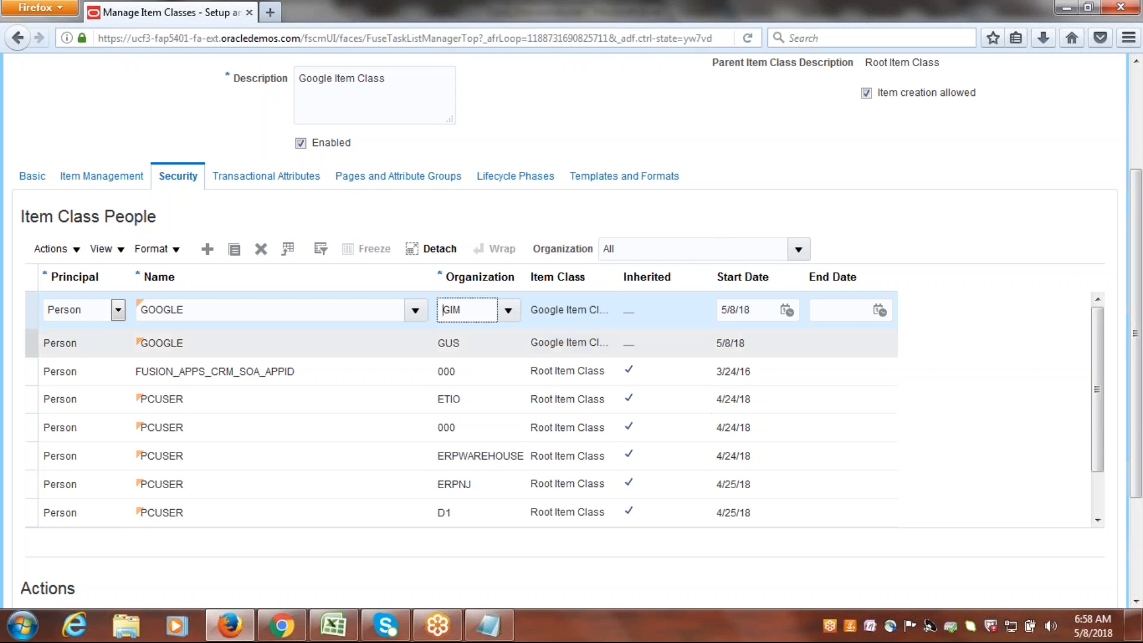
For the GOOGLE row with organization GIM, start adding actions and list all available ones without filters.
{"action": "left_click", "coordinate": [29, 309]}
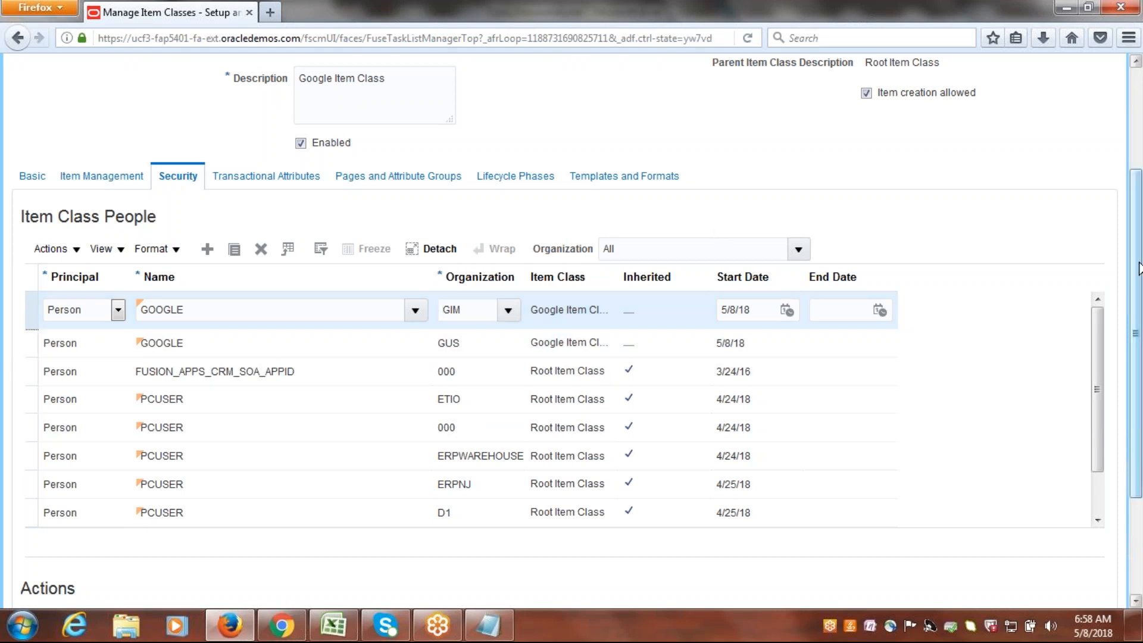
{"action": "scroll", "coordinate": [1141, 282], "scroll_direction": "down", "scroll_amount": 2}
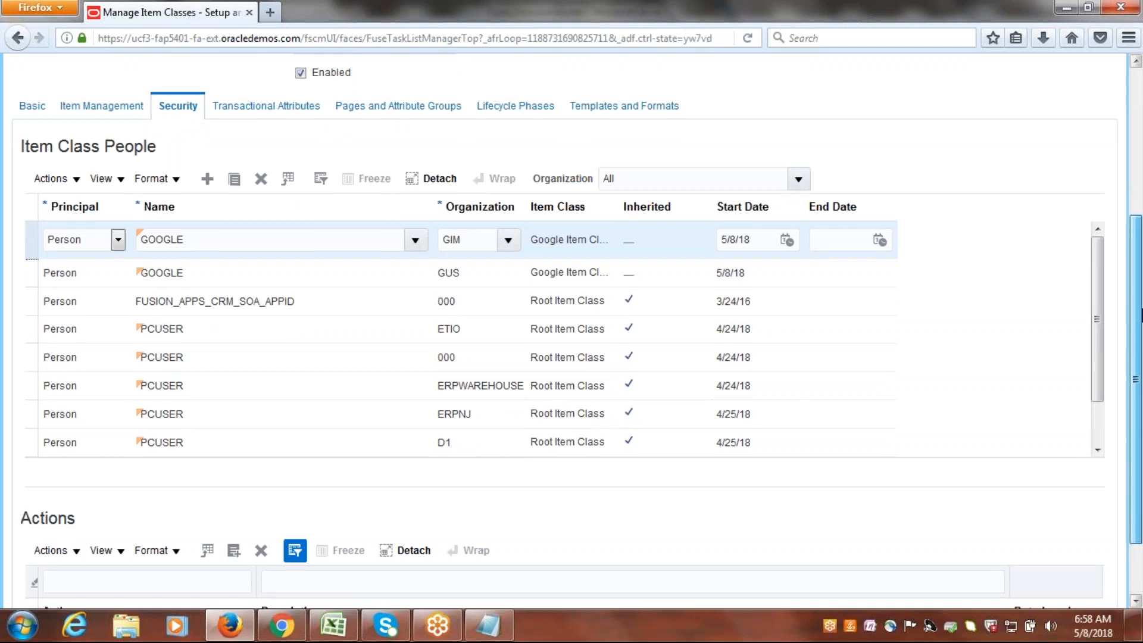
{"action": "scroll", "coordinate": [1141, 315], "scroll_direction": "down", "scroll_amount": 2}
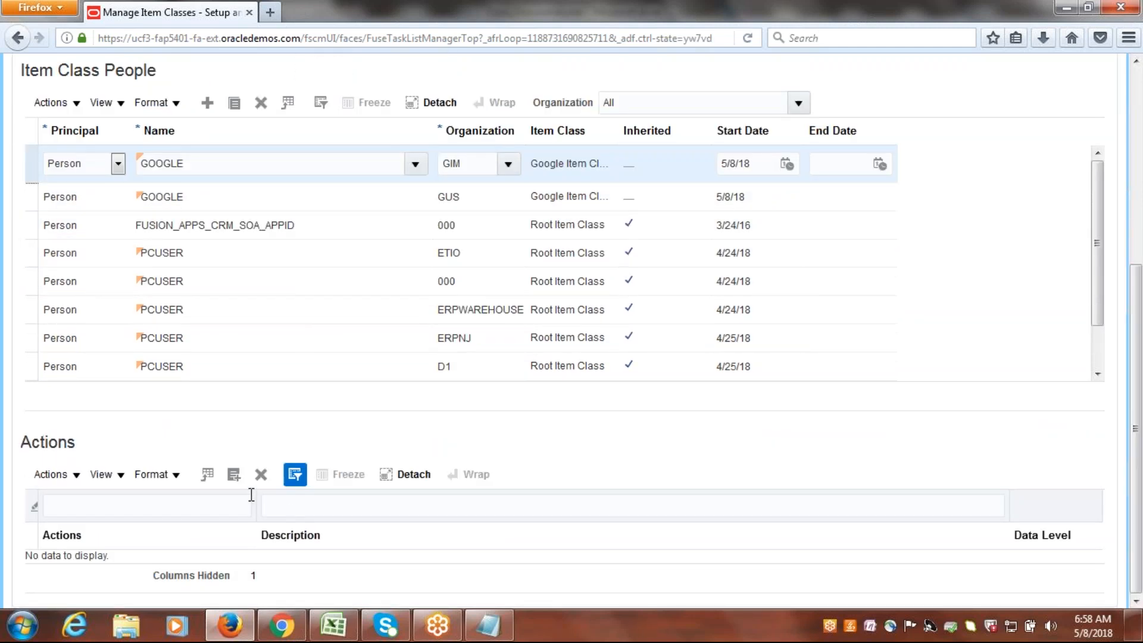
{"action": "left_click", "coordinate": [234, 474]}
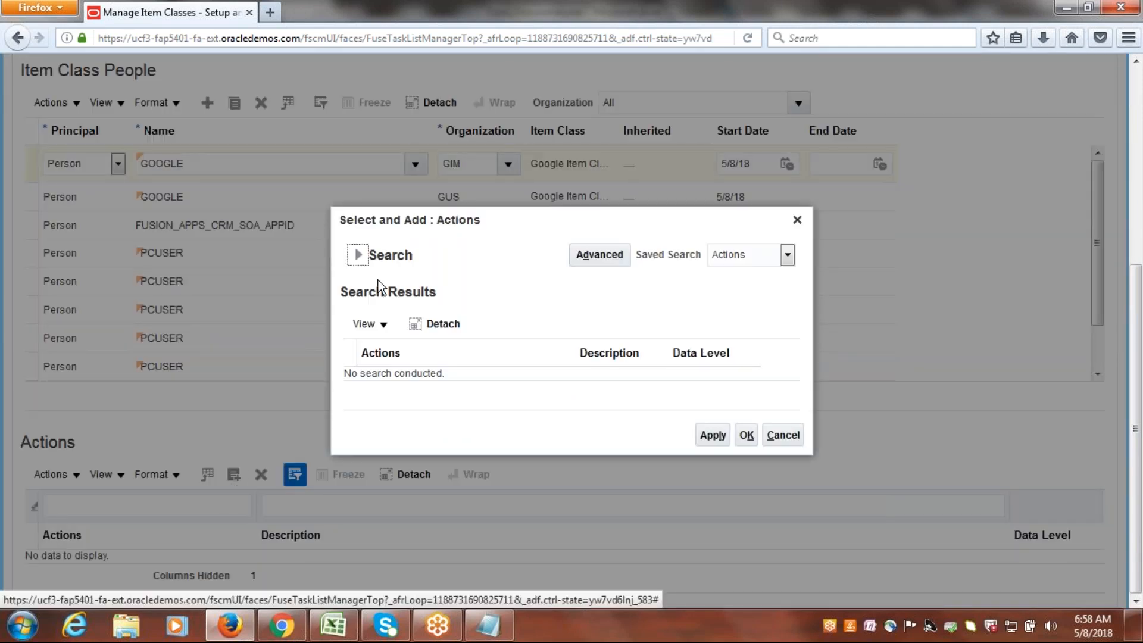
{"action": "left_click", "coordinate": [358, 255]}
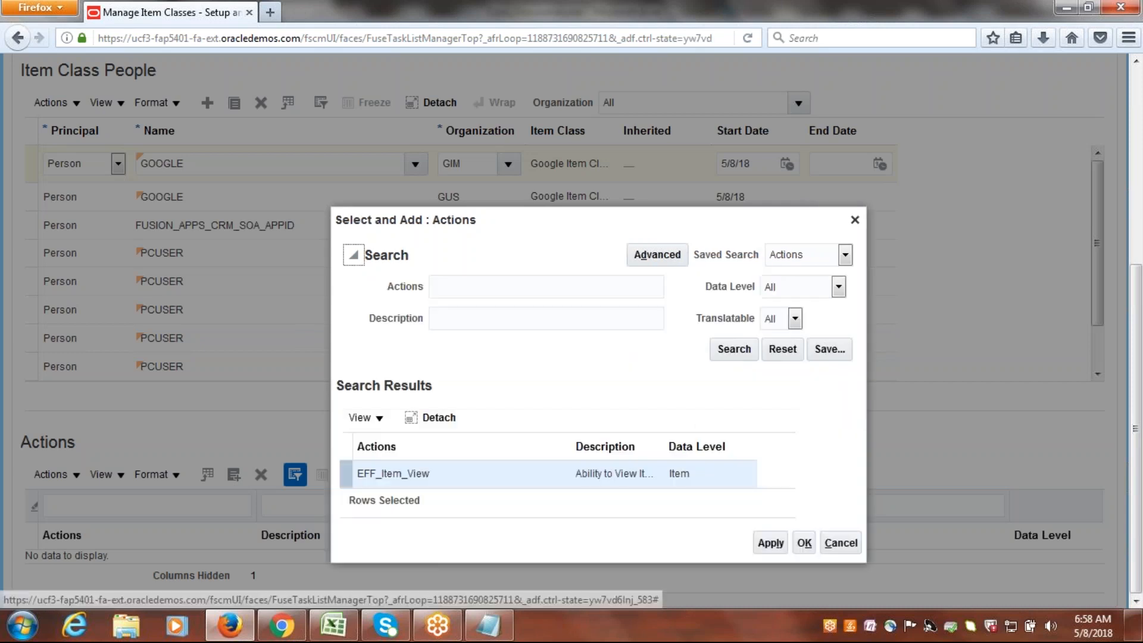
{"action": "left_click", "coordinate": [707, 297]}
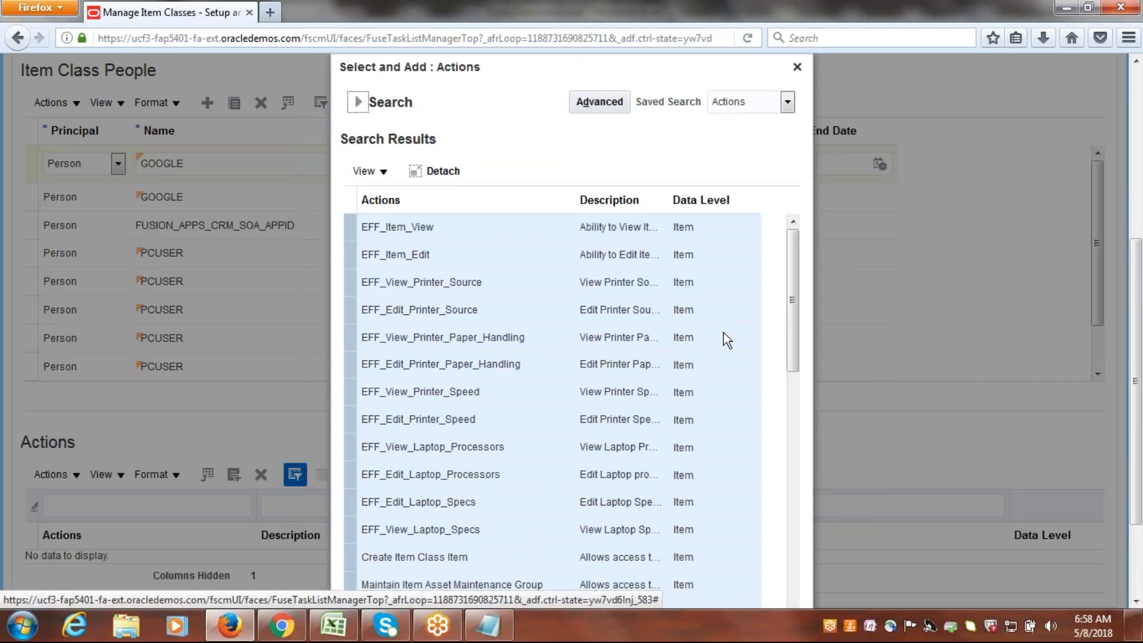
Select all listed actions and add them to the GOOGLE user's GIM entry.
{"action": "left_click", "coordinate": [723, 333]}
{"action": "key", "text": "ctrl+a"}
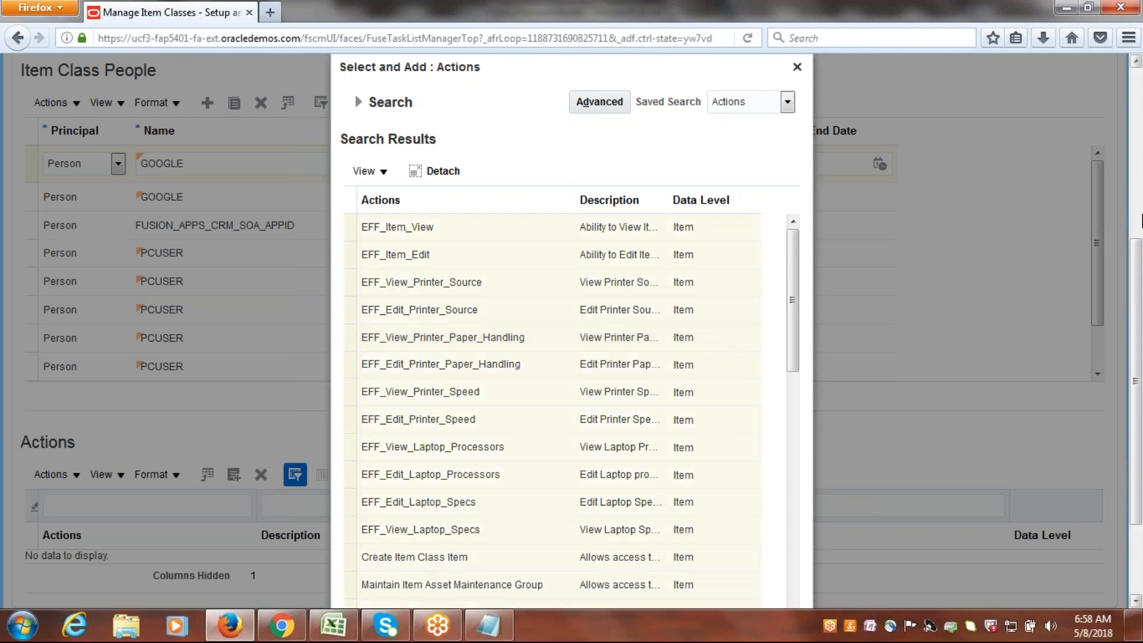
{"action": "scroll", "coordinate": [1140, 256], "scroll_direction": "down", "scroll_amount": 3}
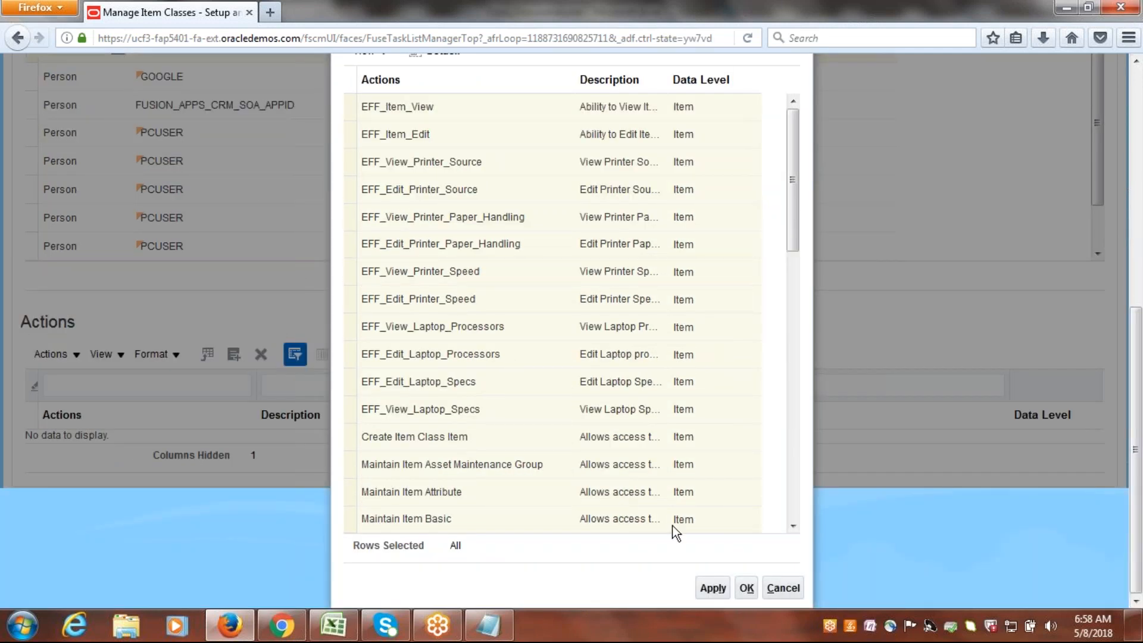
{"action": "left_click", "coordinate": [713, 587]}
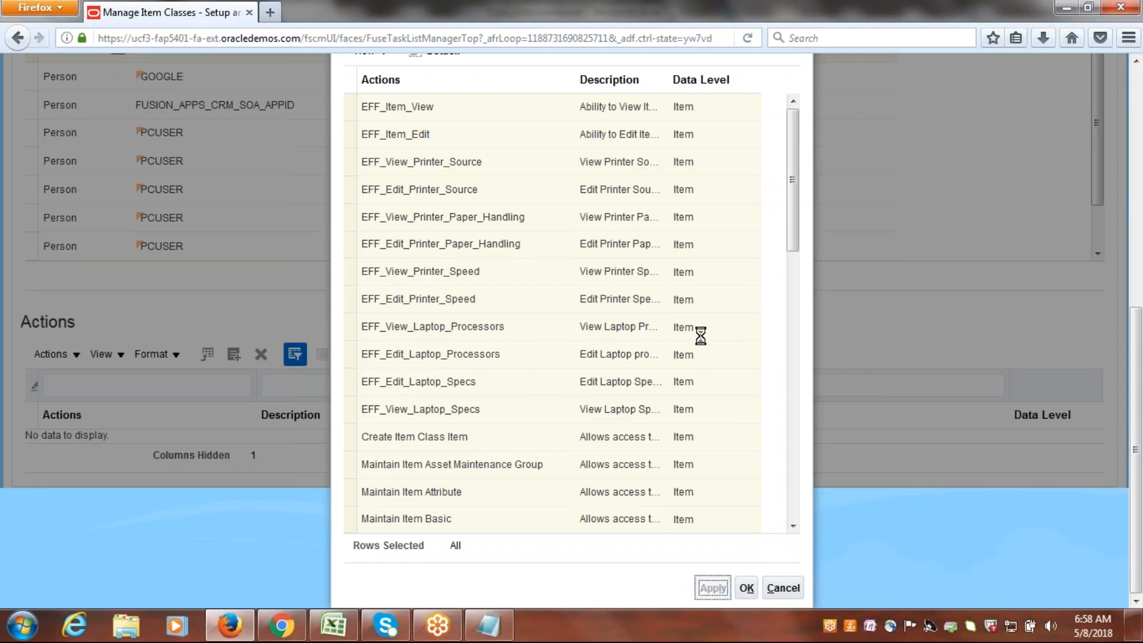
{"action": "left_click", "coordinate": [746, 588]}
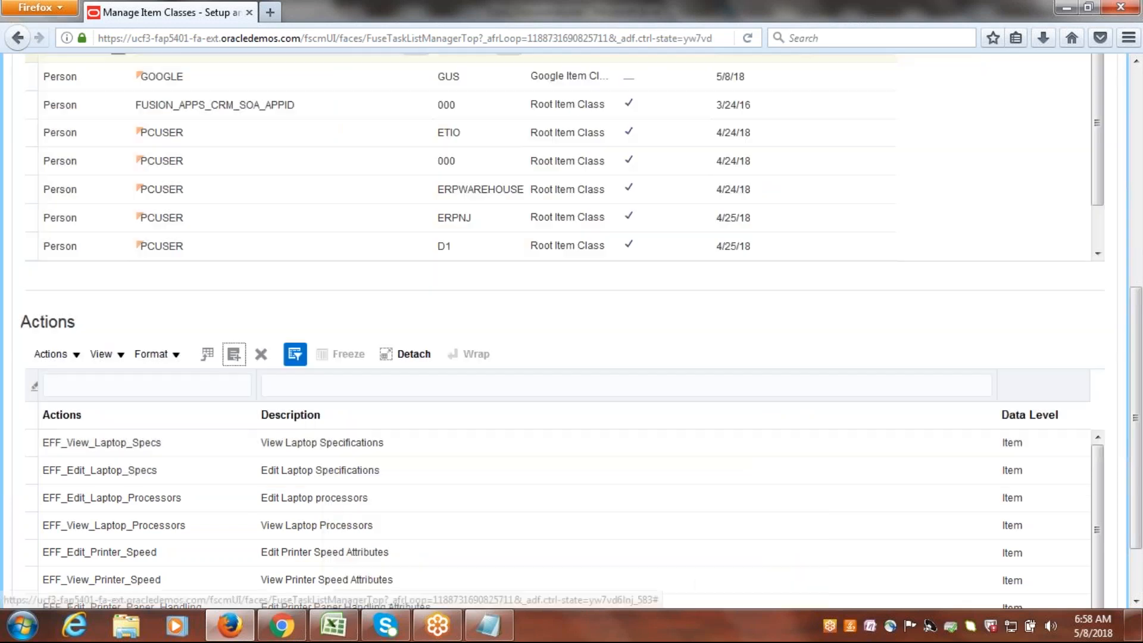
Display the item templates available to Google Item Class.
{"action": "scroll", "coordinate": [1125, 381], "scroll_direction": "up", "scroll_amount": 5}
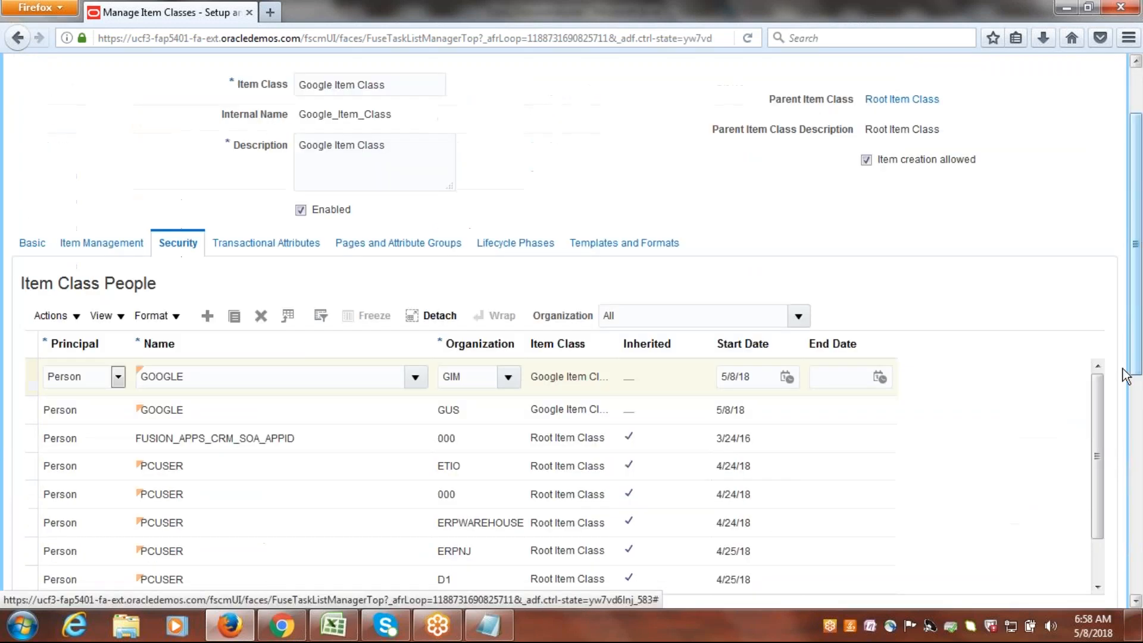
{"action": "left_click", "coordinate": [644, 250]}
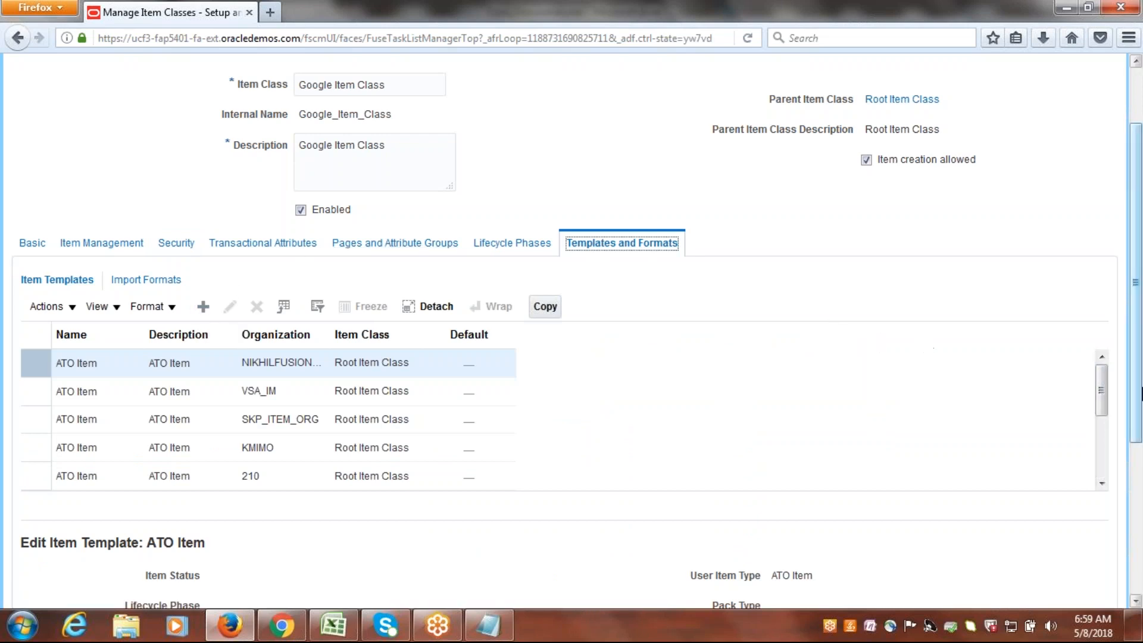
{"action": "scroll", "coordinate": [1140, 398], "scroll_direction": "up", "scroll_amount": 3}
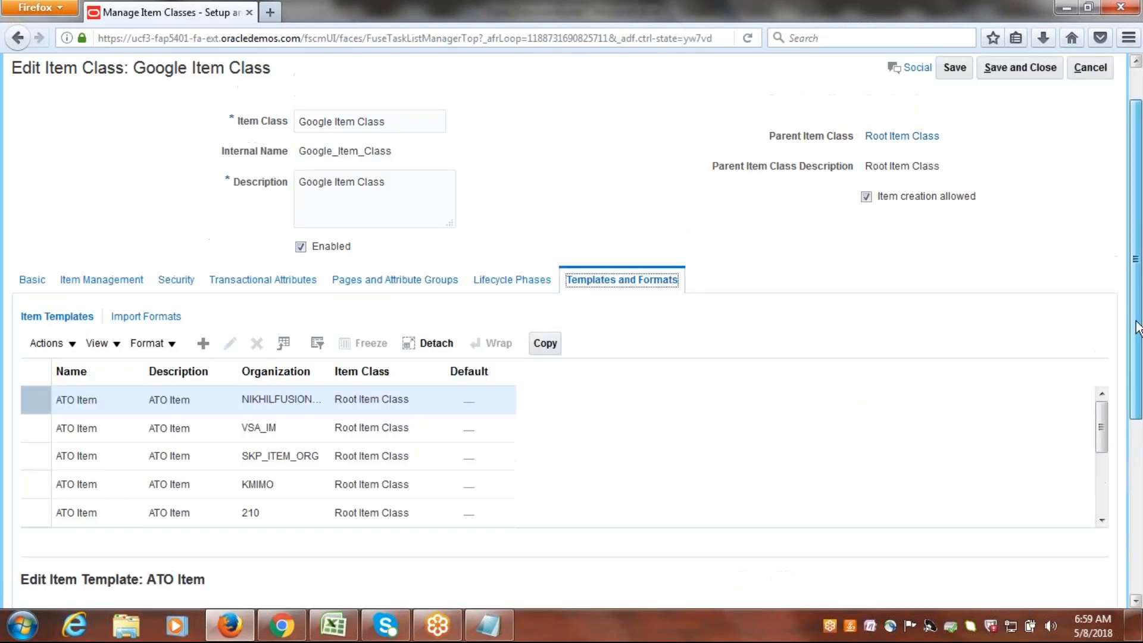
Save and close Google Item Class, and leave the item classes task and the Google Implementation Project.
{"action": "left_click", "coordinate": [1014, 125]}
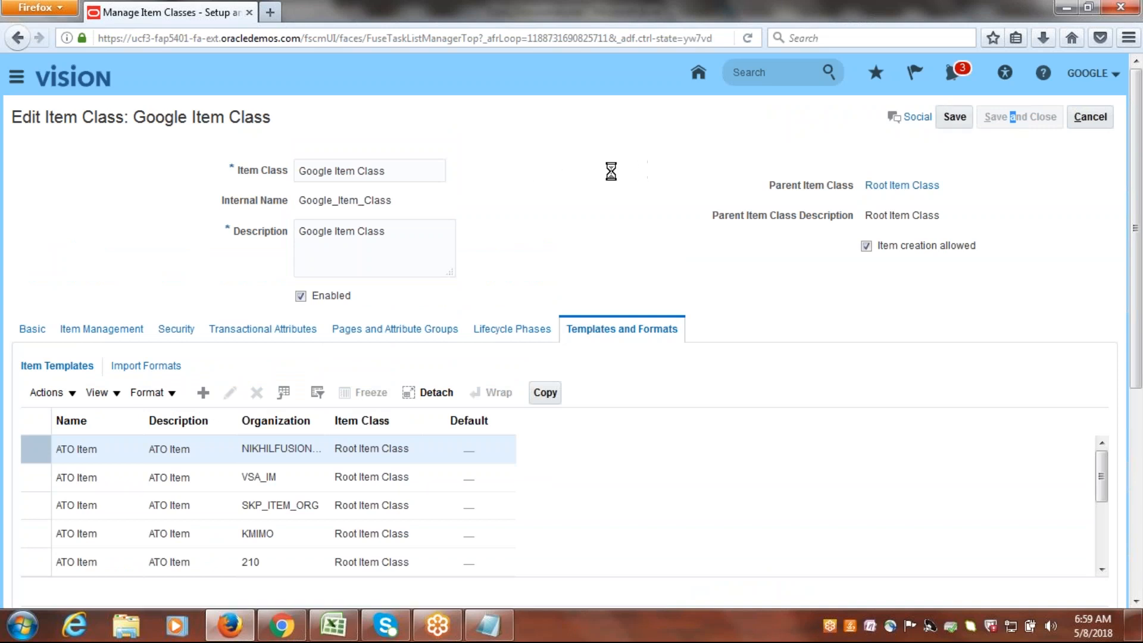
{"action": "left_click", "coordinate": [1094, 117]}
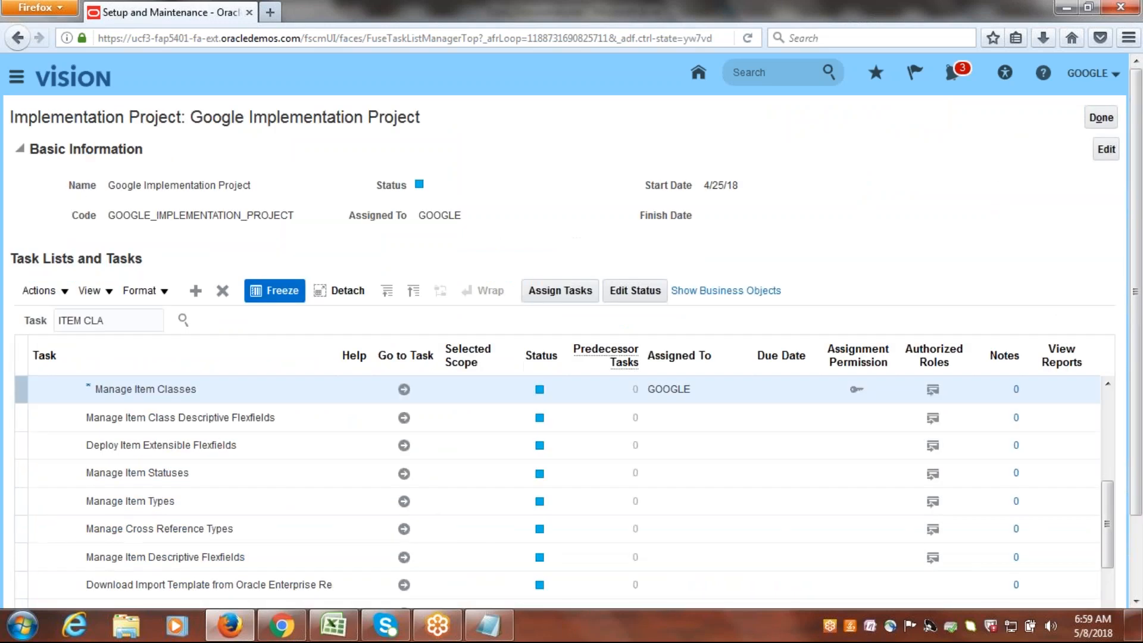
{"action": "left_click", "coordinate": [1100, 117]}
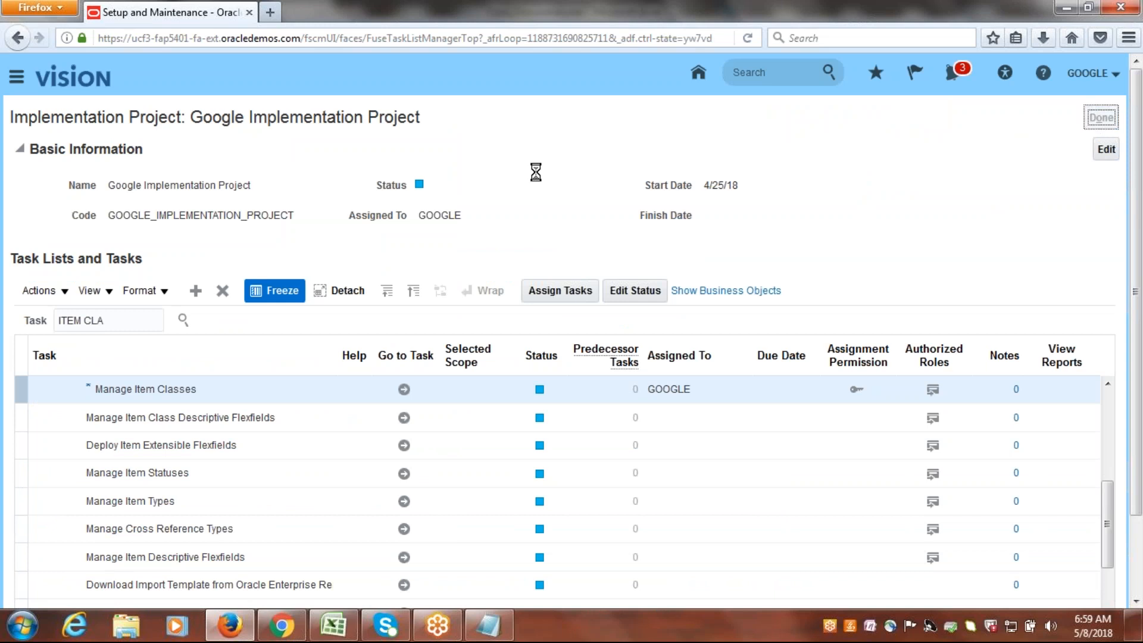
Switch to the Class_Discussions.xlsx checklist in Excel and mark Item Class as Done on the P2P sheet.
{"action": "left_click", "coordinate": [334, 624]}
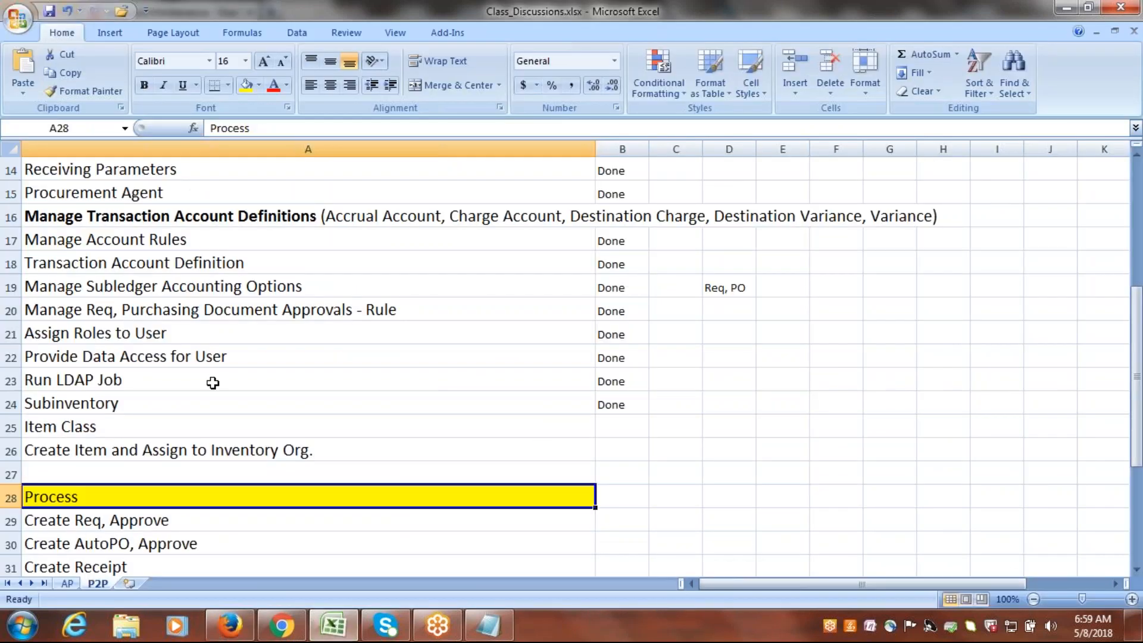
{"action": "left_click", "coordinate": [102, 405]}
{"action": "key", "text": "Right"}
{"action": "type", "text": "D"}
{"action": "left_click", "coordinate": [98, 419]}
{"action": "key", "text": "Right"}
{"action": "type", "text": "D"}
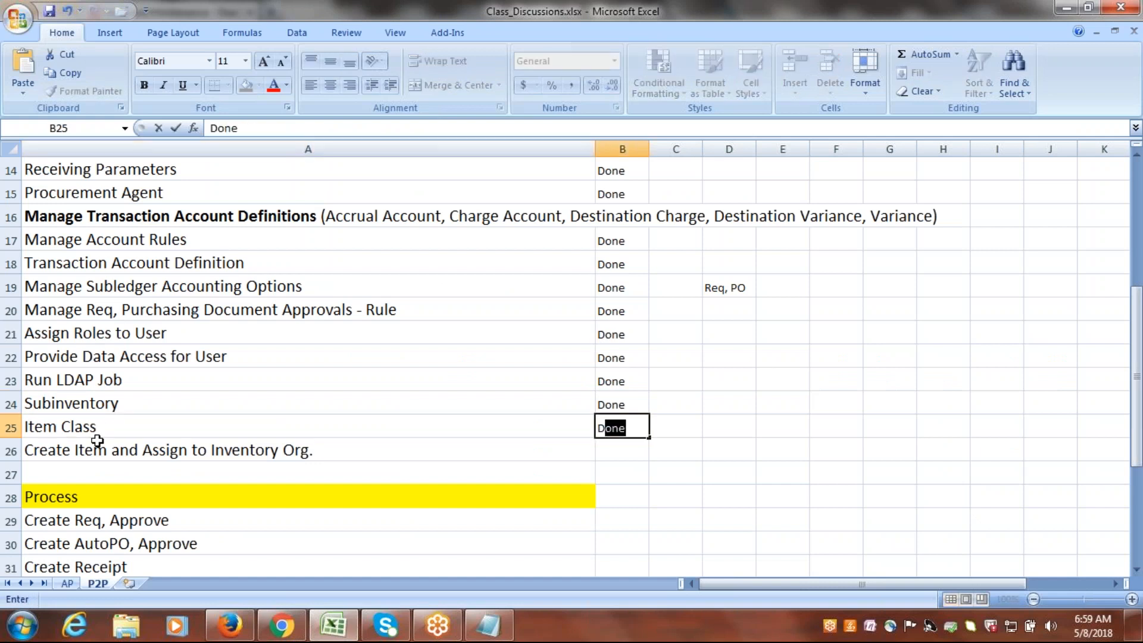
{"action": "left_click", "coordinate": [101, 451]}
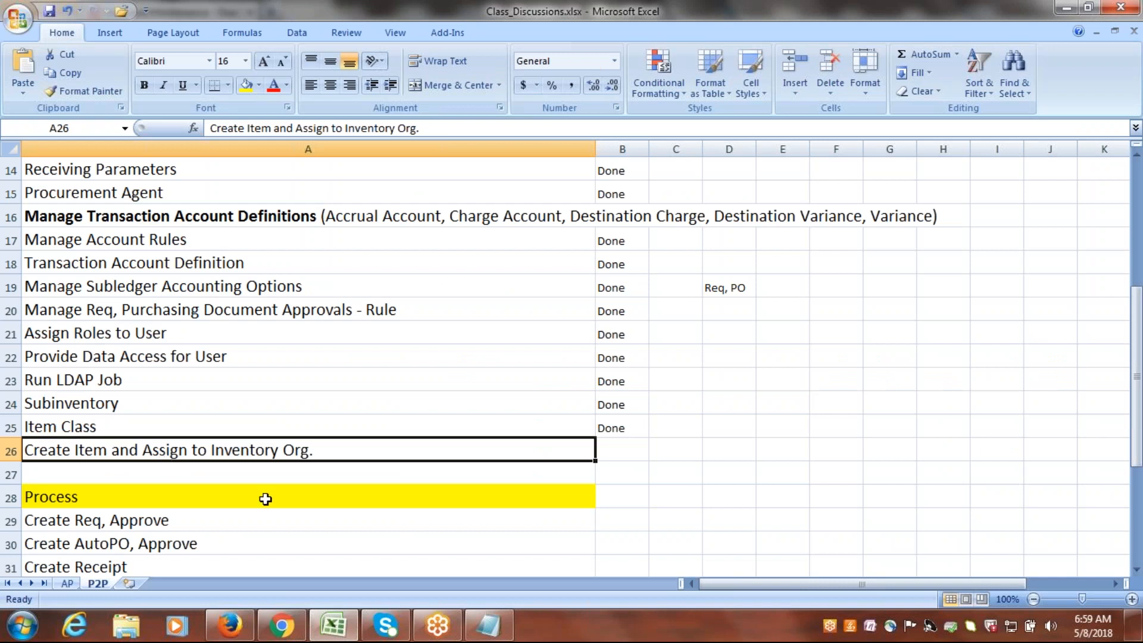
Switch to Oracle Fusion in Firefox and open the Product Information Management work area.
{"action": "left_click", "coordinate": [229, 625]}
{"action": "left_click", "coordinate": [375, 123]}
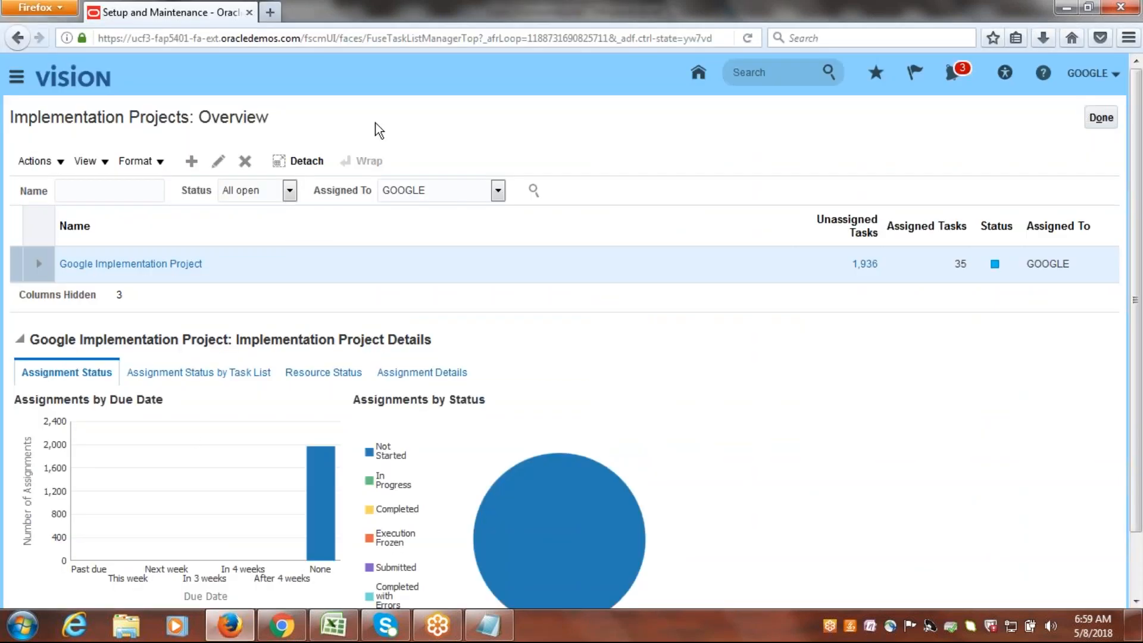
{"action": "left_click", "coordinate": [14, 77]}
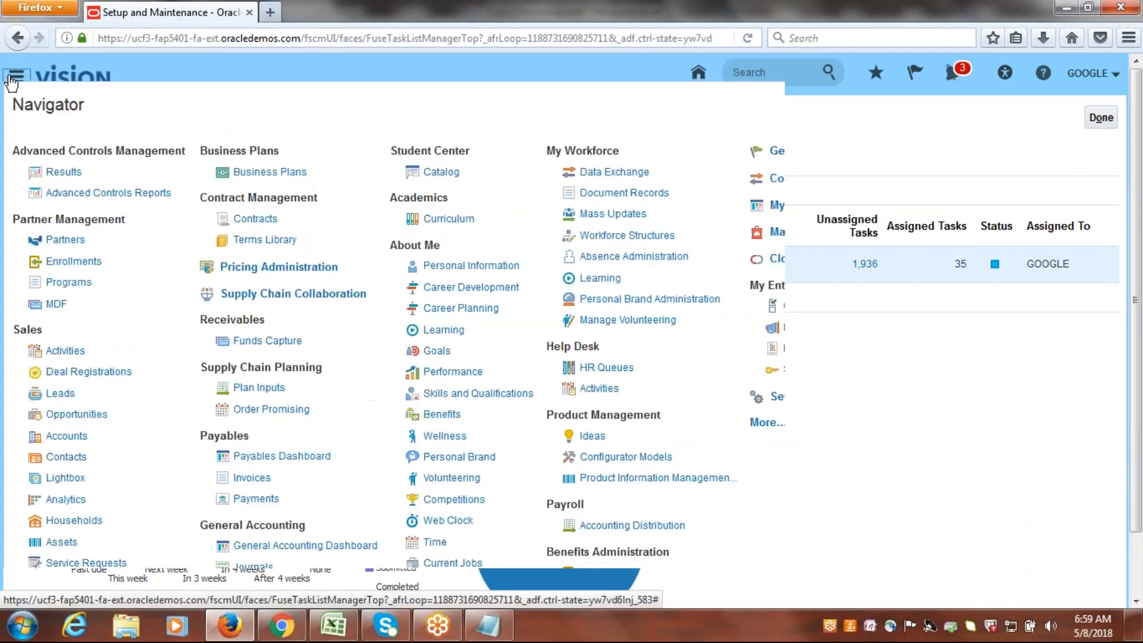
{"action": "left_click_drag", "start_coordinate": [923, 200], "coordinate": [971, 419]}
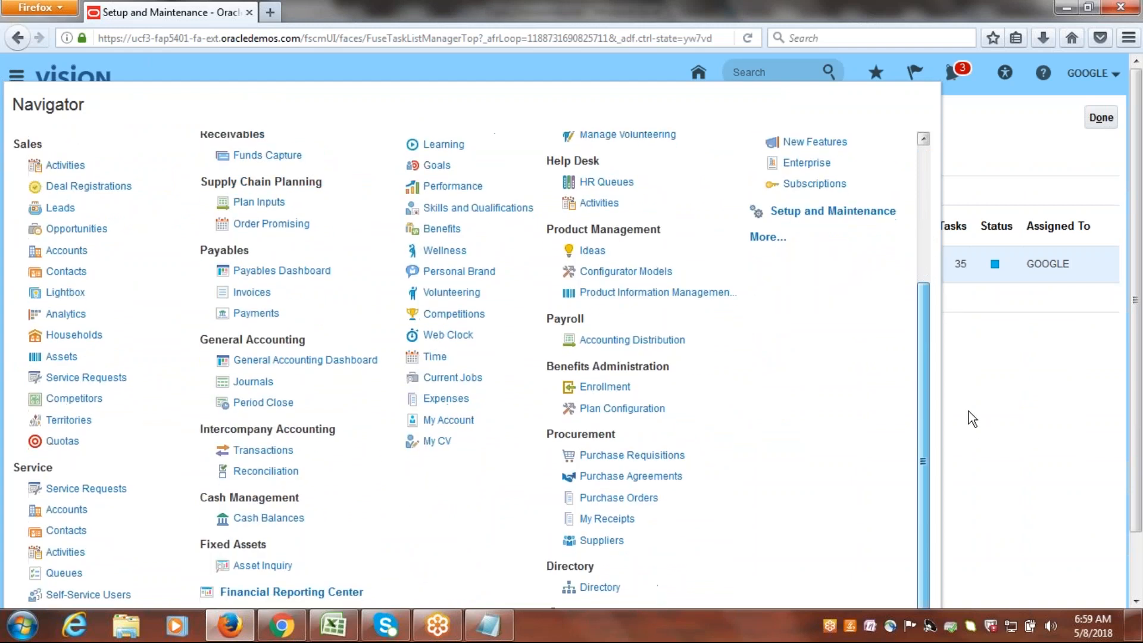
{"action": "left_click_drag", "start_coordinate": [964, 356], "coordinate": [952, 266]}
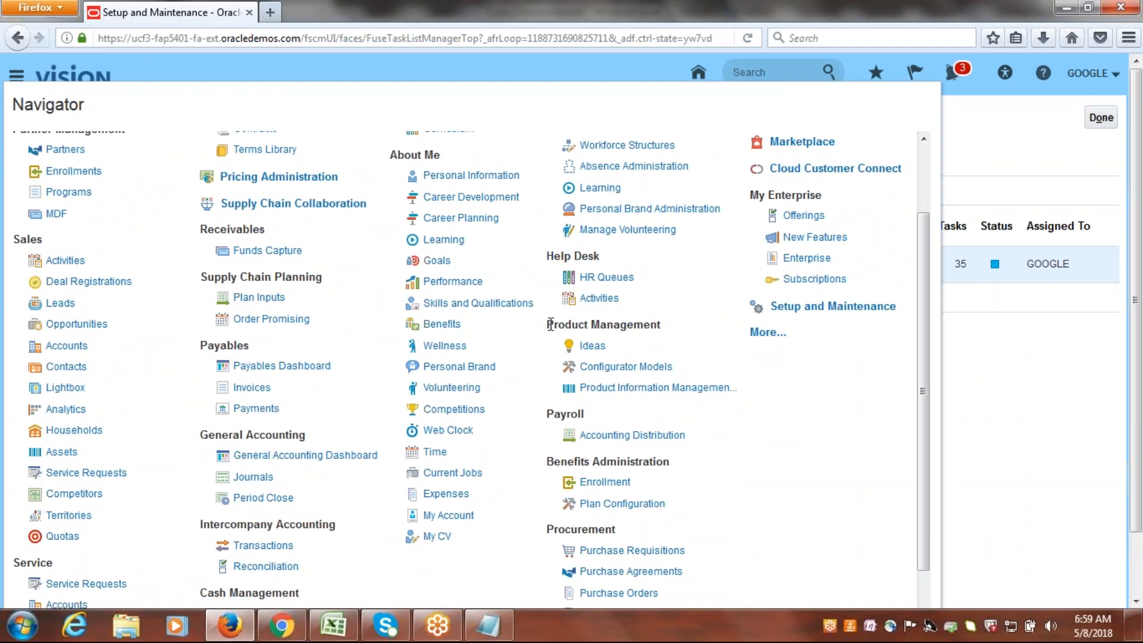
{"action": "left_click_drag", "start_coordinate": [546, 325], "coordinate": [661, 323]}
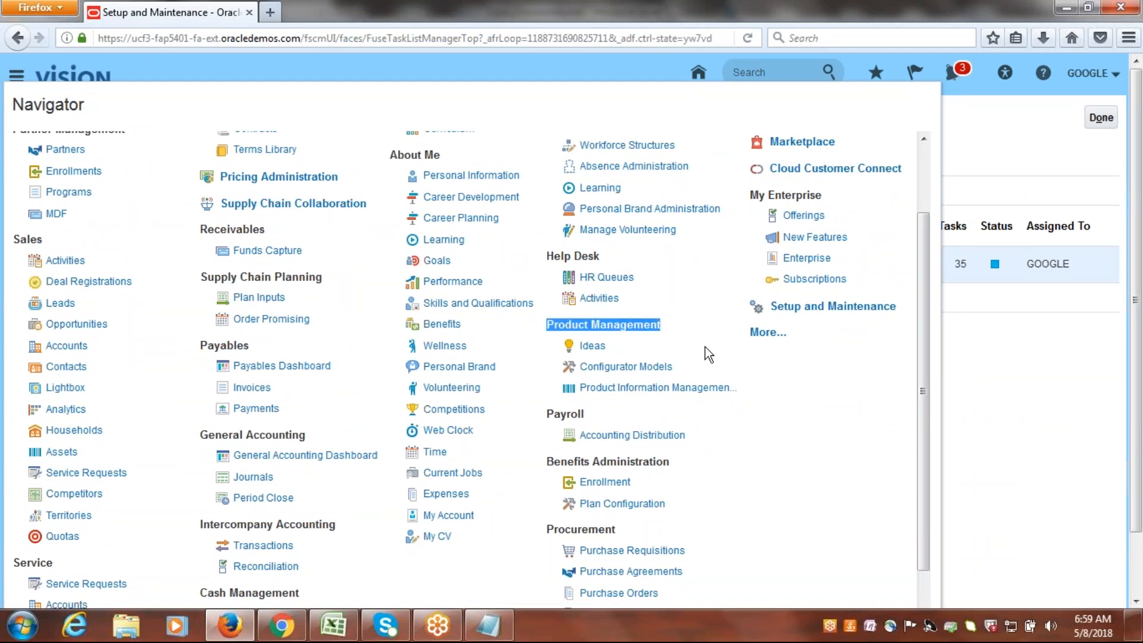
{"action": "left_click", "coordinate": [622, 393]}
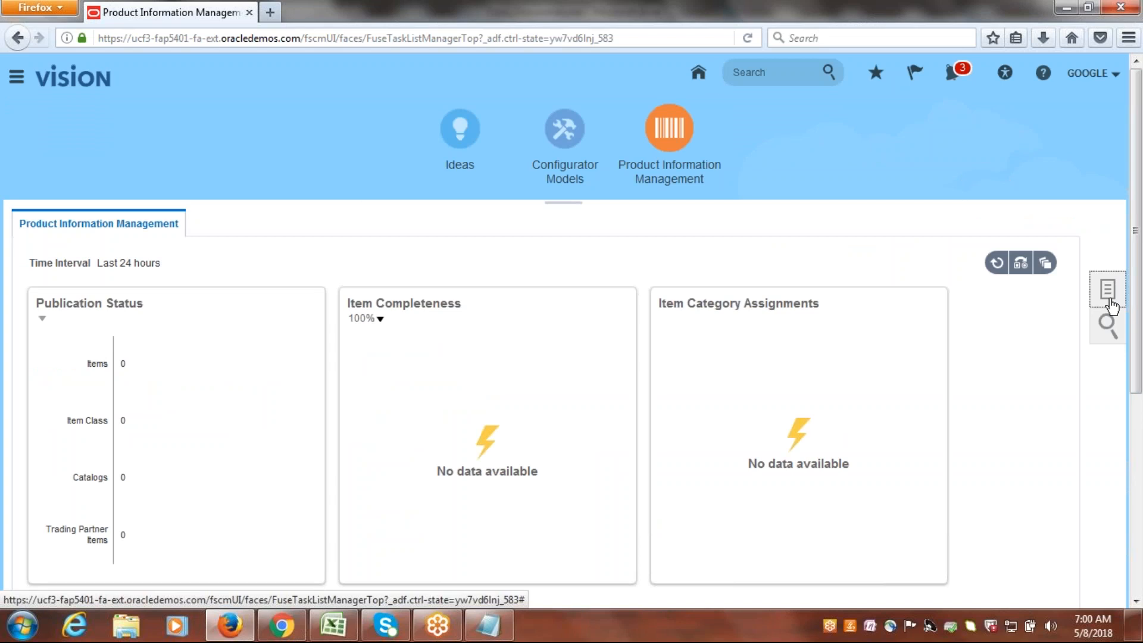
Start creating one new item in organization GIM with Google Item Class as its item class.
{"action": "left_click", "coordinate": [1109, 292]}
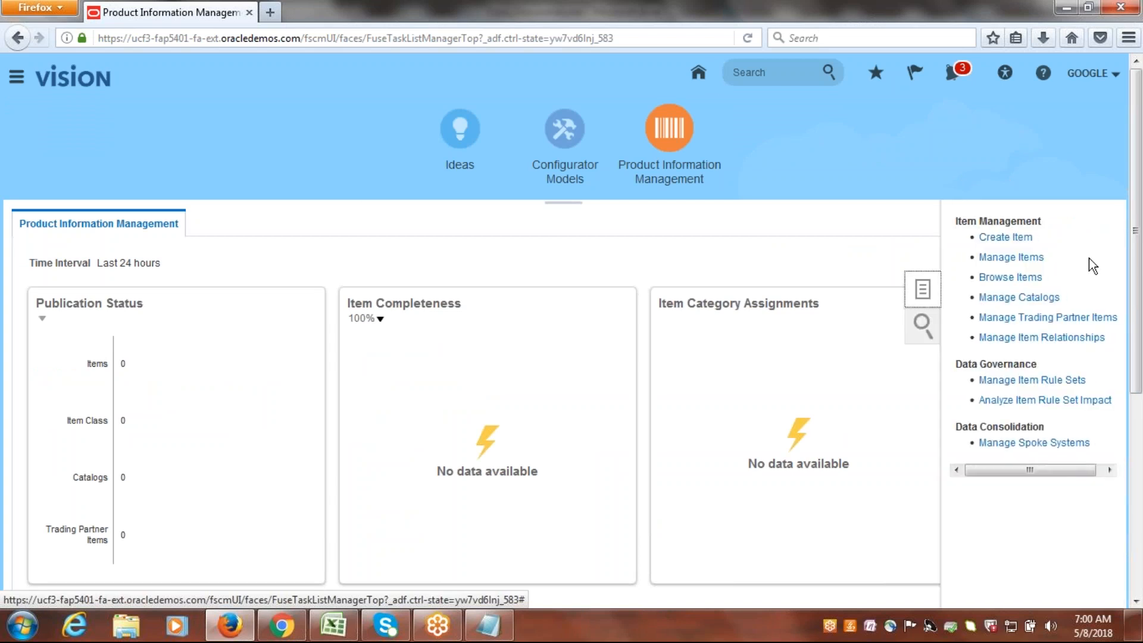
{"action": "left_click", "coordinate": [1005, 238]}
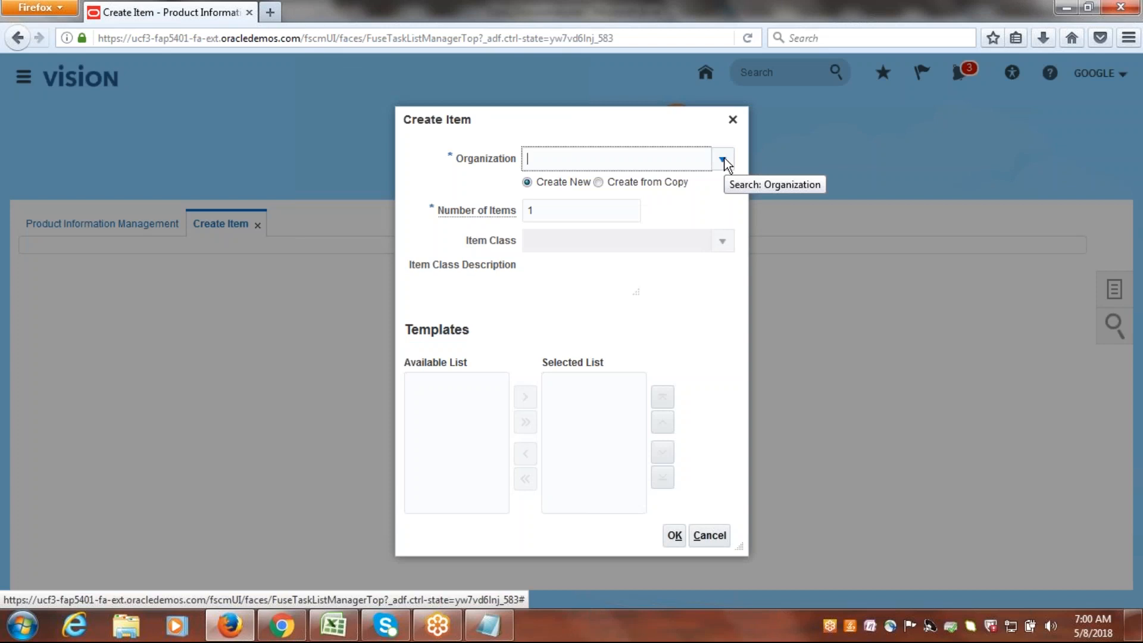
{"action": "left_click", "coordinate": [723, 160]}
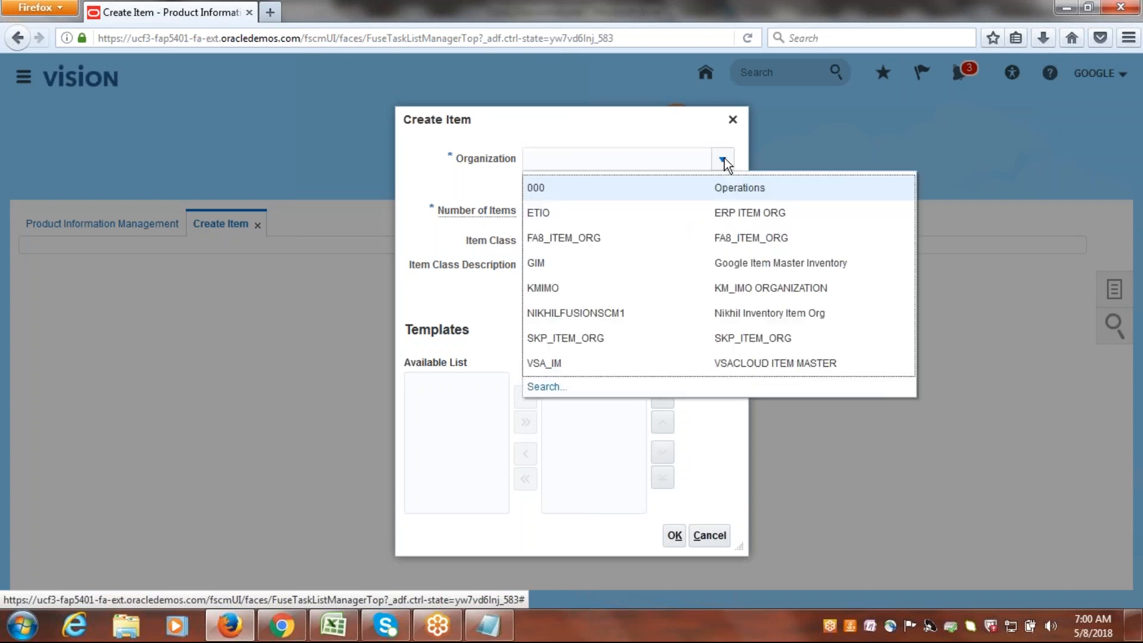
{"action": "left_click", "coordinate": [533, 264]}
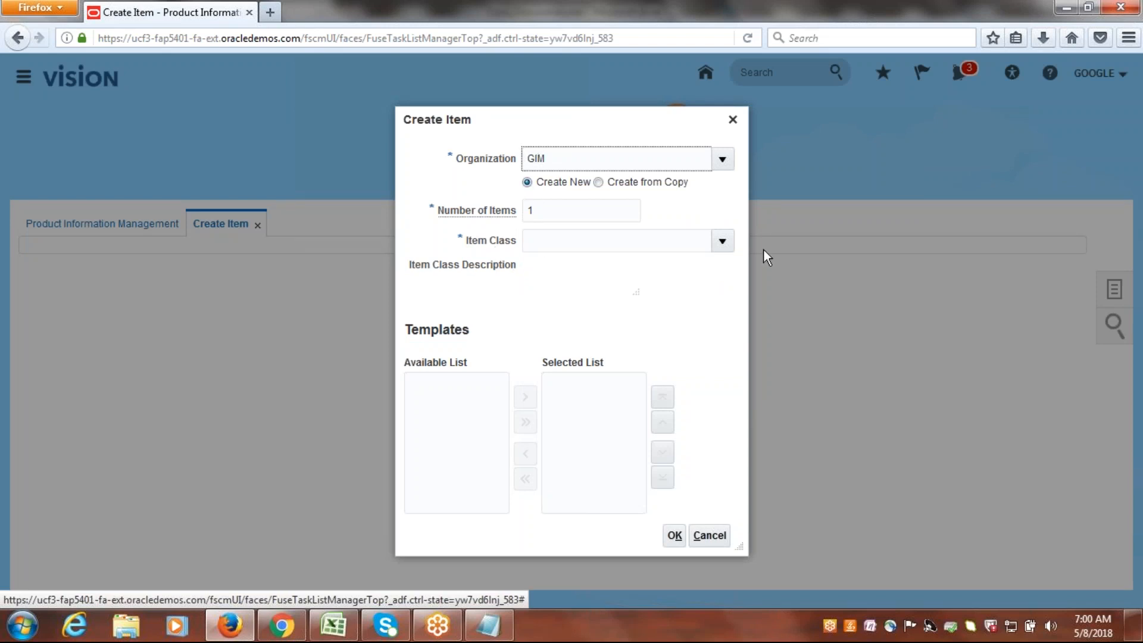
{"action": "left_click", "coordinate": [723, 241]}
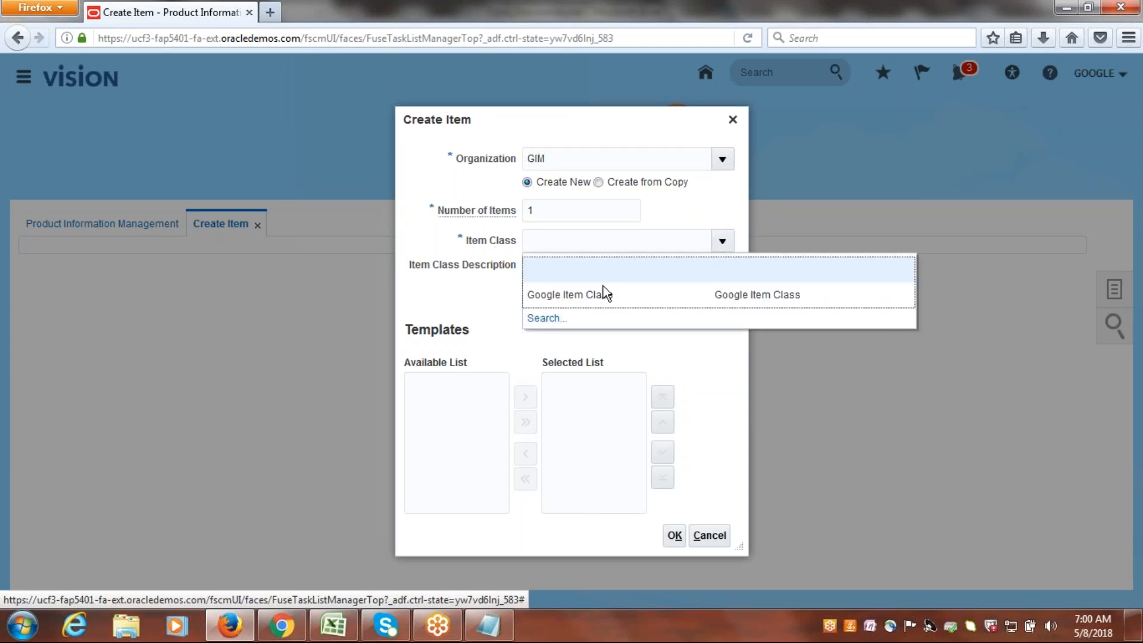
{"action": "left_click", "coordinate": [609, 294]}
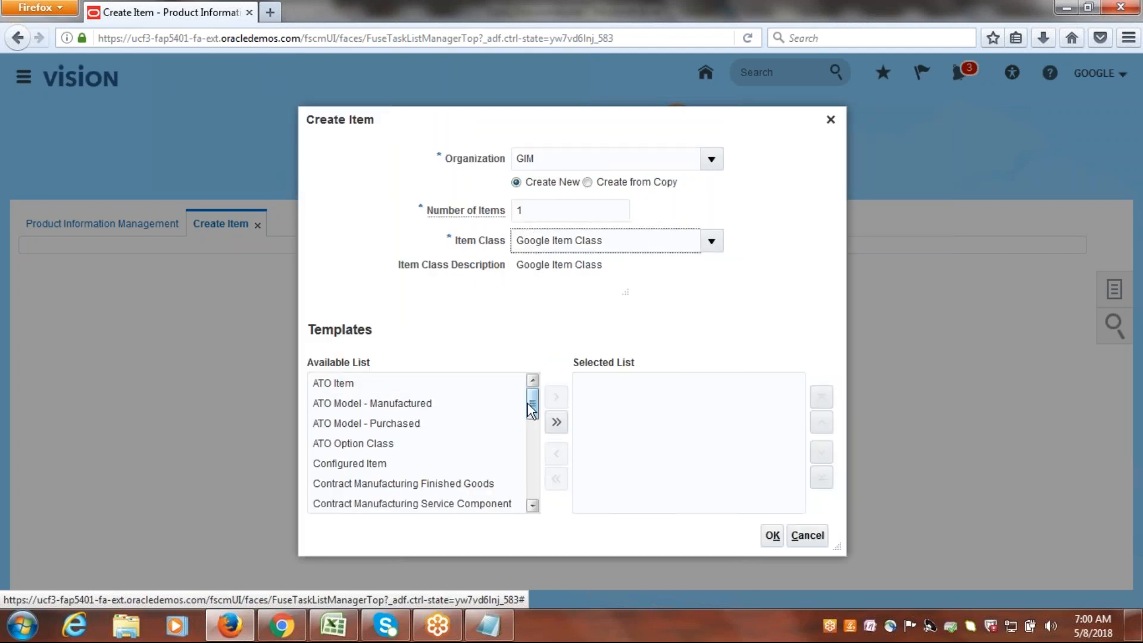
Add the Purchased Item template to the selected templates and confirm the new item's setup.
{"action": "left_click_drag", "start_coordinate": [533, 406], "coordinate": [553, 490]}
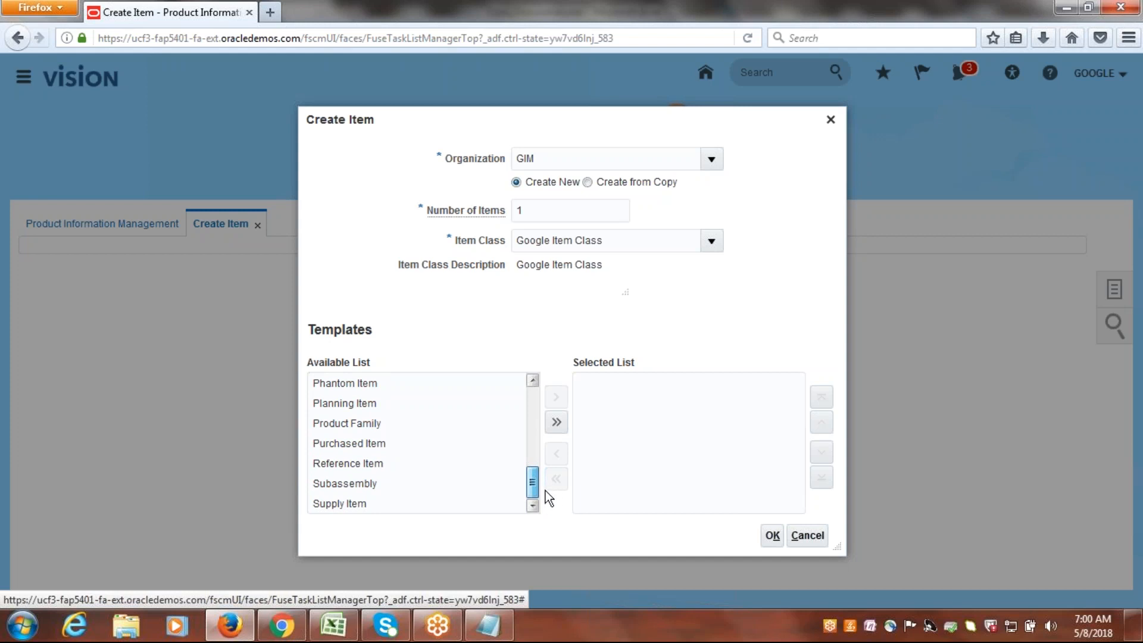
{"action": "left_click_drag", "start_coordinate": [543, 476], "coordinate": [540, 469]}
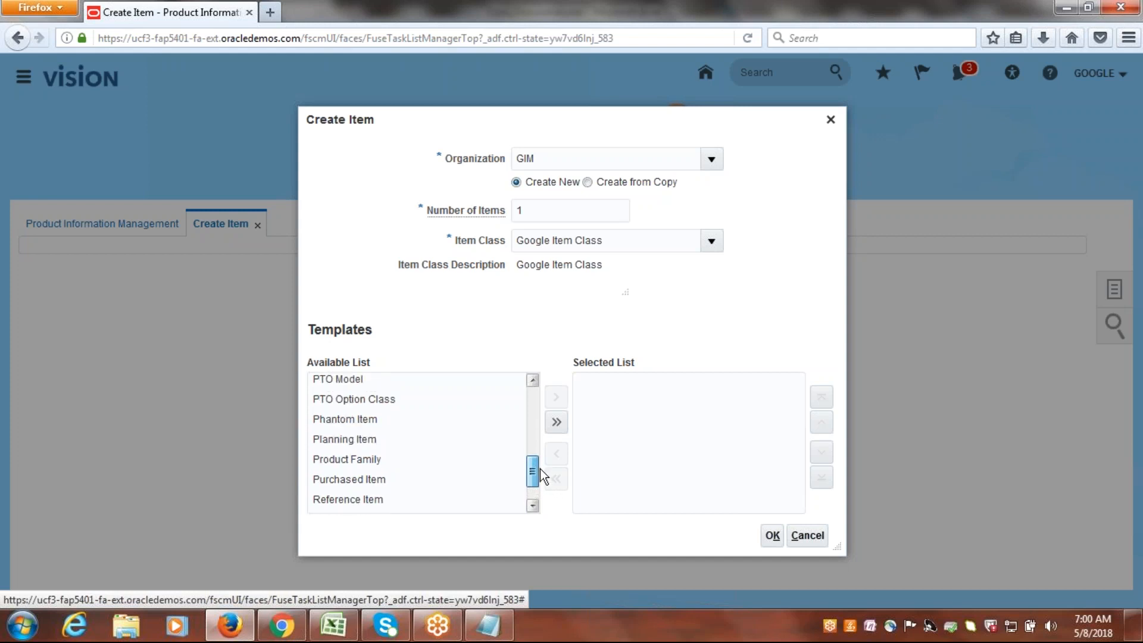
{"action": "left_click", "coordinate": [377, 481]}
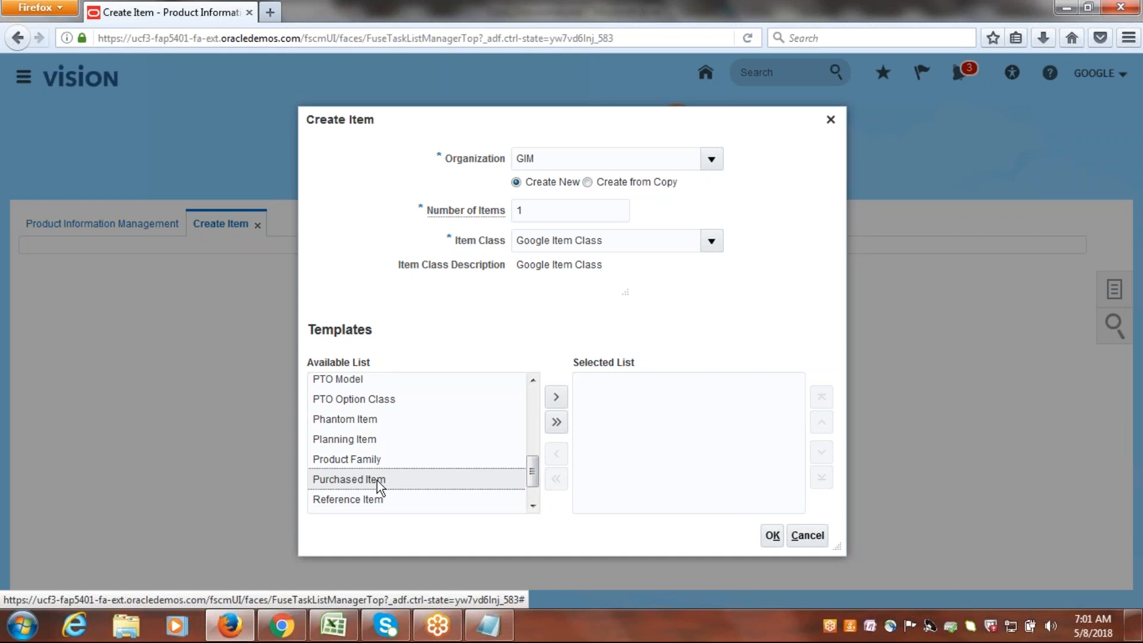
{"action": "left_click", "coordinate": [556, 397]}
{"action": "left_click", "coordinate": [773, 536]}
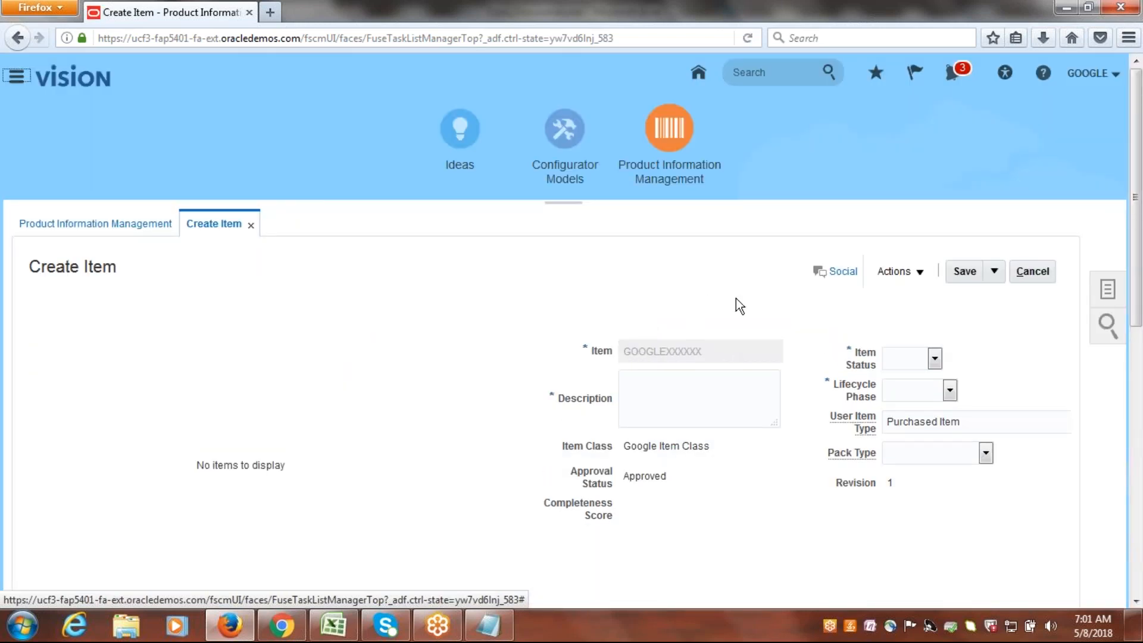
Enter GOOGLE ITEM1 as the new item's description.
{"action": "scroll", "coordinate": [607, 185], "scroll_direction": "down", "scroll_amount": 5}
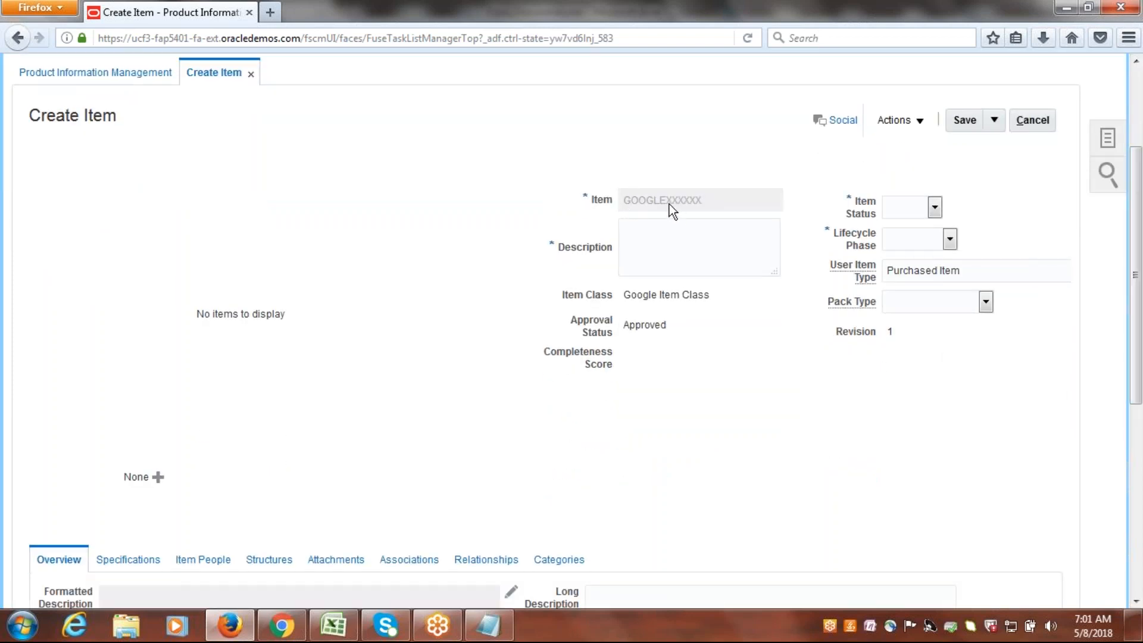
{"action": "left_click", "coordinate": [655, 241]}
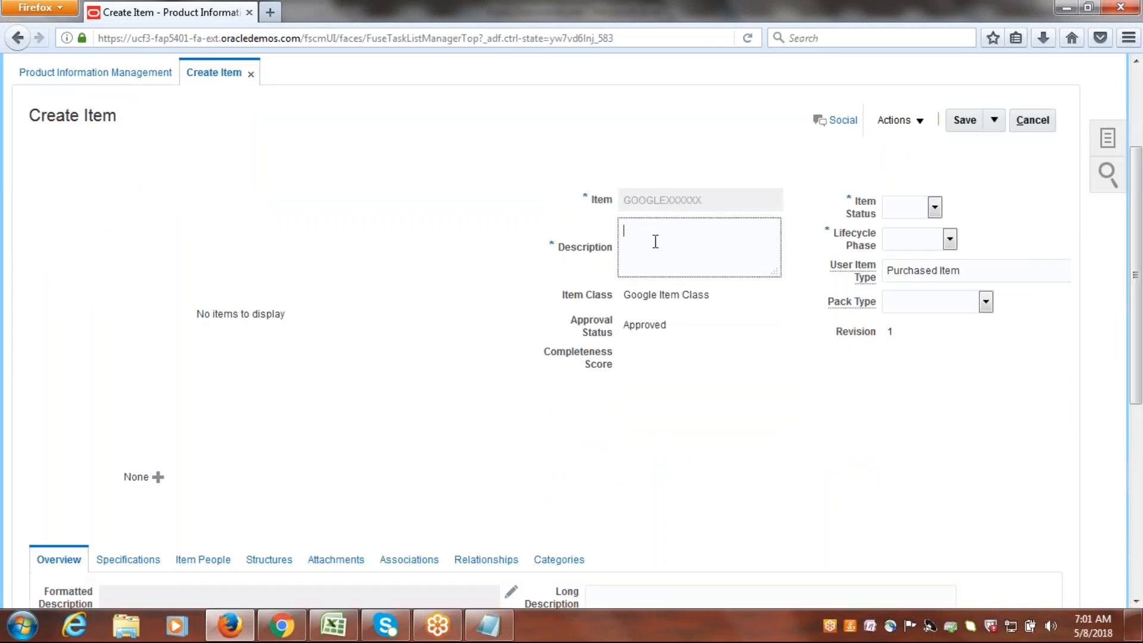
{"action": "type", "text": "GOOGLEITEM1"}
{"action": "left_click", "coordinate": [663, 233]}
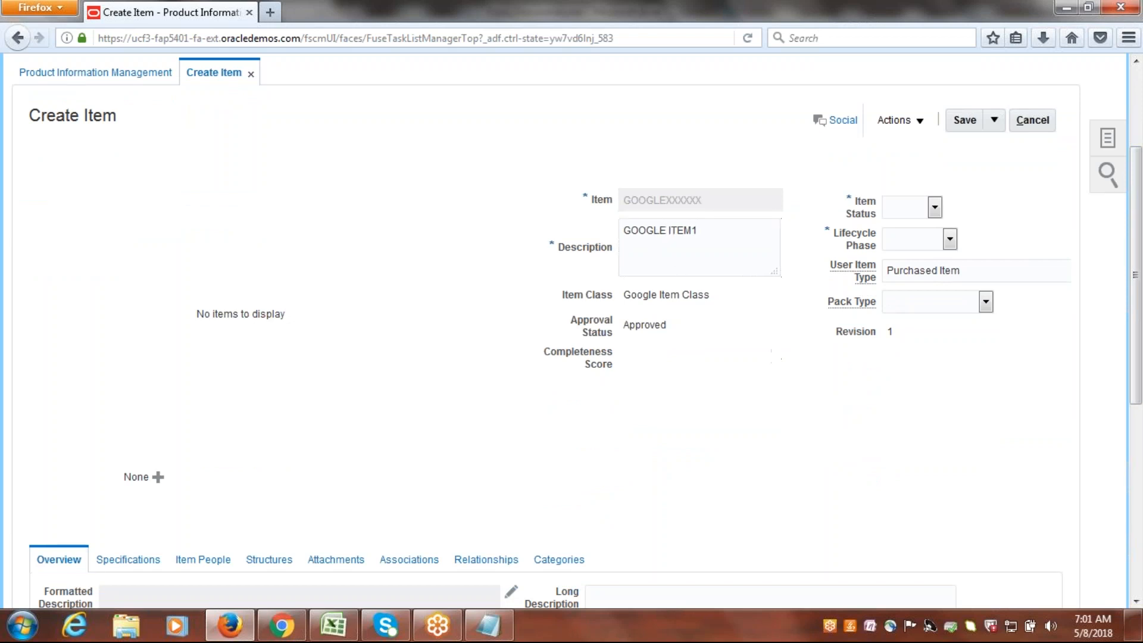
Set both the item status and the lifecycle phase to Active.
{"action": "left_click", "coordinate": [935, 206]}
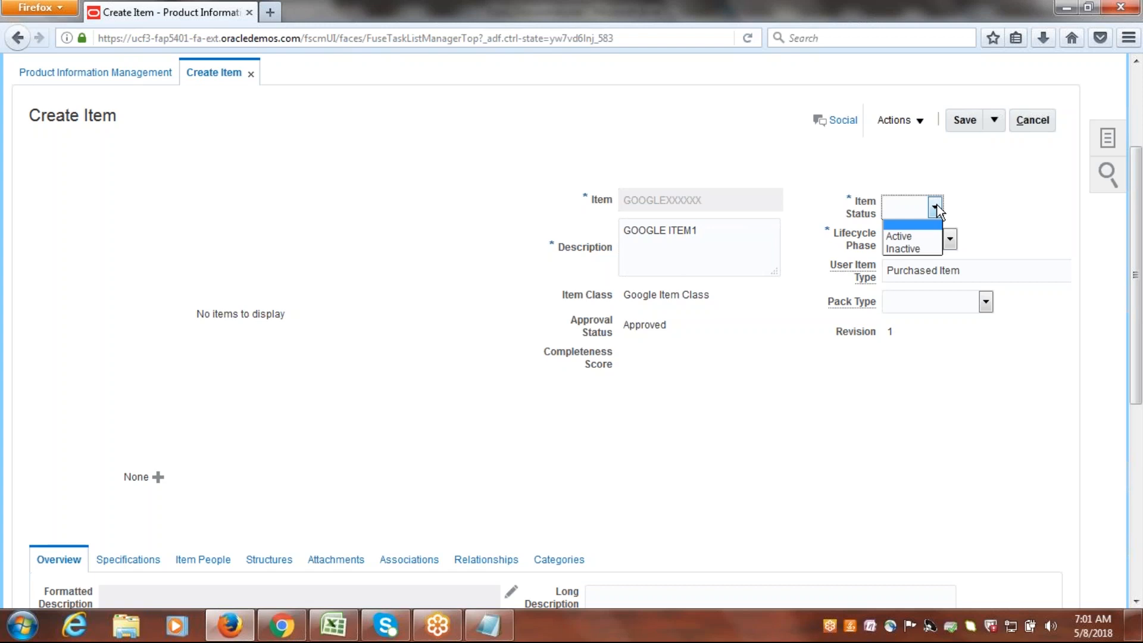
{"action": "left_click", "coordinate": [938, 236]}
{"action": "left_click", "coordinate": [950, 241]}
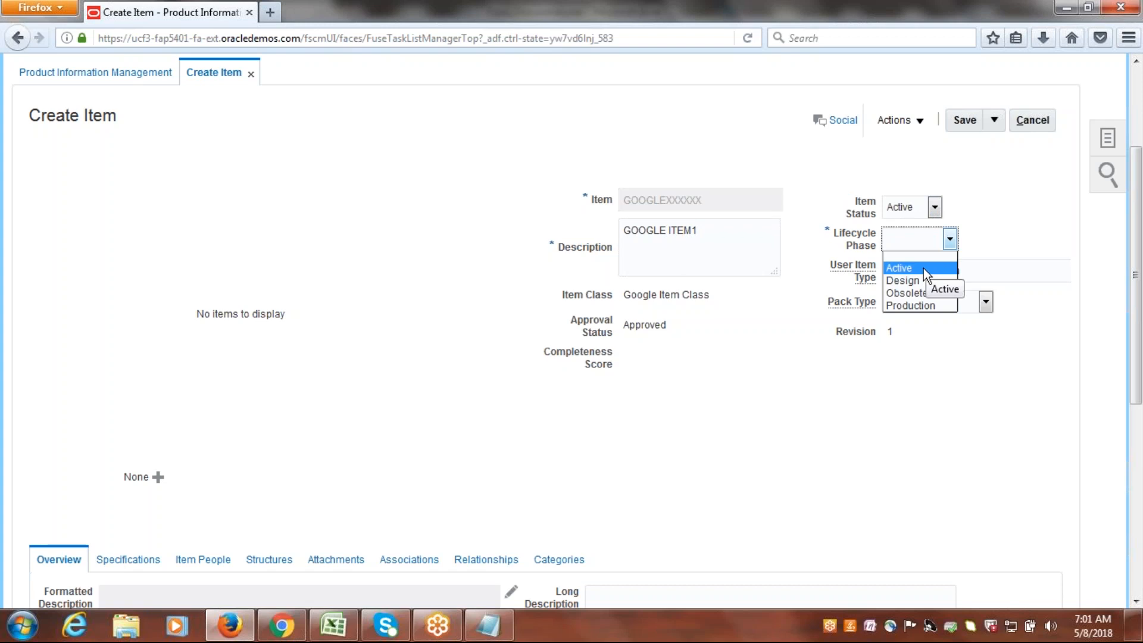
{"action": "left_click", "coordinate": [923, 268]}
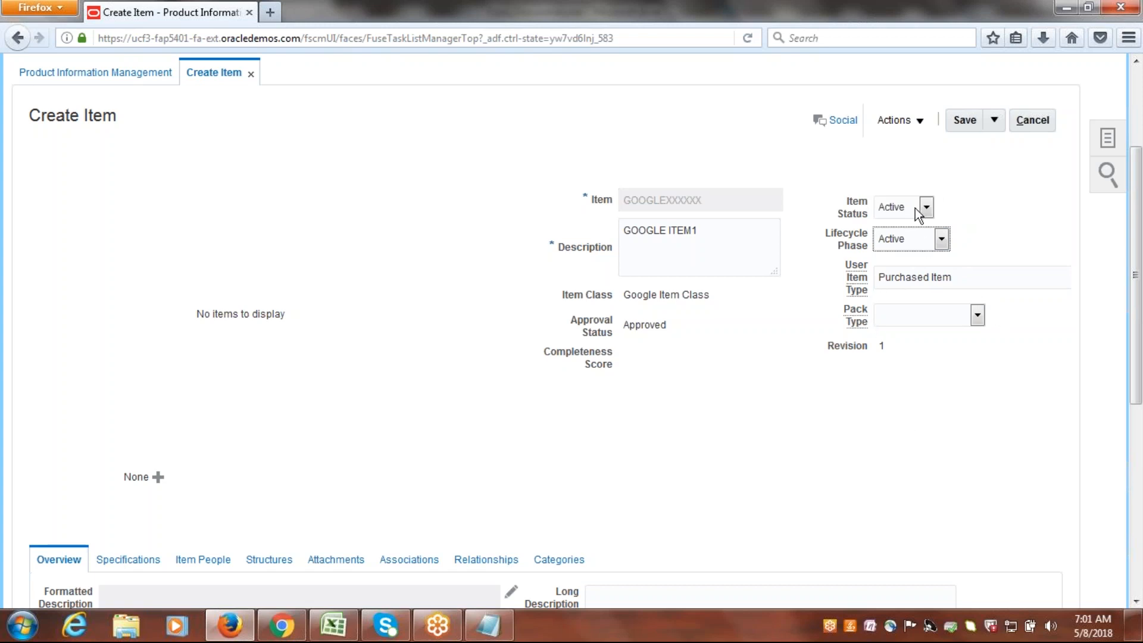
Set the item's primary unit of measure to Ea in the mandatory attributes.
{"action": "left_click_drag", "start_coordinate": [1139, 246], "coordinate": [1139, 428]}
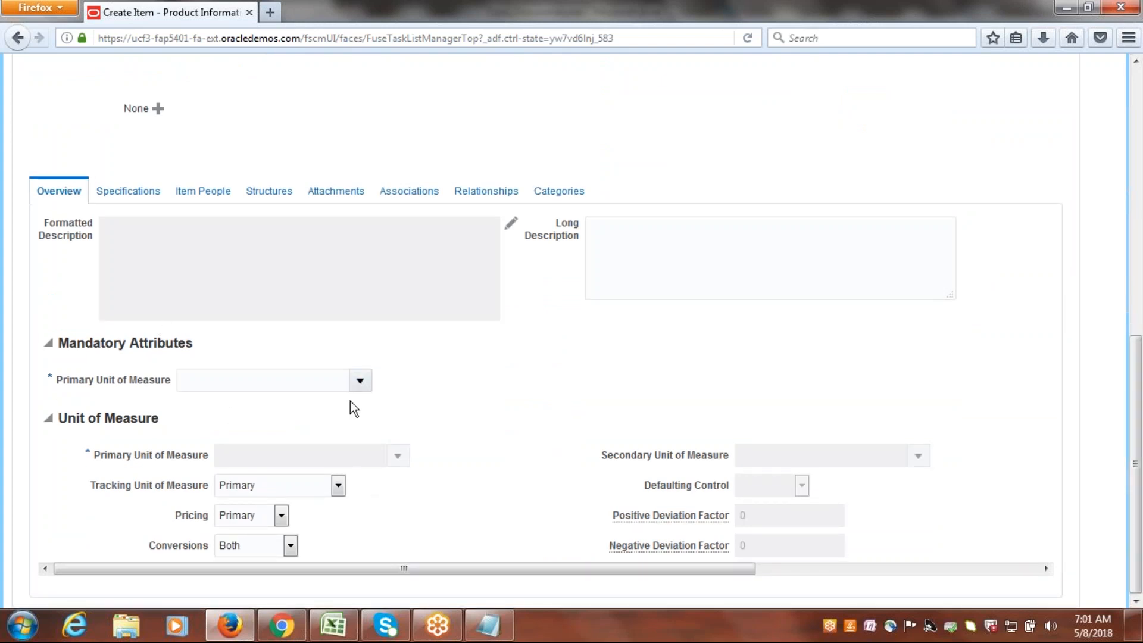
{"action": "left_click", "coordinate": [360, 384]}
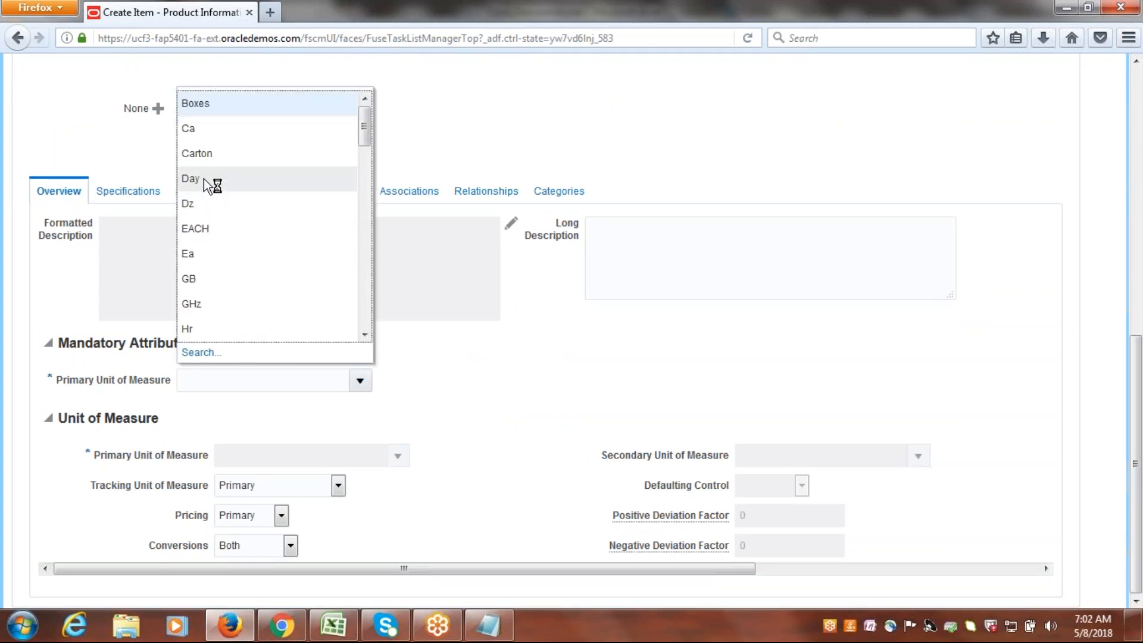
{"action": "left_click", "coordinate": [203, 252]}
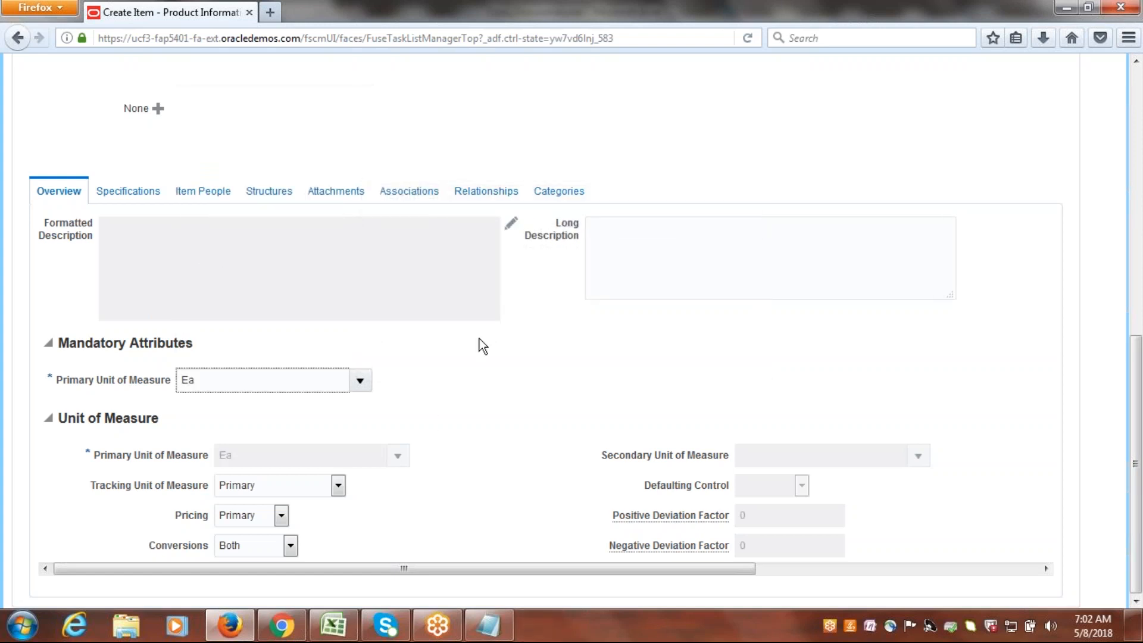
Review the item's manufacturing, purchasing and inventory specifications and its item people assignments.
{"action": "left_click", "coordinate": [139, 196]}
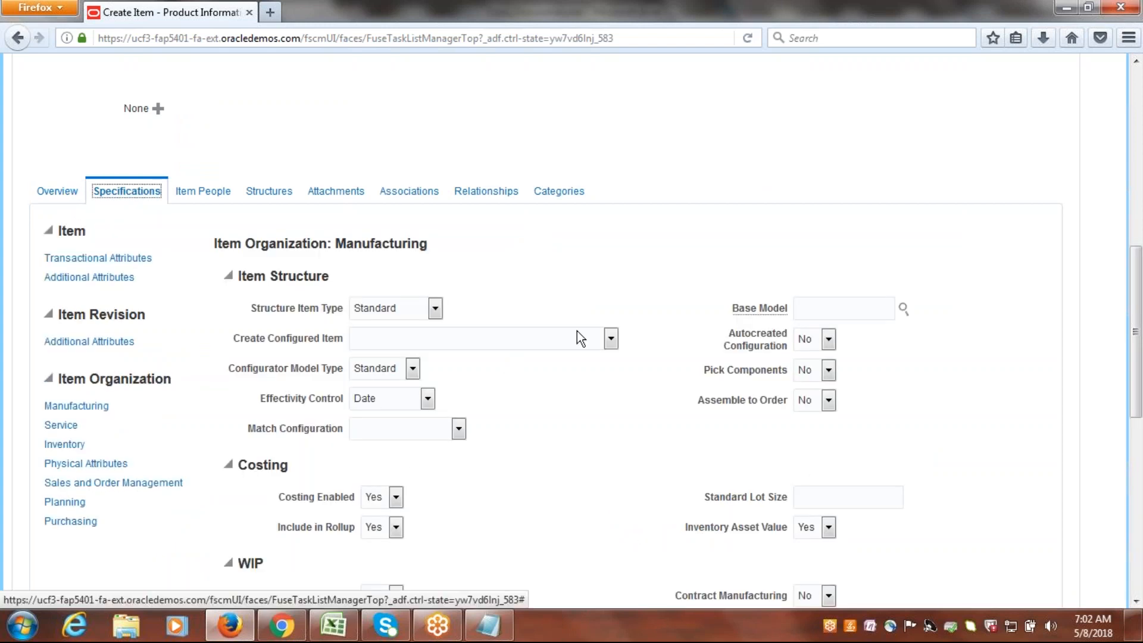
{"action": "scroll", "coordinate": [1138, 275], "scroll_direction": "down", "scroll_amount": 3}
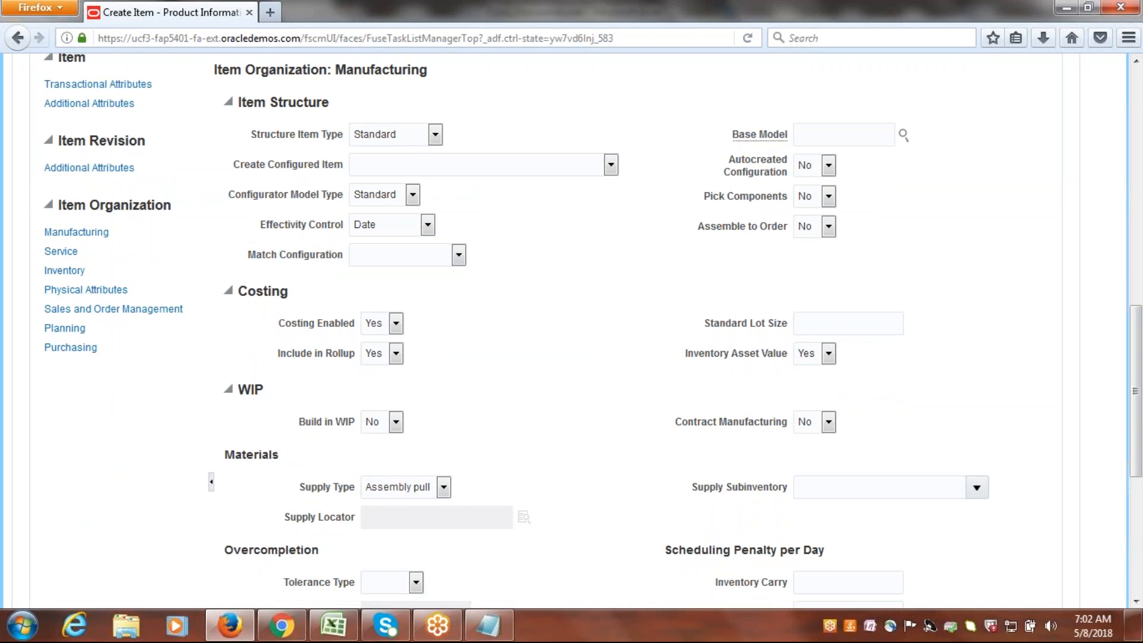
{"action": "left_click", "coordinate": [72, 349]}
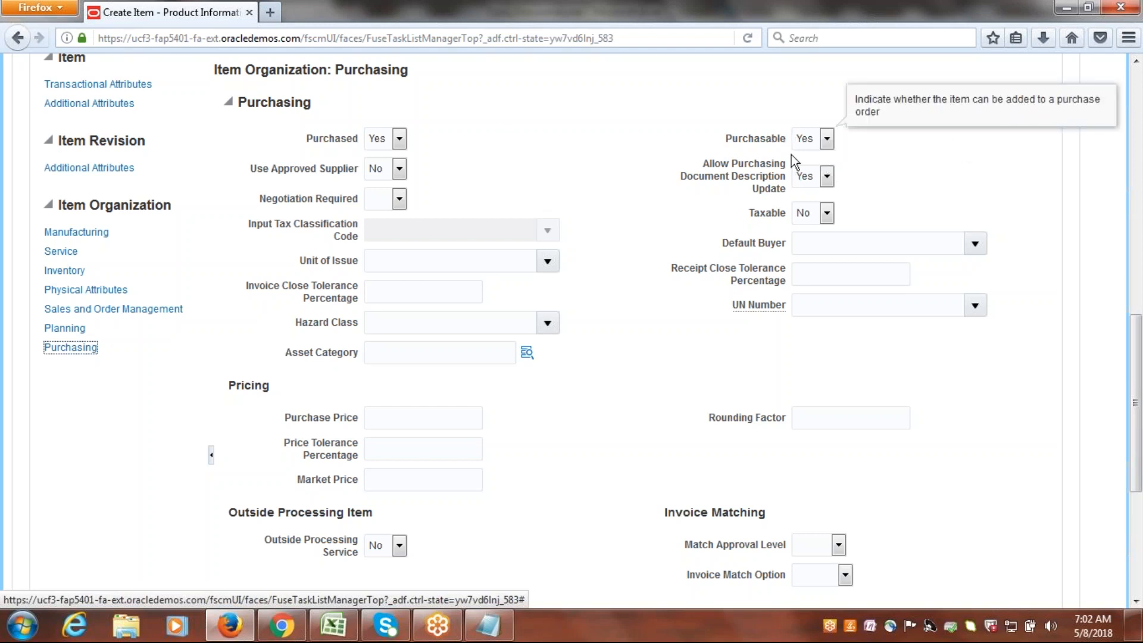
{"action": "left_click_drag", "start_coordinate": [1140, 403], "coordinate": [1140, 342]}
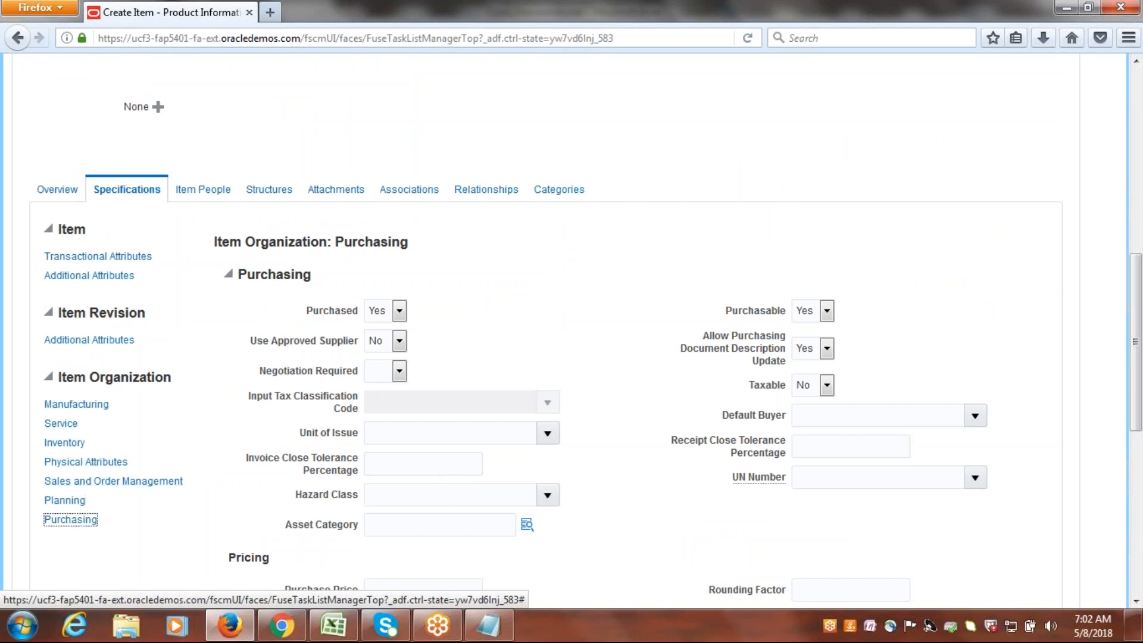
{"action": "left_click", "coordinate": [65, 443]}
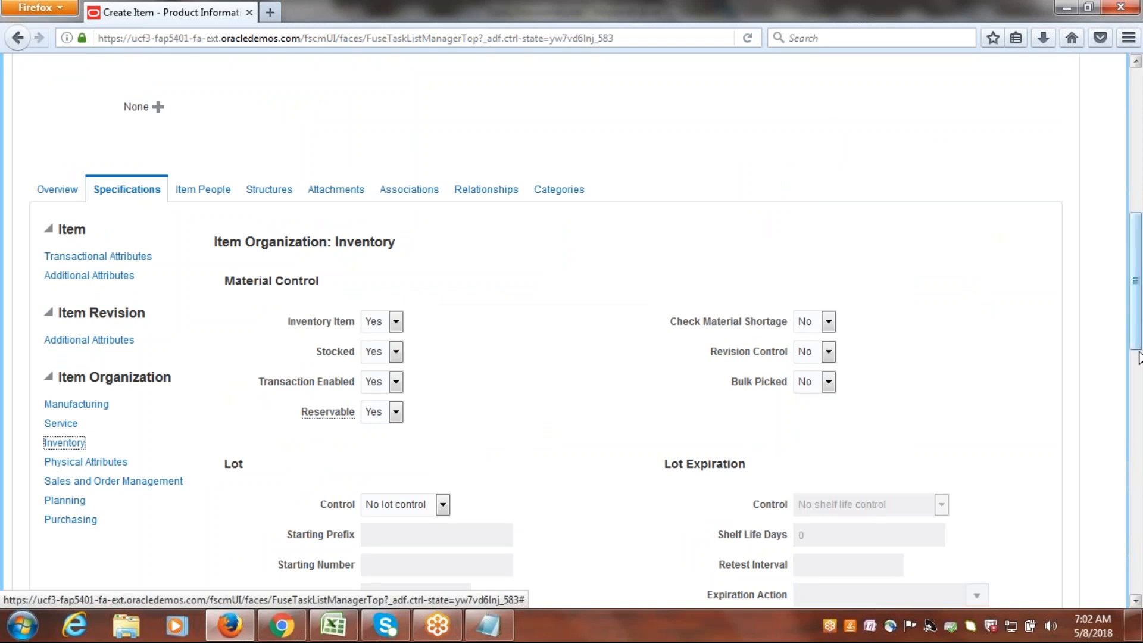
{"action": "left_click_drag", "start_coordinate": [1135, 329], "coordinate": [1135, 287]}
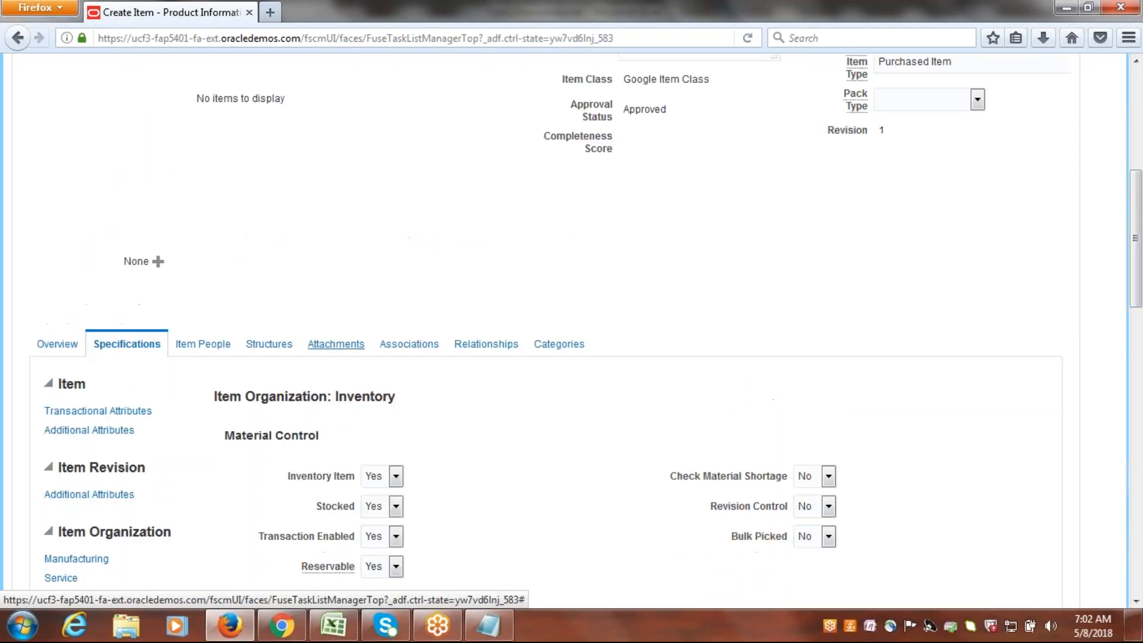
{"action": "left_click", "coordinate": [213, 347]}
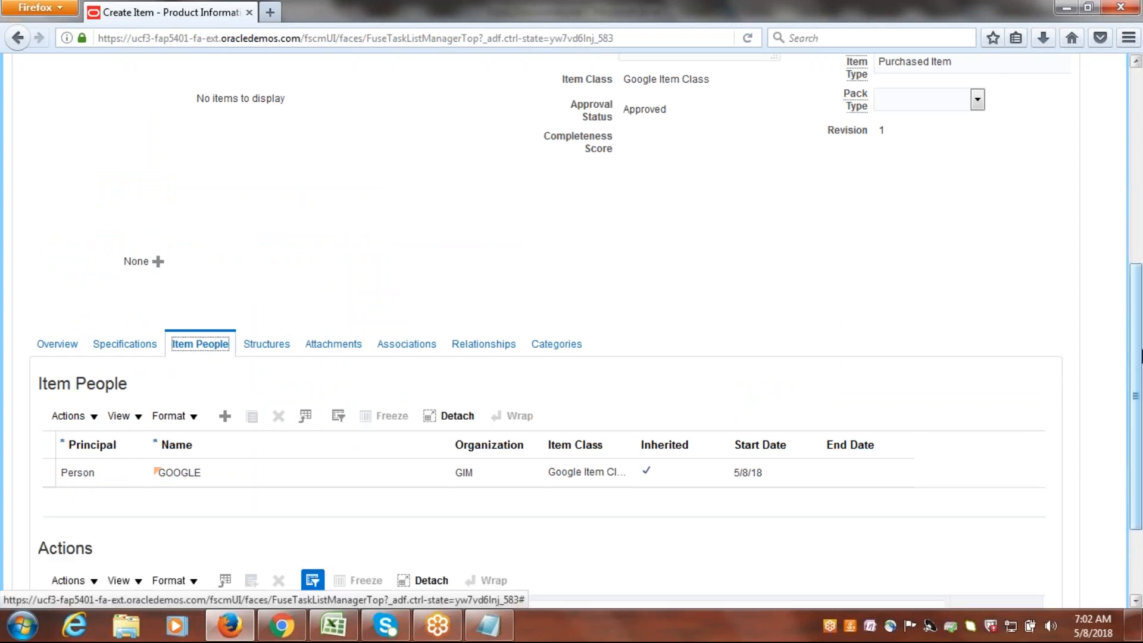
{"action": "scroll", "coordinate": [451, 354], "scroll_direction": "down", "scroll_amount": 3}
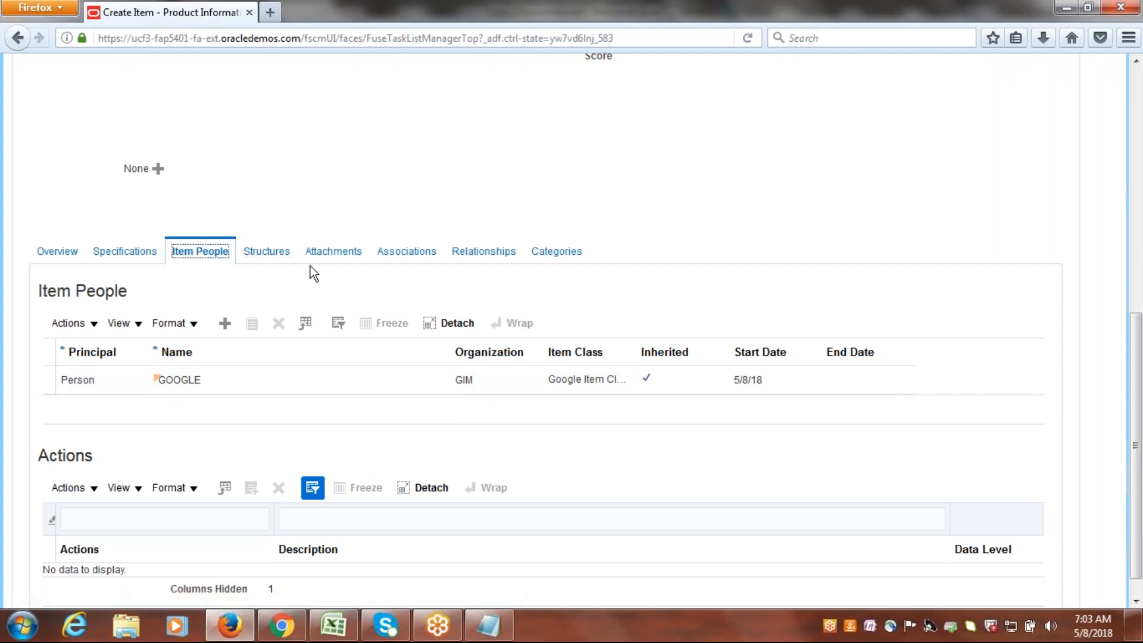
Assign the item to the GUS organization (Google US Inventory) in its organization associations, searching organizations by G.
{"action": "left_click", "coordinate": [411, 253]}
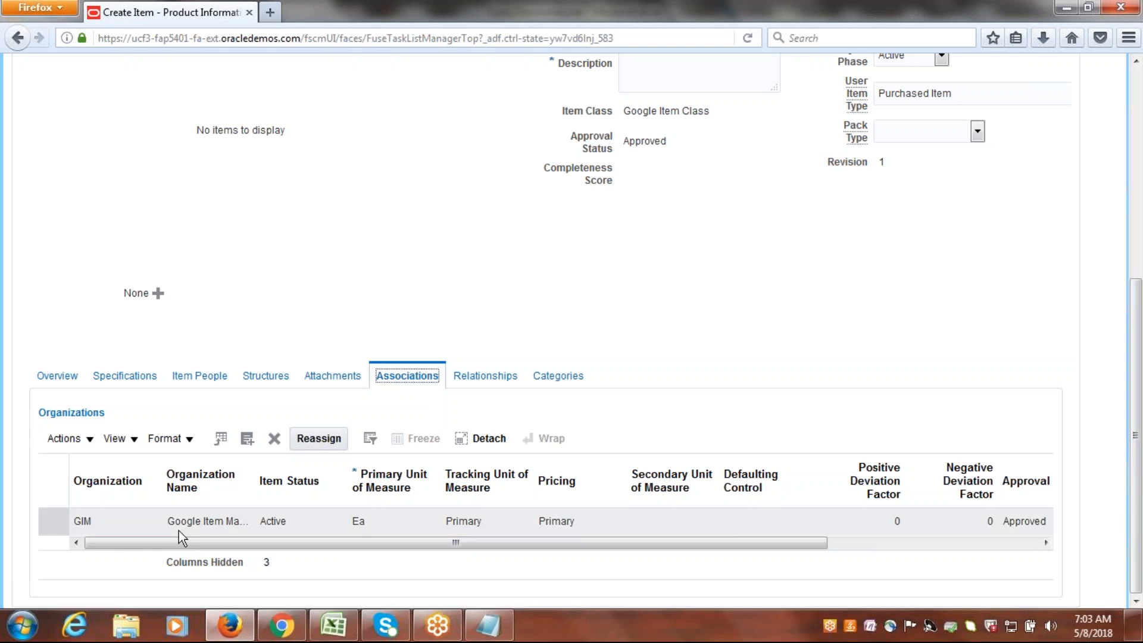
{"action": "left_click", "coordinate": [247, 438]}
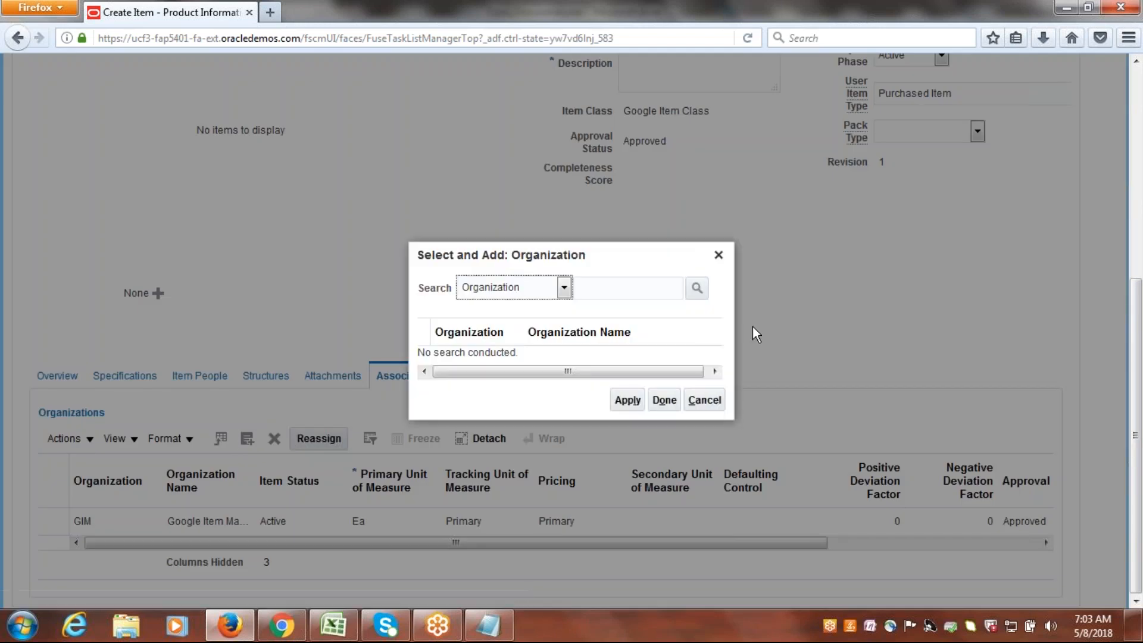
{"action": "left_click", "coordinate": [652, 292]}
{"action": "type", "text": "g"}
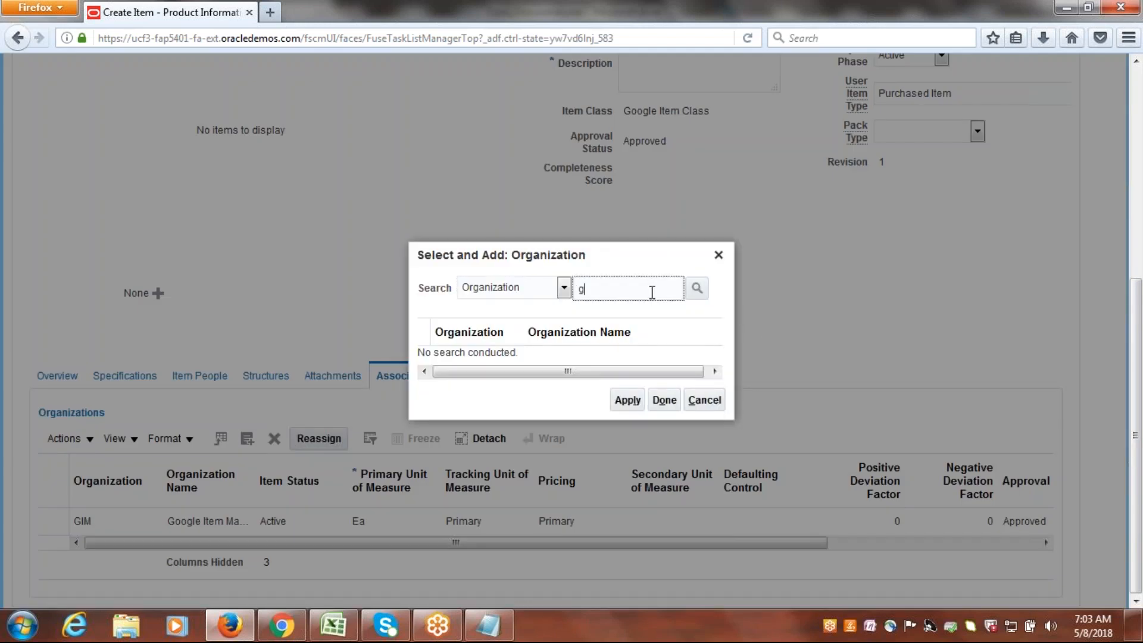
{"action": "left_click", "coordinate": [696, 288]}
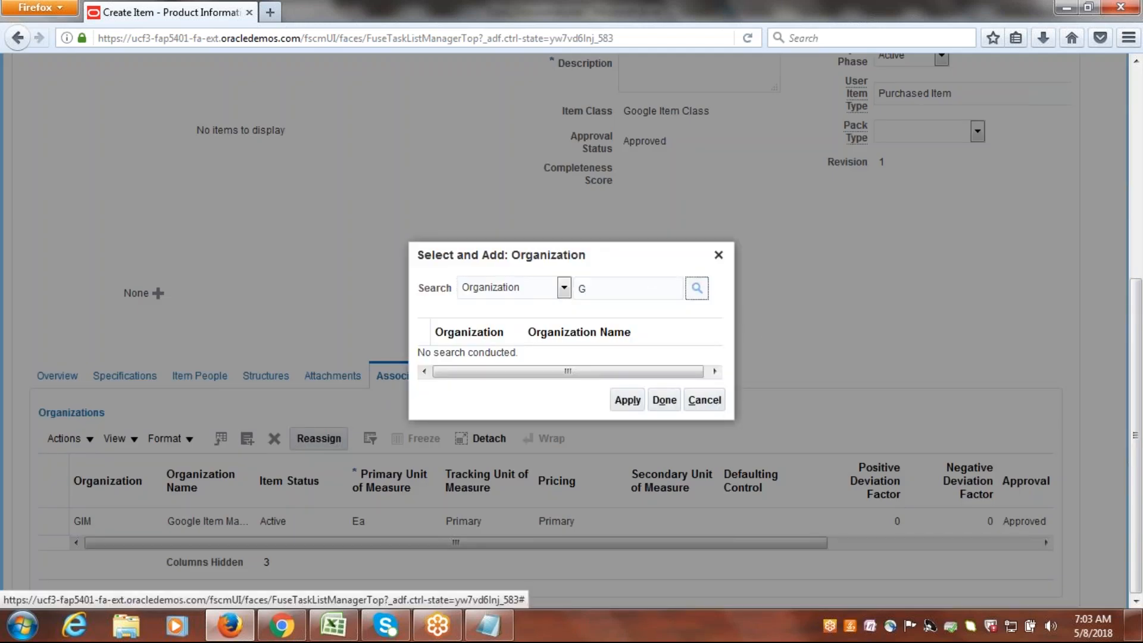
{"action": "left_click", "coordinate": [452, 364]}
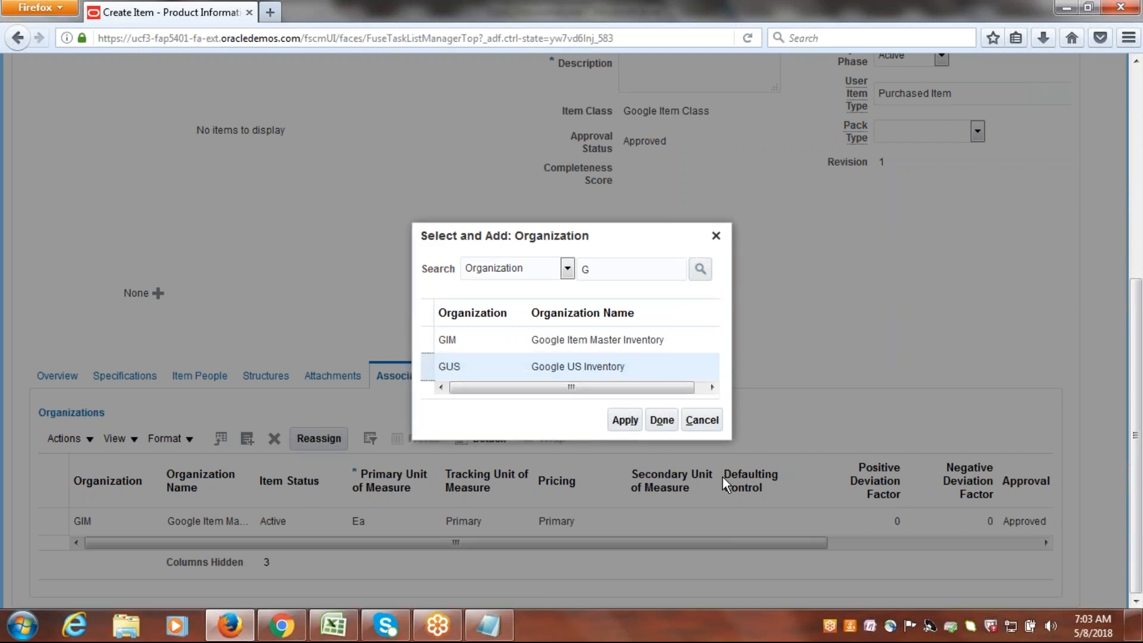
{"action": "left_click", "coordinate": [627, 422]}
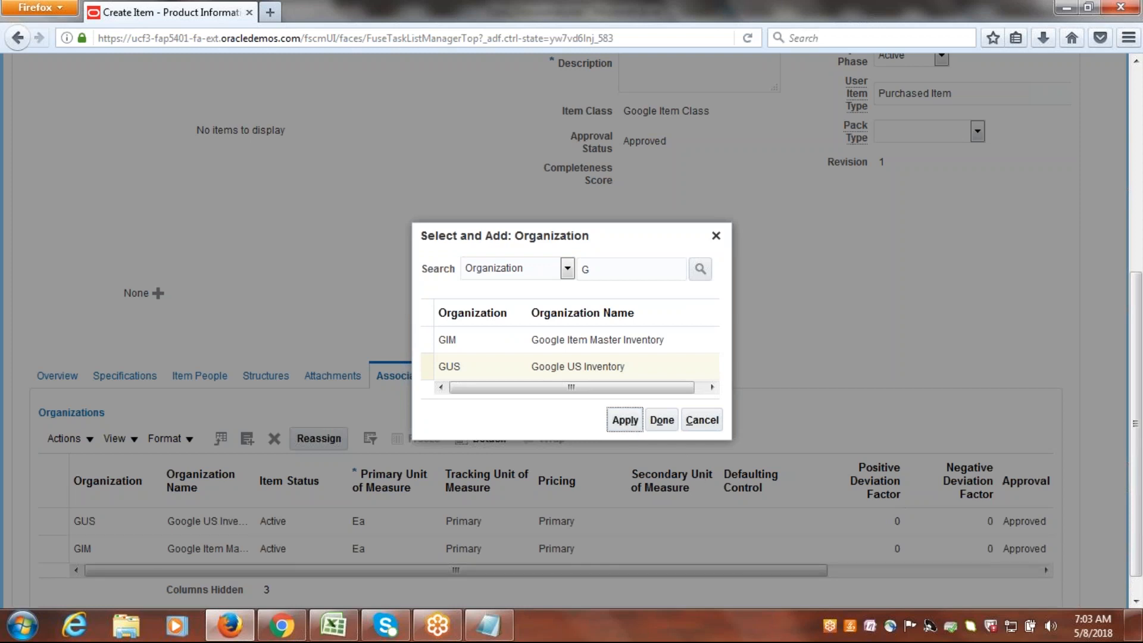
{"action": "left_click", "coordinate": [662, 421]}
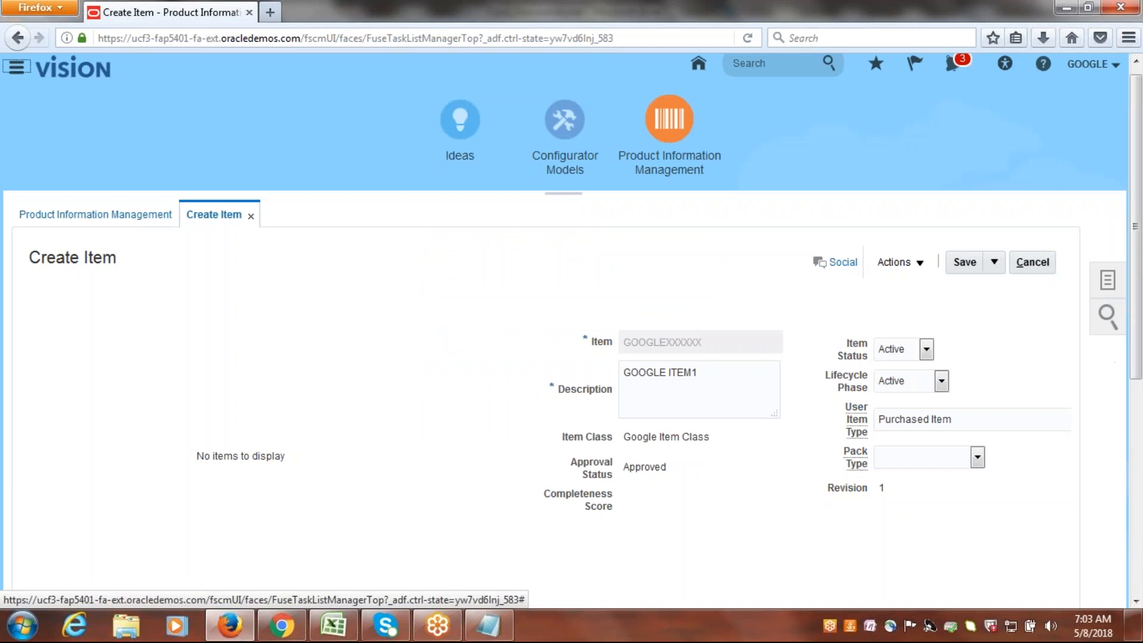
{"action": "scroll", "coordinate": [203, 552], "scroll_direction": "down", "scroll_amount": 3}
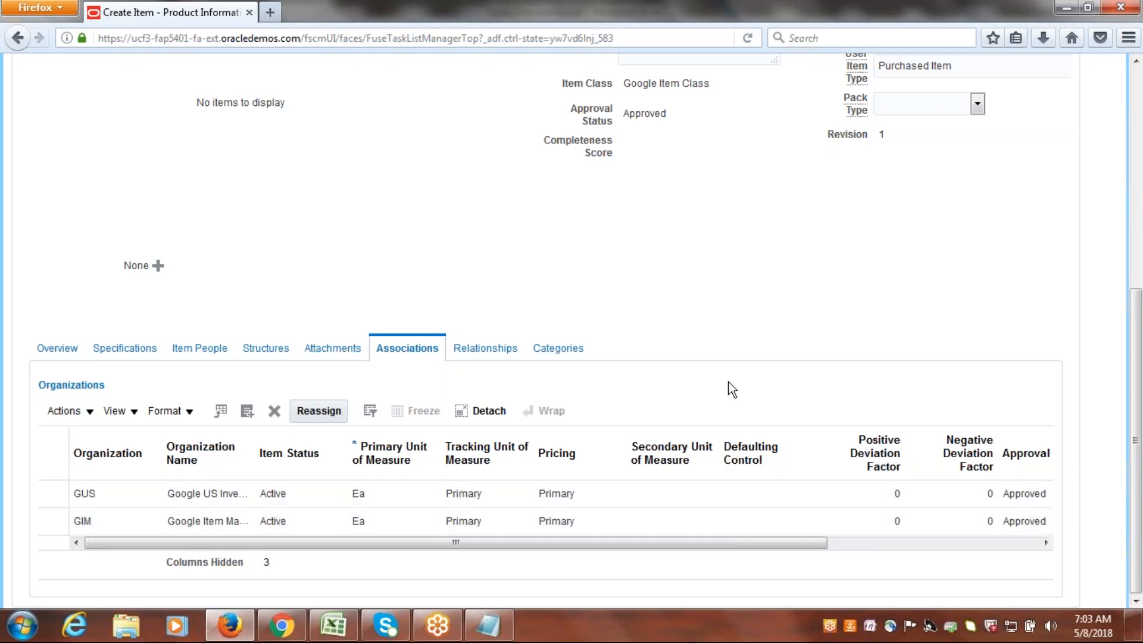
Save the new item, apply the data quality results, and save and close it.
{"action": "left_click_drag", "start_coordinate": [1137, 432], "coordinate": [1137, 247]}
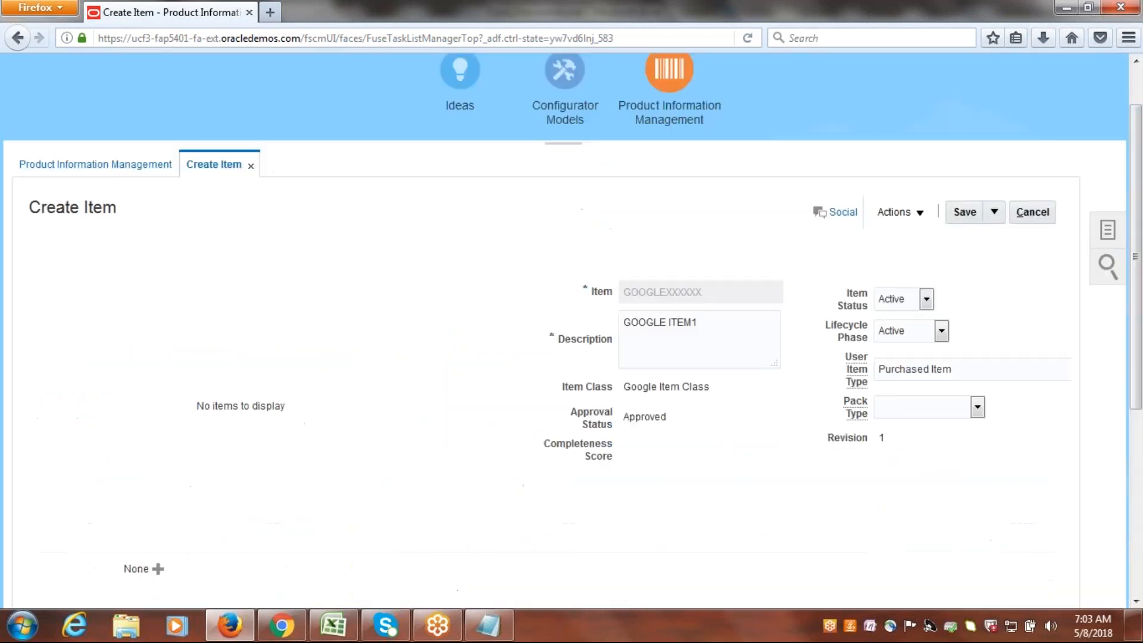
{"action": "left_click", "coordinate": [964, 212]}
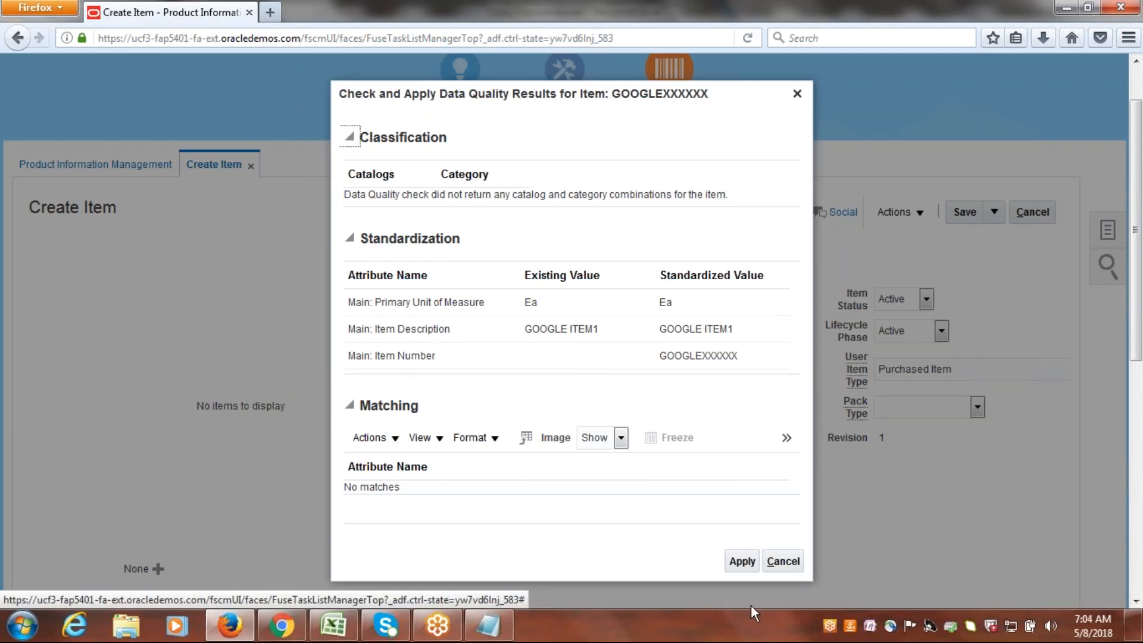
{"action": "left_click", "coordinate": [742, 563]}
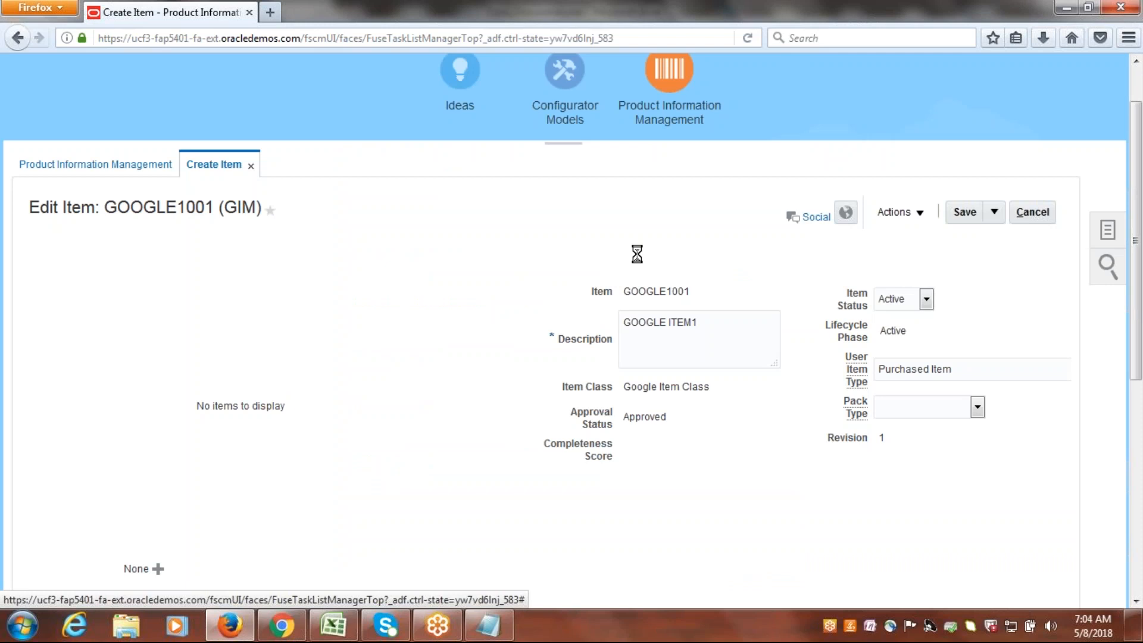
{"action": "left_click", "coordinate": [990, 215]}
{"action": "left_click", "coordinate": [991, 239]}
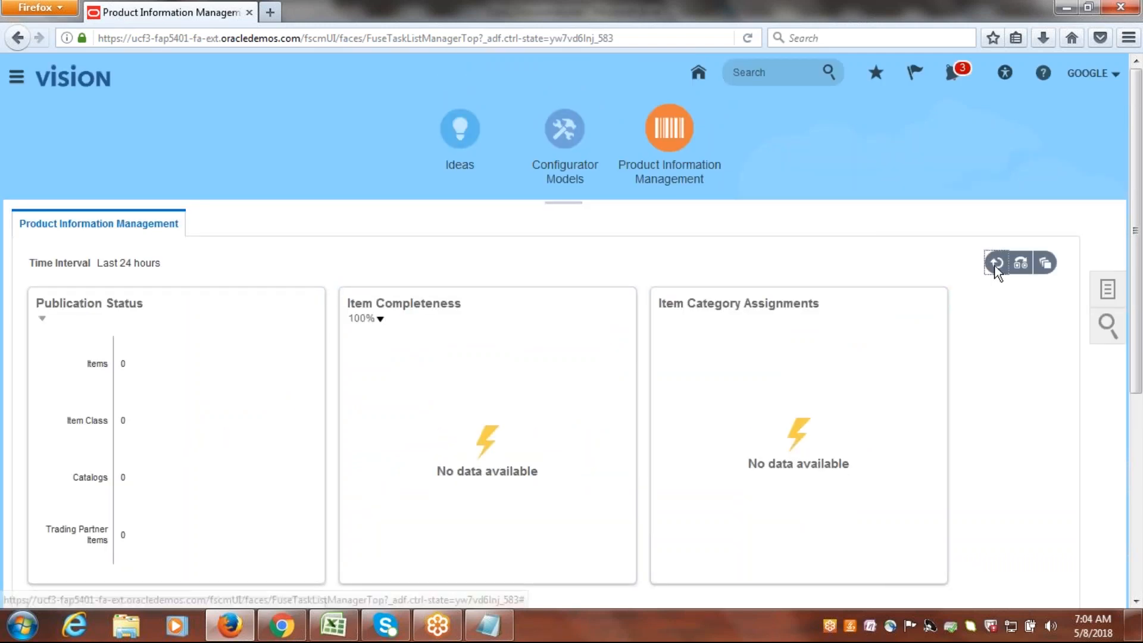
Open Manage Items and search for items whose number starts with GOOGLE.
{"action": "double_click", "coordinate": [1108, 289]}
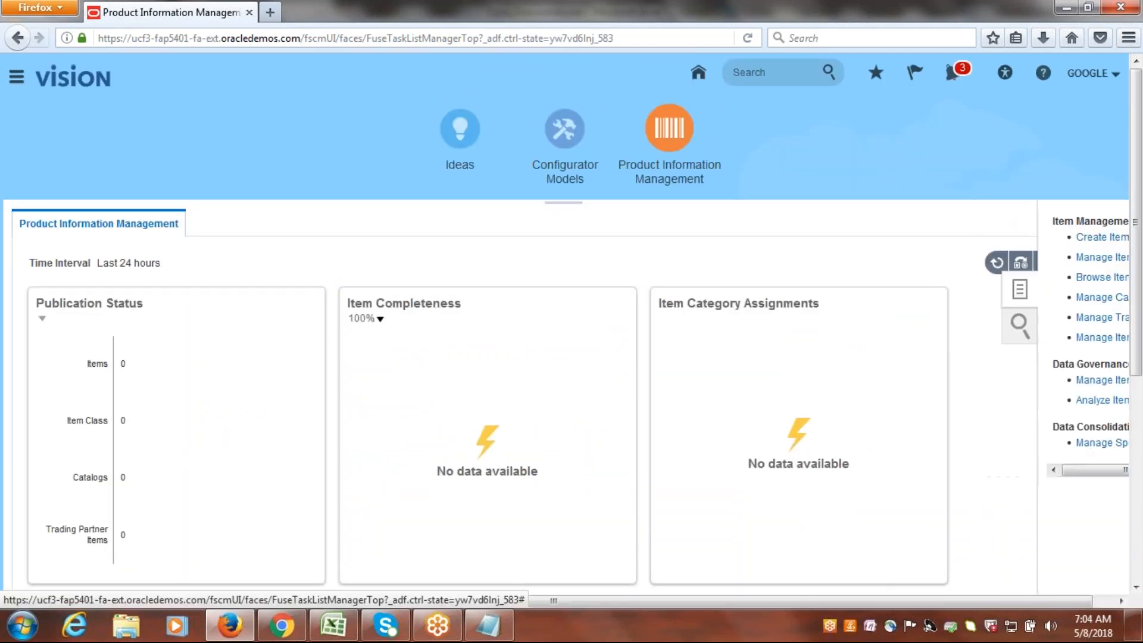
{"action": "left_click", "coordinate": [1108, 289]}
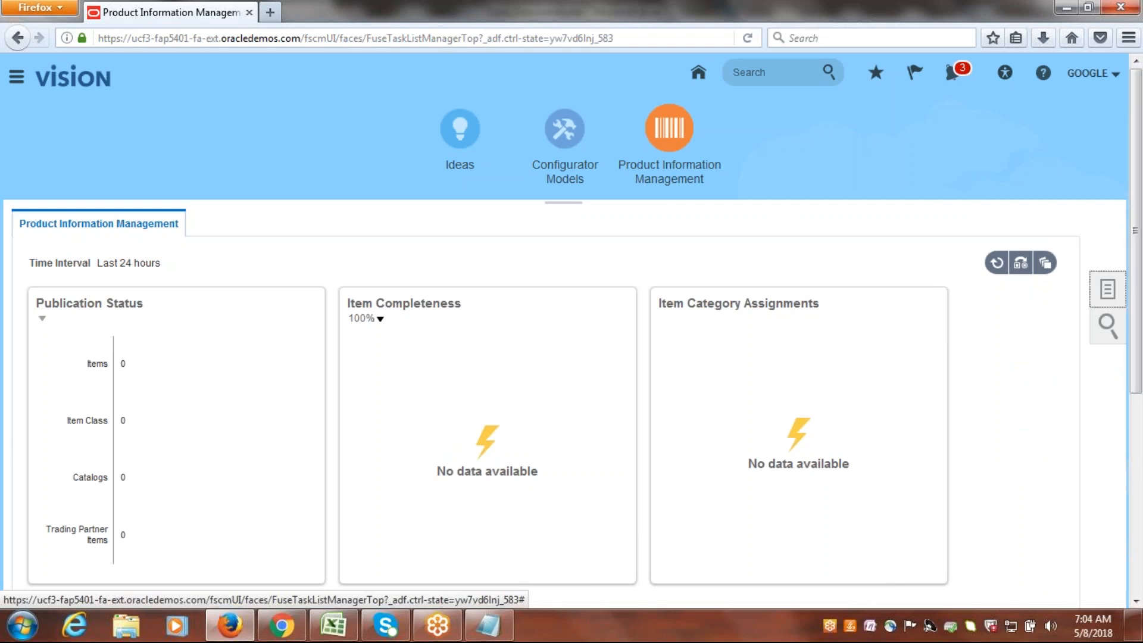
{"action": "left_click", "coordinate": [1008, 259]}
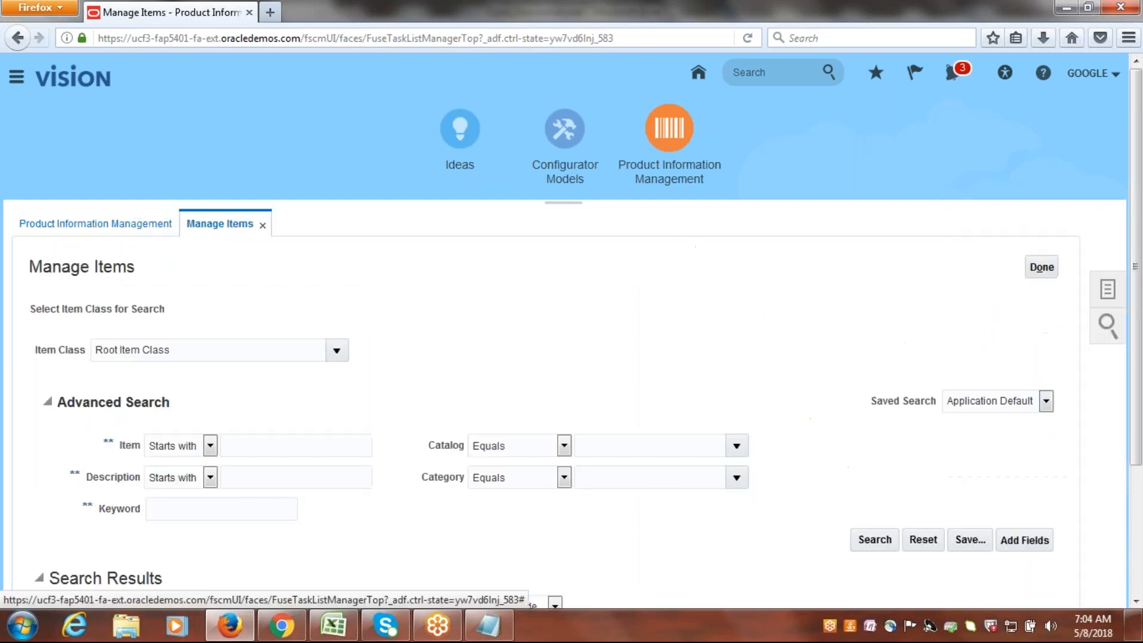
{"action": "scroll", "coordinate": [1126, 179], "scroll_direction": "down", "scroll_amount": 3}
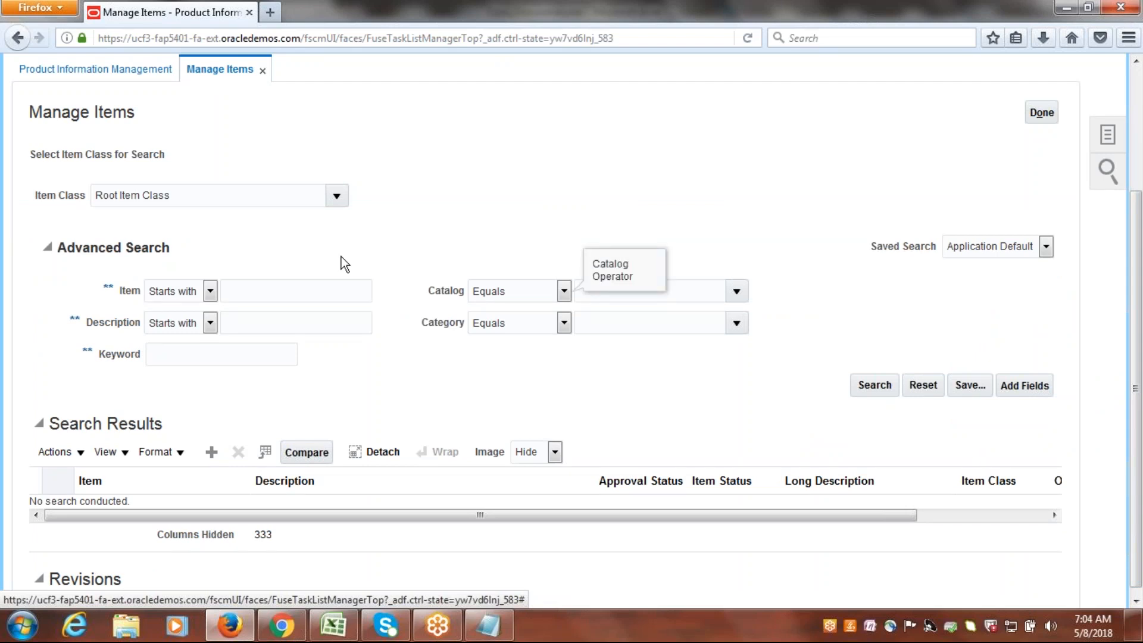
{"action": "left_click", "coordinate": [317, 294]}
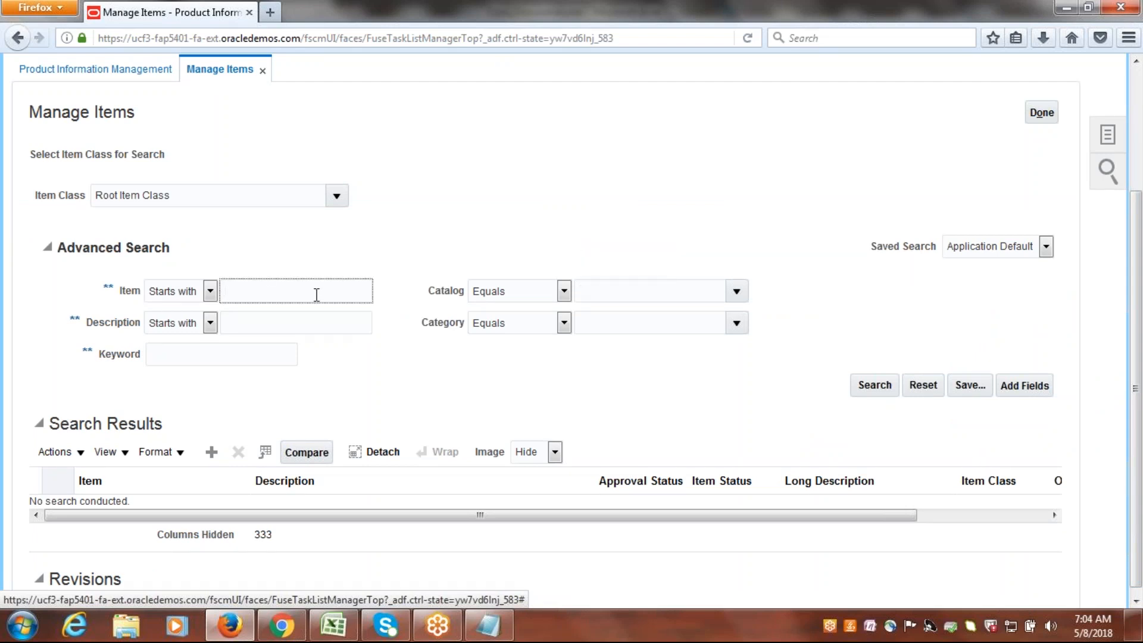
{"action": "type", "text": "GOOGLE"}
{"action": "left_click", "coordinate": [875, 386]}
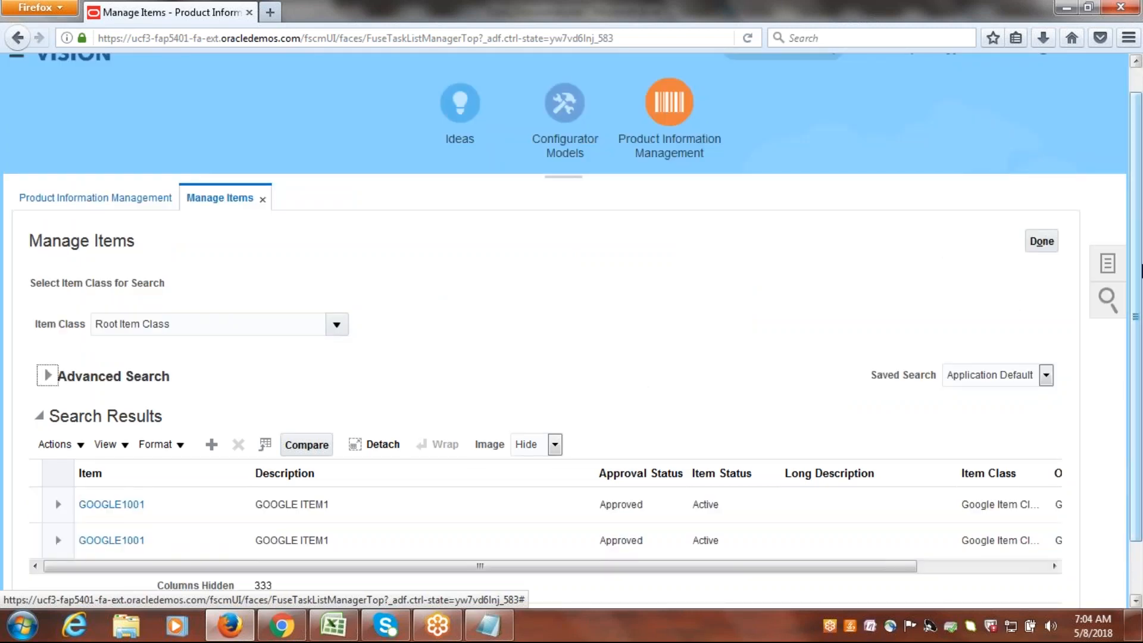
Check which organizations the found GOOGLE ITEM1 records belong to and close Manage Items.
{"action": "left_click_drag", "start_coordinate": [1140, 266], "coordinate": [1141, 365]}
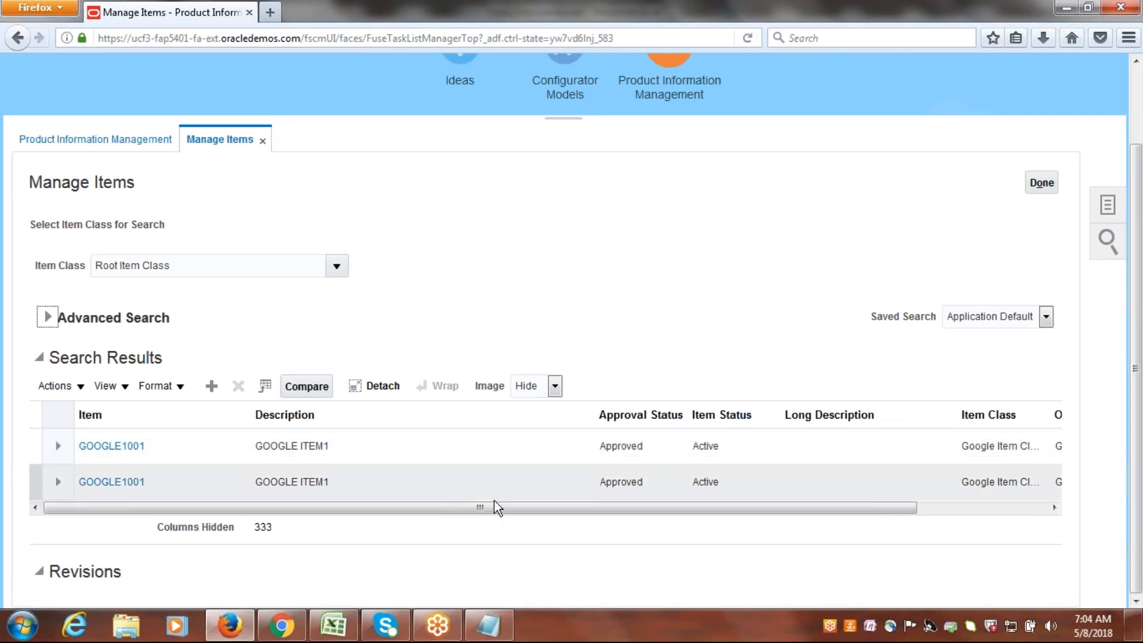
{"action": "left_click_drag", "start_coordinate": [806, 512], "coordinate": [933, 521]}
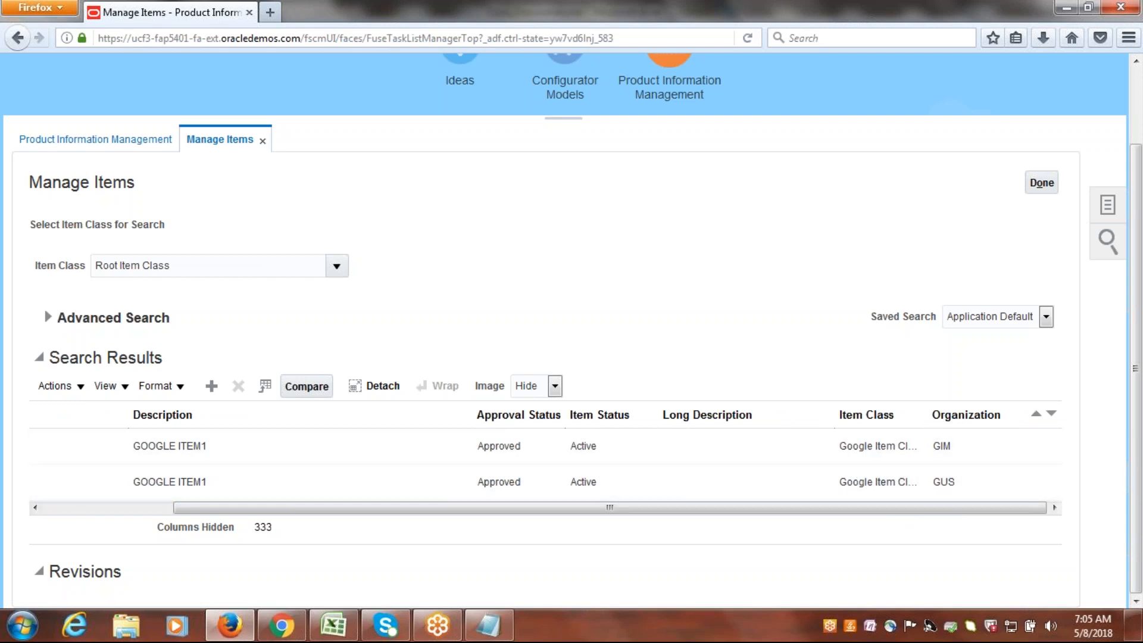
{"action": "left_click_drag", "start_coordinate": [926, 511], "coordinate": [592, 520]}
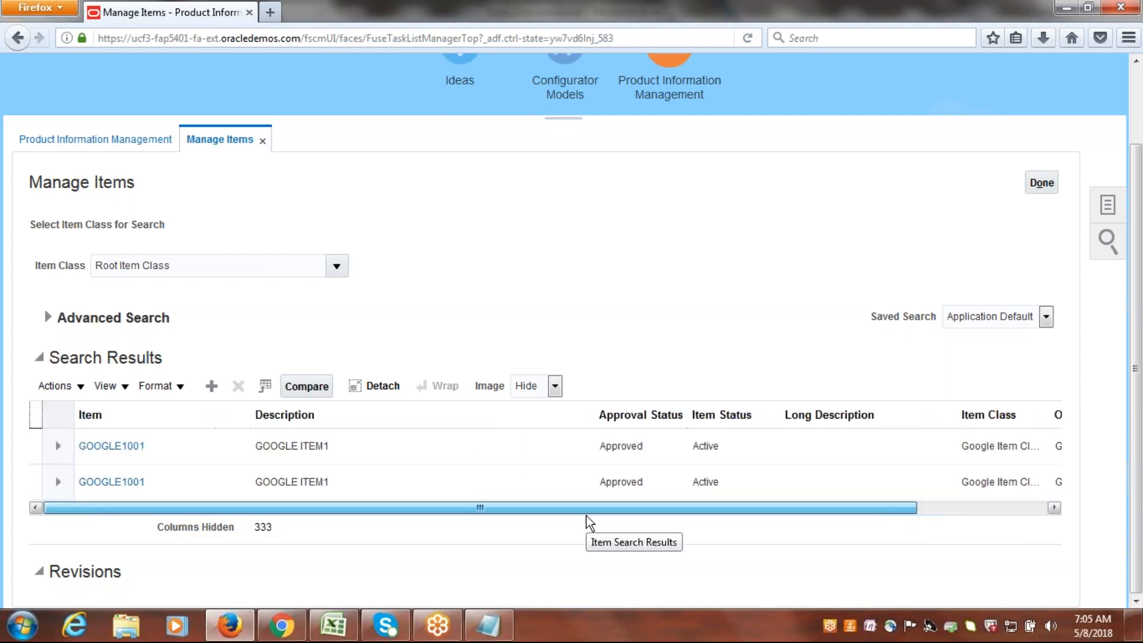
{"action": "left_click", "coordinate": [1040, 184]}
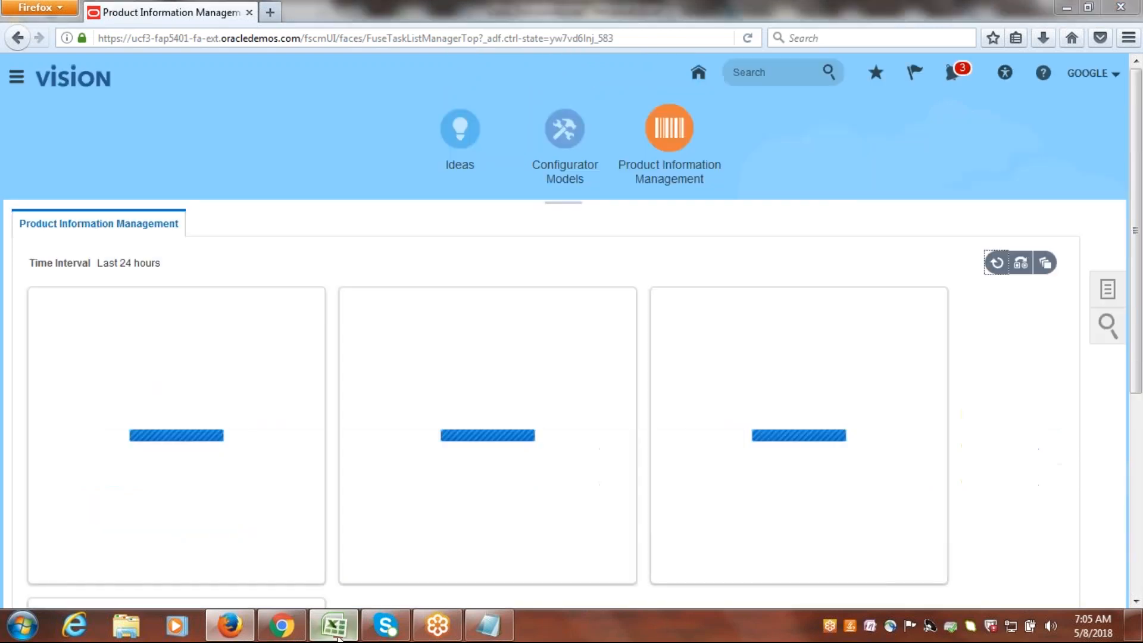
Switch to the Excel P2P checklist, mark Create Item and Assign to Inventory Org. as Done, and select Create Req, Approve.
{"action": "left_click", "coordinate": [333, 625]}
{"action": "key", "text": "Tab"}
{"action": "type", "text": "Done"}
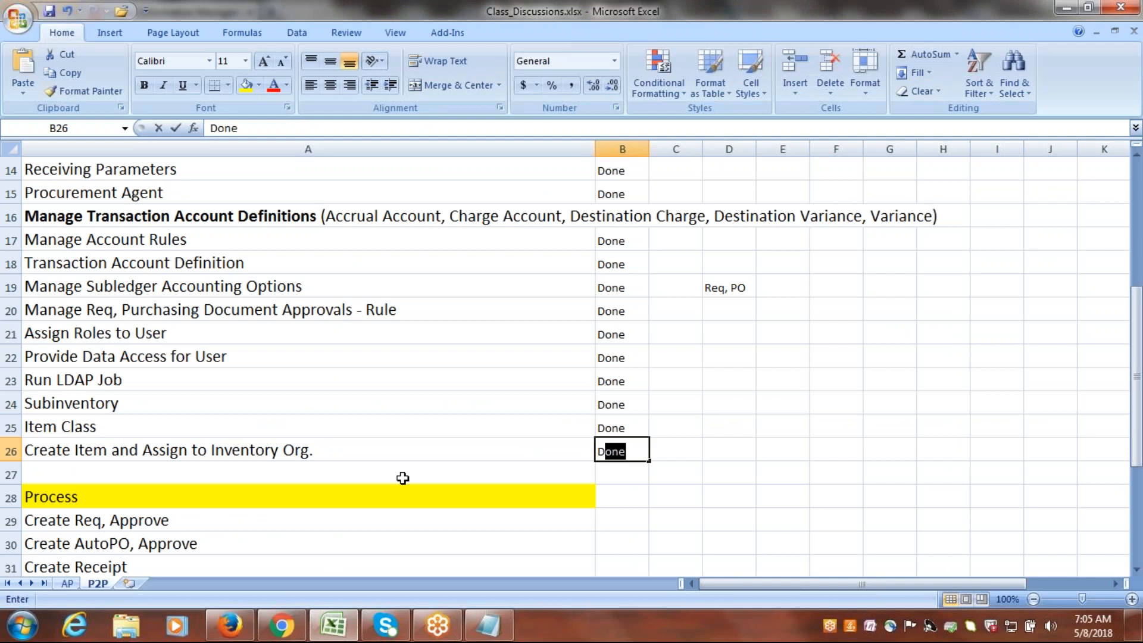
{"action": "key", "text": "Tab"}
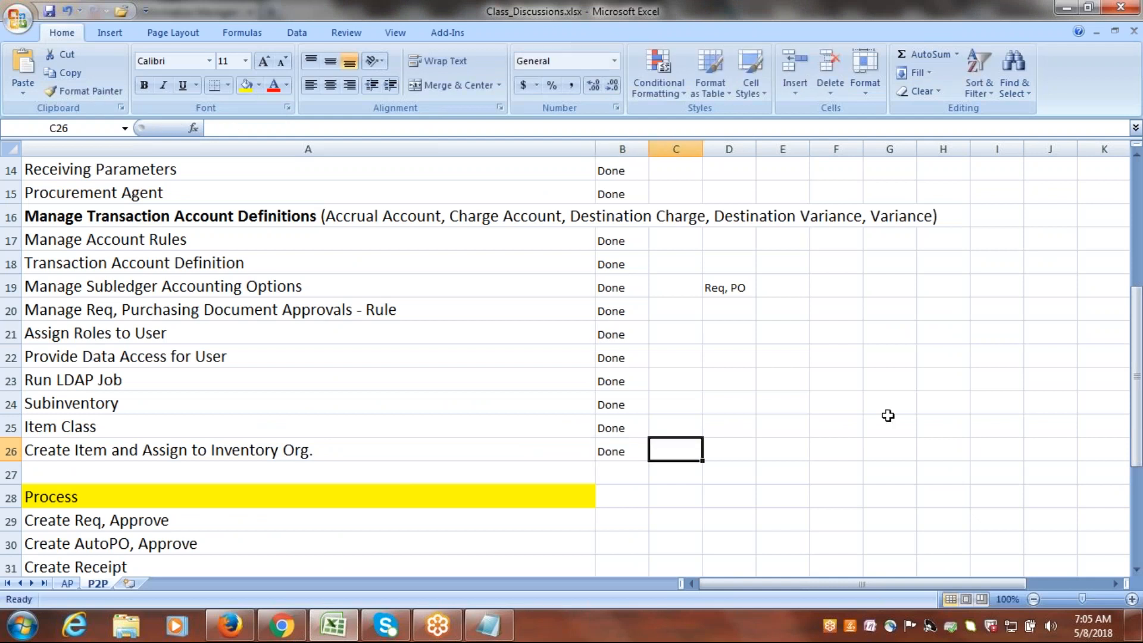
{"action": "left_click_drag", "start_coordinate": [1136, 336], "coordinate": [1136, 423]}
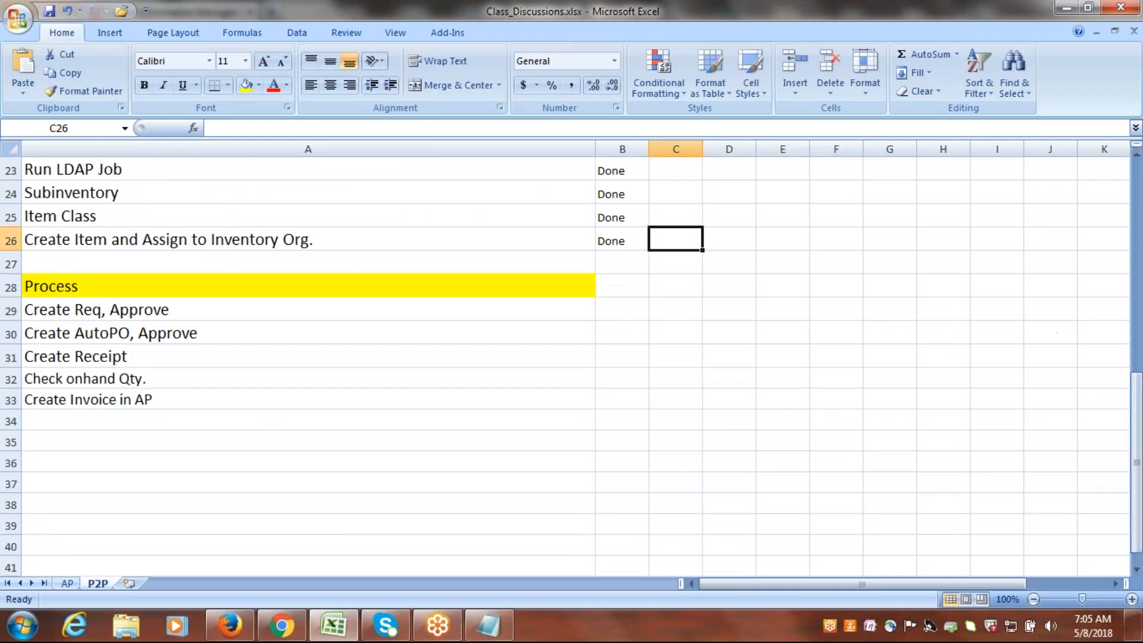
{"action": "left_click", "coordinate": [70, 307]}
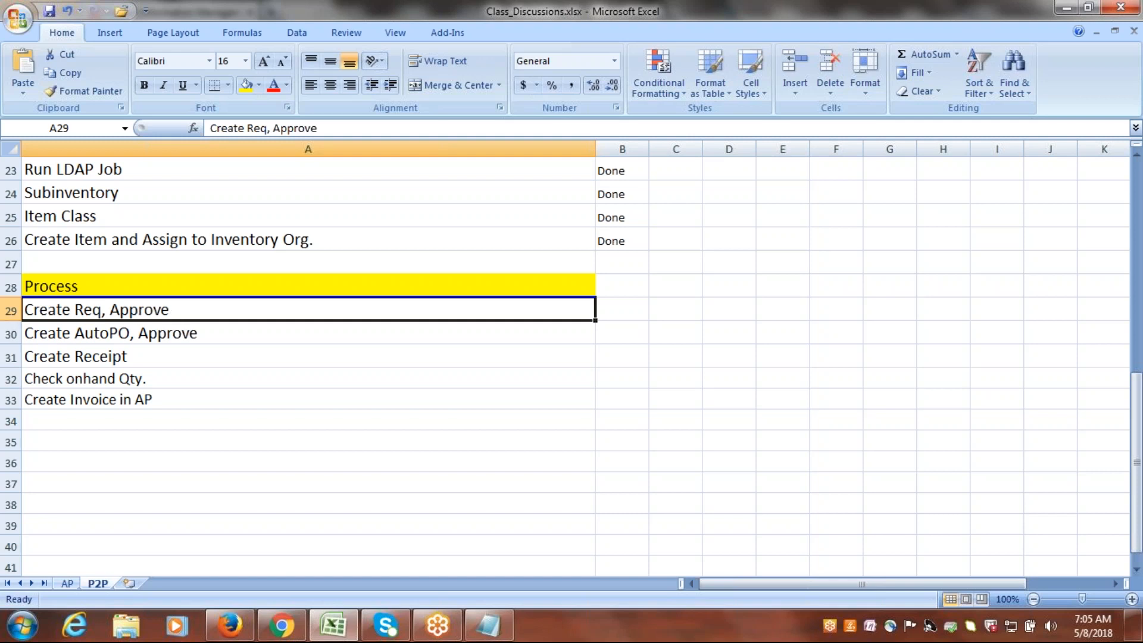
Switch back to Oracle Applications in Firefox and open Purchase Requisitions under Procurement from the home page.
{"action": "left_click", "coordinate": [230, 625]}
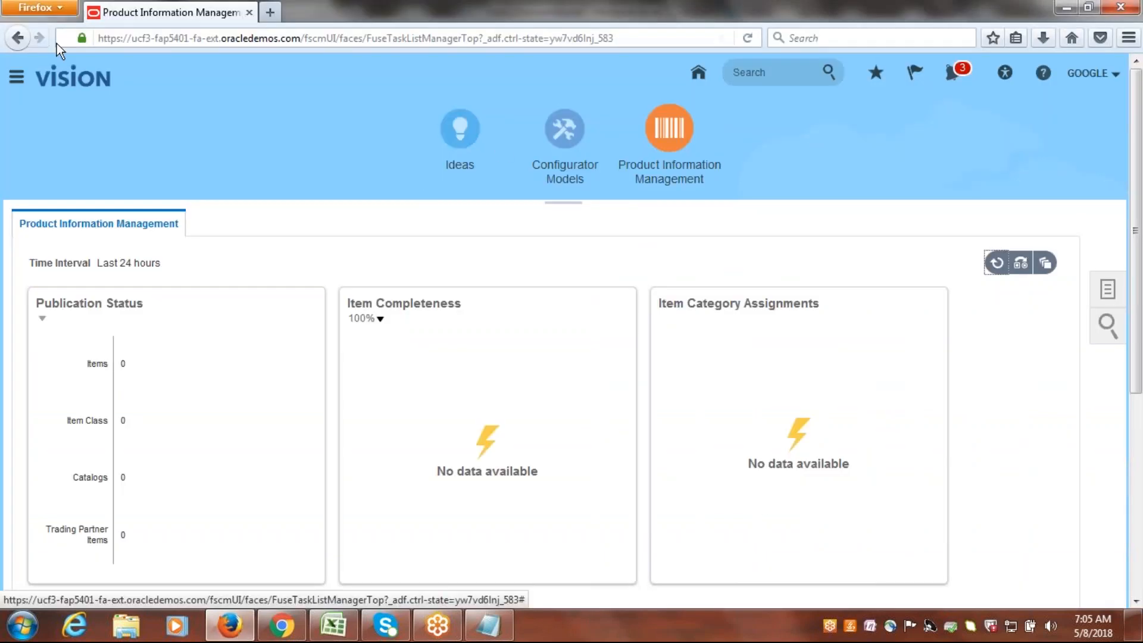
{"action": "left_click", "coordinate": [699, 73]}
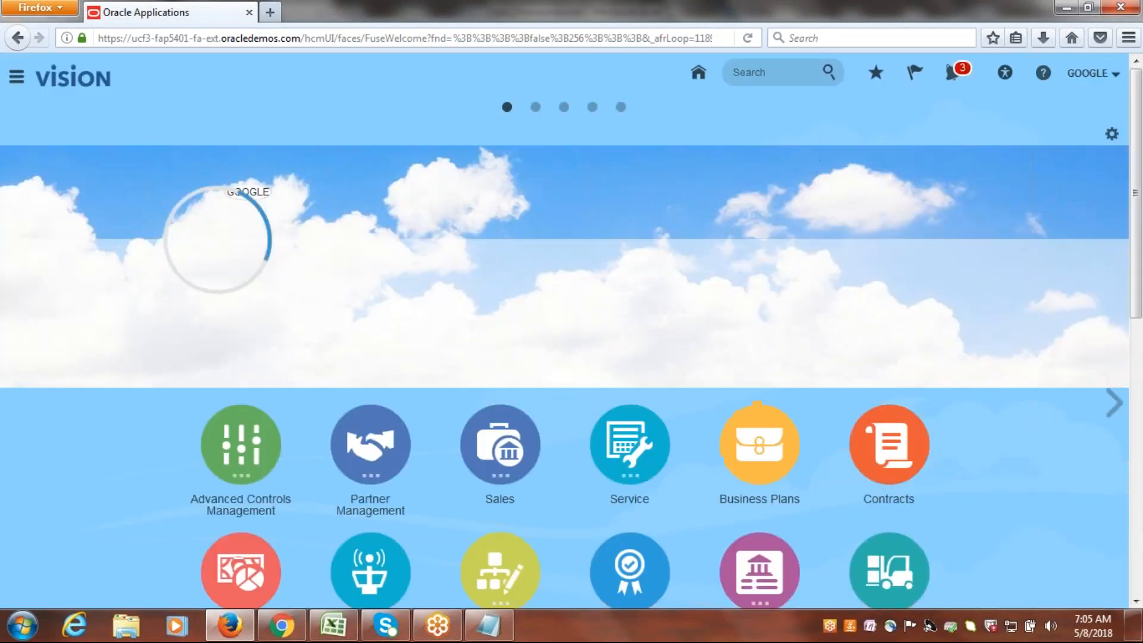
{"action": "left_click_drag", "start_coordinate": [1138, 113], "coordinate": [1142, 384]}
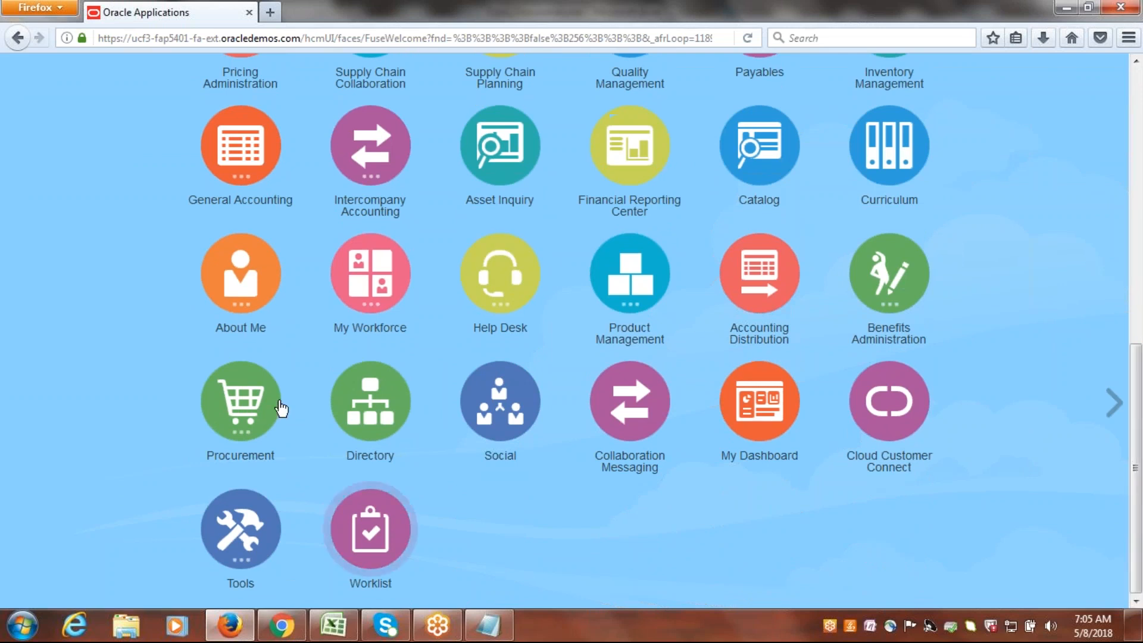
{"action": "left_click", "coordinate": [247, 403]}
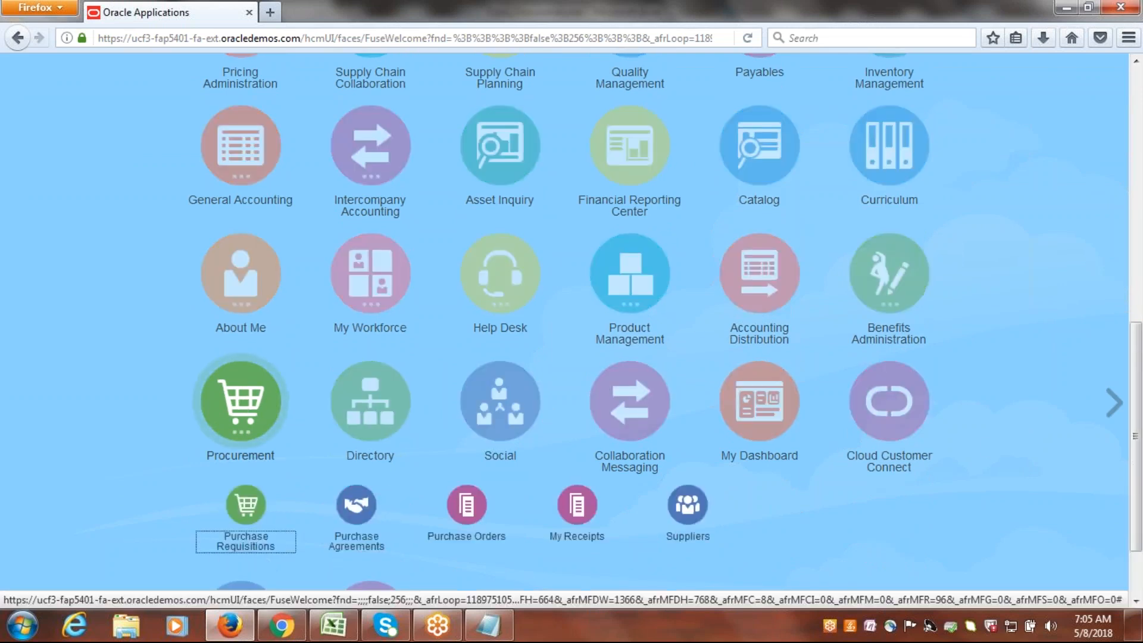
{"action": "left_click_drag", "start_coordinate": [1138, 363], "coordinate": [1138, 405]}
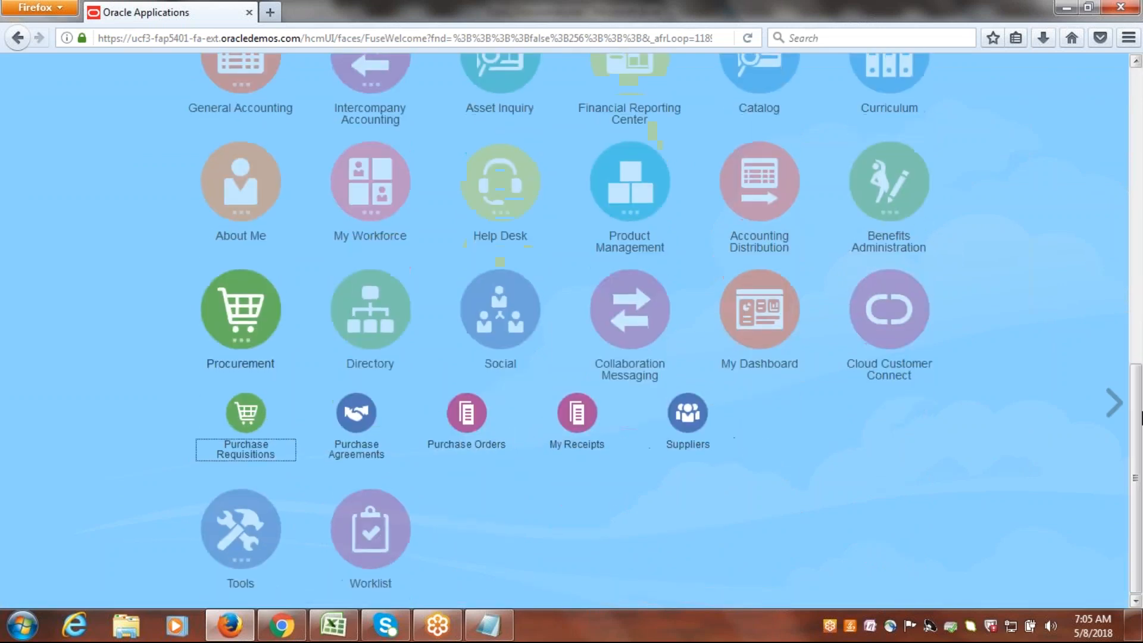
{"action": "left_click", "coordinate": [250, 428]}
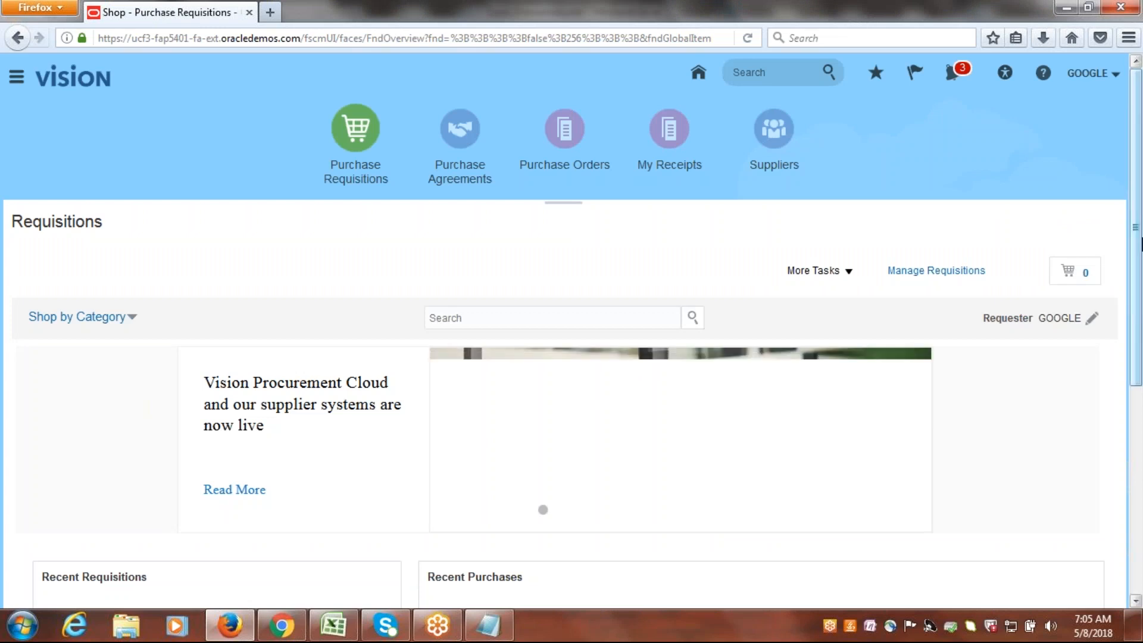
View the Manage Requisitions page and return to the Requisitions shopping page.
{"action": "left_click_drag", "start_coordinate": [1137, 226], "coordinate": [1137, 170]}
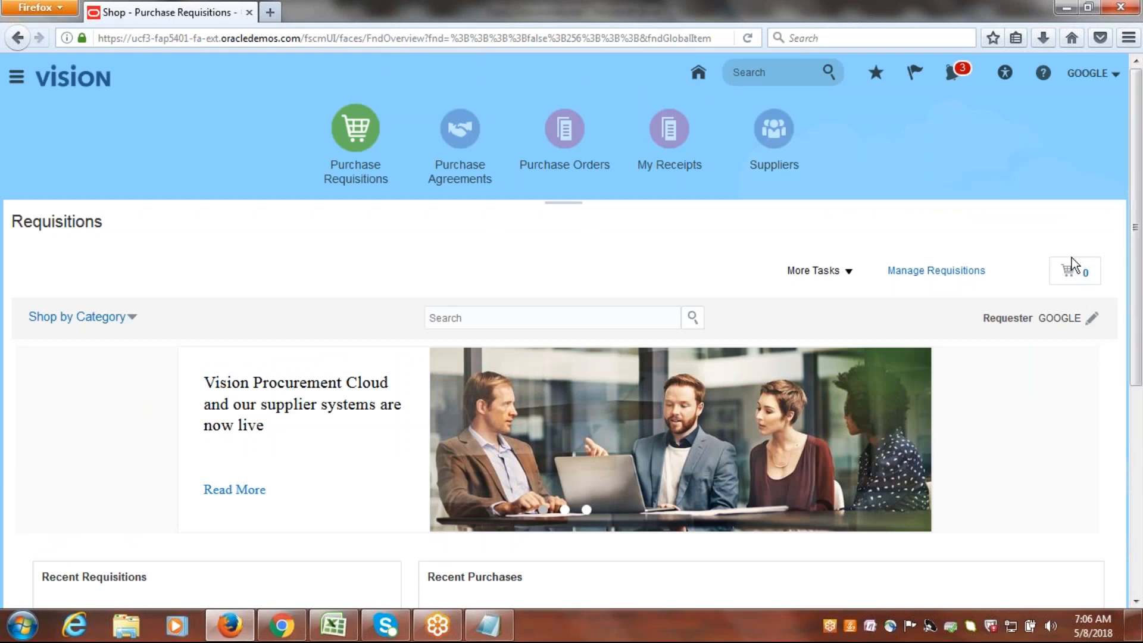
{"action": "mouse_move", "coordinate": [1137, 247]}
{"action": "left_mouse_down"}
{"action": "mouse_move", "coordinate": [1141, 379]}
{"action": "mouse_move", "coordinate": [1136, 244]}
{"action": "left_mouse_up"}
{"action": "left_click", "coordinate": [935, 271]}
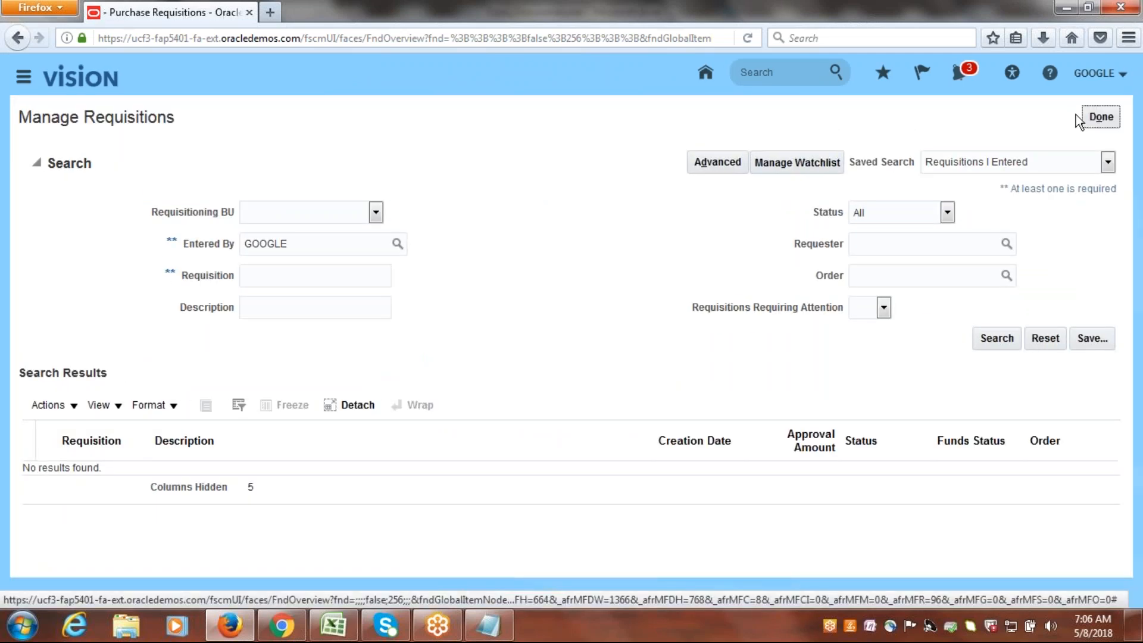
{"action": "left_click", "coordinate": [1100, 117]}
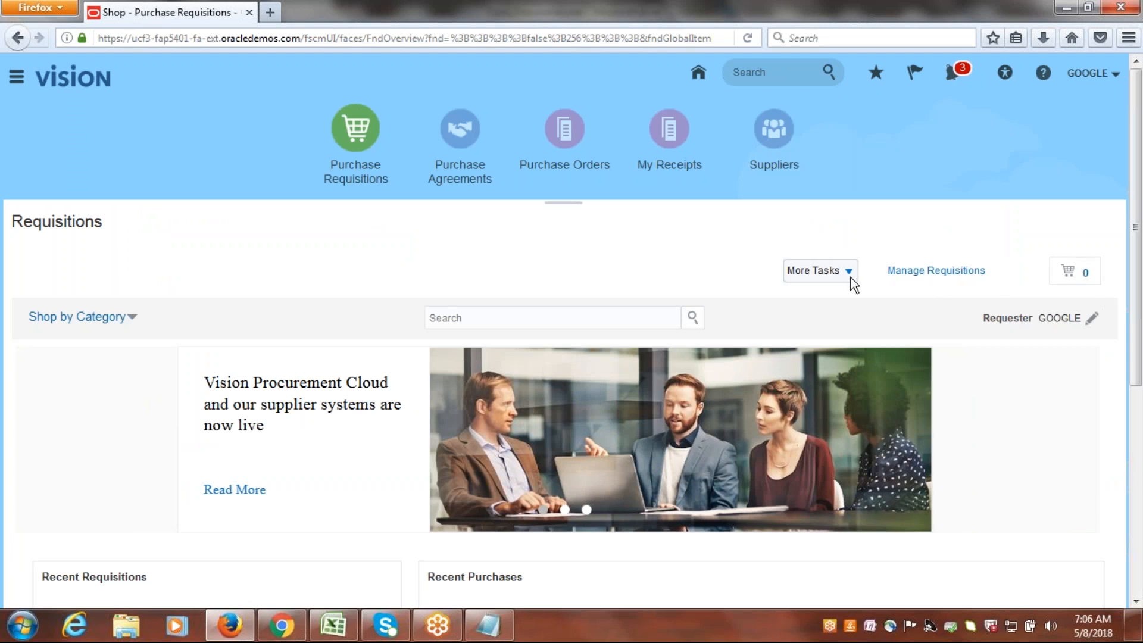
Start Enter Requisition Line and reduce the browser zoom to 90% to fit the Edit Requisition Preferences dialog.
{"action": "left_click", "coordinate": [849, 274]}
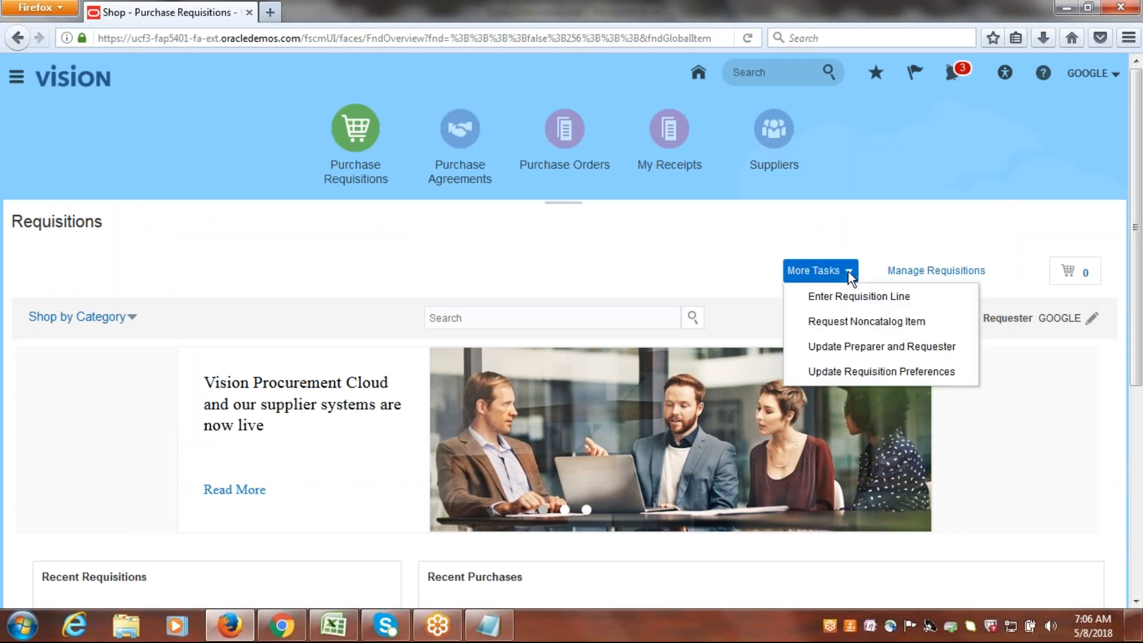
{"action": "left_click", "coordinate": [845, 297]}
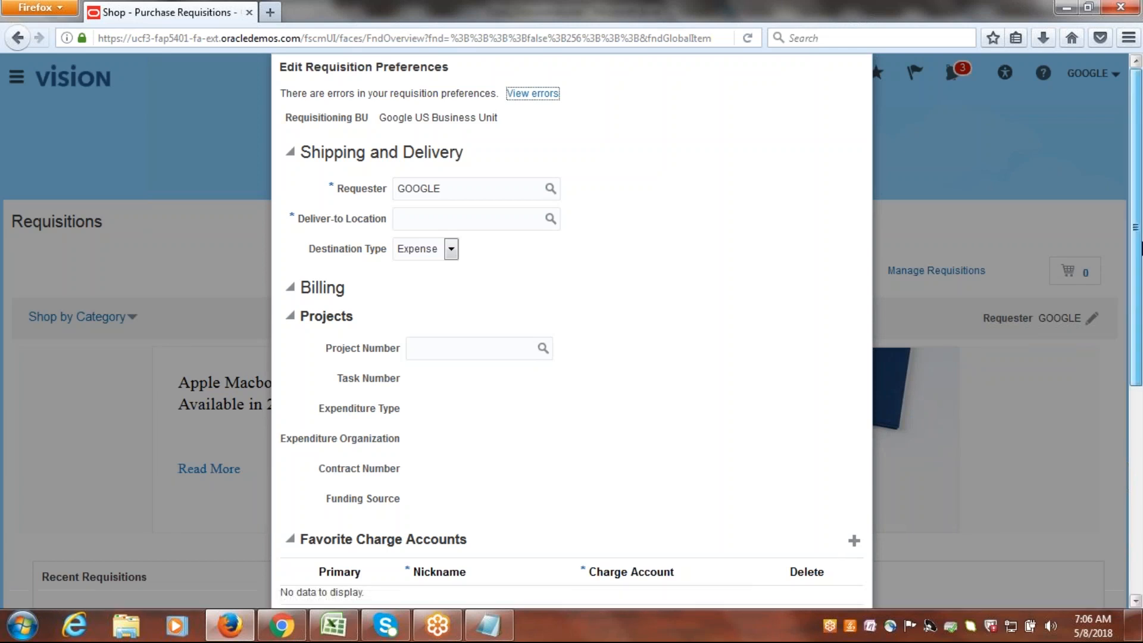
{"action": "left_click", "coordinate": [1129, 40]}
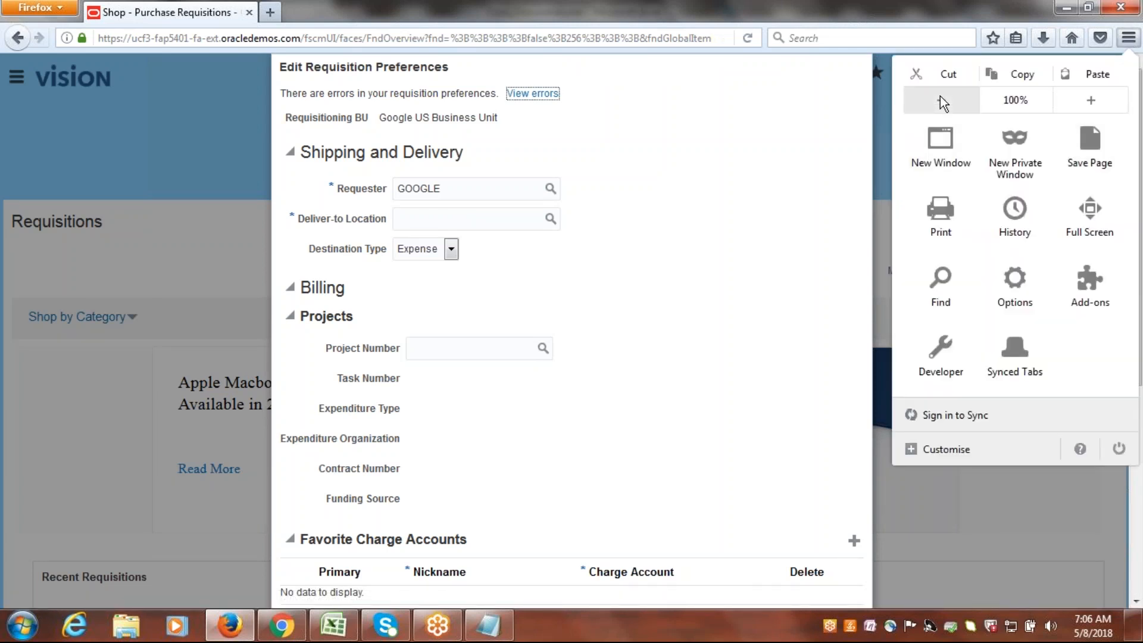
{"action": "left_click", "coordinate": [940, 99]}
Dismiss the Edit Requisition Preferences dialog, reselect Purchase Requisitions and bring up its additional tasks.
{"action": "left_click", "coordinate": [678, 280]}
{"action": "left_click", "coordinate": [813, 578]}
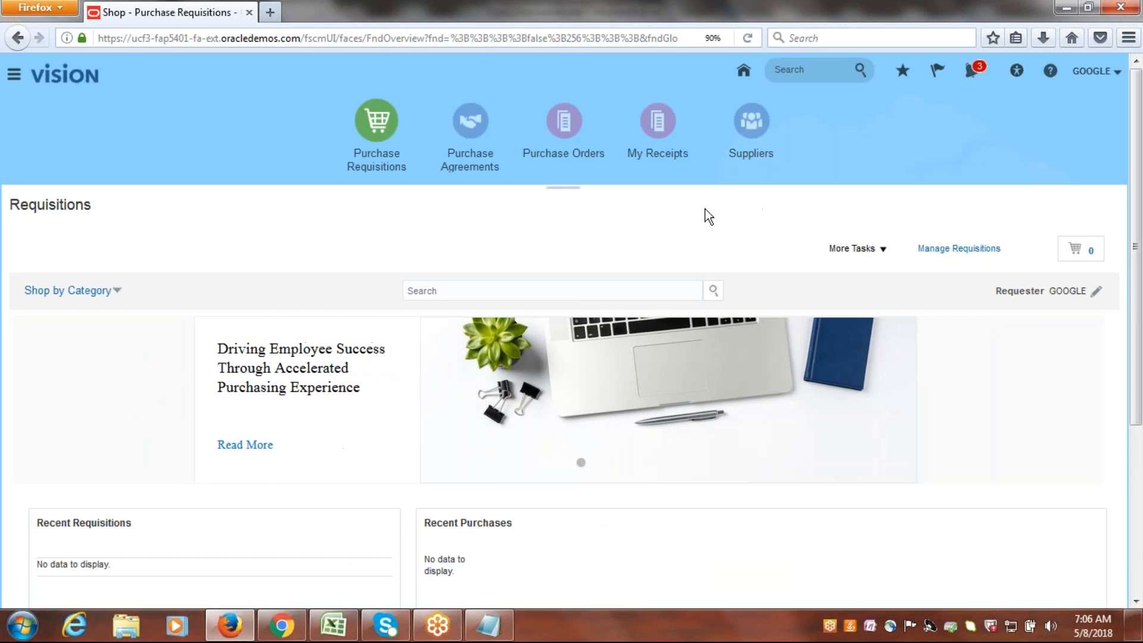
{"action": "left_click", "coordinate": [381, 124]}
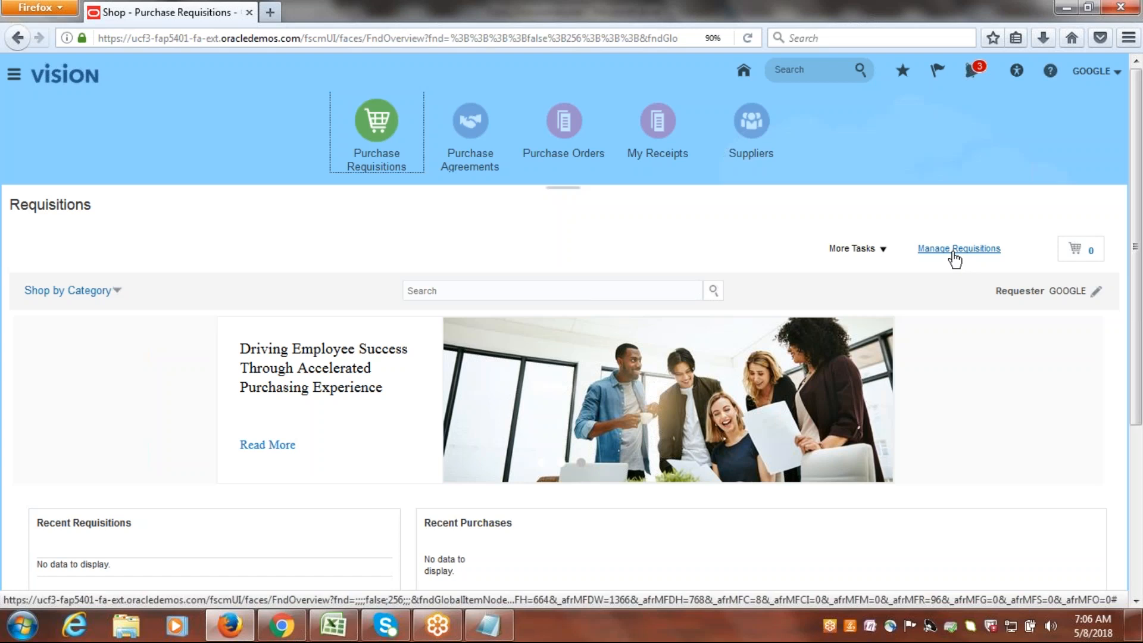
{"action": "left_click", "coordinate": [881, 248]}
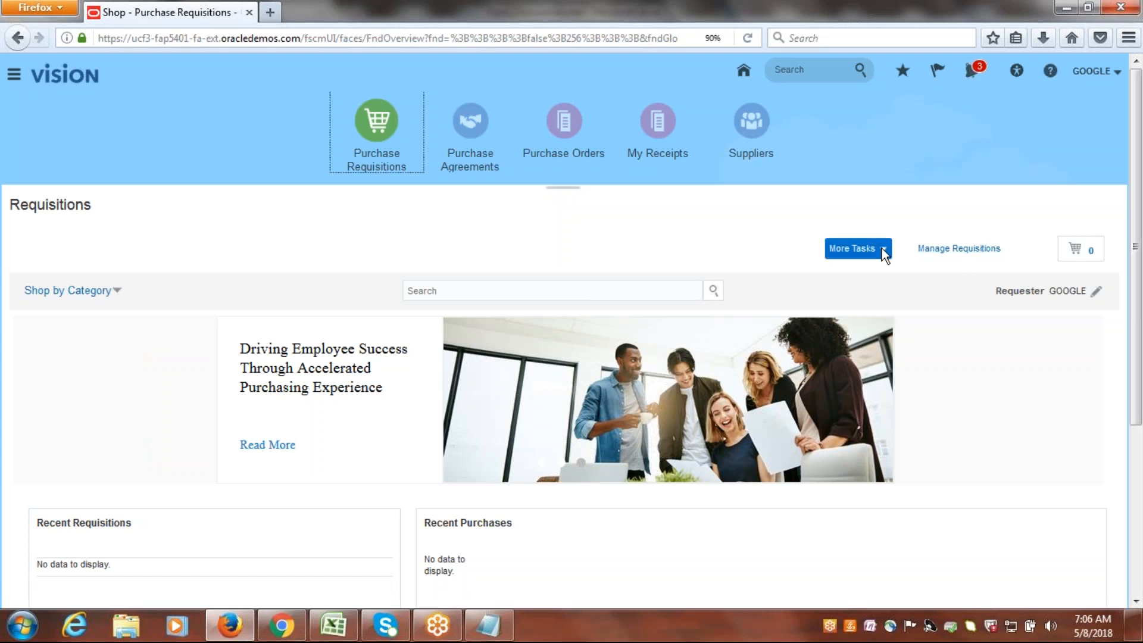
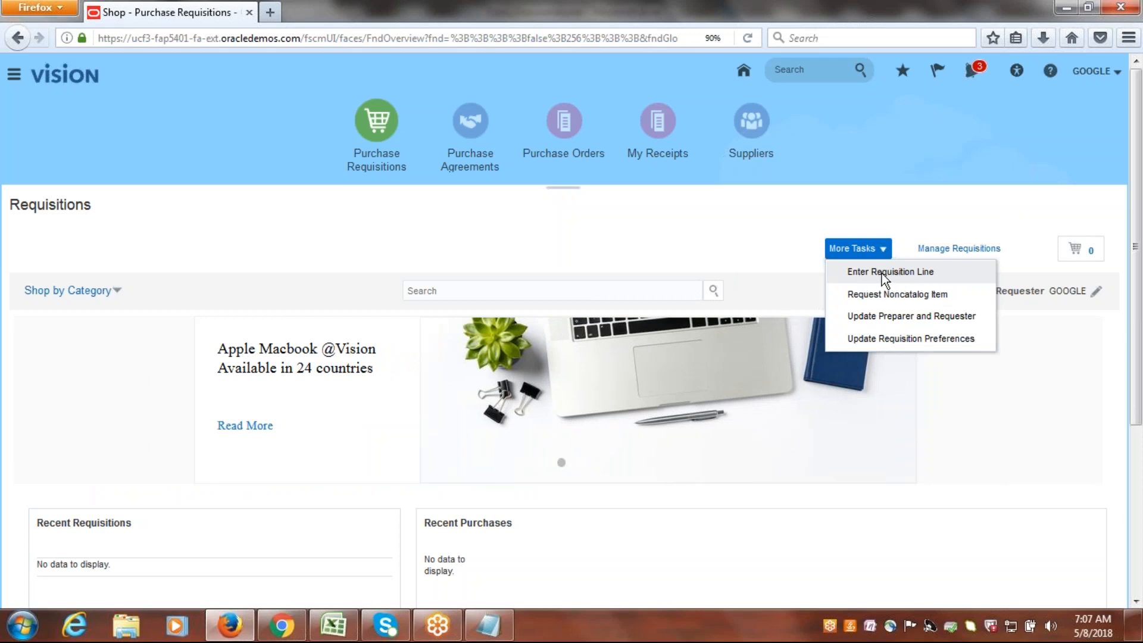
Set the Deliver-to Location in the requisition preferences to Google US Inv Location and save the preferences.
{"action": "left_click", "coordinate": [884, 278]}
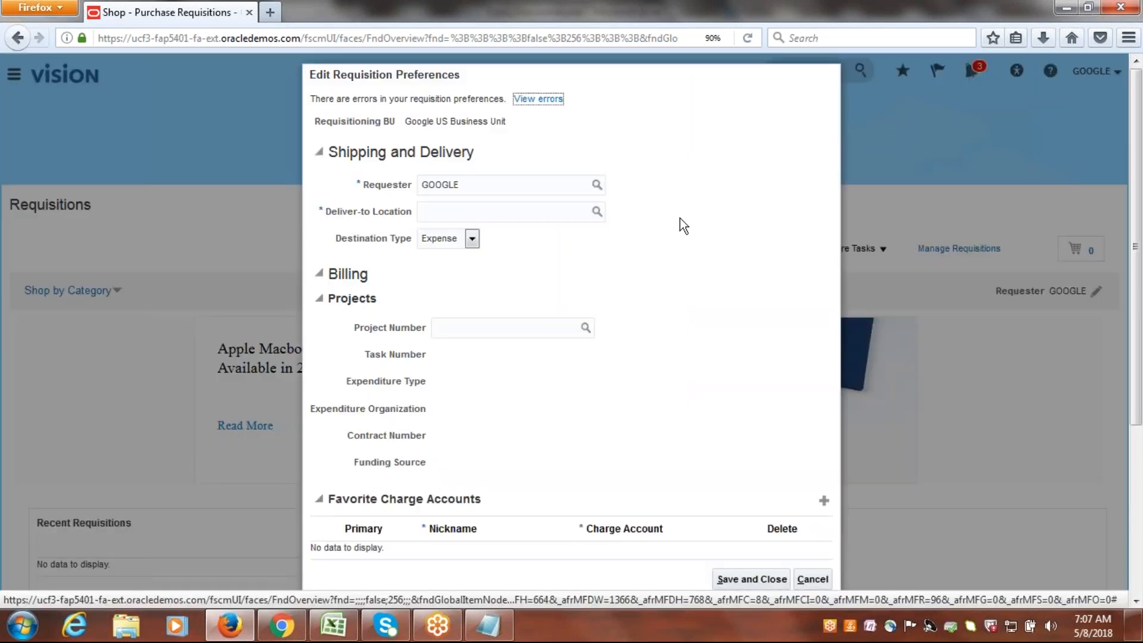
{"action": "left_click", "coordinate": [503, 213]}
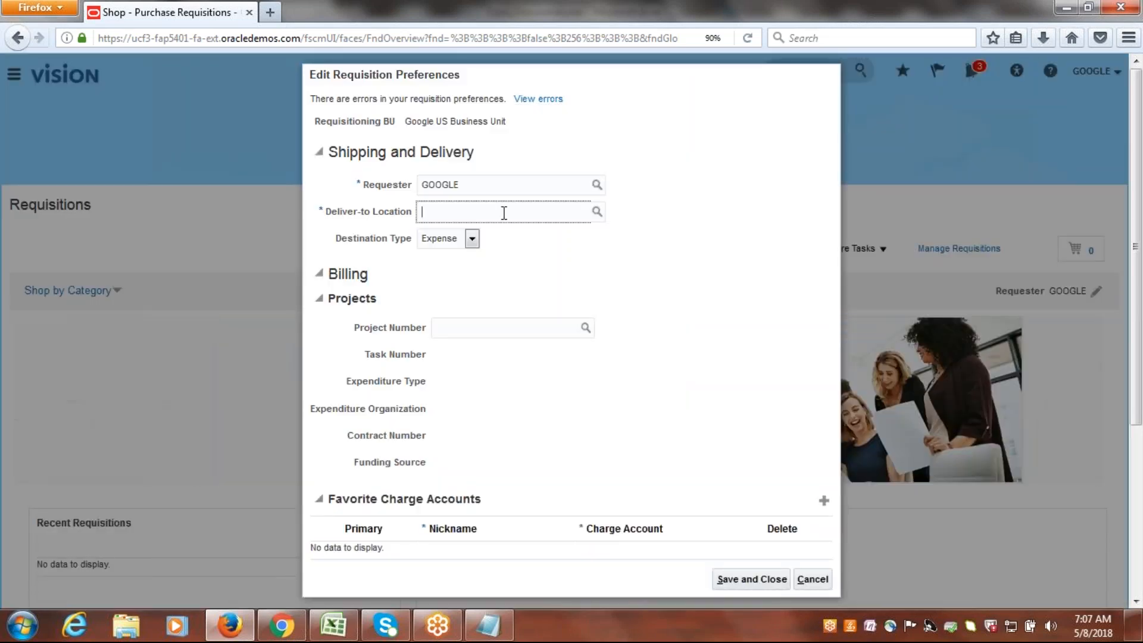
{"action": "left_click", "coordinate": [596, 216]}
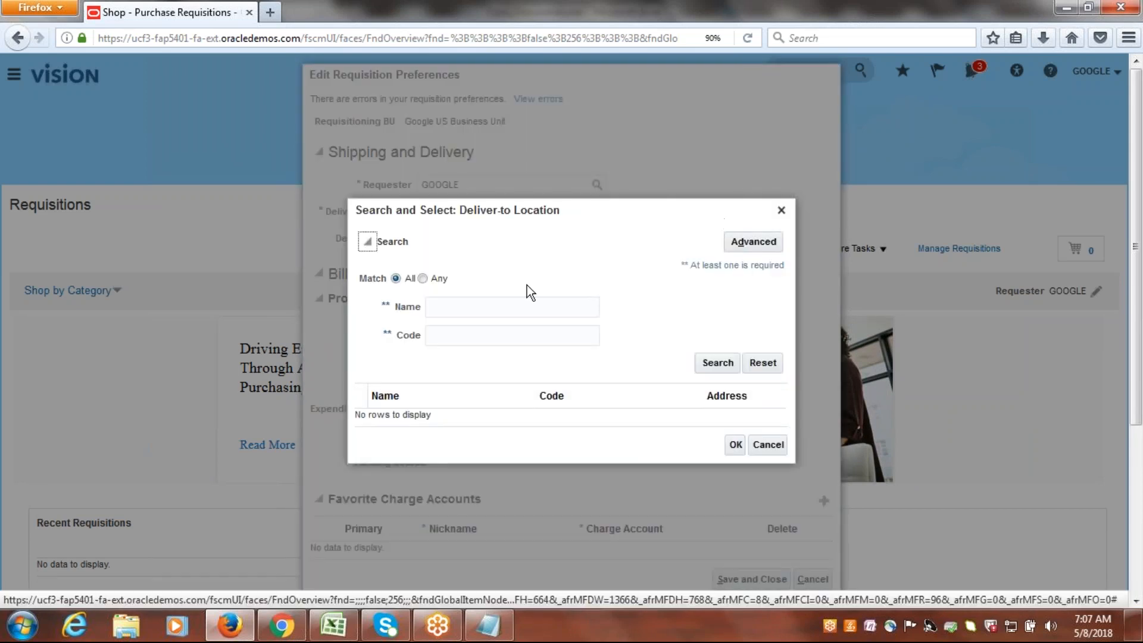
{"action": "left_click", "coordinate": [508, 304]}
{"action": "type", "text": "g"}
{"action": "key", "text": "BackSpace"}
{"action": "type", "text": "Google"}
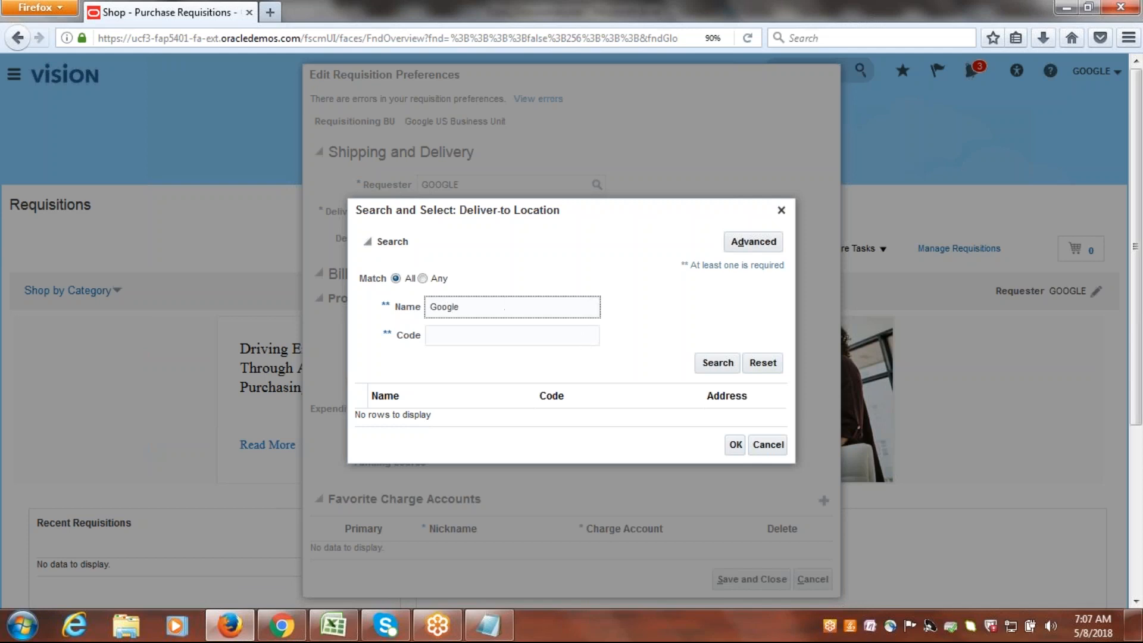
{"action": "left_click", "coordinate": [712, 364]}
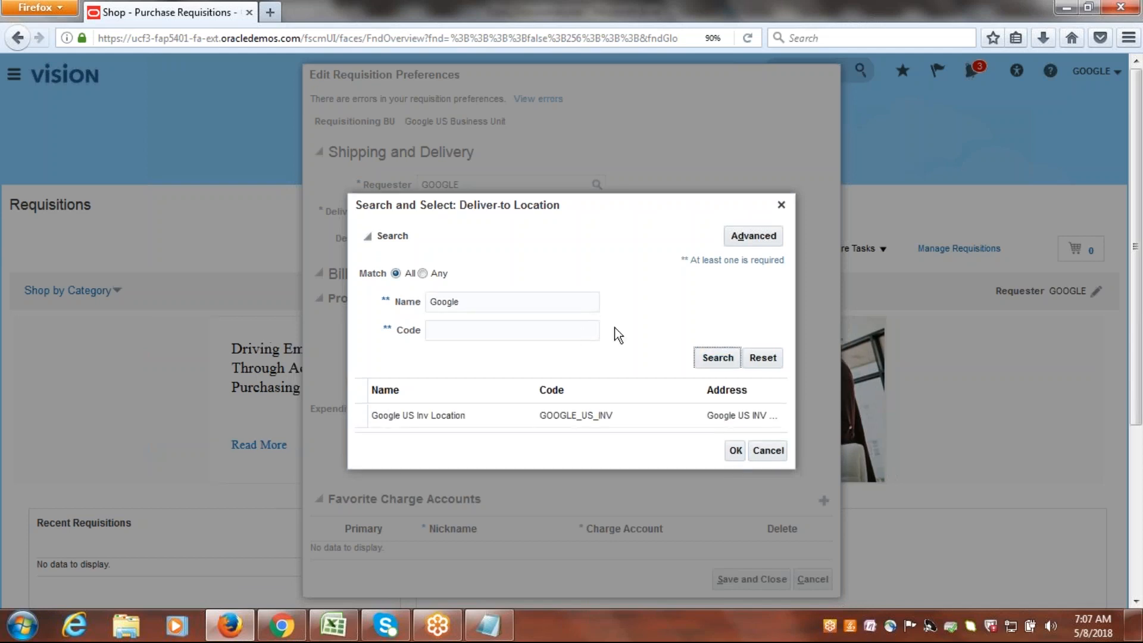
{"action": "left_click", "coordinate": [470, 417]}
{"action": "left_click", "coordinate": [738, 455]}
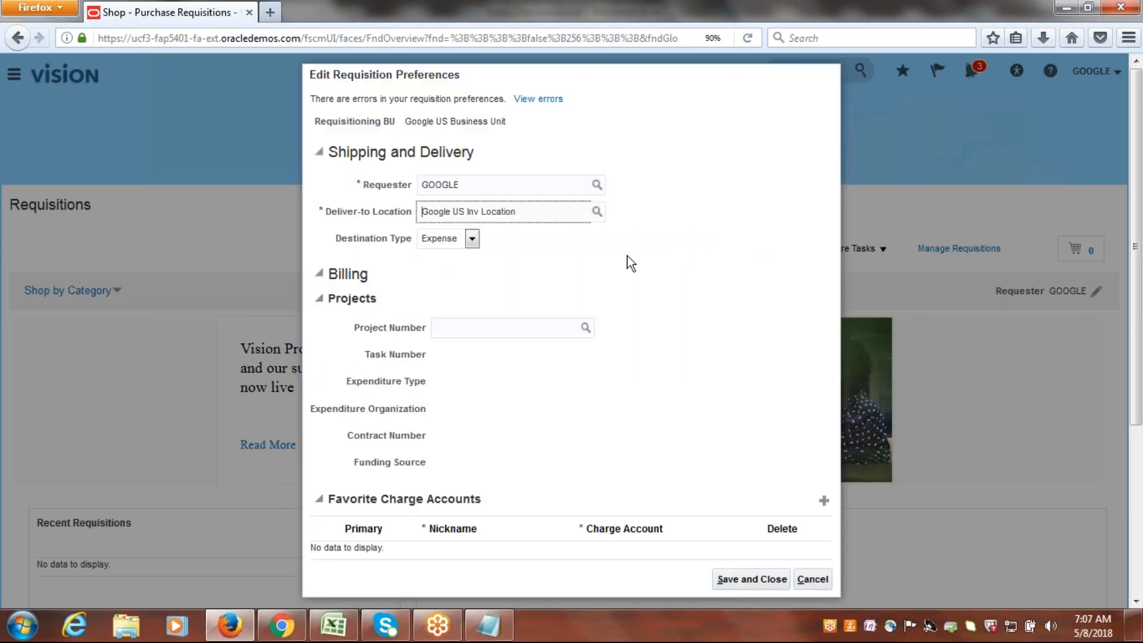
{"action": "left_click", "coordinate": [734, 578]}
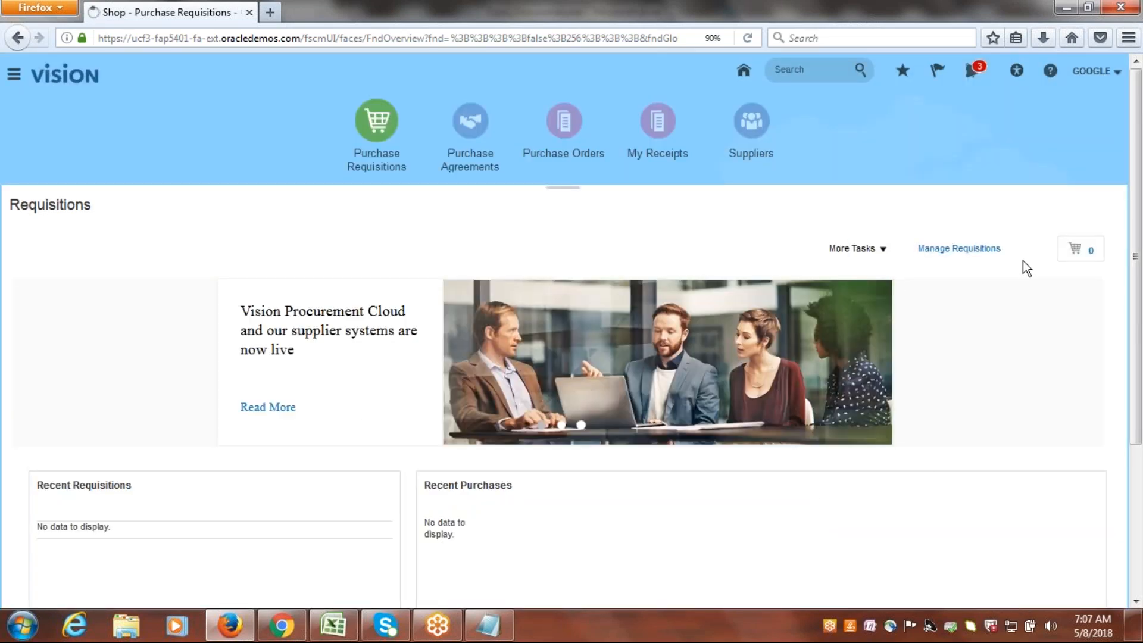
Try to open the shopping cart, and check the Manage Requisitions page before returning to the shopping page.
{"action": "left_click", "coordinate": [1076, 257]}
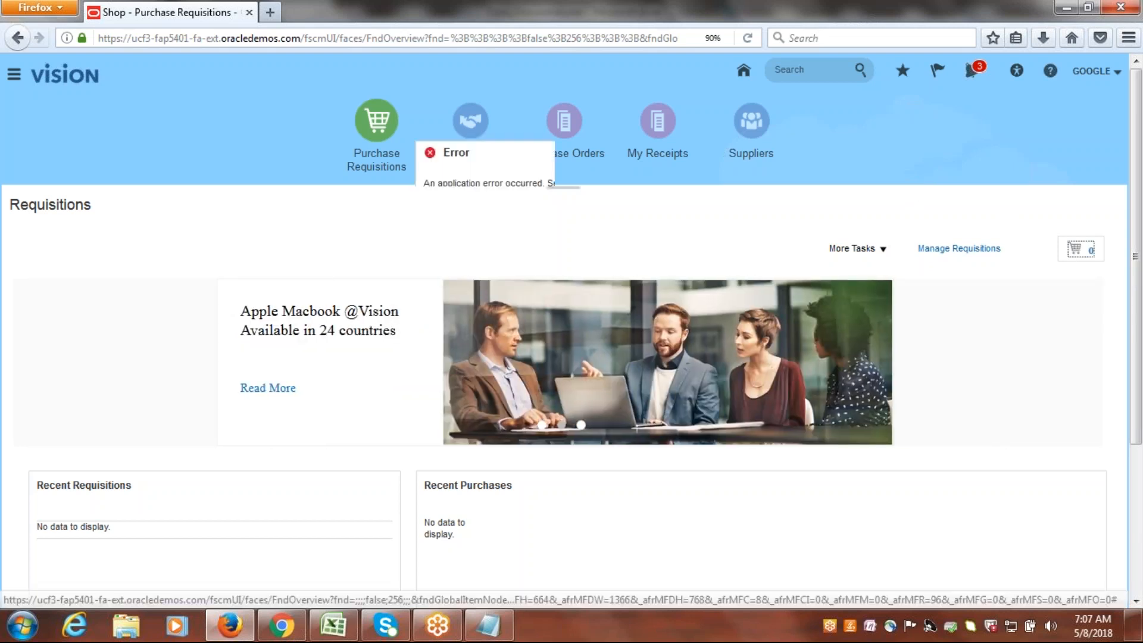
{"action": "left_click", "coordinate": [700, 224]}
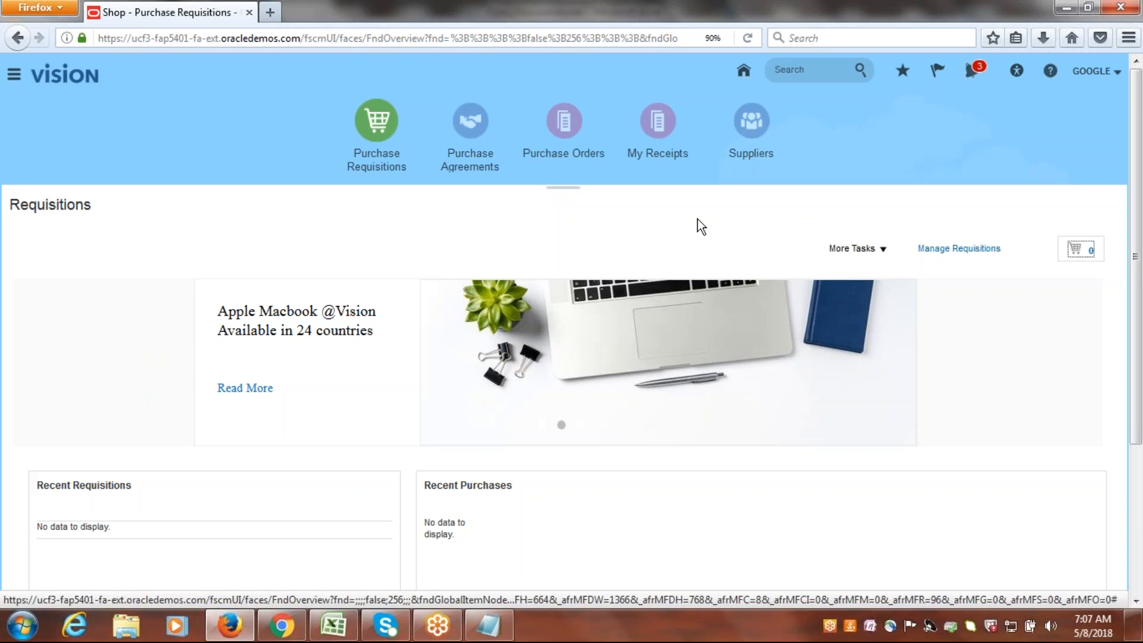
{"action": "left_click", "coordinate": [885, 253]}
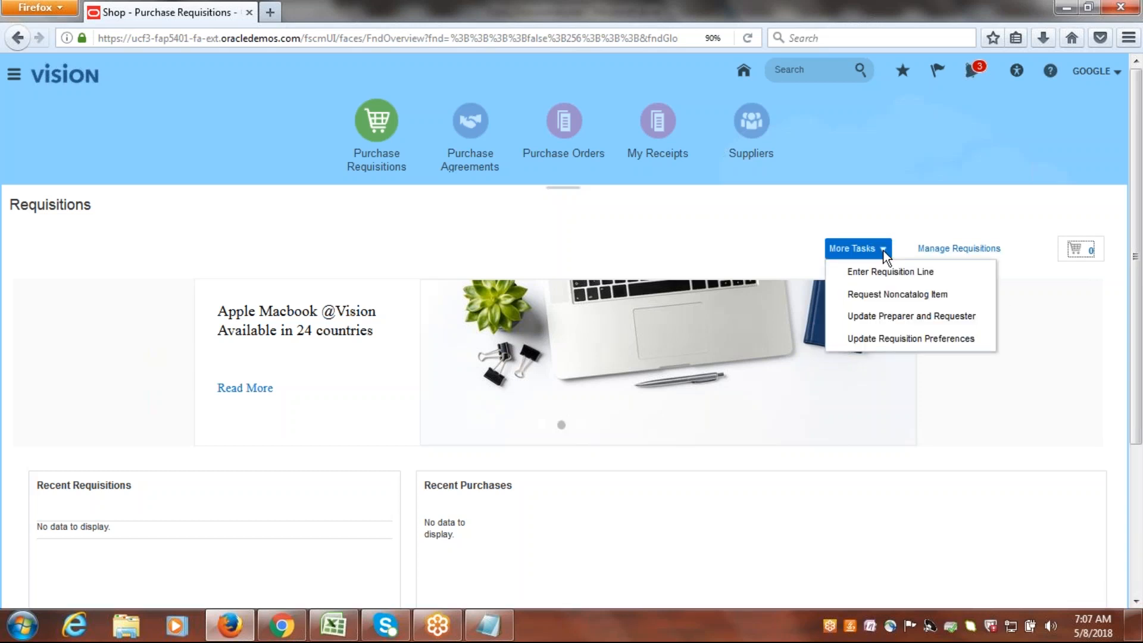
{"action": "left_click", "coordinate": [974, 249]}
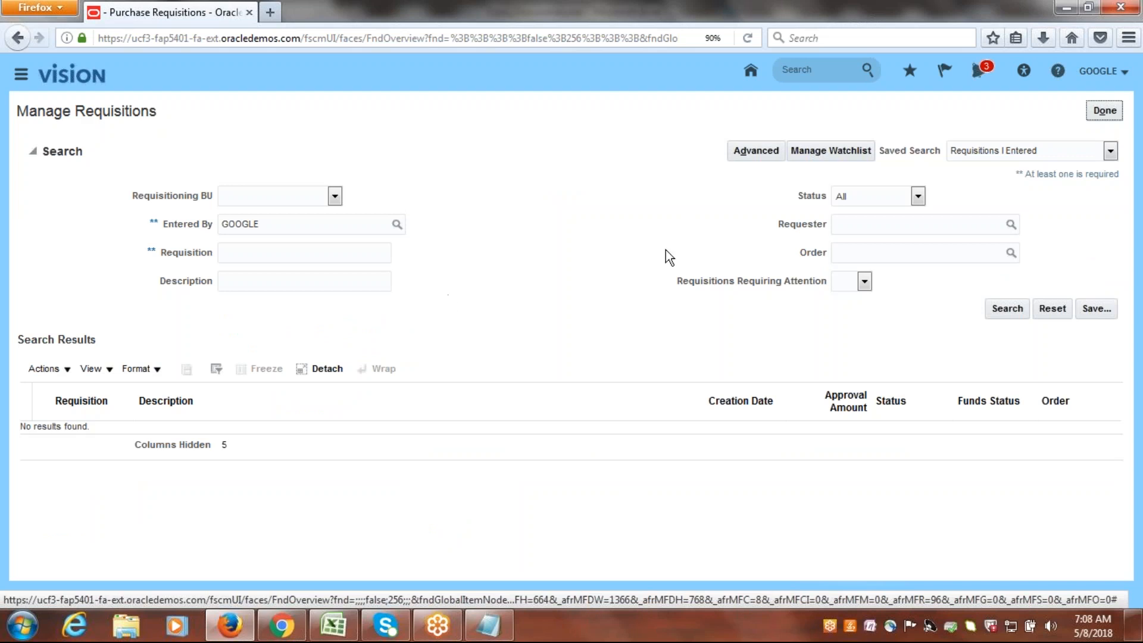
{"action": "left_click", "coordinate": [1105, 111]}
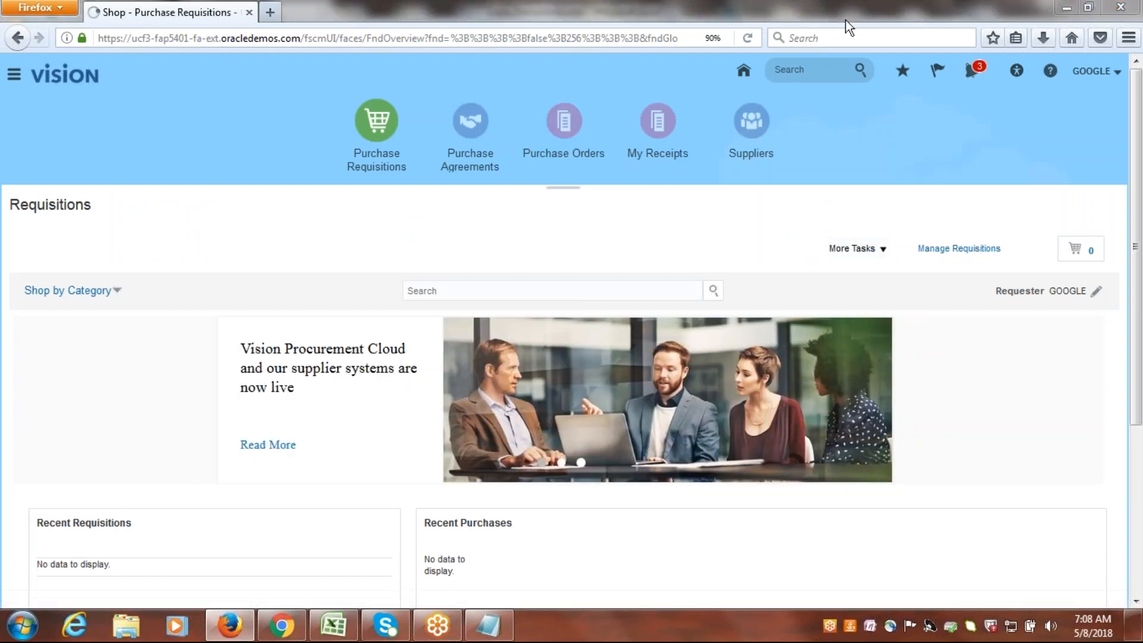
{"action": "left_click", "coordinate": [845, 19]}
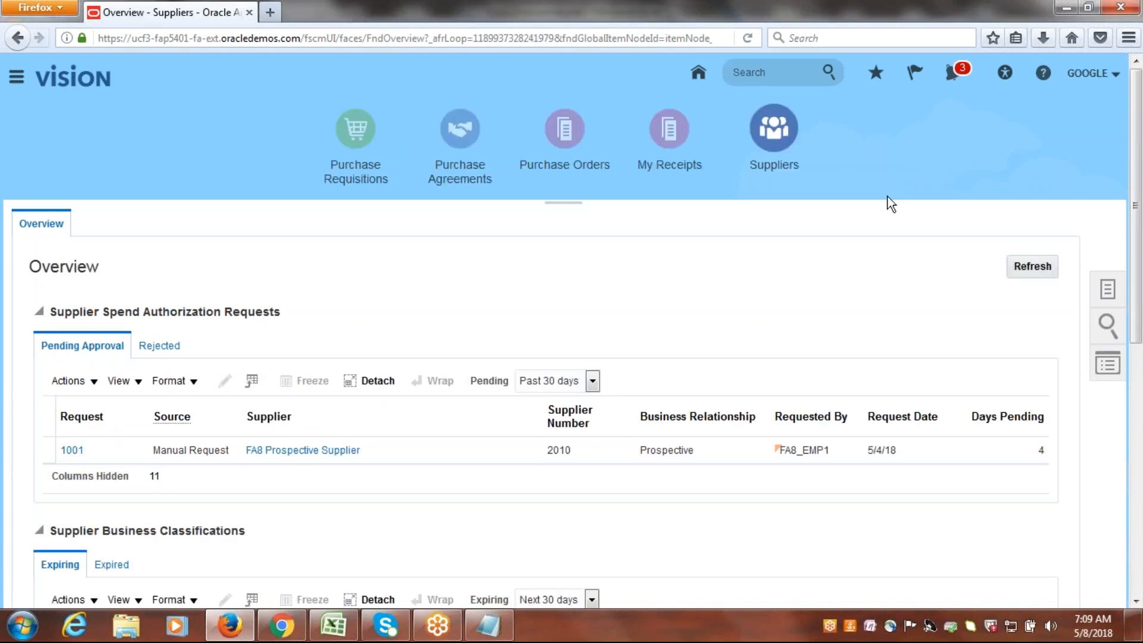
Open Purchase Requisitions from the Suppliers overview and start entering a requisition line.
{"action": "left_click", "coordinate": [355, 133]}
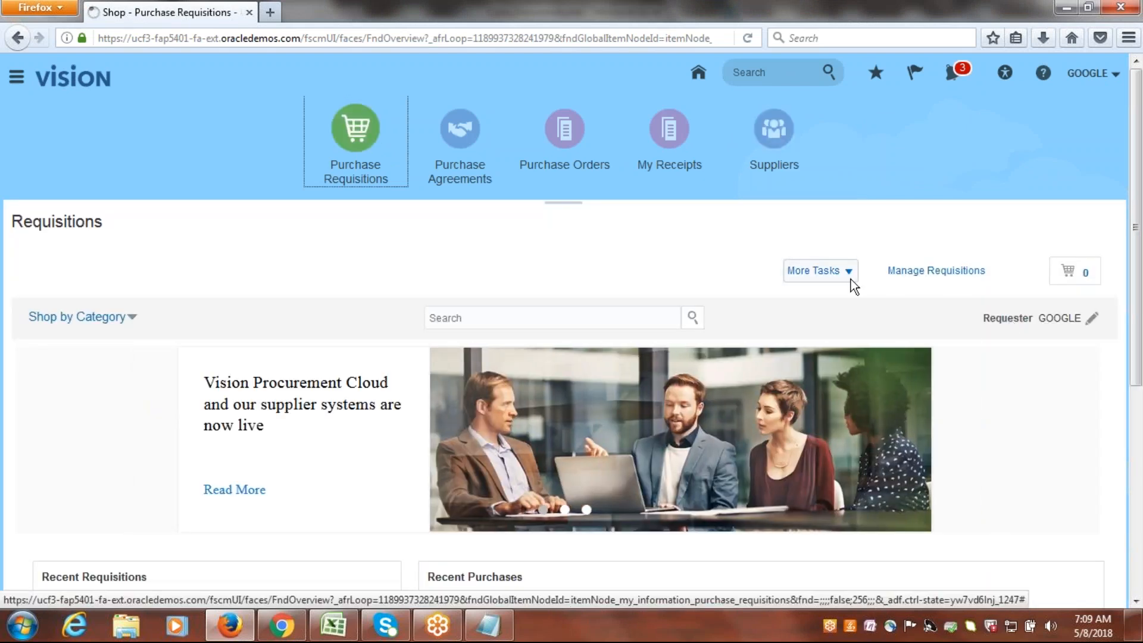
{"action": "left_click", "coordinate": [849, 277]}
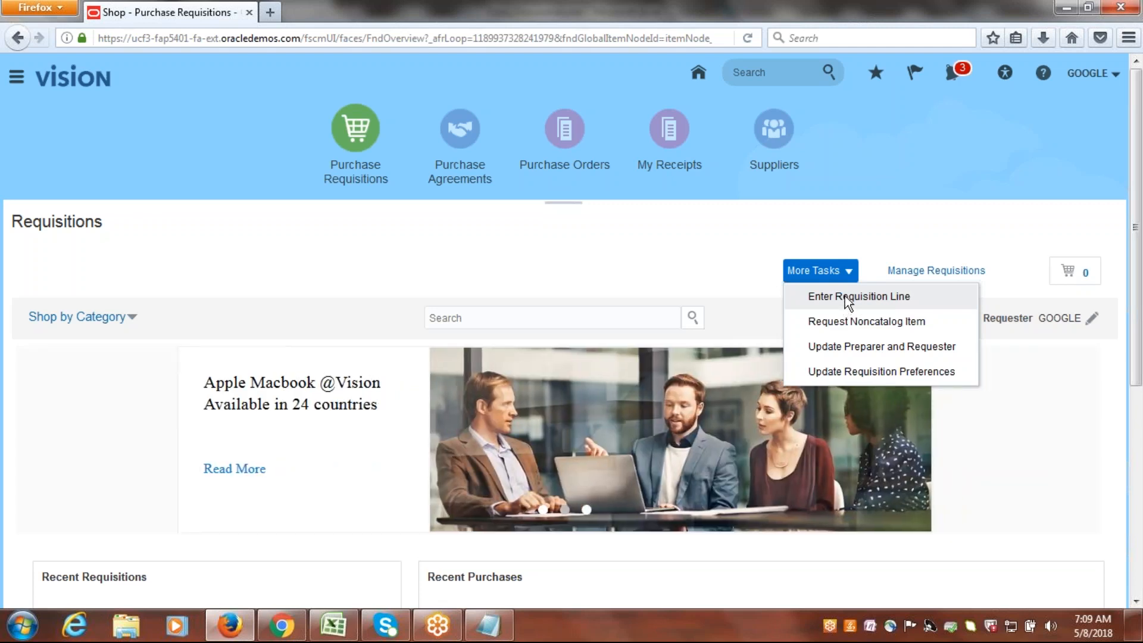
{"action": "left_click", "coordinate": [848, 298]}
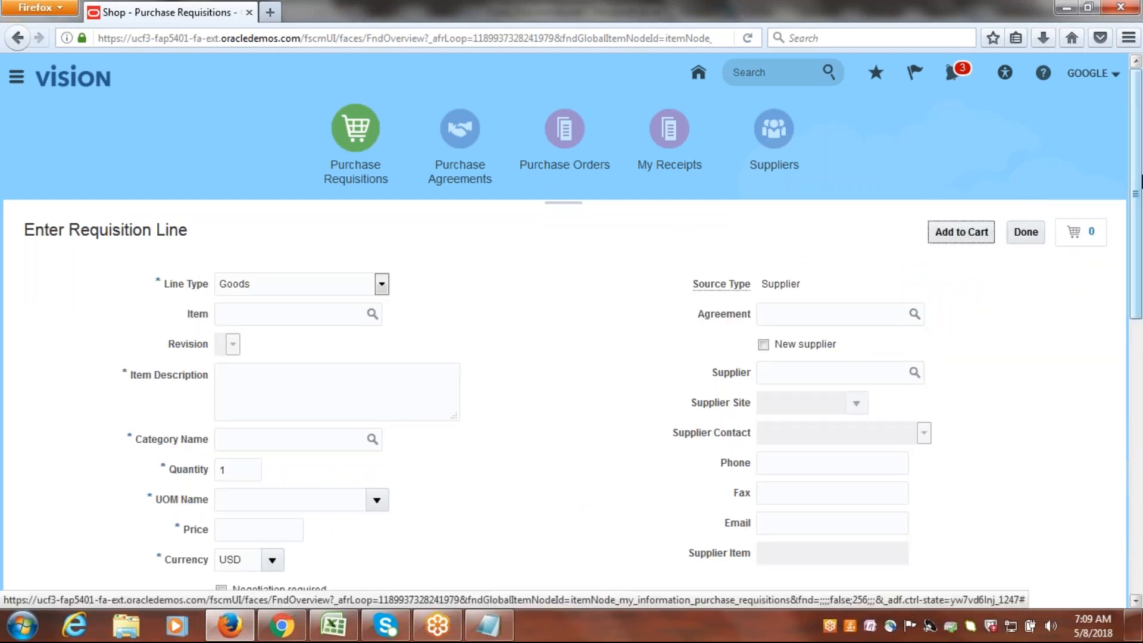
Choose item GOOGLE1001 for the Goods requisition line and set its price to 5,000.
{"action": "scroll", "coordinate": [1140, 182], "scroll_direction": "down", "scroll_amount": 2}
{"action": "left_click_drag", "start_coordinate": [1142, 184], "coordinate": [1141, 206]}
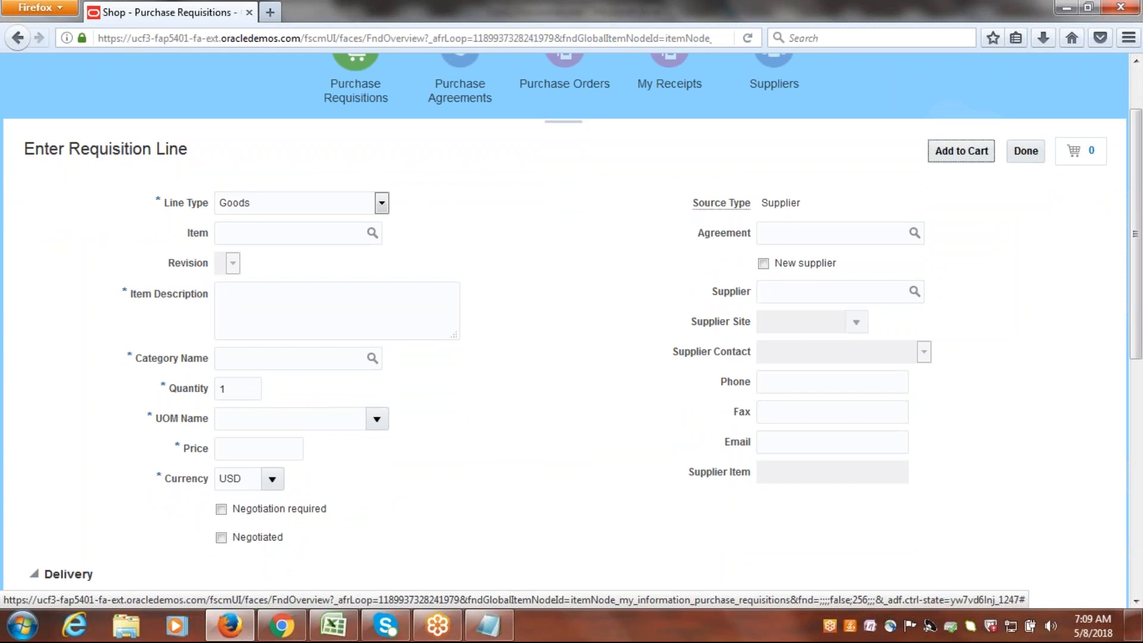
{"action": "left_click", "coordinate": [267, 241]}
{"action": "type", "text": "goog"}
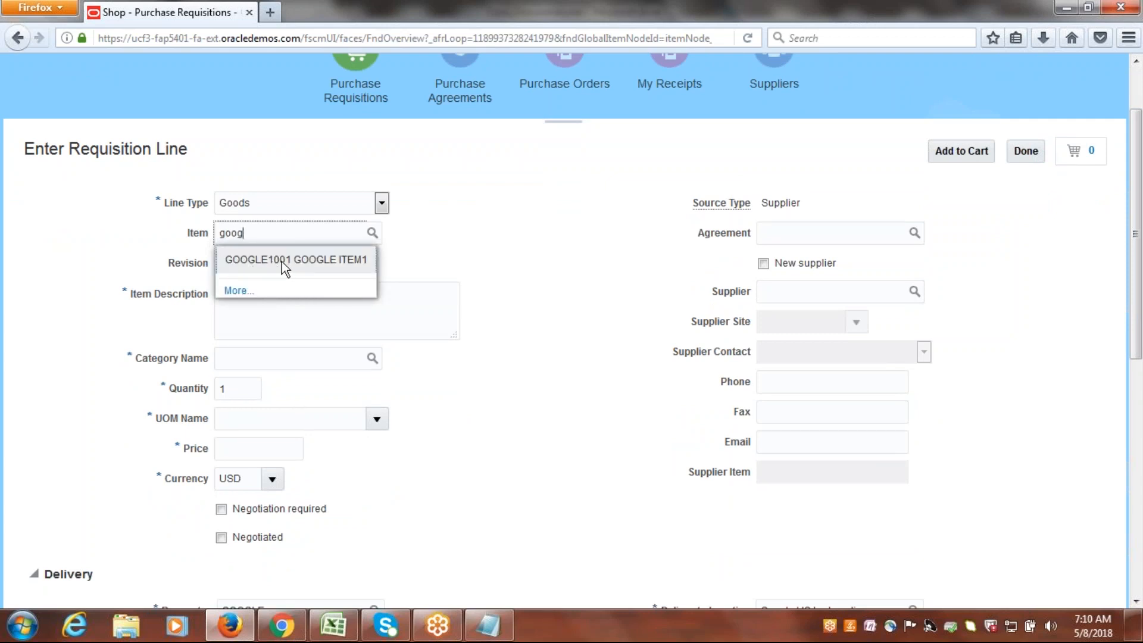
{"action": "left_click", "coordinate": [314, 262]}
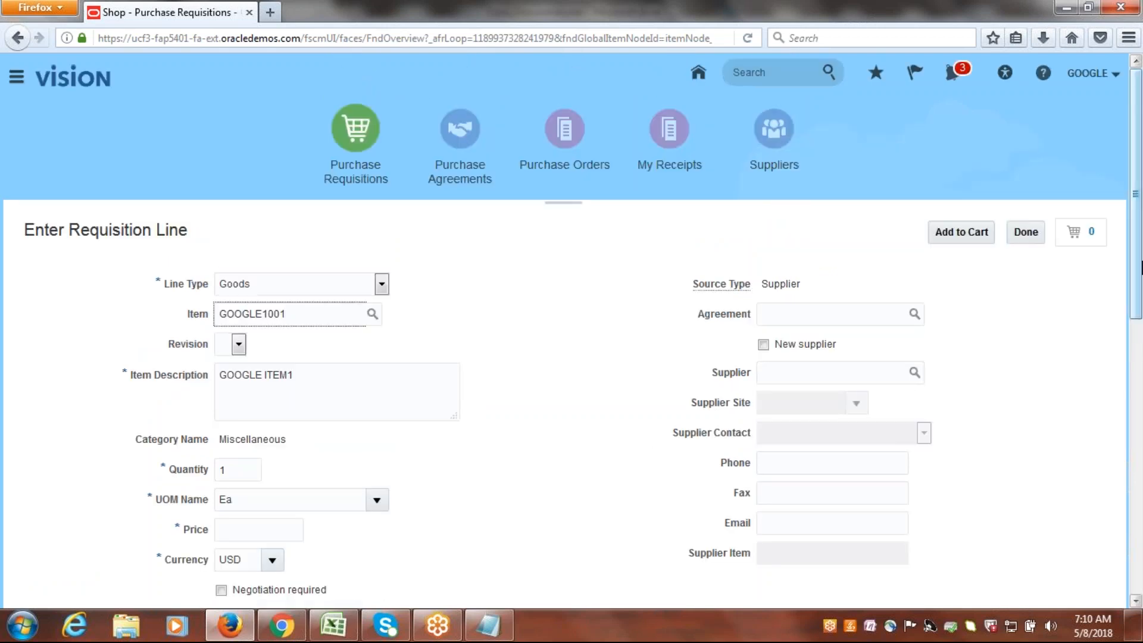
{"action": "scroll", "coordinate": [556, 390], "scroll_direction": "down", "scroll_amount": 3}
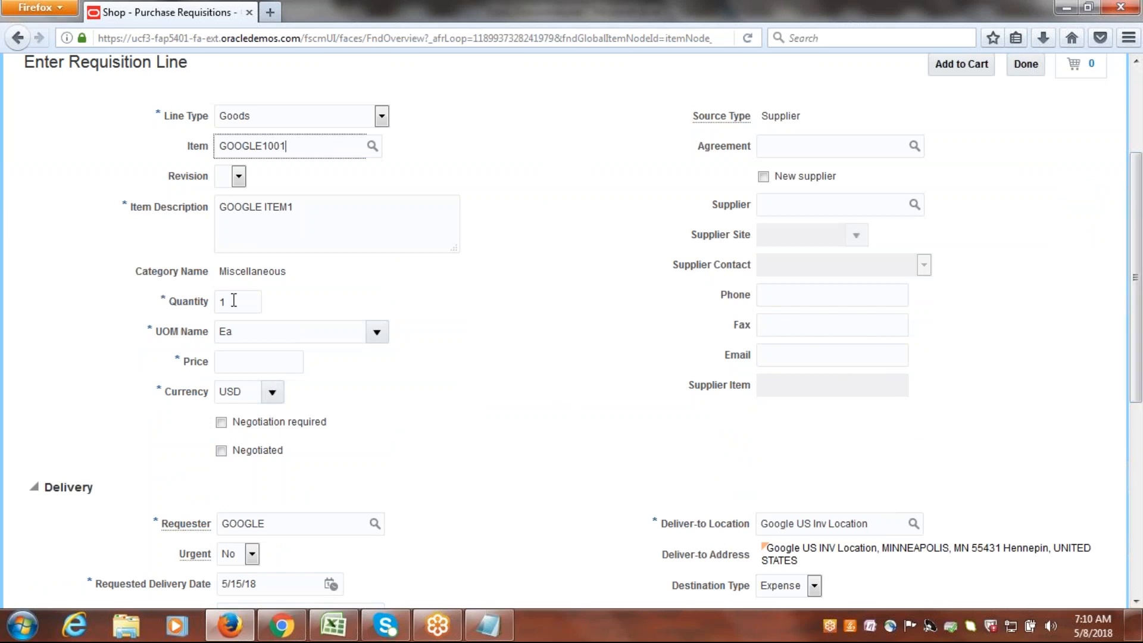
{"action": "left_click", "coordinate": [264, 369]}
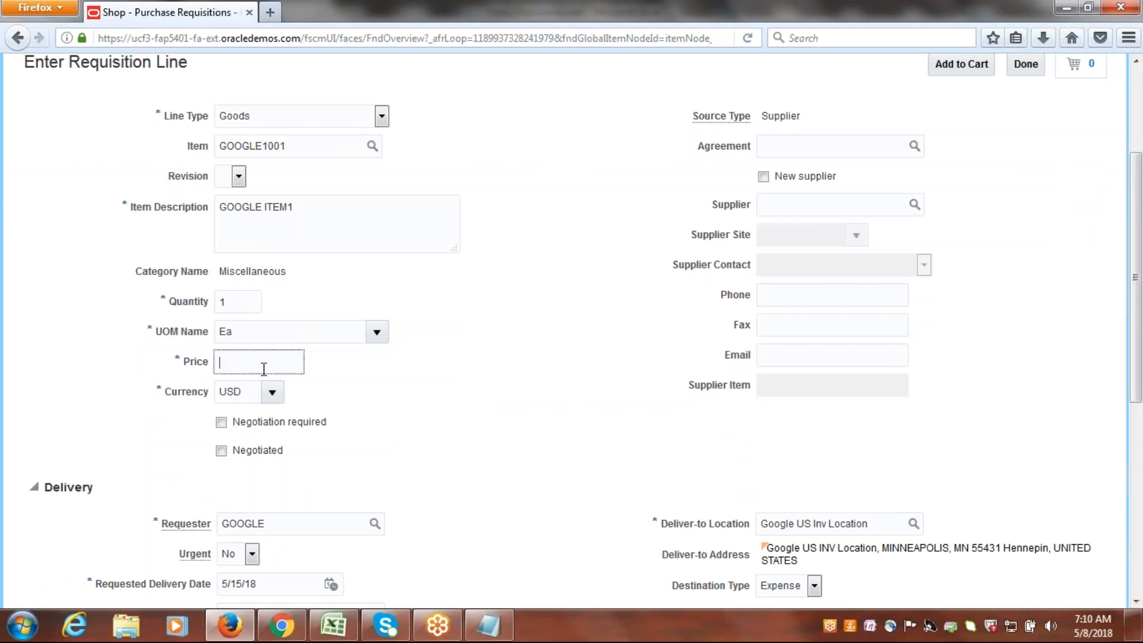
{"action": "type", "text": "5,000"}
{"action": "key", "text": "Tab"}
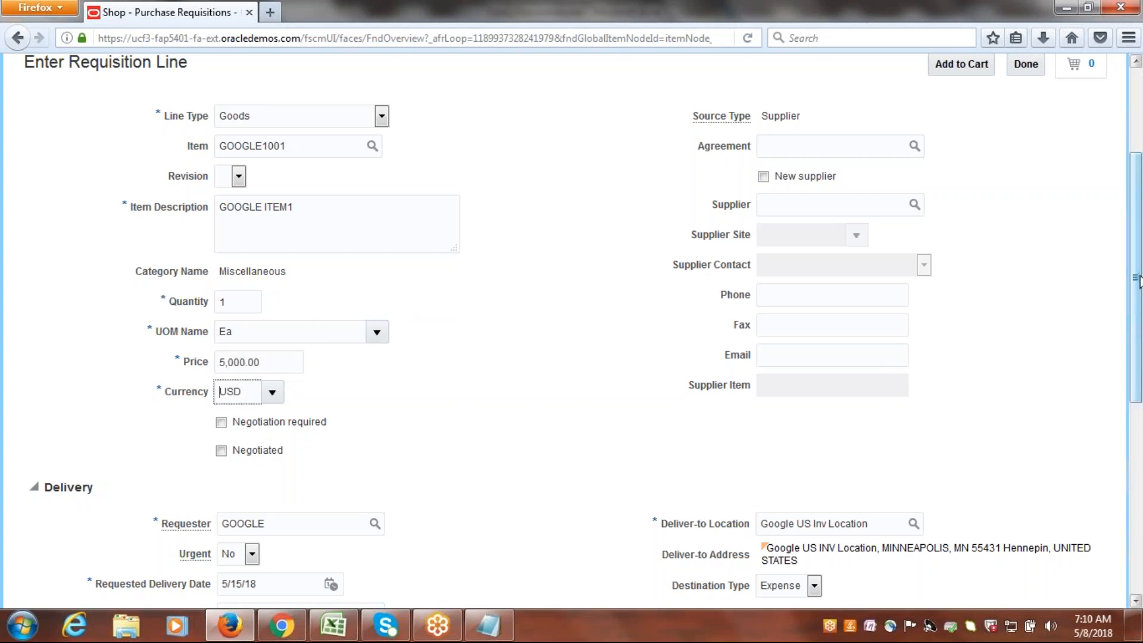
Search for GOOGLE as the Suggested Buyer in the line's delivery details and select that buyer.
{"action": "scroll", "coordinate": [836, 406], "scroll_direction": "down", "scroll_amount": 3}
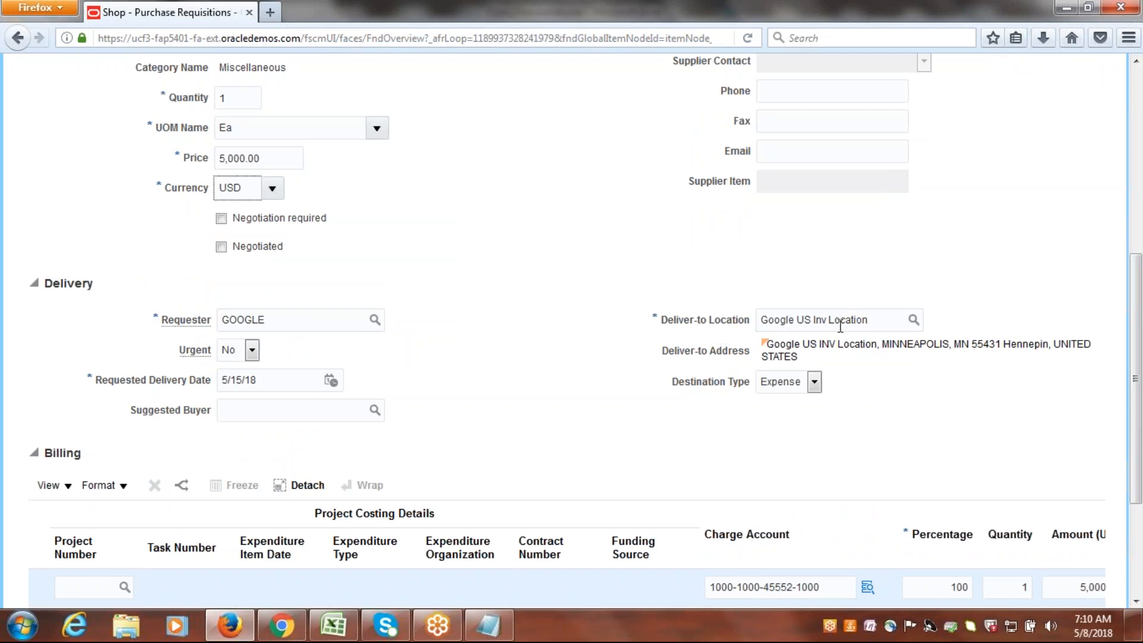
{"action": "scroll", "coordinate": [1141, 324], "scroll_direction": "down", "scroll_amount": 3}
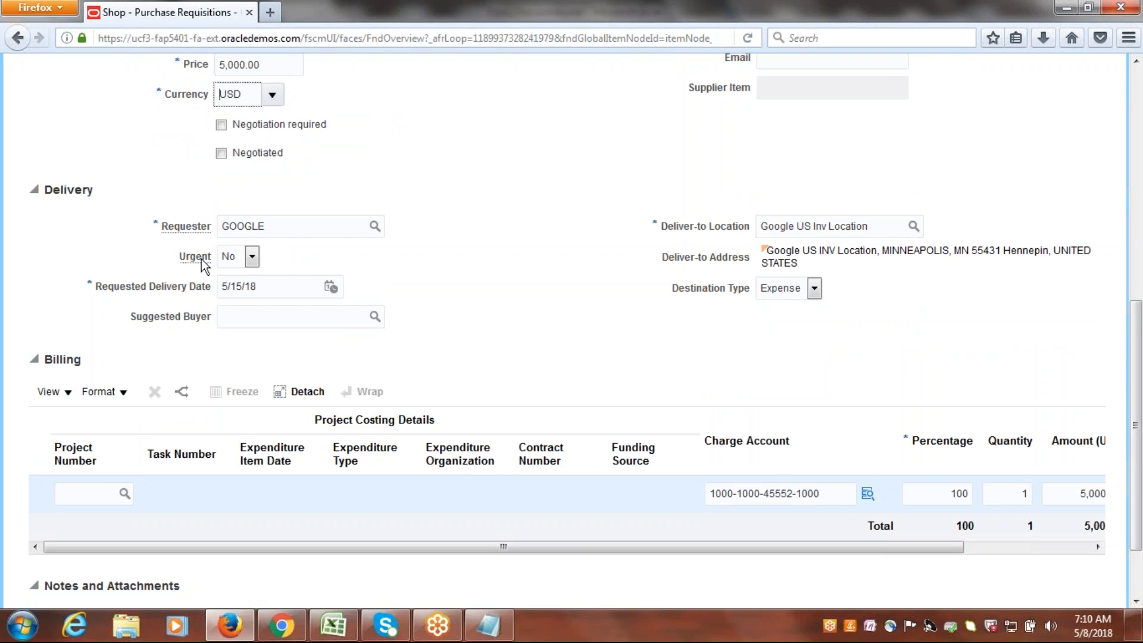
{"action": "left_click_drag", "start_coordinate": [132, 319], "coordinate": [198, 321]}
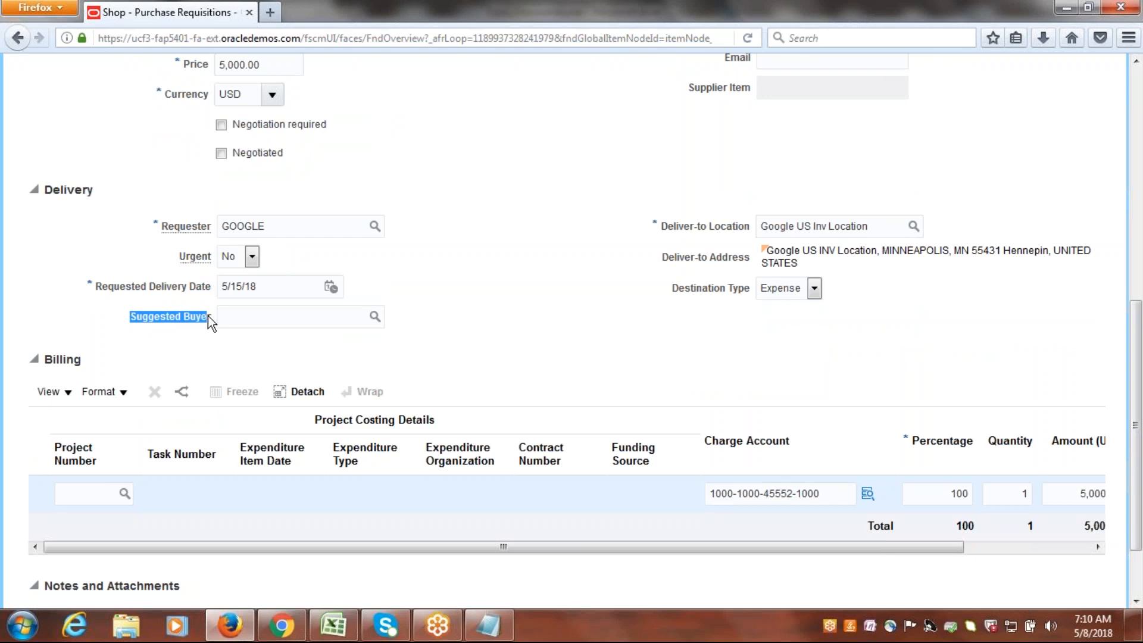
{"action": "left_click", "coordinate": [493, 294]}
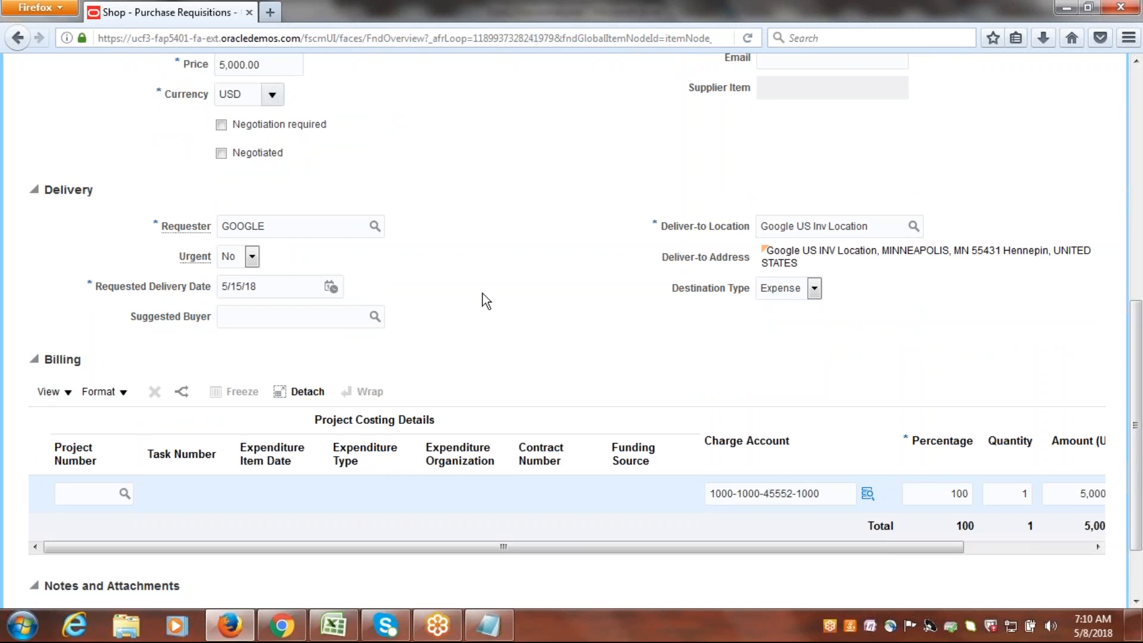
{"action": "left_click", "coordinate": [375, 317]}
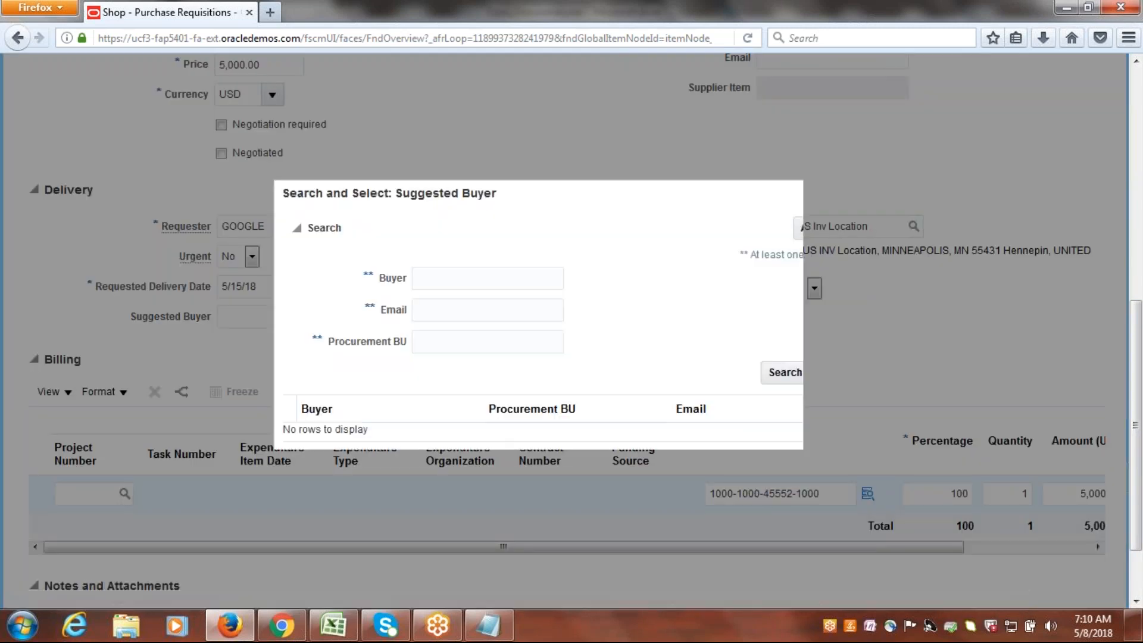
{"action": "type", "text": "go"}
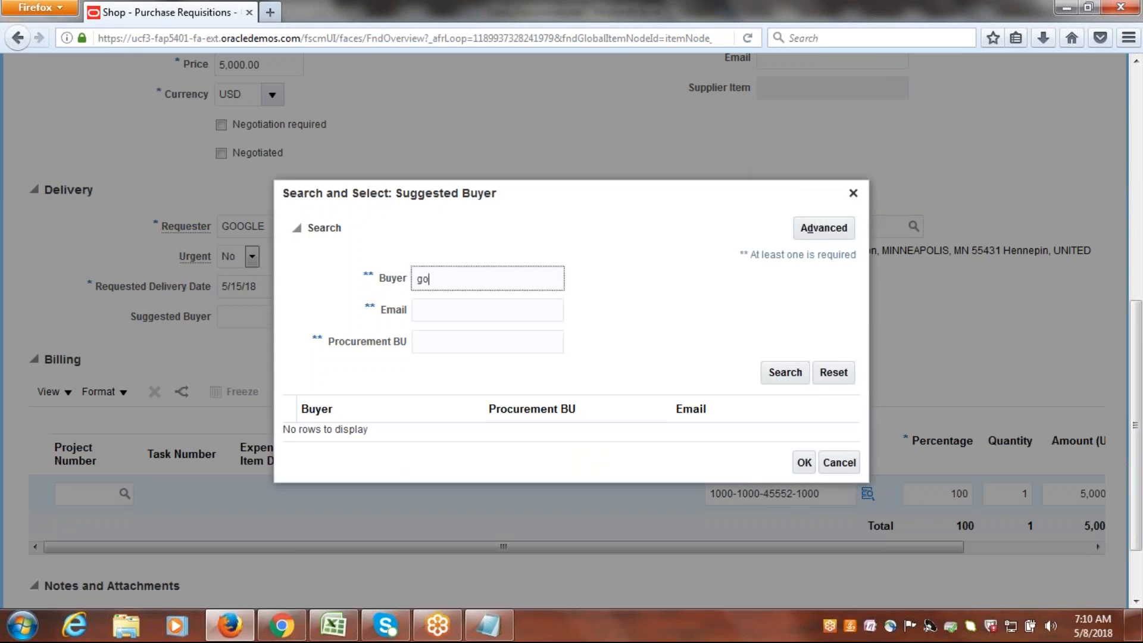
{"action": "key", "text": "BackSpace"}
{"action": "key", "text": "BackSpace"}
{"action": "type", "text": "GOOGLE"}
{"action": "left_click", "coordinate": [790, 376]}
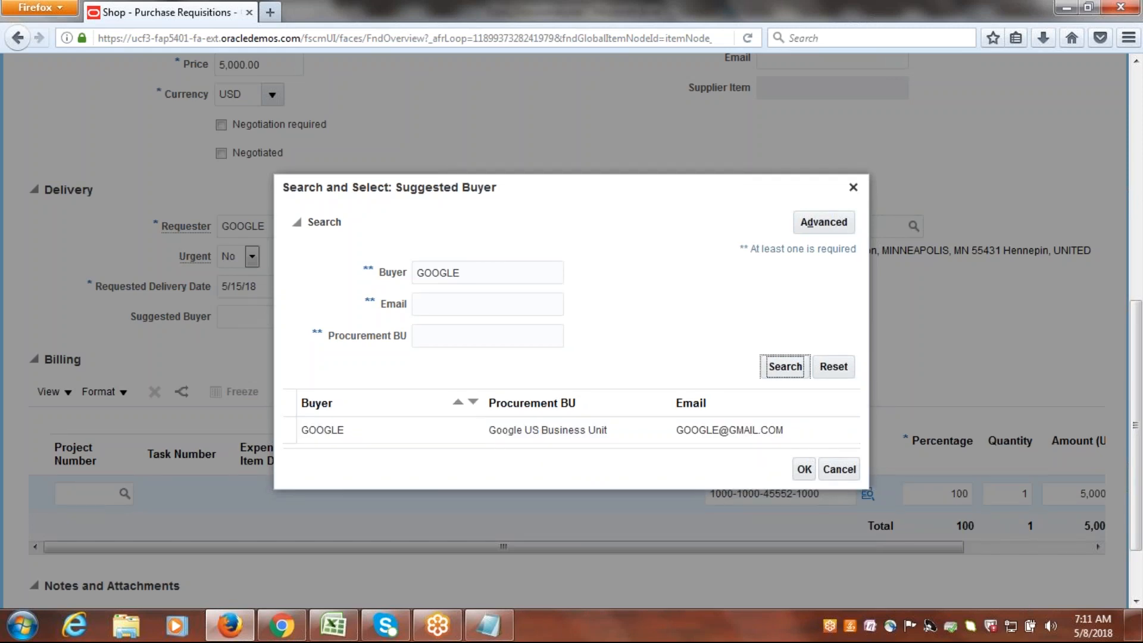
{"action": "left_click", "coordinate": [350, 428]}
{"action": "left_click", "coordinate": [804, 470]}
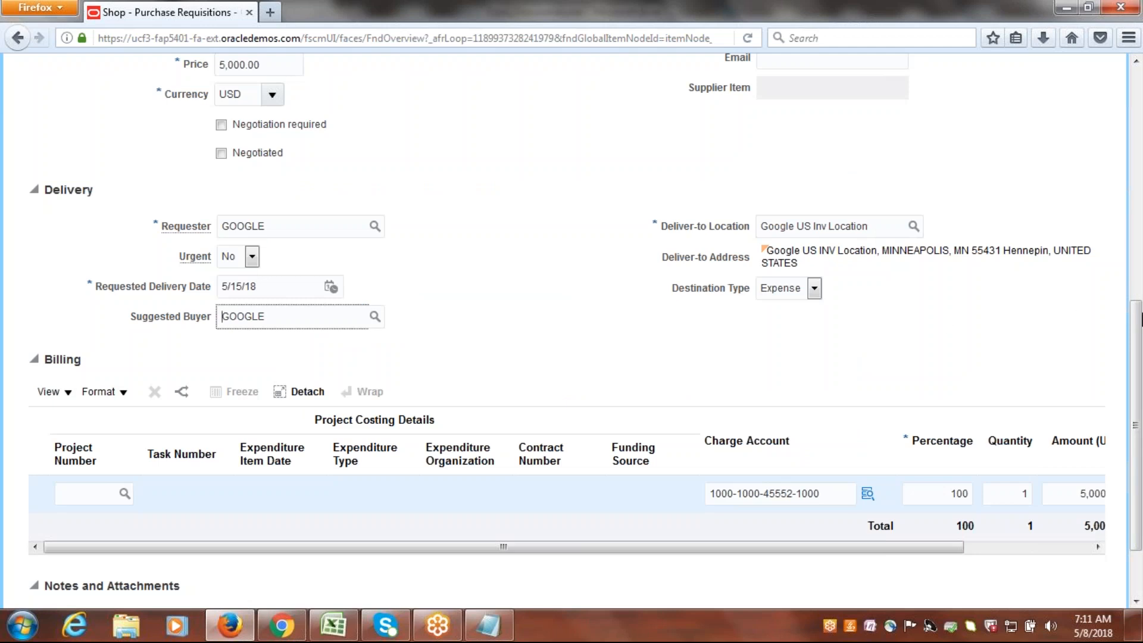
Set the requisition line's Destination Type to Inventory and mark the line as Negotiated.
{"action": "left_click_drag", "start_coordinate": [1137, 341], "coordinate": [1133, 283]}
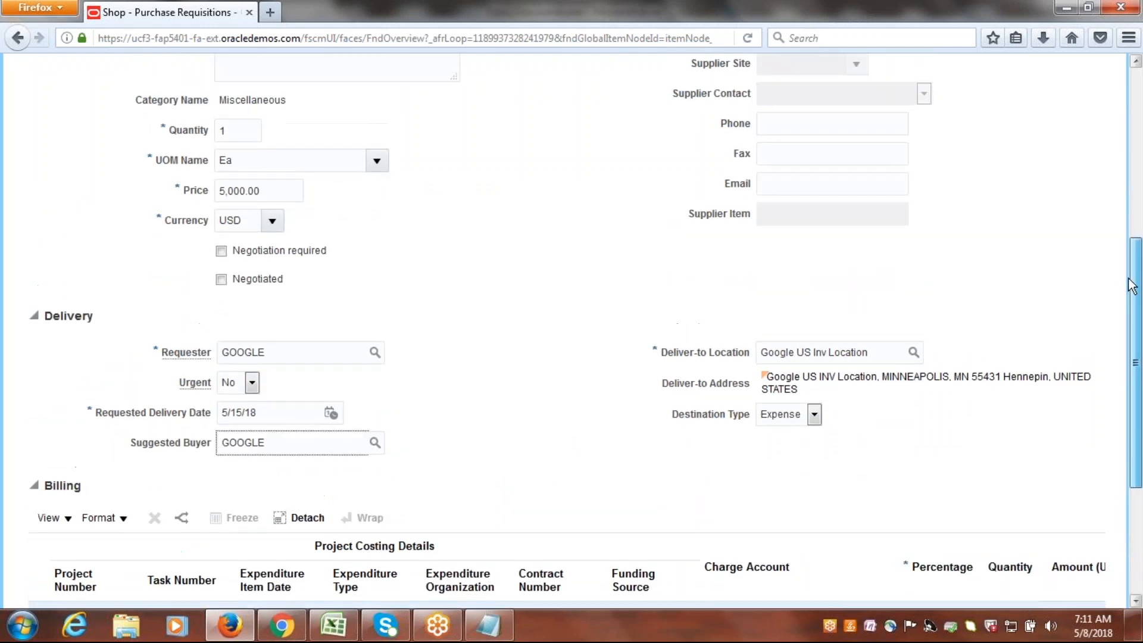
{"action": "left_click", "coordinate": [814, 414]}
{"action": "left_click", "coordinate": [798, 448]}
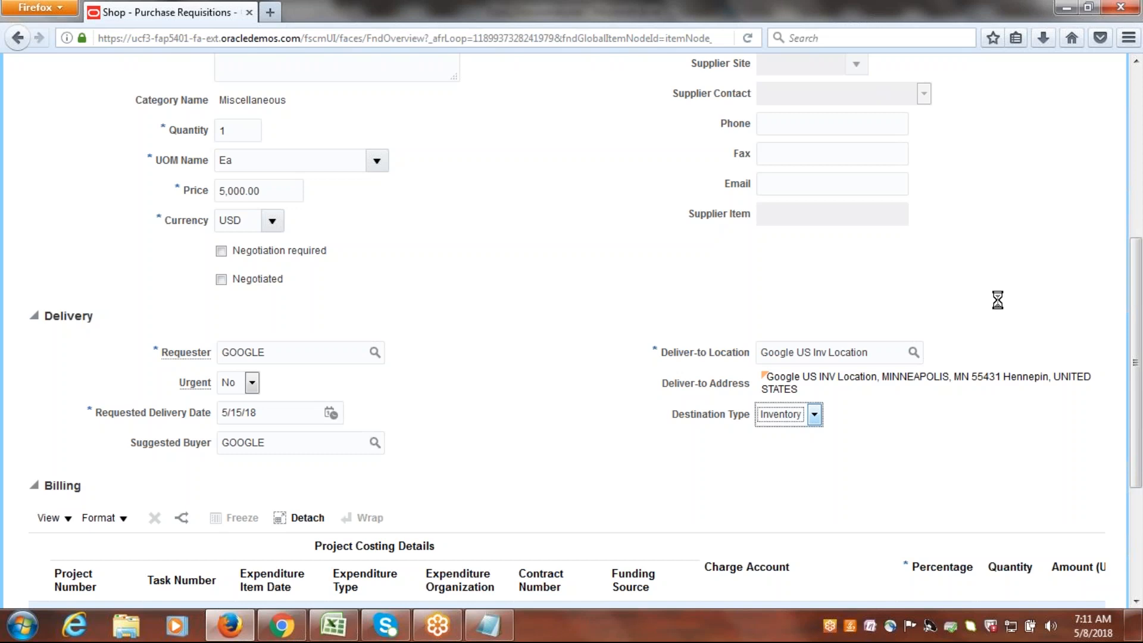
{"action": "left_click_drag", "start_coordinate": [1140, 246], "coordinate": [1142, 408]}
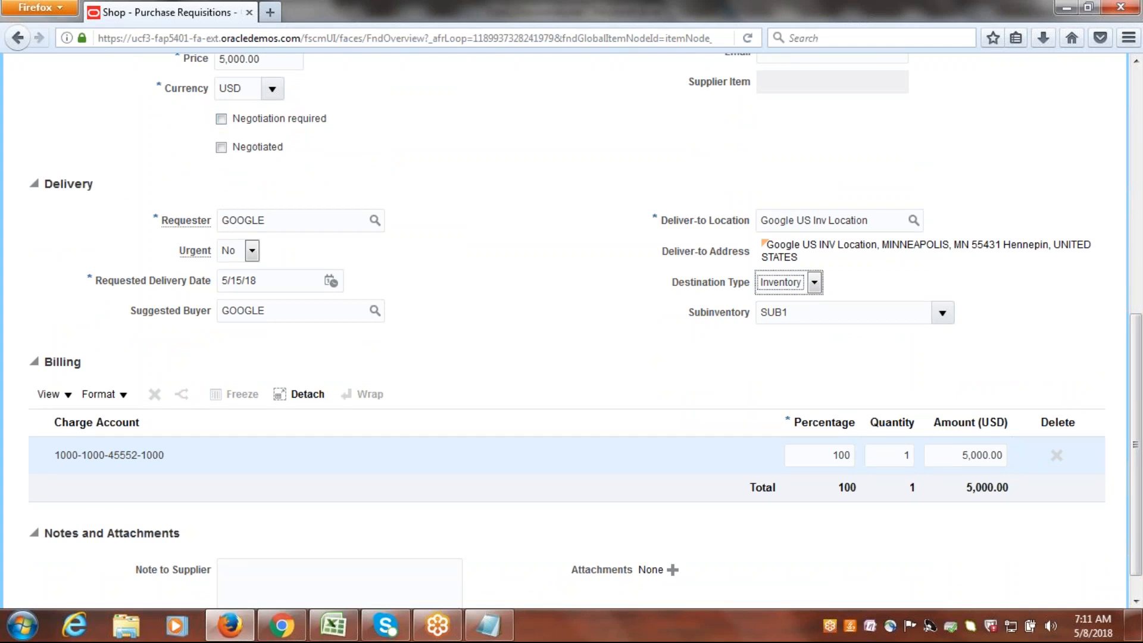
{"action": "left_click_drag", "start_coordinate": [1141, 410], "coordinate": [1141, 324]}
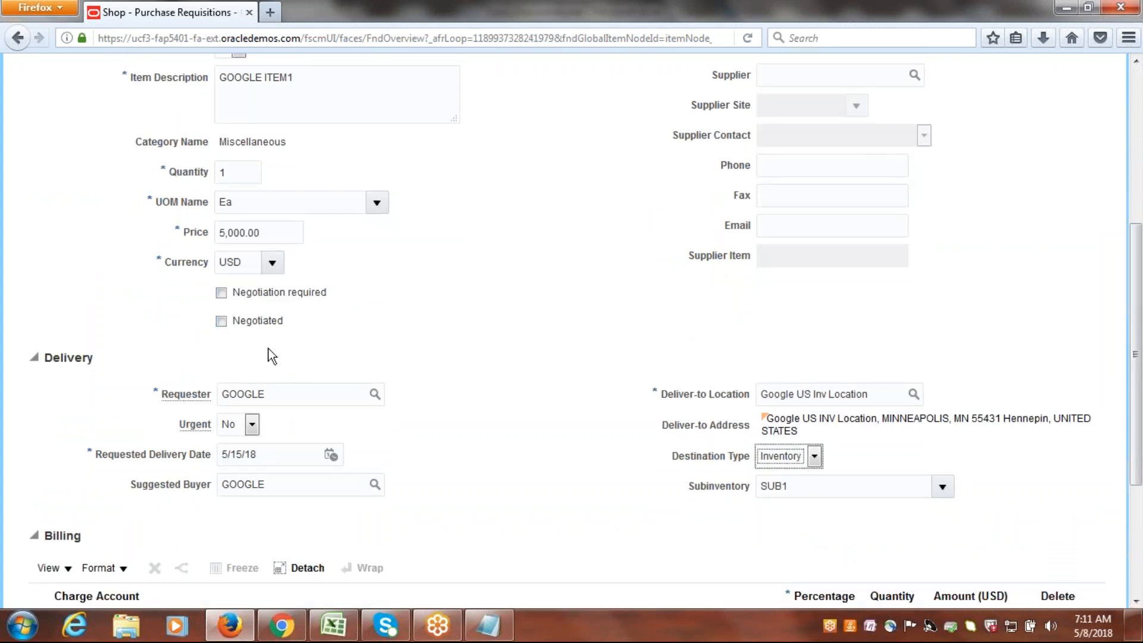
{"action": "left_click", "coordinate": [221, 322]}
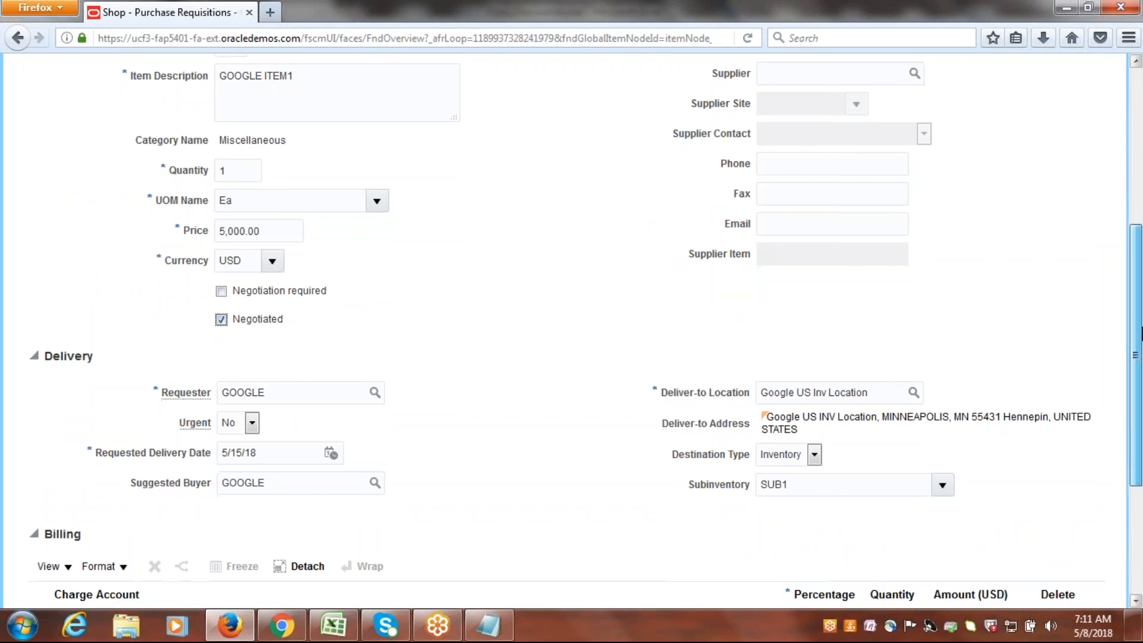
Check the requisition line's delivery and billing details and leave the line entry without adding it to the cart.
{"action": "left_click_drag", "start_coordinate": [1141, 327], "coordinate": [1141, 387]}
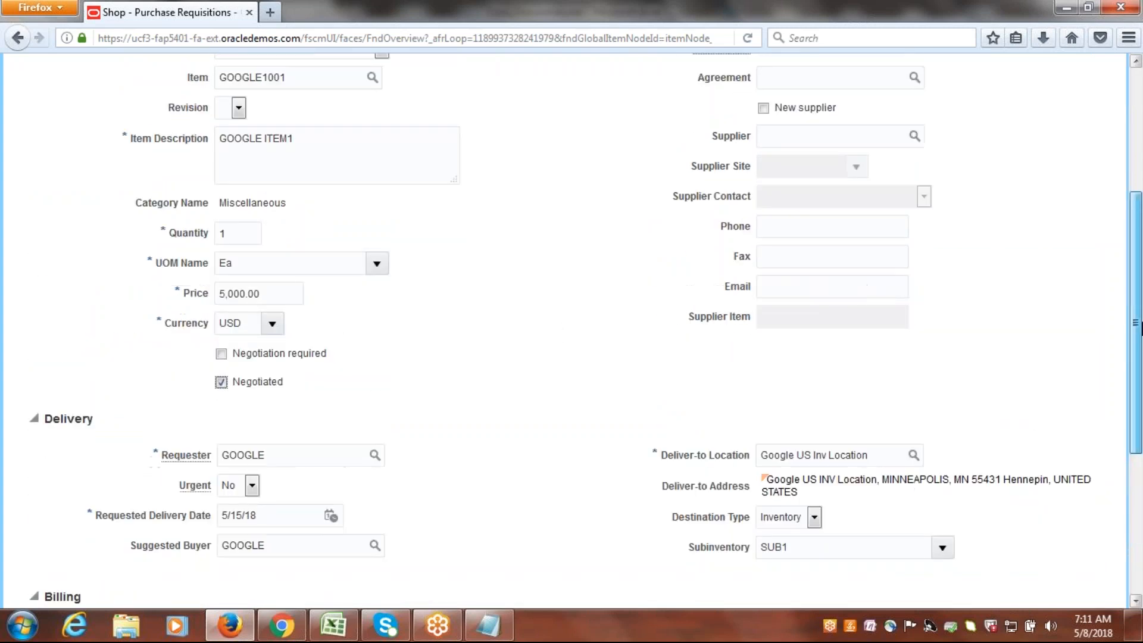
{"action": "scroll", "coordinate": [541, 314], "scroll_direction": "down", "scroll_amount": 5}
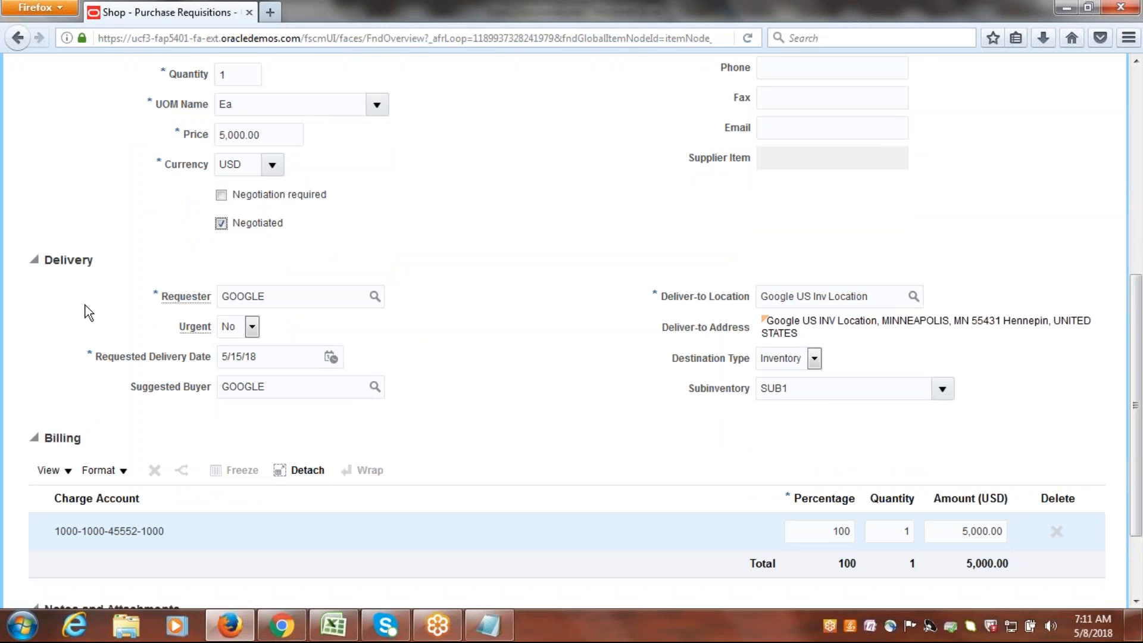
{"action": "left_click", "coordinate": [253, 327]}
{"action": "left_click_drag", "start_coordinate": [1141, 368], "coordinate": [1141, 193]}
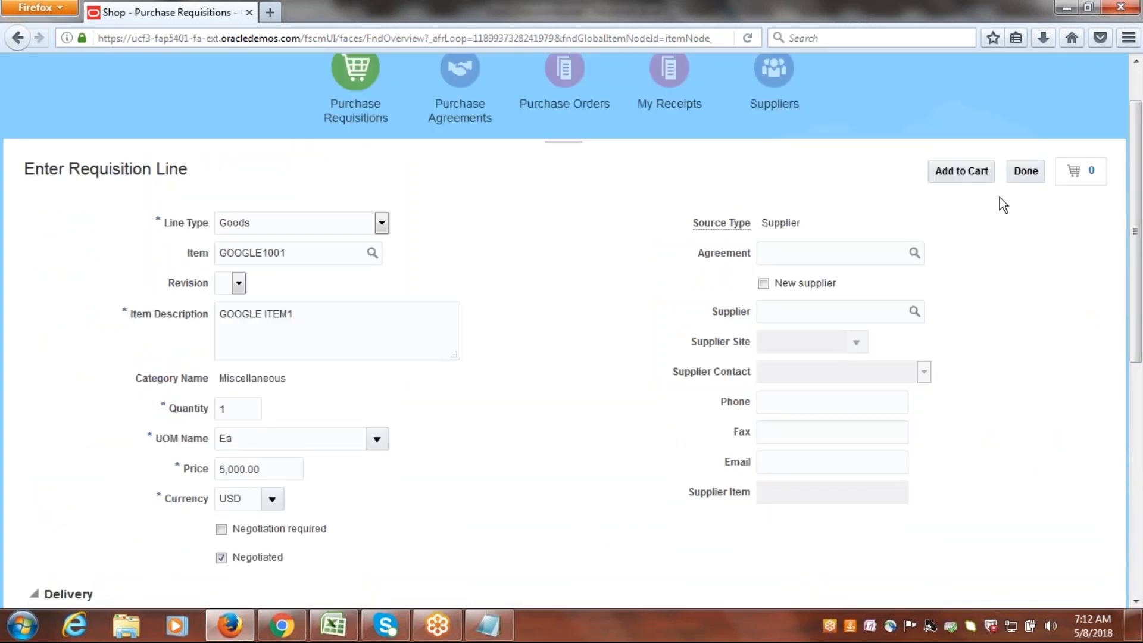
{"action": "left_click", "coordinate": [1025, 171]}
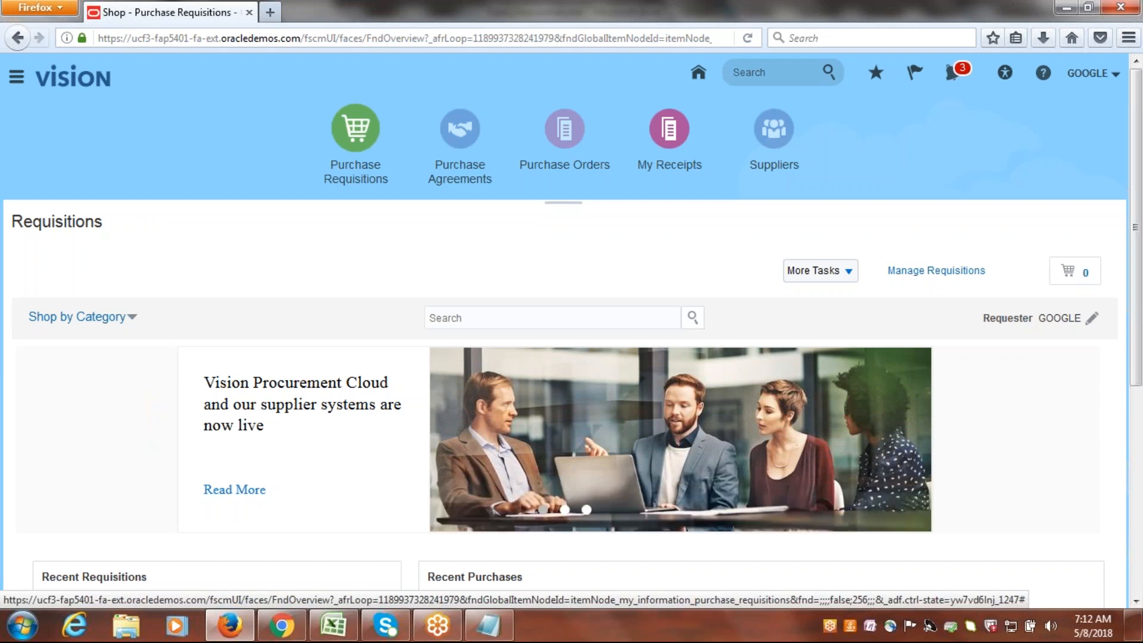
Open Manage Requisitions, search for requisitions entered by GOOGLE, and check the available saved searches.
{"action": "scroll", "coordinate": [571, 357], "scroll_direction": "down", "scroll_amount": 2}
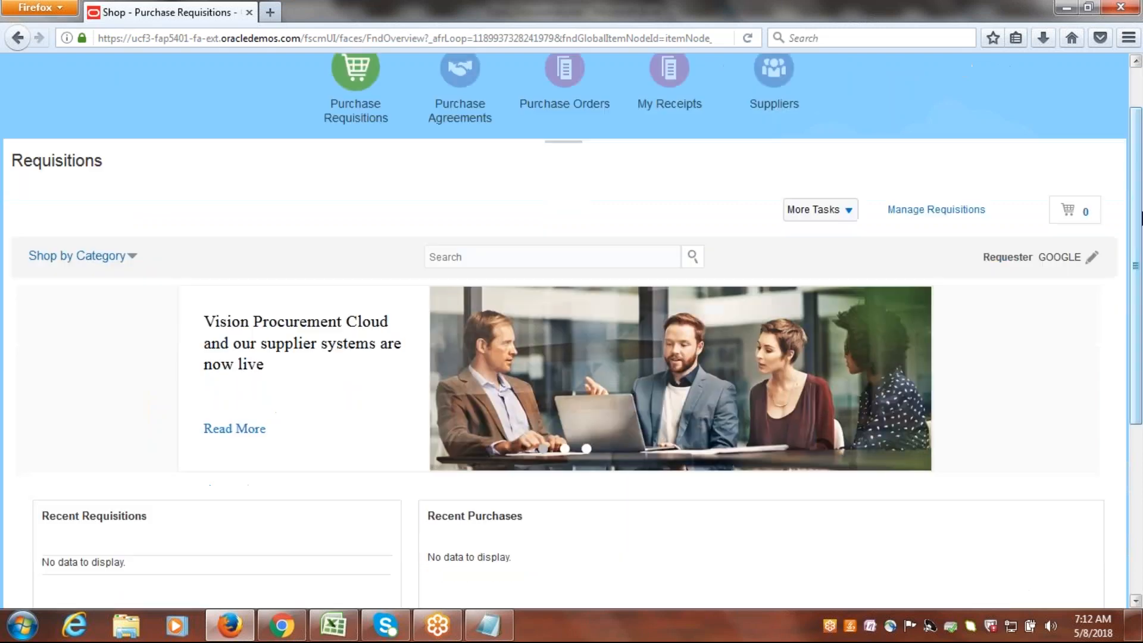
{"action": "left_click", "coordinate": [949, 212]}
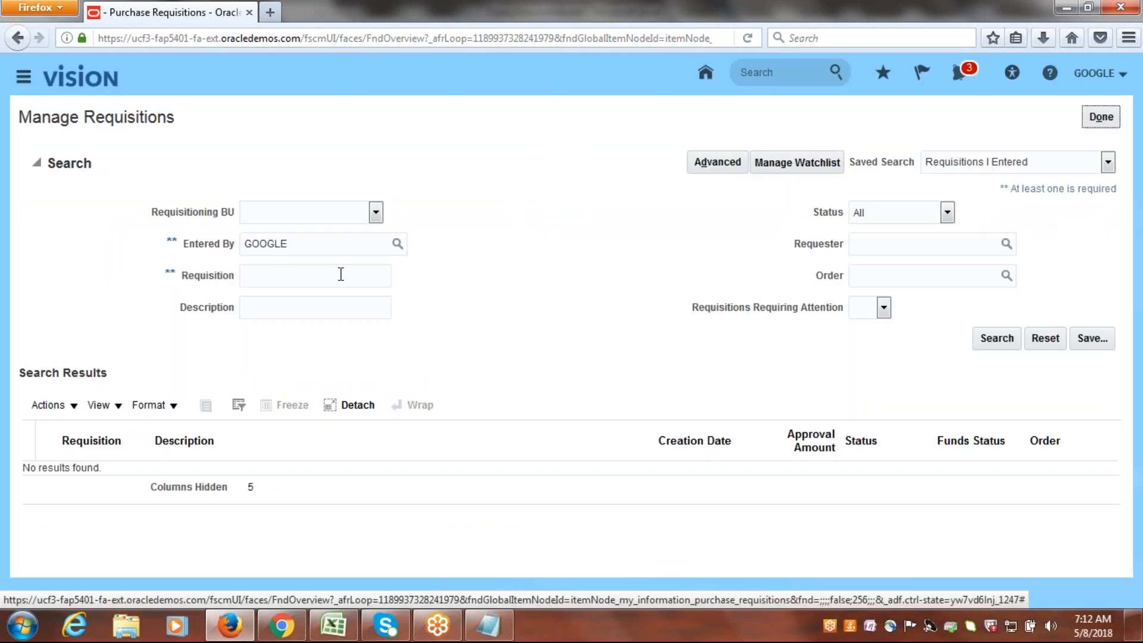
{"action": "left_click", "coordinate": [997, 338]}
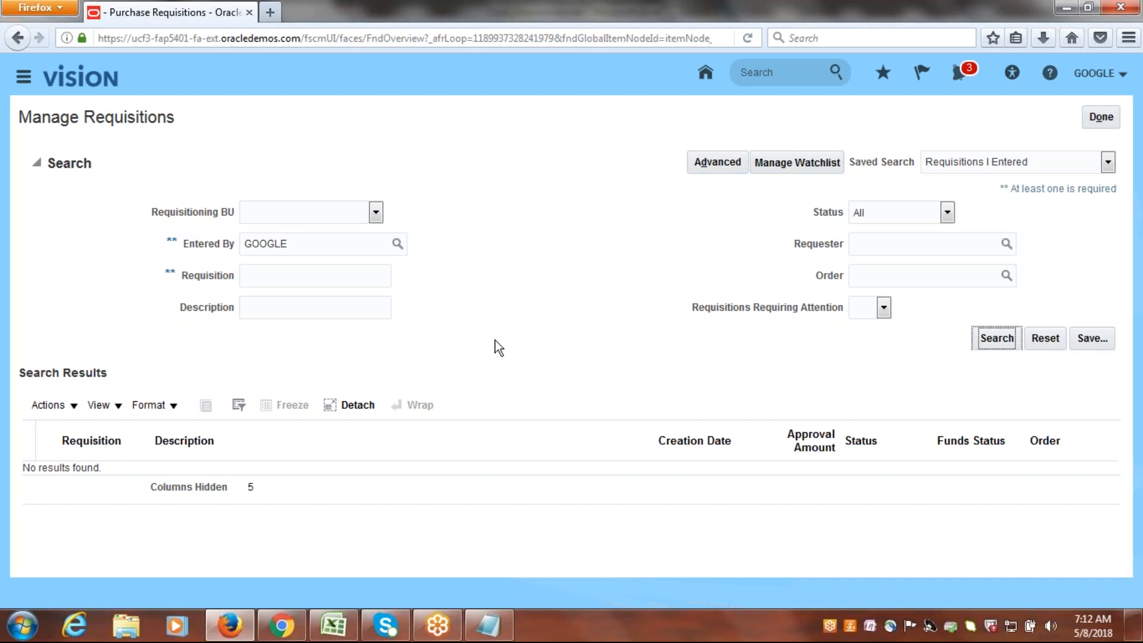
{"action": "left_click", "coordinate": [1106, 164]}
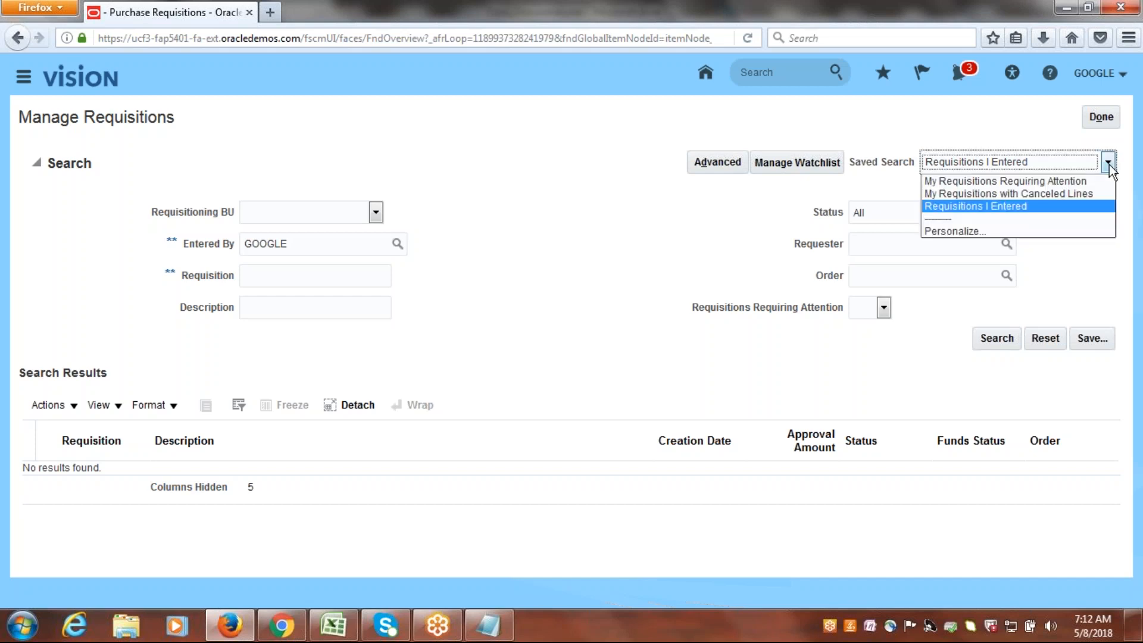
{"action": "left_click", "coordinate": [609, 278]}
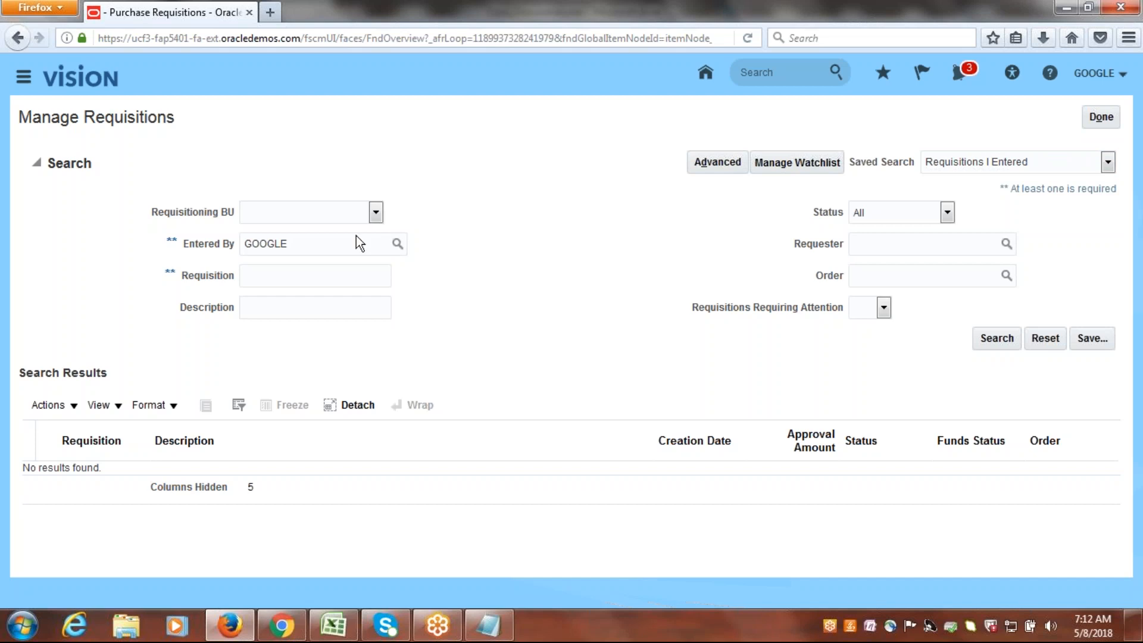
Search the requisitions for requisition number 1.
{"action": "left_click", "coordinate": [337, 279]}
{"action": "type", "text": "1"}
{"action": "left_click", "coordinate": [998, 345]}
Search again with Google US Business Unit as the Requisitioning BU and no requisition number.
{"action": "left_click", "coordinate": [374, 211]}
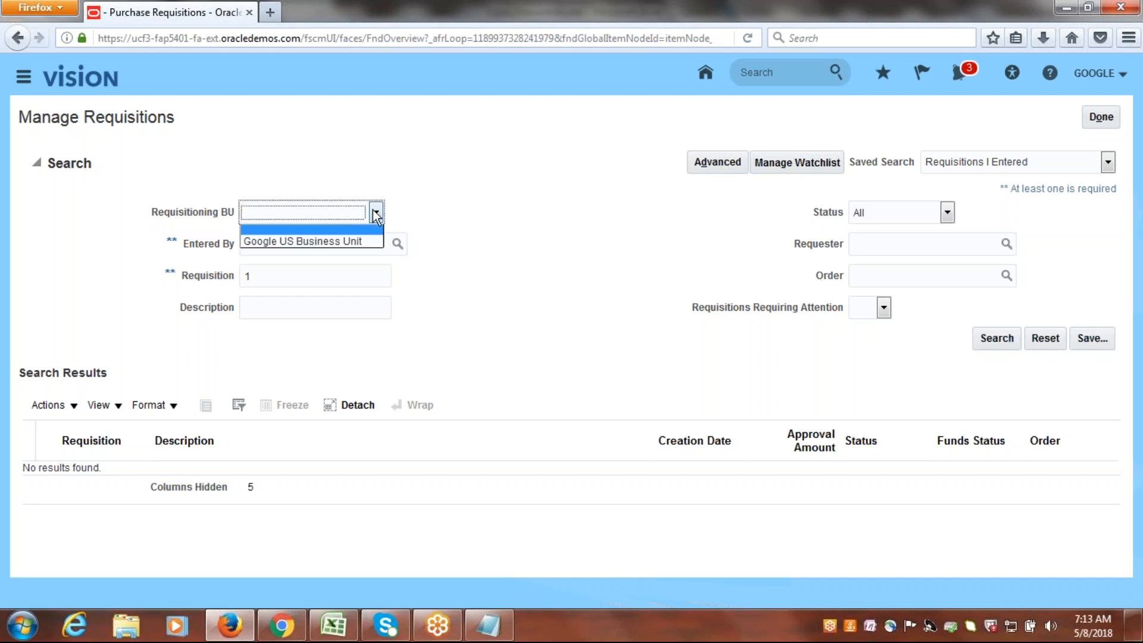
{"action": "left_click", "coordinate": [360, 244]}
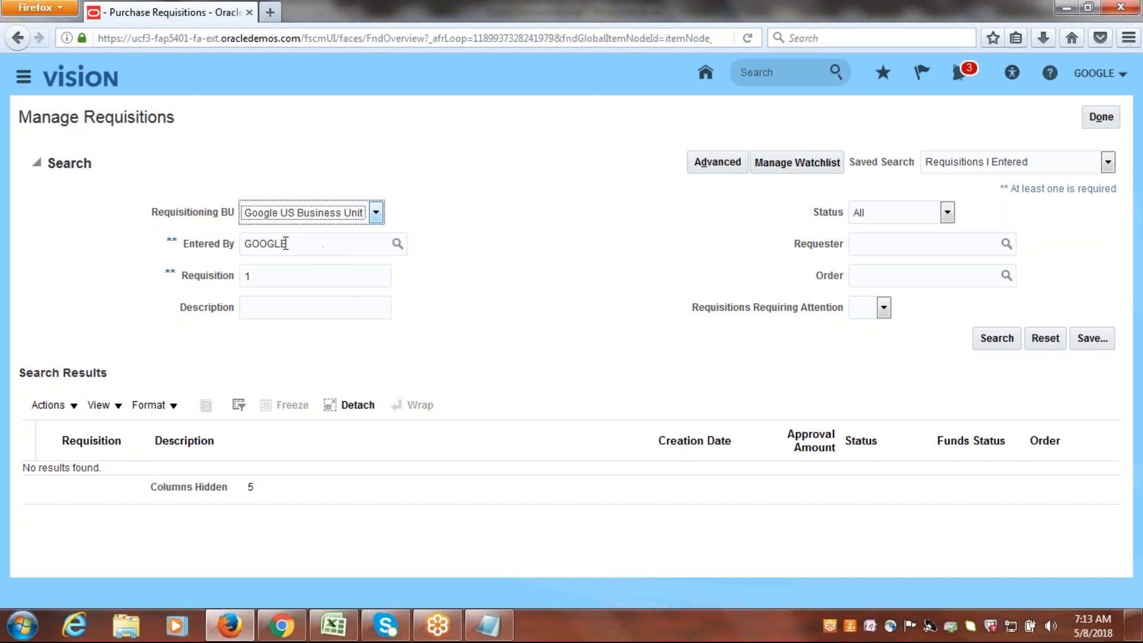
{"action": "double_click", "coordinate": [250, 276]}
{"action": "key", "text": "BackSpace"}
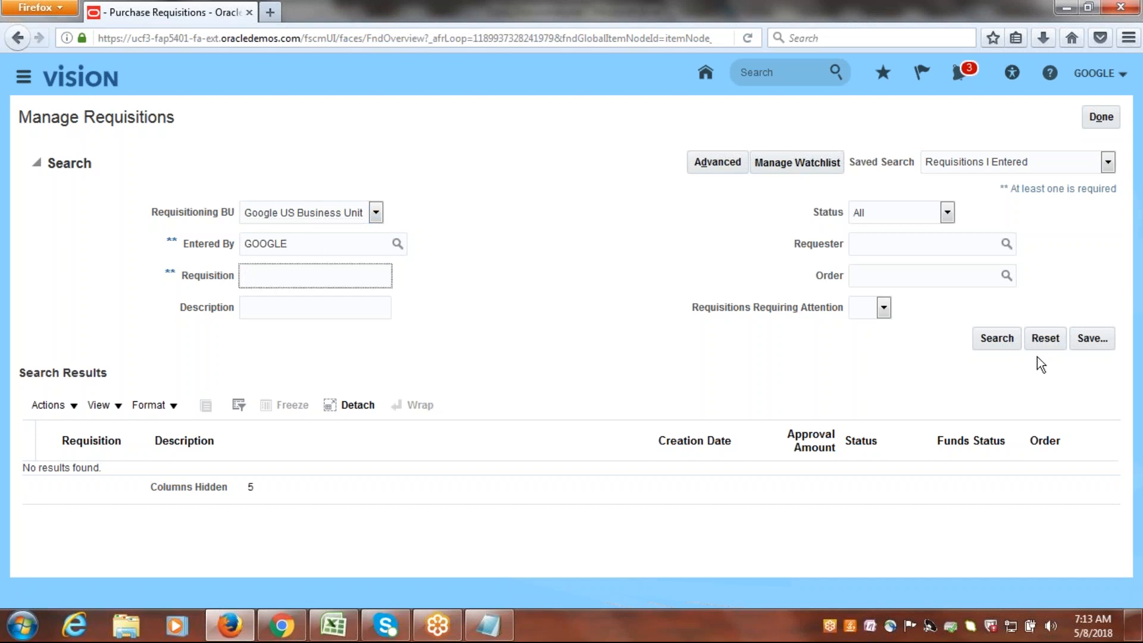
{"action": "left_click", "coordinate": [1001, 337]}
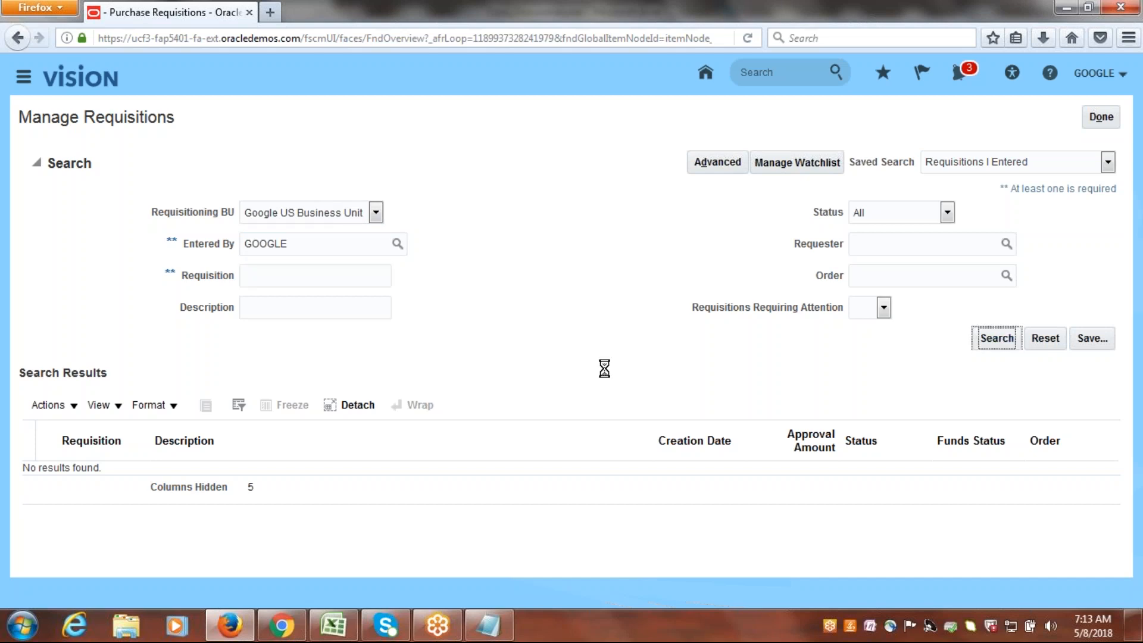
Try the search with the Entered By criterion cleared, and return to the Requisitions page.
{"action": "left_click", "coordinate": [320, 240]}
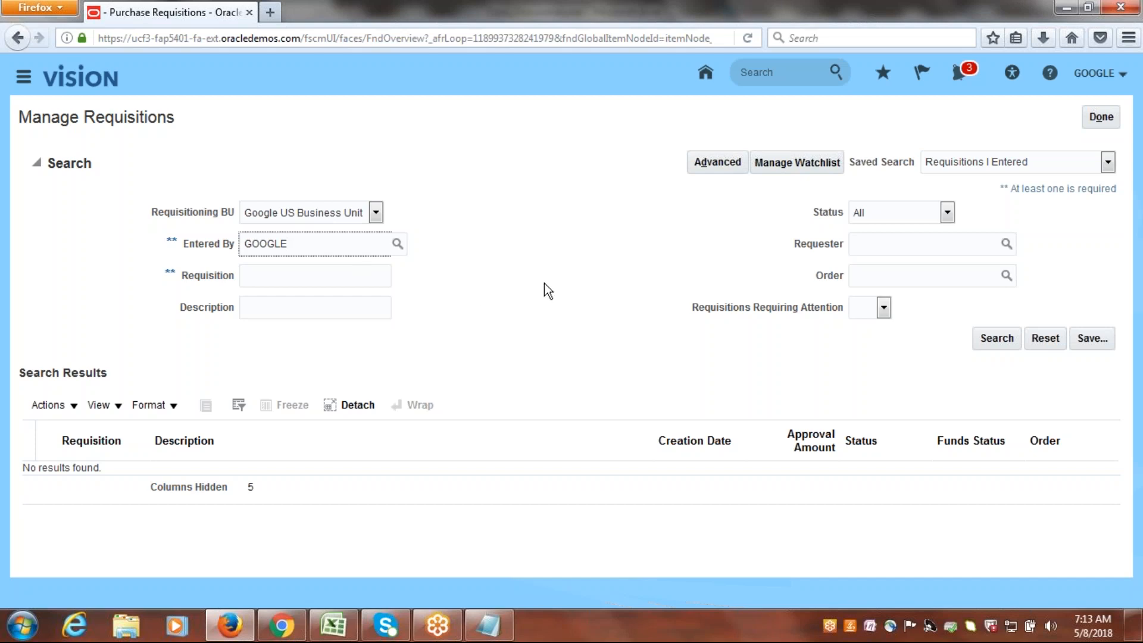
{"action": "double_click", "coordinate": [309, 251]}
{"action": "key", "text": "BackSpace"}
{"action": "left_click", "coordinate": [984, 342]}
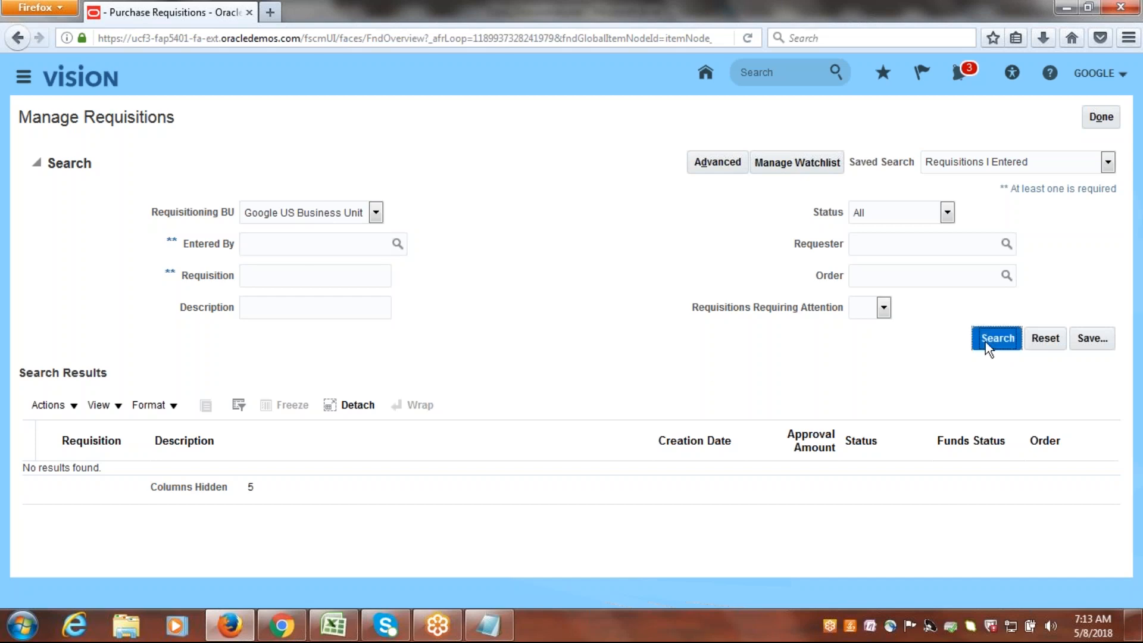
{"action": "left_click", "coordinate": [559, 295]}
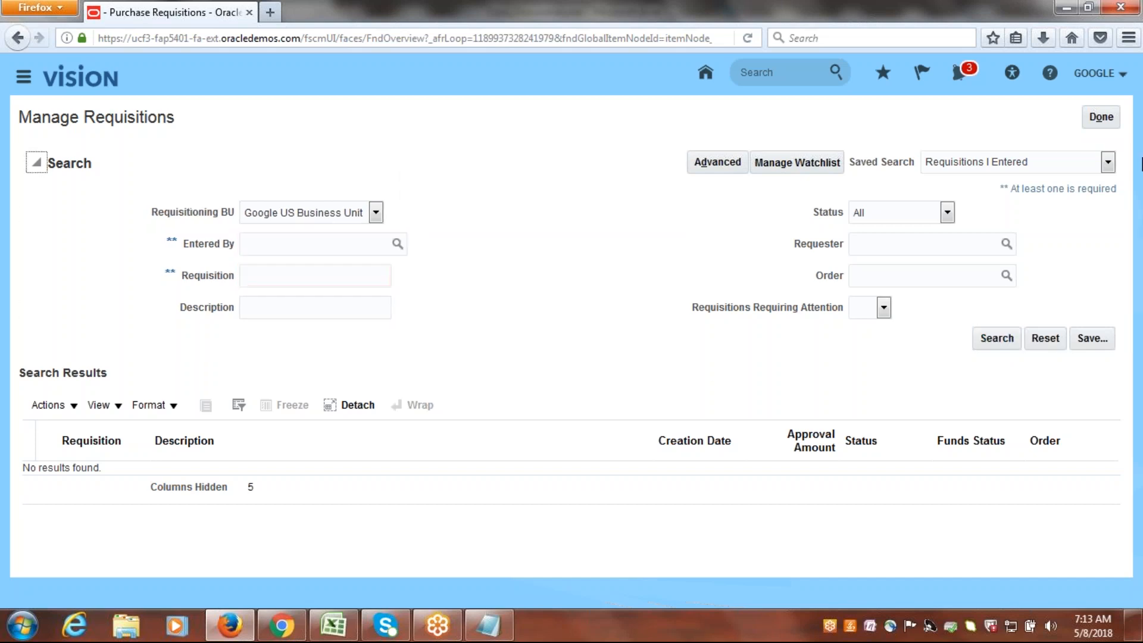
{"action": "left_click", "coordinate": [1100, 116]}
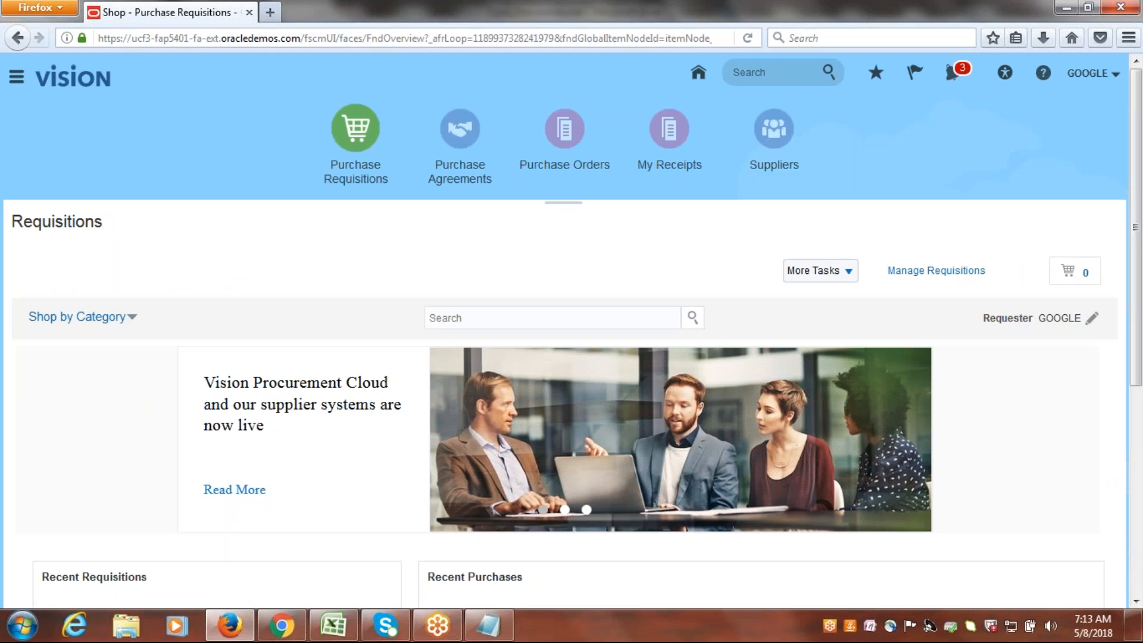
Reopen Manage Requisitions, rerun the default search for requisitions entered by GOOGLE, and return to the Requisitions page.
{"action": "left_click", "coordinate": [566, 134]}
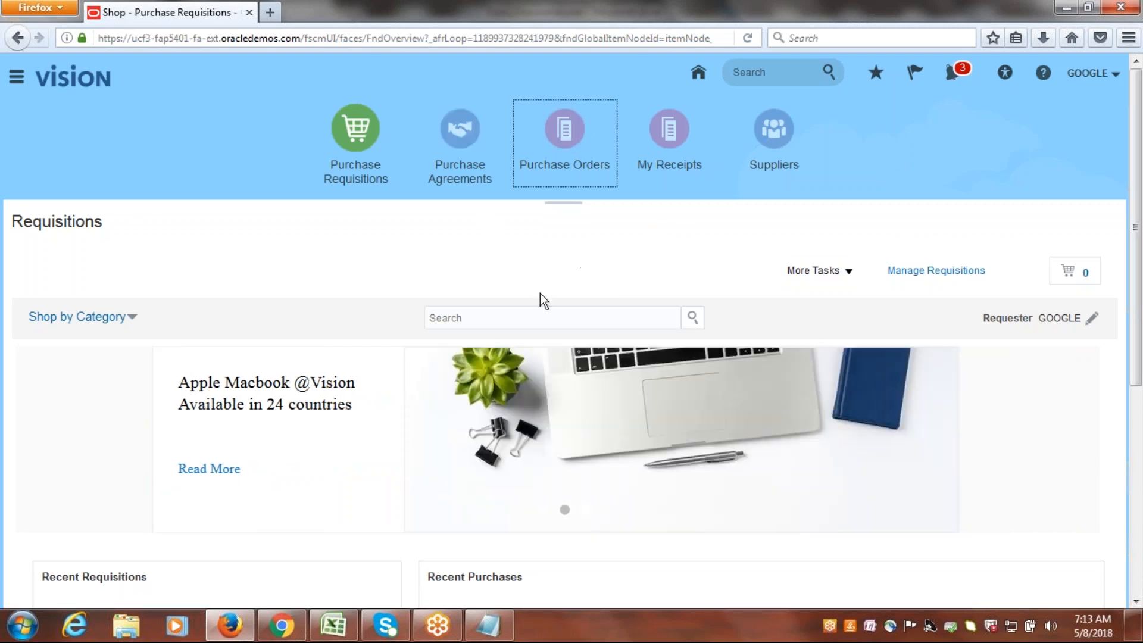
{"action": "left_click", "coordinate": [965, 275]}
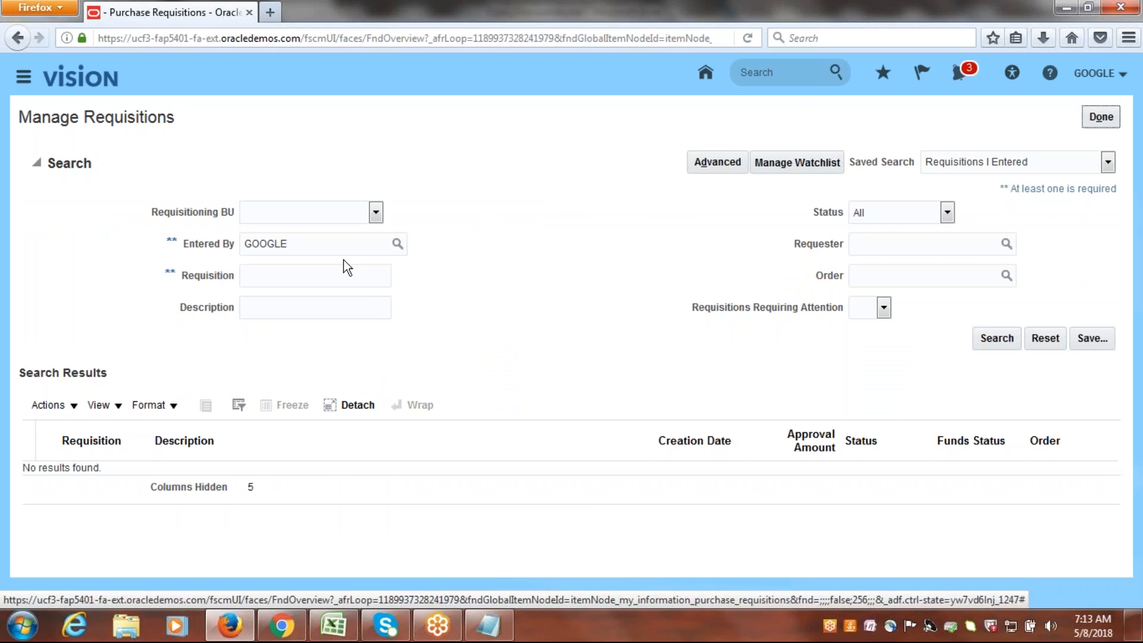
{"action": "left_click", "coordinate": [992, 339]}
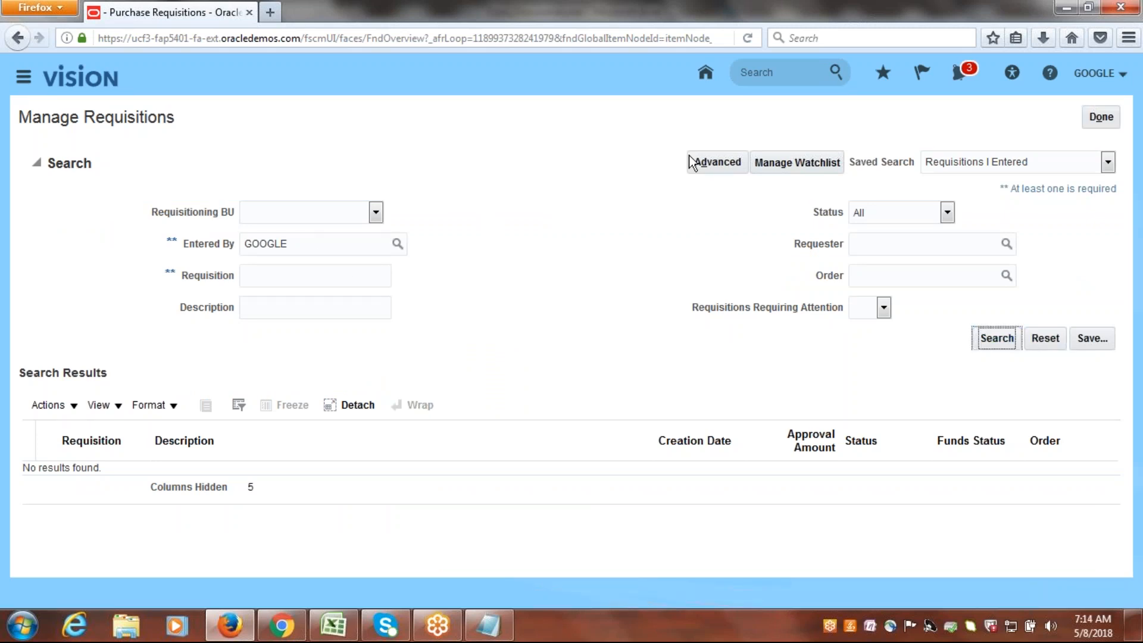
{"action": "left_click", "coordinate": [1101, 117]}
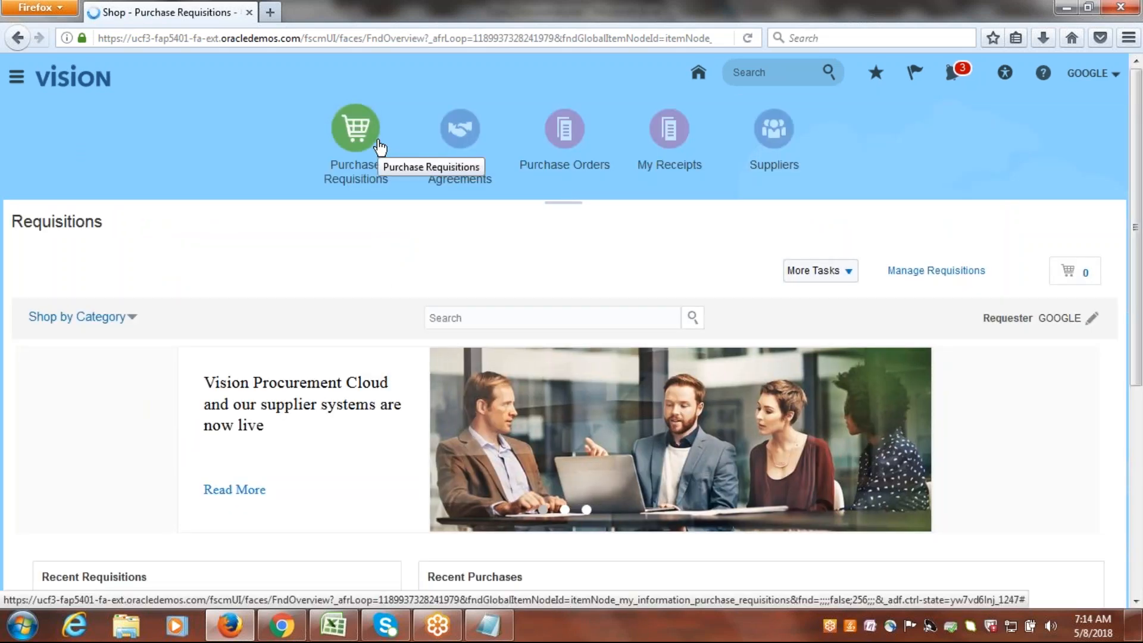
Start a new Goods requisition line and choose item GOOGLE1001.
{"action": "left_click", "coordinate": [850, 275]}
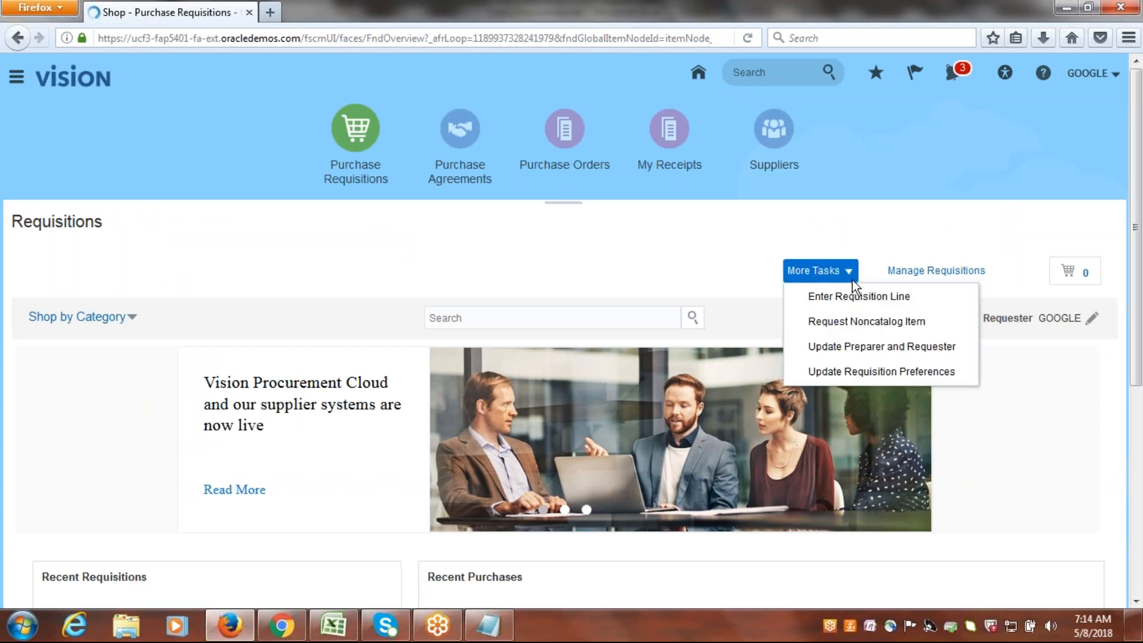
{"action": "left_click", "coordinate": [844, 293]}
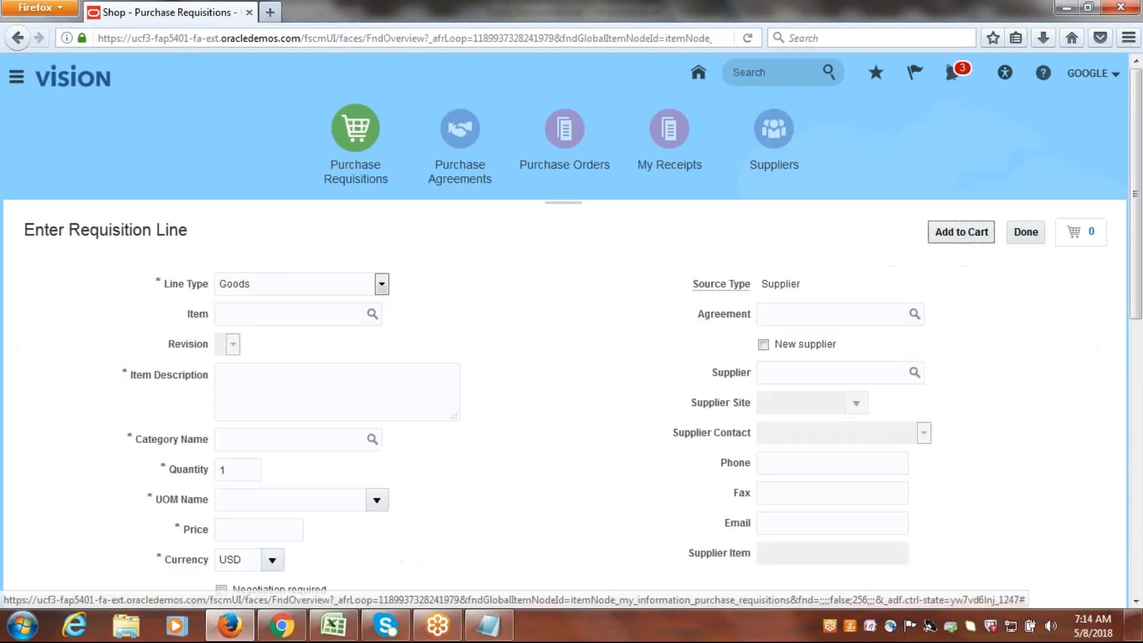
{"action": "left_click", "coordinate": [322, 318]}
{"action": "type", "text": "GOOGLE"}
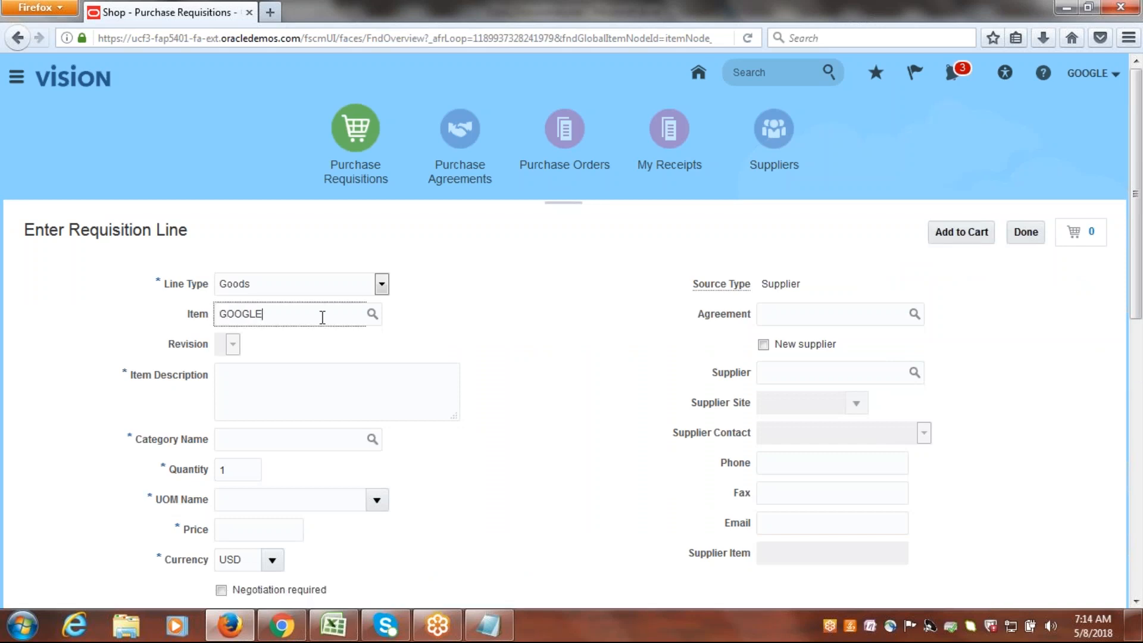
{"action": "key", "text": "Tab"}
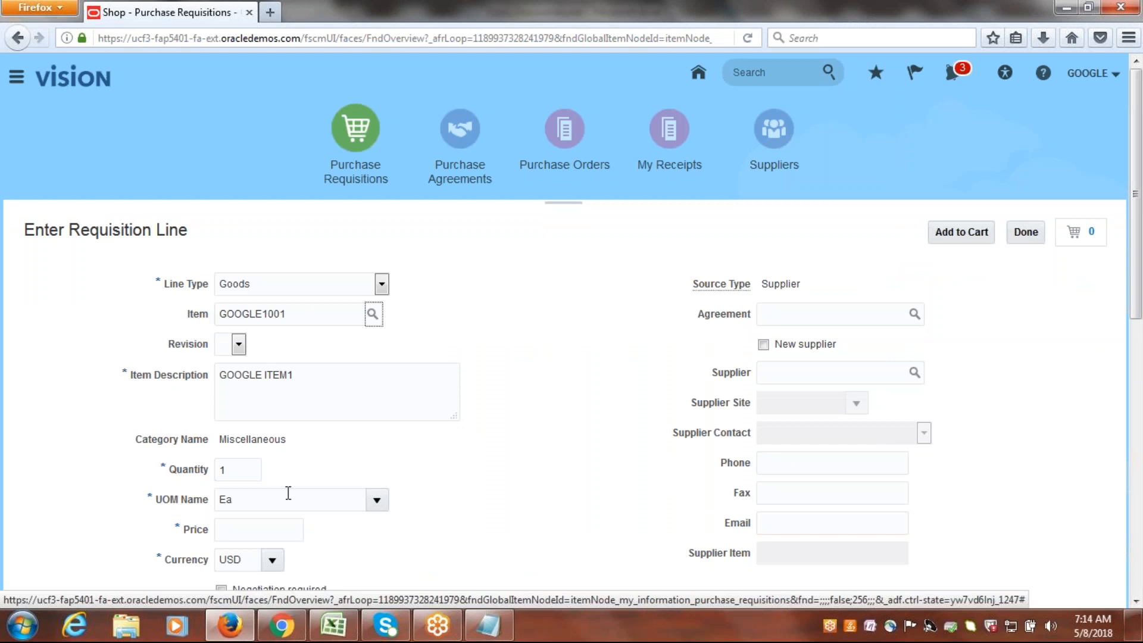
Set the price of the new requisition line to 6,000.
{"action": "scroll", "coordinate": [375, 350], "scroll_direction": "down", "scroll_amount": 3}
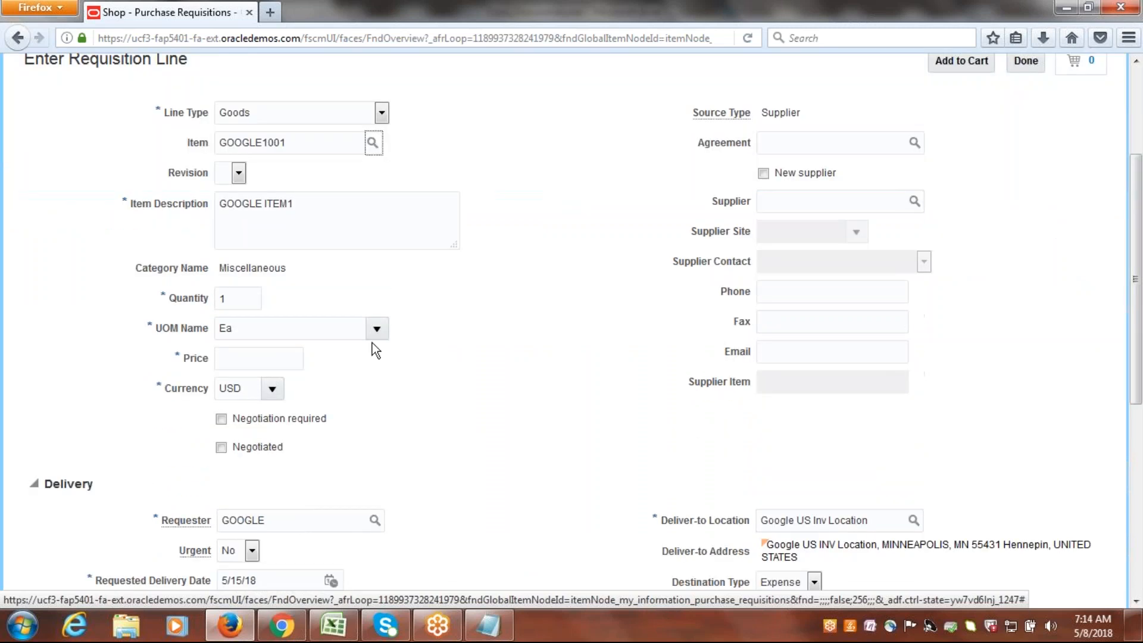
{"action": "left_click", "coordinate": [287, 358]}
{"action": "type", "text": "6,"}
{"action": "type", "text": "000"}
{"action": "key", "text": "Tab"}
Mark the requisition line as Negotiated and set its Suggested Buyer to GOOGLE.
{"action": "left_click_drag", "start_coordinate": [1134, 395], "coordinate": [1134, 503]}
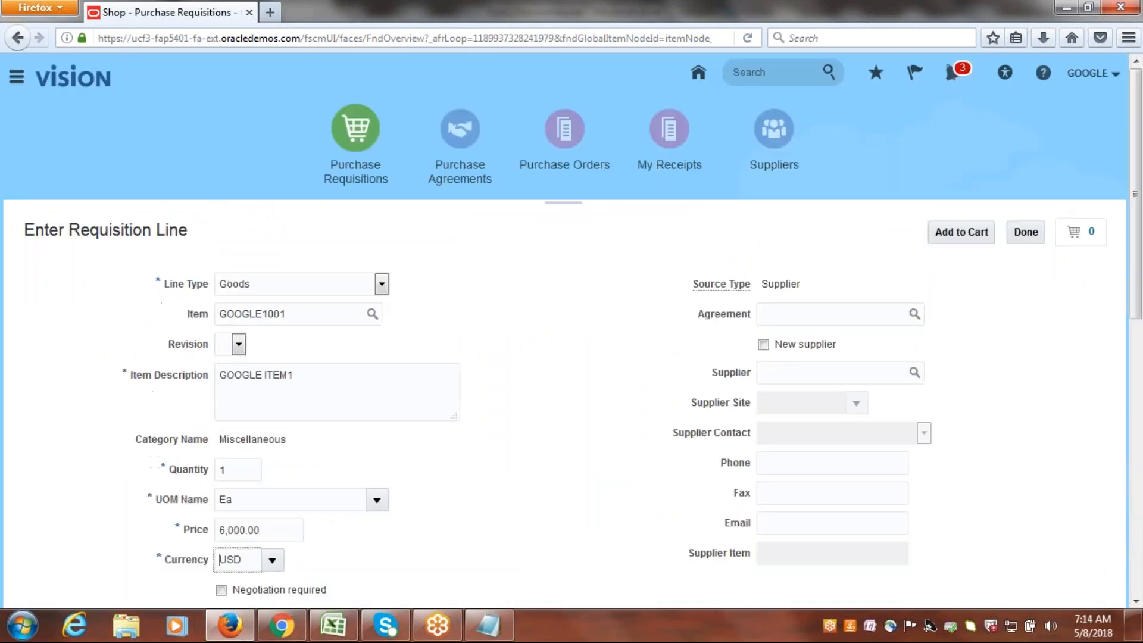
{"action": "left_click_drag", "start_coordinate": [1138, 257], "coordinate": [1137, 398]}
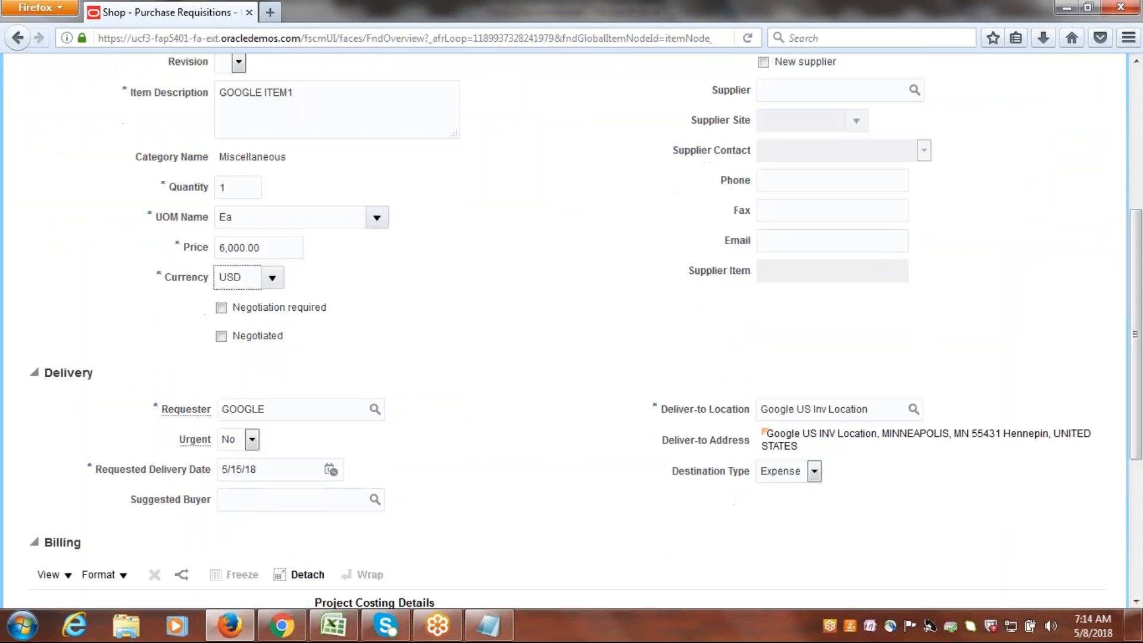
{"action": "left_click", "coordinate": [221, 336]}
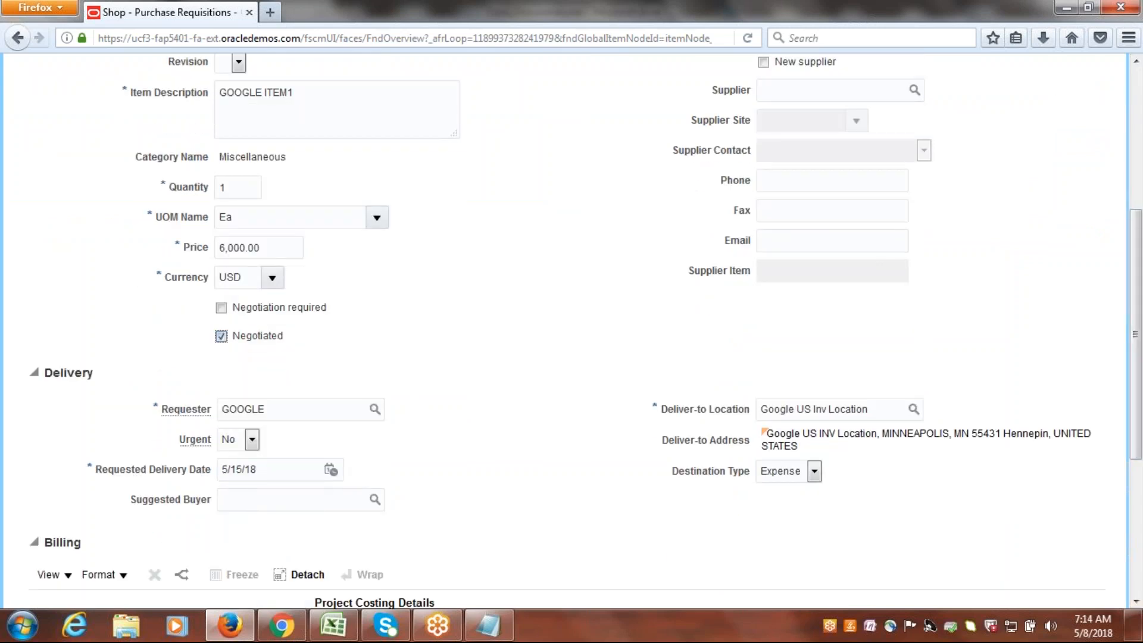
{"action": "left_click", "coordinate": [252, 444]}
{"action": "left_click", "coordinate": [515, 467]}
{"action": "left_click", "coordinate": [243, 502]}
{"action": "type", "text": "GOOGLE"}
{"action": "key", "text": "Tab"}
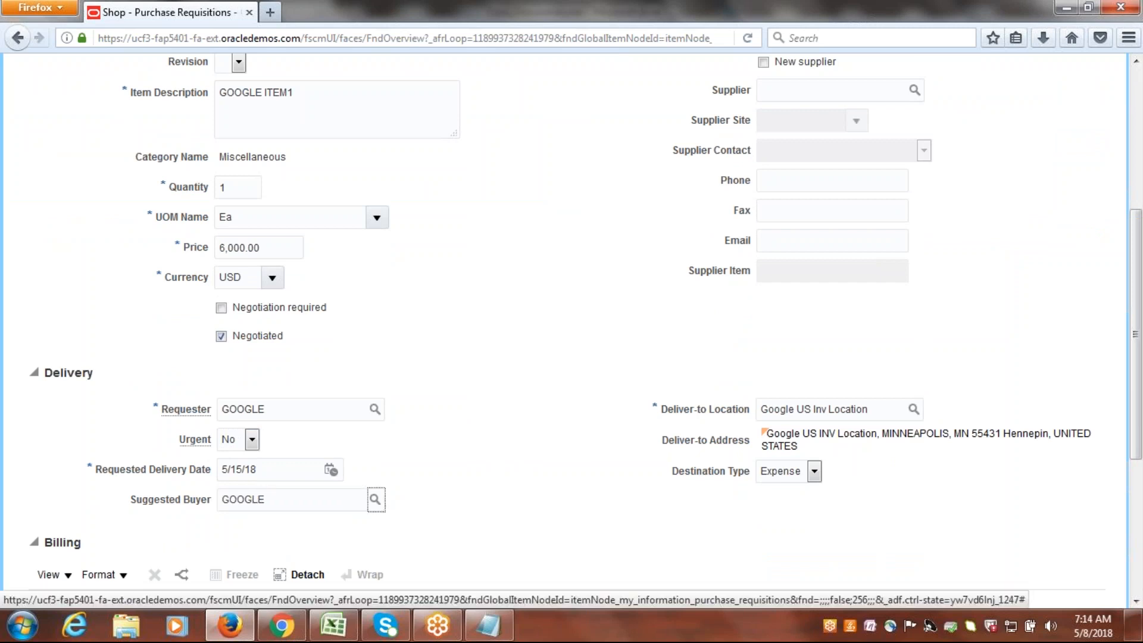
Set the requisition line's Destination Type to Inventory.
{"action": "left_click_drag", "start_coordinate": [1141, 366], "coordinate": [1142, 502]}
{"action": "left_click", "coordinate": [814, 269]}
{"action": "left_click", "coordinate": [777, 300]}
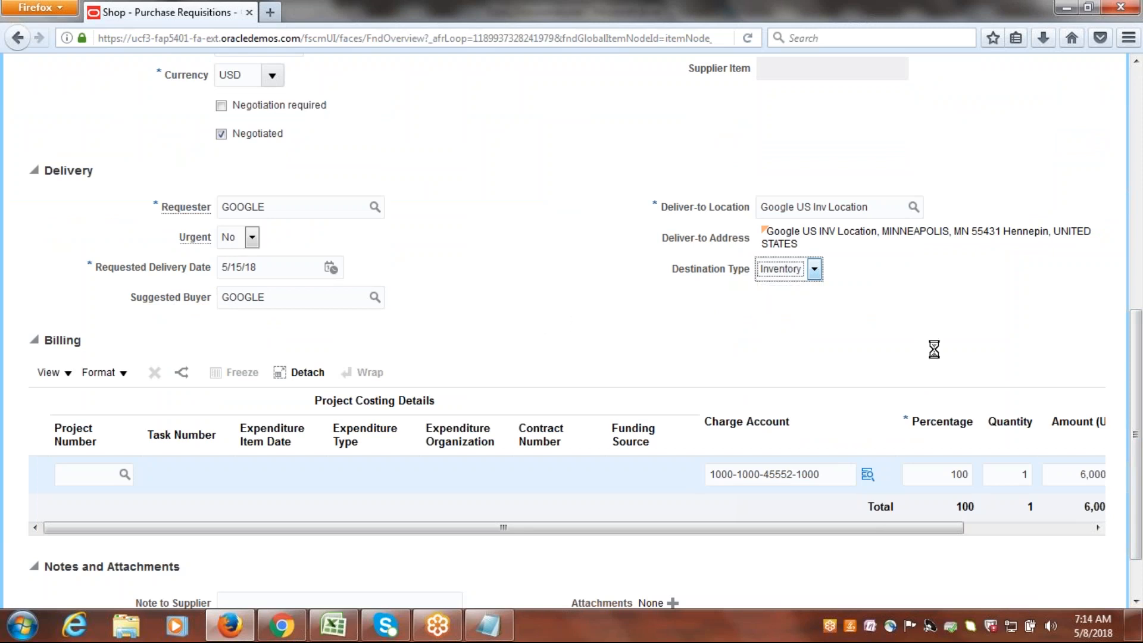
Add the requisition line to the cart, submit the requisition from the cart, and dismiss the confirmation.
{"action": "left_click_drag", "start_coordinate": [1139, 223], "coordinate": [1142, 128]}
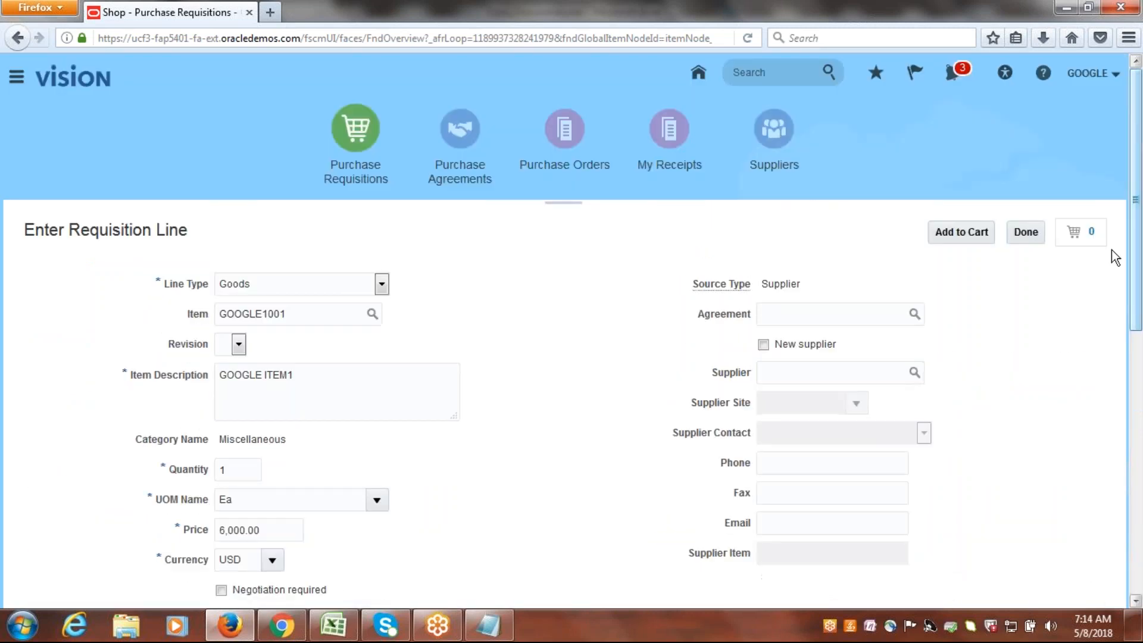
{"action": "left_click", "coordinate": [960, 232]}
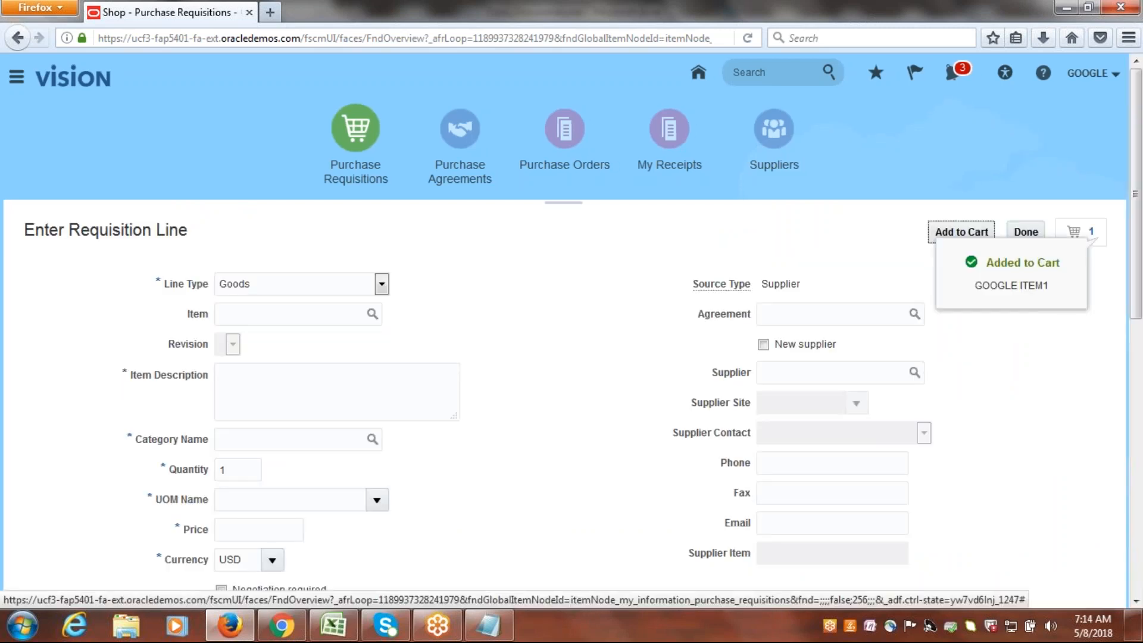
{"action": "left_click", "coordinate": [1075, 232]}
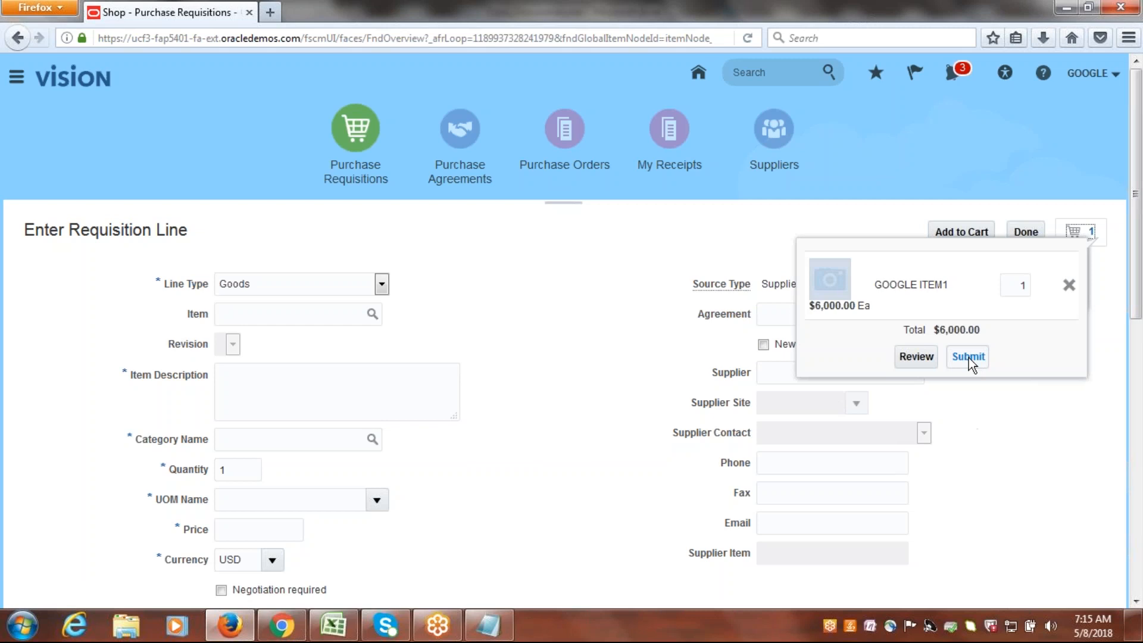
{"action": "left_click", "coordinate": [966, 357]}
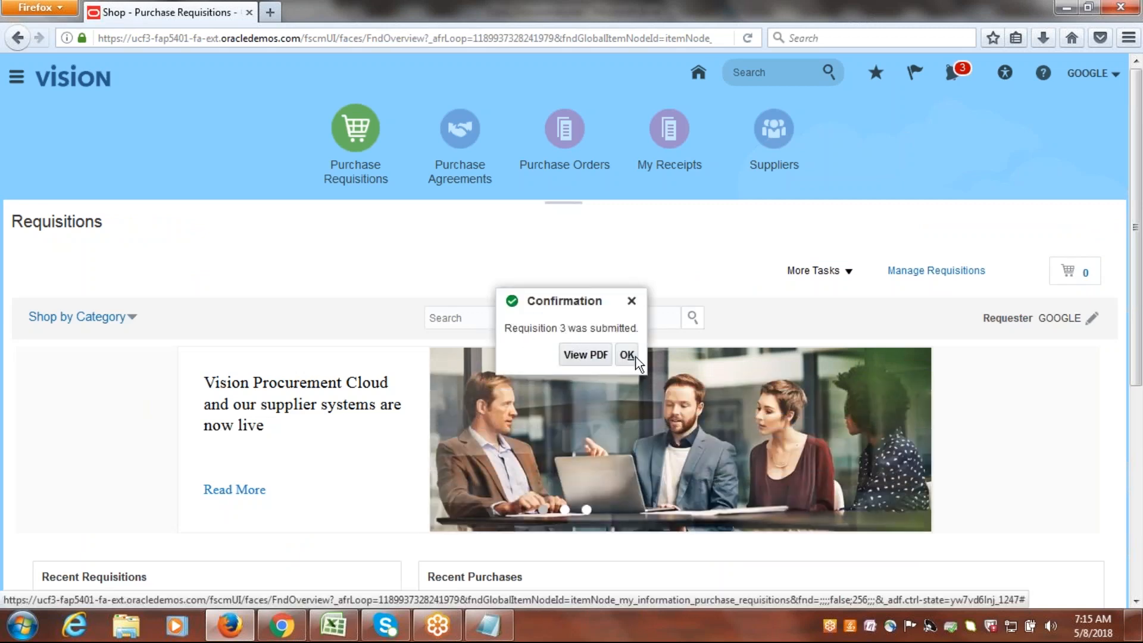
{"action": "left_click", "coordinate": [628, 355]}
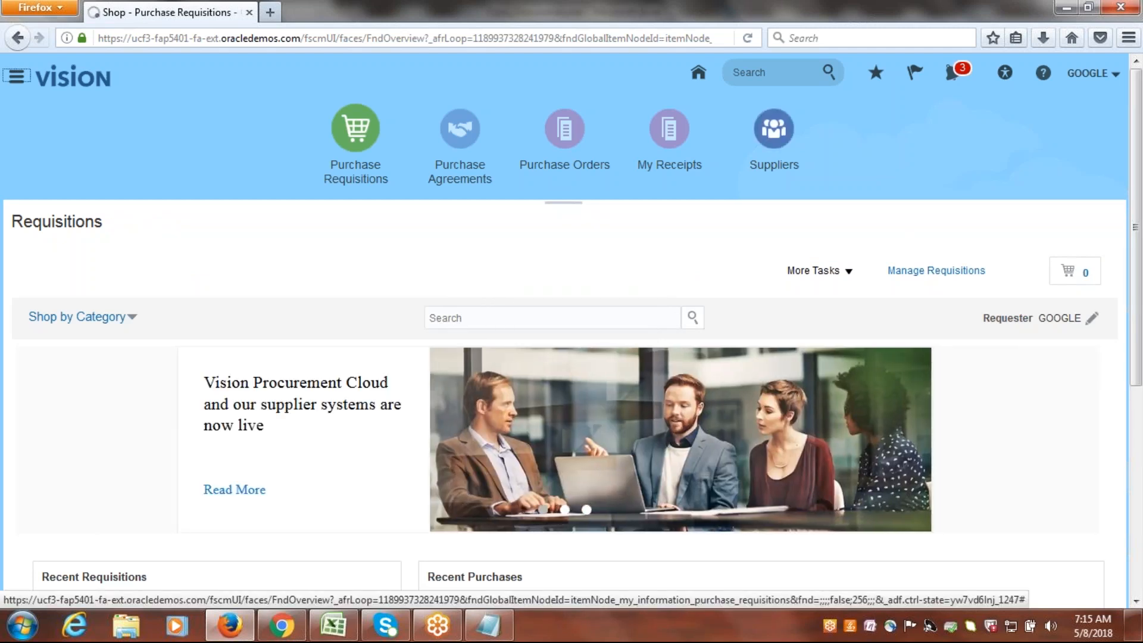
Open the Manage Requisitions page to track the submitted requisition.
{"action": "left_click", "coordinate": [929, 271]}
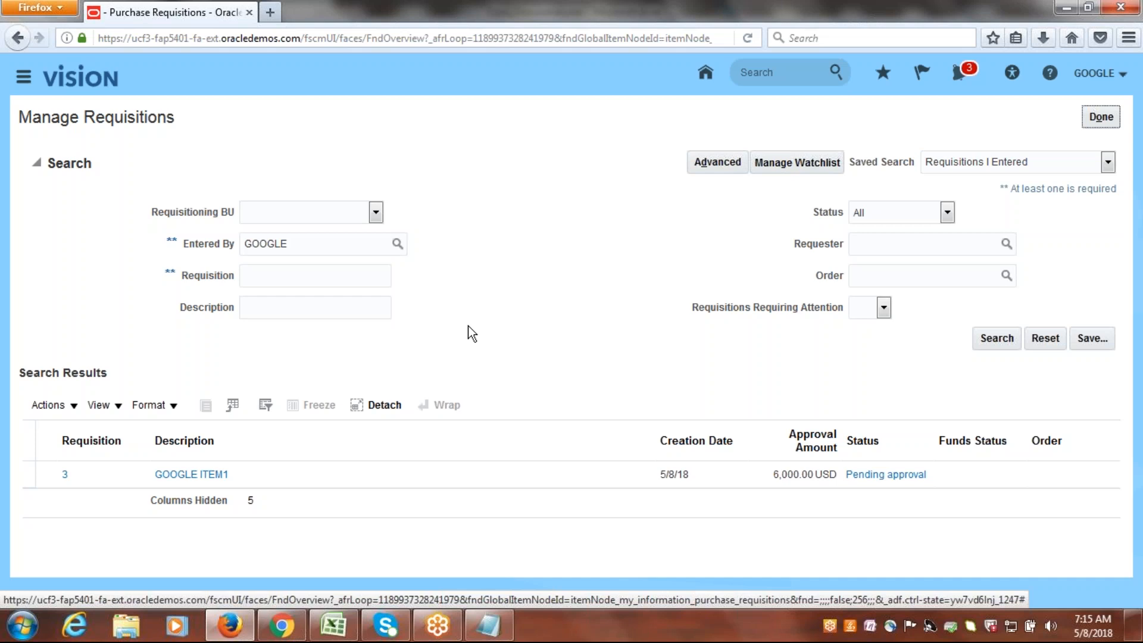
Switch to the Class_Discussions.xlsx workbook in Excel and review the P2P setup tasks for account rules, transaction account definitions and subledger accounting options.
{"action": "left_click", "coordinate": [340, 628]}
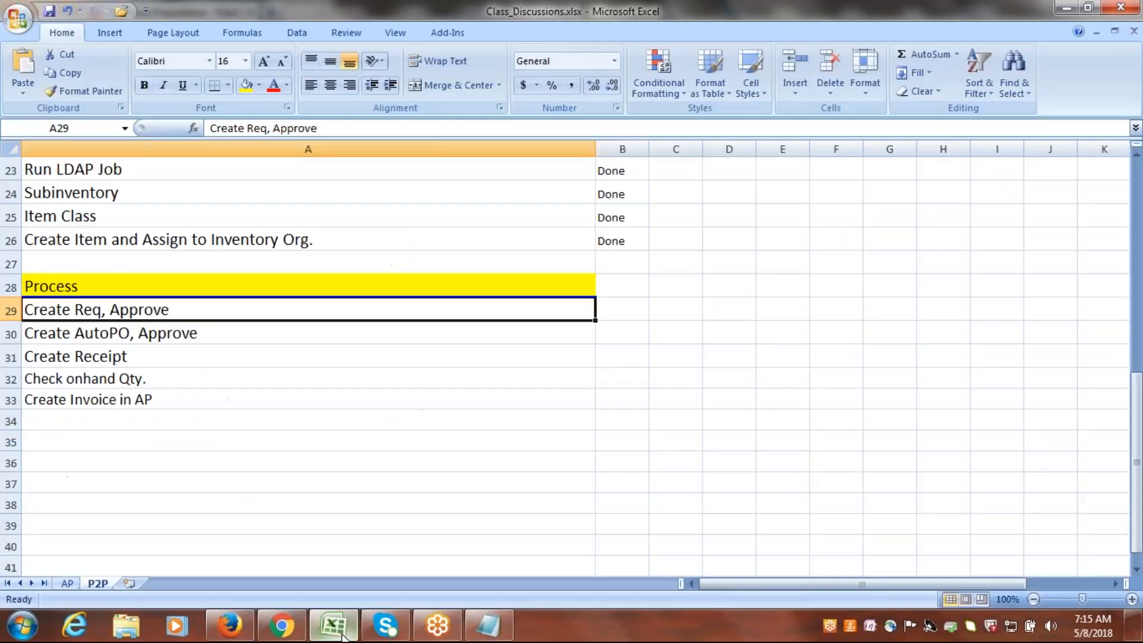
{"action": "left_click_drag", "start_coordinate": [1137, 470], "coordinate": [1137, 367]}
{"action": "left_click_drag", "start_coordinate": [152, 331], "coordinate": [148, 312]}
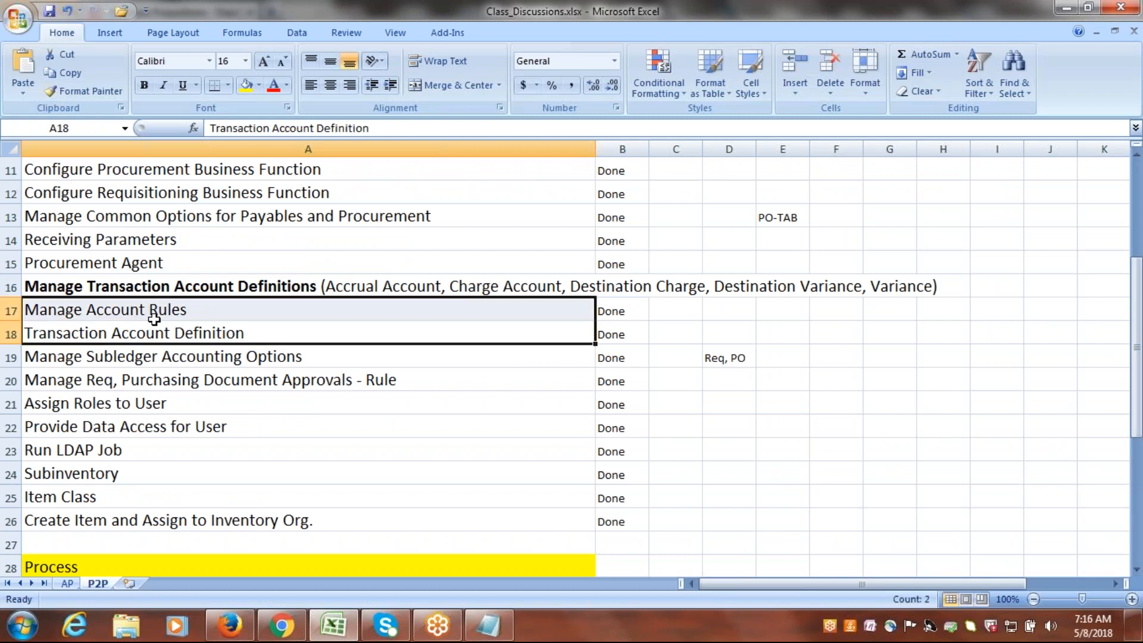
{"action": "left_click", "coordinate": [149, 311]}
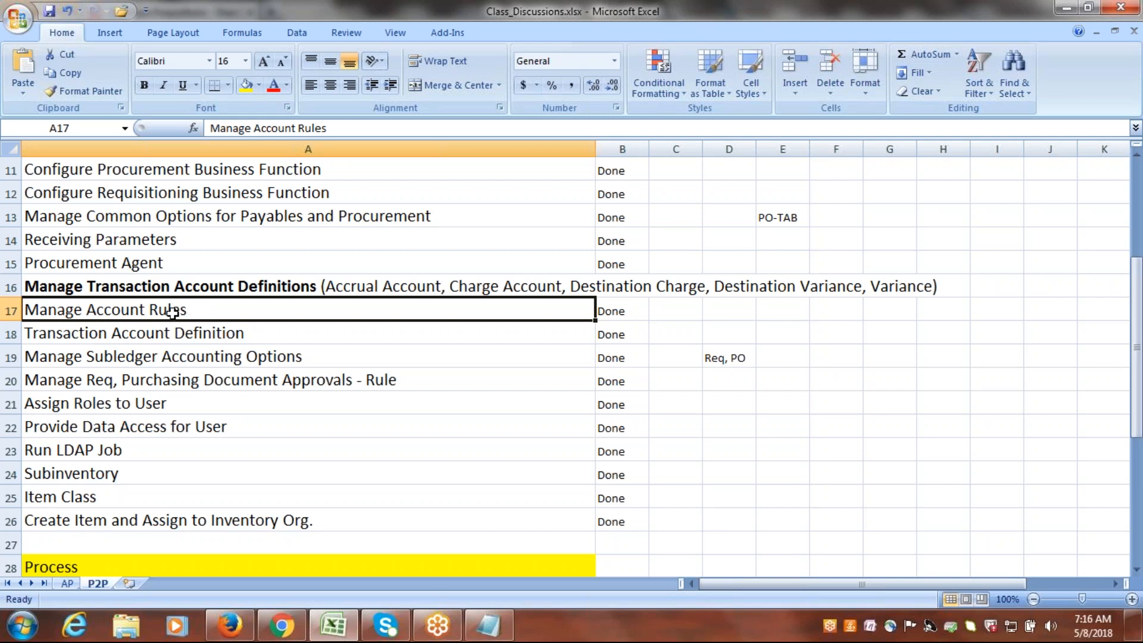
{"action": "key", "text": "F2"}
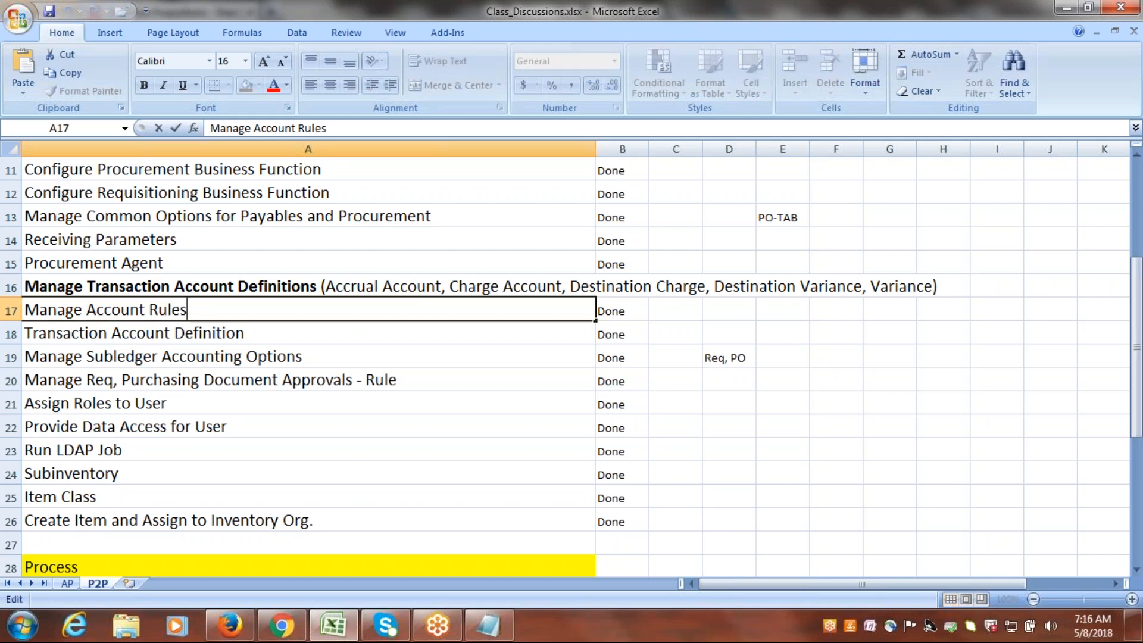
{"action": "key", "text": "Escape"}
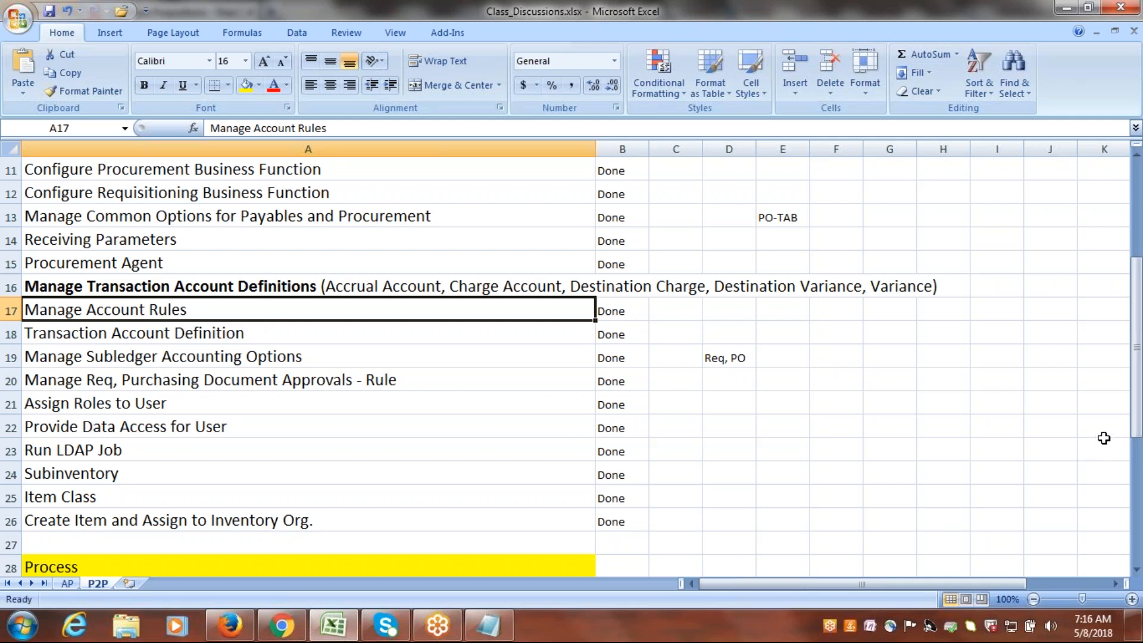
{"action": "left_click_drag", "start_coordinate": [1139, 333], "coordinate": [1141, 349]}
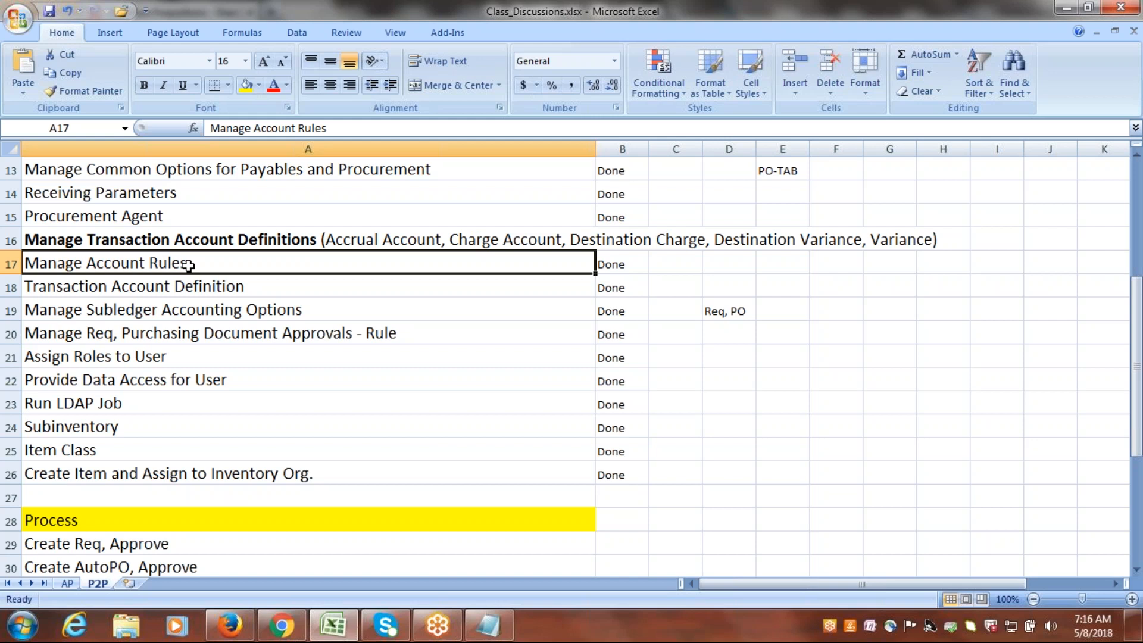
{"action": "key", "text": "ctrl+s"}
{"action": "key", "text": "ctrl+Down"}
{"action": "left_click", "coordinate": [158, 262]}
{"action": "left_click", "coordinate": [188, 289]}
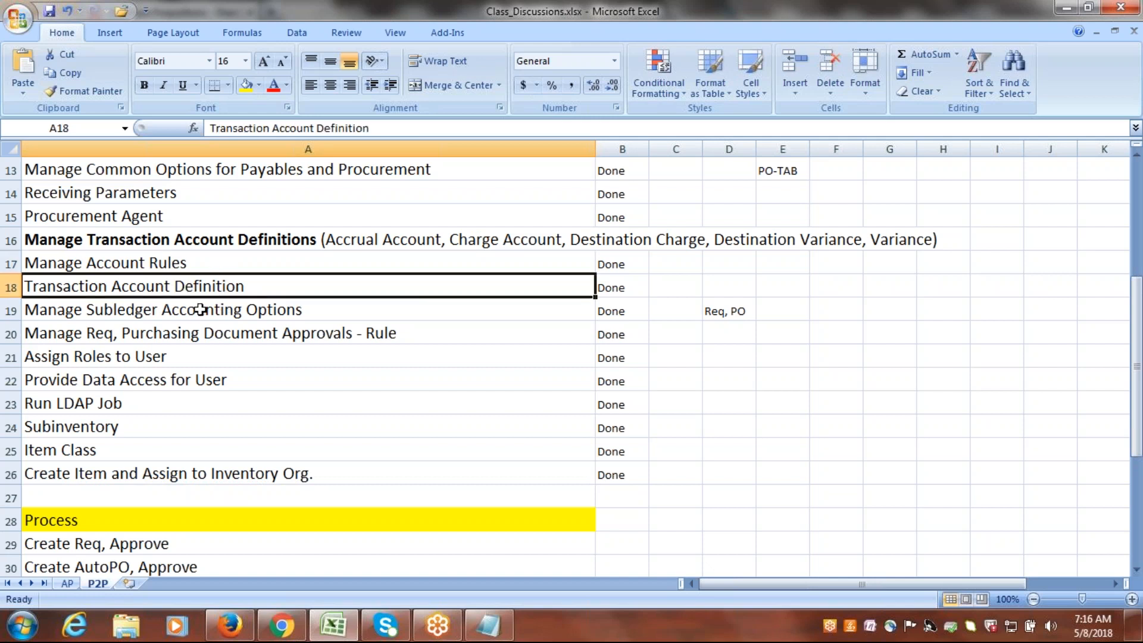
{"action": "left_click", "coordinate": [200, 309]}
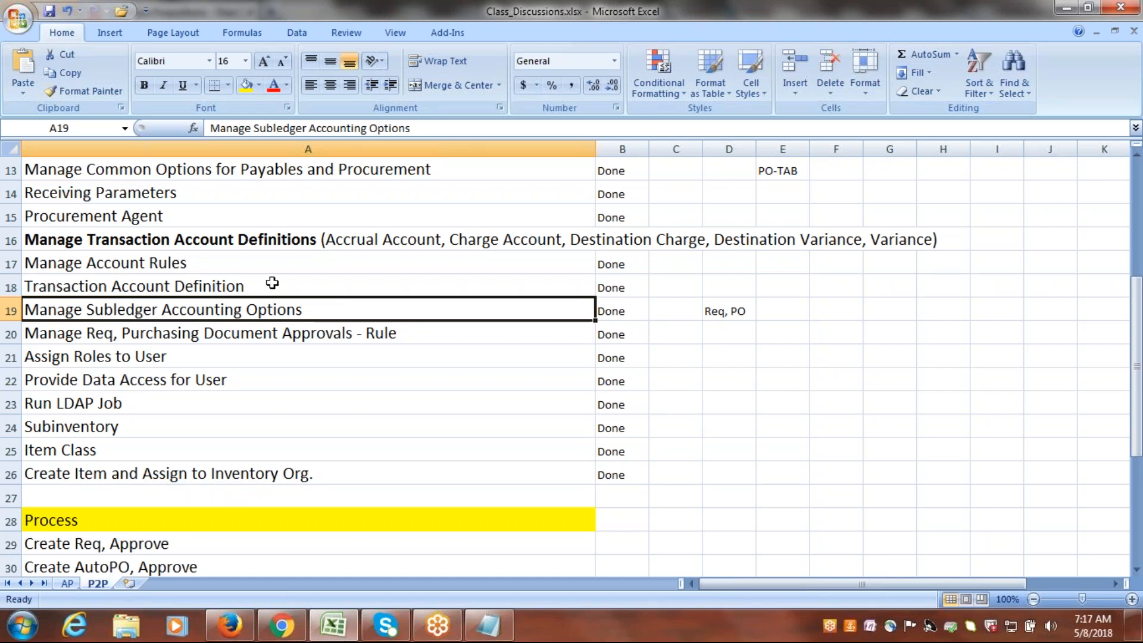
Switch back to Firefox, view the approval action history of the GOOGLE ITEM1 requisition, and leave Manage Requisitions.
{"action": "left_click", "coordinate": [230, 625]}
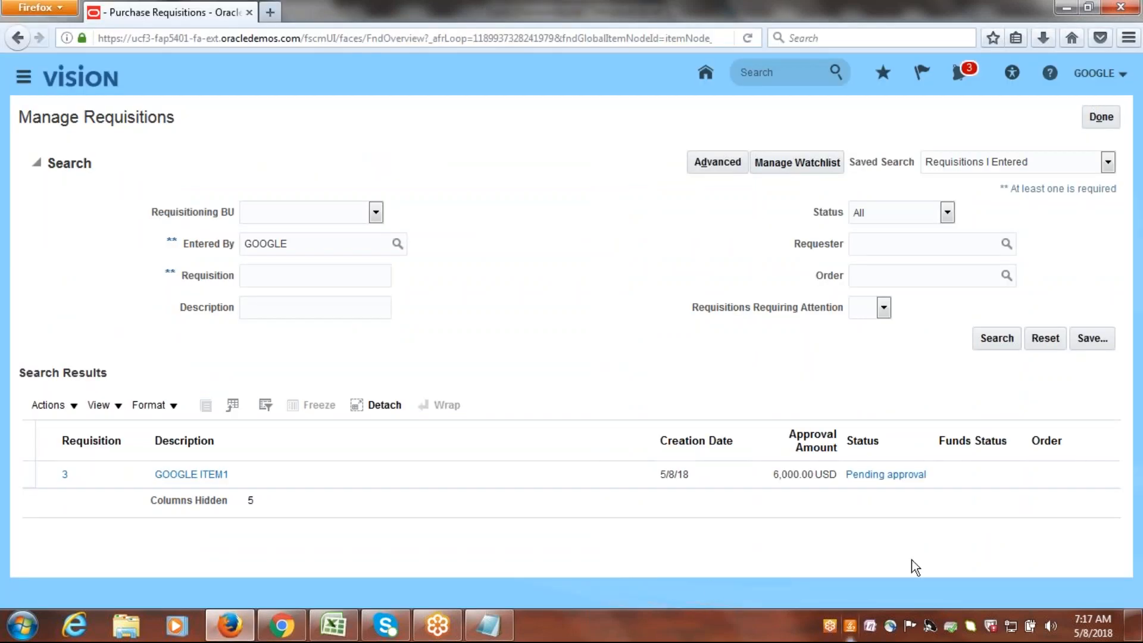
{"action": "left_click", "coordinate": [879, 475]}
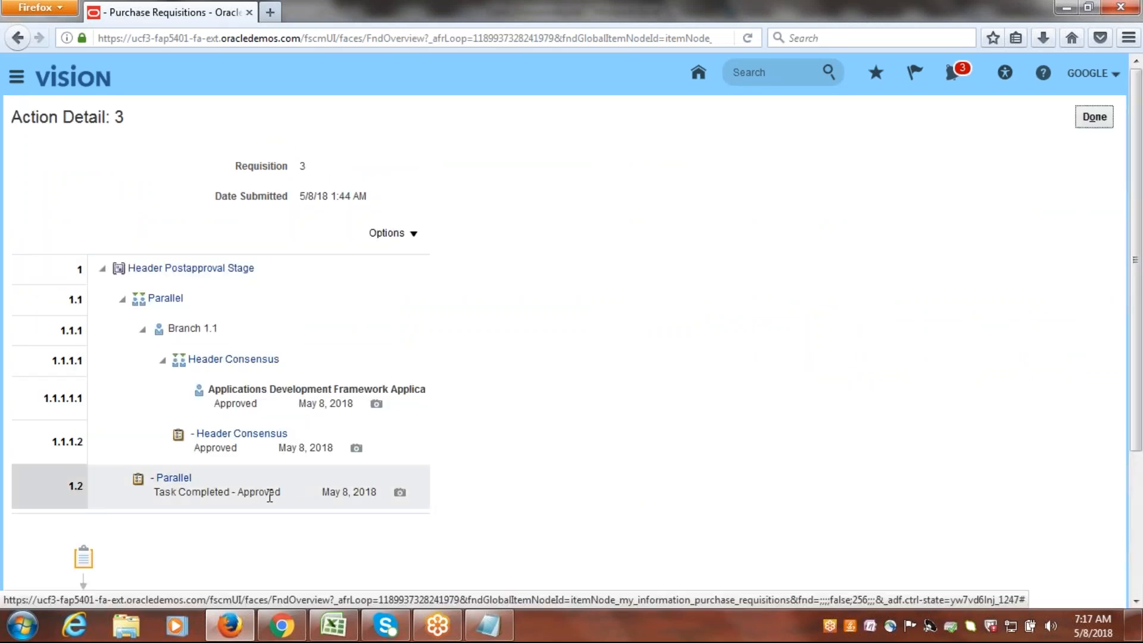
{"action": "left_click", "coordinate": [1094, 116]}
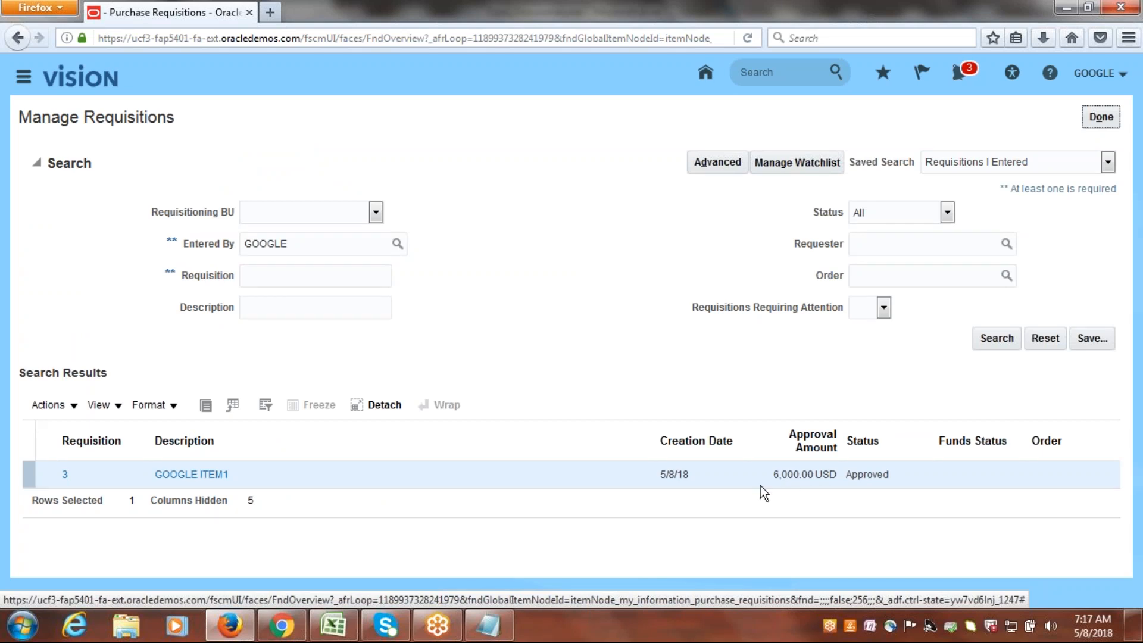
{"action": "left_click", "coordinate": [1100, 117]}
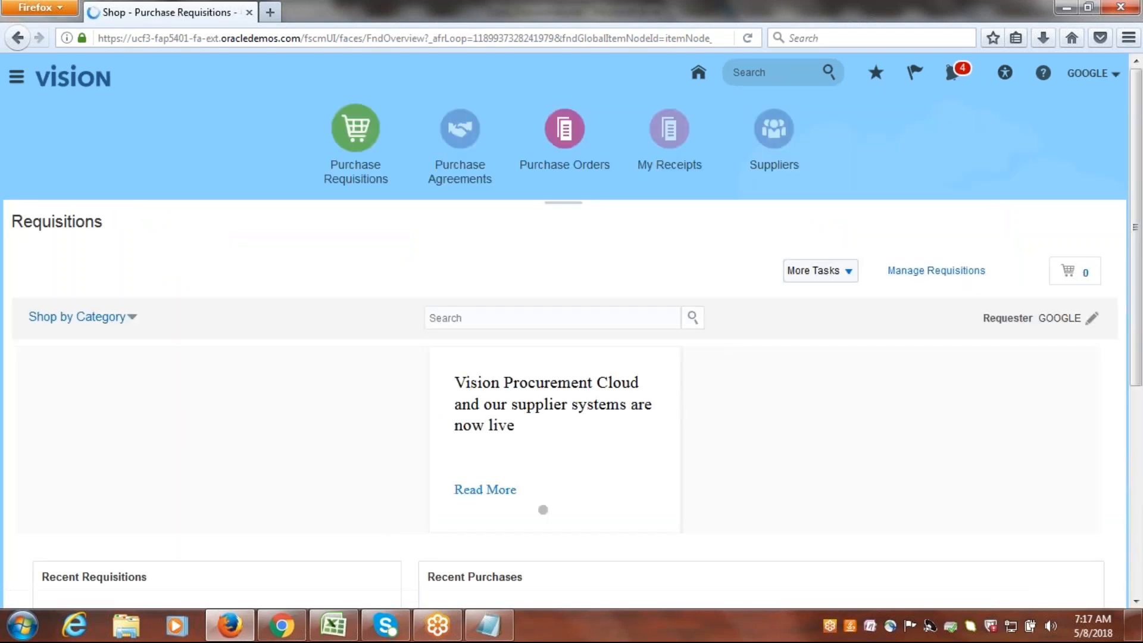
From the Purchase Orders work area, open the requisition lines requiring action and start adding the GOOGLE ITEM1 line to the Document Builder.
{"action": "left_click", "coordinate": [563, 132]}
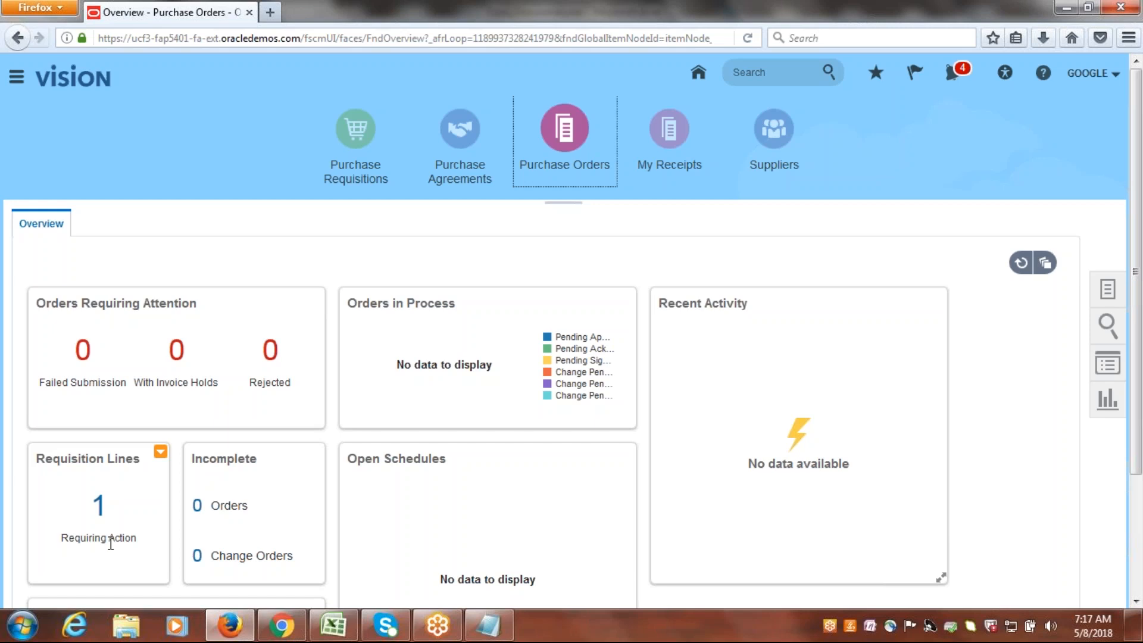
{"action": "left_click", "coordinate": [99, 504]}
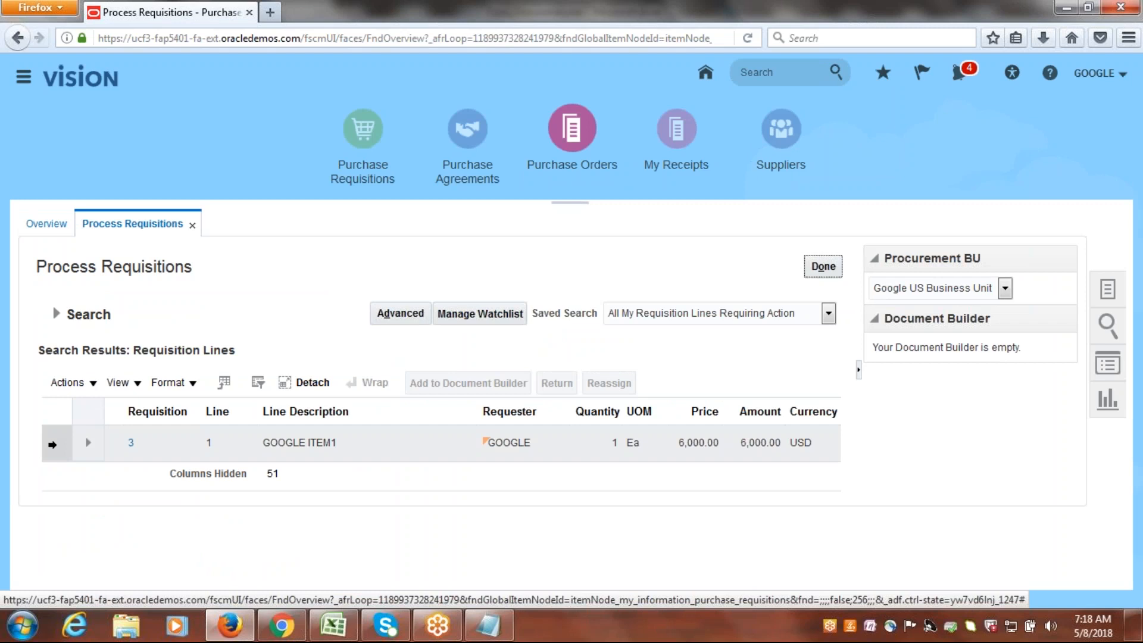
{"action": "left_click", "coordinate": [52, 444]}
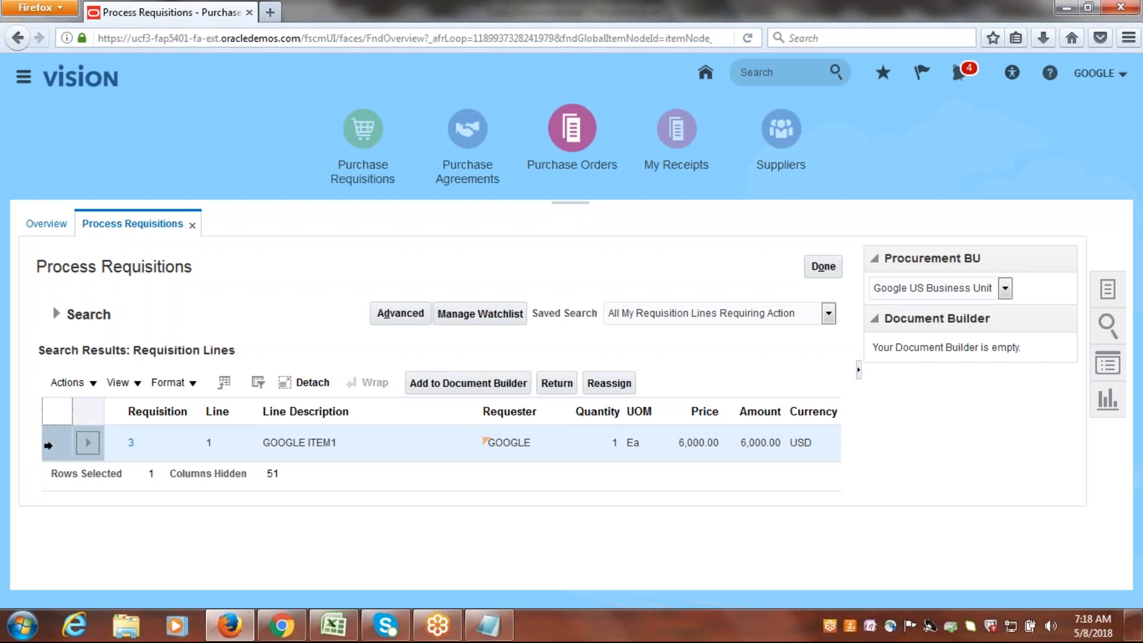
{"action": "left_click", "coordinate": [454, 390]}
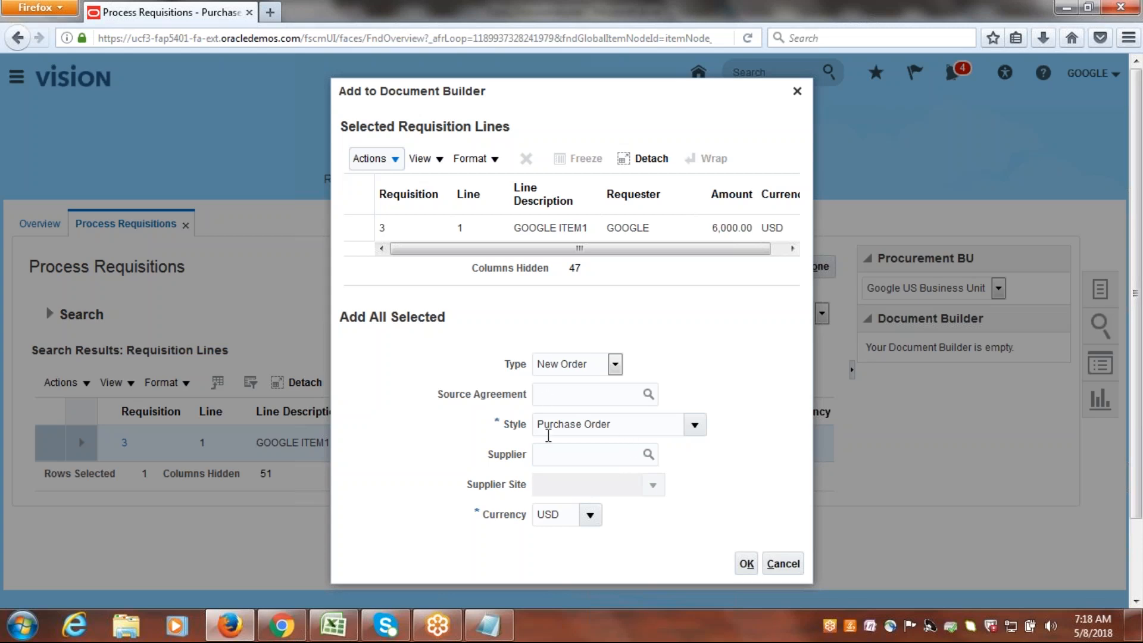
Search for the supplier Google and select Google Inc as the supplier of the new order.
{"action": "left_click", "coordinate": [648, 455]}
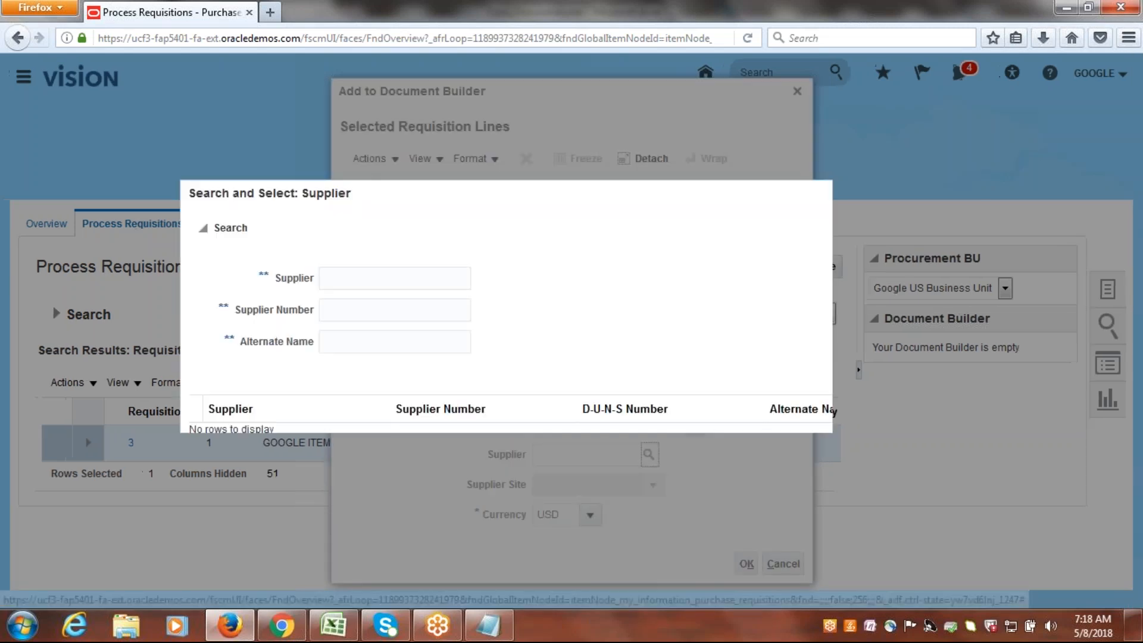
{"action": "type", "text": "GOO"}
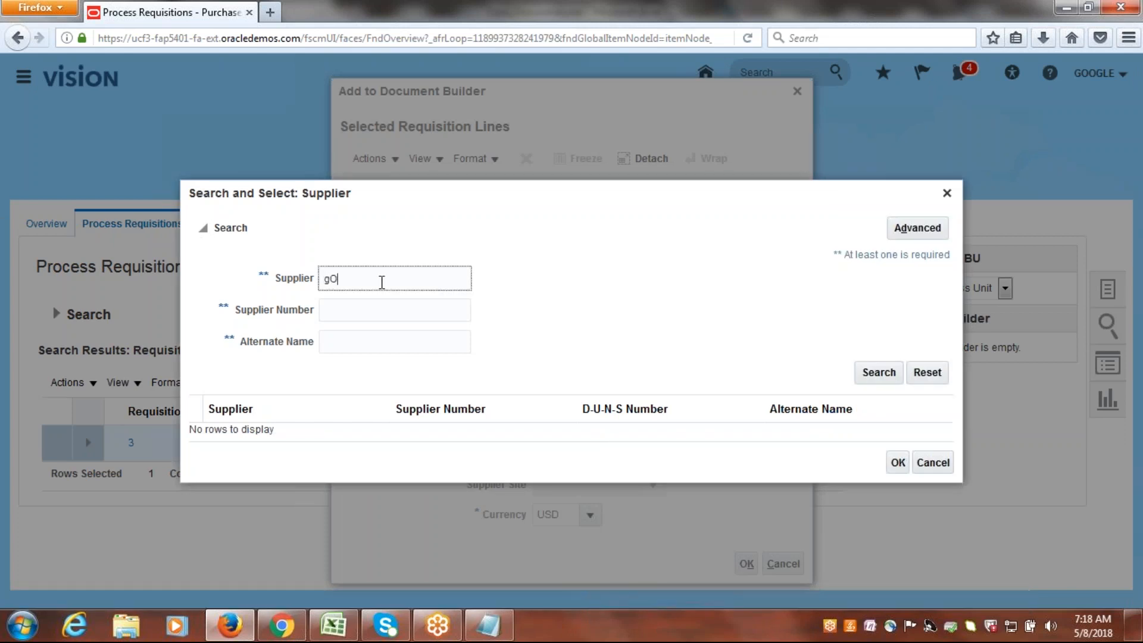
{"action": "key", "text": "BackSpace"}
{"action": "key", "text": "BackSpace"}
{"action": "key", "text": "BackSpace"}
{"action": "type", "text": "Google"}
{"action": "left_click", "coordinate": [890, 373]}
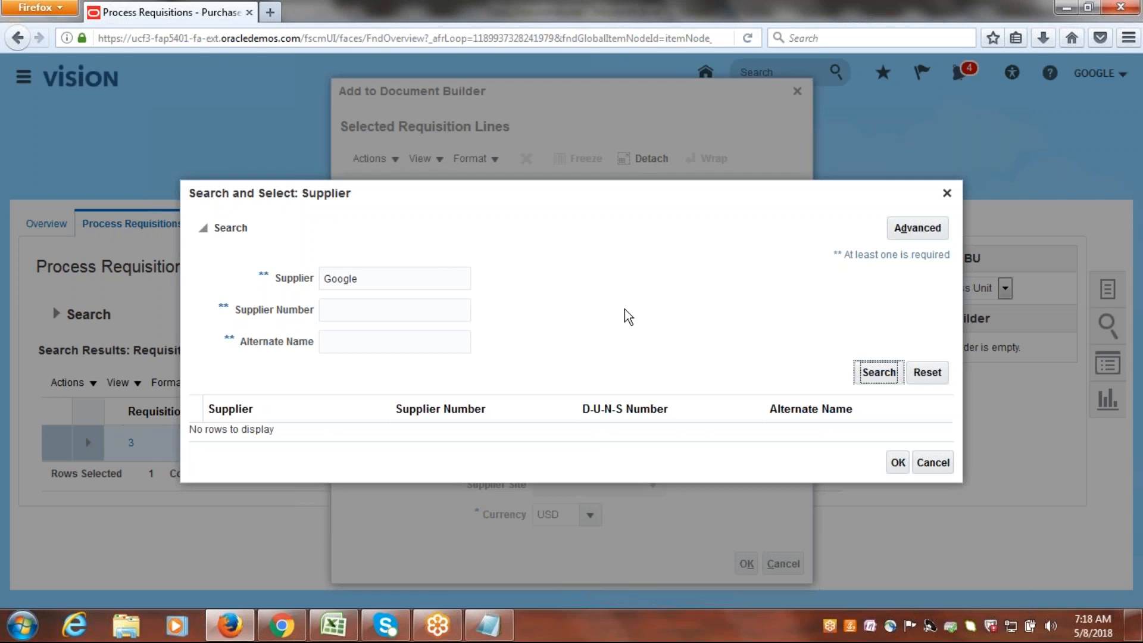
{"action": "left_click", "coordinate": [306, 433]}
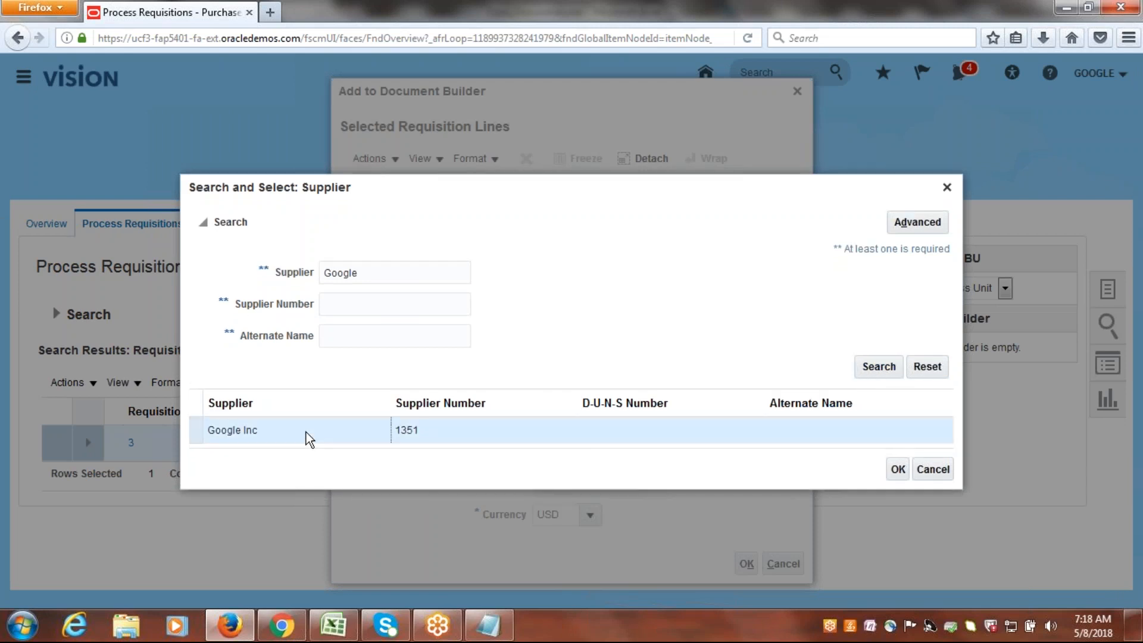
{"action": "left_click", "coordinate": [894, 470]}
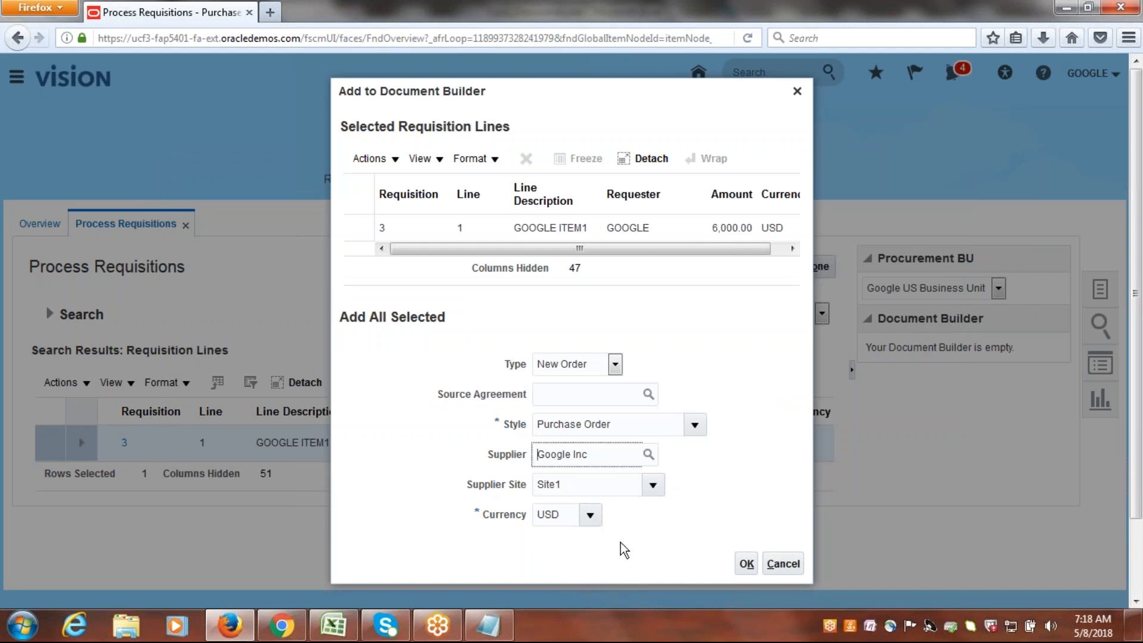
Confirm the Document Builder settings, create the purchase order for Google Inc, and dismiss the creation message.
{"action": "left_click", "coordinate": [746, 564]}
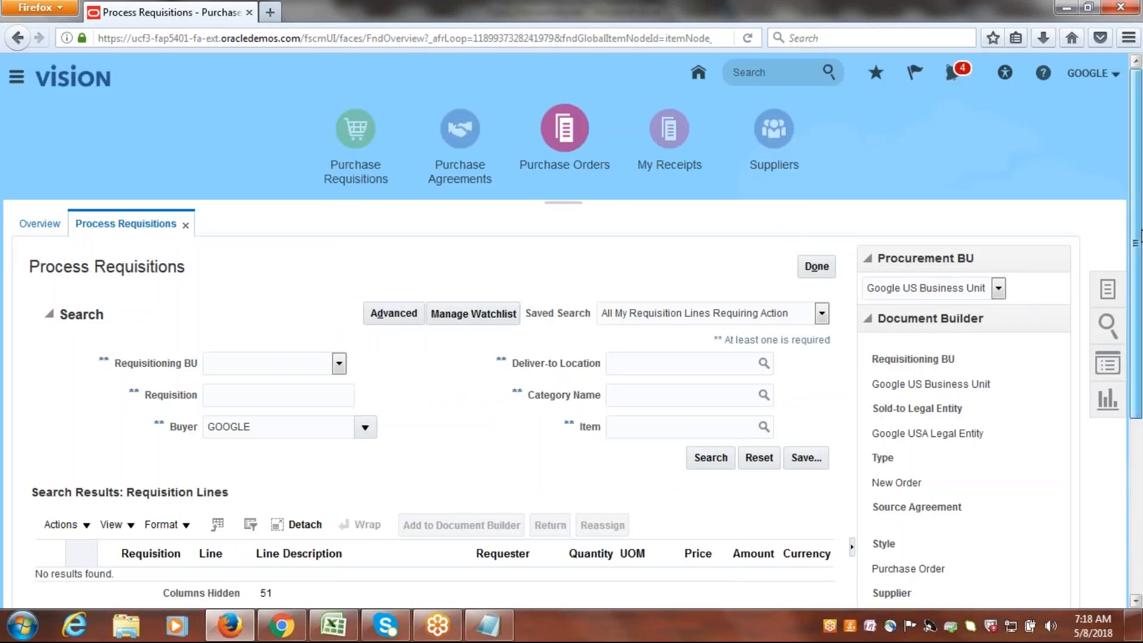
{"action": "left_click_drag", "start_coordinate": [1140, 189], "coordinate": [1142, 380]}
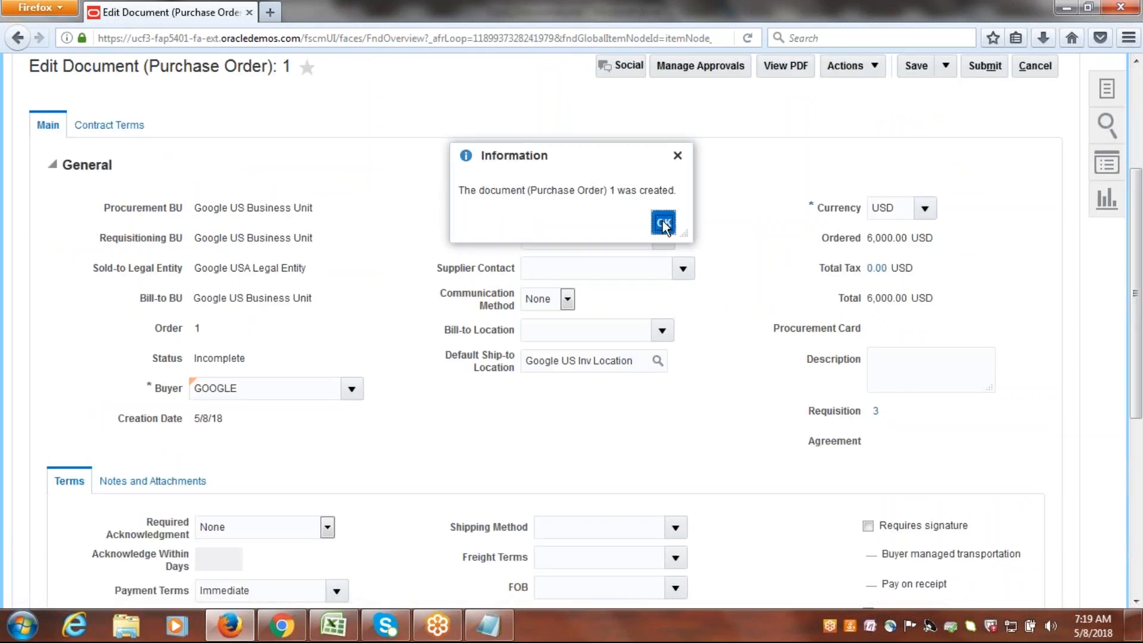
{"action": "left_click", "coordinate": [662, 222]}
Review the purchase order header and its approval routing in Manage Approvals, and return to the document without submitting.
{"action": "scroll", "coordinate": [1140, 297], "scroll_direction": "down", "scroll_amount": 3}
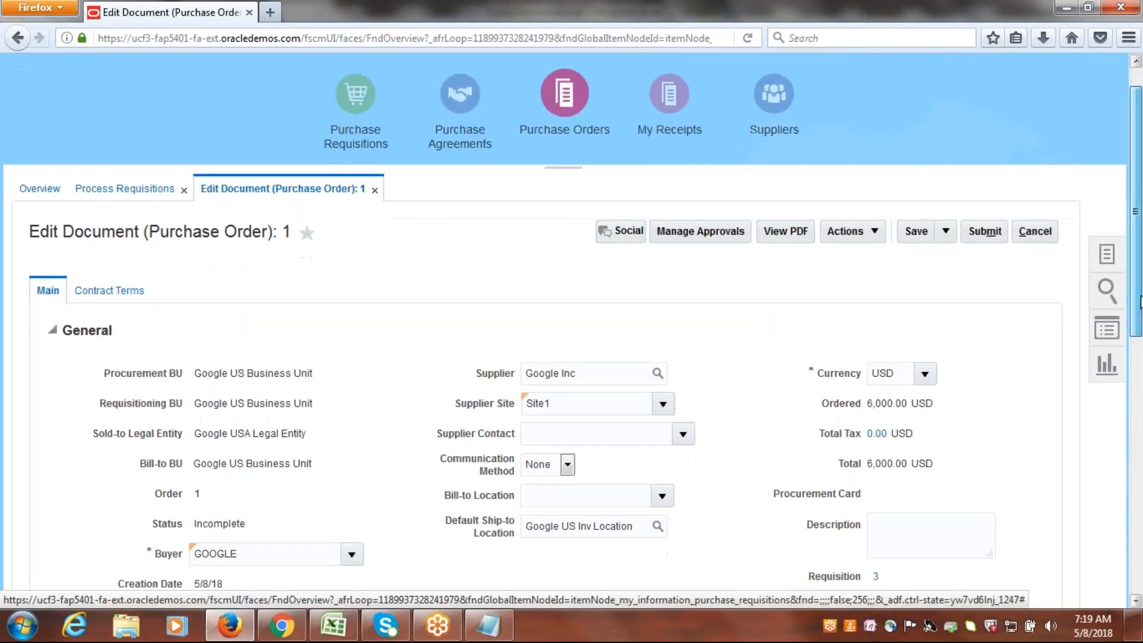
{"action": "left_click_drag", "start_coordinate": [1140, 301], "coordinate": [1141, 325]}
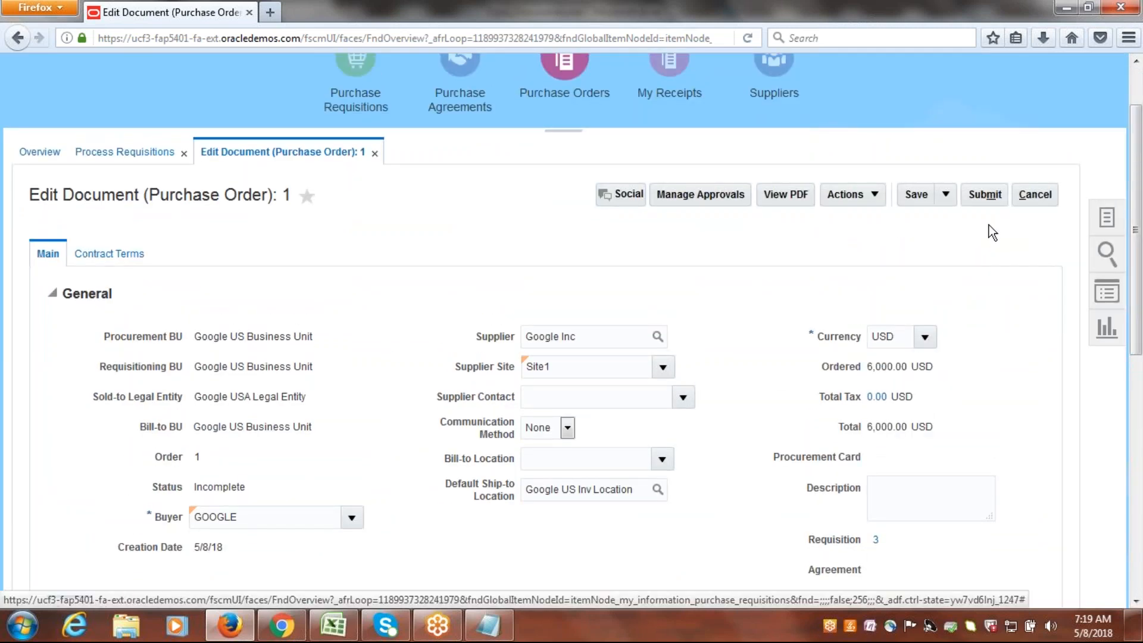
{"action": "left_click", "coordinate": [683, 203]}
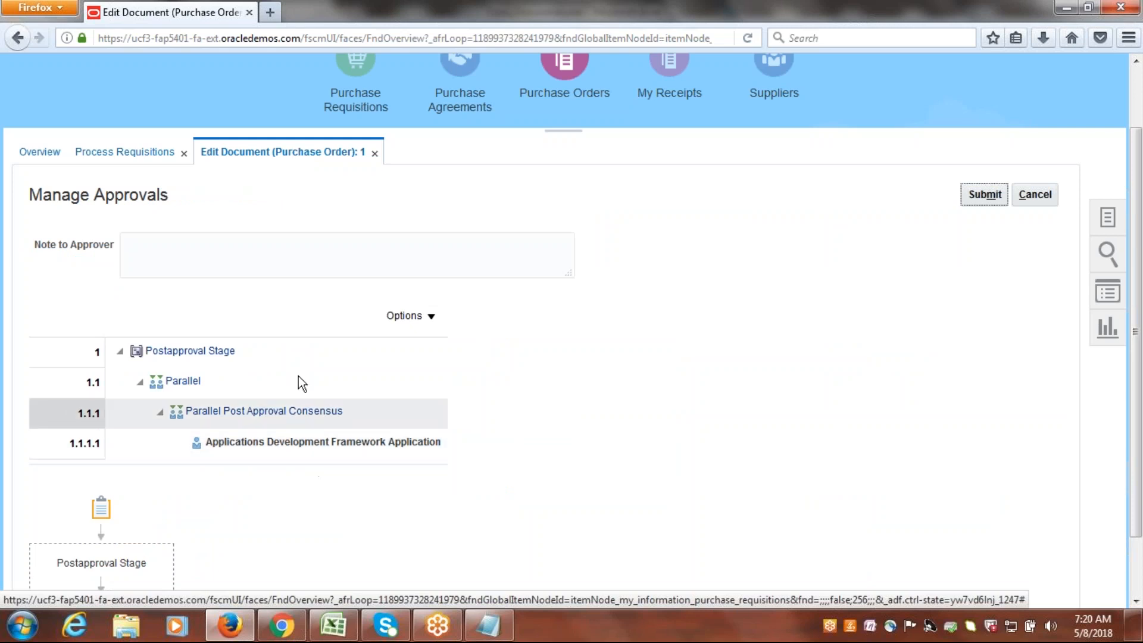
{"action": "left_click", "coordinate": [1034, 201]}
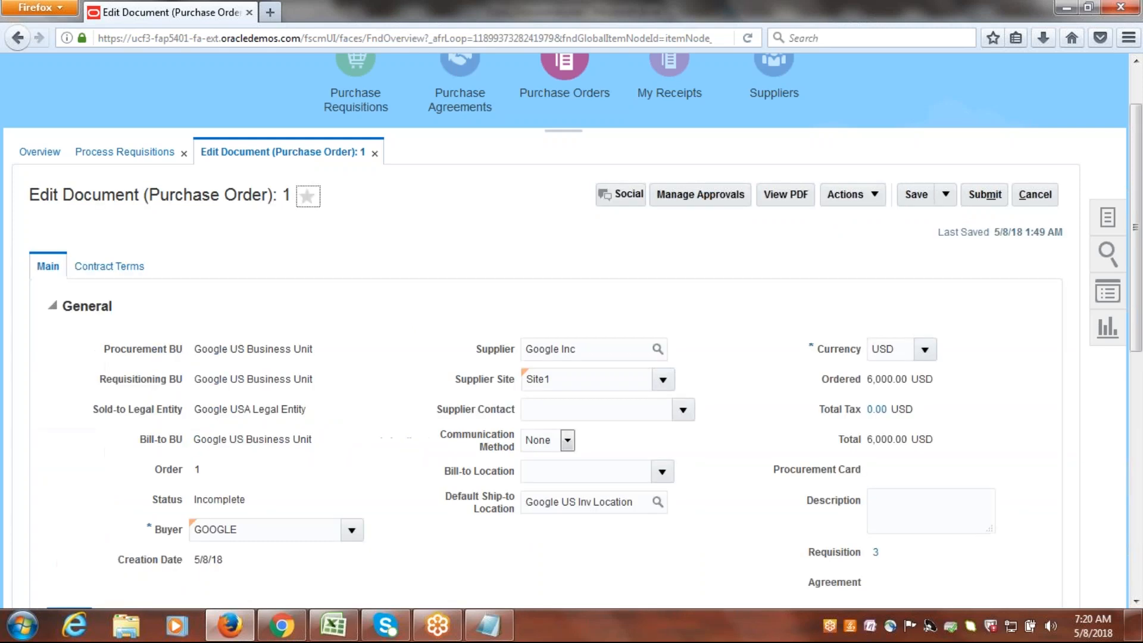
Try to submit the purchase order for approval and close the dialog that follows.
{"action": "left_click", "coordinate": [985, 194]}
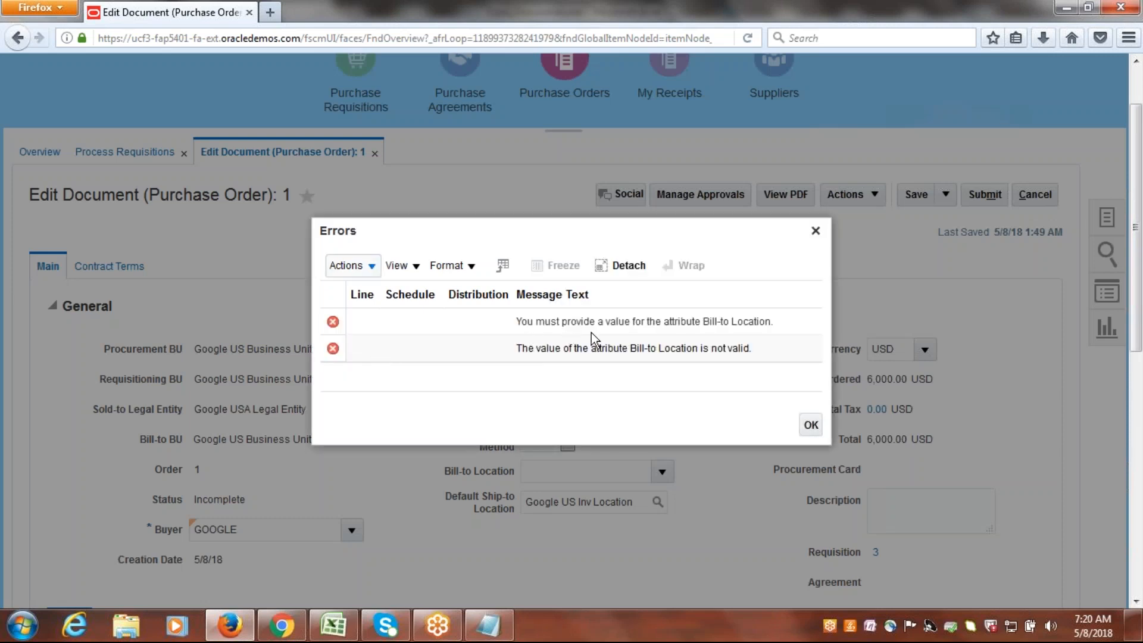
{"action": "left_click", "coordinate": [700, 322]}
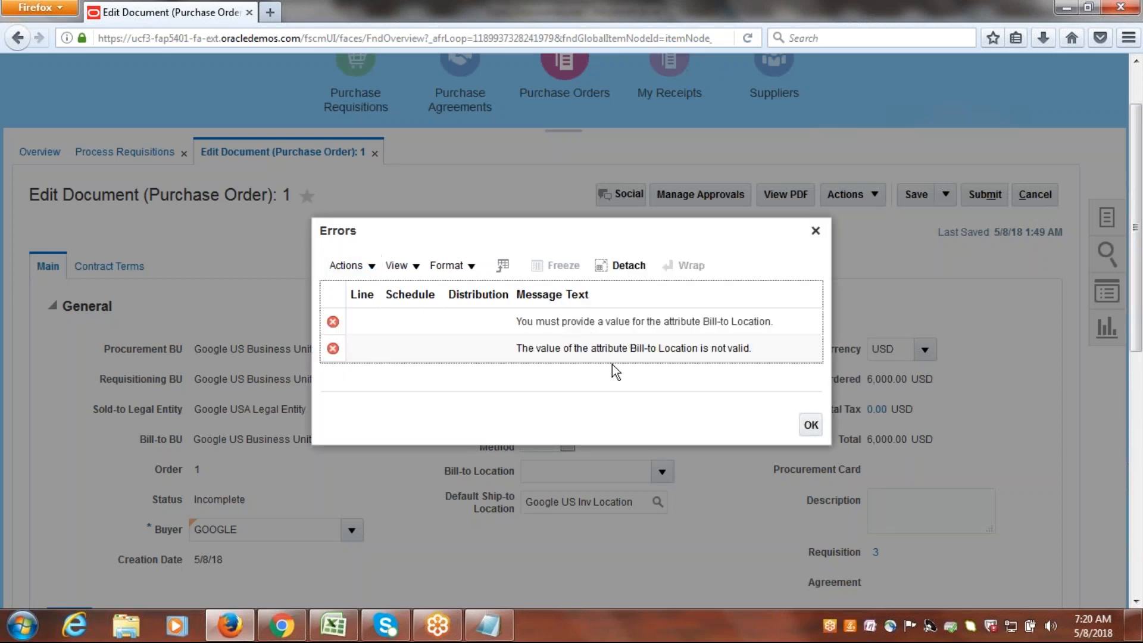
{"action": "left_click", "coordinate": [815, 231]}
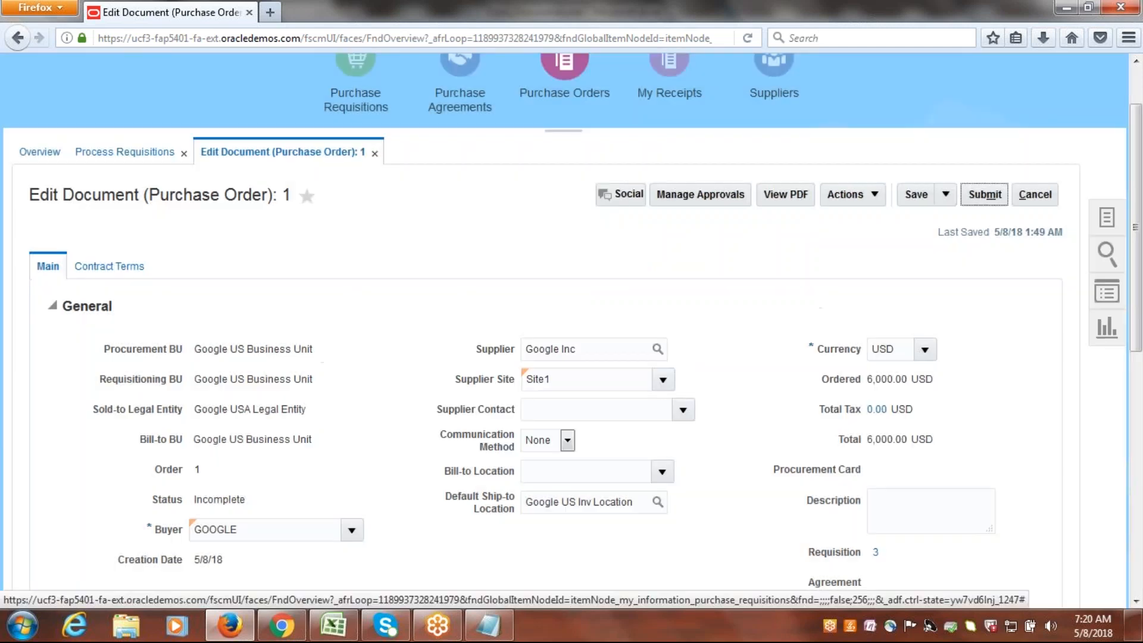
Examine the location and organization on the purchase order line's schedule.
{"action": "left_click_drag", "start_coordinate": [1139, 186], "coordinate": [1141, 438]}
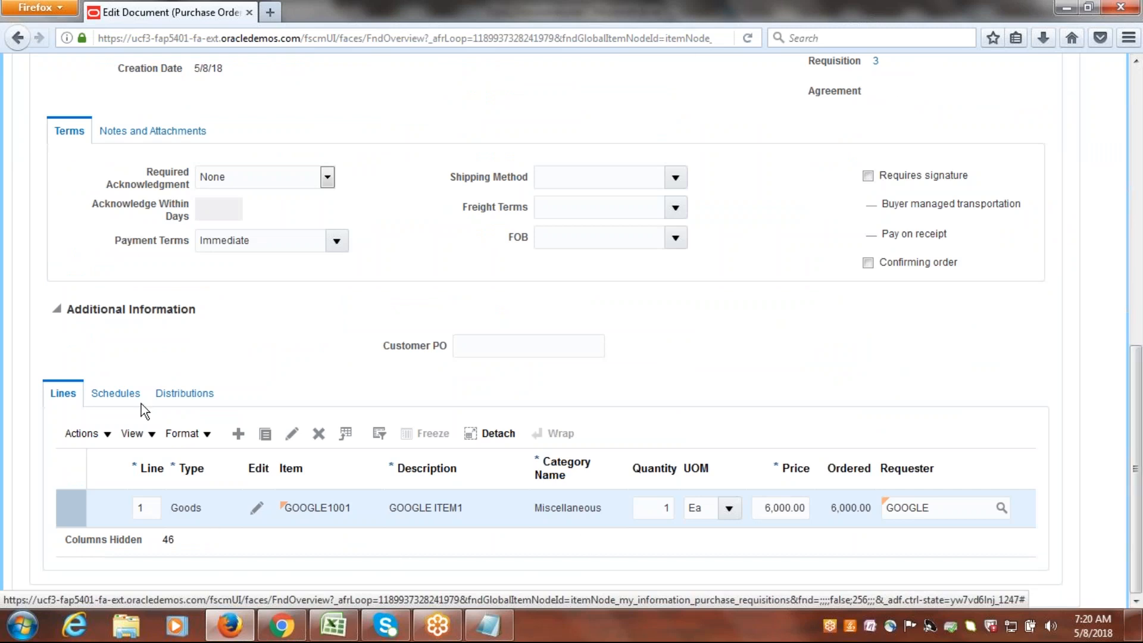
{"action": "left_click", "coordinate": [120, 397]}
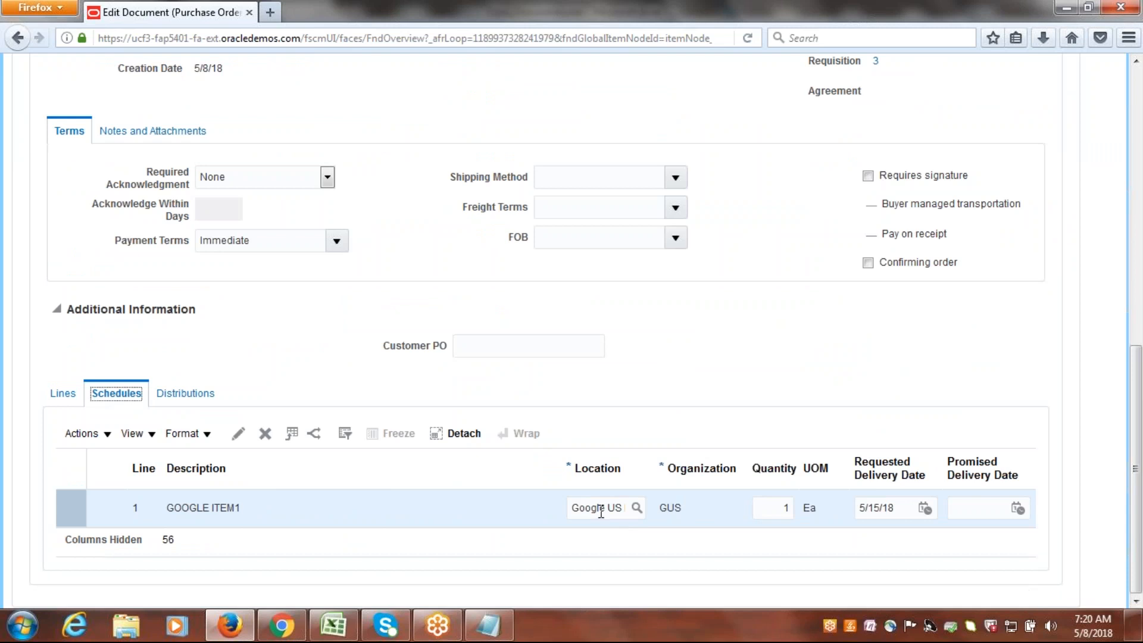
Set the purchase order's Bill-to Location to Google US Inv Location by searching locations for "Google".
{"action": "left_click_drag", "start_coordinate": [1135, 357], "coordinate": [1138, 193]}
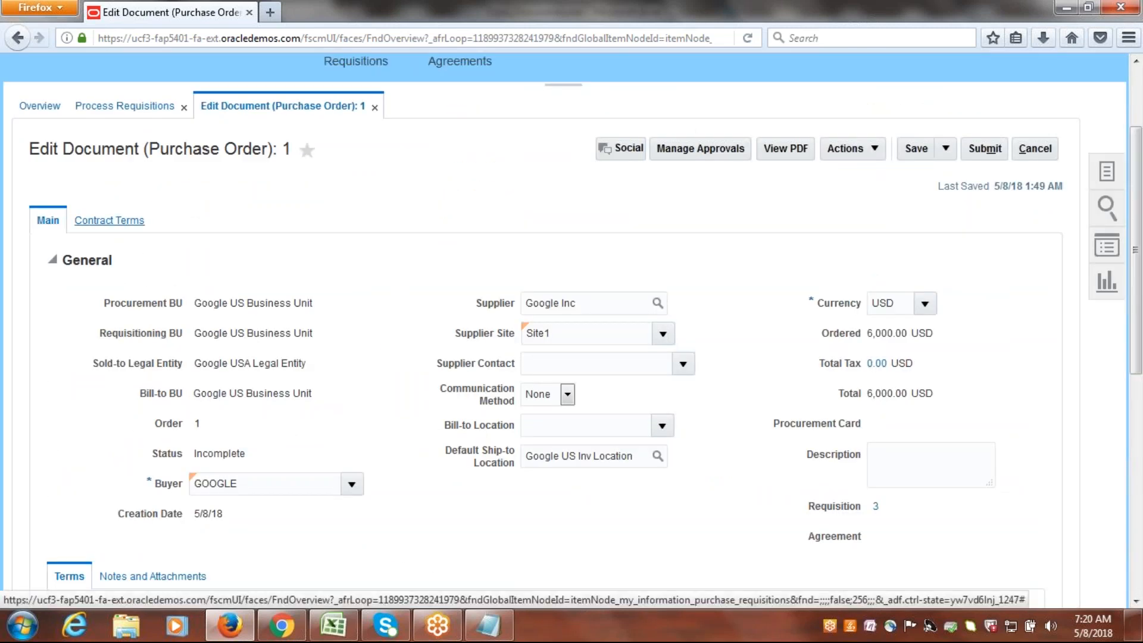
{"action": "left_click", "coordinate": [663, 426]}
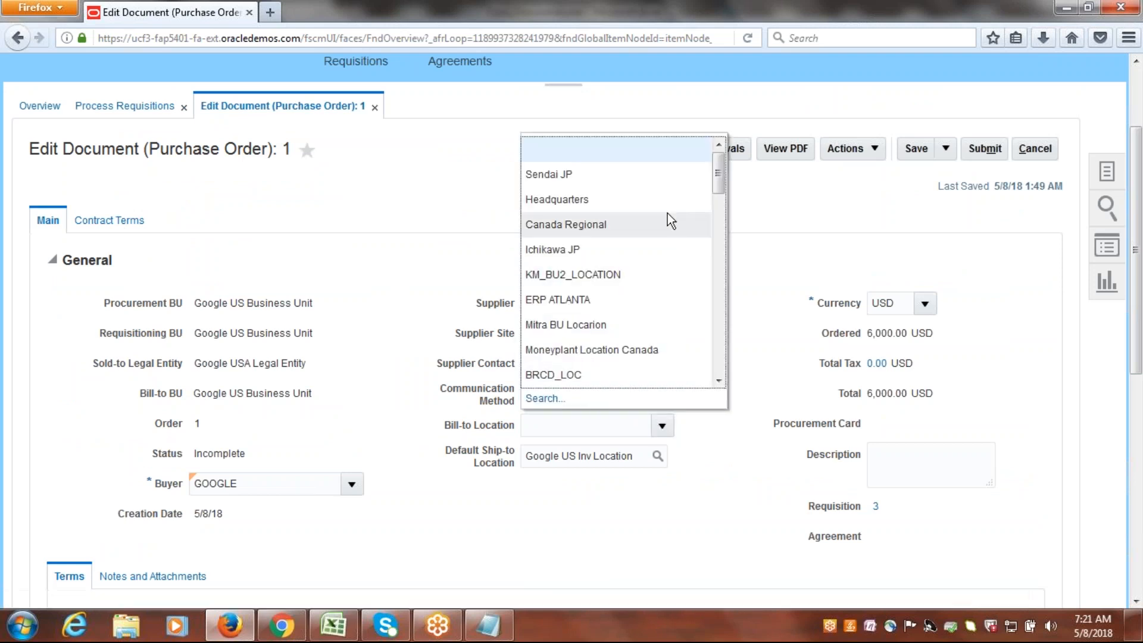
{"action": "left_click", "coordinate": [544, 400]}
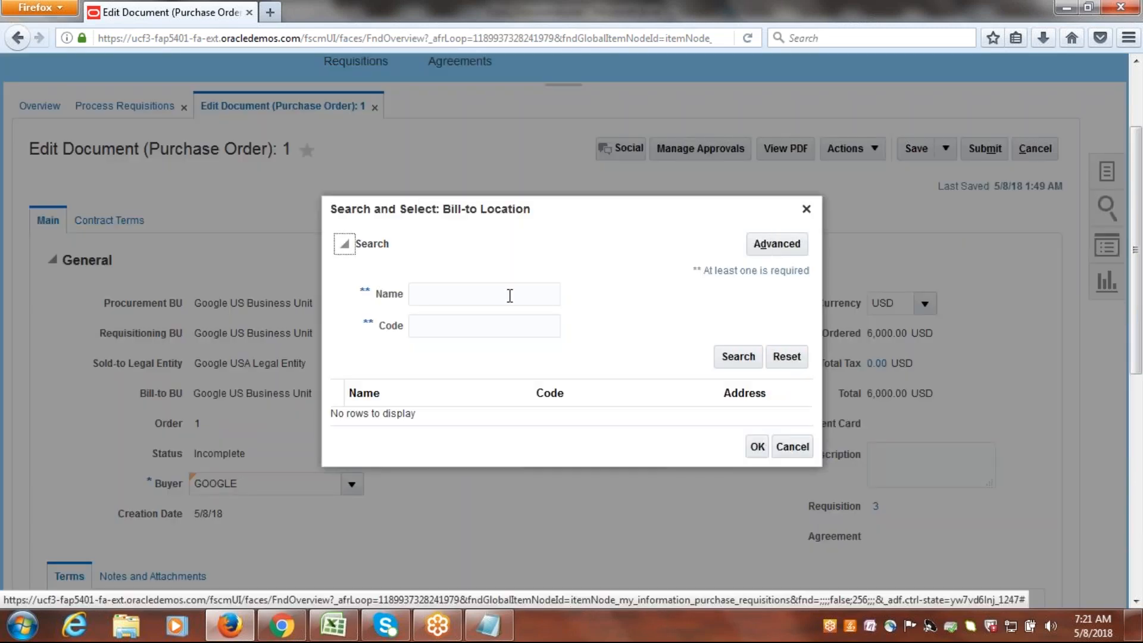
{"action": "left_click", "coordinate": [510, 294]}
{"action": "type", "text": "Google"}
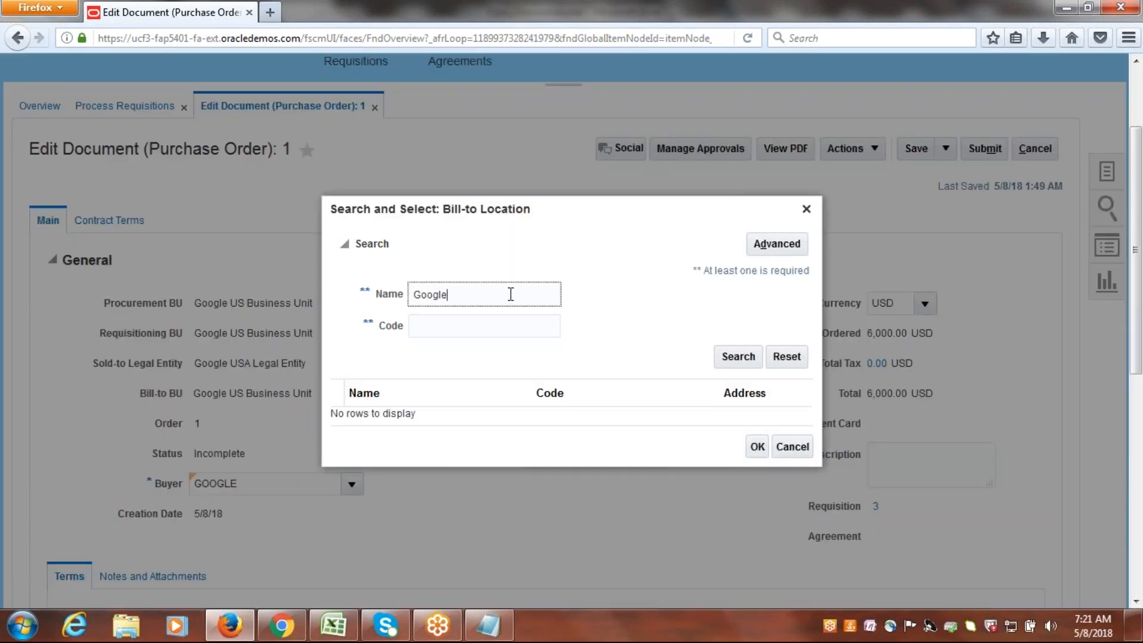
{"action": "left_click", "coordinate": [738, 357]}
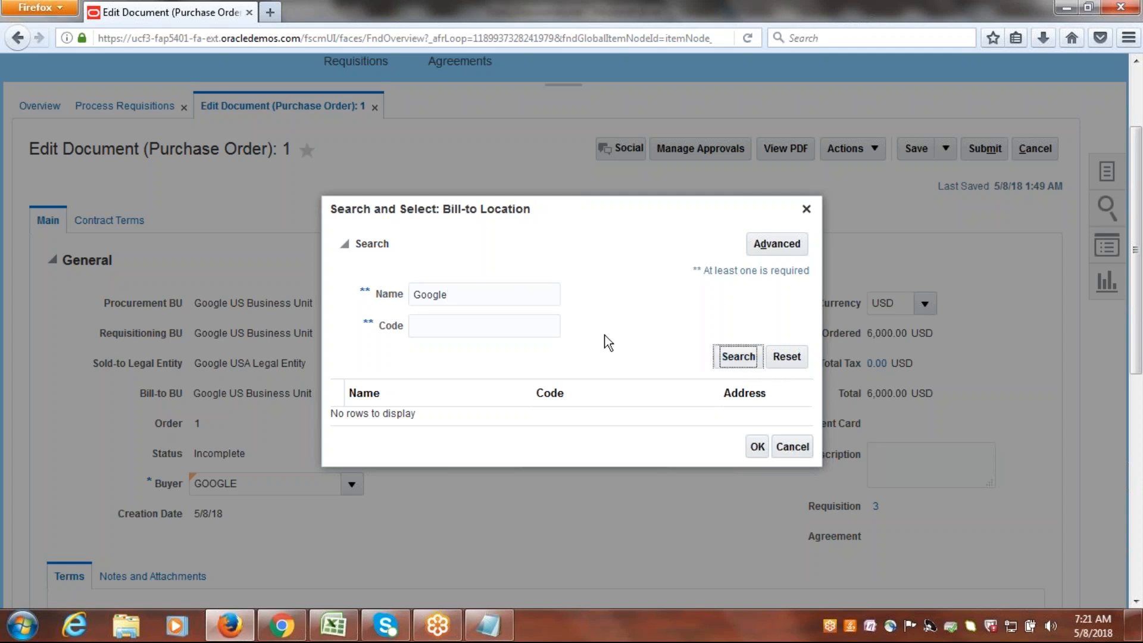
{"action": "left_click", "coordinate": [437, 420]}
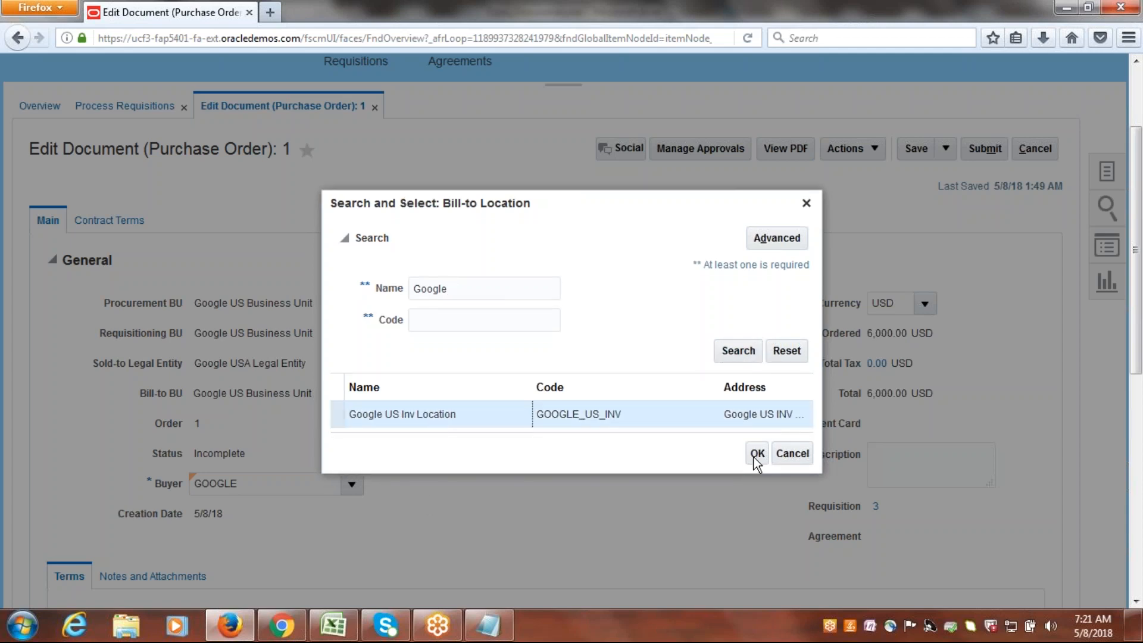
{"action": "left_click", "coordinate": [757, 455]}
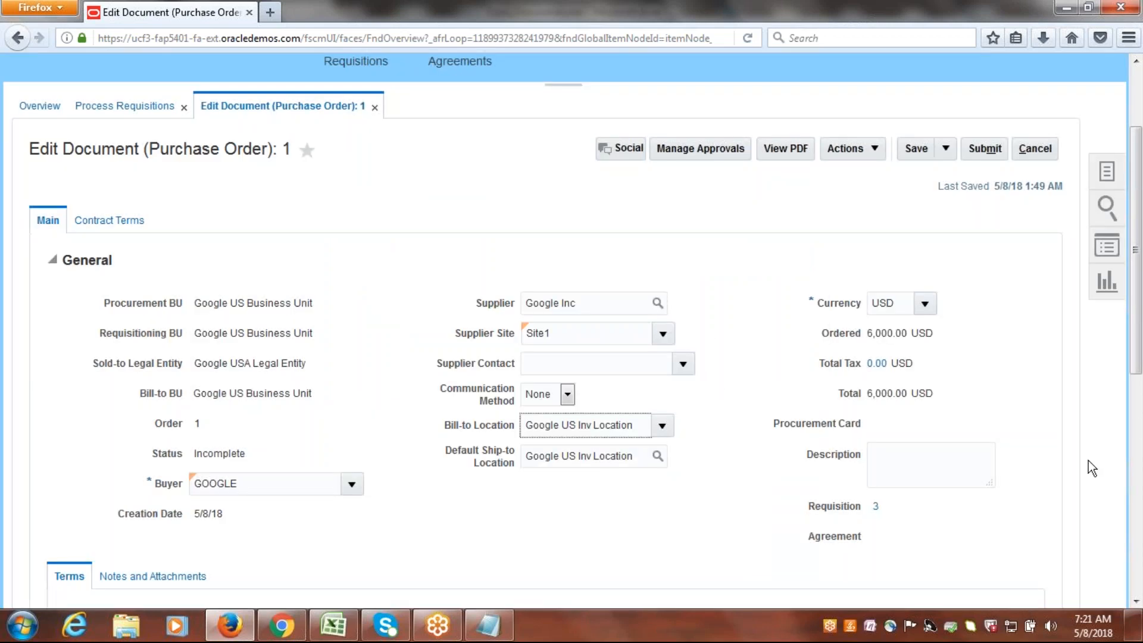
Review the delivery and billing accounts of the purchase order line's distribution, and return to the document.
{"action": "left_click_drag", "start_coordinate": [1140, 249], "coordinate": [1142, 497]}
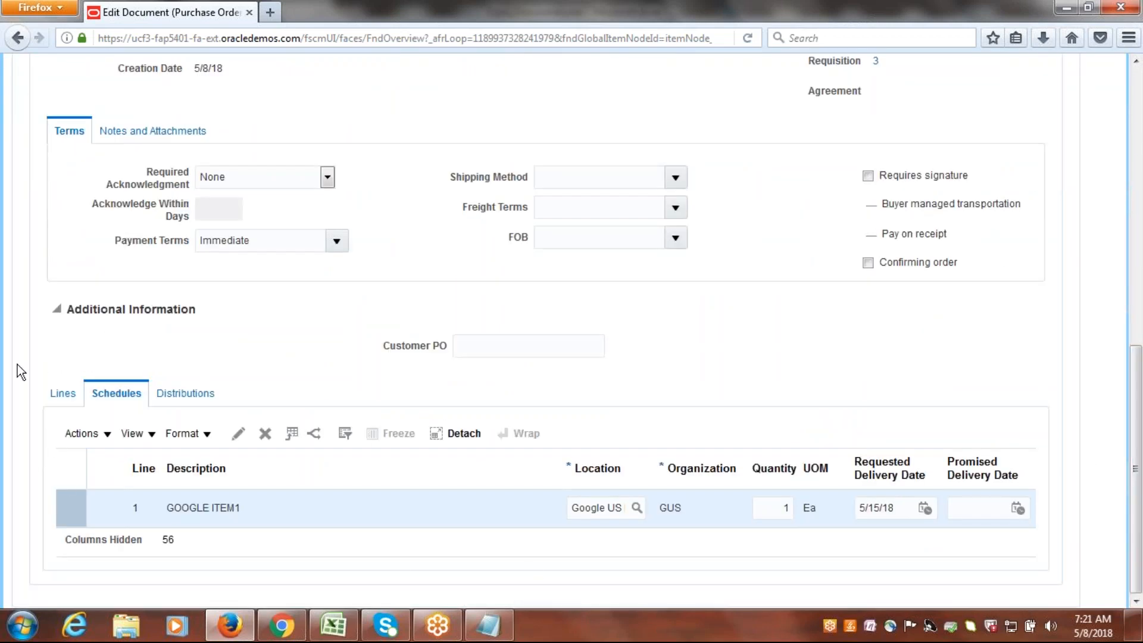
{"action": "left_click", "coordinate": [62, 395]}
{"action": "left_click", "coordinate": [185, 397]}
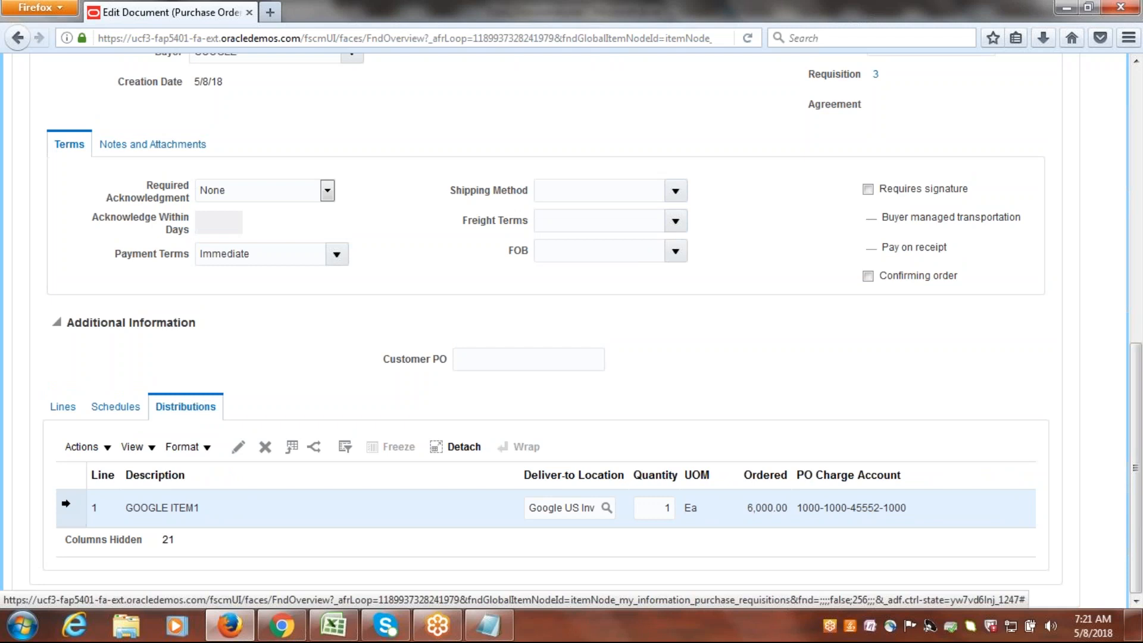
{"action": "left_click", "coordinate": [238, 448]}
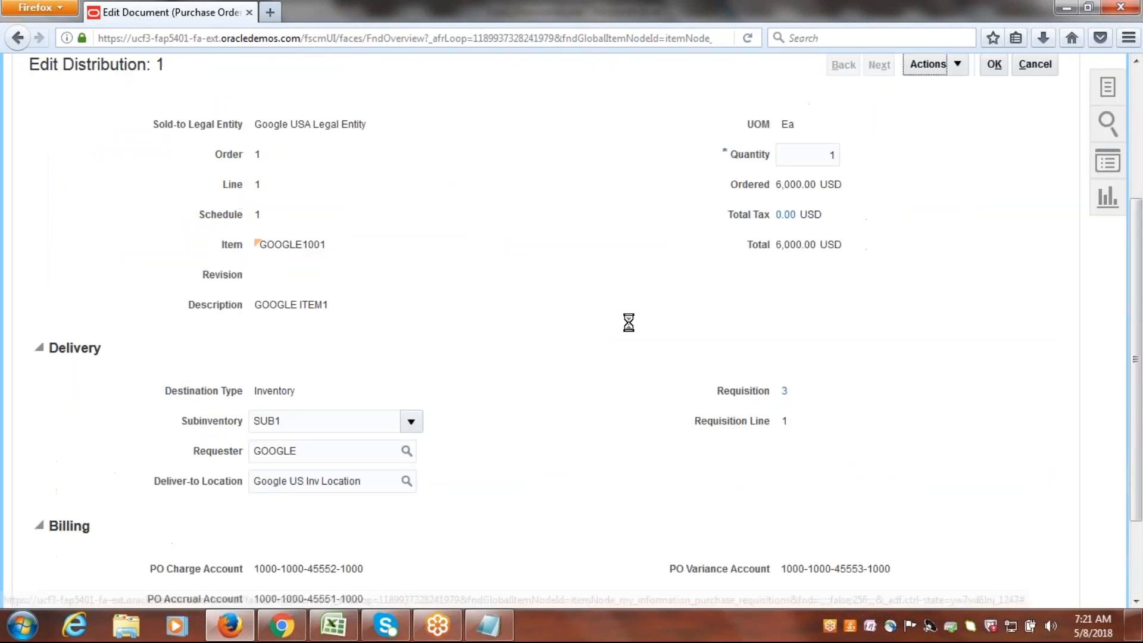
{"action": "left_click_drag", "start_coordinate": [1137, 230], "coordinate": [1137, 303]}
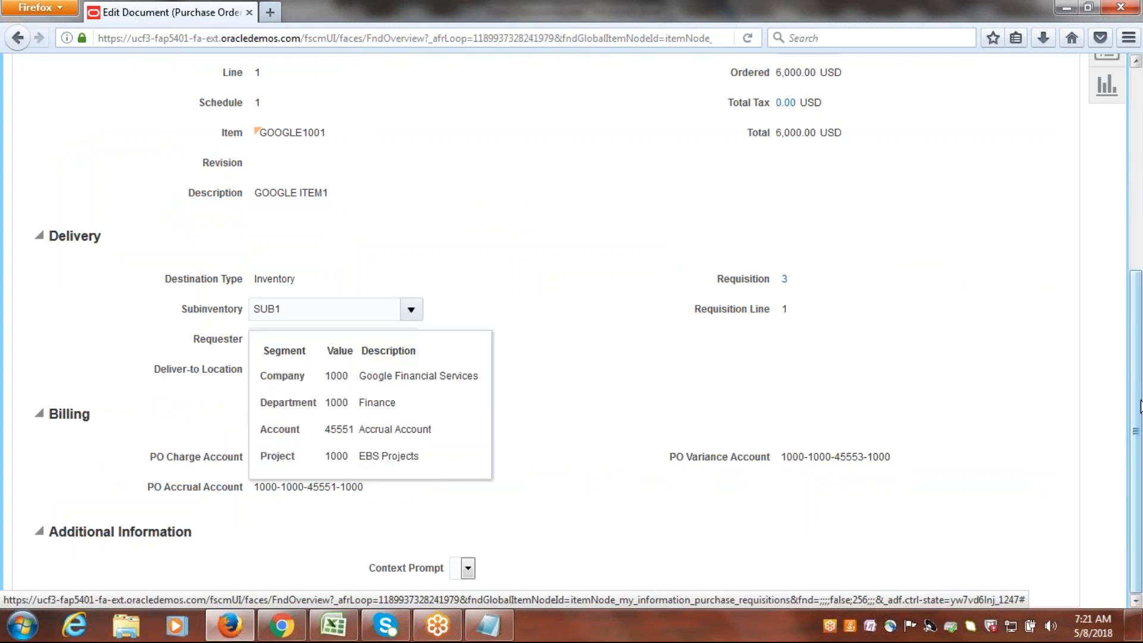
{"action": "left_click_drag", "start_coordinate": [1140, 413], "coordinate": [1141, 302]}
{"action": "left_click", "coordinate": [994, 127]}
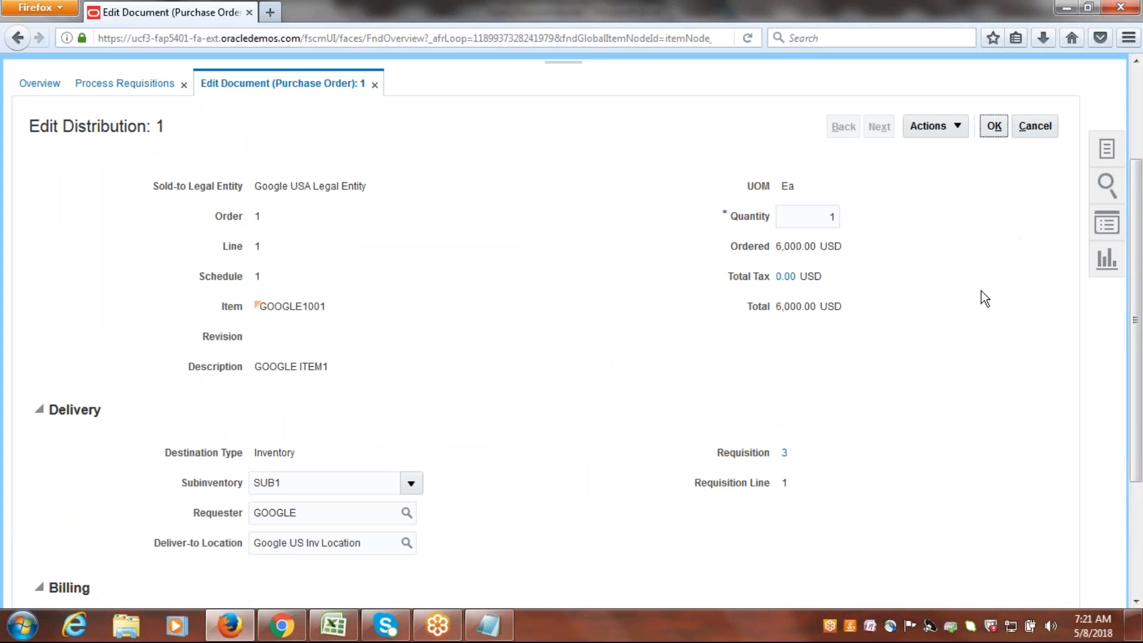
{"action": "left_click", "coordinate": [994, 126]}
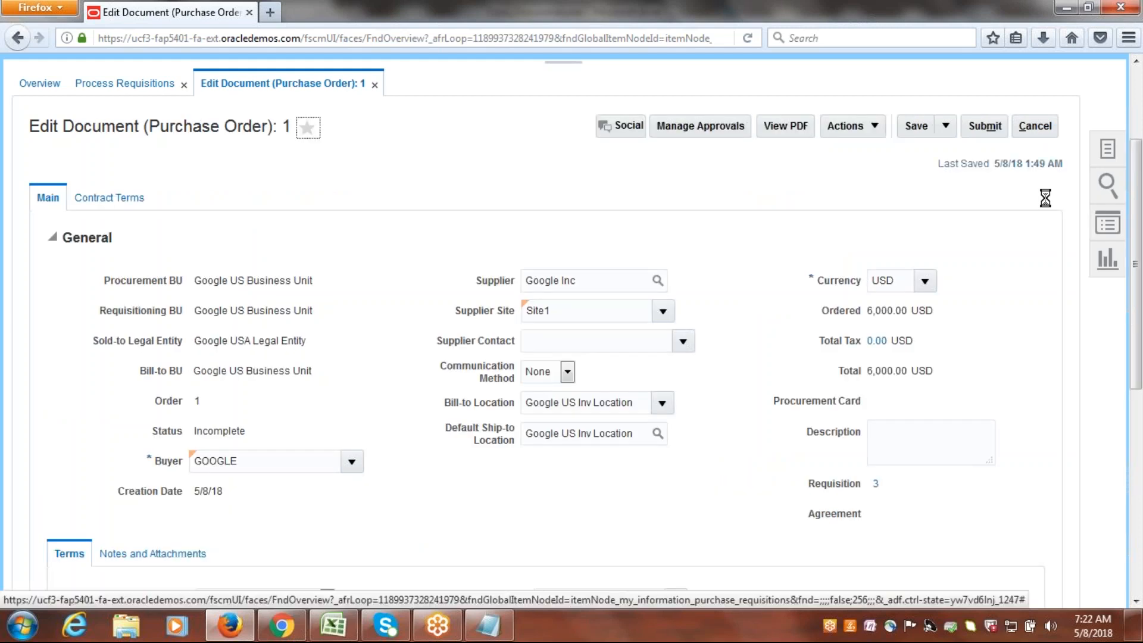
Submit the purchase order for approval and dismiss the confirmation.
{"action": "left_click", "coordinate": [987, 132]}
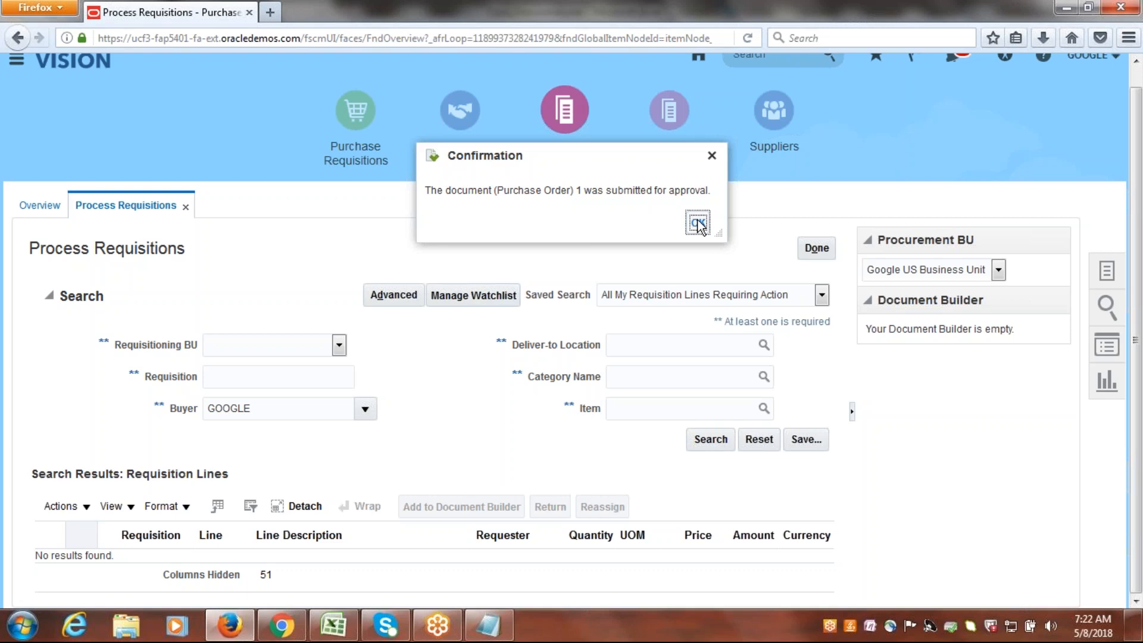
{"action": "left_click", "coordinate": [697, 223]}
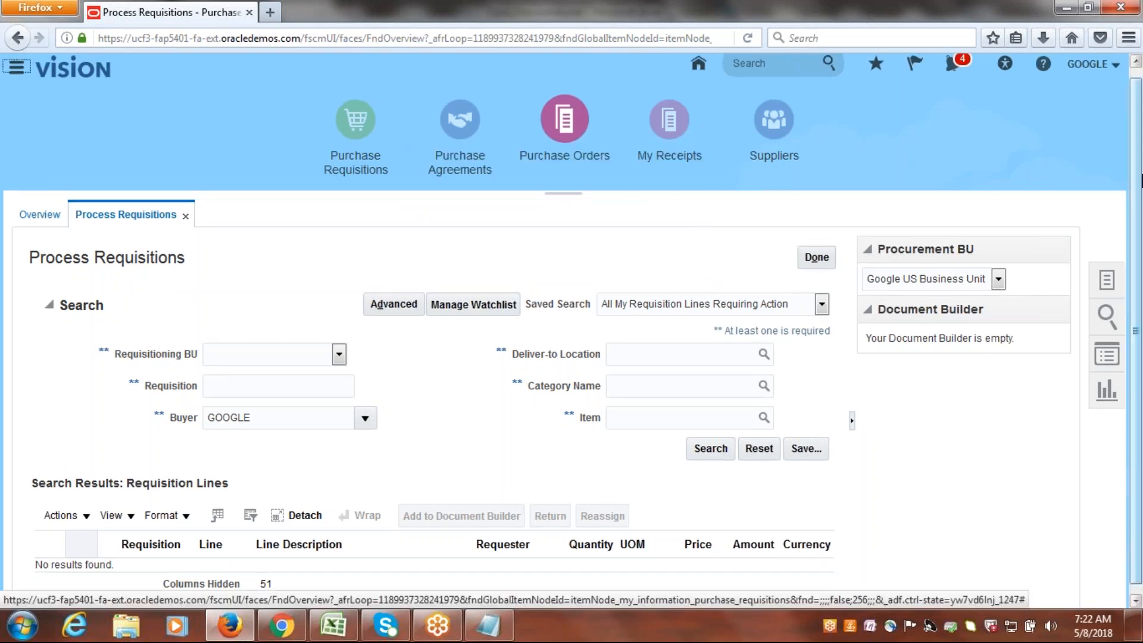
Search Manage Orders for the submitted purchase order by its order number.
{"action": "scroll", "coordinate": [1136, 256], "scroll_direction": "up", "scroll_amount": 1}
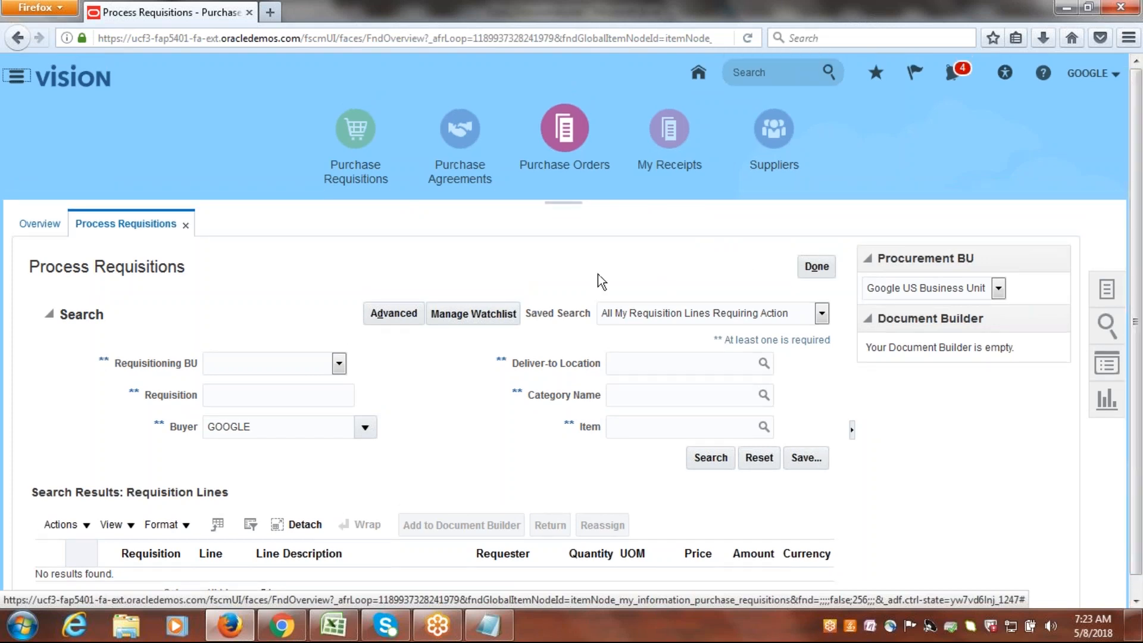
{"action": "left_click", "coordinate": [564, 128]}
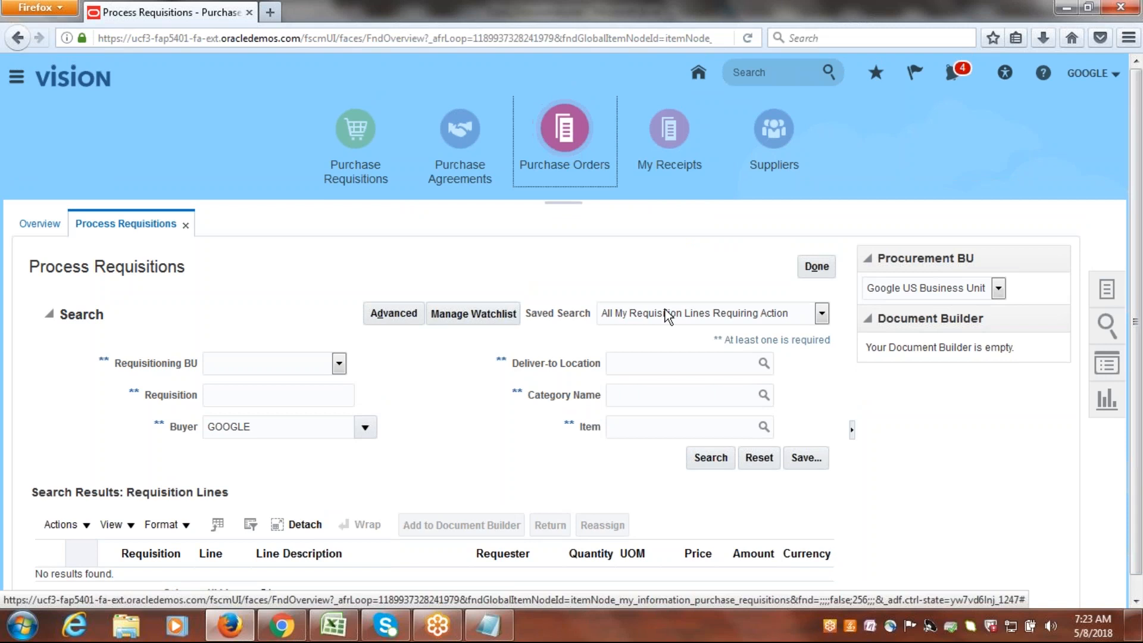
{"action": "left_click", "coordinate": [1107, 290]}
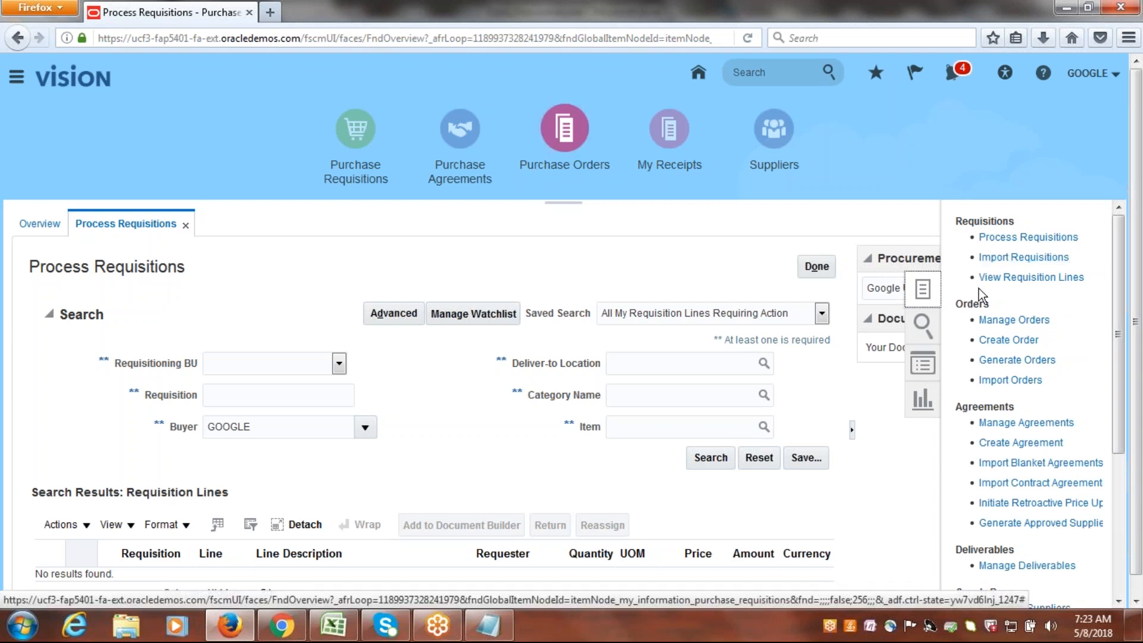
{"action": "left_click", "coordinate": [1013, 320]}
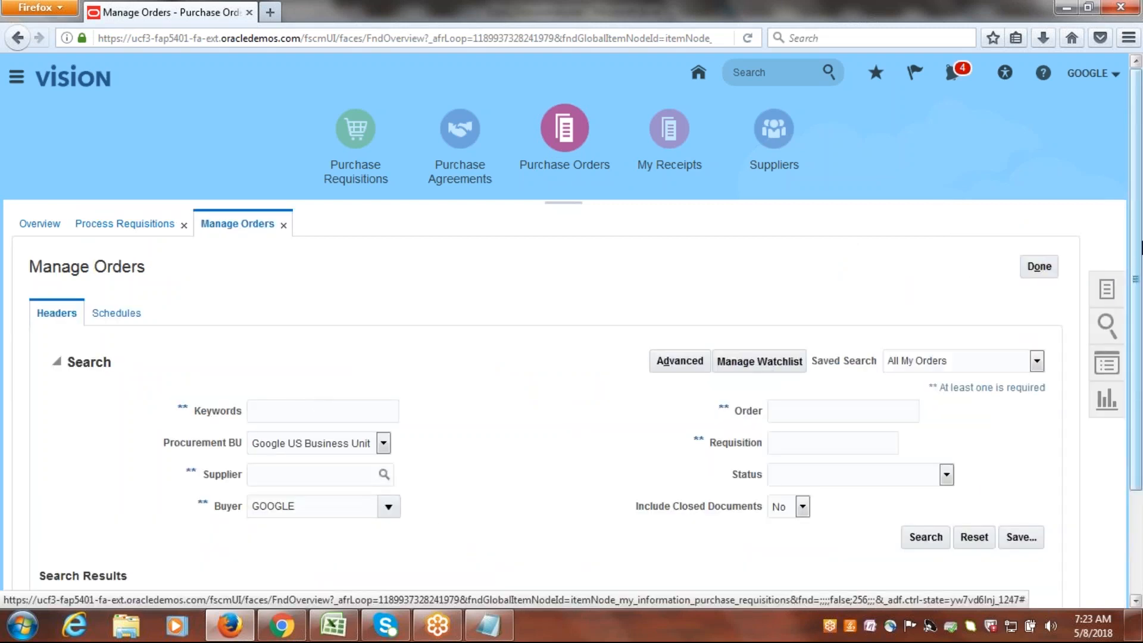
{"action": "scroll", "coordinate": [764, 363], "scroll_direction": "down", "scroll_amount": 2}
{"action": "left_click", "coordinate": [788, 280]}
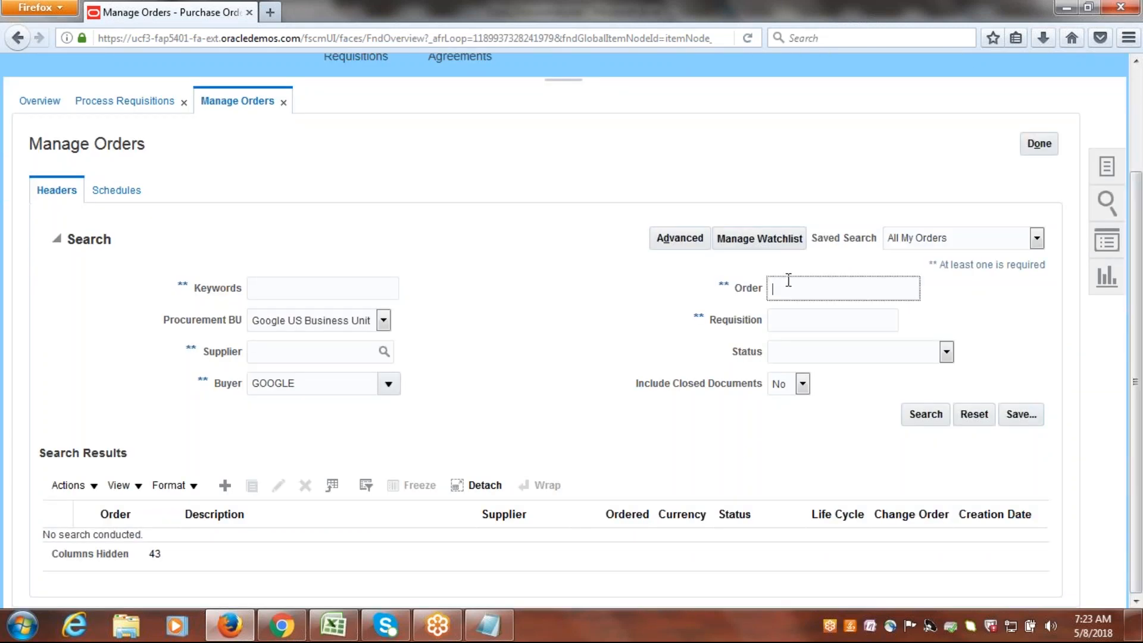
{"action": "type", "text": "1"}
{"action": "left_click", "coordinate": [929, 417]}
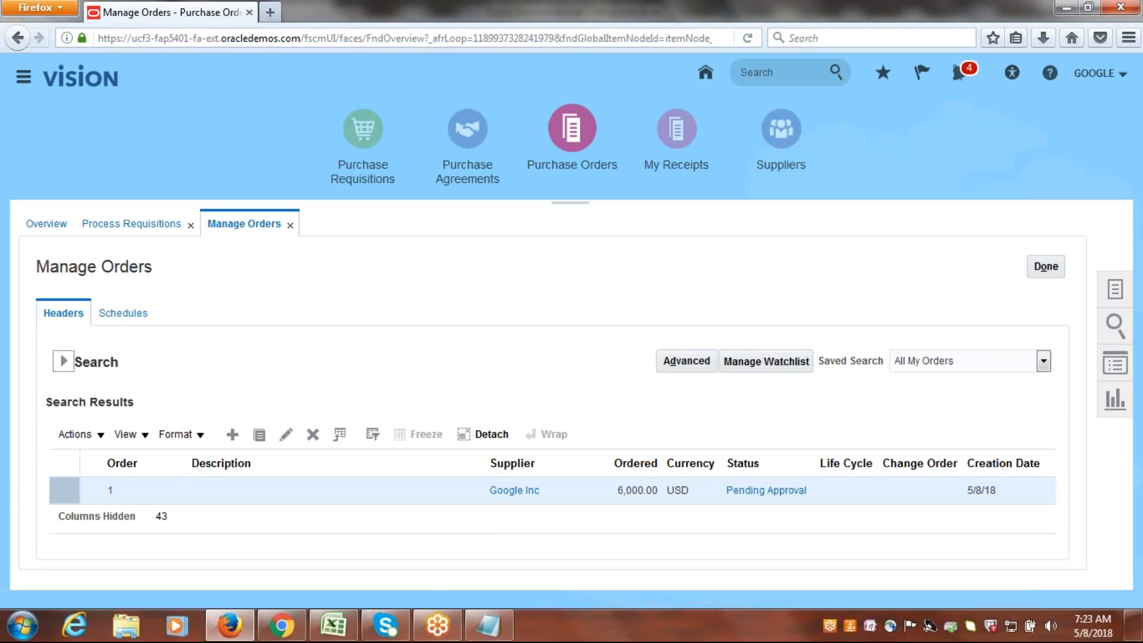
Examine the approval action details of the Google Inc purchase order through its status, and return to the order list.
{"action": "left_click", "coordinate": [762, 490]}
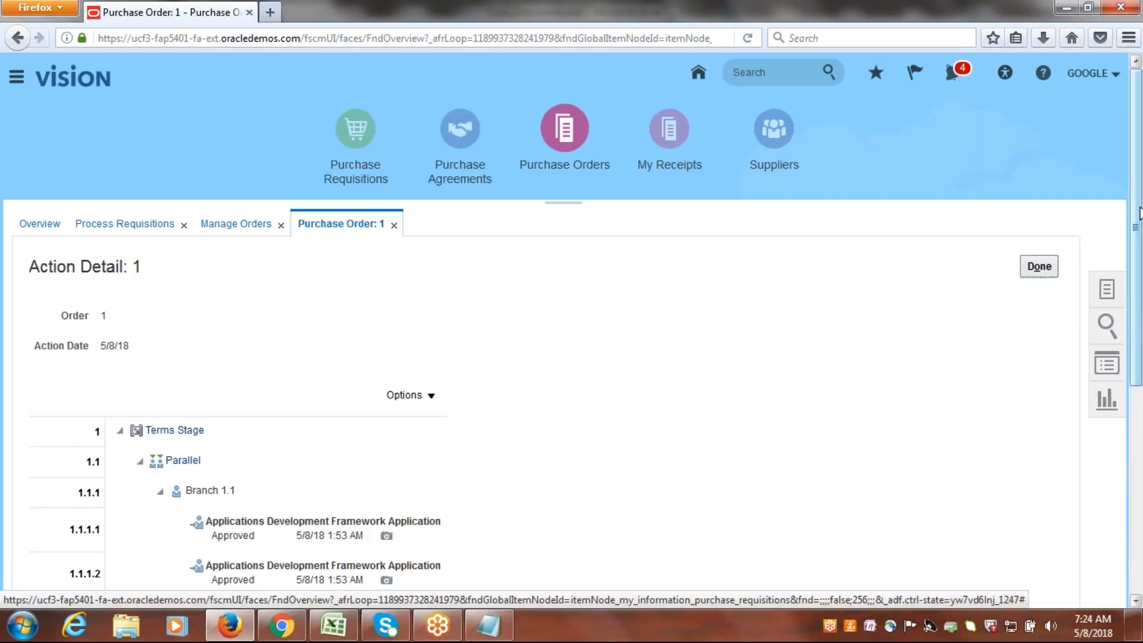
{"action": "scroll", "coordinate": [1139, 211], "scroll_direction": "down", "scroll_amount": 3}
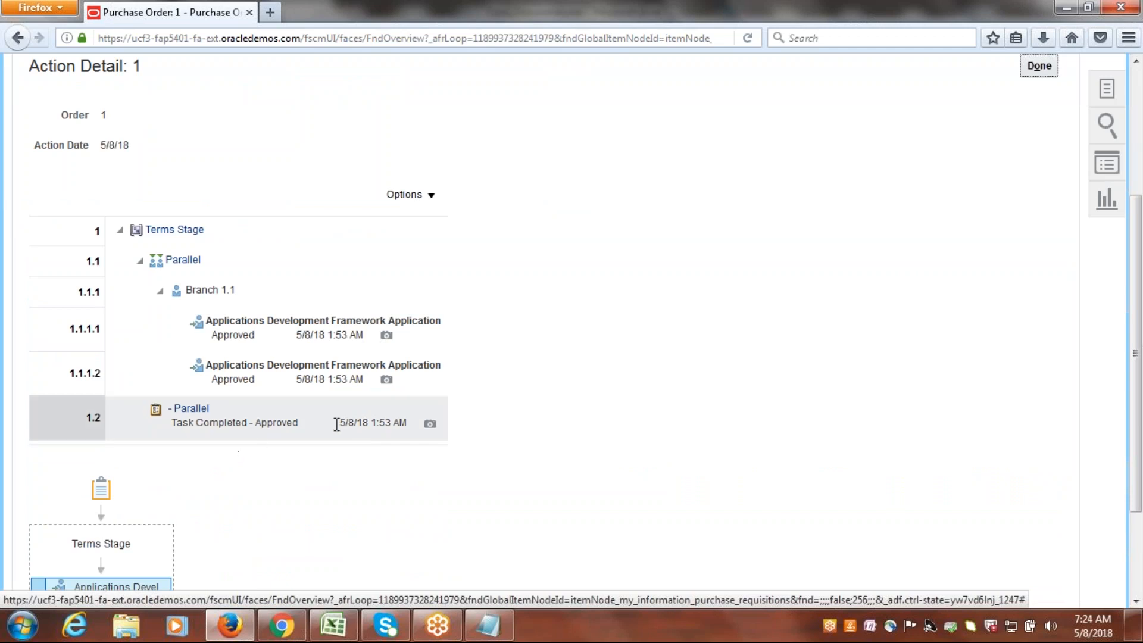
{"action": "scroll", "coordinate": [1137, 297], "scroll_direction": "up", "scroll_amount": 3}
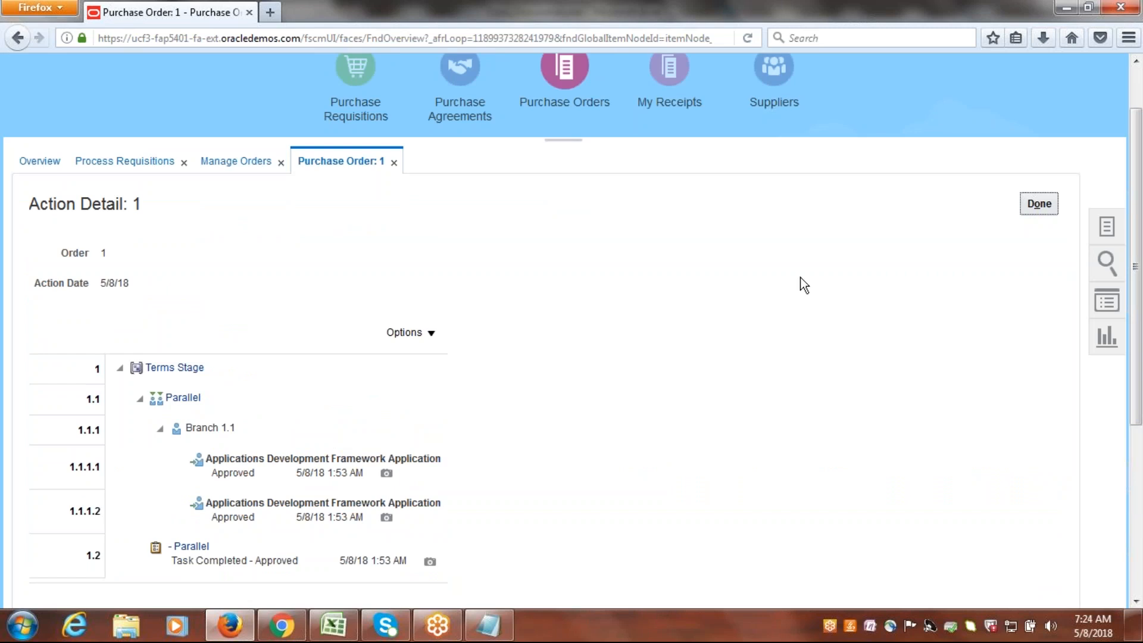
{"action": "left_click", "coordinate": [1040, 204]}
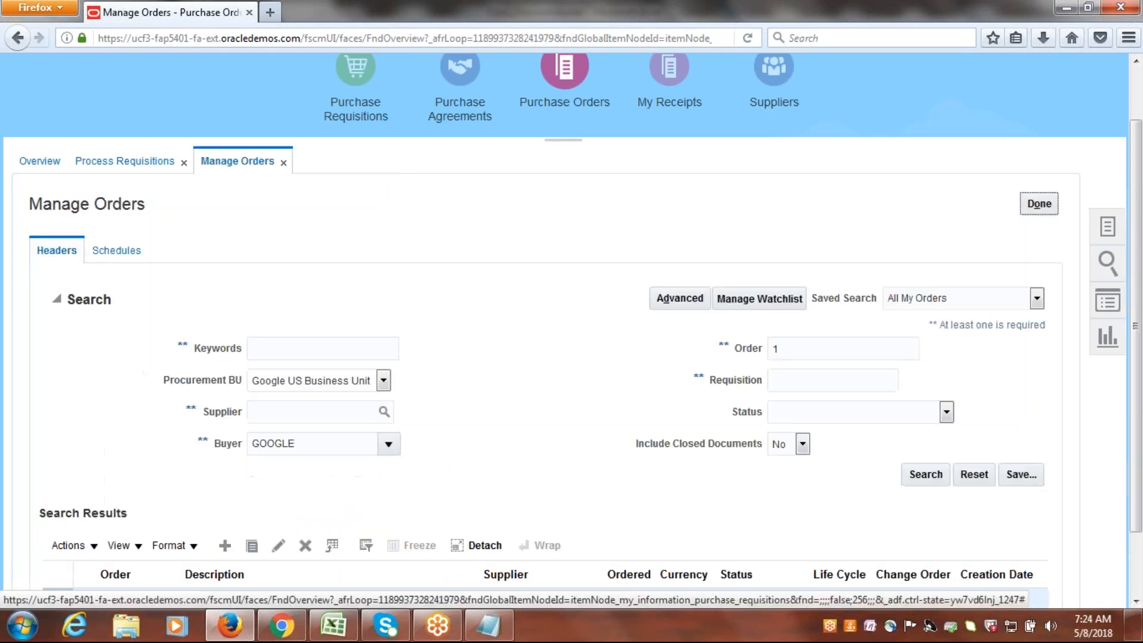
Review the Google Inc order's life cycle, including fulfillment and billing status, and return to the order list.
{"action": "scroll", "coordinate": [1082, 378], "scroll_direction": "down", "scroll_amount": 1}
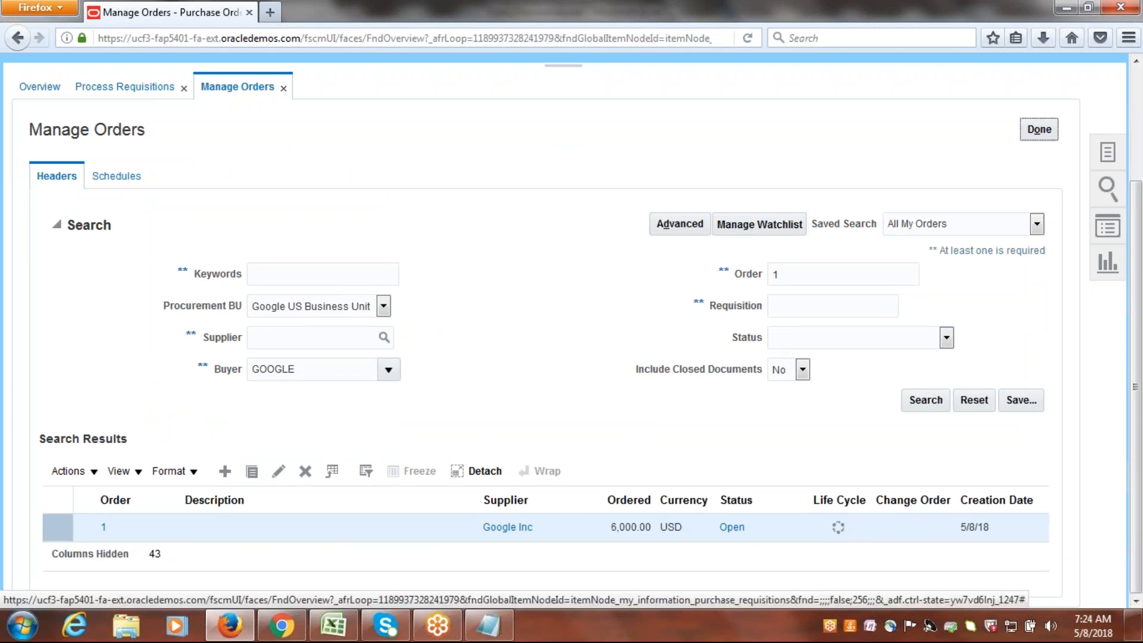
{"action": "left_click", "coordinate": [839, 530]}
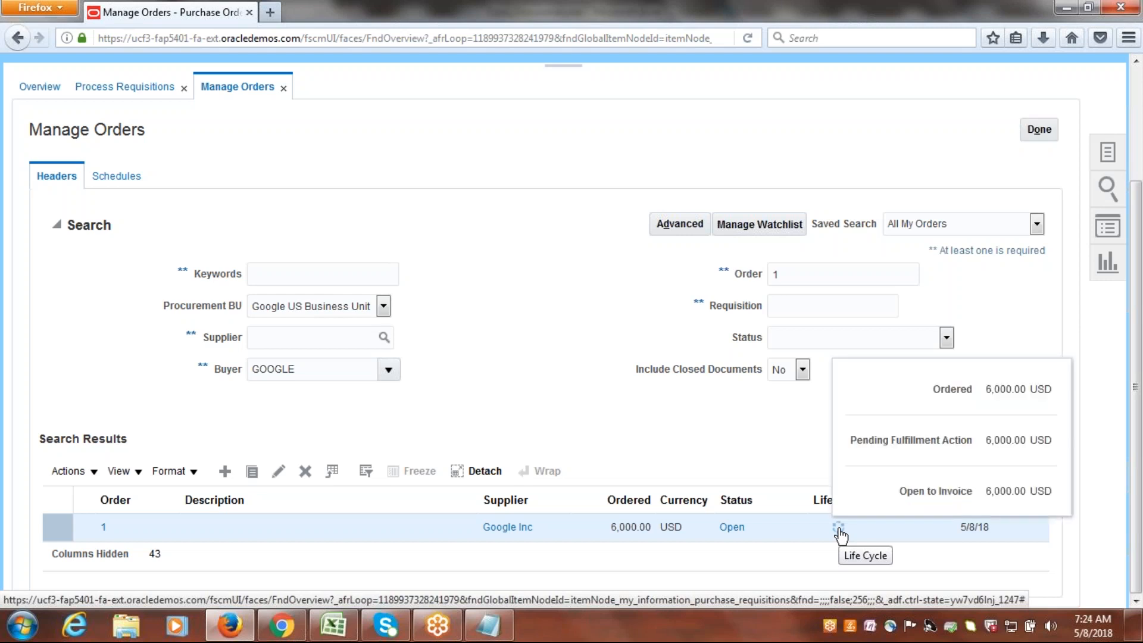
{"action": "left_click", "coordinate": [839, 529]}
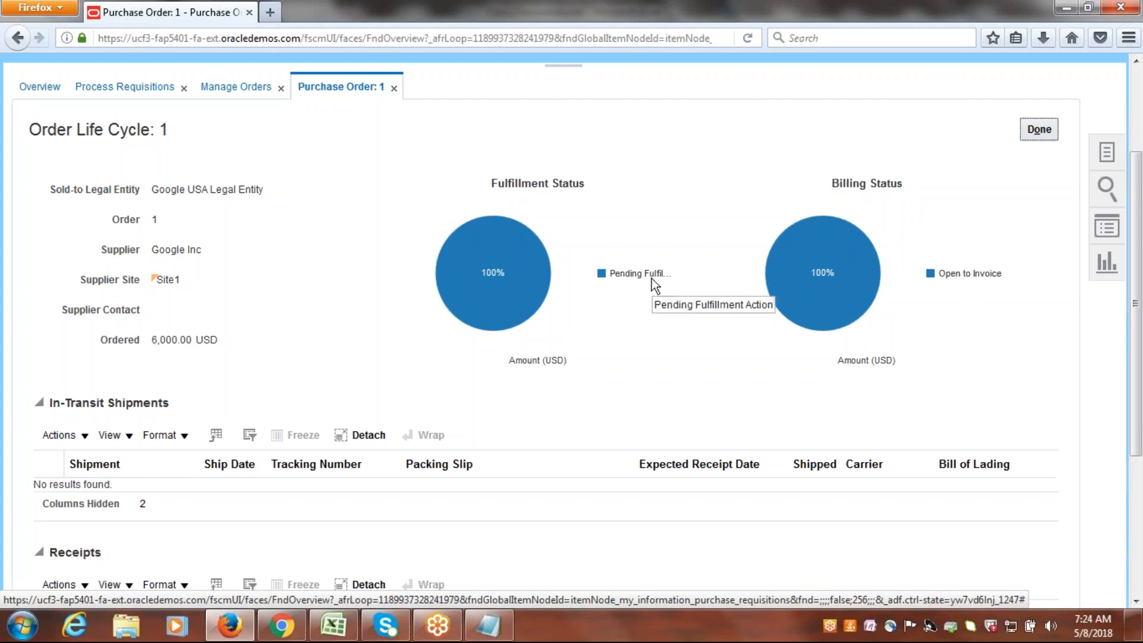
{"action": "left_click", "coordinate": [1039, 129]}
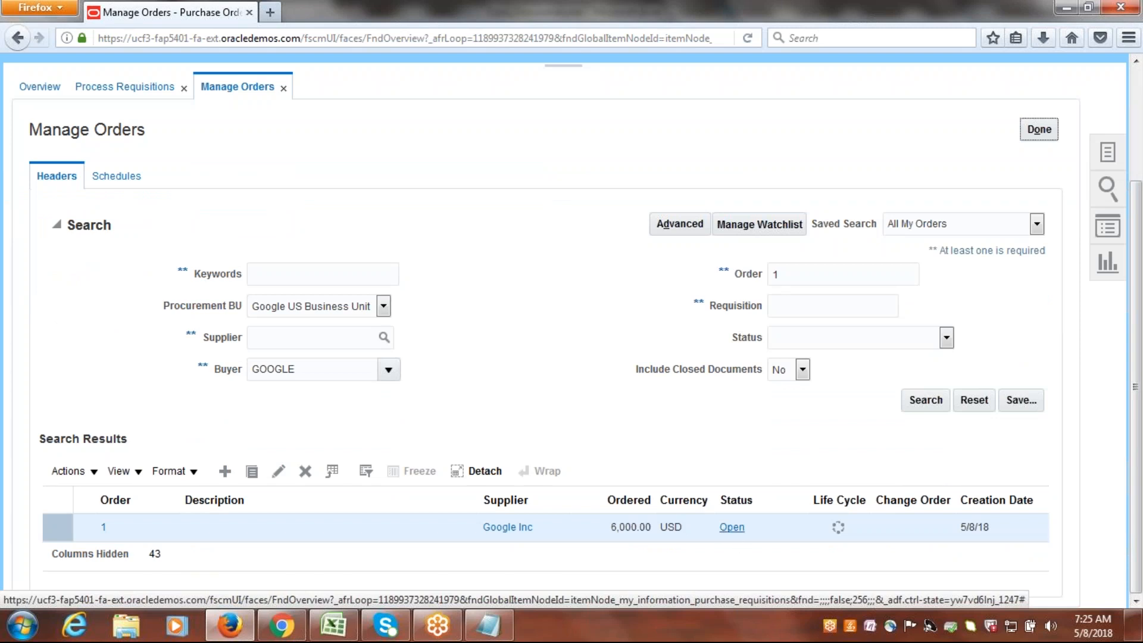
Close Manage Orders and Process Requisitions, and open Inventory Management from the home page.
{"action": "left_click", "coordinate": [1041, 131]}
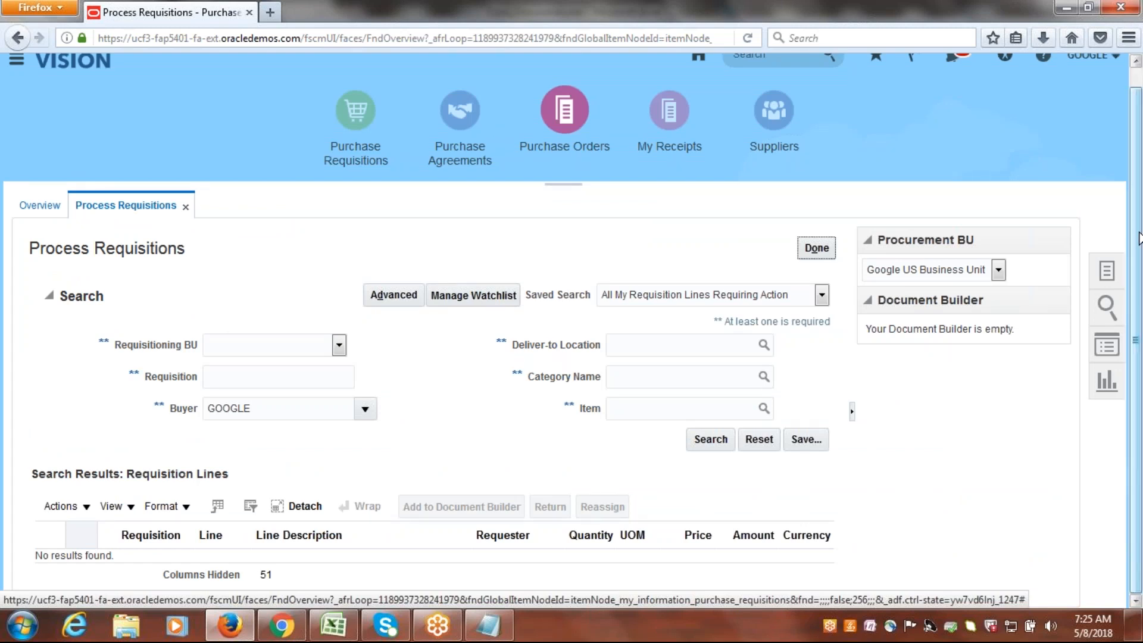
{"action": "left_click", "coordinate": [816, 248]}
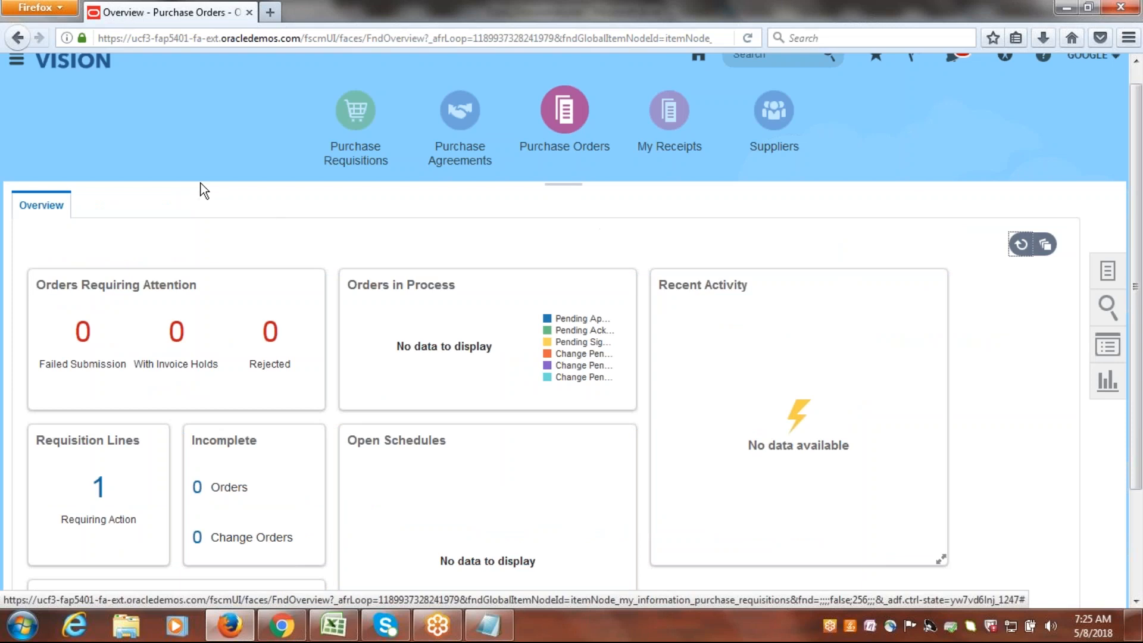
{"action": "left_click", "coordinate": [14, 63]}
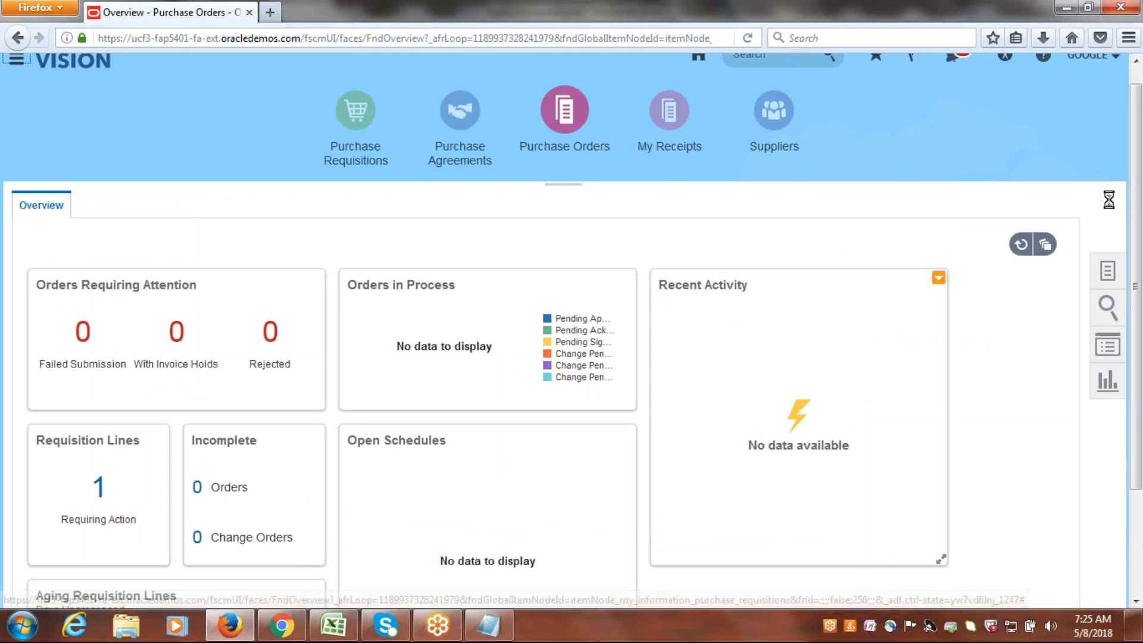
{"action": "left_click", "coordinate": [696, 72]}
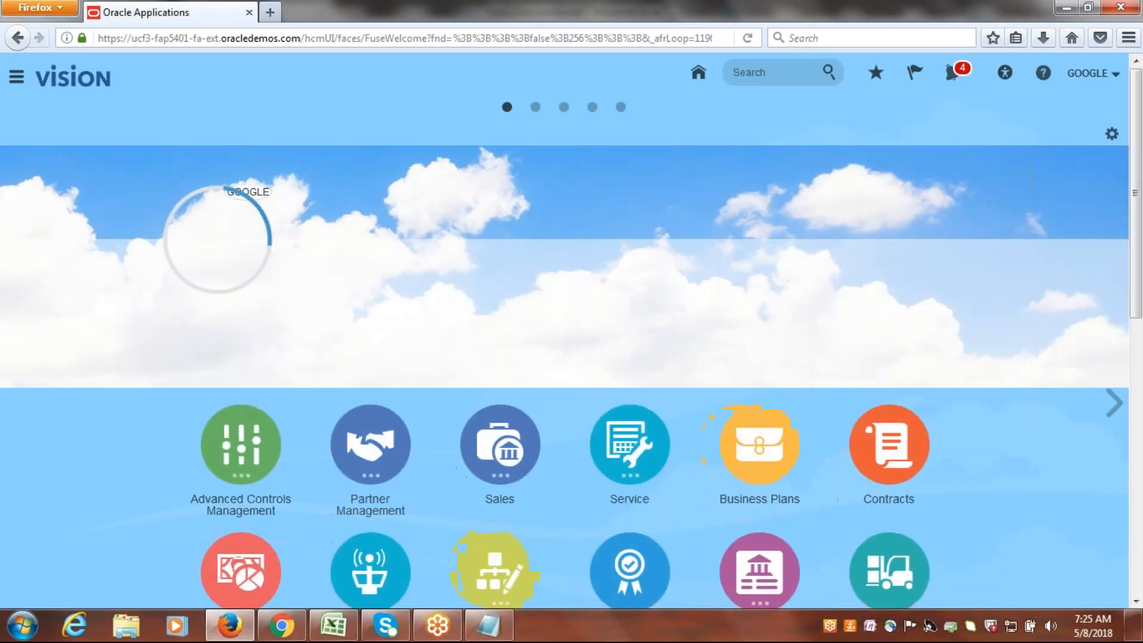
{"action": "left_click_drag", "start_coordinate": [1140, 147], "coordinate": [1141, 338]}
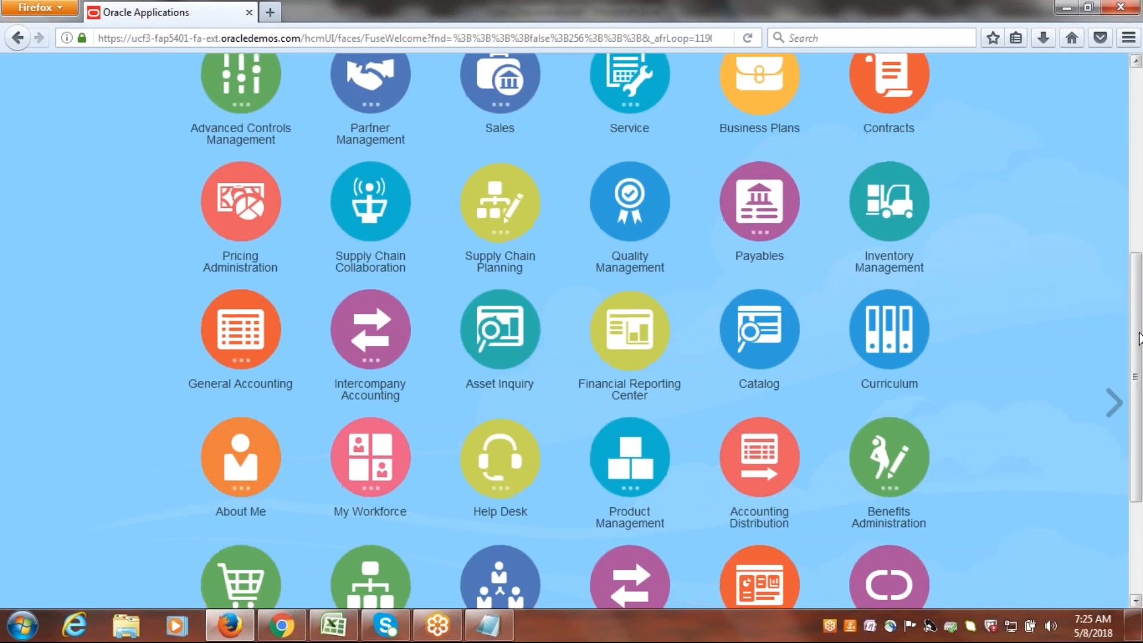
{"action": "left_click", "coordinate": [881, 206]}
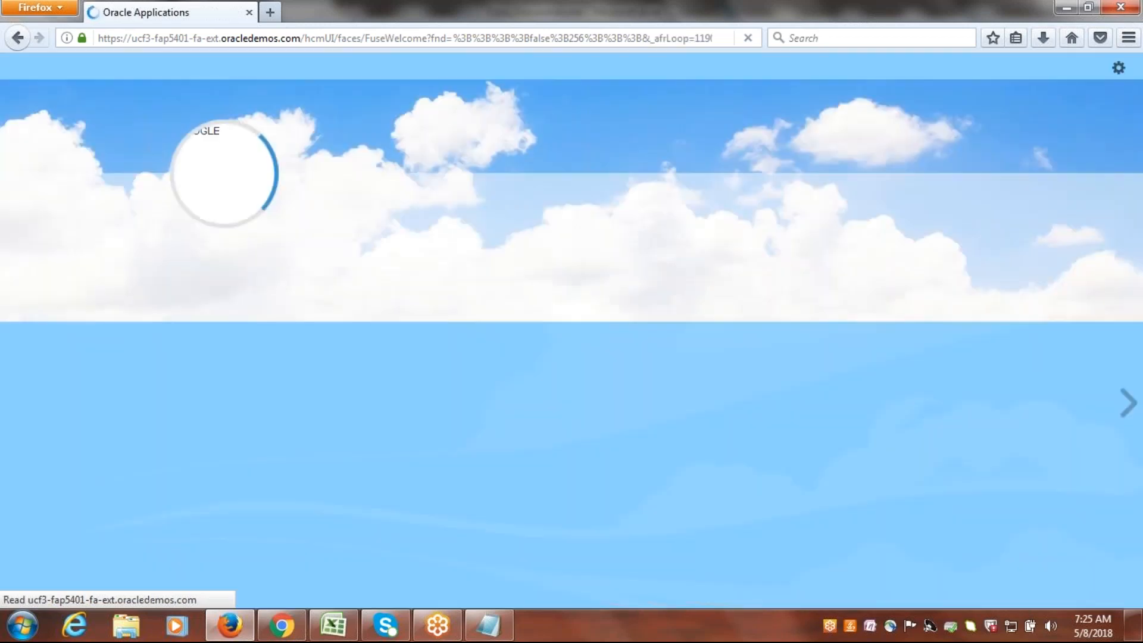
Try to open Inventory Management from the home page.
{"action": "scroll", "coordinate": [1031, 296], "scroll_direction": "down", "scroll_amount": 5}
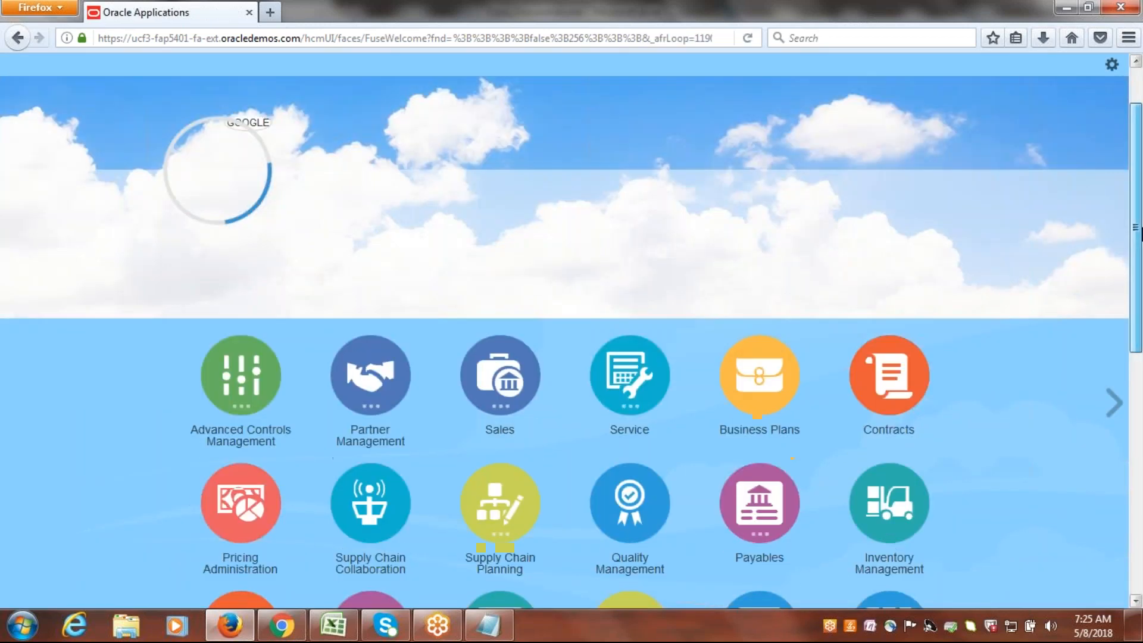
{"action": "left_click_drag", "start_coordinate": [1140, 247], "coordinate": [1140, 363]}
{"action": "left_click", "coordinate": [893, 220]}
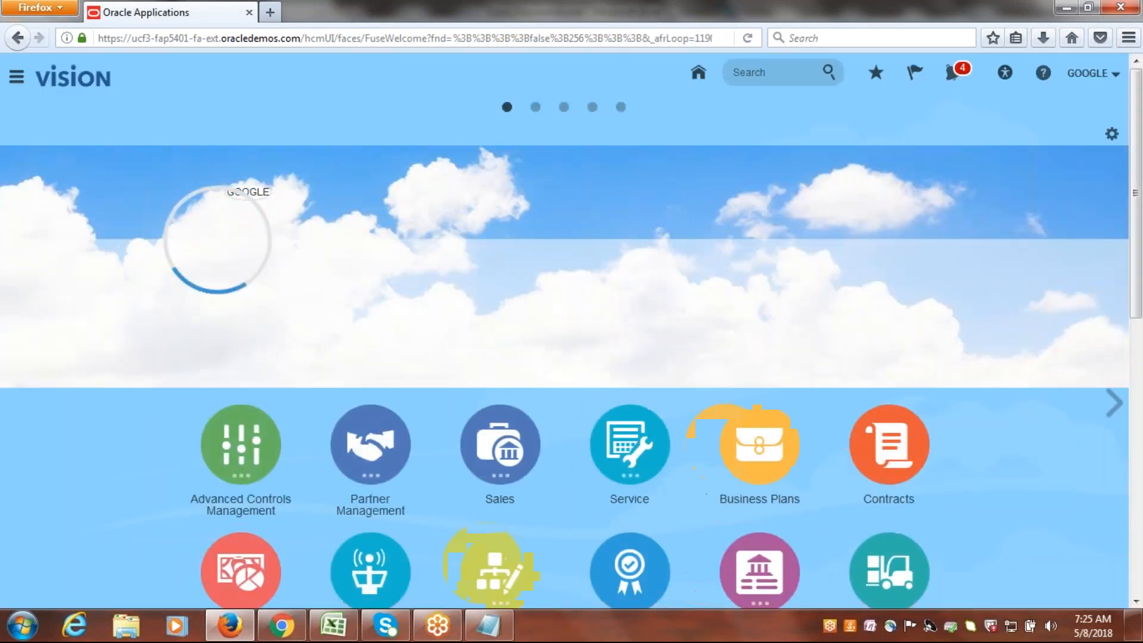
{"action": "left_click_drag", "start_coordinate": [1138, 175], "coordinate": [1139, 299]}
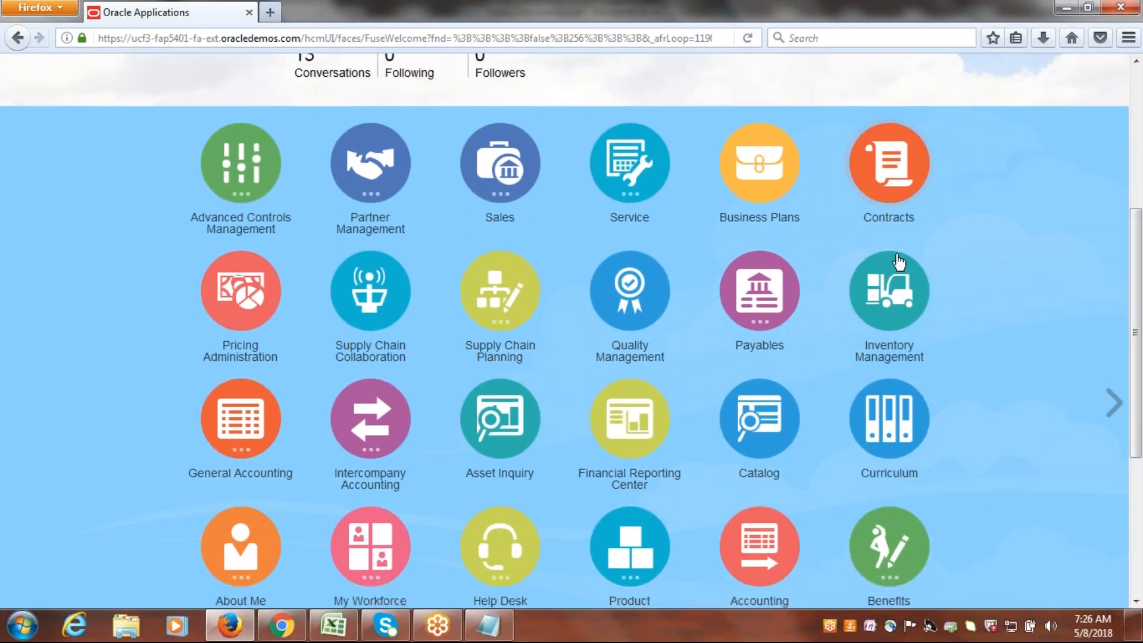
{"action": "left_click", "coordinate": [870, 299]}
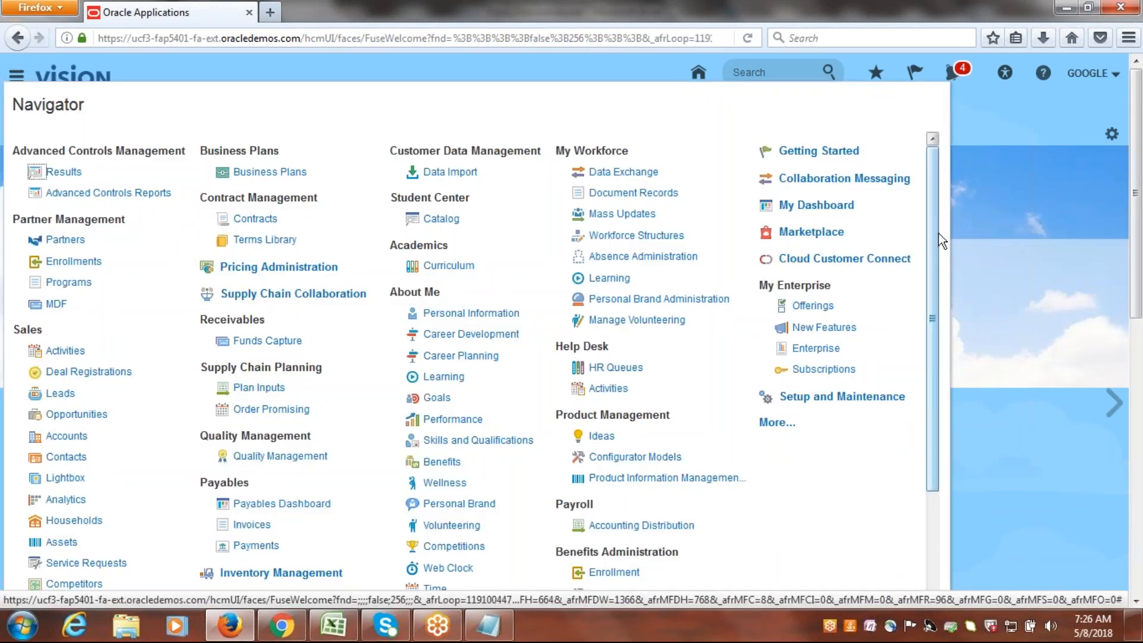
Try to open Inventory Management through the Navigator.
{"action": "left_click_drag", "start_coordinate": [927, 224], "coordinate": [950, 400]}
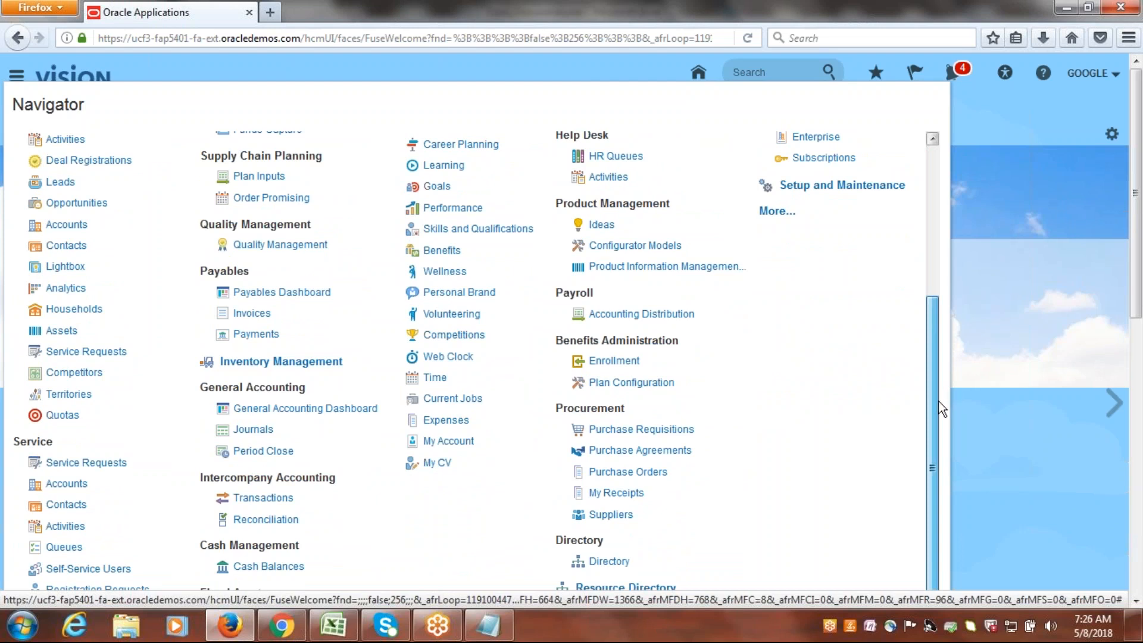
{"action": "left_click_drag", "start_coordinate": [941, 407], "coordinate": [933, 291]}
{"action": "left_click", "coordinate": [281, 475]}
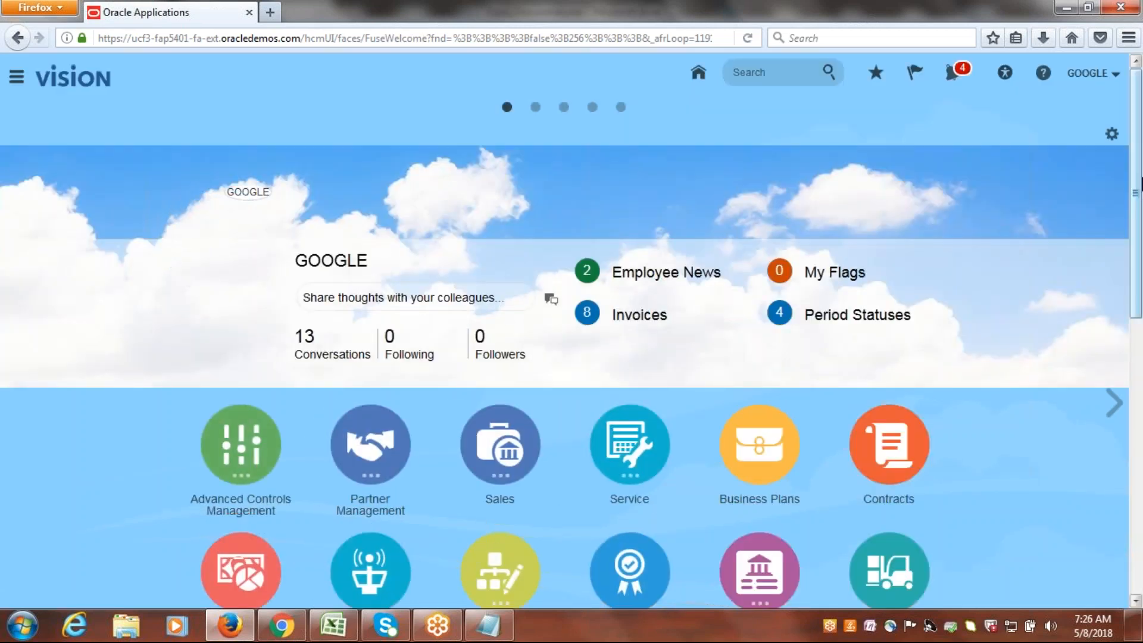
Try once more to open Inventory Management from the home page's app icons.
{"action": "left_click_drag", "start_coordinate": [1139, 159], "coordinate": [1140, 221]}
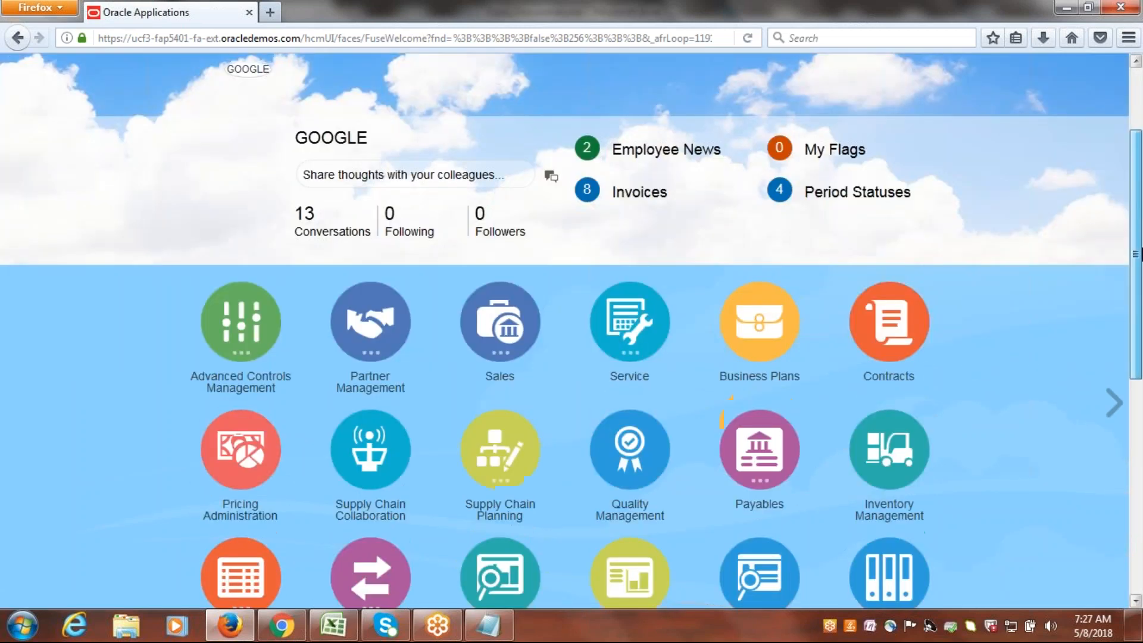
{"action": "scroll", "coordinate": [969, 209], "scroll_direction": "down", "scroll_amount": 3}
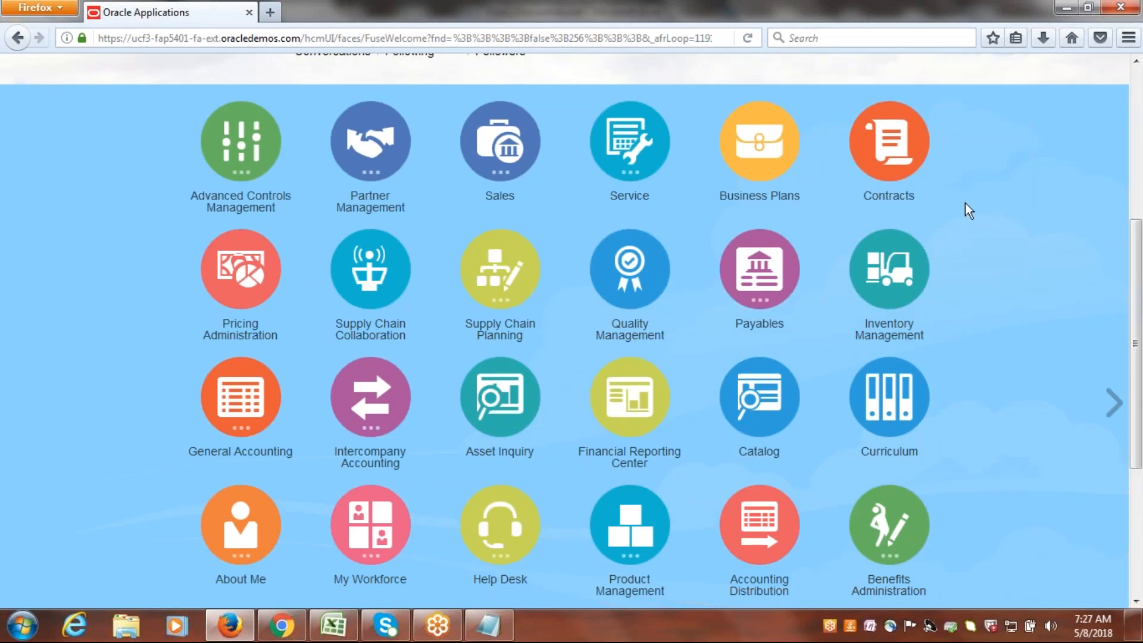
{"action": "left_click", "coordinate": [911, 268]}
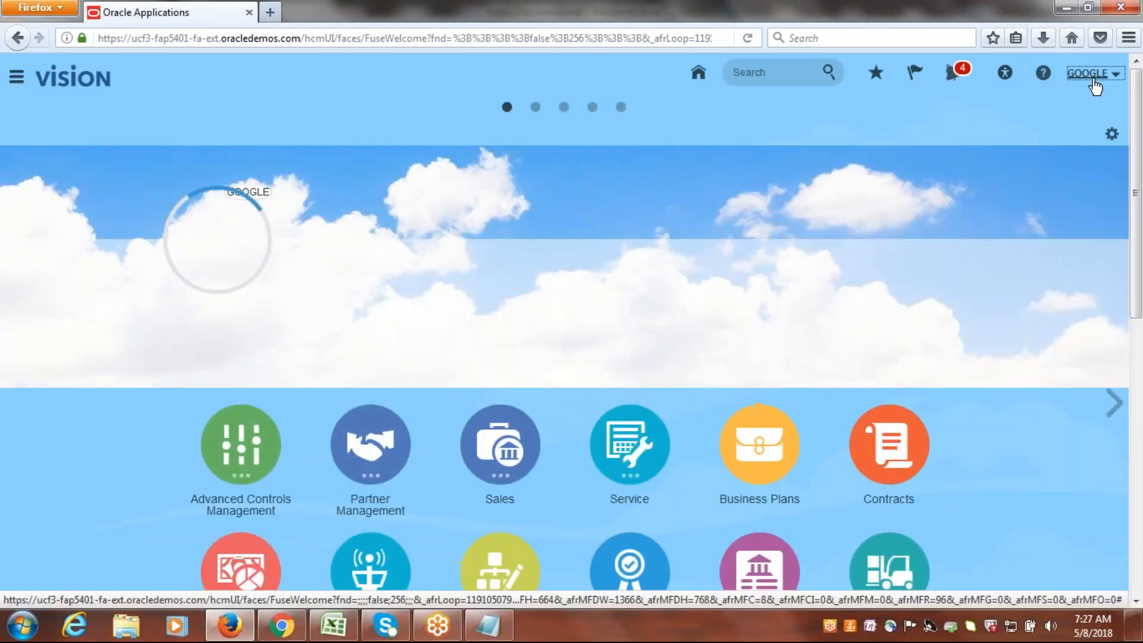
Sign out of the application and confirm the single sign-off.
{"action": "left_click", "coordinate": [1093, 72]}
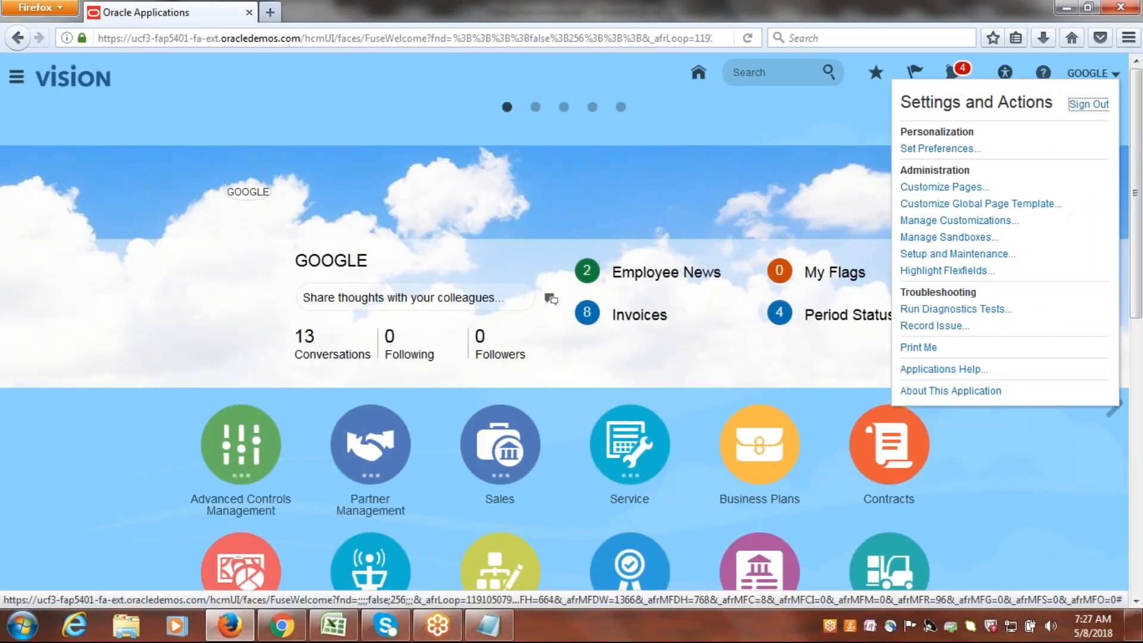
{"action": "left_click", "coordinate": [1088, 104]}
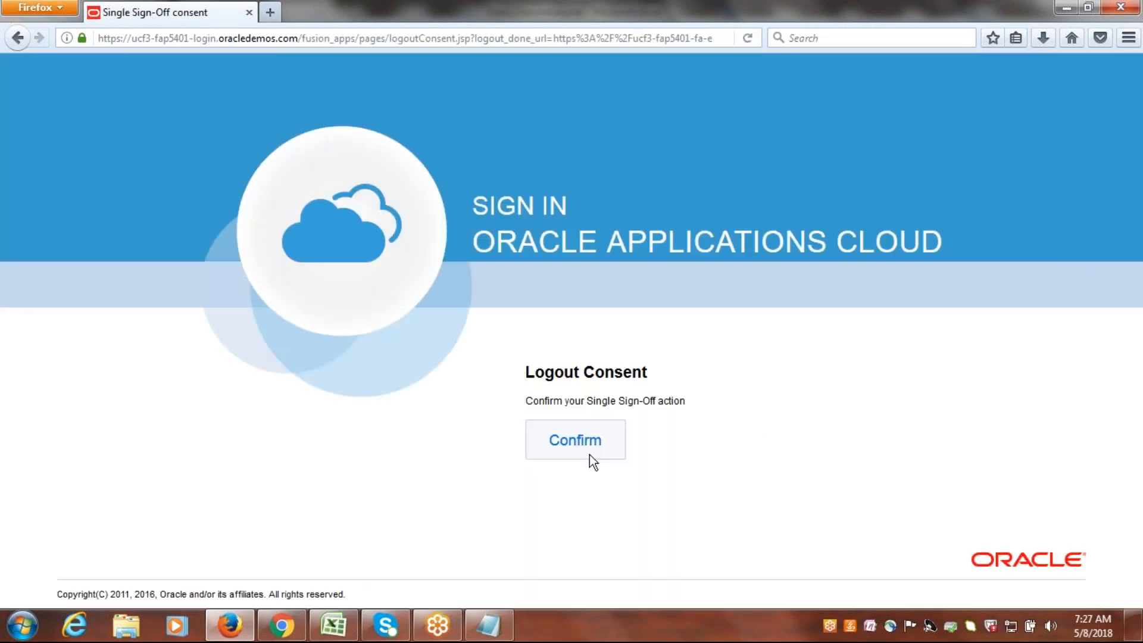
{"action": "left_click", "coordinate": [590, 455]}
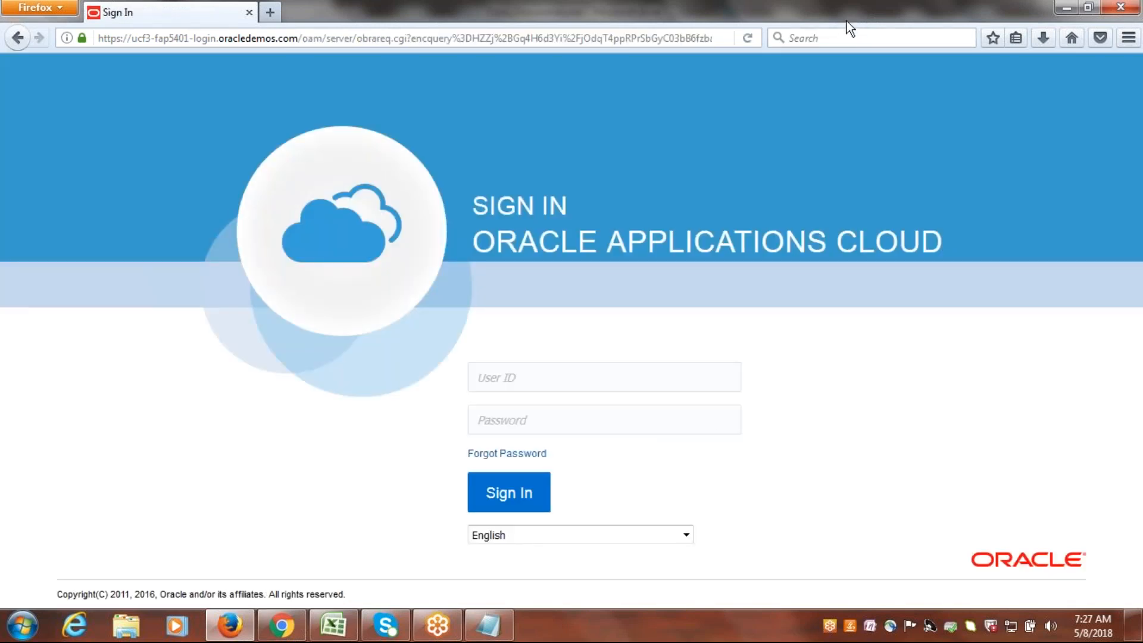
Sign back in to Oracle Applications Cloud with the user ID google and the account password.
{"action": "left_click", "coordinate": [612, 375]}
{"action": "type", "text": "google"}
{"action": "key", "text": "Tab"}
{"action": "type", "text": "*******"}
{"action": "key", "text": "Return"}
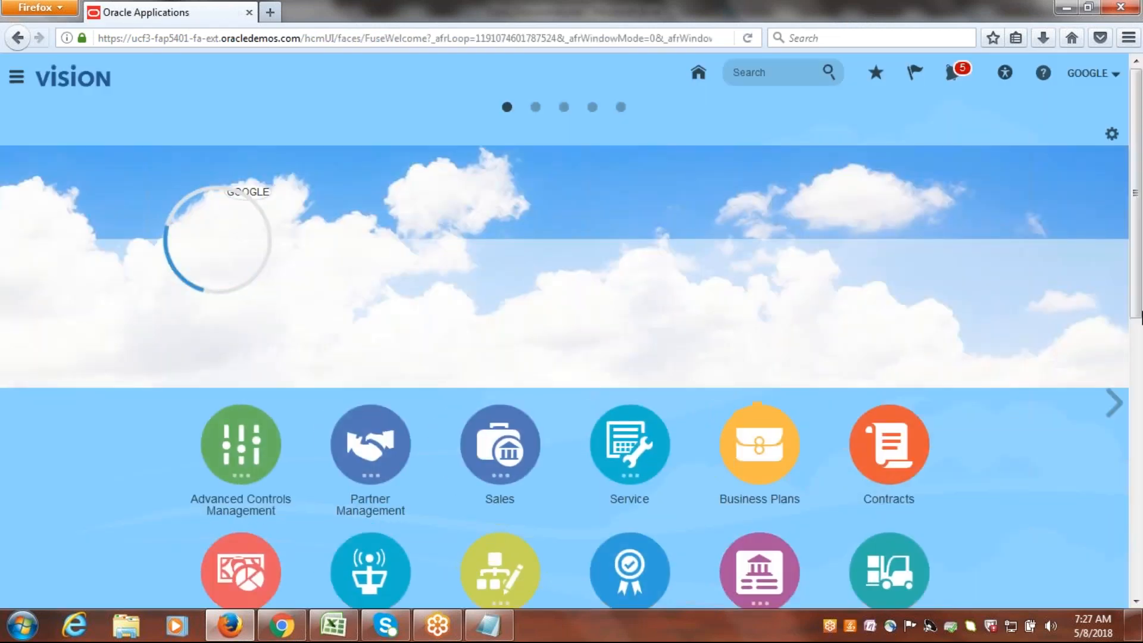
Try to open Inventory Management from the home page, and check the Product Management apps for it.
{"action": "scroll", "coordinate": [1072, 477], "scroll_direction": "down", "scroll_amount": 5}
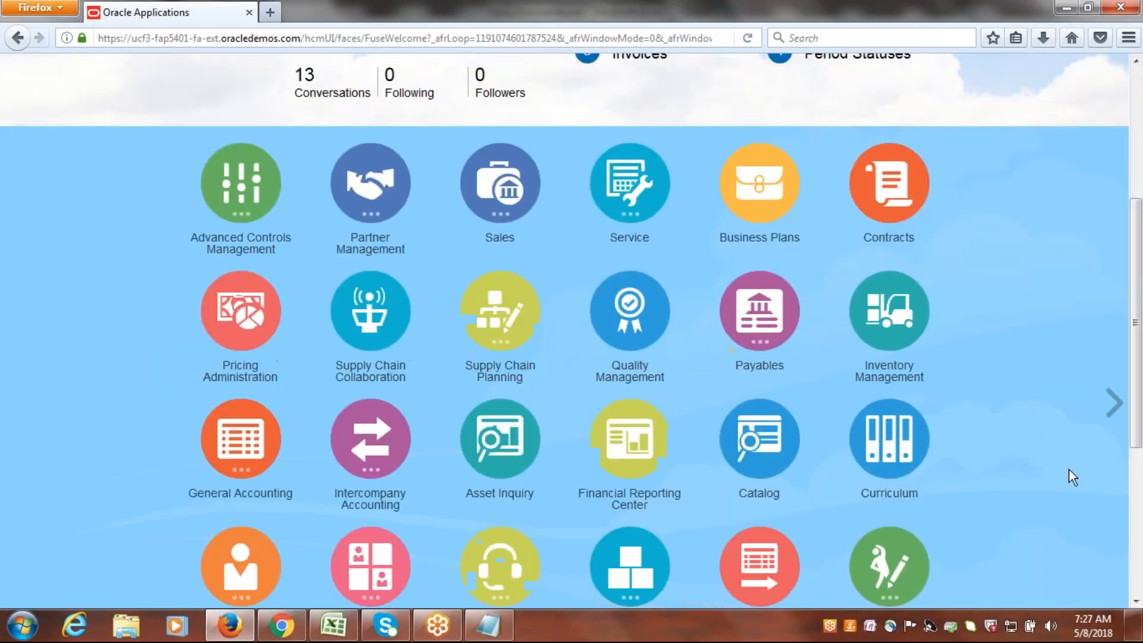
{"action": "left_click", "coordinate": [894, 339]}
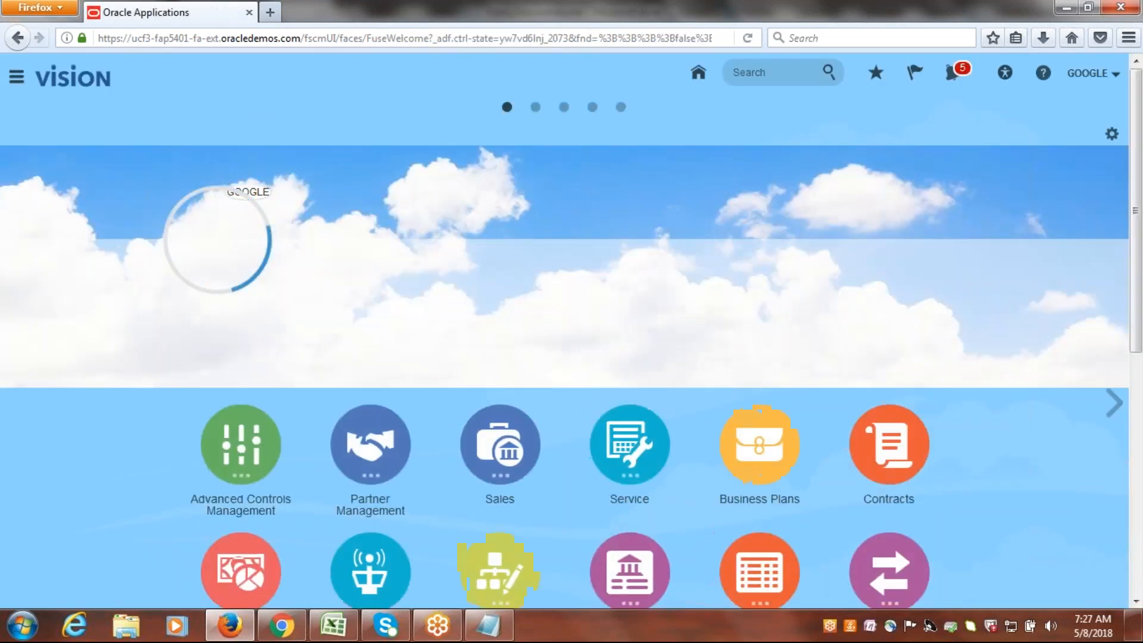
{"action": "left_click_drag", "start_coordinate": [1138, 172], "coordinate": [1141, 410]}
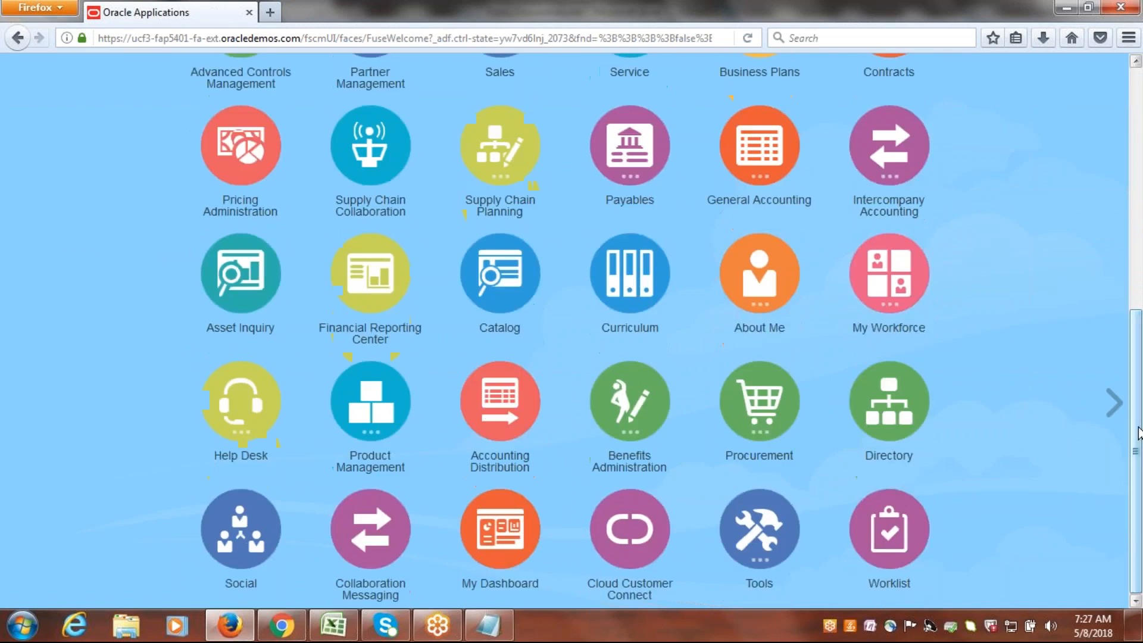
{"action": "left_click", "coordinate": [372, 405]}
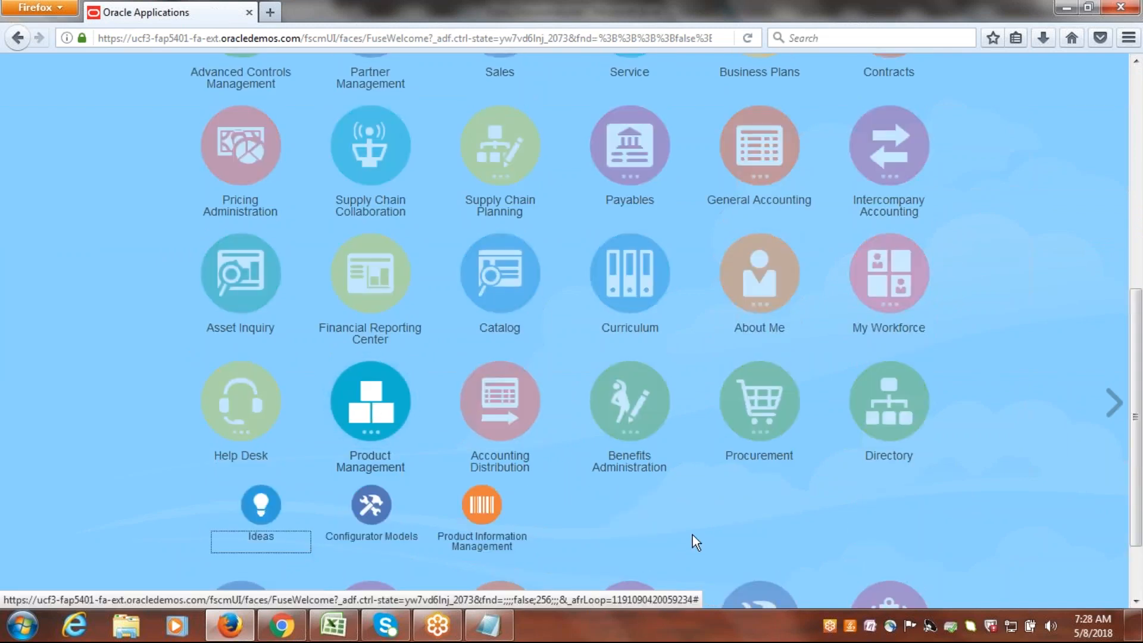
{"action": "left_click_drag", "start_coordinate": [1141, 423], "coordinate": [1141, 472]}
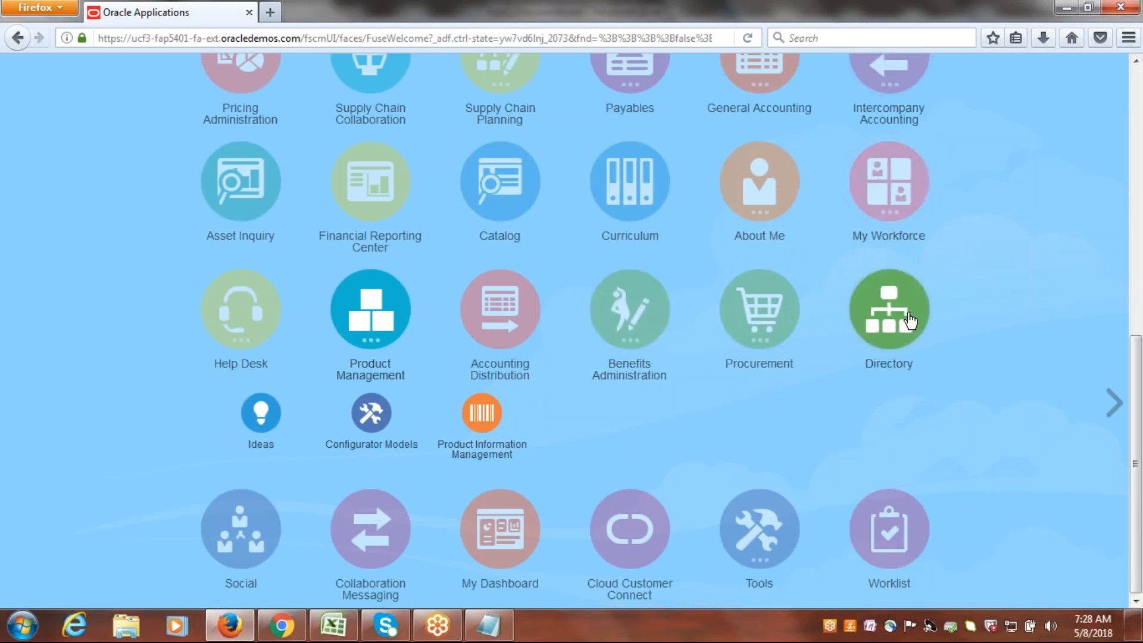
{"action": "left_click_drag", "start_coordinate": [1141, 422], "coordinate": [1140, 274]}
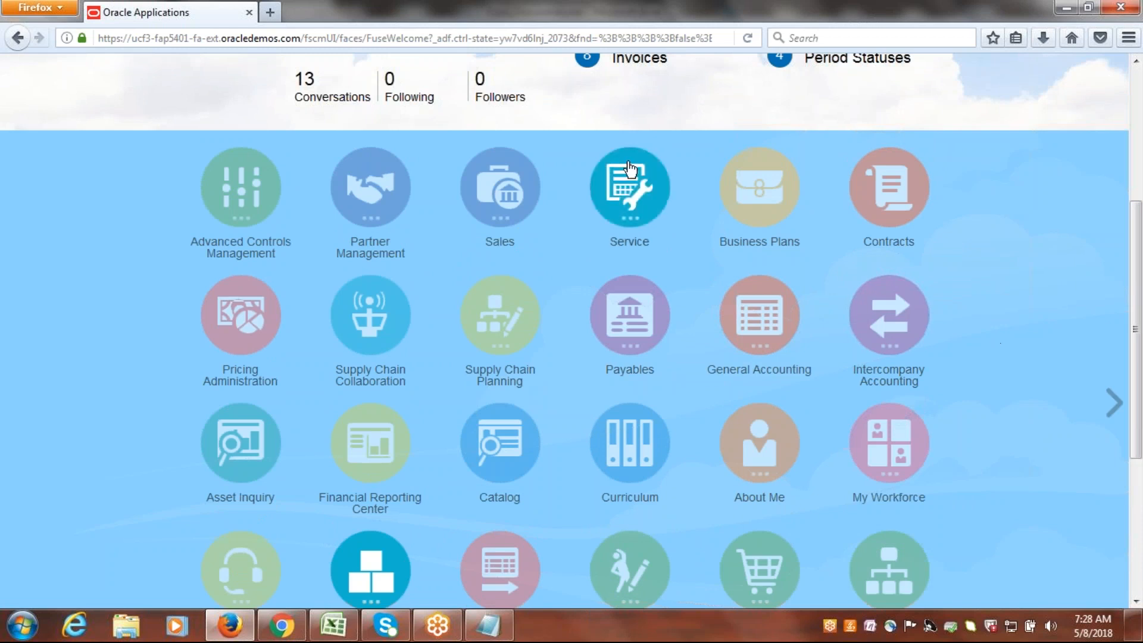
Reload the home page and look through all its app icons for Inventory Management.
{"action": "left_click", "coordinate": [423, 38]}
{"action": "key", "text": "Return"}
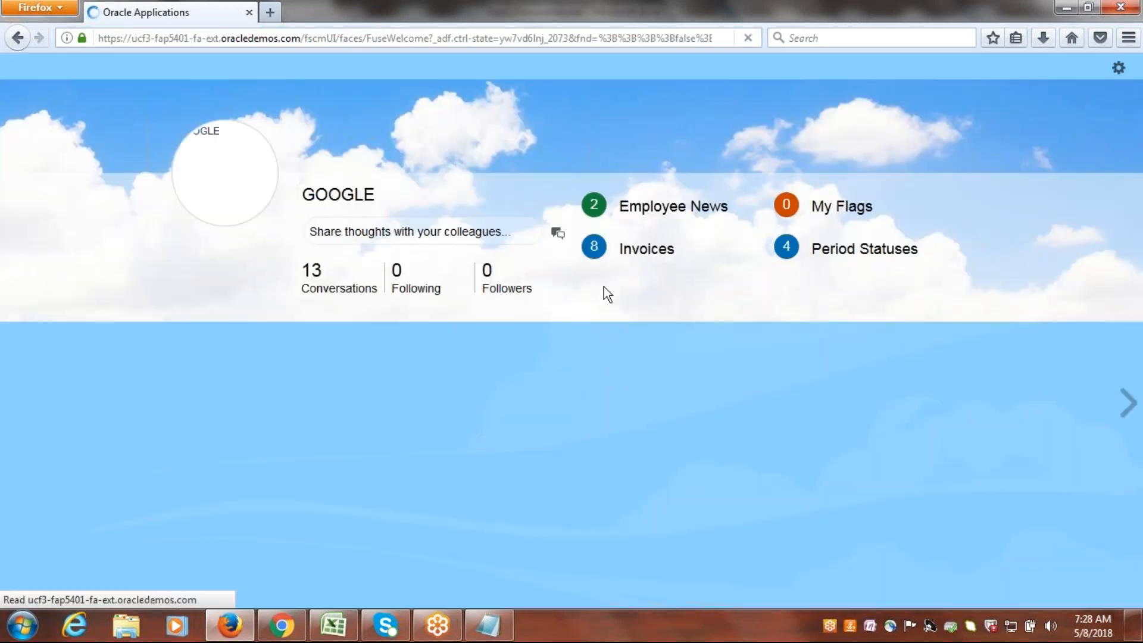
{"action": "scroll", "coordinate": [604, 287], "scroll_direction": "down", "scroll_amount": 4}
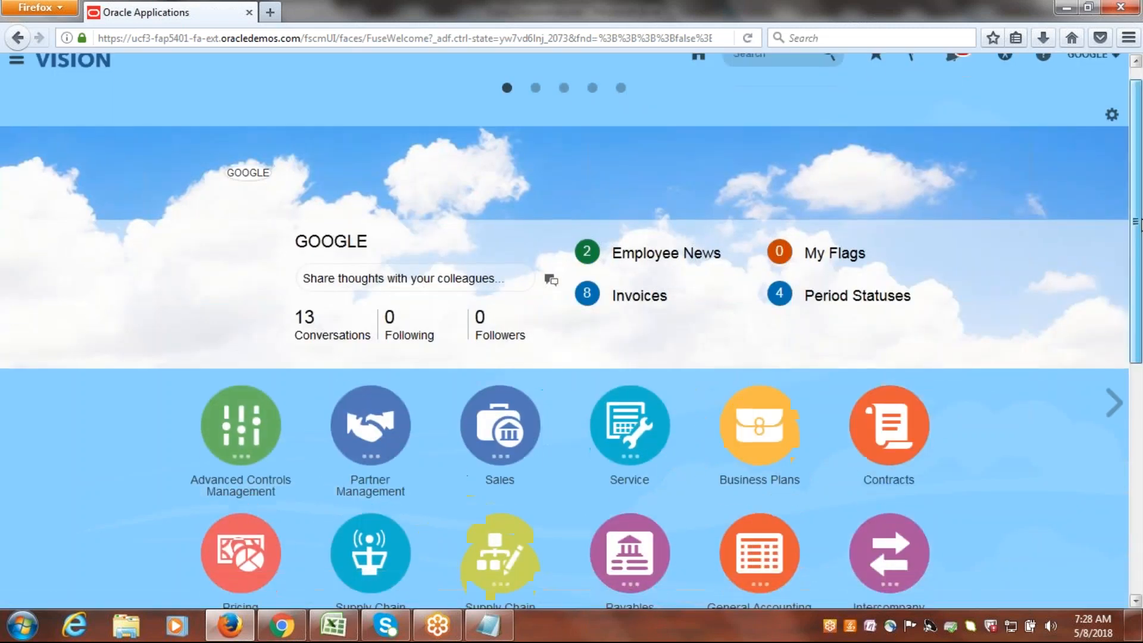
{"action": "scroll", "coordinate": [572, 331], "scroll_direction": "down", "scroll_amount": 3}
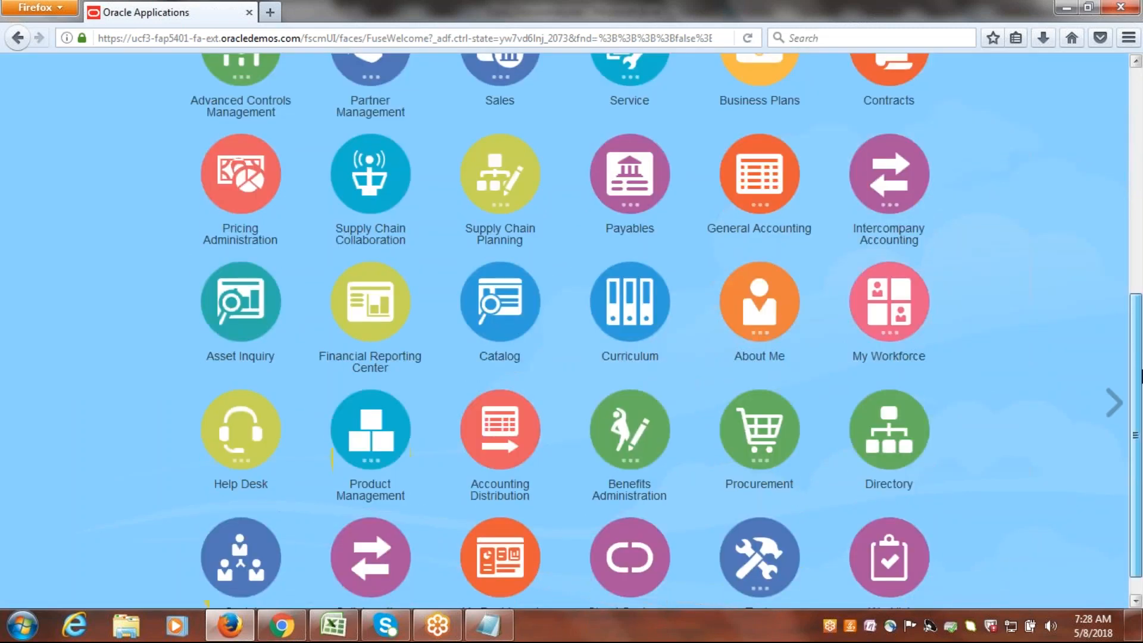
{"action": "scroll", "coordinate": [1141, 375], "scroll_direction": "down", "scroll_amount": 1}
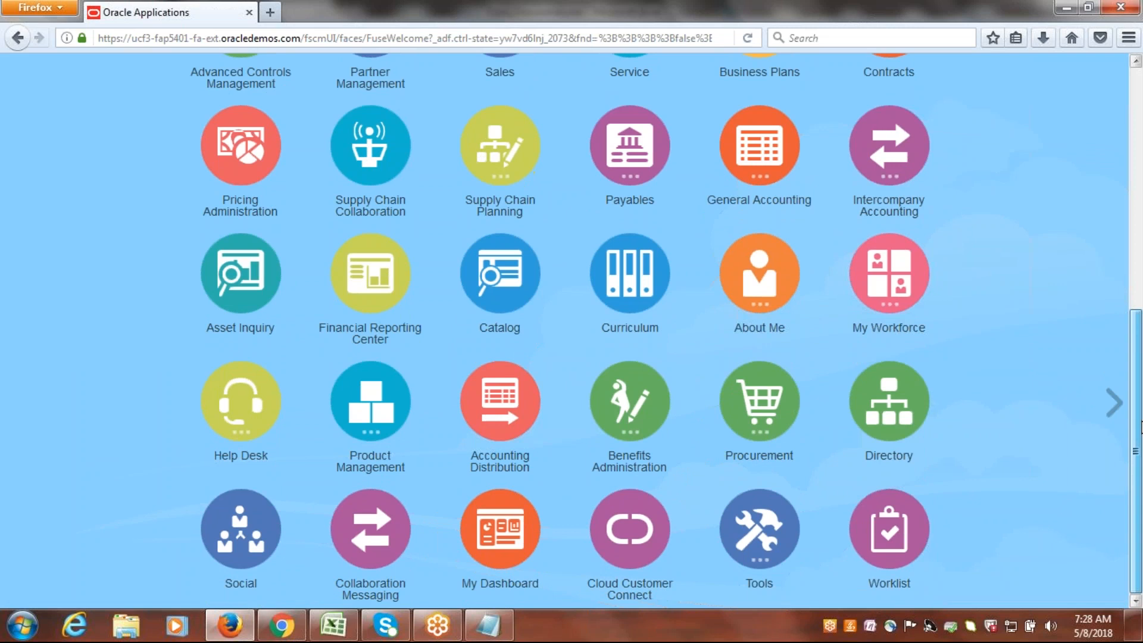
{"action": "mouse_move", "coordinate": [1138, 374]}
{"action": "left_mouse_down"}
{"action": "mouse_move", "coordinate": [1140, 292]}
{"action": "mouse_move", "coordinate": [1141, 357]}
{"action": "left_mouse_up"}
{"action": "scroll", "coordinate": [1140, 360], "scroll_direction": "down", "scroll_amount": 2}
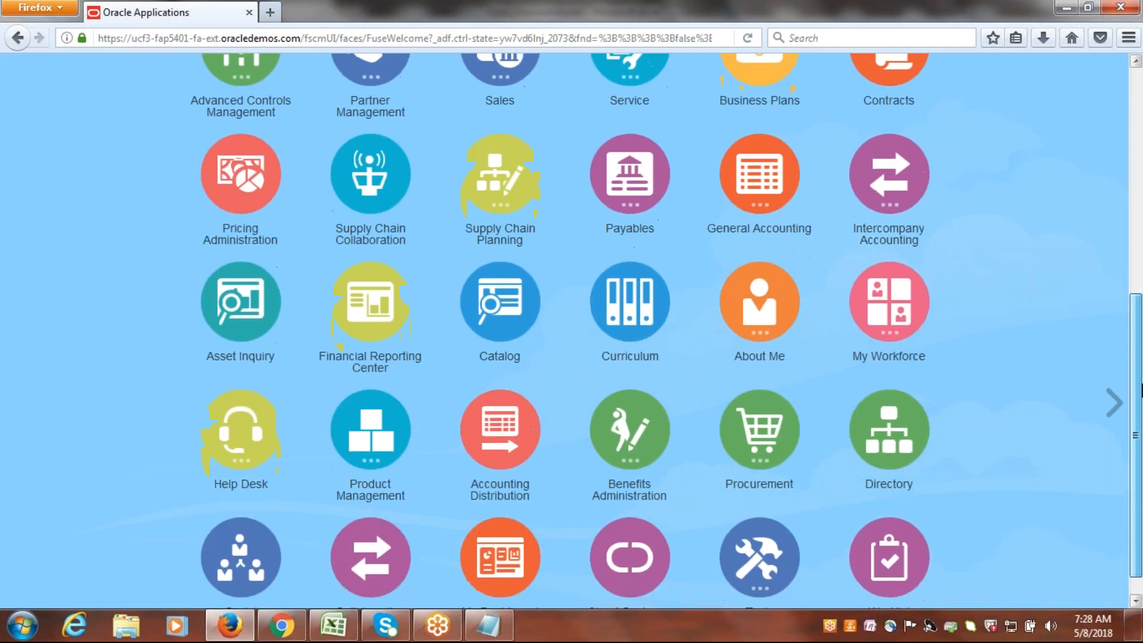
Try to advance to the next home page panel, and look through the app icons again.
{"action": "left_click", "coordinate": [1115, 403]}
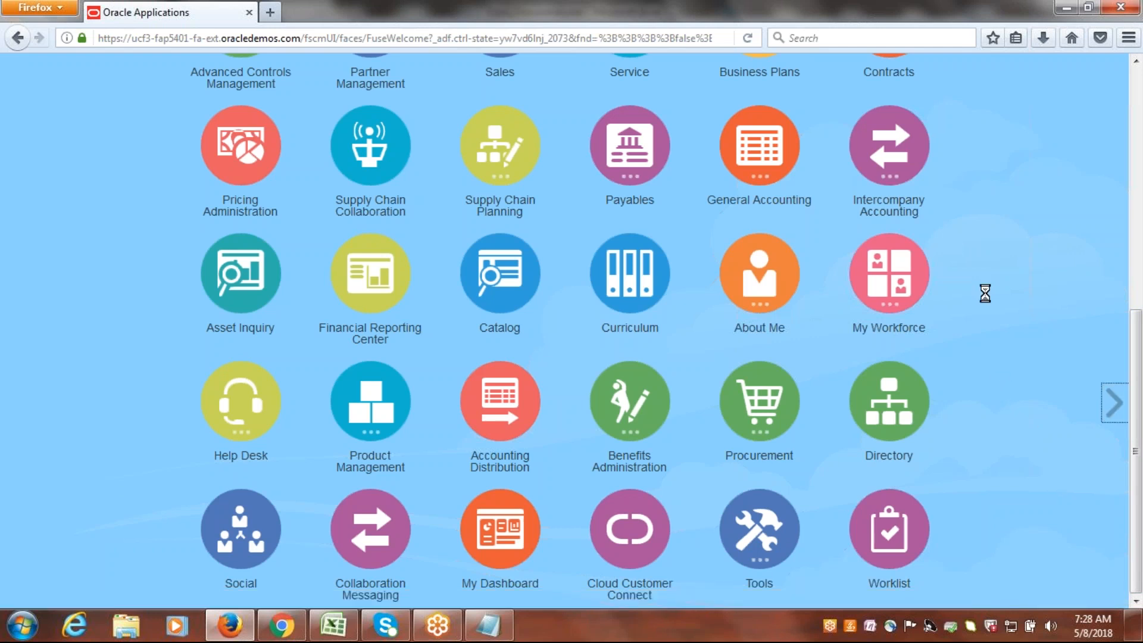
{"action": "left_click", "coordinate": [849, 17]}
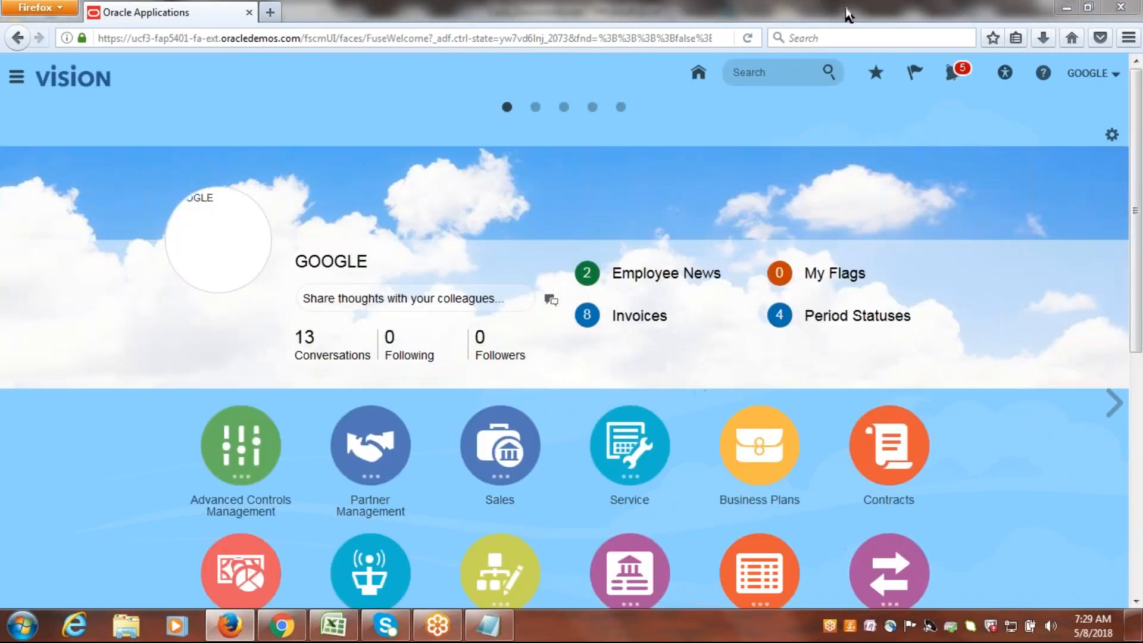
{"action": "left_click", "coordinate": [851, 17]}
{"action": "left_click_drag", "start_coordinate": [1140, 226], "coordinate": [1140, 357]}
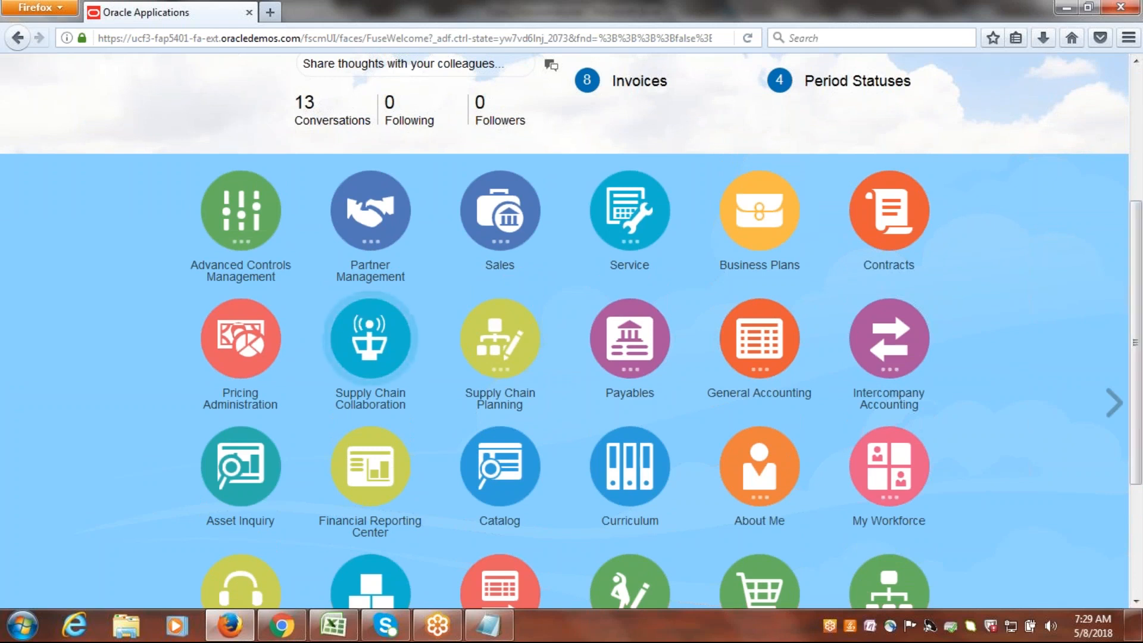
{"action": "left_click_drag", "start_coordinate": [1141, 373], "coordinate": [1141, 255]}
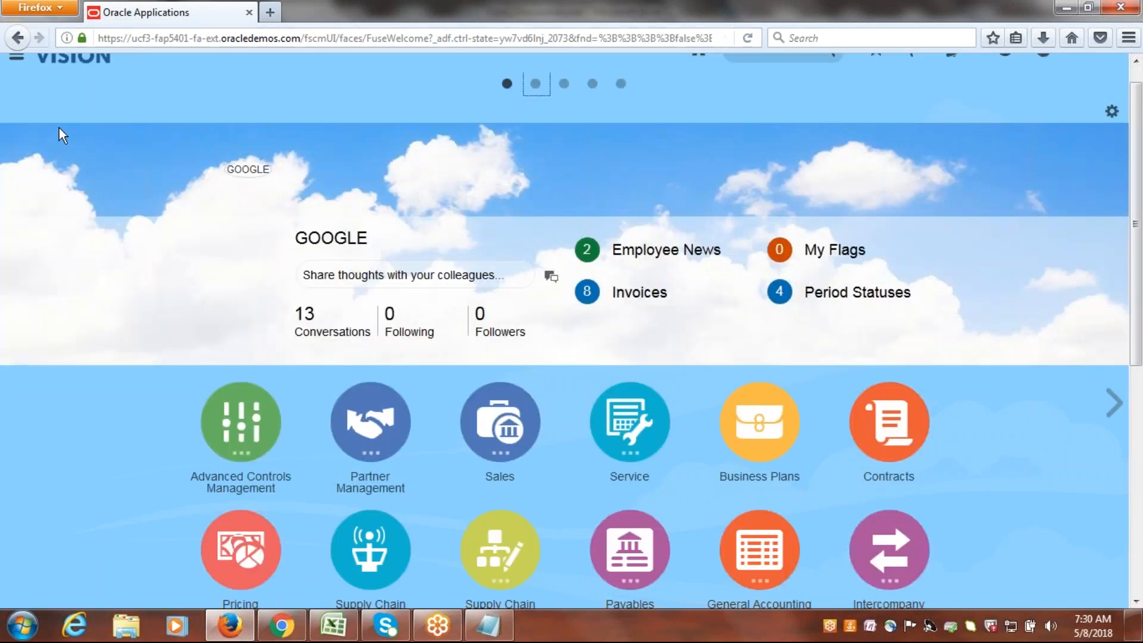
Look through the Navigator's entries for Inventory Management.
{"action": "left_click", "coordinate": [16, 67]}
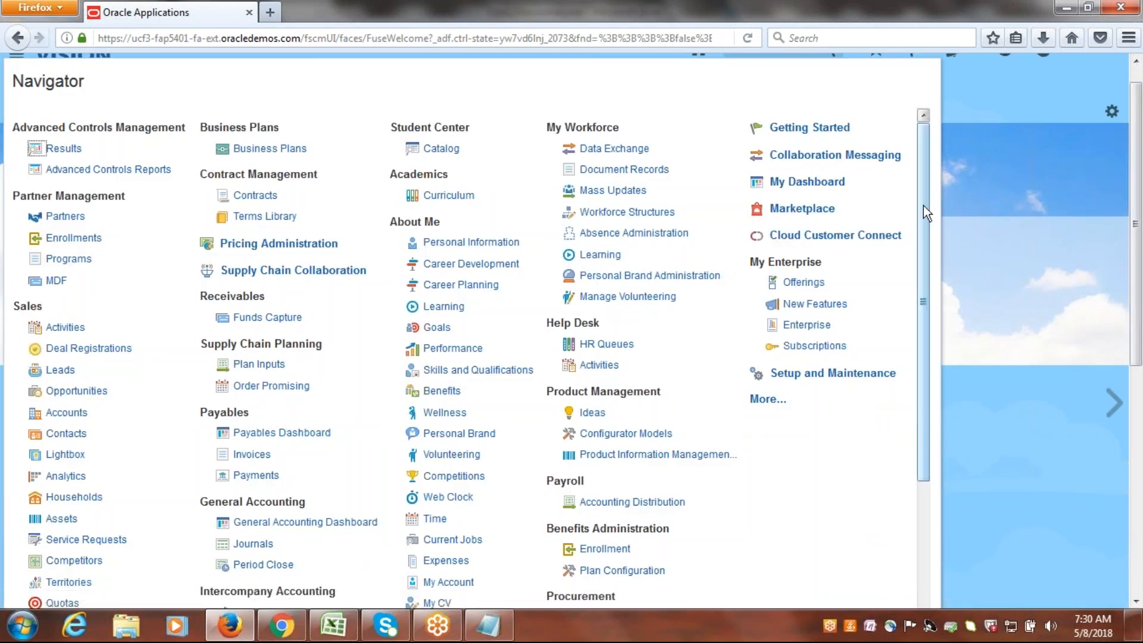
{"action": "mouse_move", "coordinate": [925, 209]}
{"action": "left_mouse_down"}
{"action": "mouse_move", "coordinate": [935, 376]}
{"action": "mouse_move", "coordinate": [919, 190]}
{"action": "left_mouse_up"}
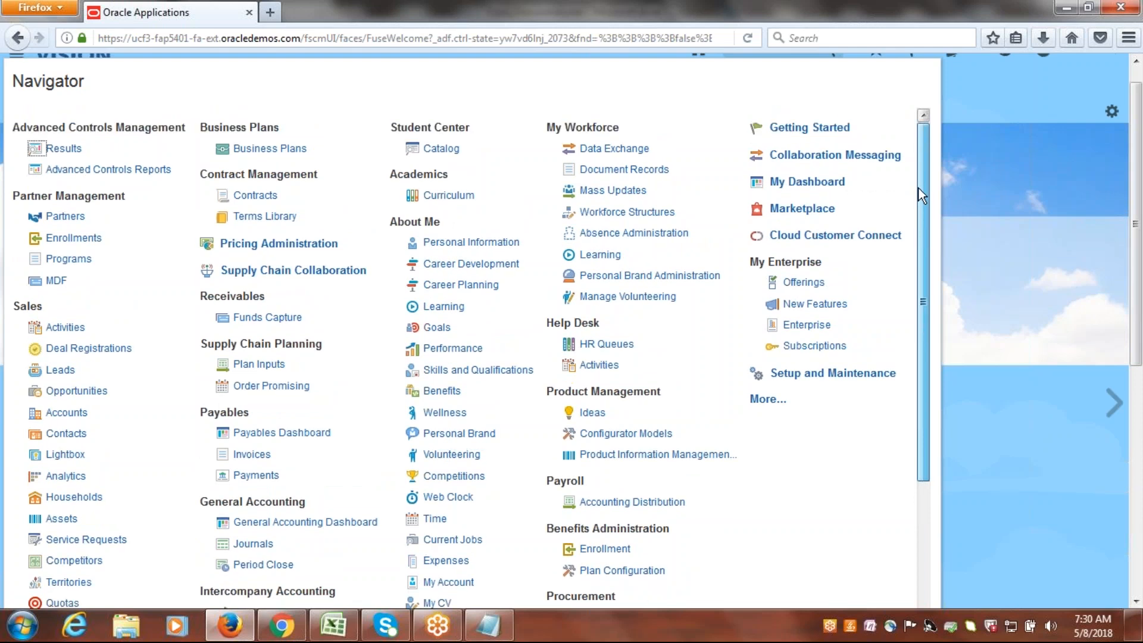
{"action": "left_click_drag", "start_coordinate": [919, 188], "coordinate": [926, 369]}
Reduce the browser zoom to 80% and check the whole Navigator for Inventory Management.
{"action": "left_click", "coordinate": [1128, 37]}
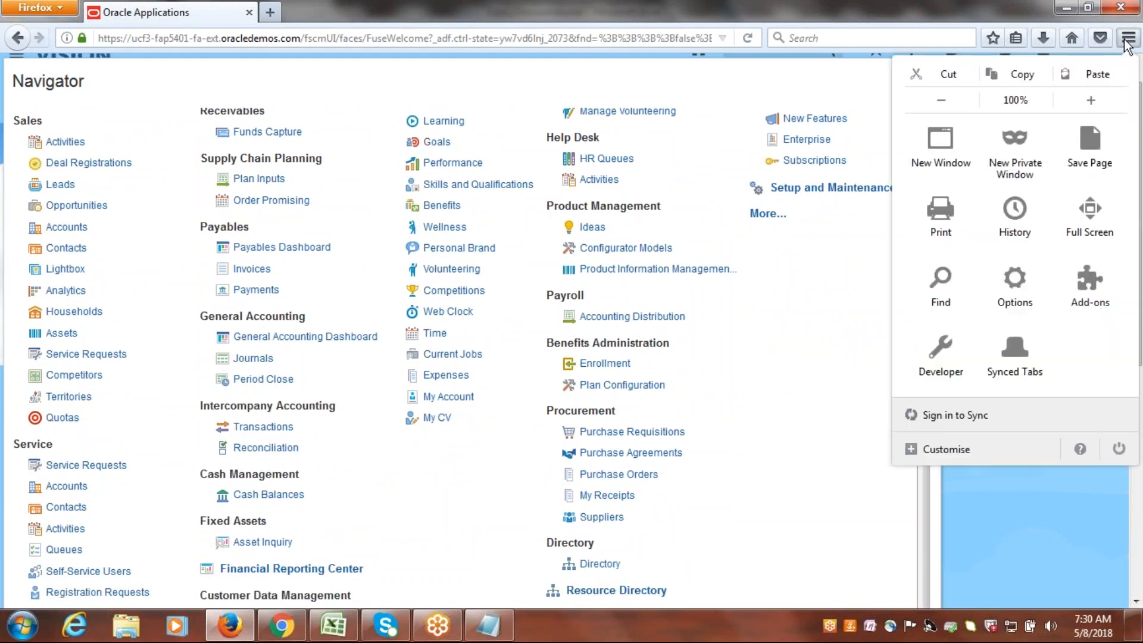
{"action": "left_click", "coordinate": [945, 98]}
{"action": "left_click", "coordinate": [945, 98]}
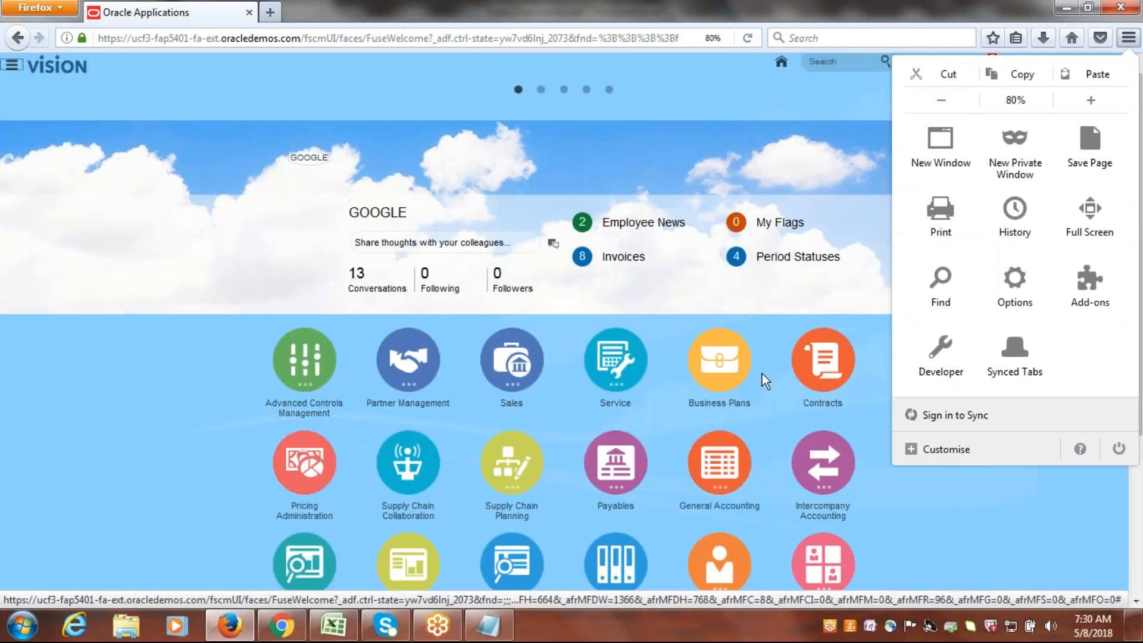
{"action": "left_click", "coordinate": [700, 95]}
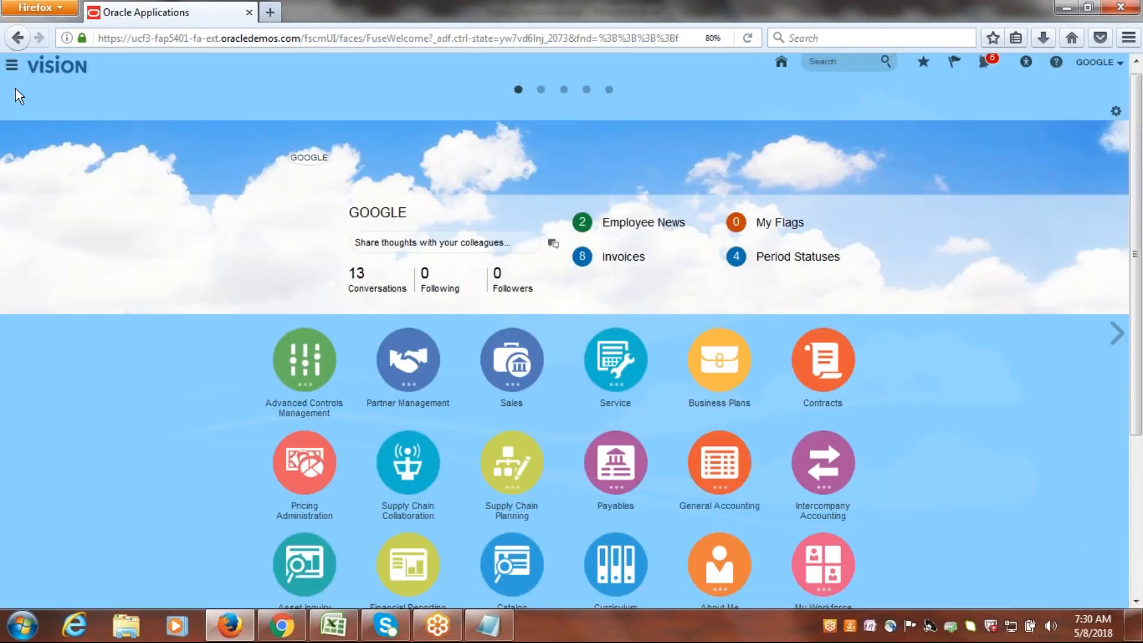
{"action": "left_click", "coordinate": [11, 65]}
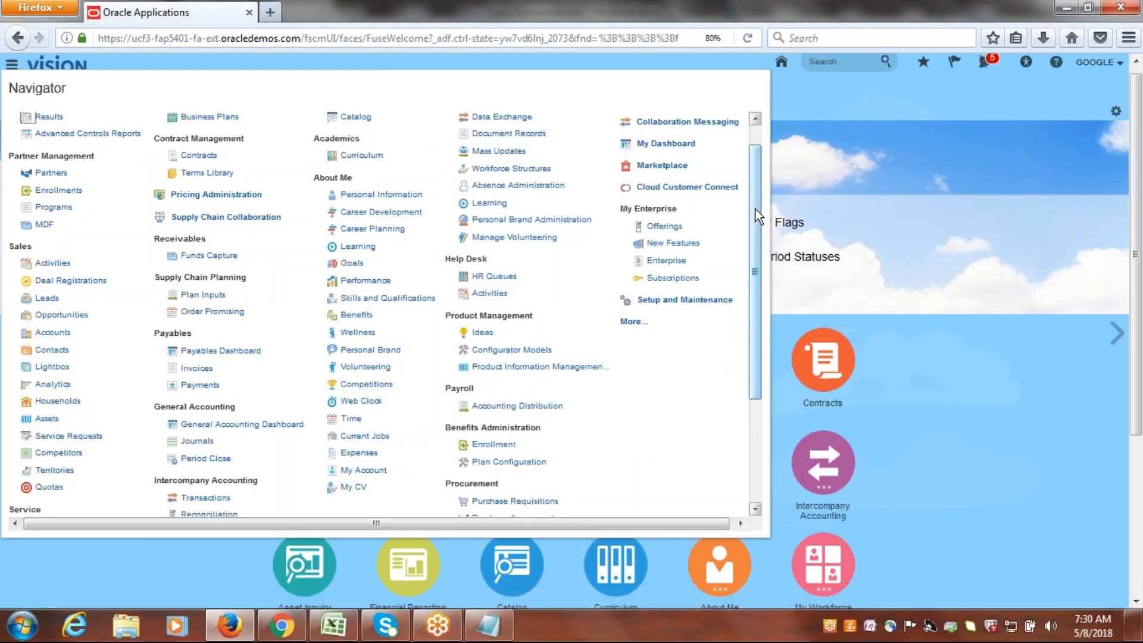
{"action": "left_click_drag", "start_coordinate": [754, 213], "coordinate": [757, 317]}
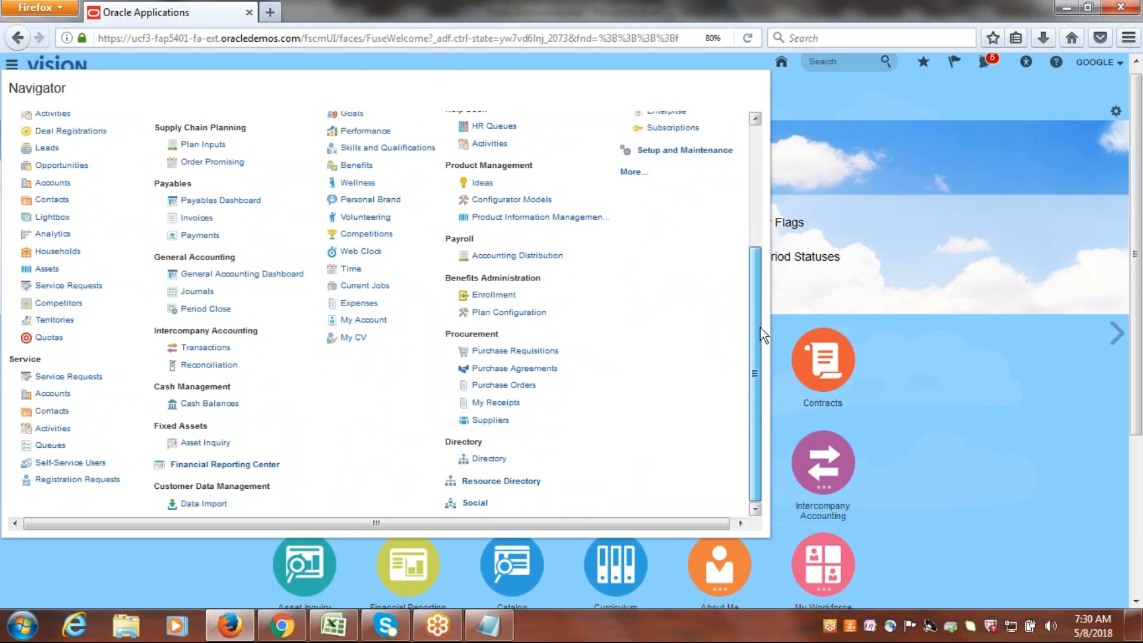
Expand the Navigator's additional entries, check the Tools list for Inventory Management, and close the Navigator.
{"action": "left_click_drag", "start_coordinate": [760, 327], "coordinate": [791, 324]}
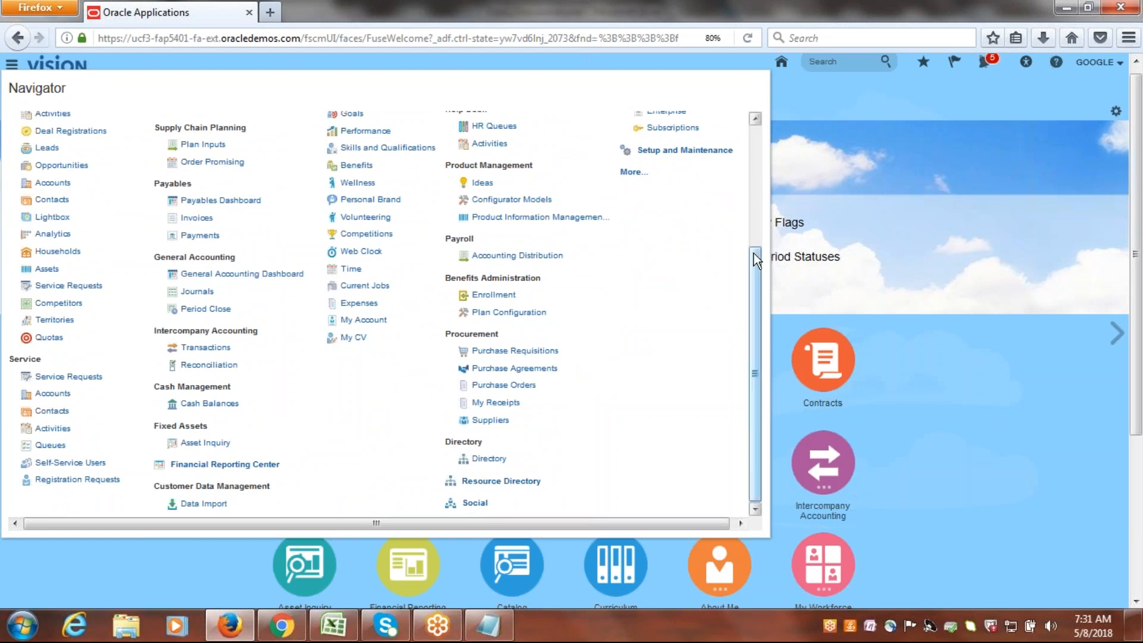
{"action": "left_click_drag", "start_coordinate": [755, 314], "coordinate": [756, 179]}
{"action": "left_click", "coordinate": [634, 312]}
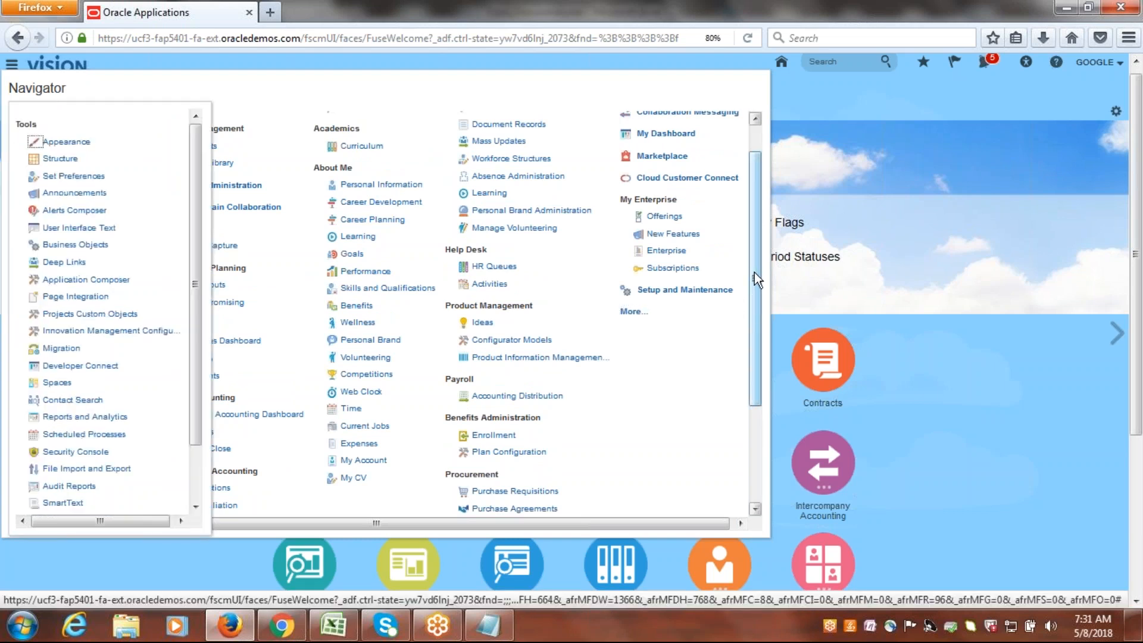
{"action": "left_click", "coordinate": [1056, 193]}
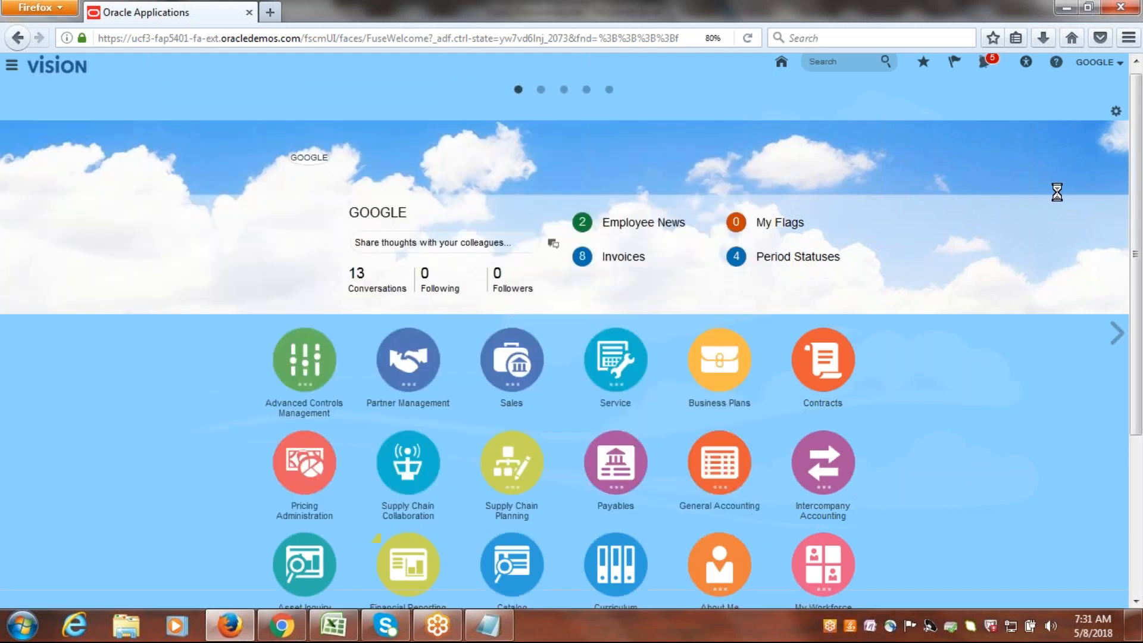
Restore the browser zoom to its normal size and look through the home page app icons for Inventory Management.
{"action": "left_click", "coordinate": [1128, 37]}
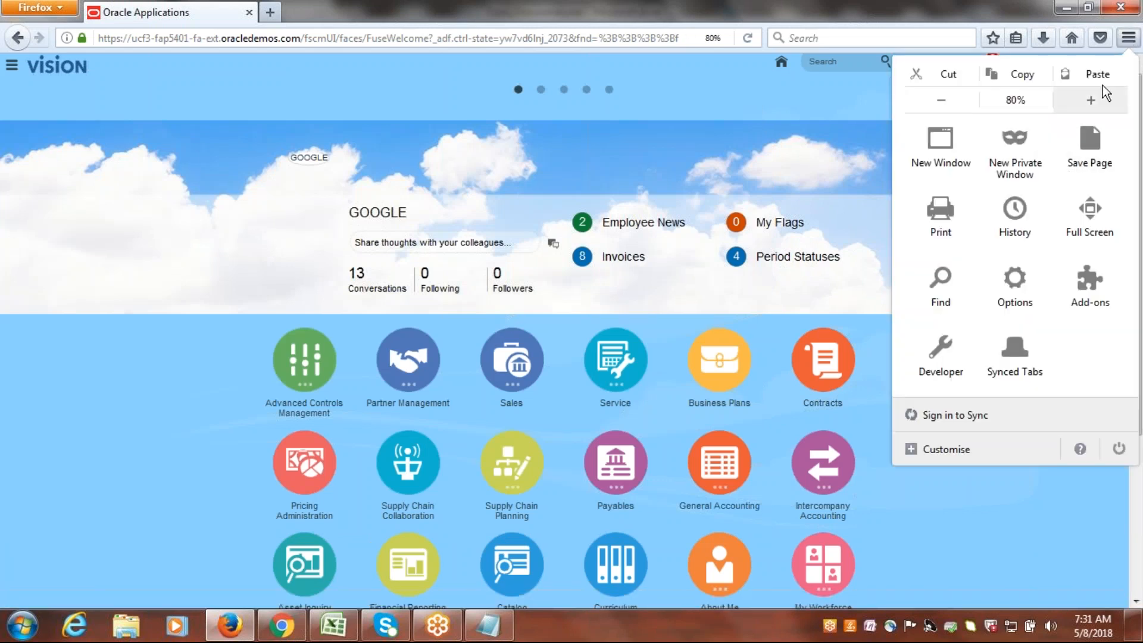
{"action": "left_click", "coordinate": [1097, 102]}
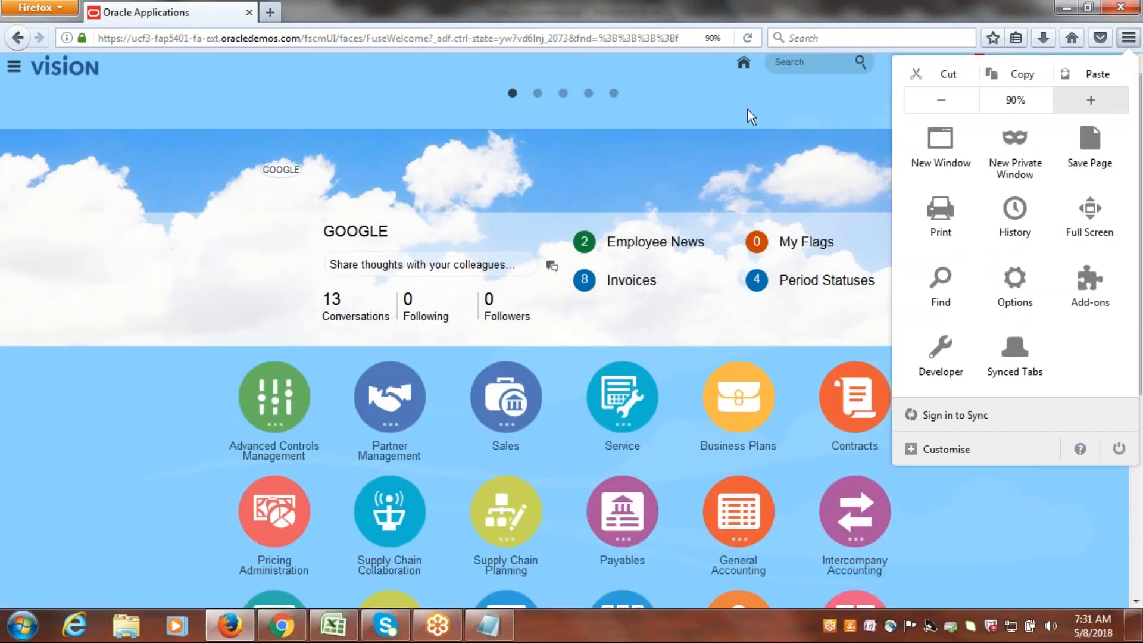
{"action": "left_click", "coordinate": [808, 123]}
{"action": "left_click_drag", "start_coordinate": [1140, 149], "coordinate": [1137, 326]}
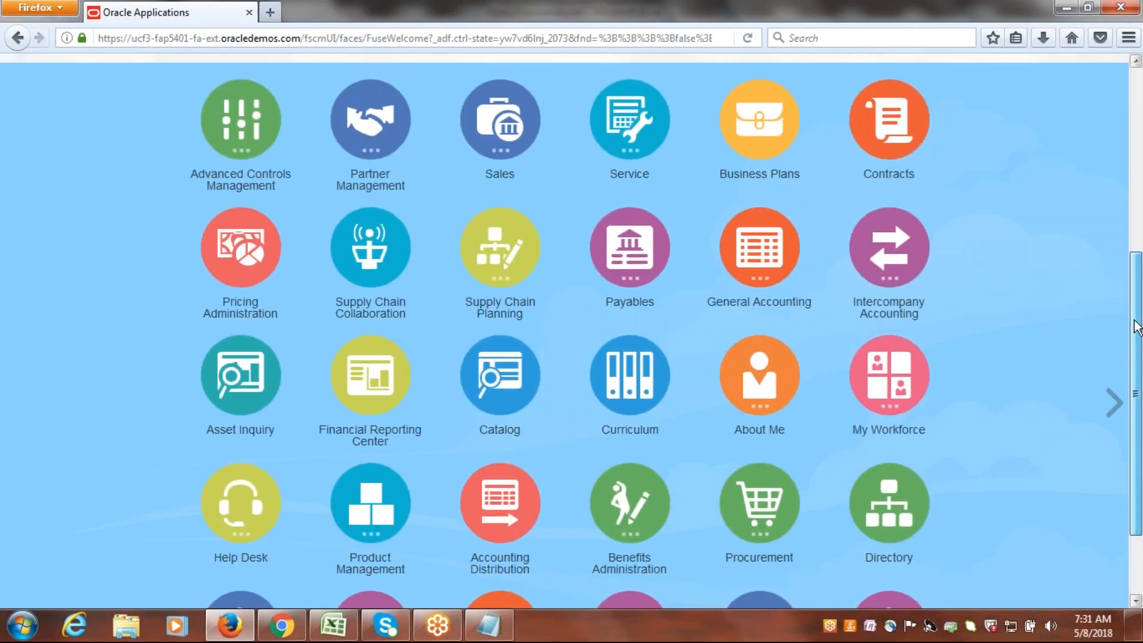
{"action": "left_click_drag", "start_coordinate": [1137, 327], "coordinate": [1139, 145]}
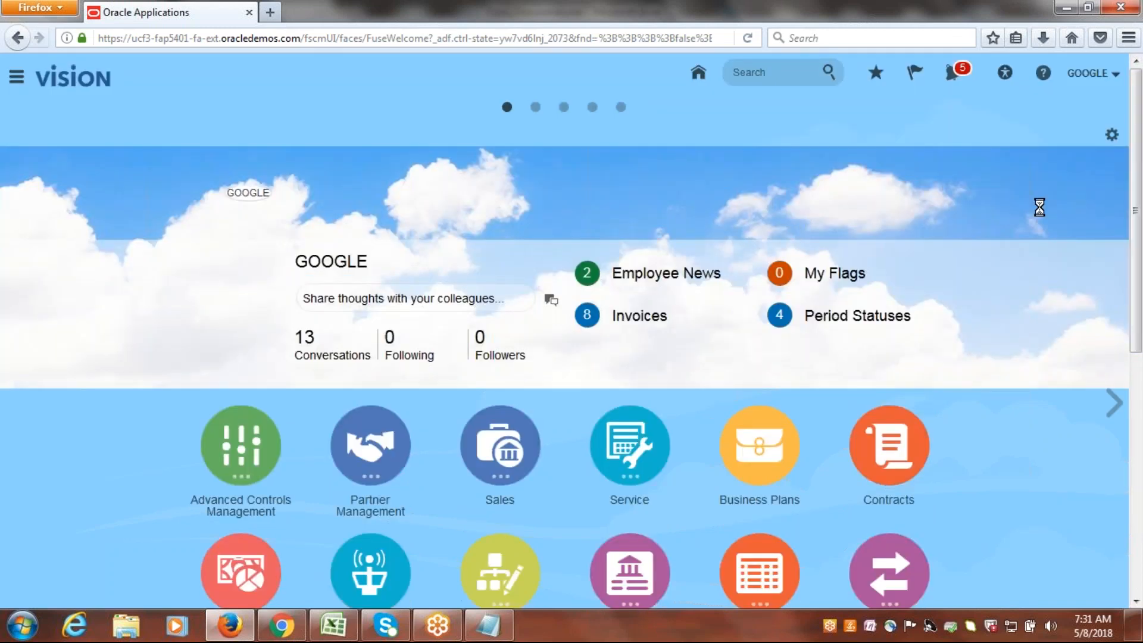